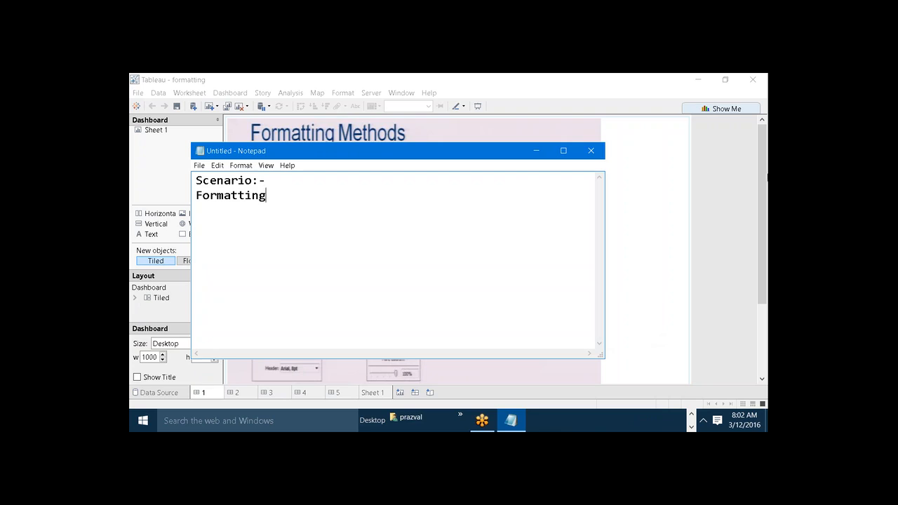
- Switch to the Tableau formatting workbook and view its Formatting Methods dashboard in presentation mode, returning to the normal view
click(752, 97)
drag(514, 156, 767, 146)
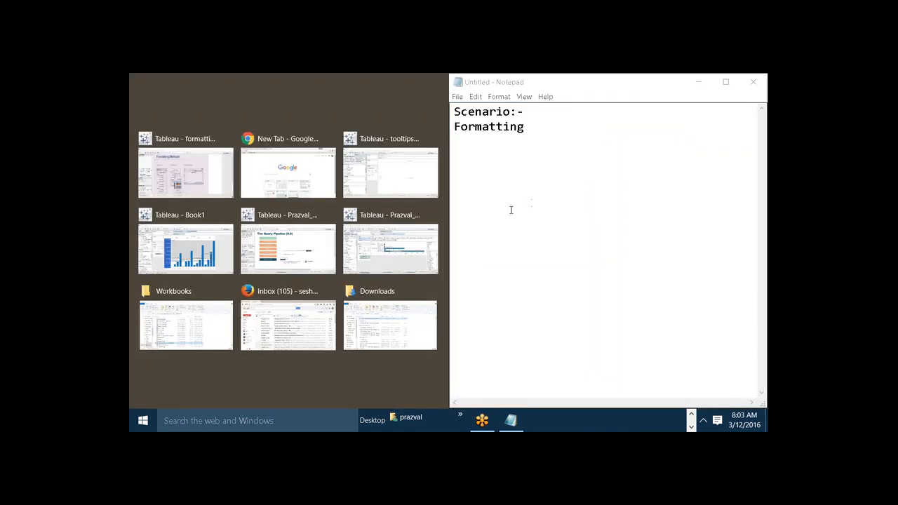
click(209, 160)
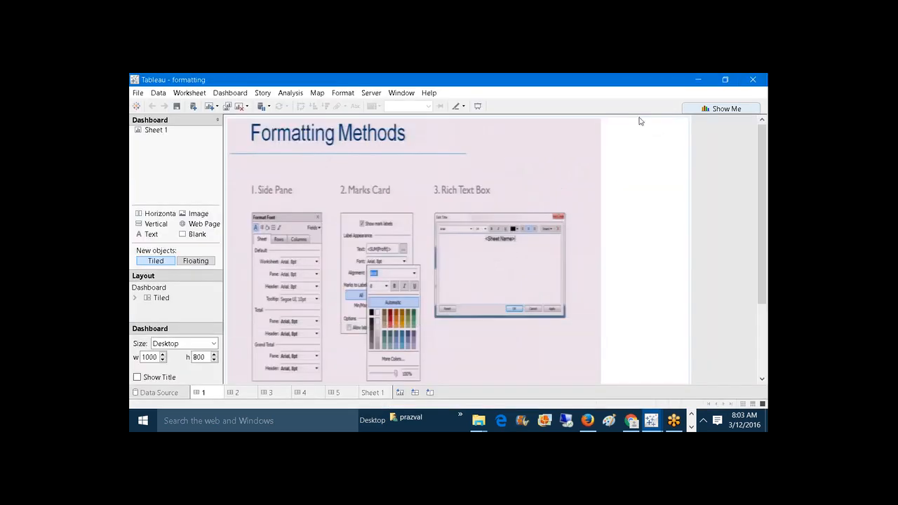
click(661, 113)
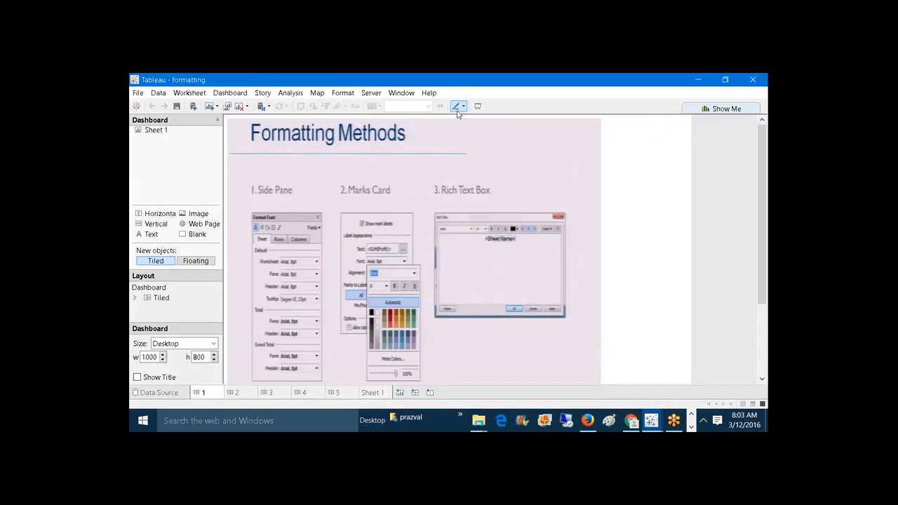
click(477, 107)
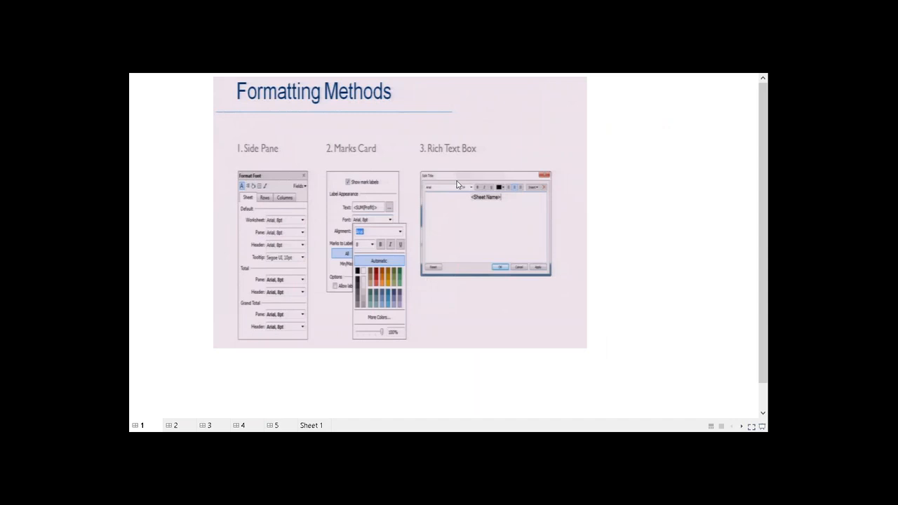
click(762, 426)
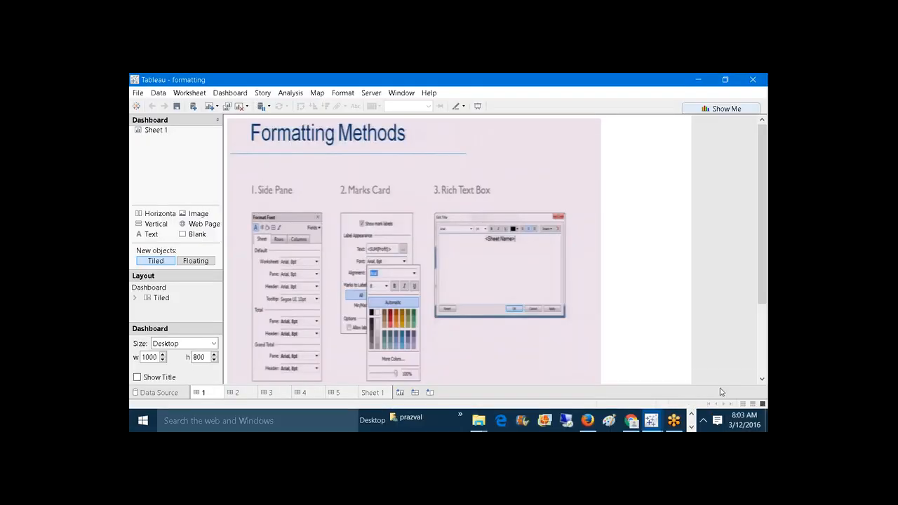
mouse_move(654, 420)
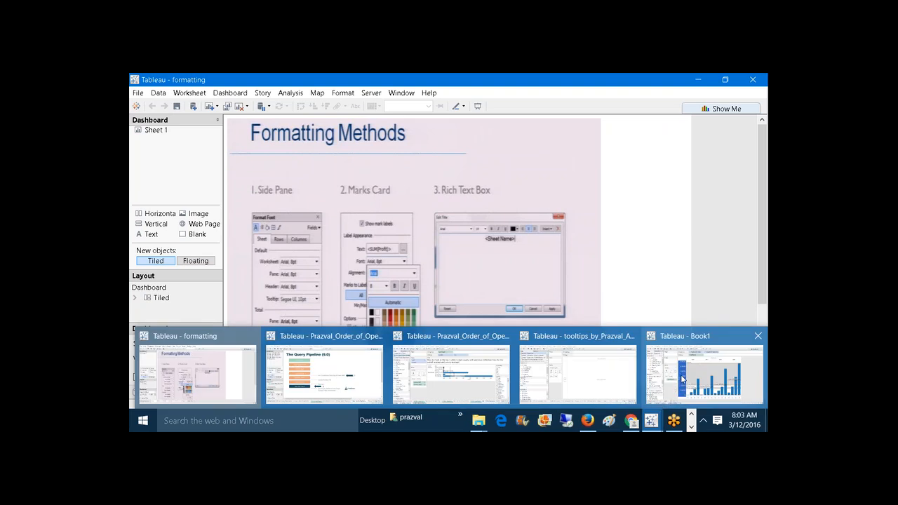
click(682, 379)
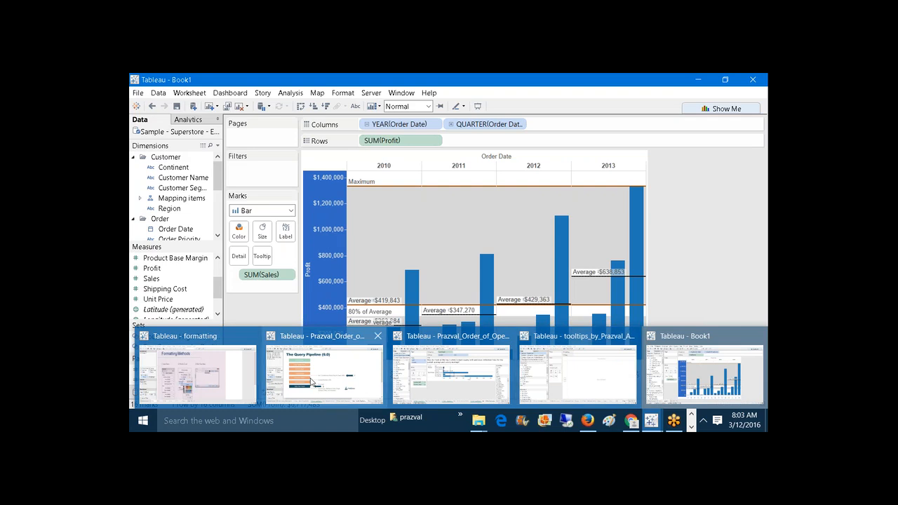
click(200, 374)
- Create a new workbook and connect it to the saved Sample - Superstore data source
click(138, 94)
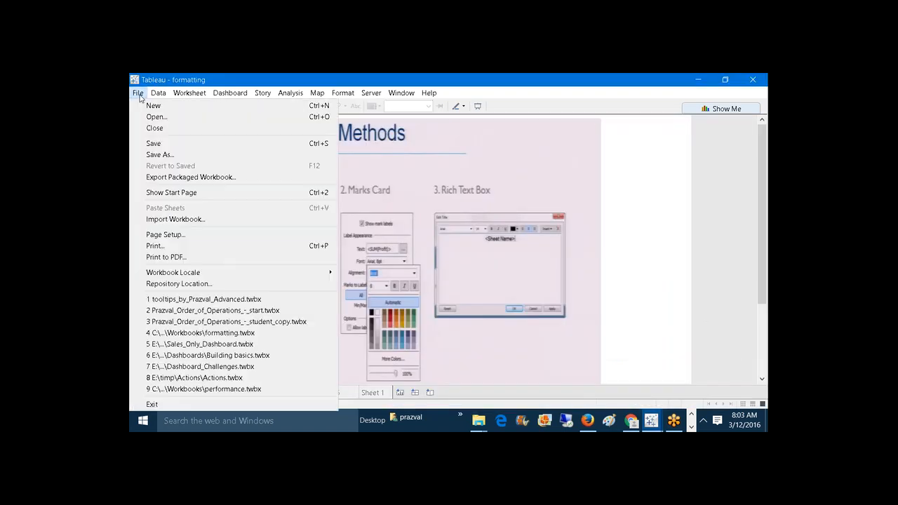
click(143, 107)
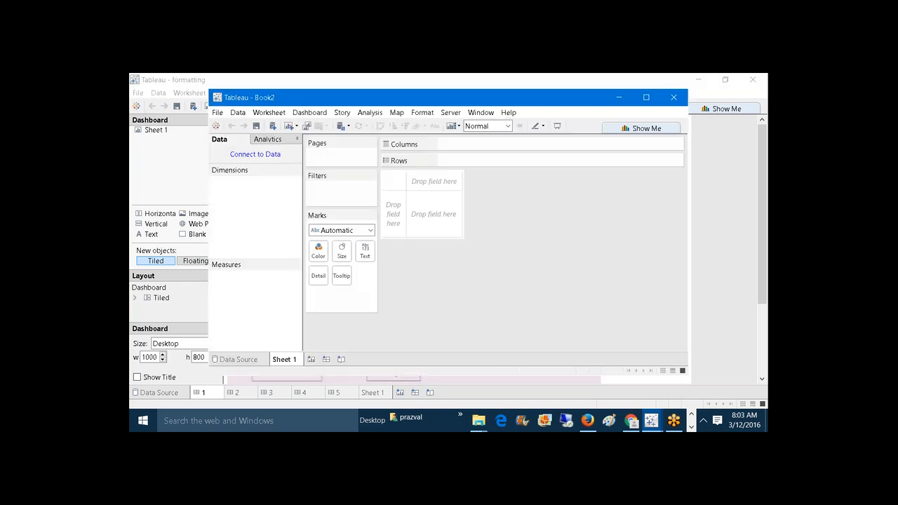
click(646, 97)
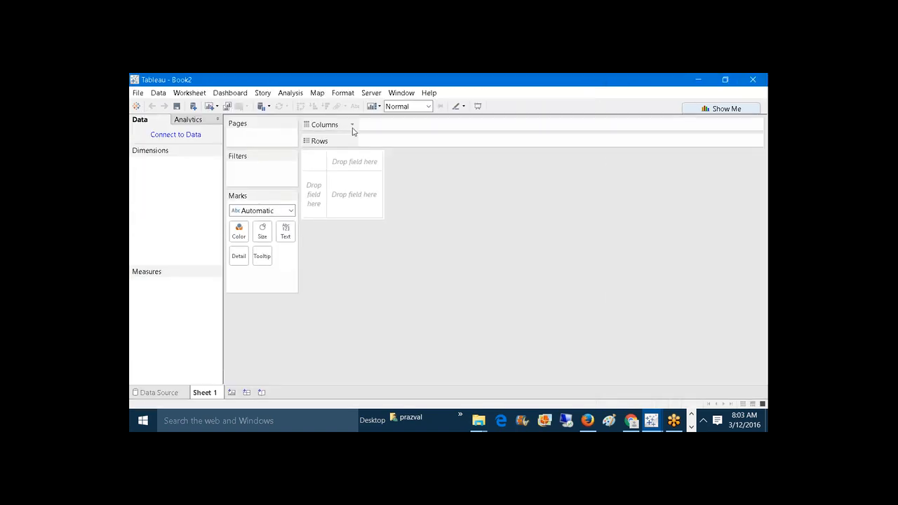
click(135, 107)
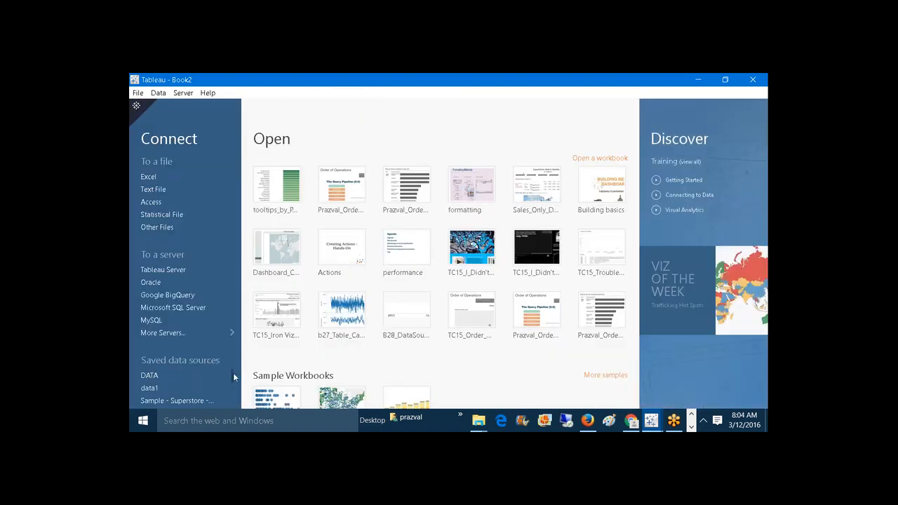
click(176, 399)
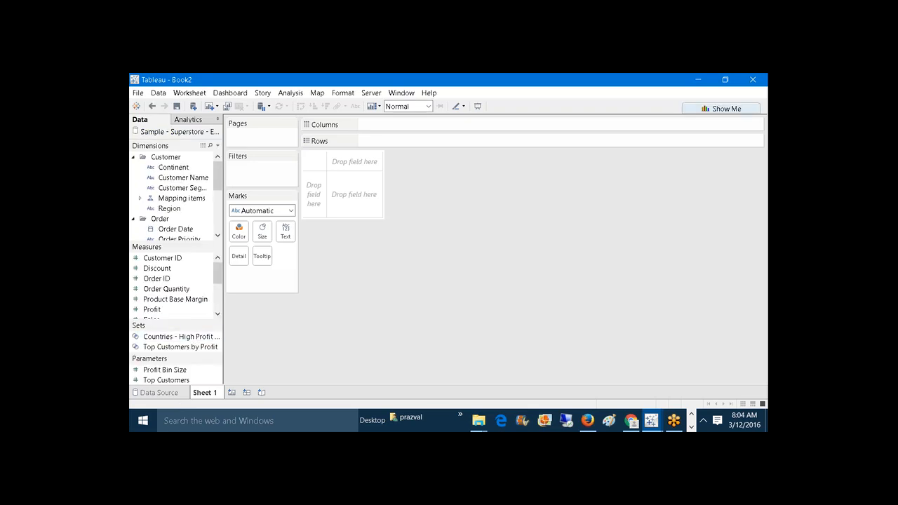
- Build a text table with Continent on rows and Profit and Order Quantity as values, and enlarge its cells
drag(170, 168, 381, 139)
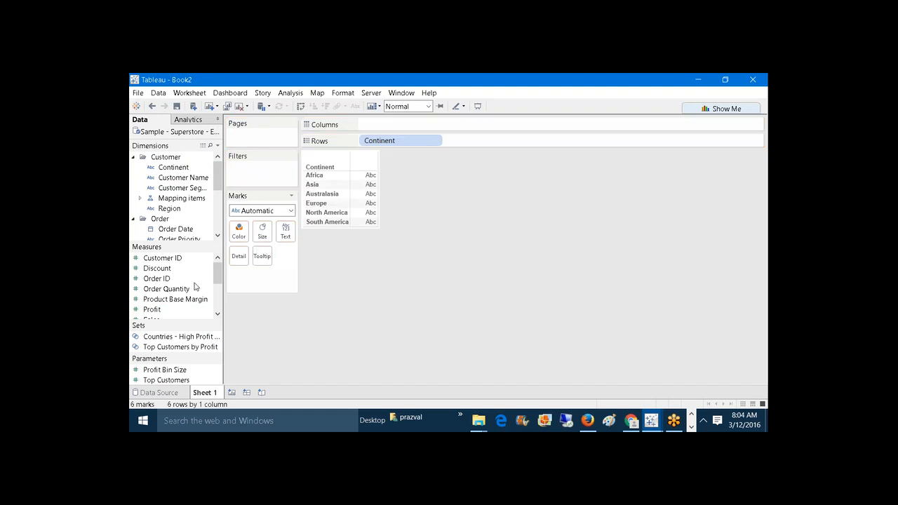
drag(155, 309, 285, 230)
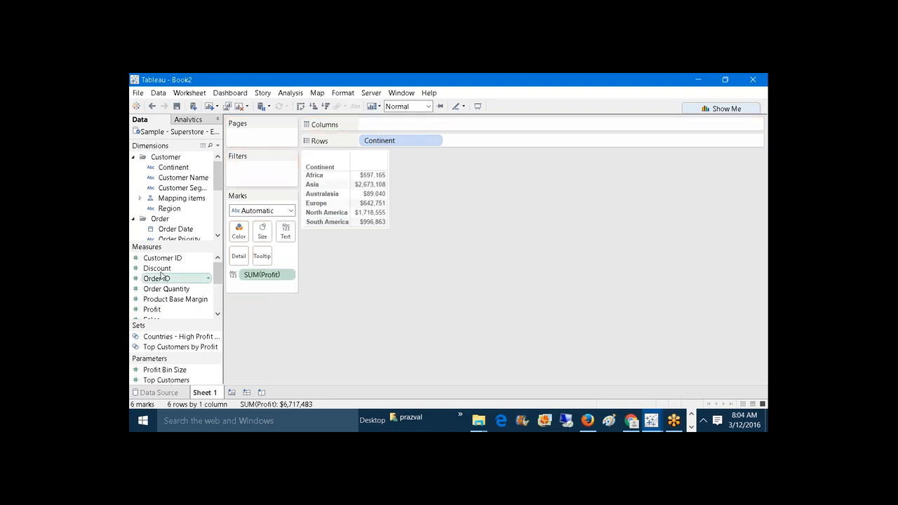
drag(167, 289, 365, 258)
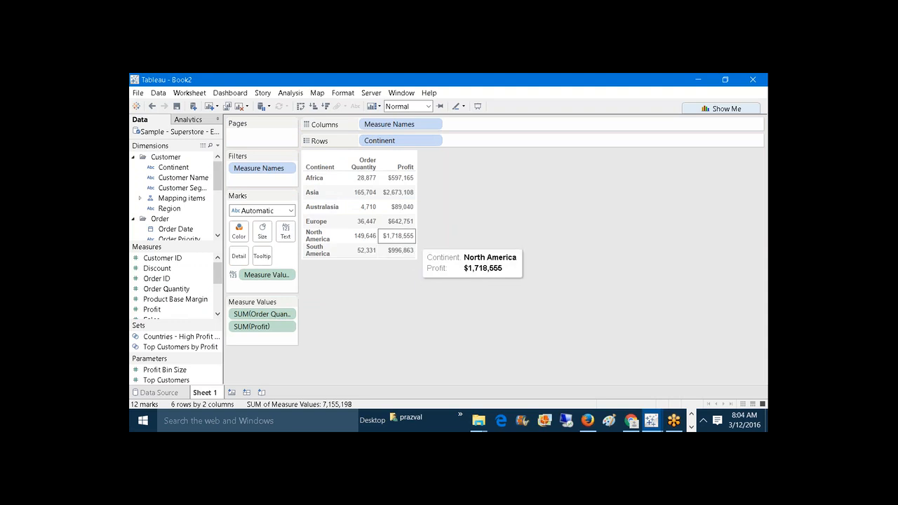
drag(417, 234, 410, 267)
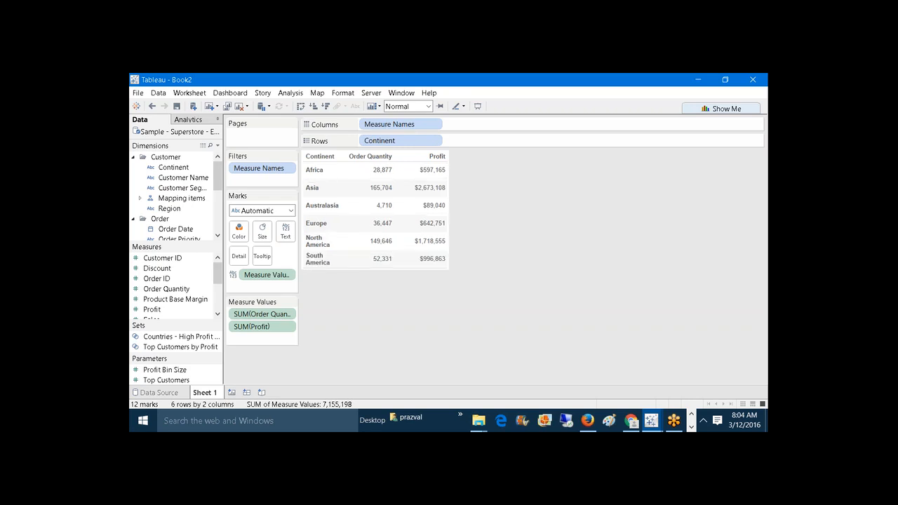
- Look over the available formatting commands and the rich text editor for the Measure Values text label
click(343, 94)
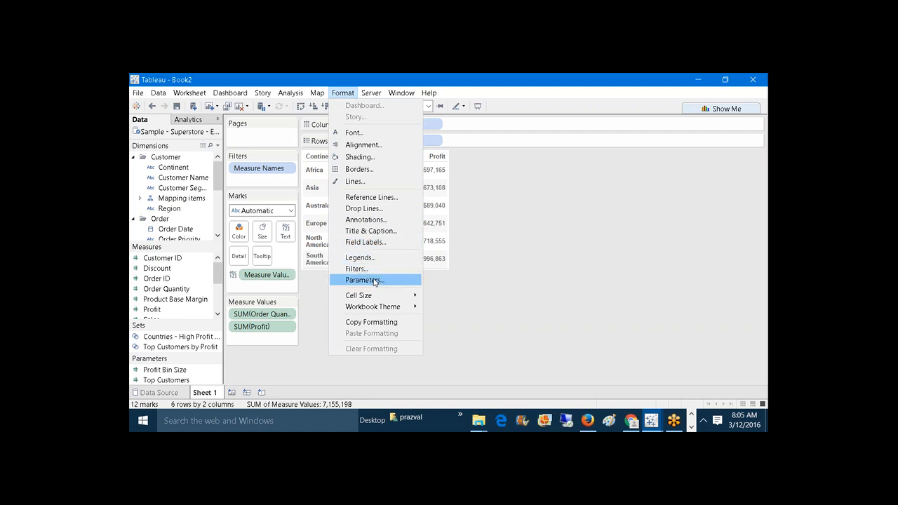
click(455, 278)
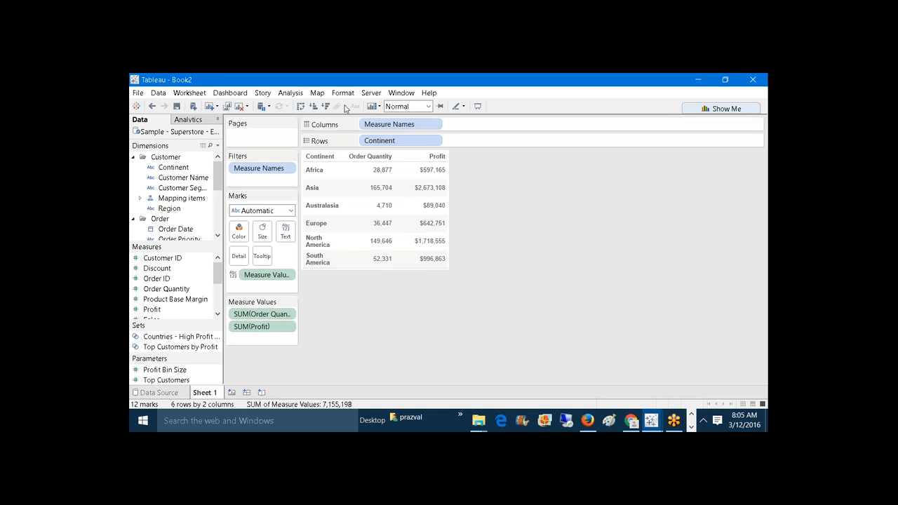
click(286, 237)
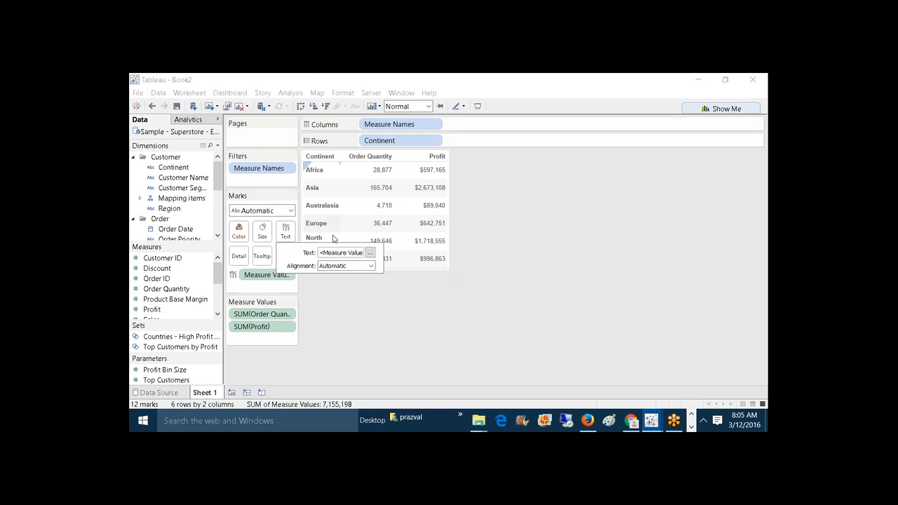
click(370, 254)
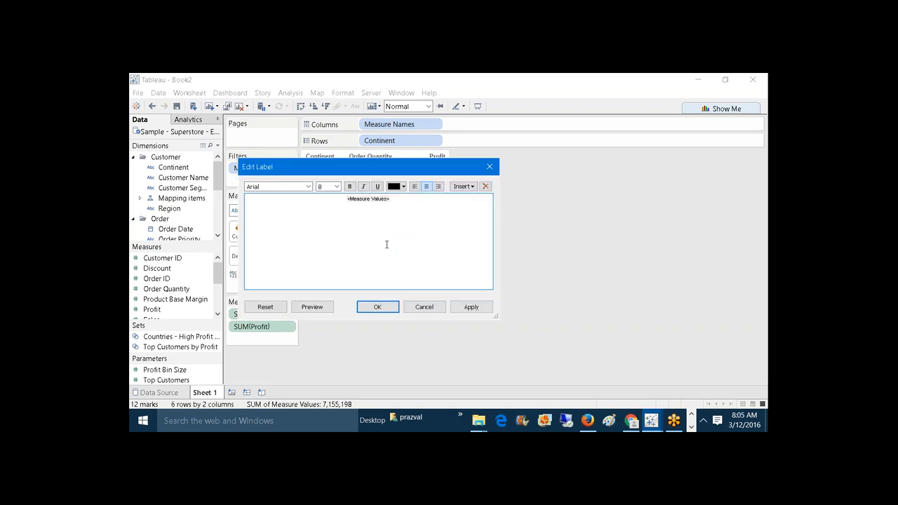
click(490, 166)
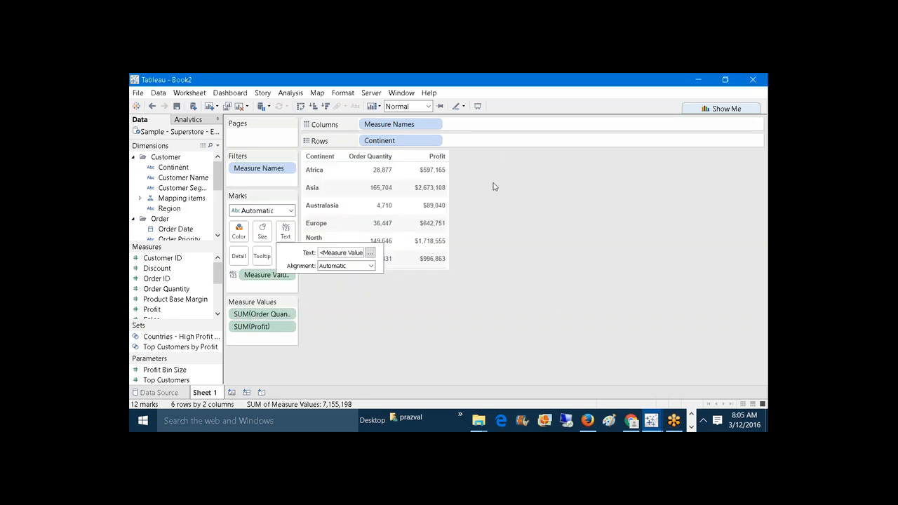
click(419, 331)
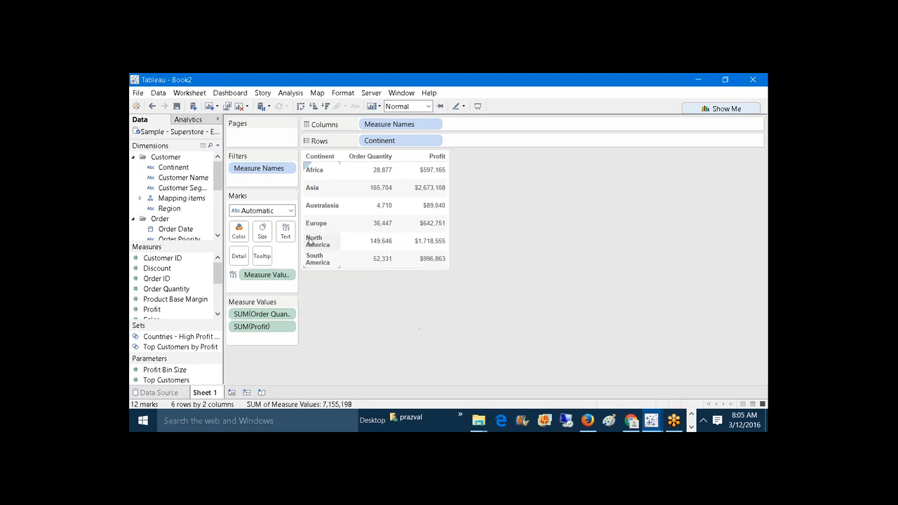
- Show the worksheet title and look at its rich text editor, cancelling without edits
click(189, 93)
click(217, 188)
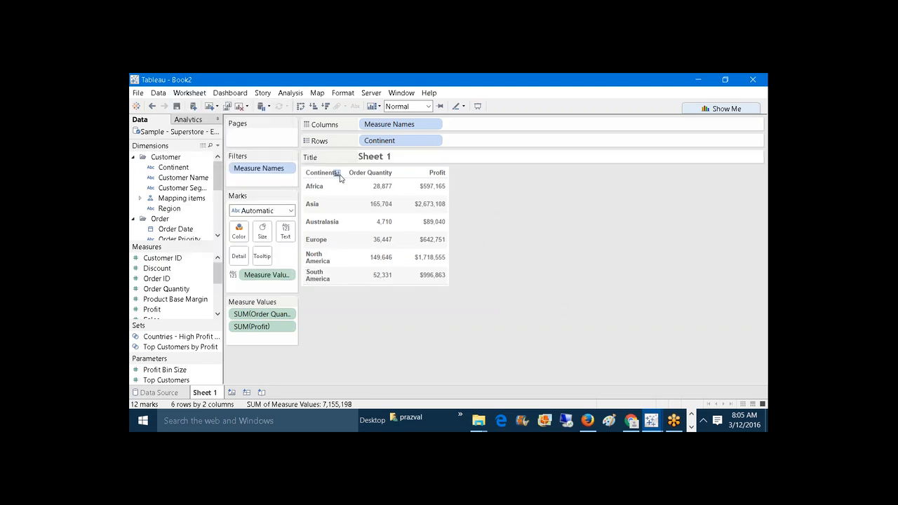
double_click(433, 161)
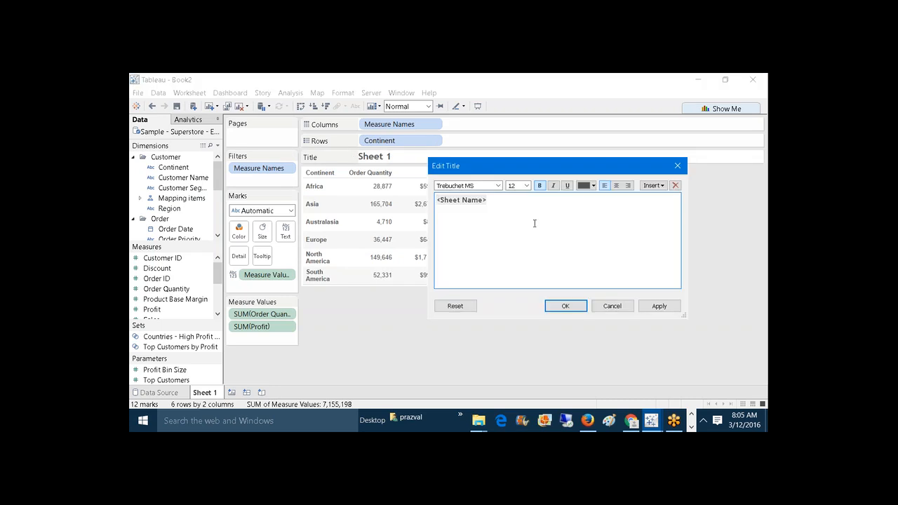
key(ctrl+a)
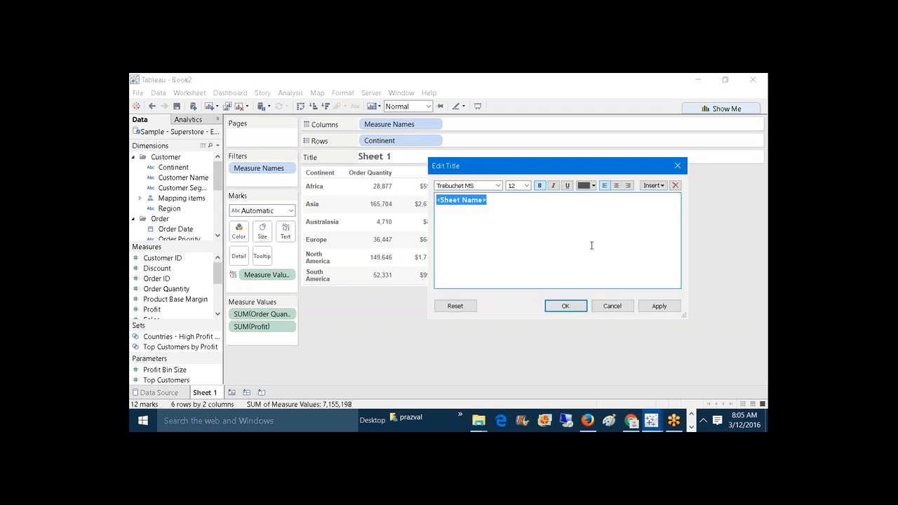
click(612, 306)
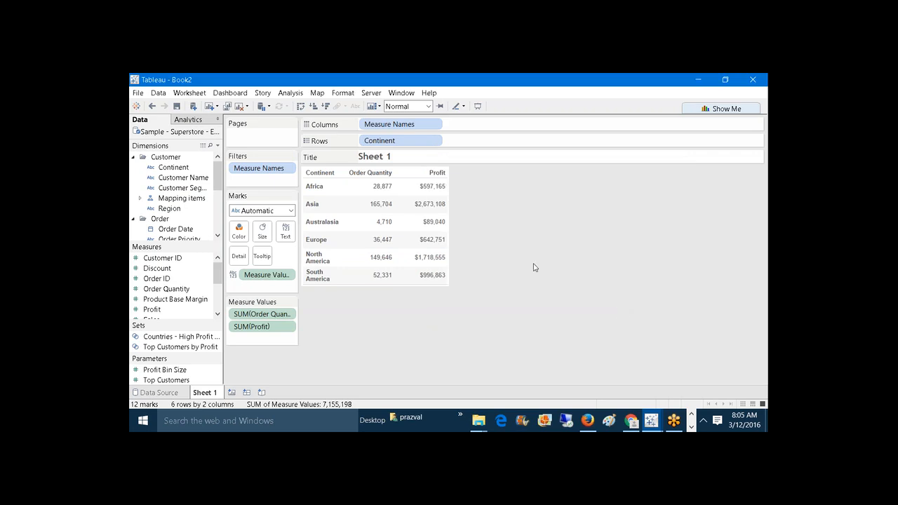
- Review the list of formatting commands and the title's rich text editor once more, closing both
click(344, 96)
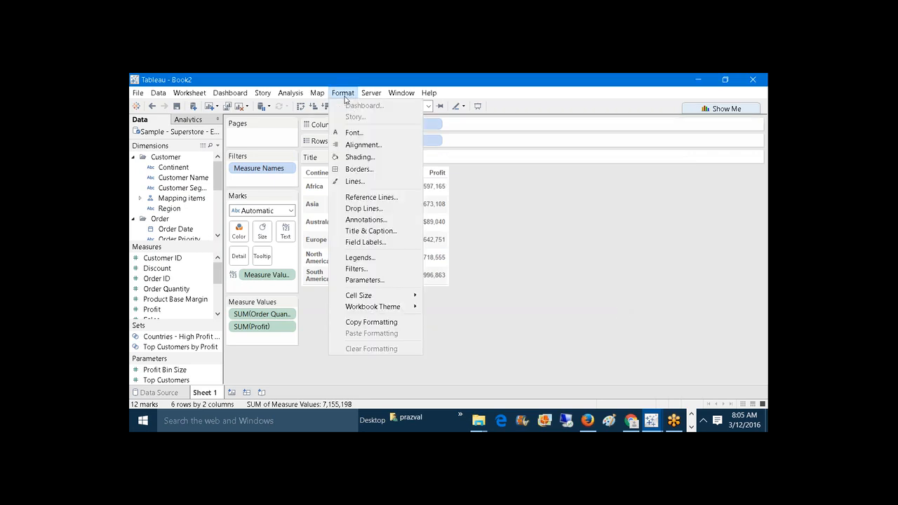
click(504, 195)
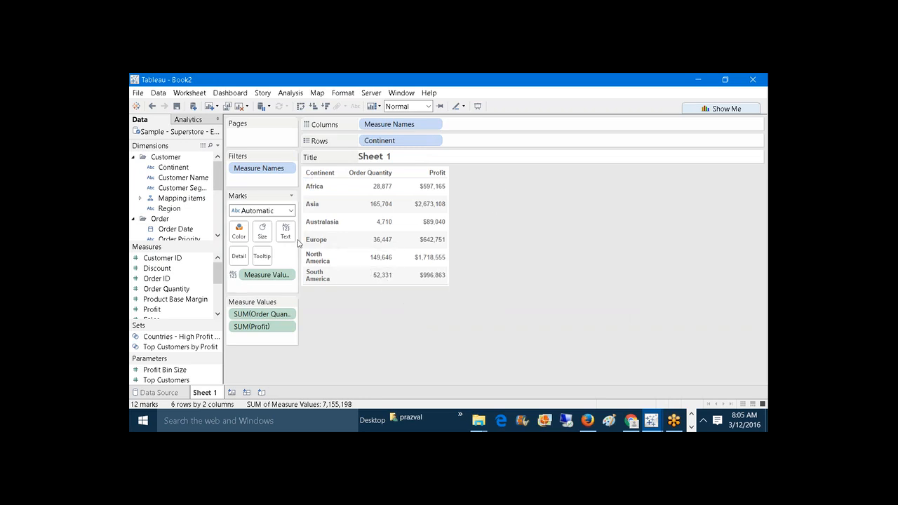
double_click(426, 160)
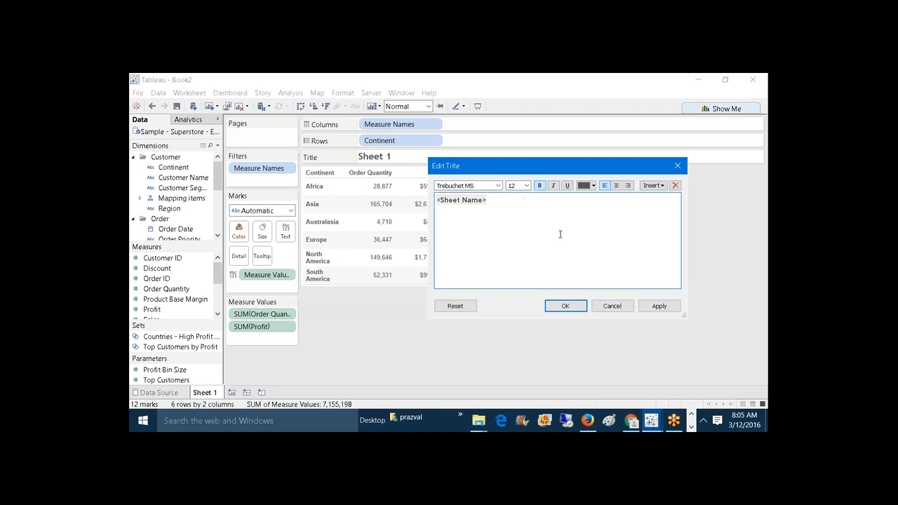
click(617, 306)
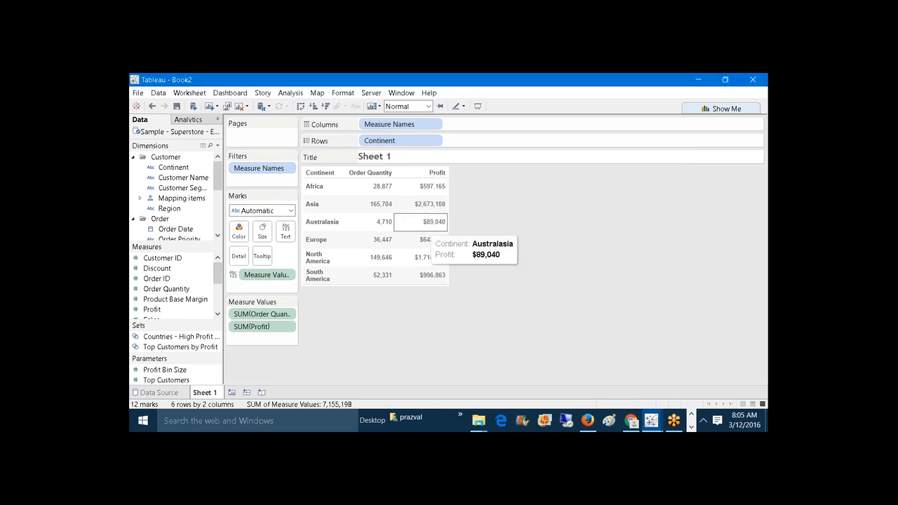
- Open the worksheet's font formatting settings and widen their area to fit the Sheet, Rows and Columns options
click(342, 93)
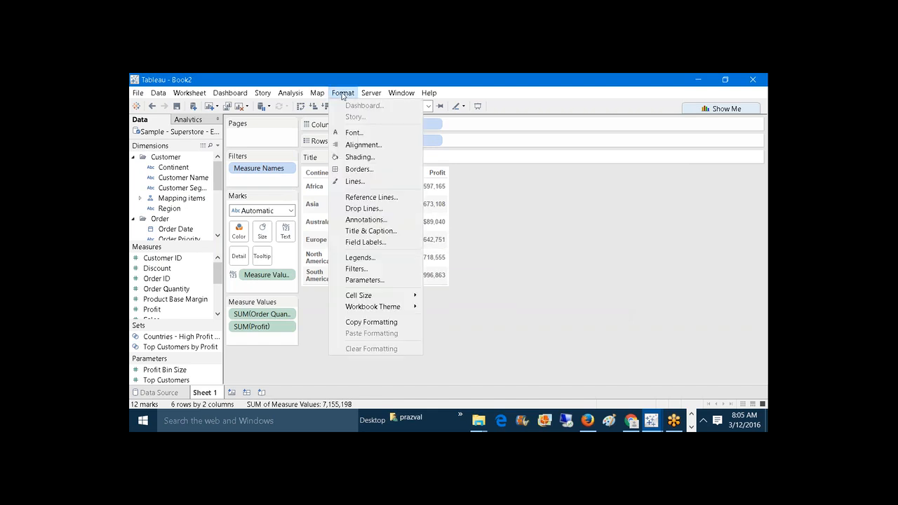
click(365, 135)
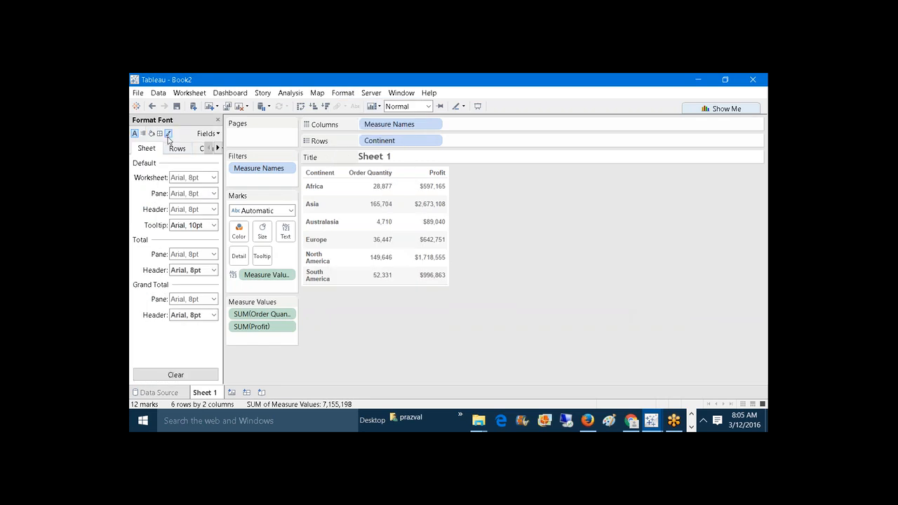
drag(223, 175, 243, 175)
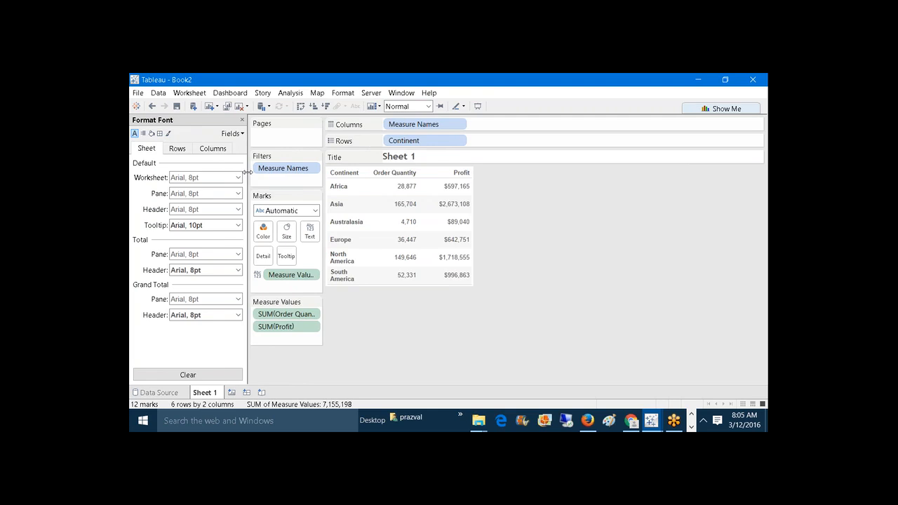
- Look through the worksheet's Alignment, Shading, Borders and Lines formatting options, returning to the Font options
click(142, 133)
click(151, 133)
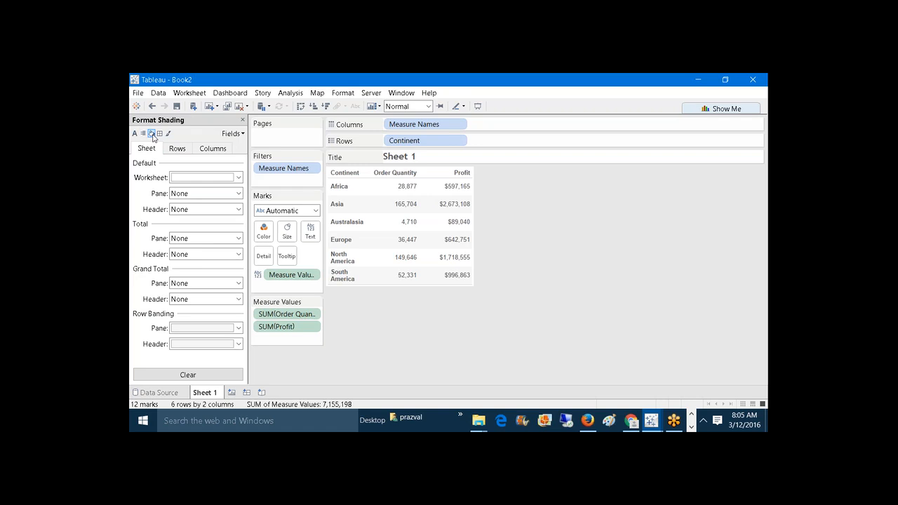
click(160, 133)
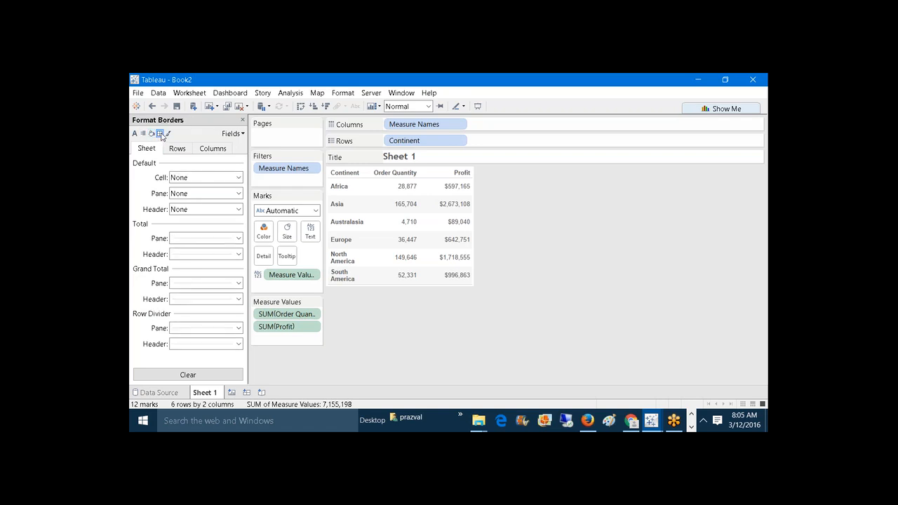
click(168, 133)
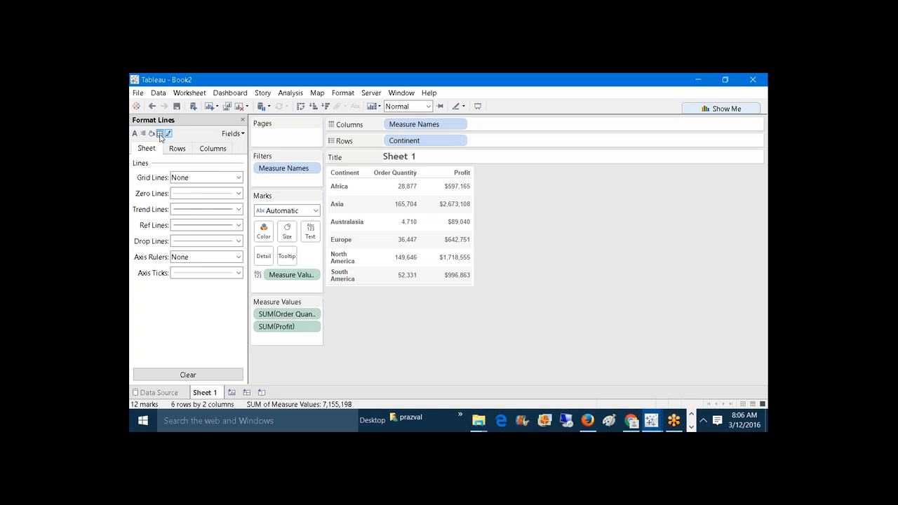
click(160, 134)
click(152, 134)
click(143, 133)
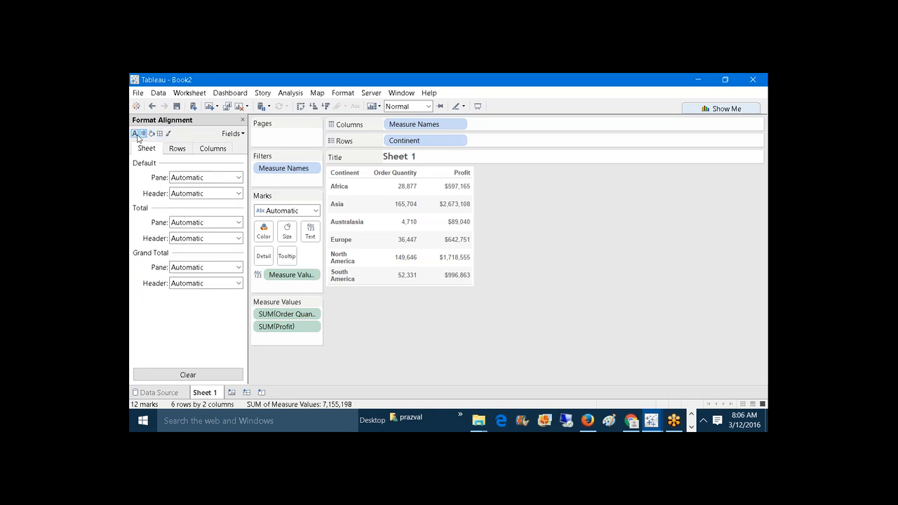
click(135, 133)
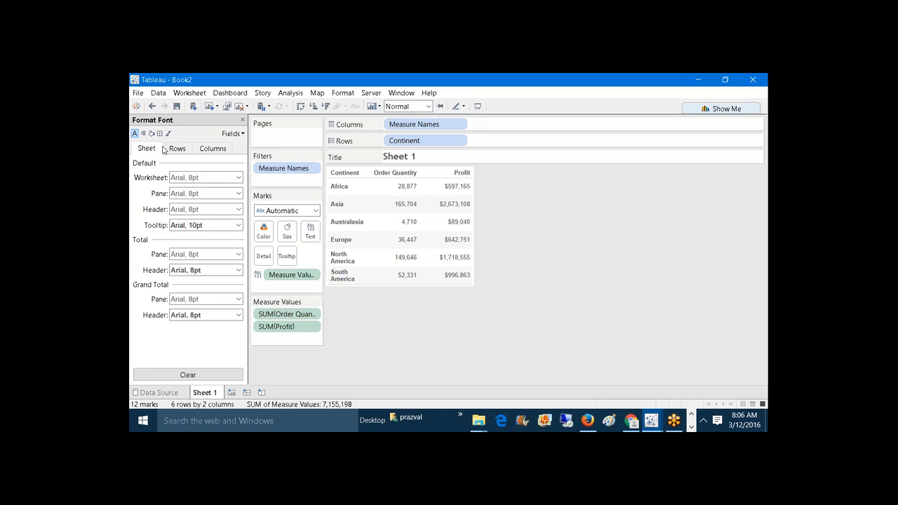
- Compare which font settings are available for the Sheet, Rows and Columns scopes, finishing on Sheet
click(175, 152)
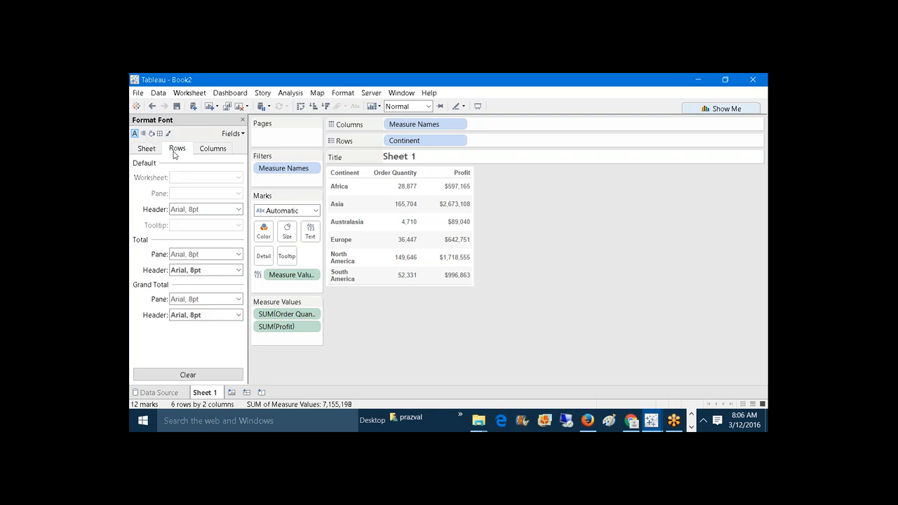
click(211, 150)
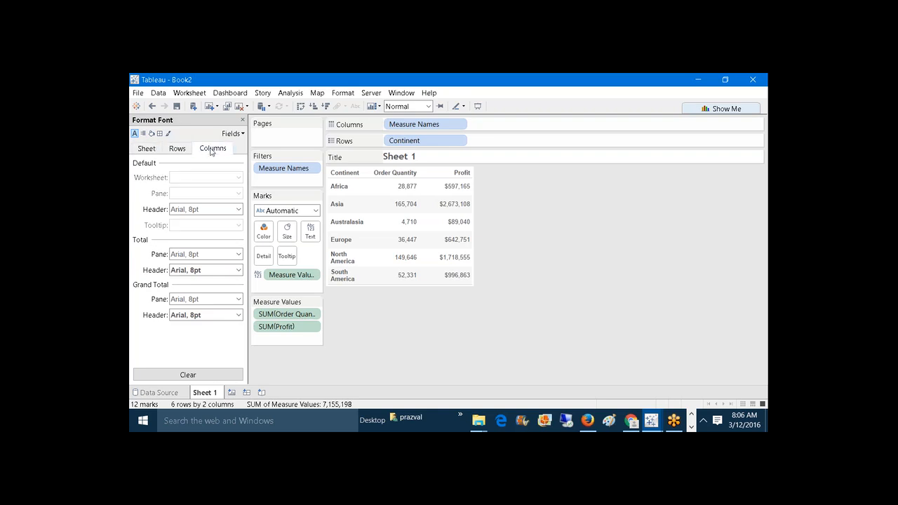
click(155, 150)
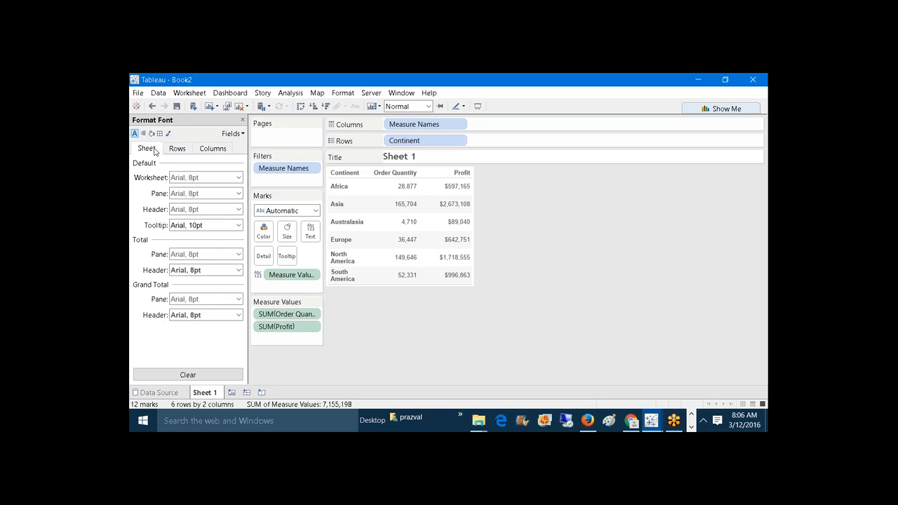
click(171, 151)
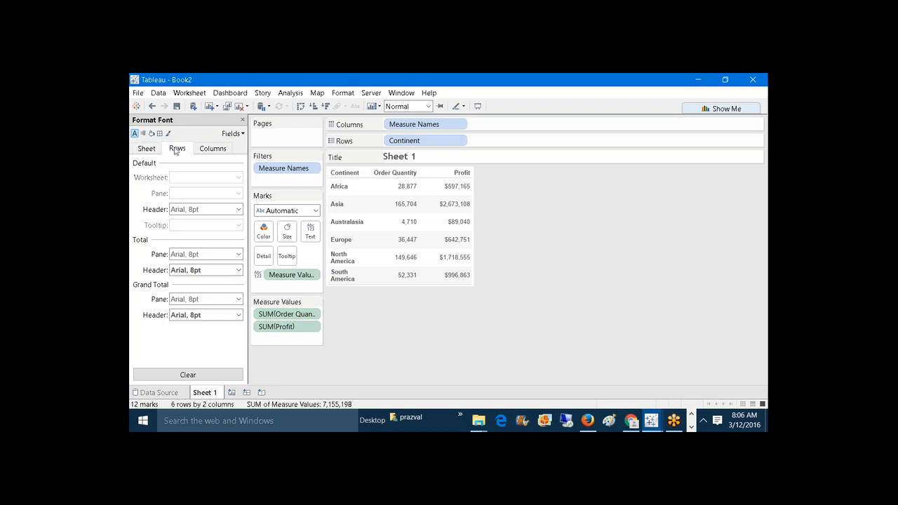
click(202, 150)
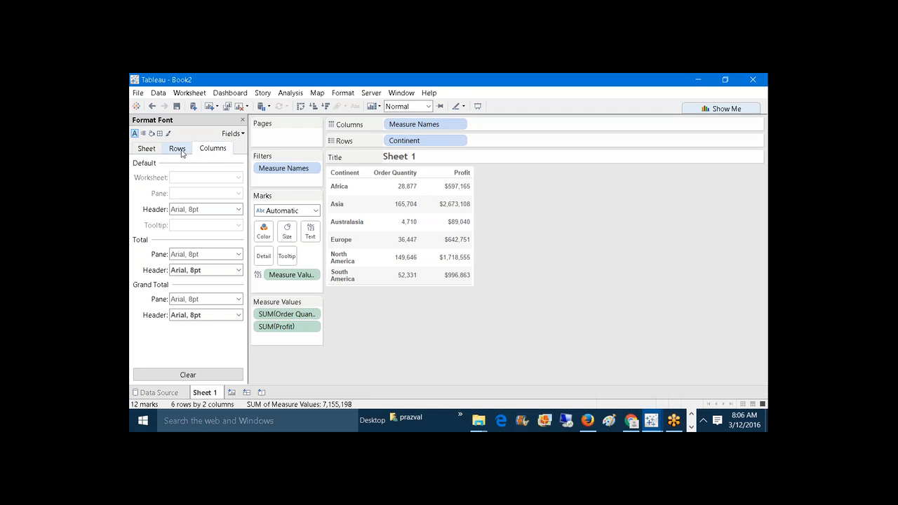
click(180, 151)
click(205, 151)
click(177, 149)
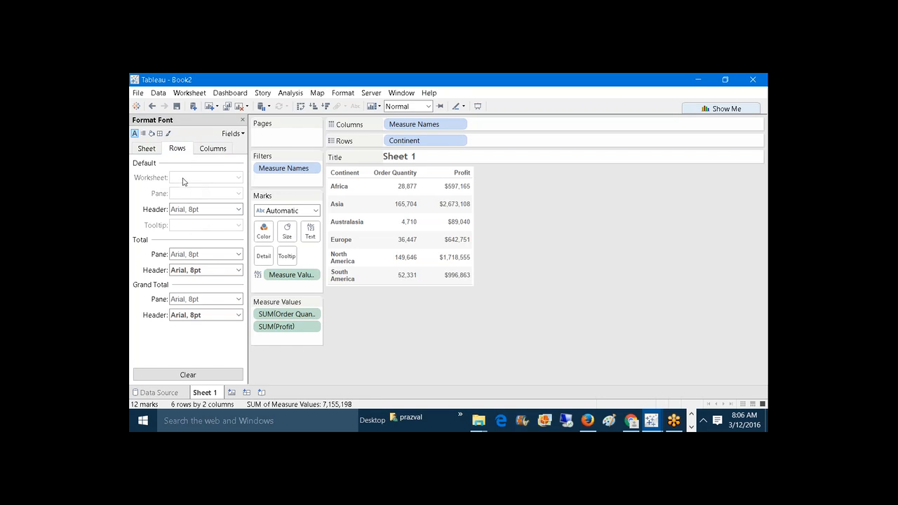
click(204, 149)
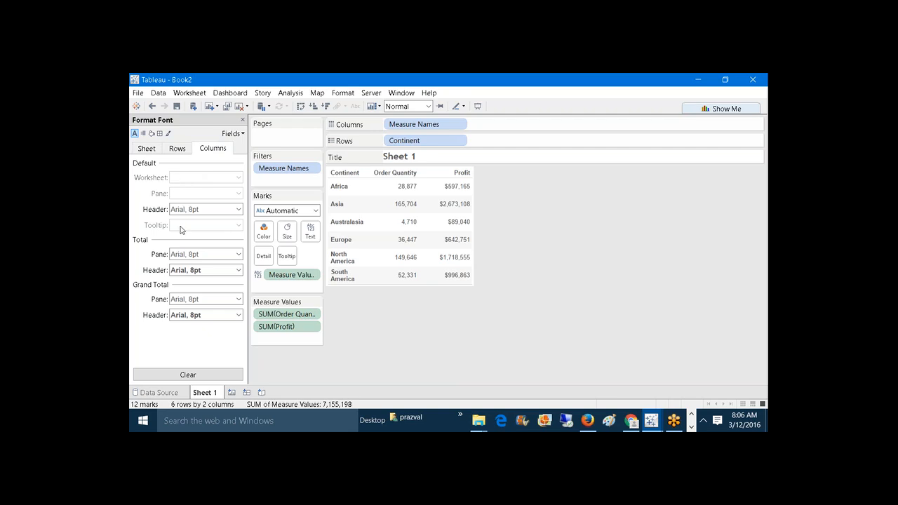
click(145, 149)
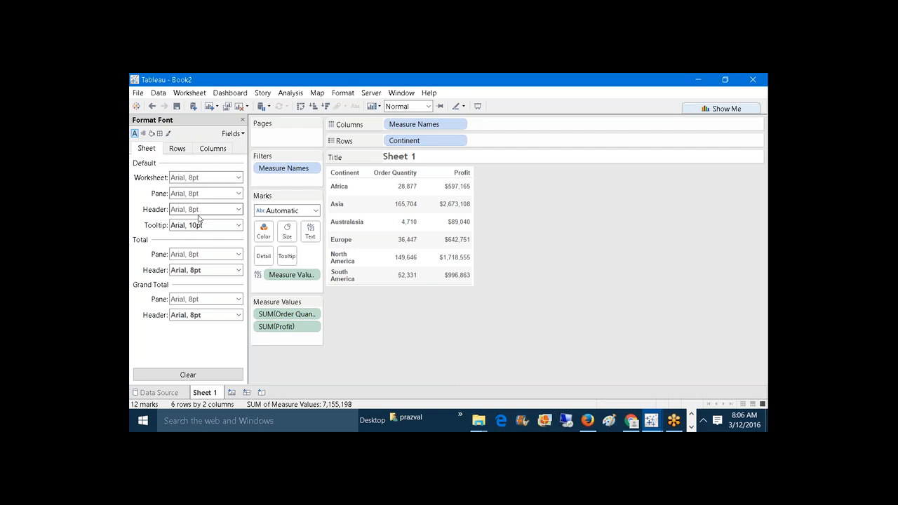
- Switch to the formatting workbook and show dashboard 2 with the Format Font reference image in presentation mode
mouse_move(658, 429)
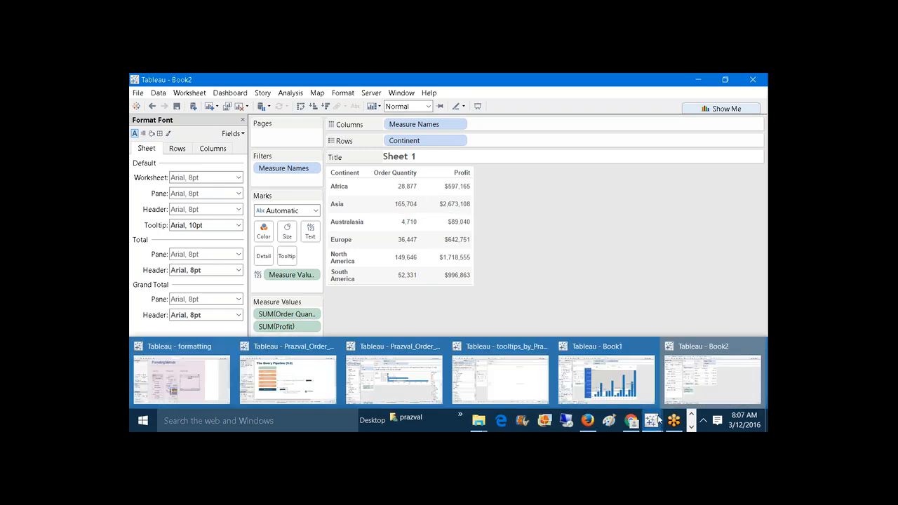
click(190, 386)
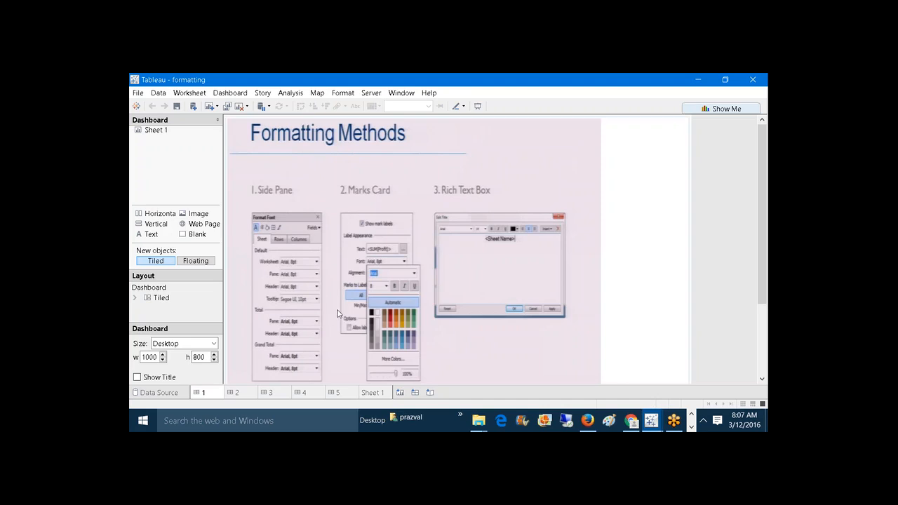
click(232, 392)
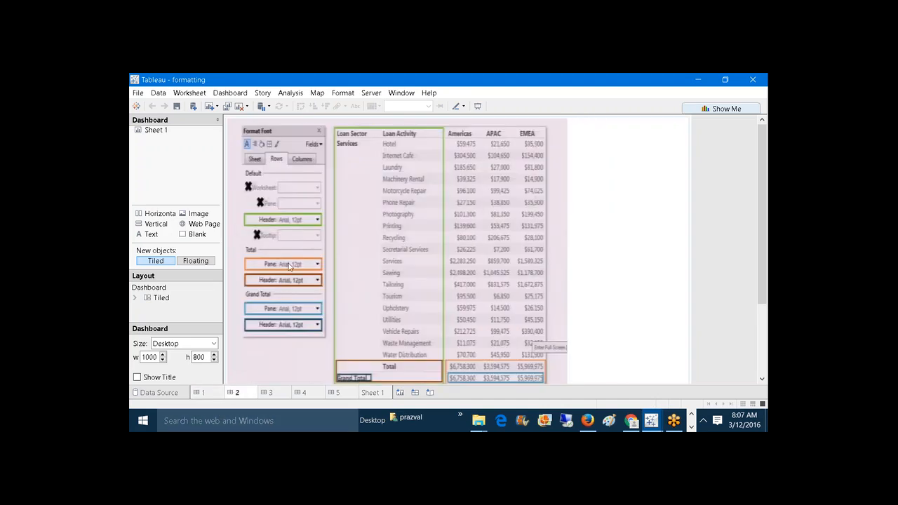
click(478, 107)
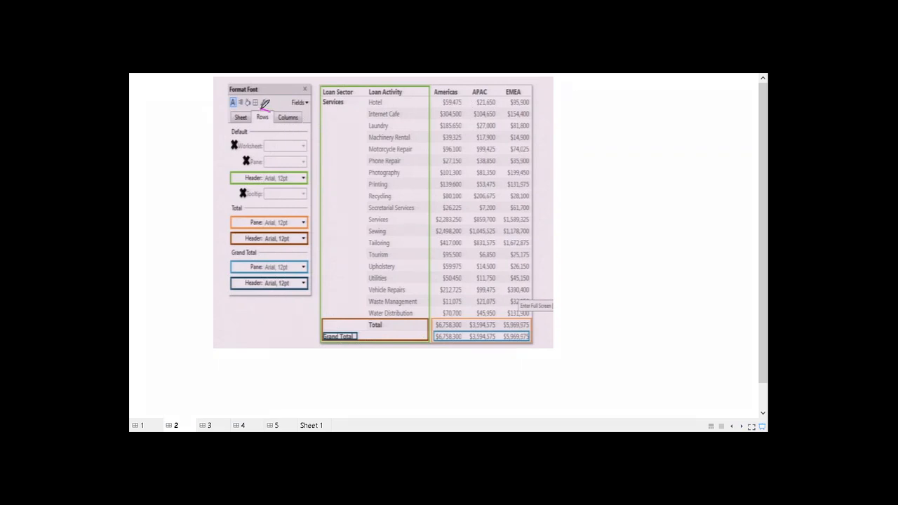
- Mark up the Sheet, Rows and Columns scopes and the crossed-out fields on the reference image, and clear the marks
drag(260, 106, 267, 117)
mouse_move(284, 109)
mouse_down()
mouse_move(281, 119)
mouse_move(304, 118)
mouse_move(236, 114)
mouse_move(269, 117)
mouse_move(266, 161)
mouse_up()
mouse_move(259, 194)
mouse_down()
mouse_move(271, 188)
mouse_move(261, 199)
mouse_up()
mouse_move(286, 120)
mouse_down()
mouse_move(287, 148)
mouse_move(301, 144)
mouse_move(285, 199)
mouse_up()
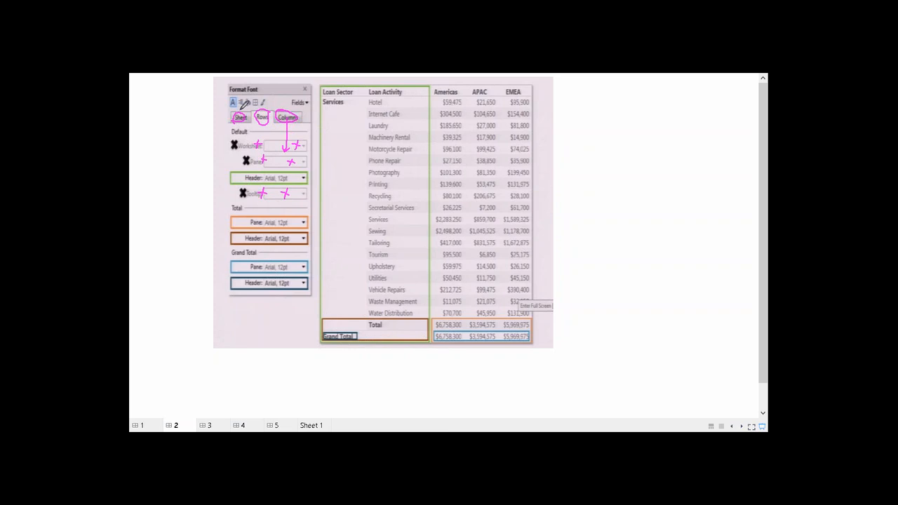
click(548, 106)
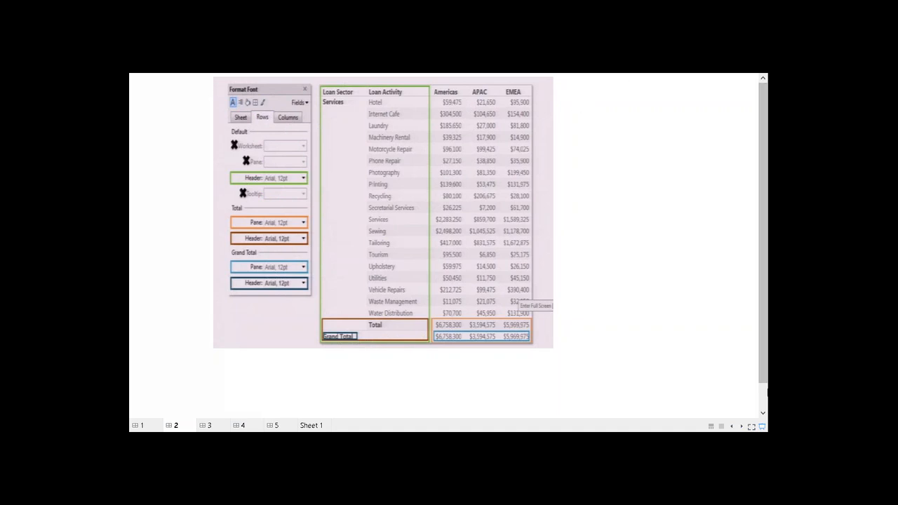
- Leave presentation mode and switch back to the Book2 workbook
click(762, 426)
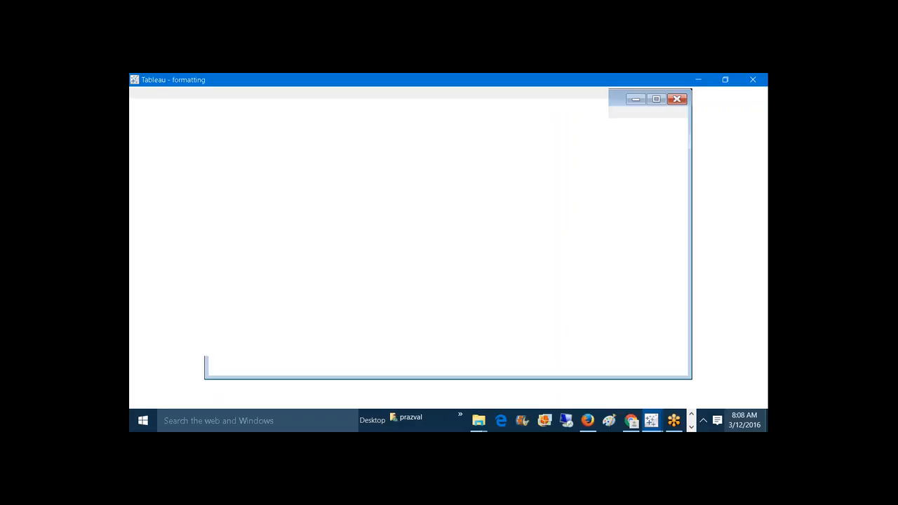
mouse_move(651, 420)
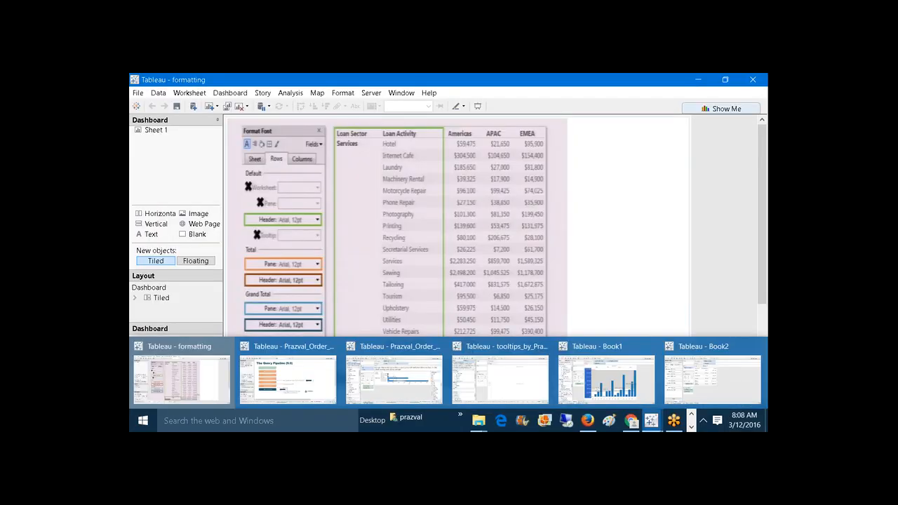
click(698, 386)
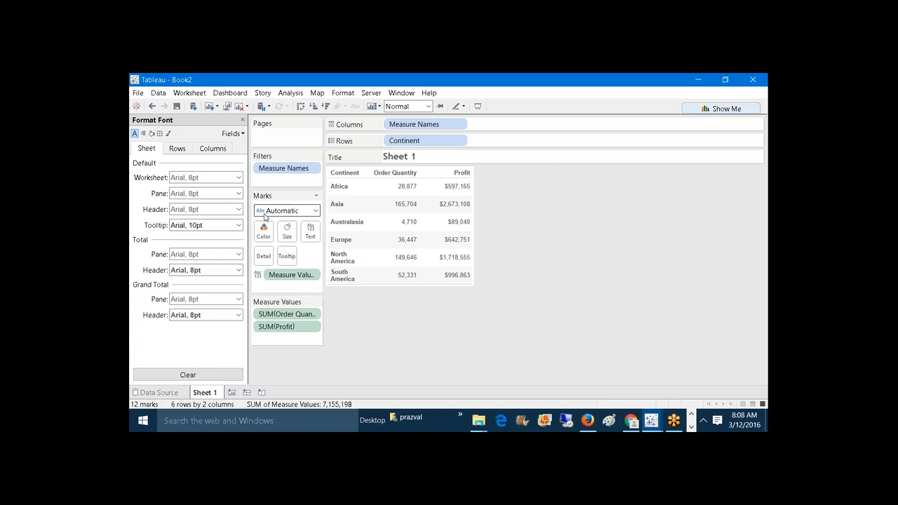
- Set the worksheet's default font size to 14 and widen the measure columns to fit their headings and values
click(239, 178)
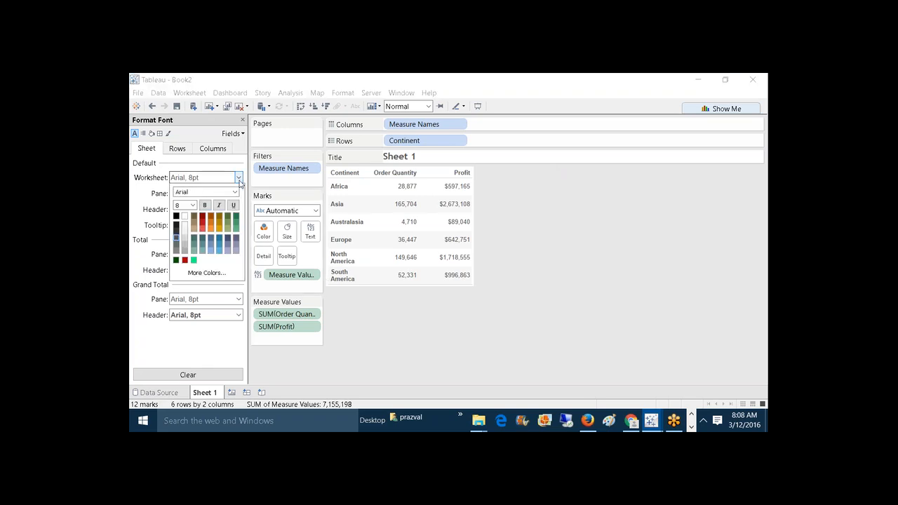
click(192, 205)
click(190, 256)
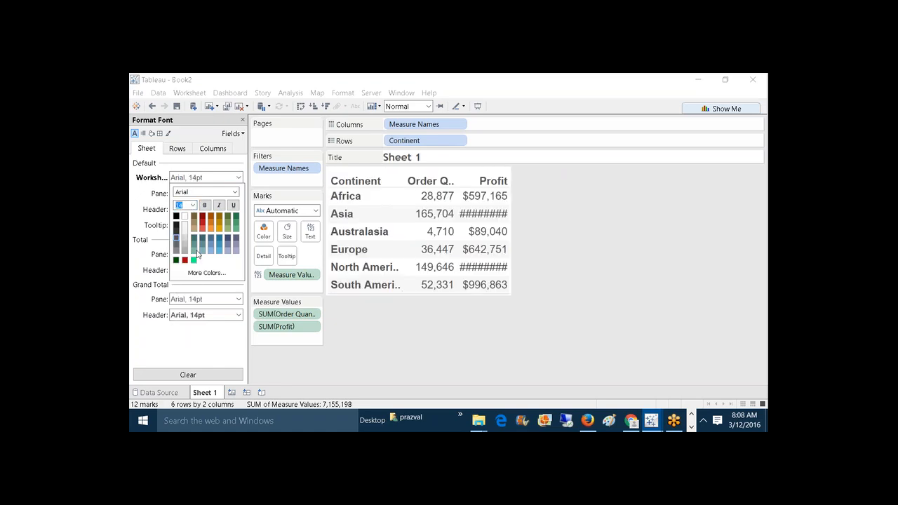
click(508, 309)
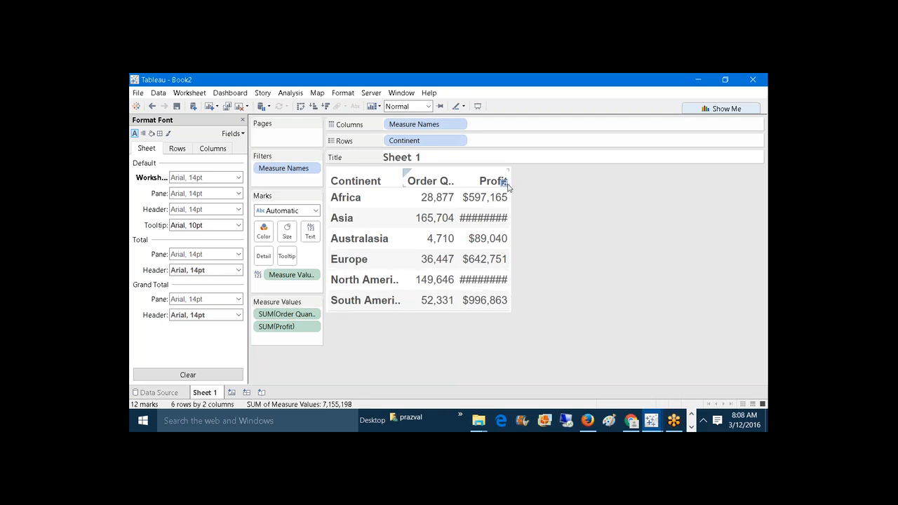
drag(509, 181, 551, 183)
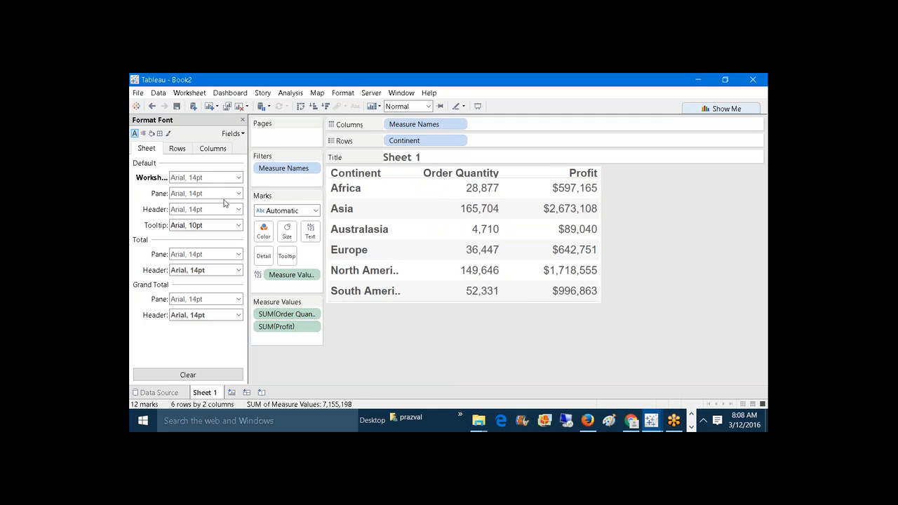
- Change the worksheet's default font to Gill Sans MT
click(238, 178)
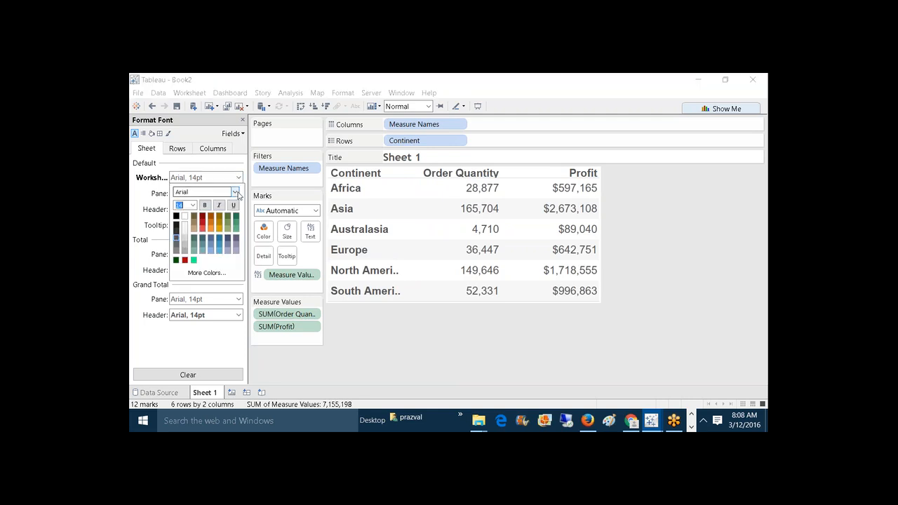
click(235, 191)
text(gil)
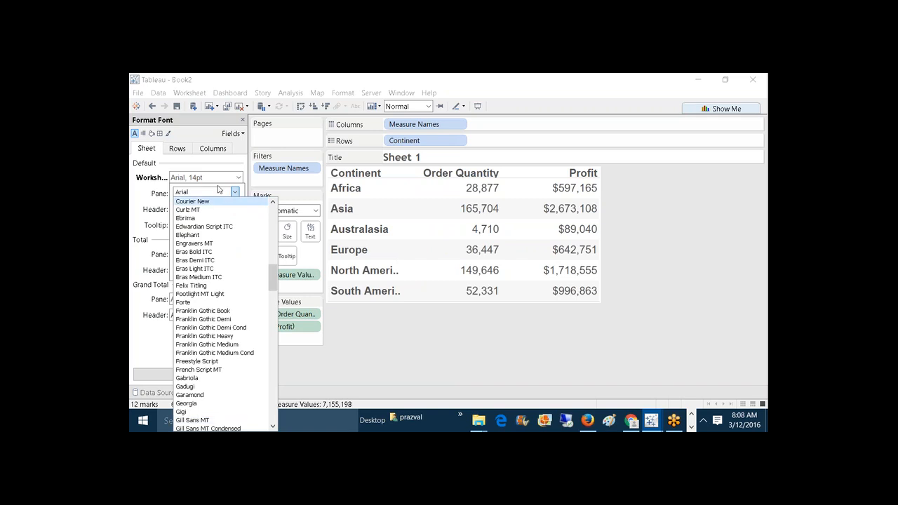
click(217, 191)
text(gill Sans MT)
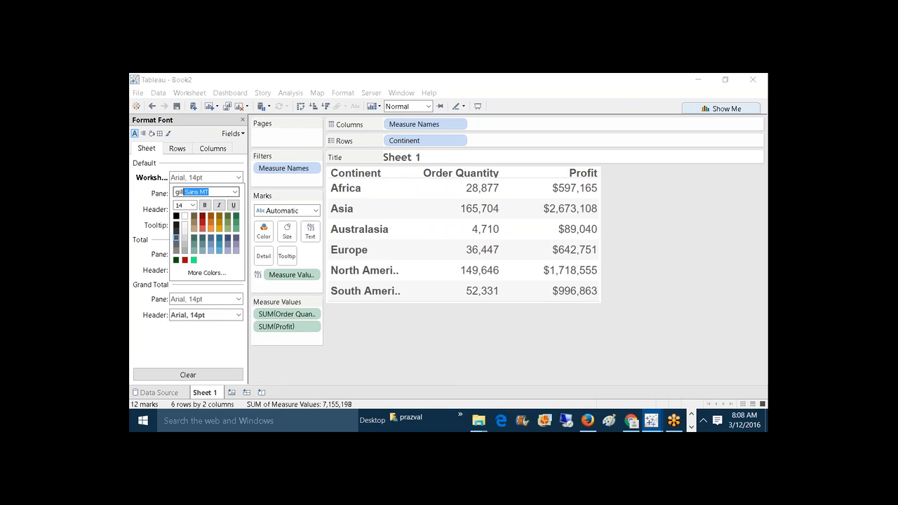
key(Return)
click(432, 359)
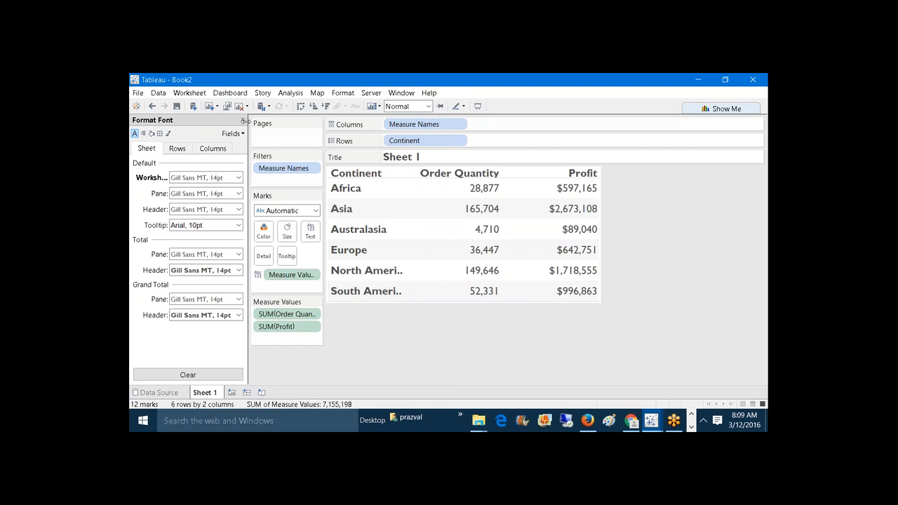
- Add column grand totals to the Continent table
click(189, 93)
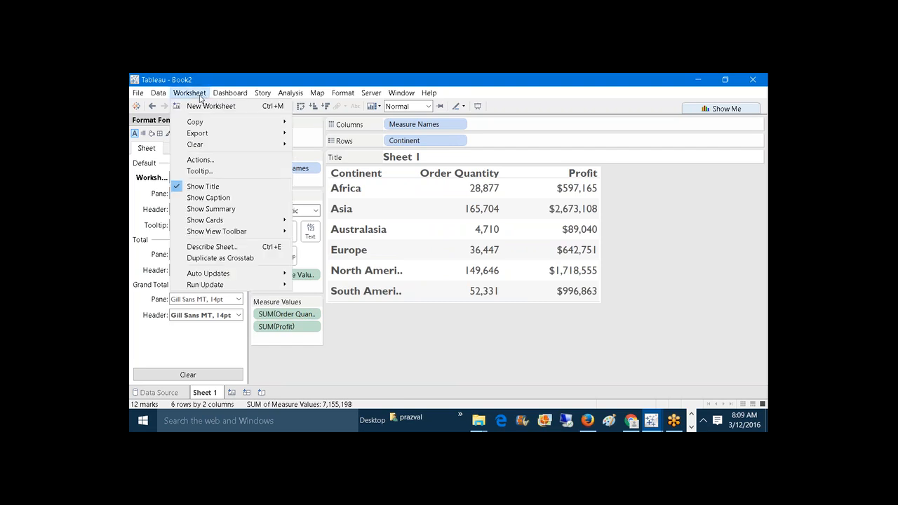
mouse_move(293, 97)
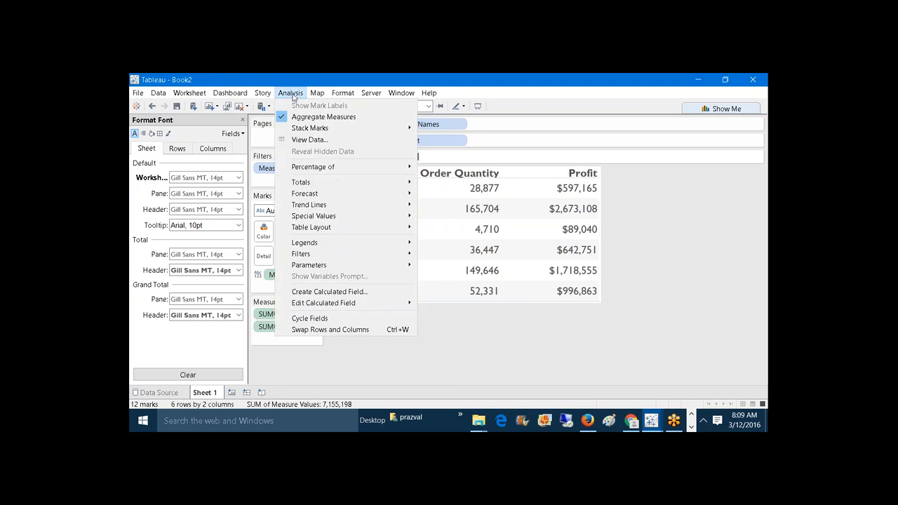
mouse_move(359, 184)
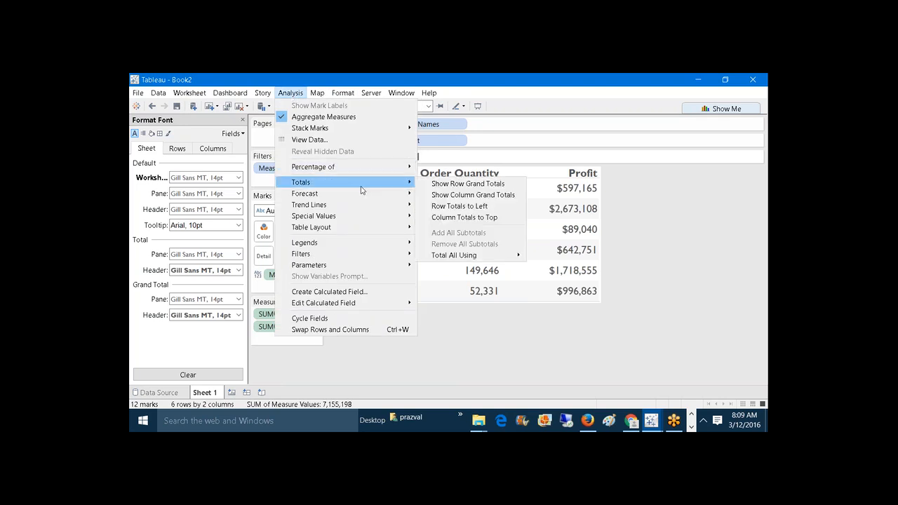
click(443, 196)
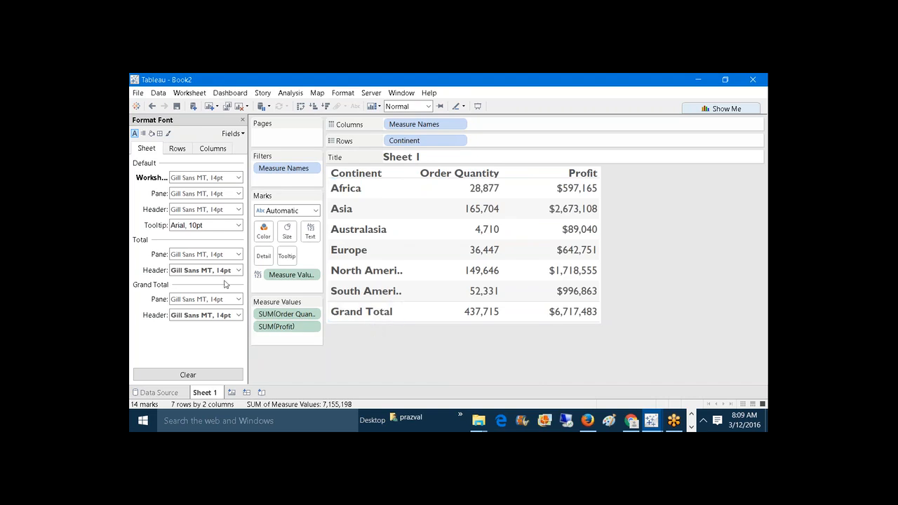
- Change the font color of the grand total header to dark red
click(238, 315)
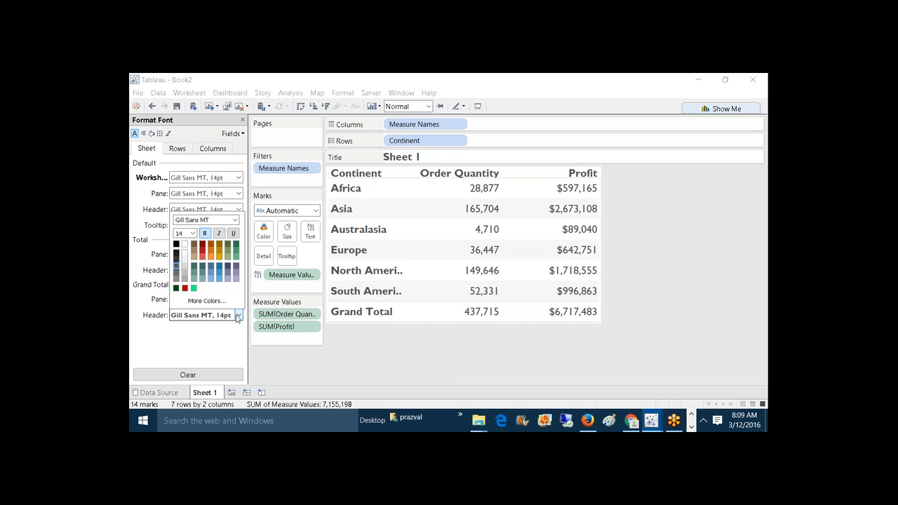
click(202, 245)
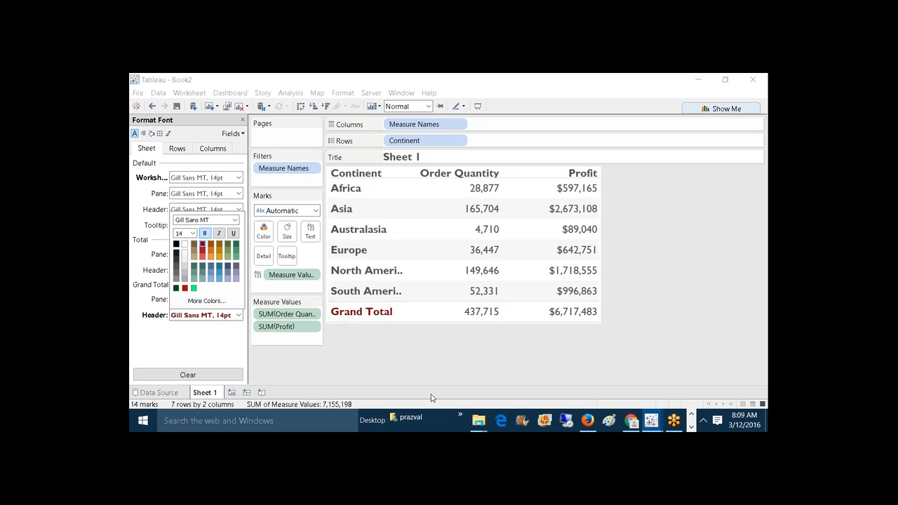
click(394, 375)
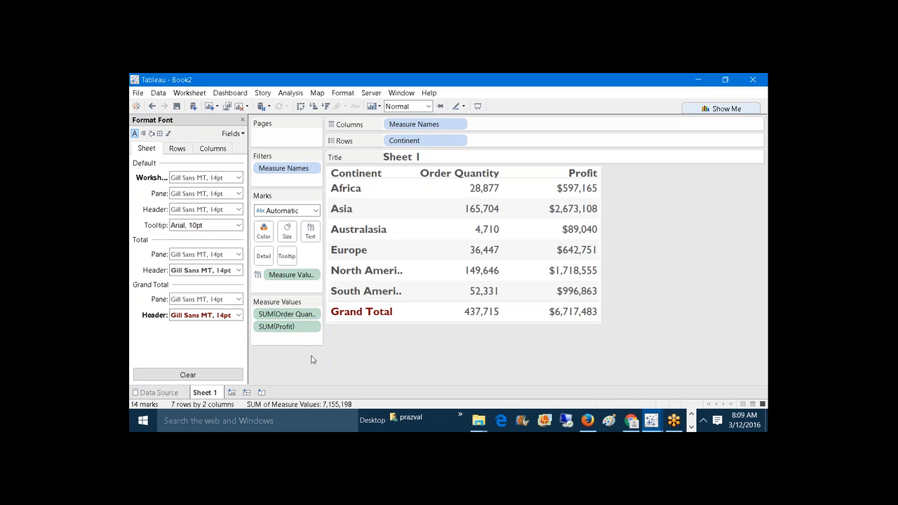
- Make the grand total pane values bold and color them dark gold
click(238, 300)
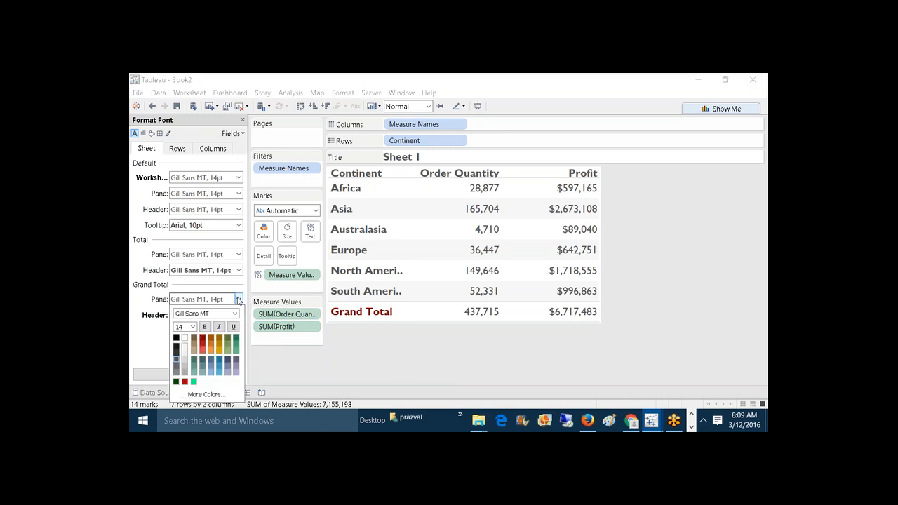
click(218, 341)
click(204, 327)
click(400, 360)
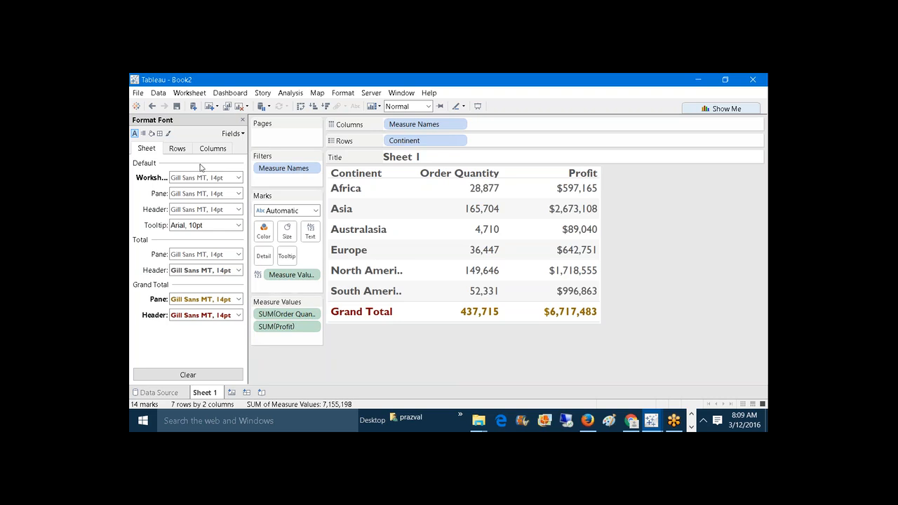
- Try center and left horizontal alignment for the worksheet's default pane values, and settle on right alignment
click(143, 135)
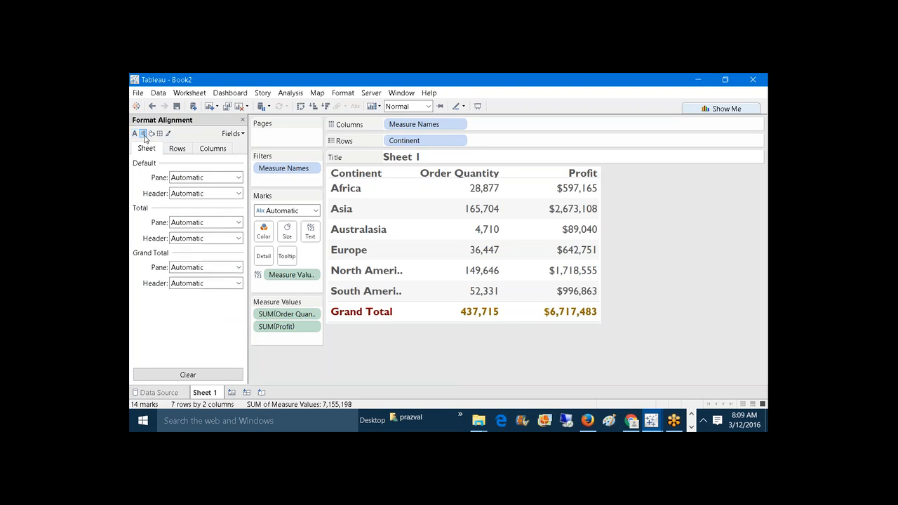
click(237, 178)
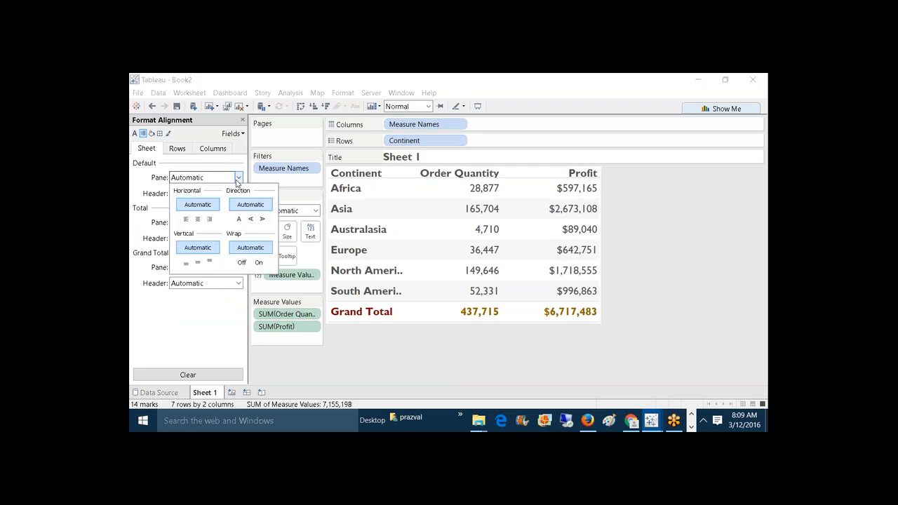
click(199, 219)
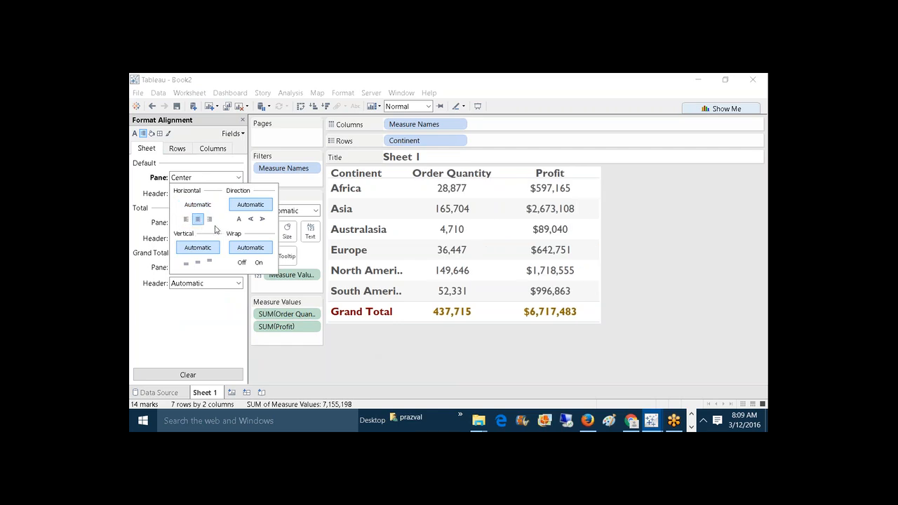
click(186, 220)
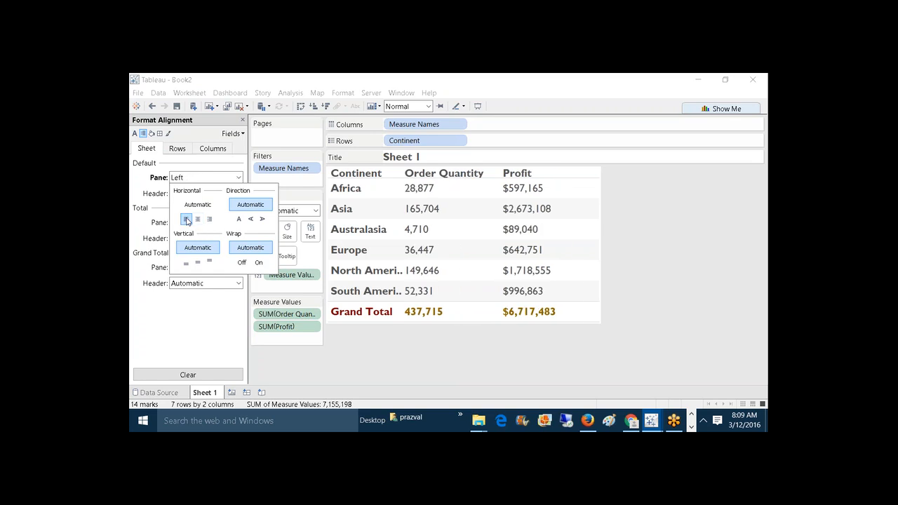
click(209, 220)
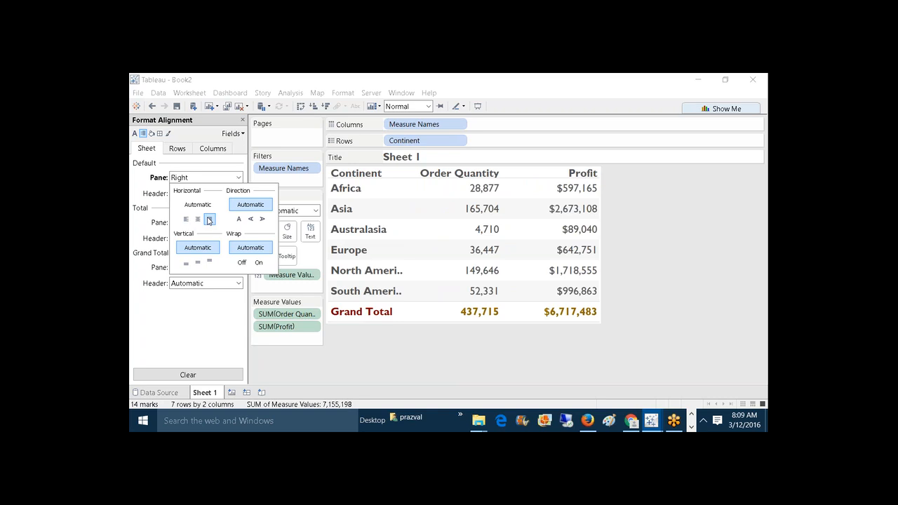
click(151, 221)
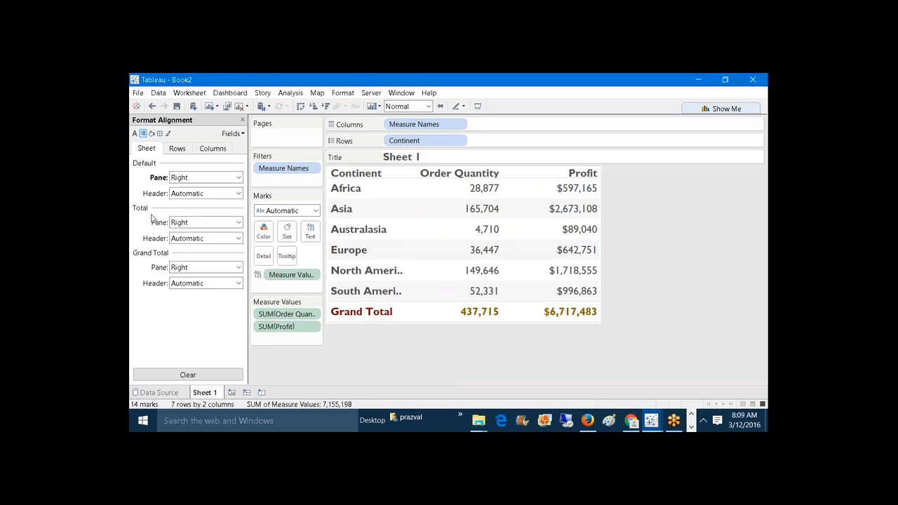
- Compare center, right and left horizontal alignment for the worksheet's default headers, and settle on center
click(239, 193)
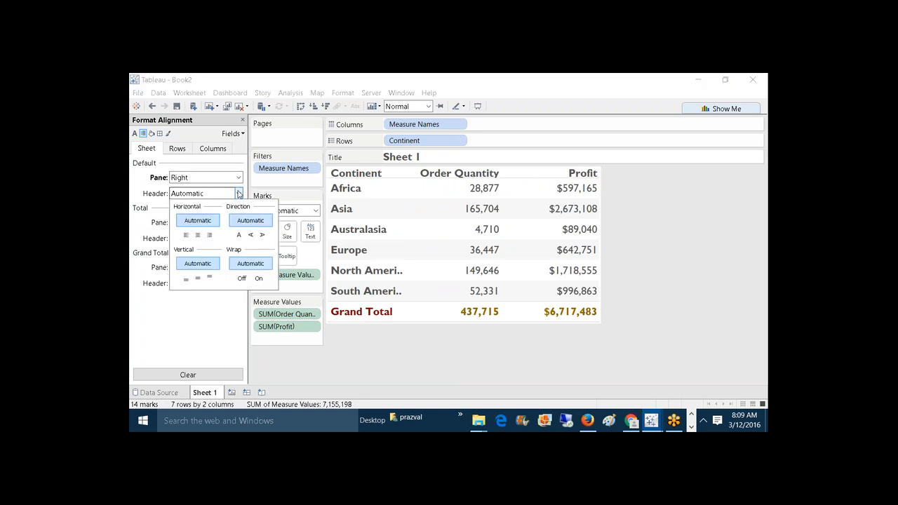
click(197, 235)
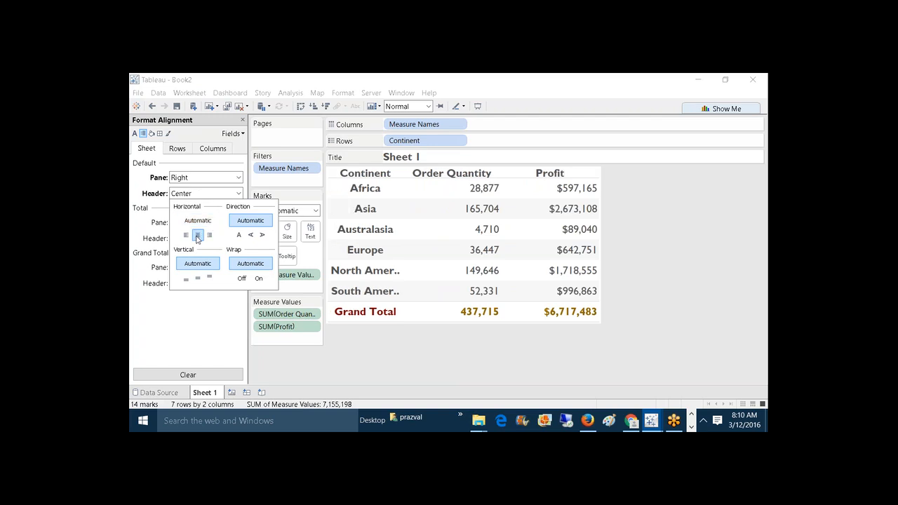
click(209, 235)
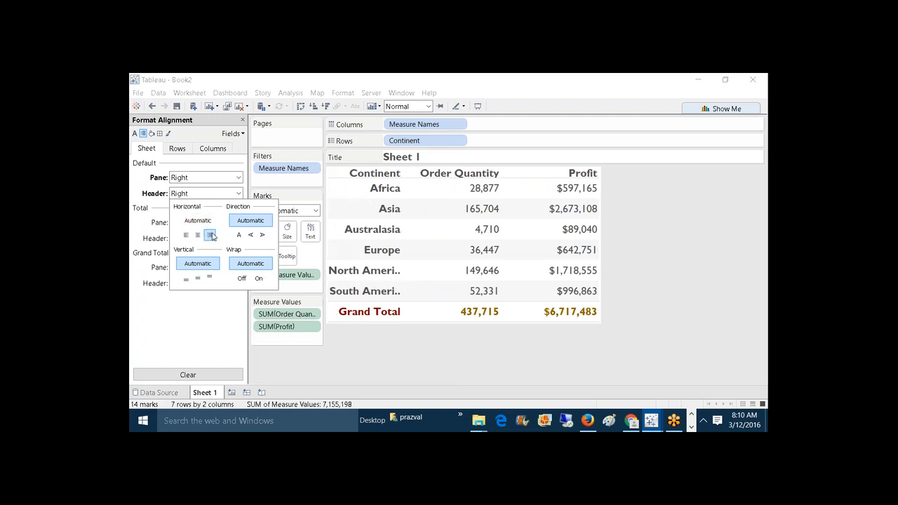
click(186, 236)
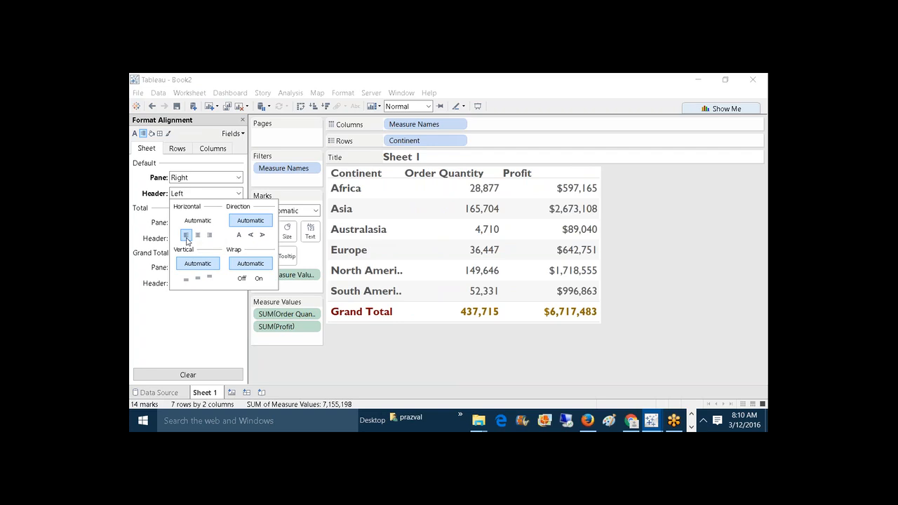
click(197, 235)
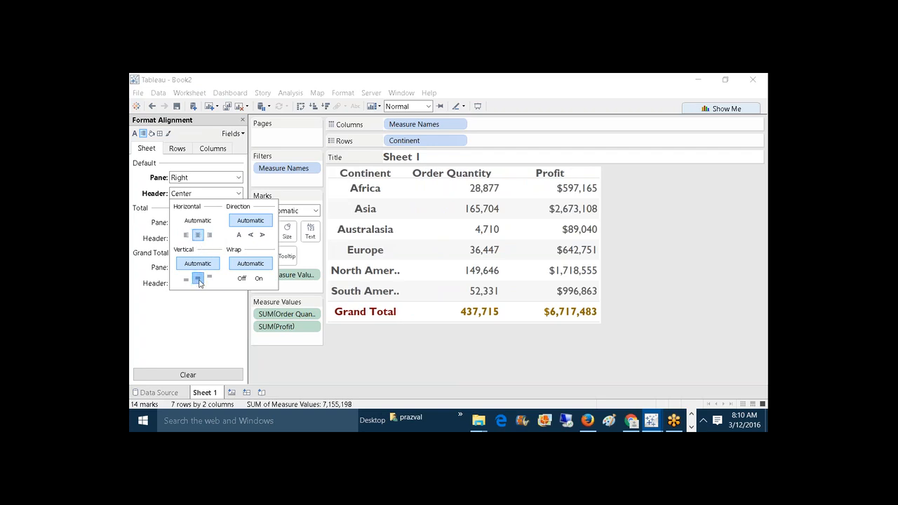
- Try middle, top and bottom vertical alignment on the default headers, and return the vertical setting to Automatic
click(197, 279)
click(208, 279)
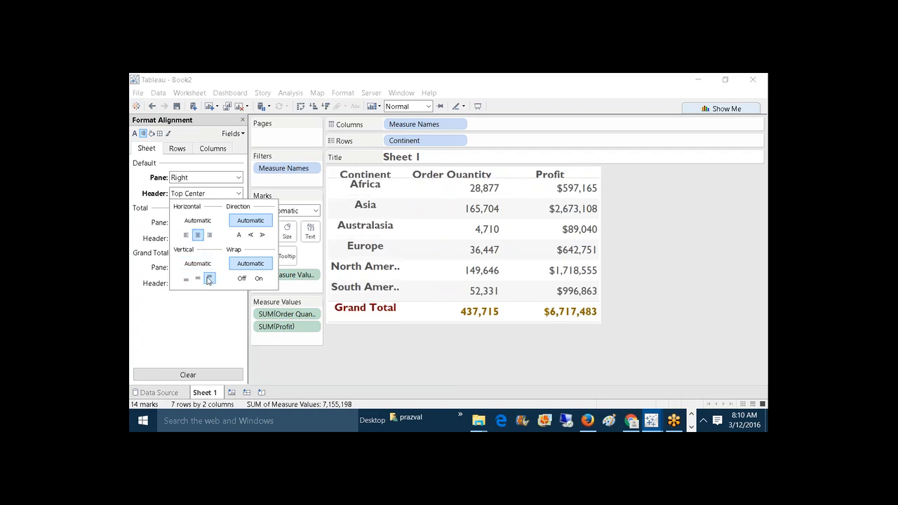
click(186, 279)
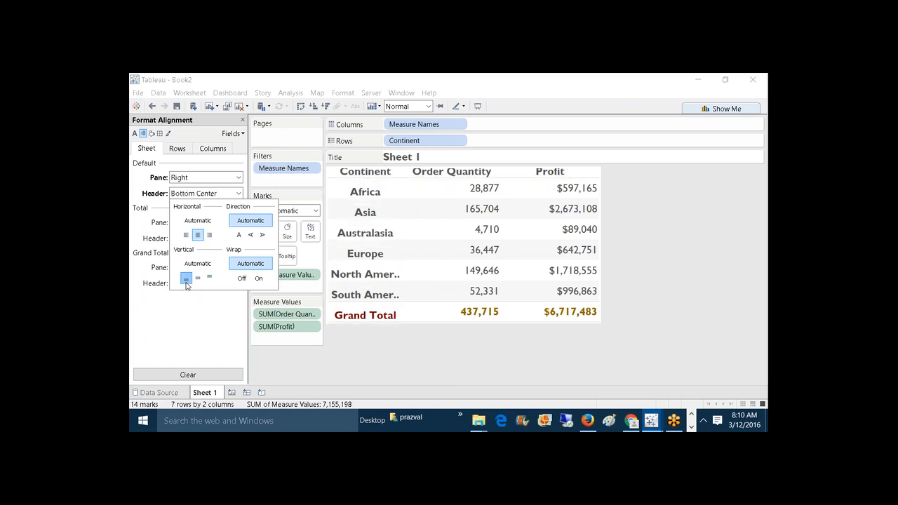
click(198, 278)
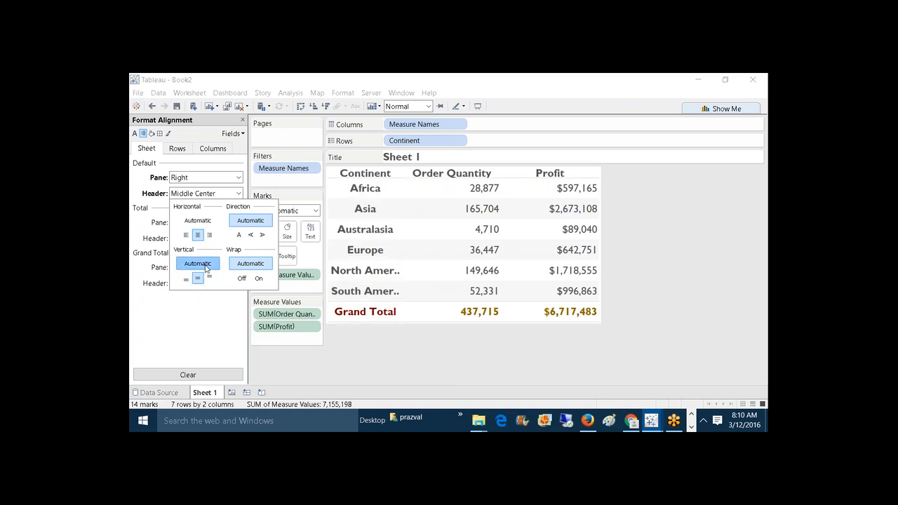
click(205, 267)
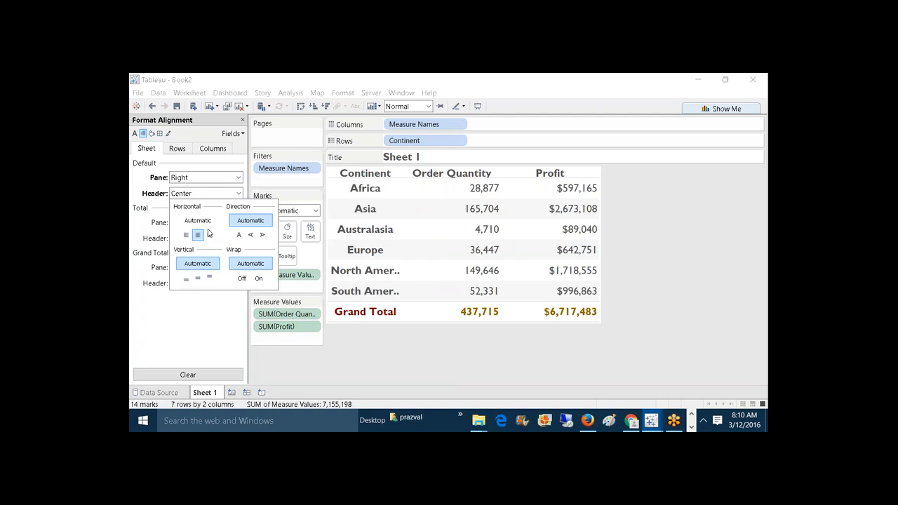
click(315, 369)
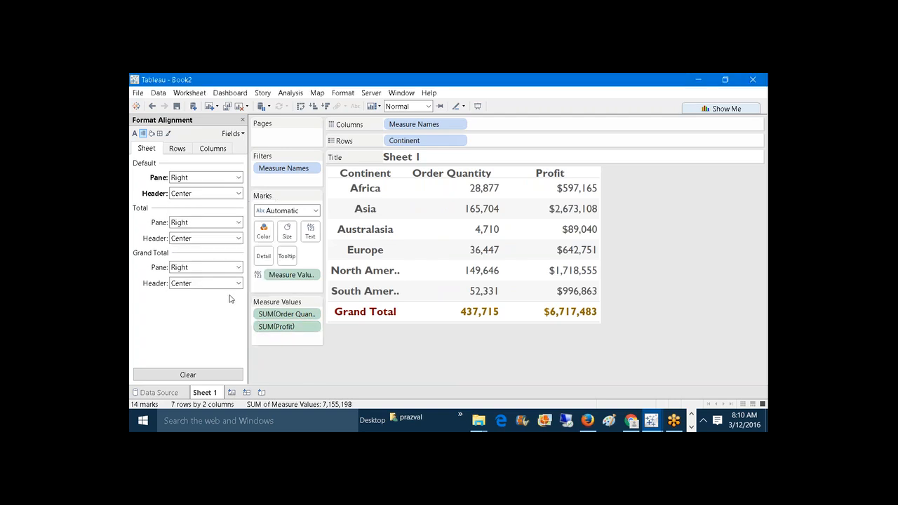
- Review the default header alignment options for rows and the alignment settings for columns
click(177, 148)
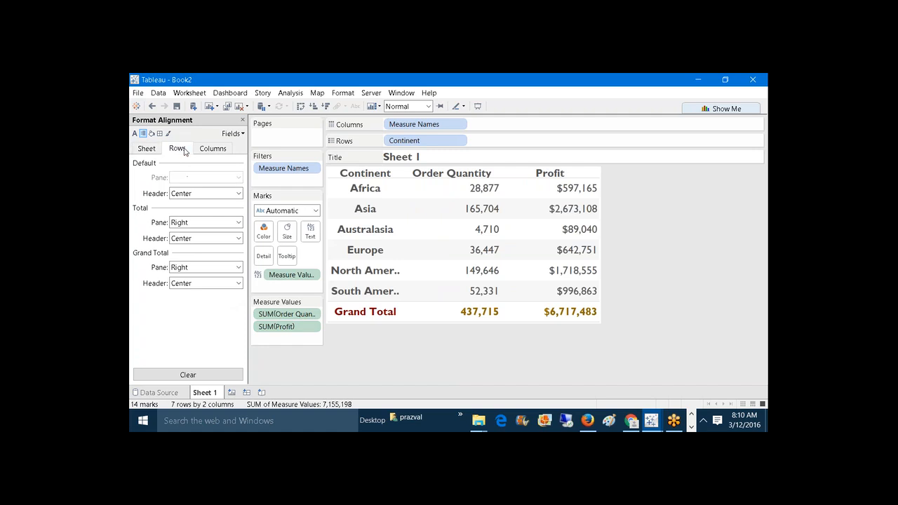
click(225, 193)
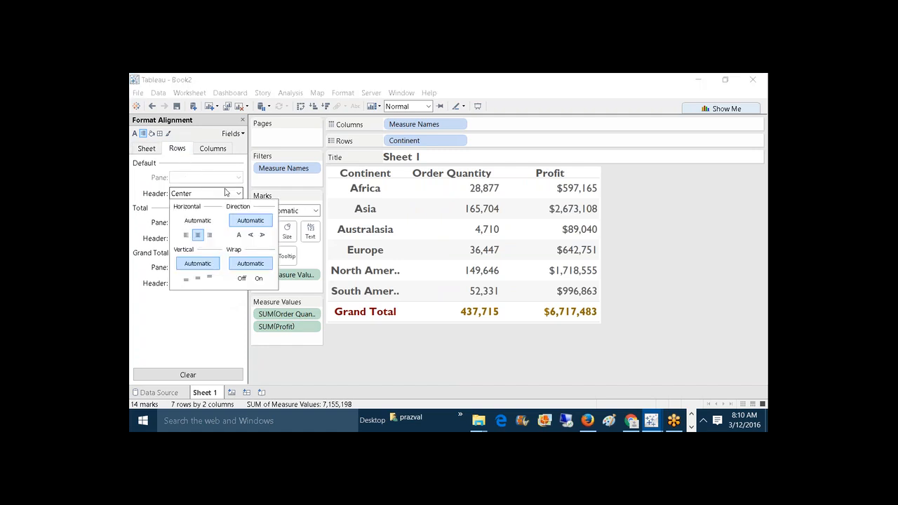
click(212, 149)
click(212, 149)
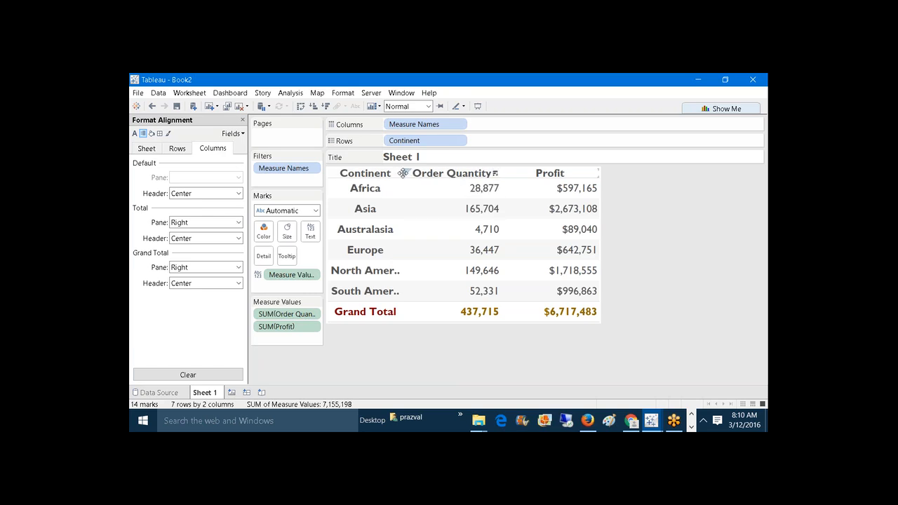
- Widen the Order Quantity and Profit columns, and widen the Continent column to fit the full continent names
drag(404, 173, 416, 176)
mouse_move(589, 188)
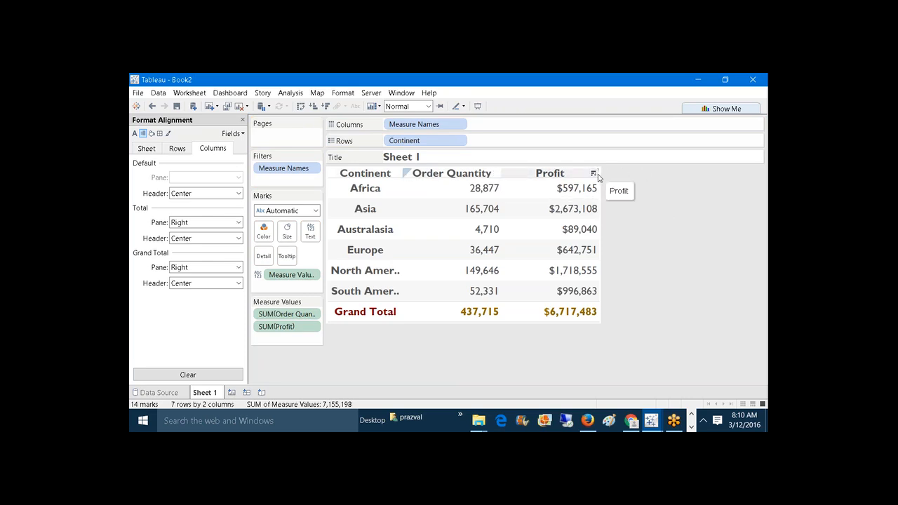
drag(597, 173, 627, 173)
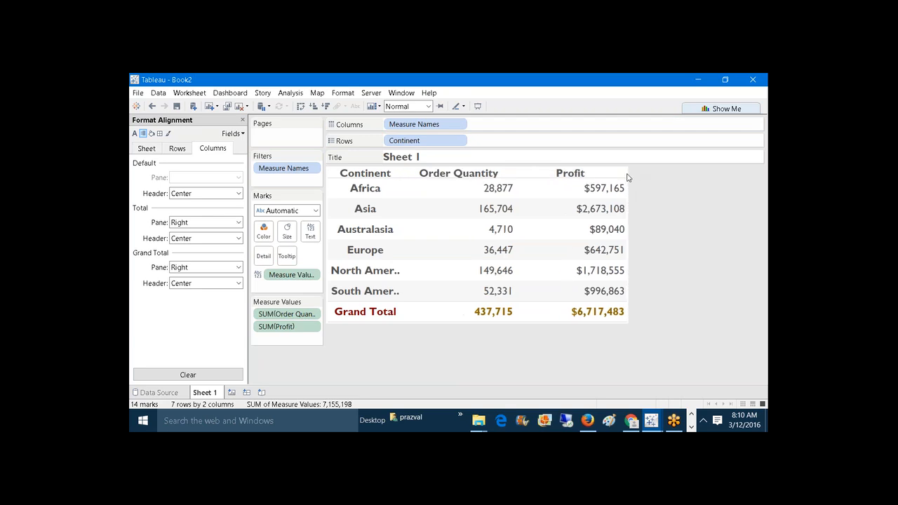
drag(628, 219, 653, 213)
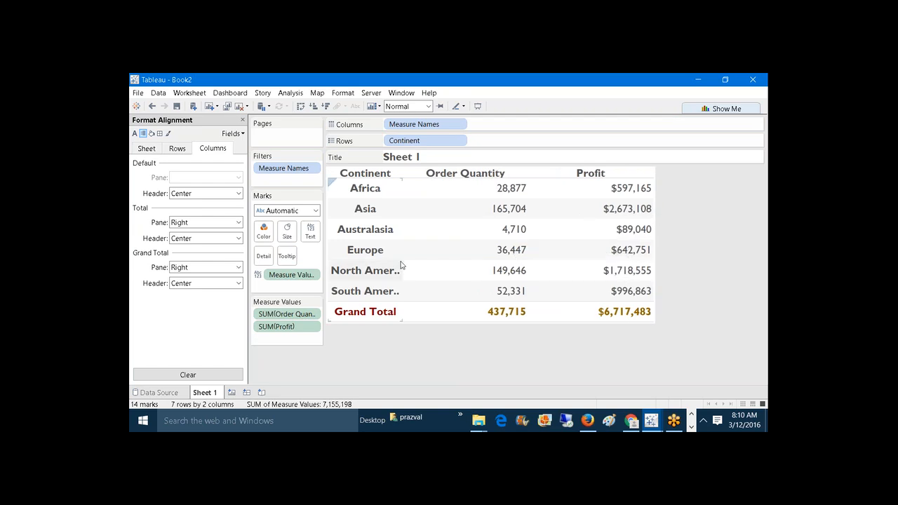
drag(402, 261, 428, 259)
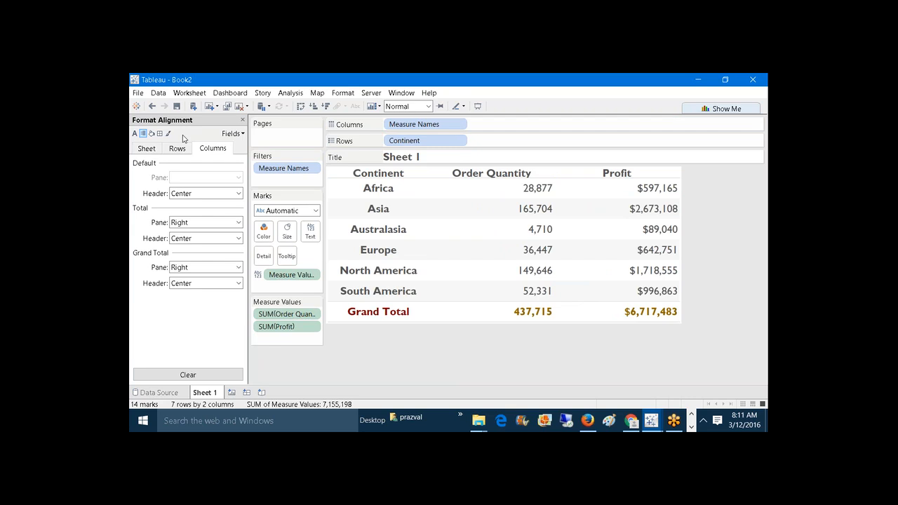
- Right-align the default column headers so Order Quantity and Profit line up with their values
click(239, 194)
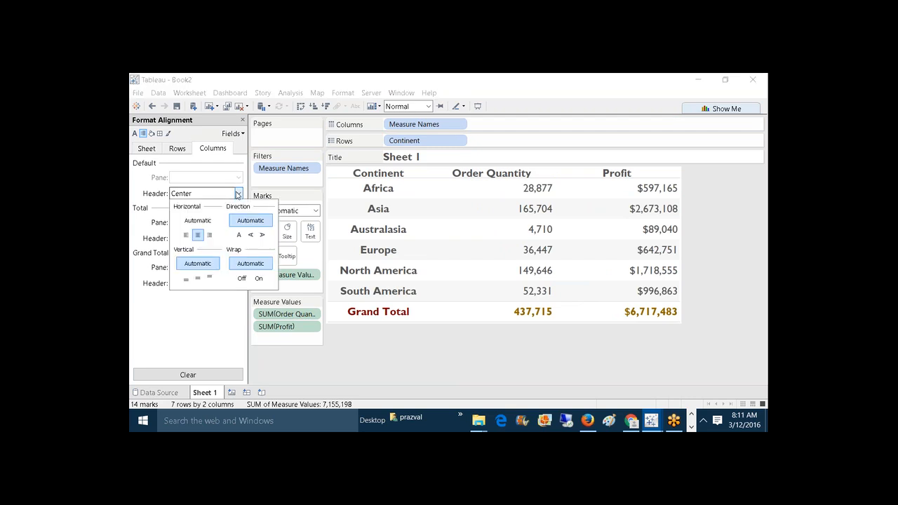
click(209, 235)
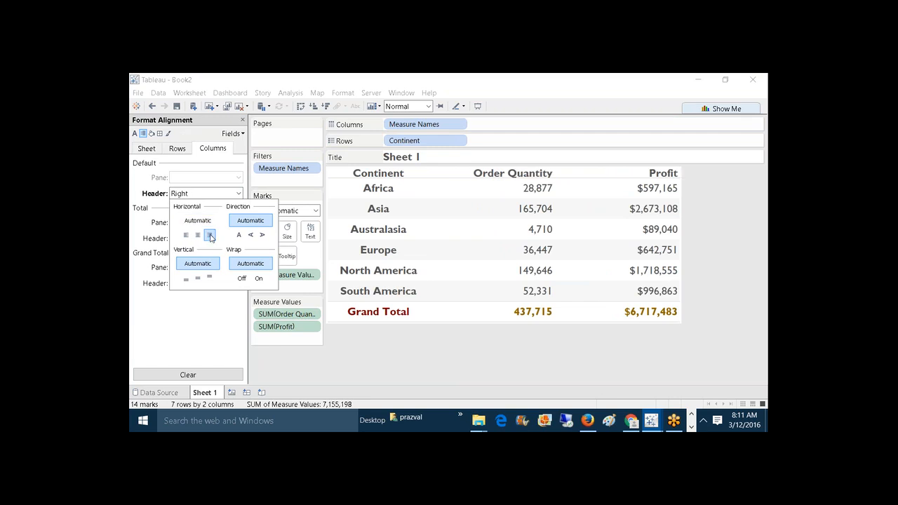
click(361, 363)
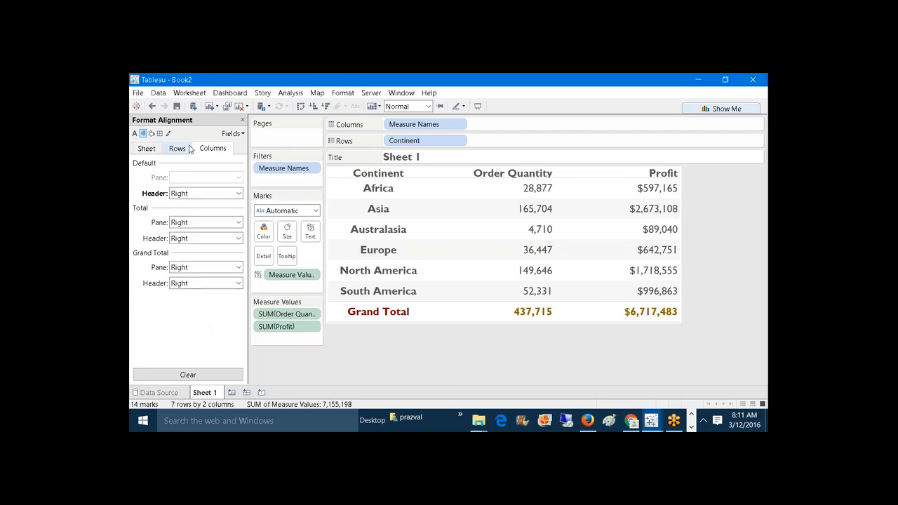
- Try pink and yellow as the sheet's default worksheet shading, and settle on light green
click(151, 135)
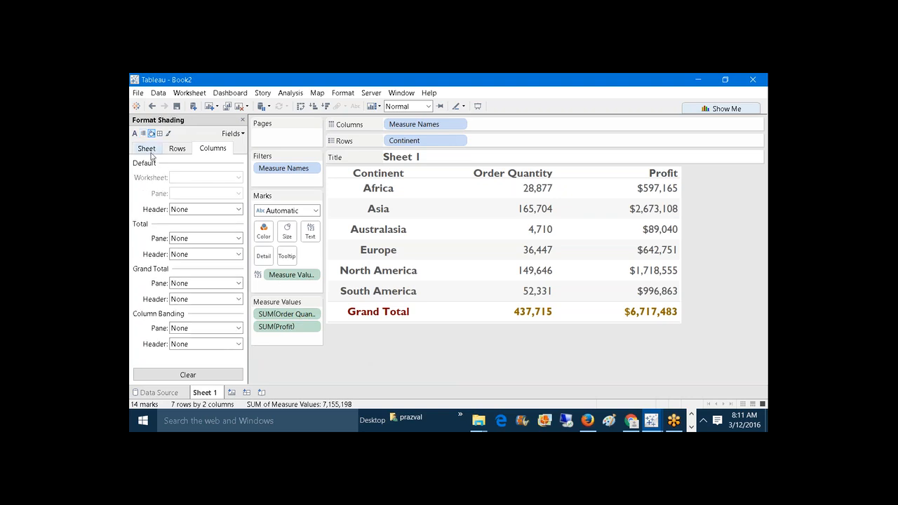
click(147, 150)
click(238, 177)
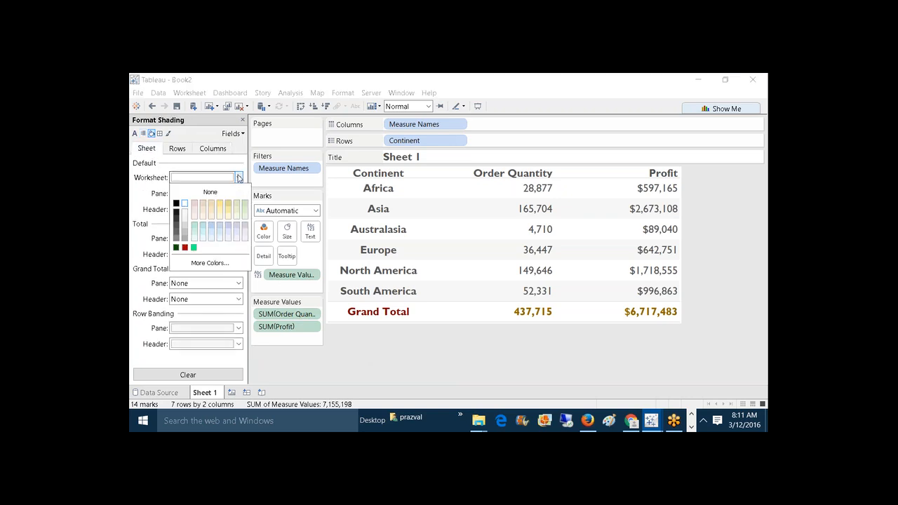
click(194, 206)
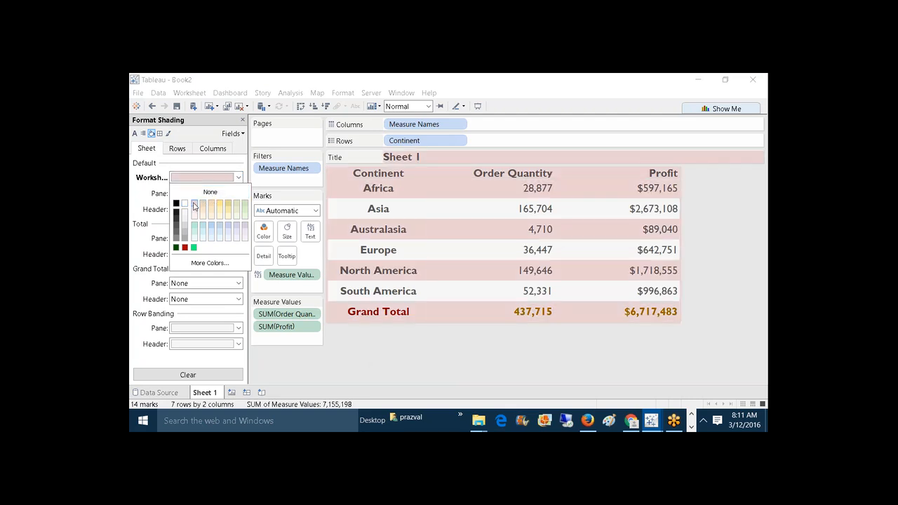
click(221, 204)
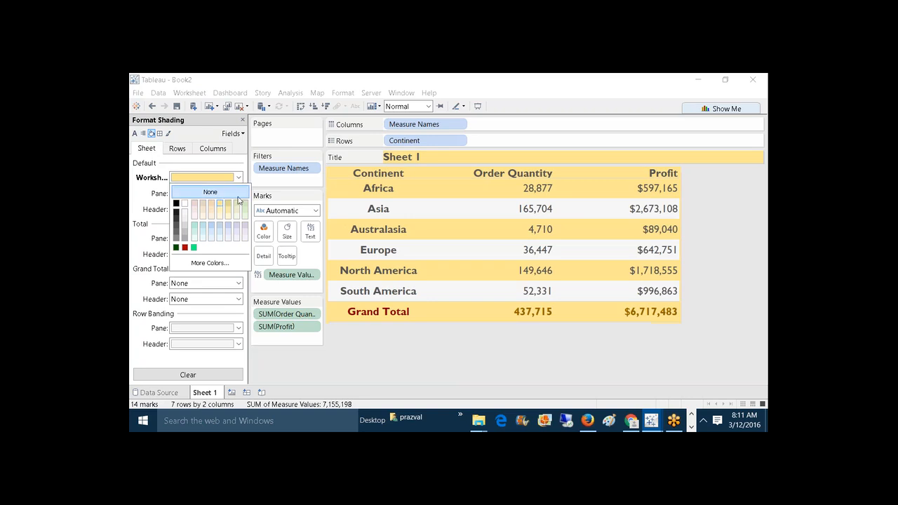
click(245, 204)
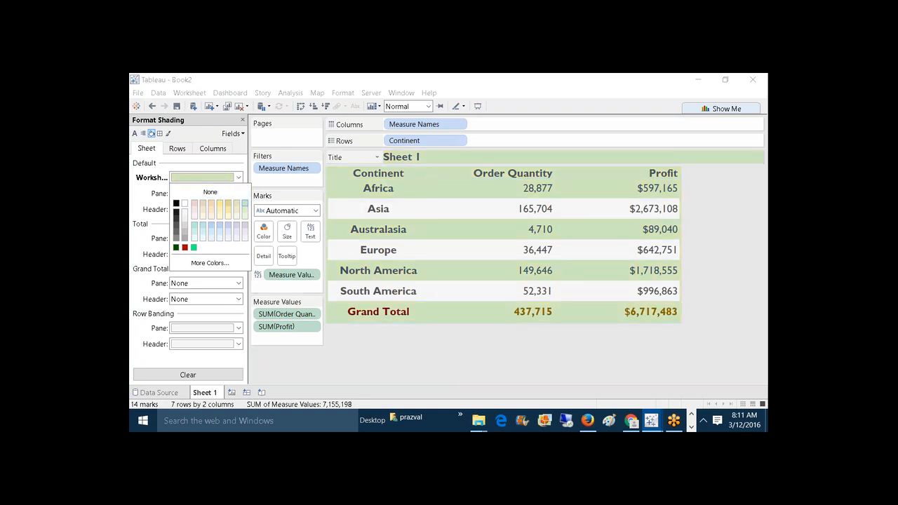
click(137, 209)
- Try gray and teal shades for the default pane shading, and settle on light pink
click(233, 194)
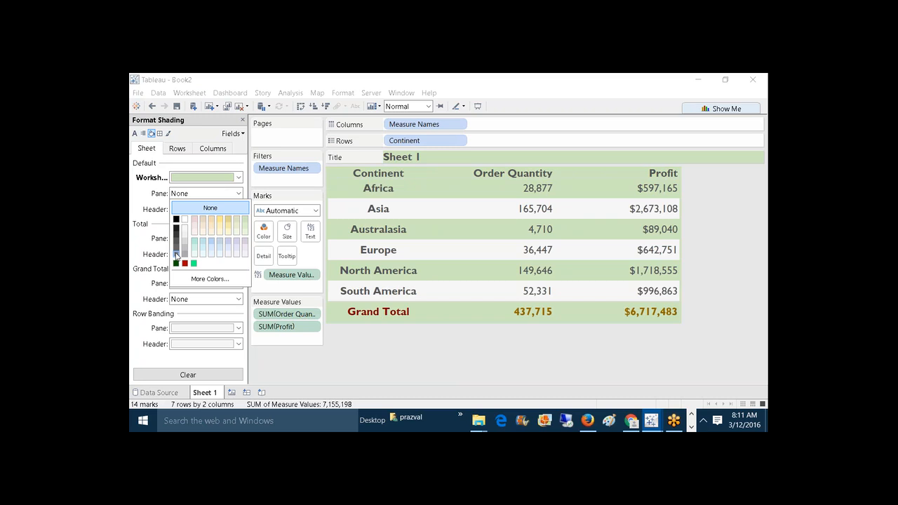
click(177, 254)
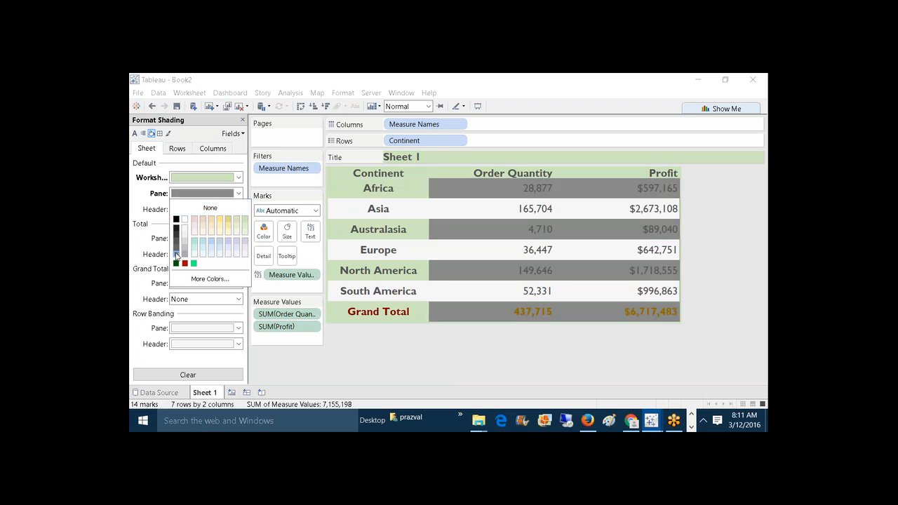
click(195, 243)
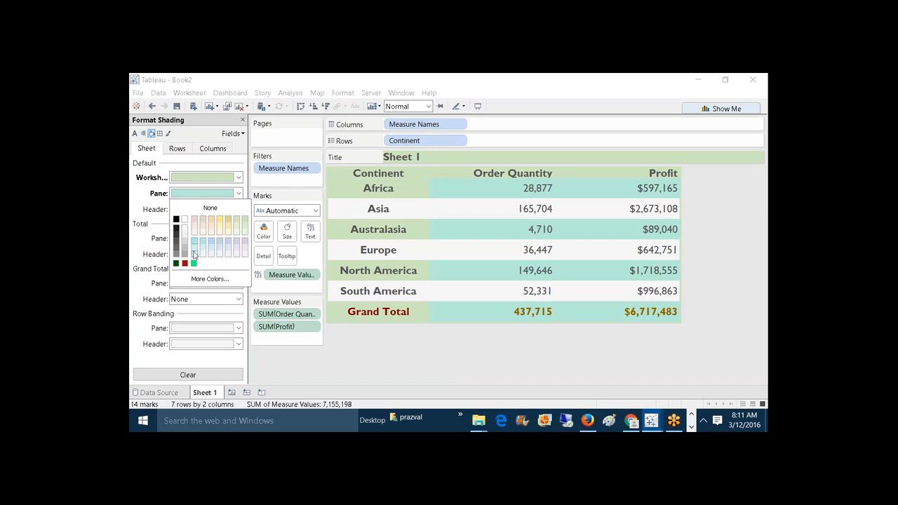
click(194, 251)
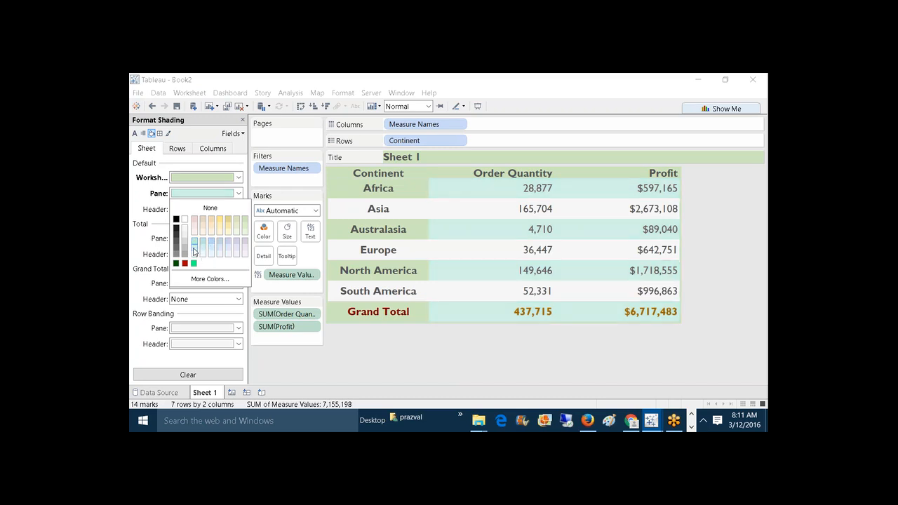
click(196, 223)
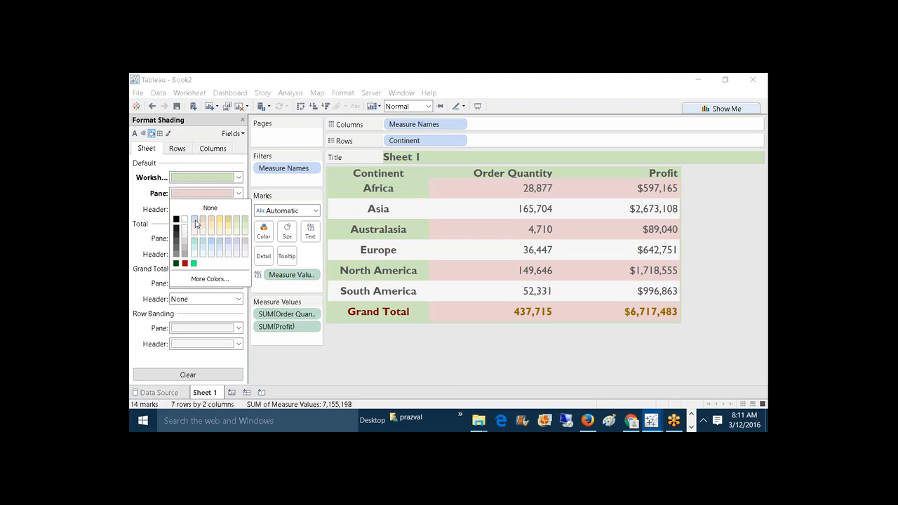
click(355, 332)
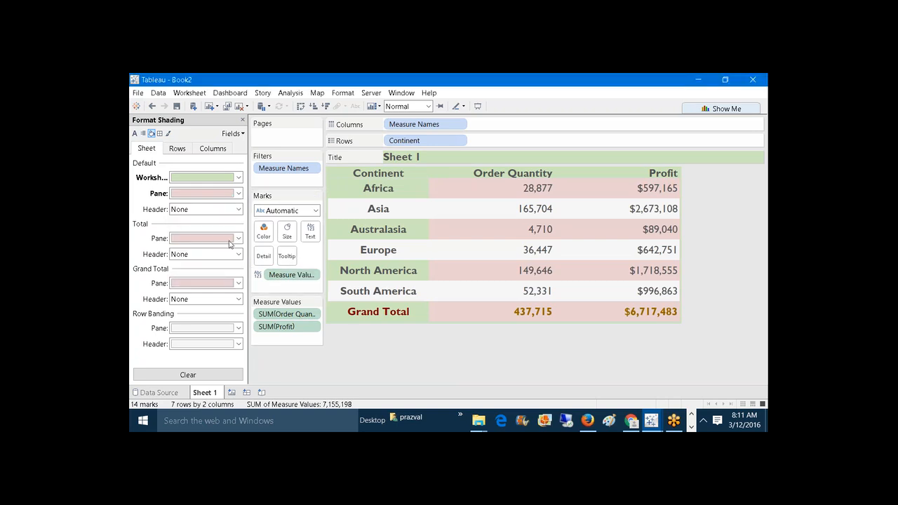
- Try two dark gray shades for the default header shading, and settle on a lighter medium gray
click(238, 210)
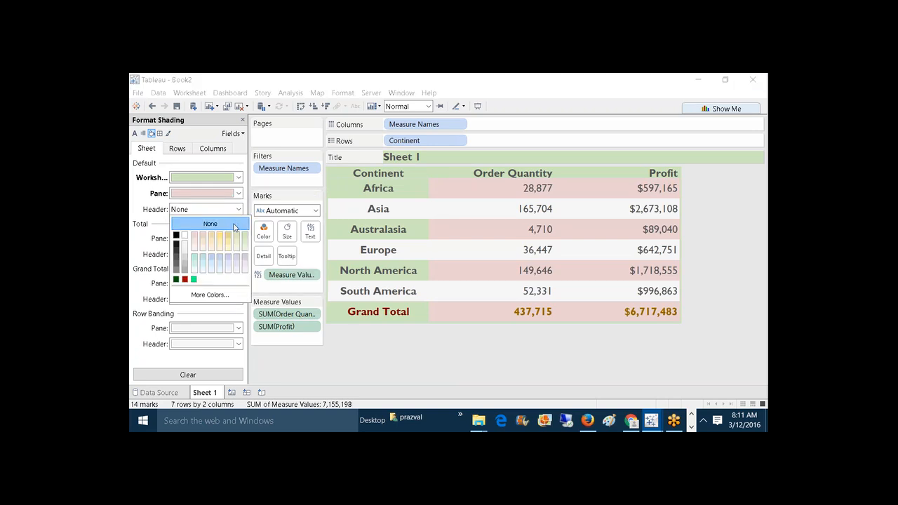
click(176, 265)
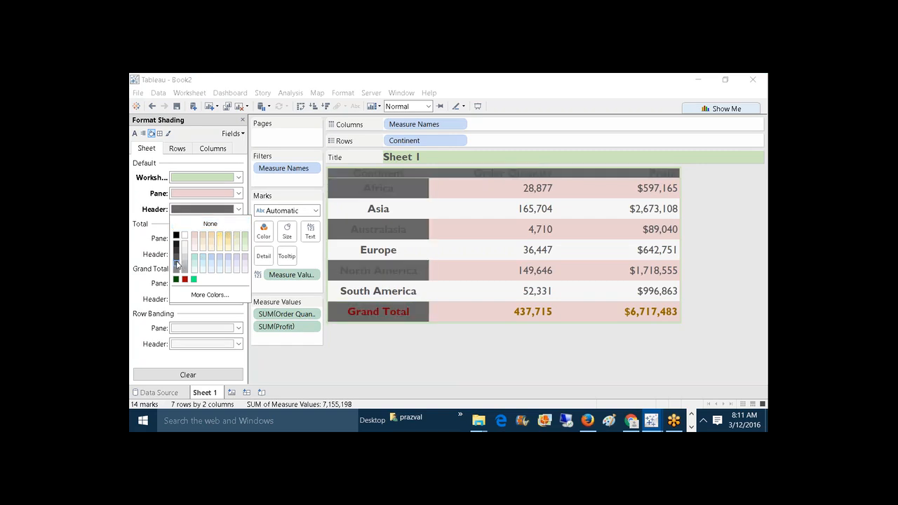
click(177, 270)
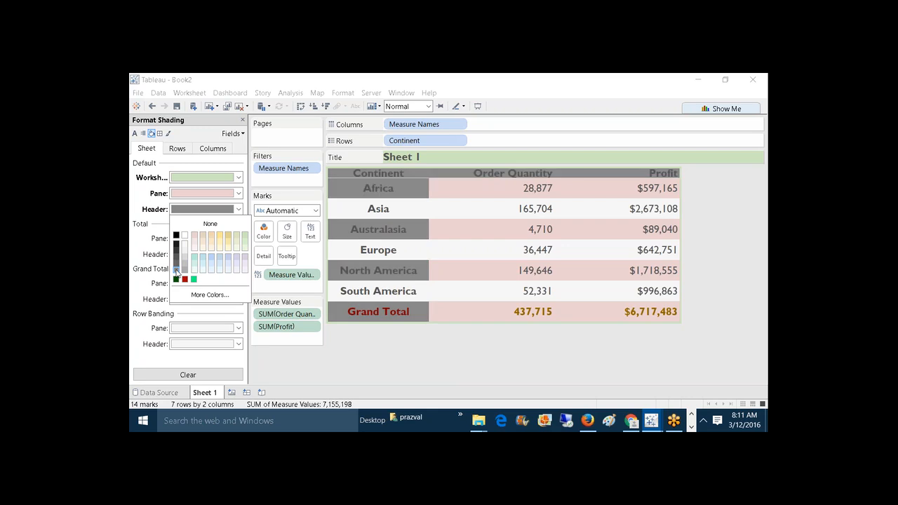
click(185, 271)
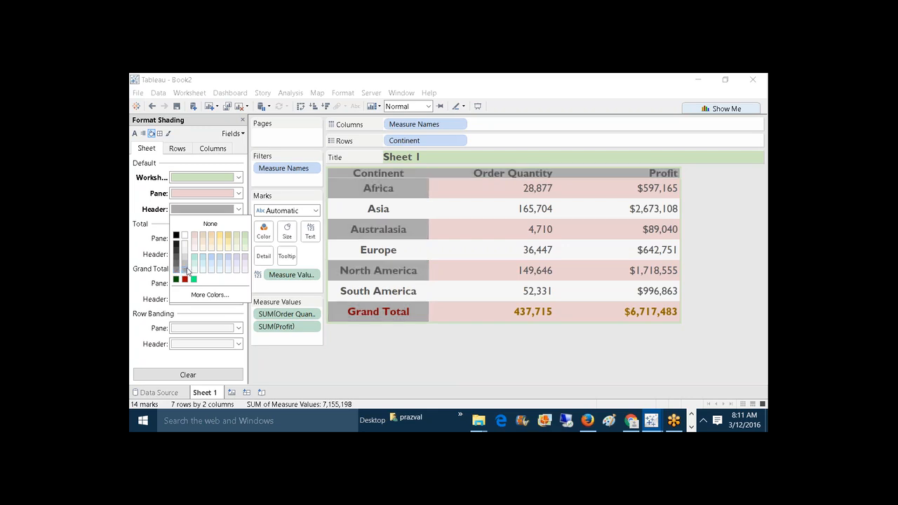
click(371, 367)
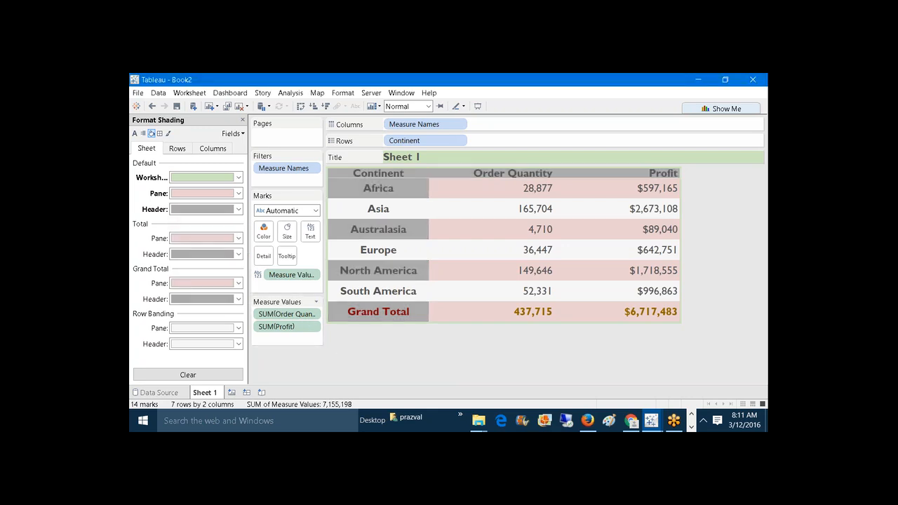
- Set the row banding to None for both the pane and the header
mouse_move(442, 236)
click(233, 330)
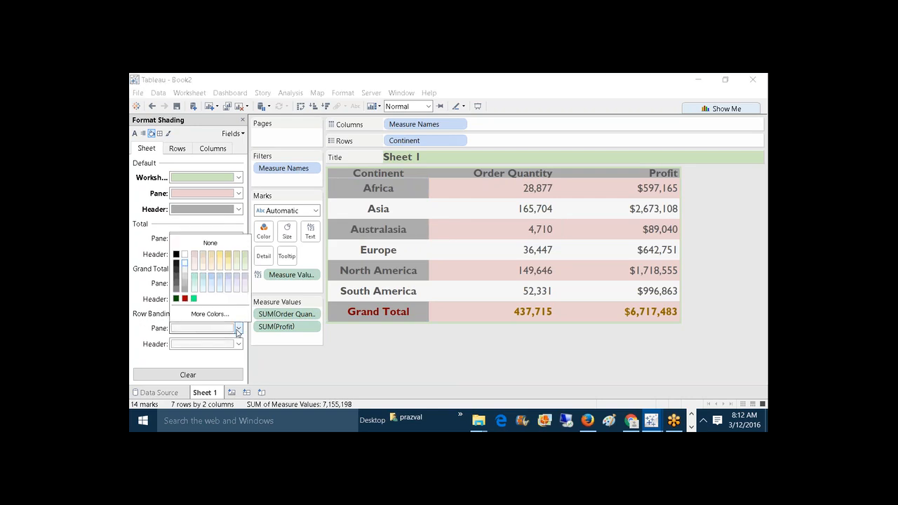
click(214, 246)
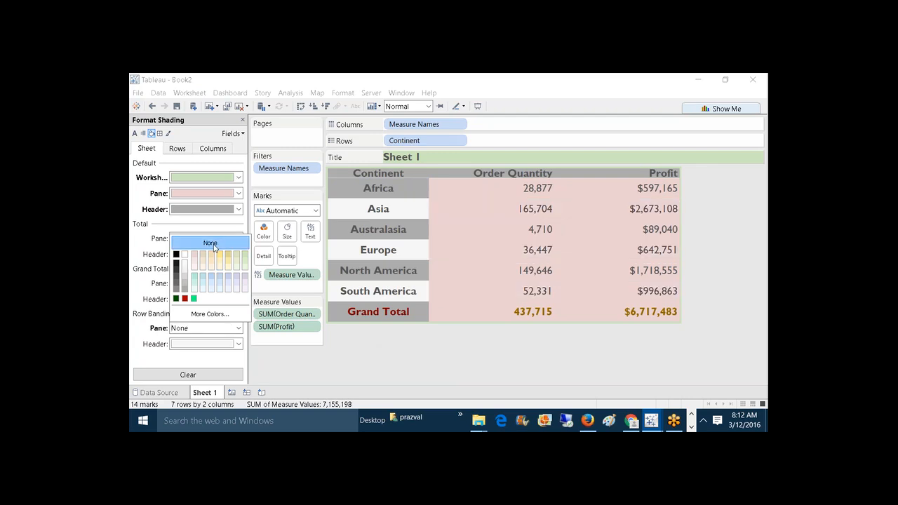
click(236, 344)
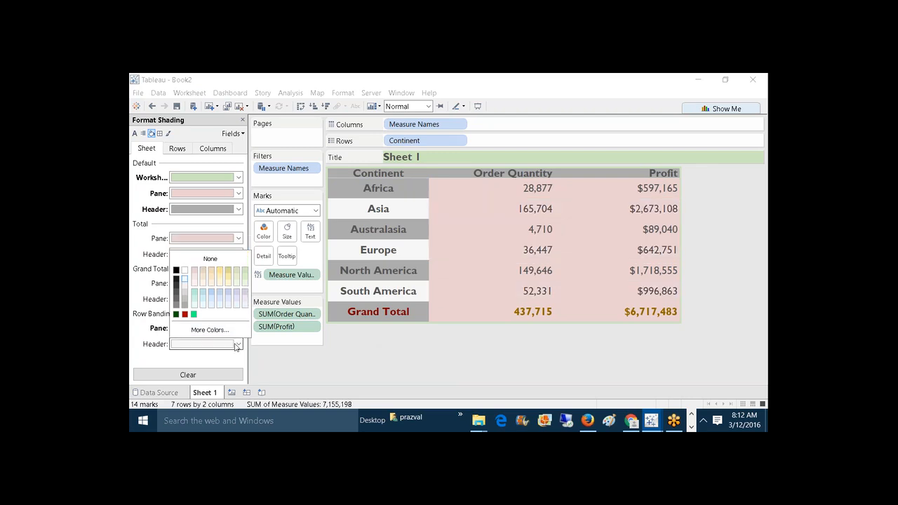
click(211, 258)
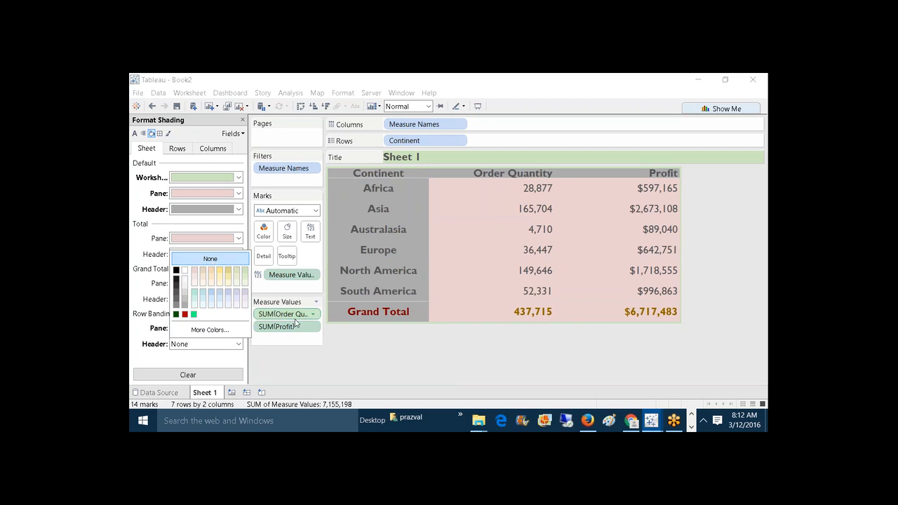
click(320, 342)
- Set the row banding to yellow for the header and light gray for the pane
click(238, 345)
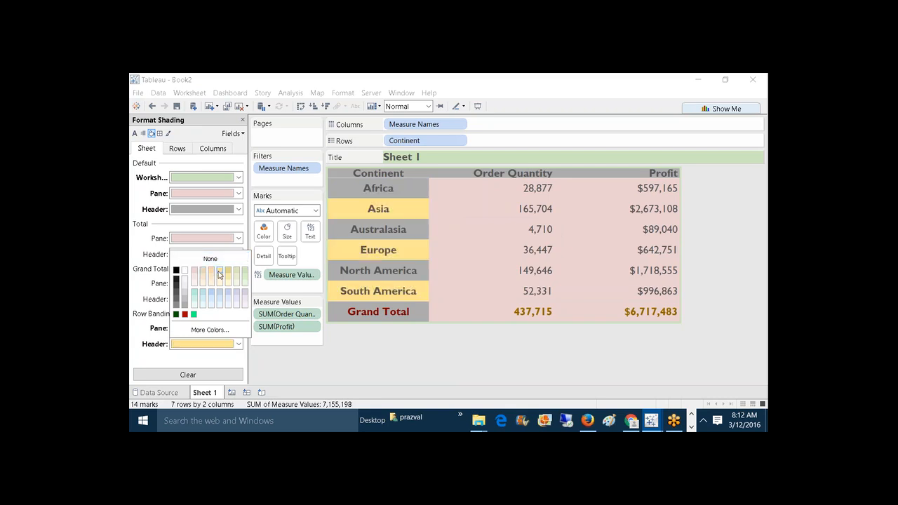
click(391, 352)
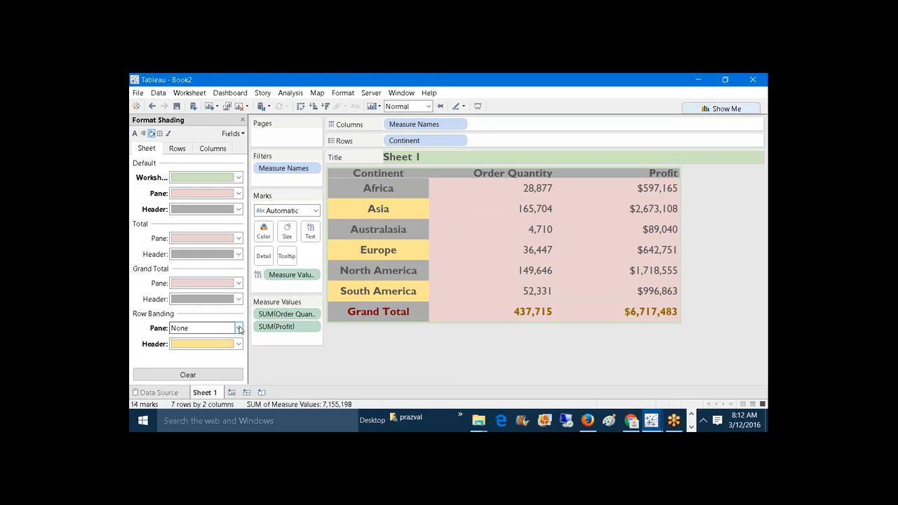
click(238, 328)
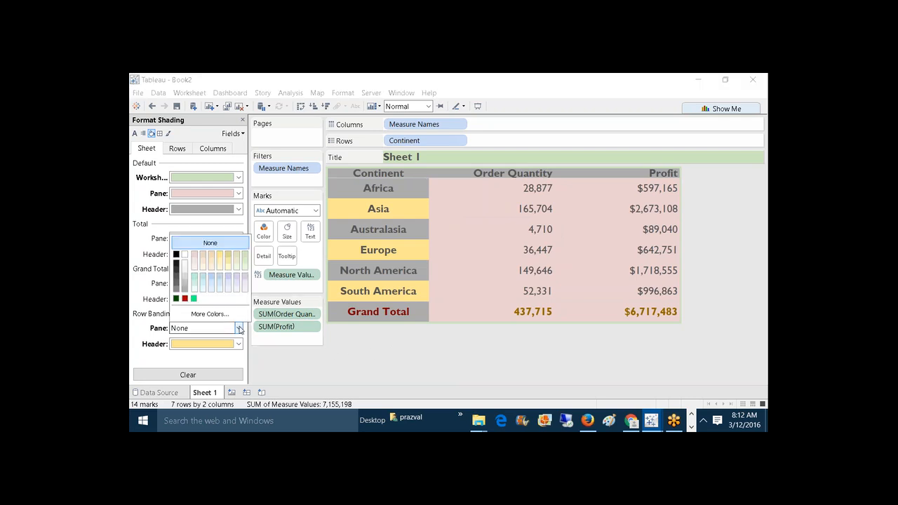
click(188, 287)
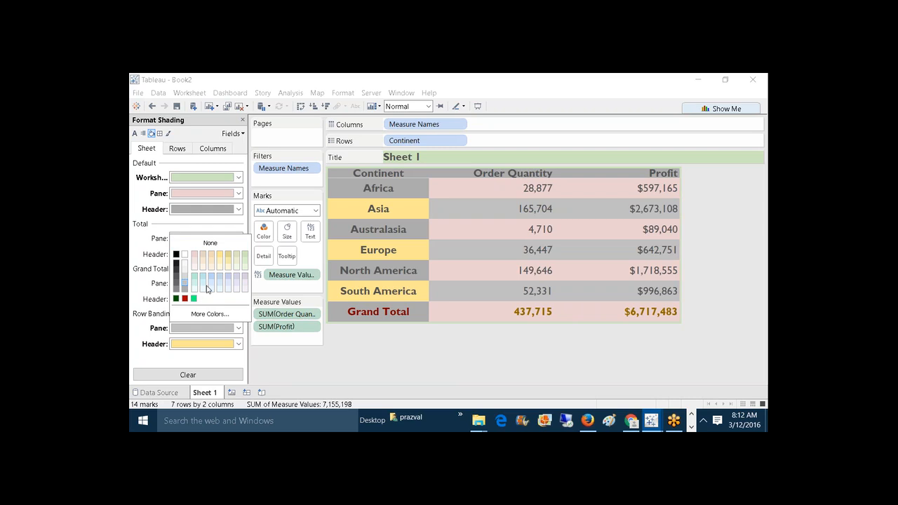
click(351, 347)
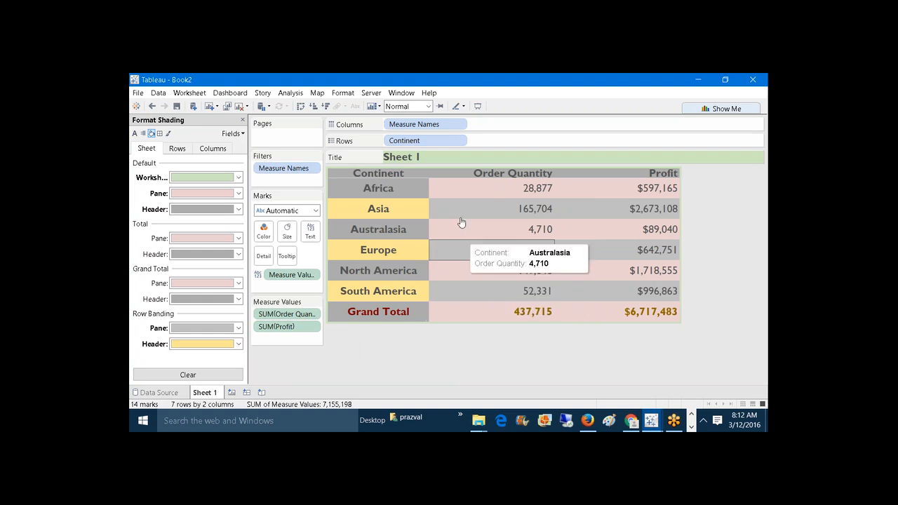
- Set the shading of the worksheet title to None and close the title formatting
right_click(433, 157)
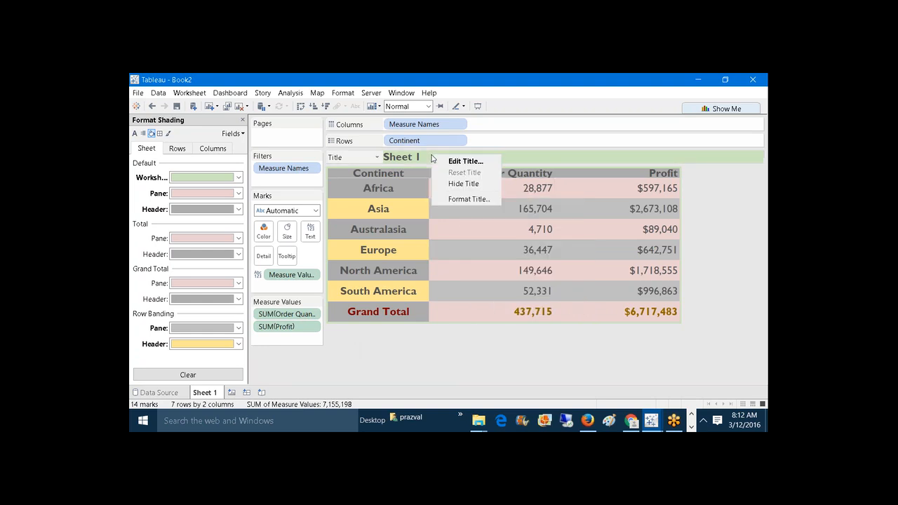
click(459, 201)
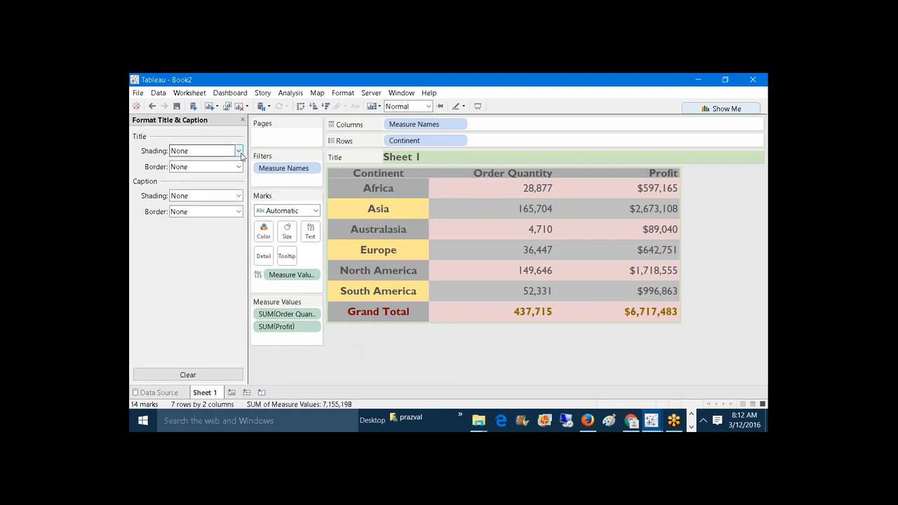
click(239, 151)
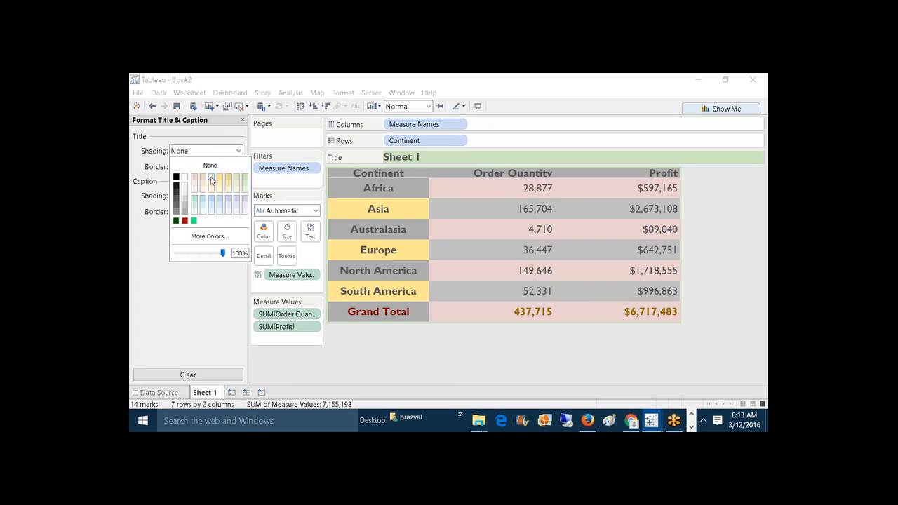
click(211, 181)
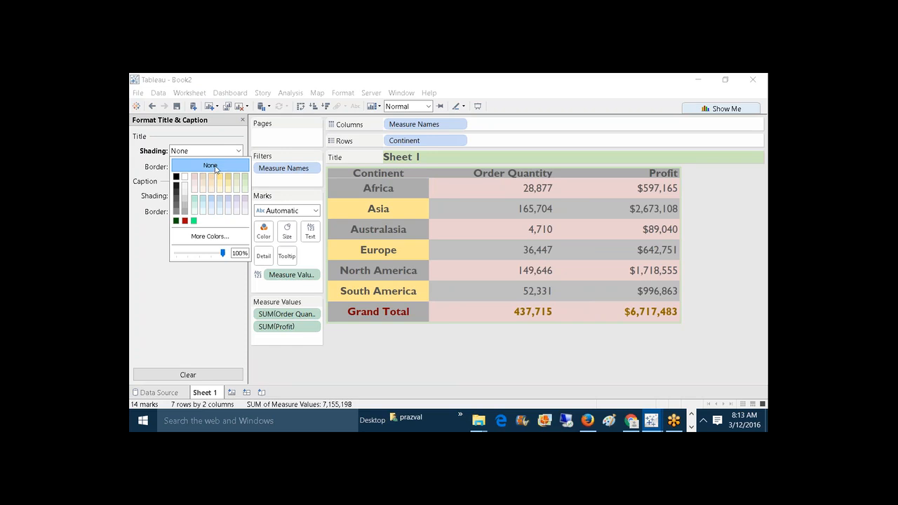
click(147, 293)
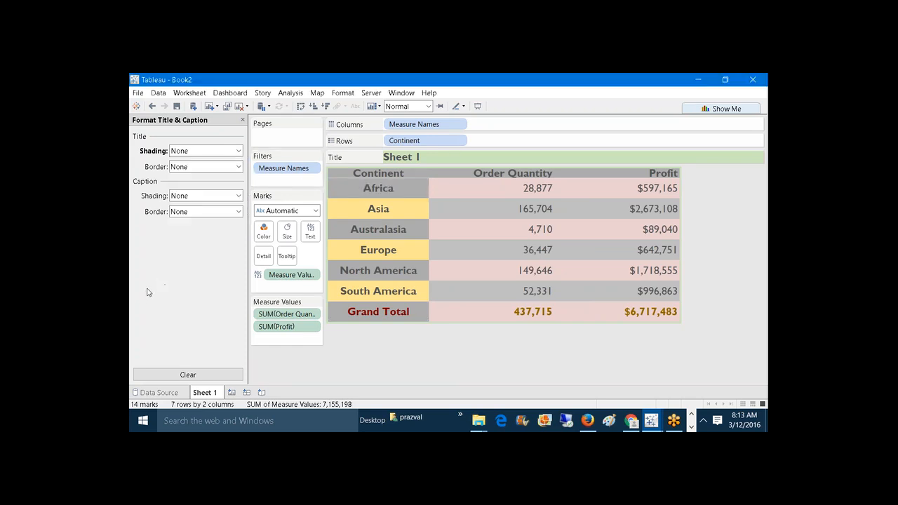
click(243, 120)
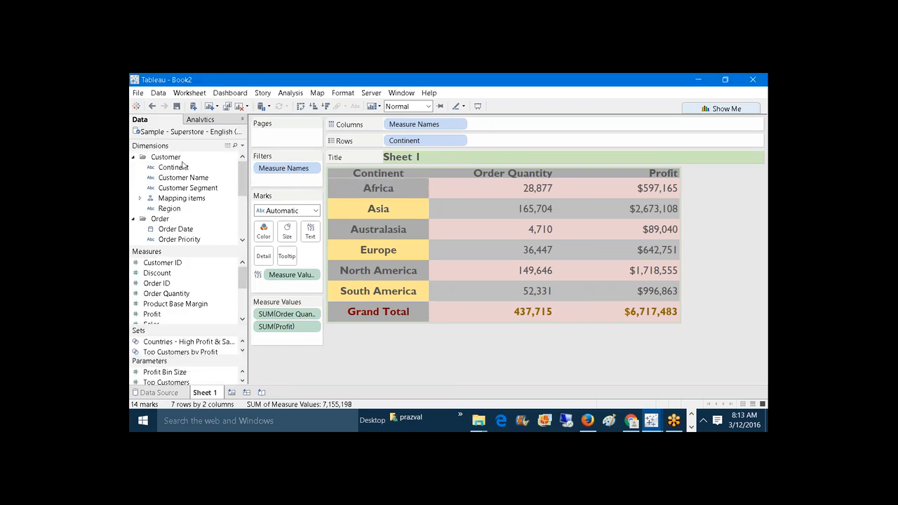
- Return to the sheet's shading format and set the default worksheet shading to None
click(343, 93)
click(363, 157)
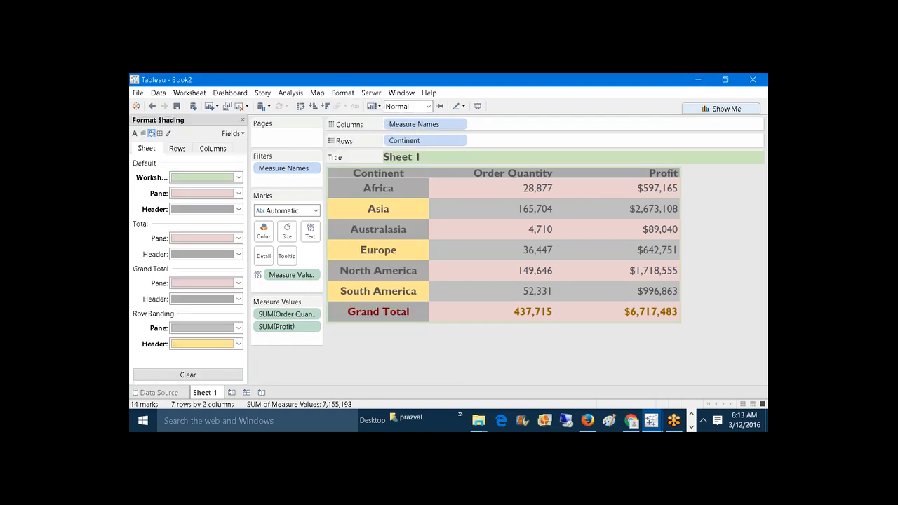
click(239, 177)
click(210, 191)
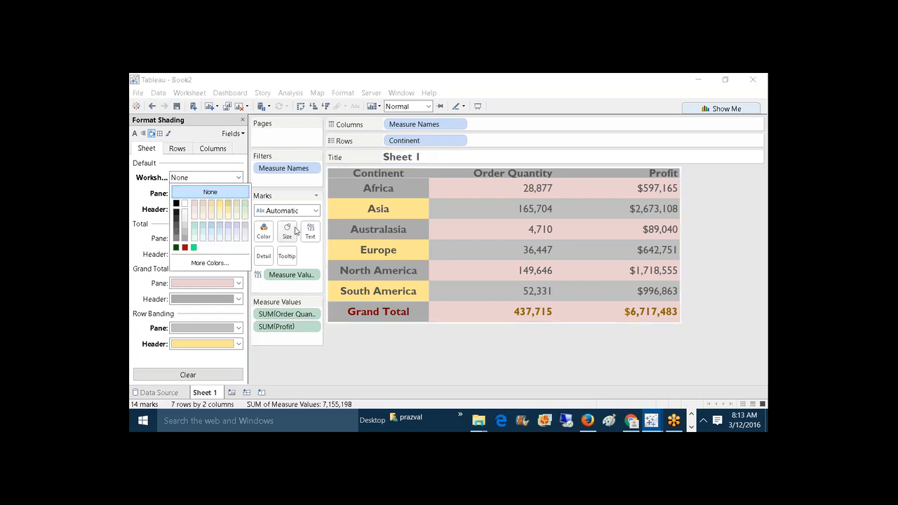
click(476, 363)
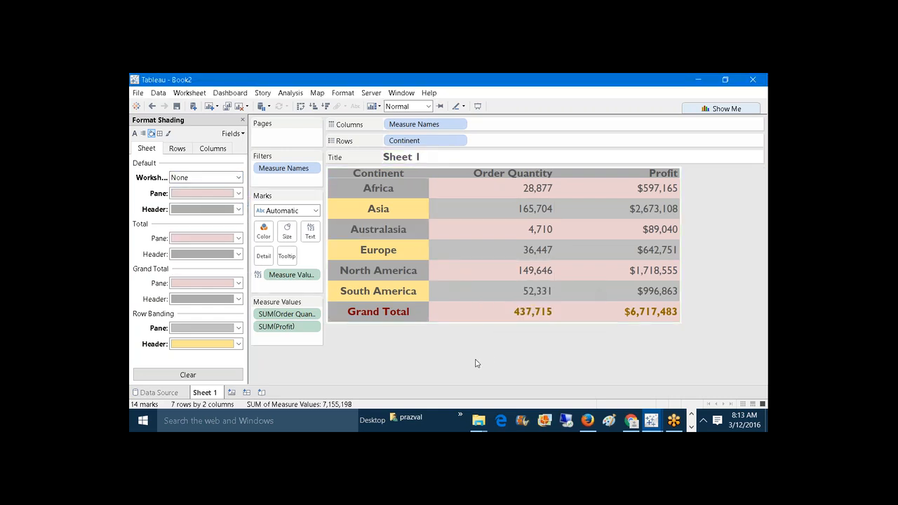
- In the sheet's border format, set the grand total pane border to a solid, medium-thick dark gold line
click(160, 133)
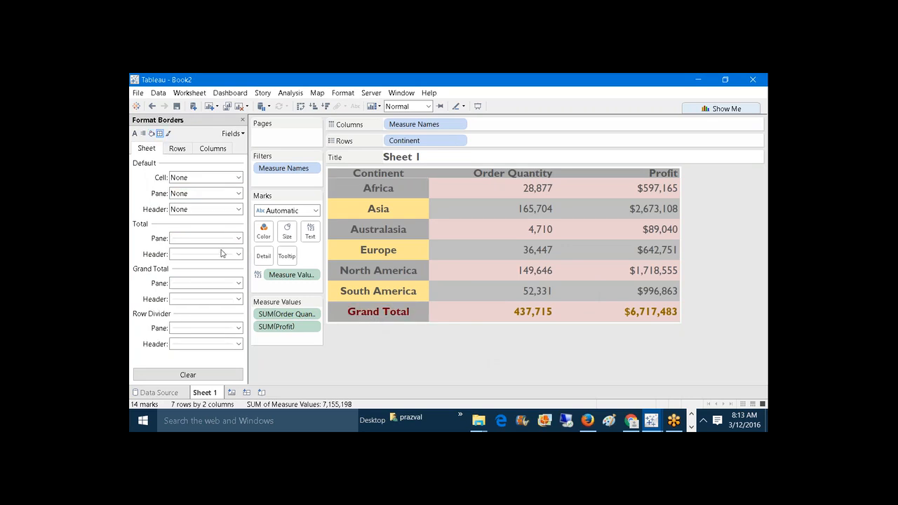
click(238, 284)
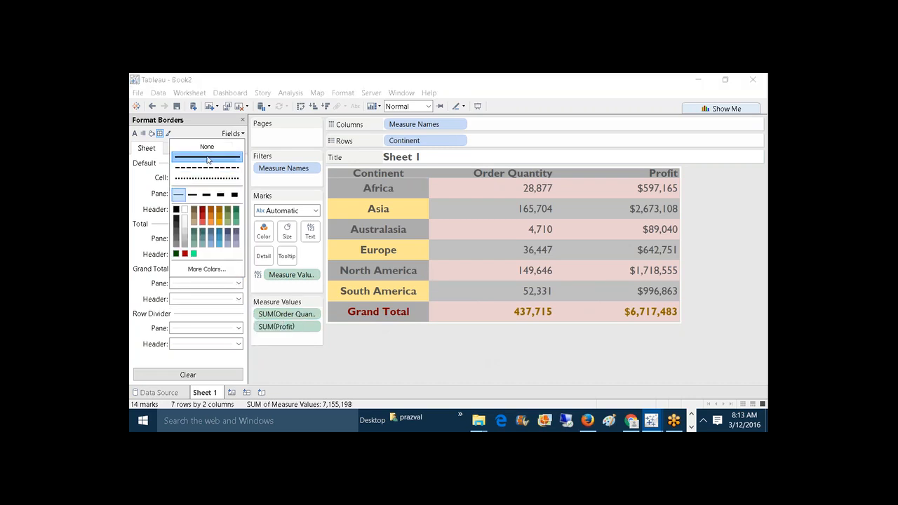
click(206, 195)
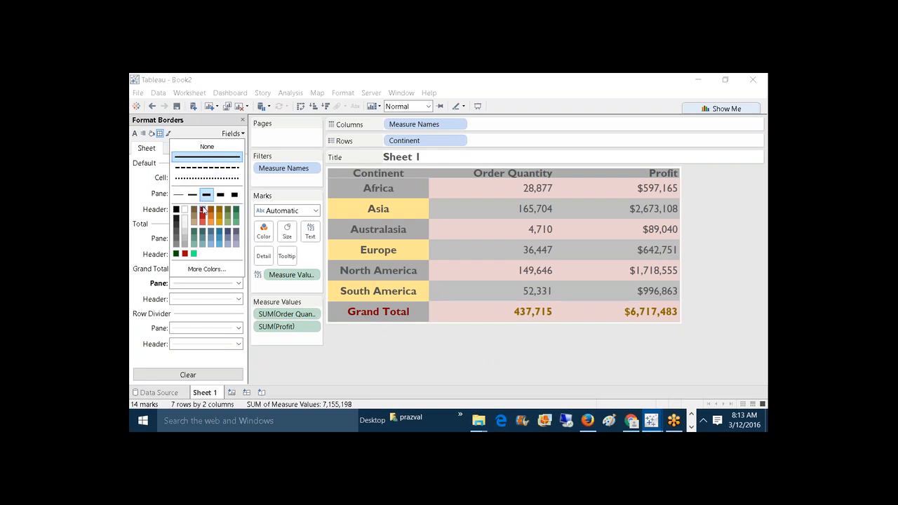
click(203, 210)
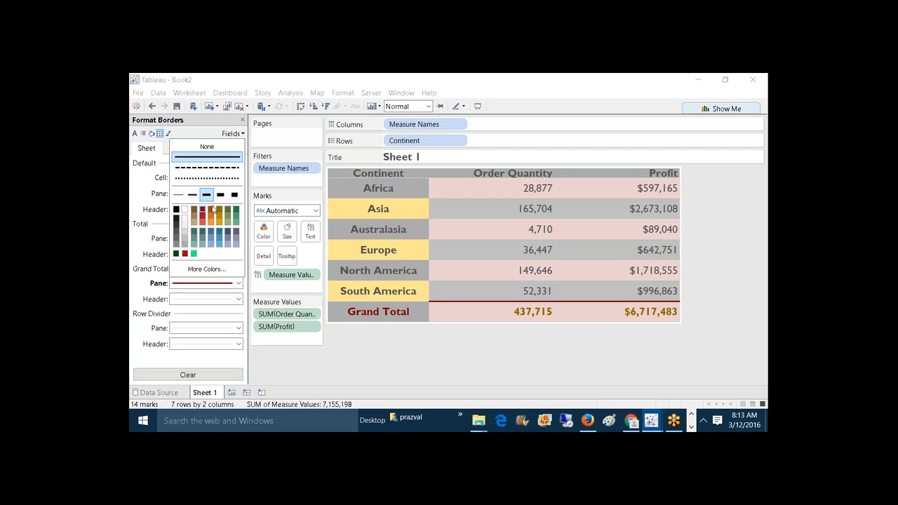
click(220, 211)
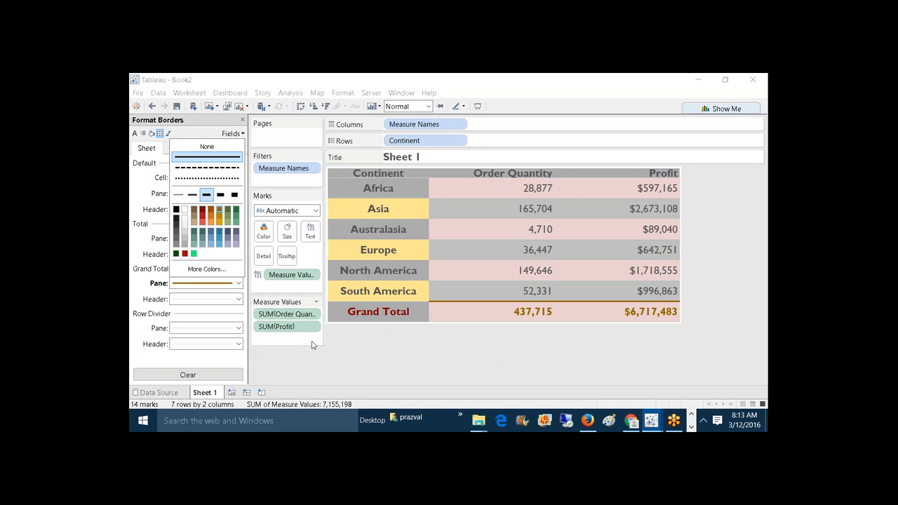
click(325, 362)
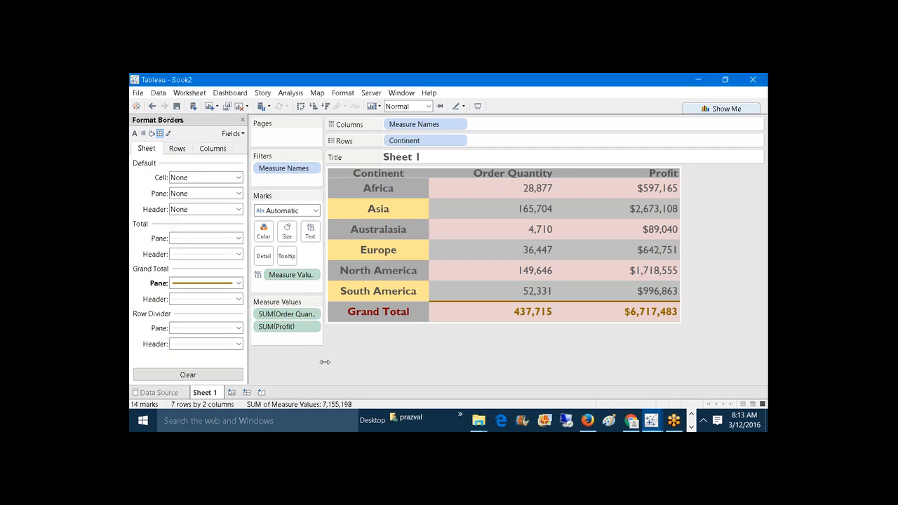
- Give the grand total header a solid, medium-thick dark gold border matching the pane
click(239, 300)
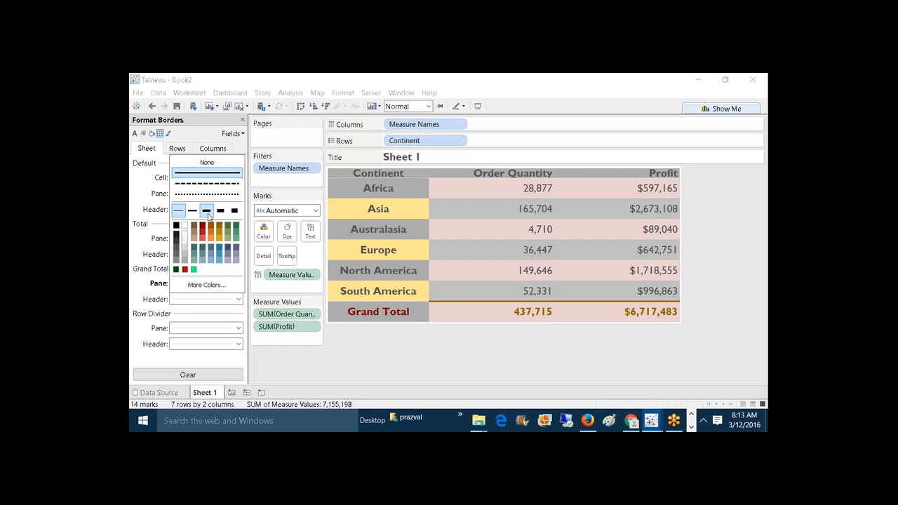
click(222, 230)
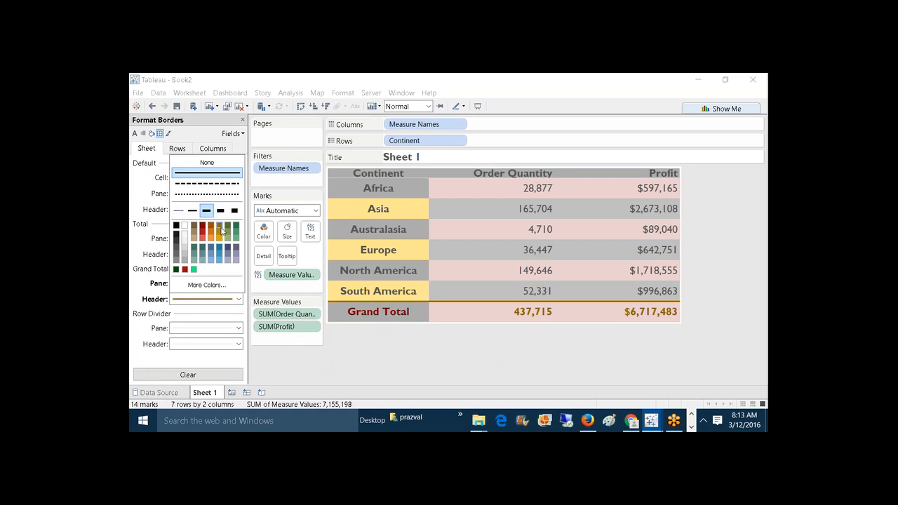
click(333, 380)
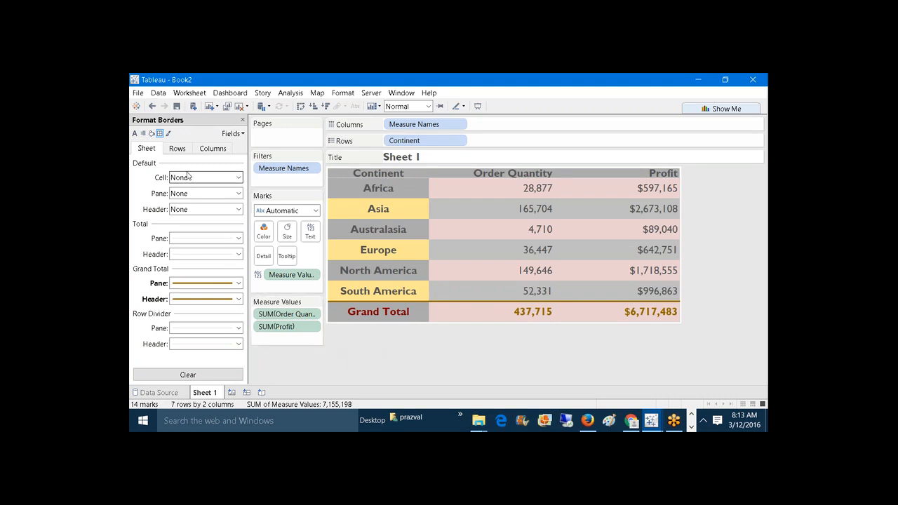
- In the column border format, set the column divider for the pane to a solid dark gold line of the second thickness
click(180, 151)
click(200, 151)
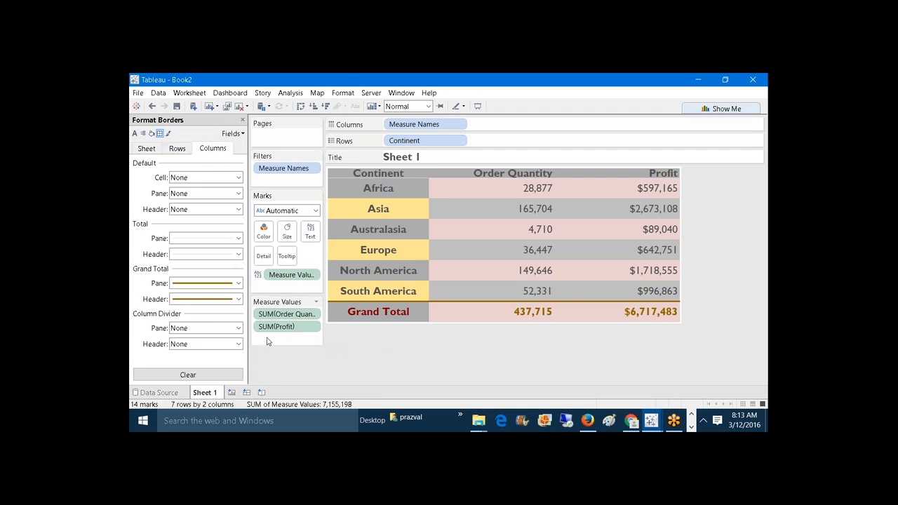
click(238, 330)
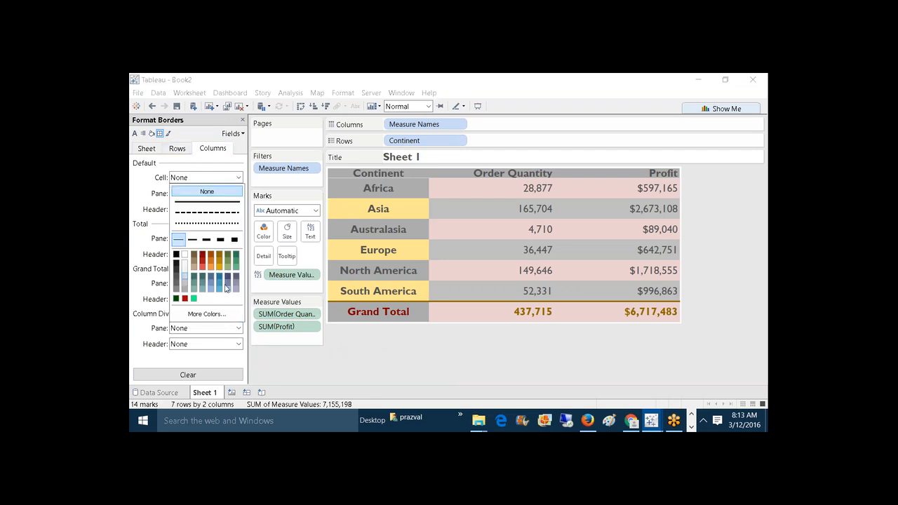
click(193, 240)
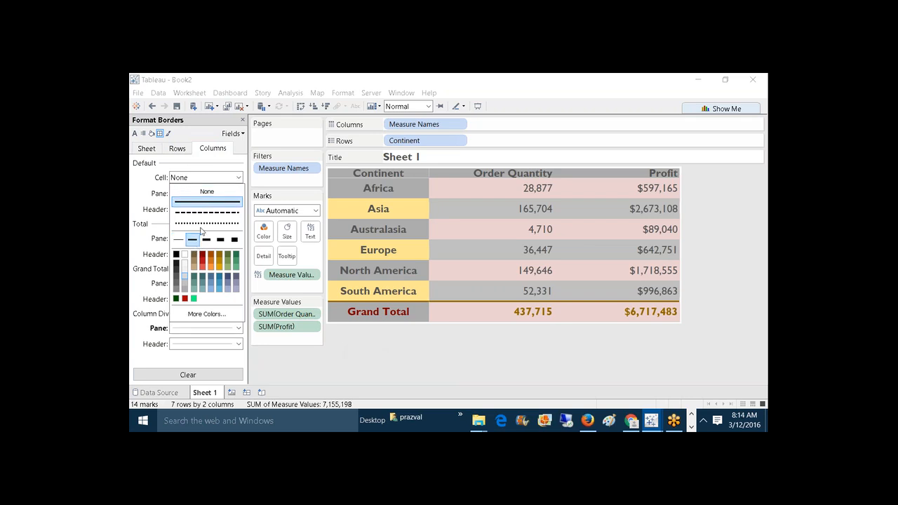
click(220, 259)
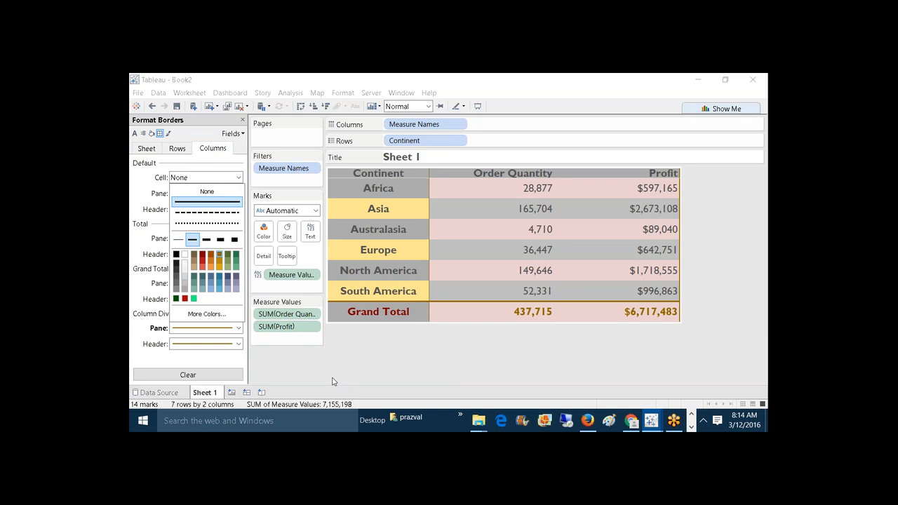
click(333, 382)
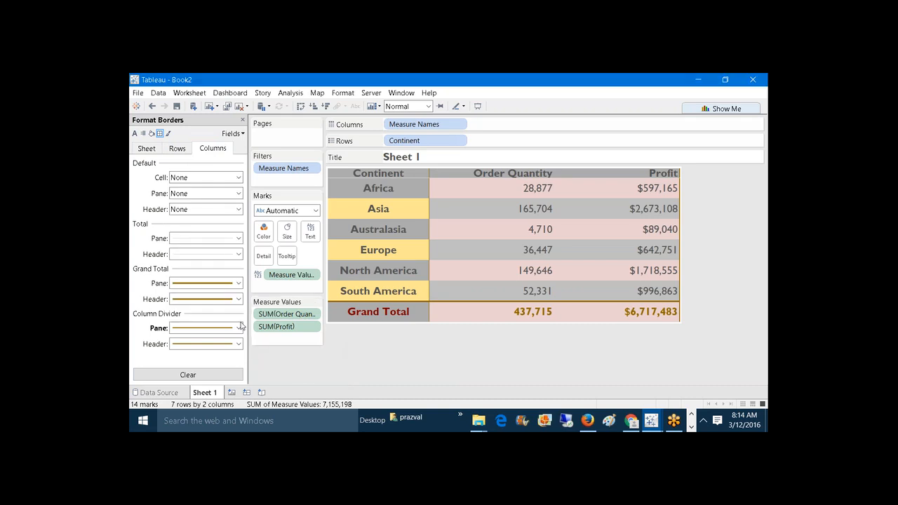
- In the row border format, set the row divider for the pane to a solid dark orange-brown line of the second thickness
click(178, 150)
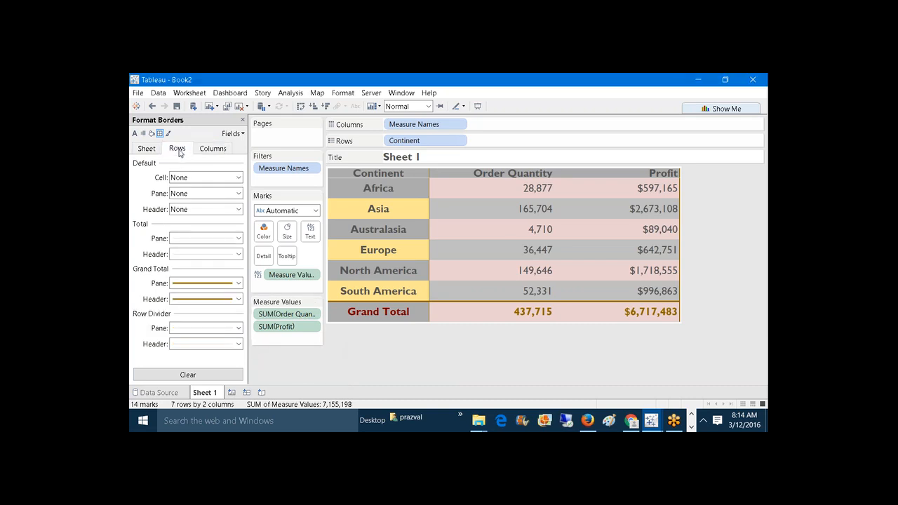
click(211, 177)
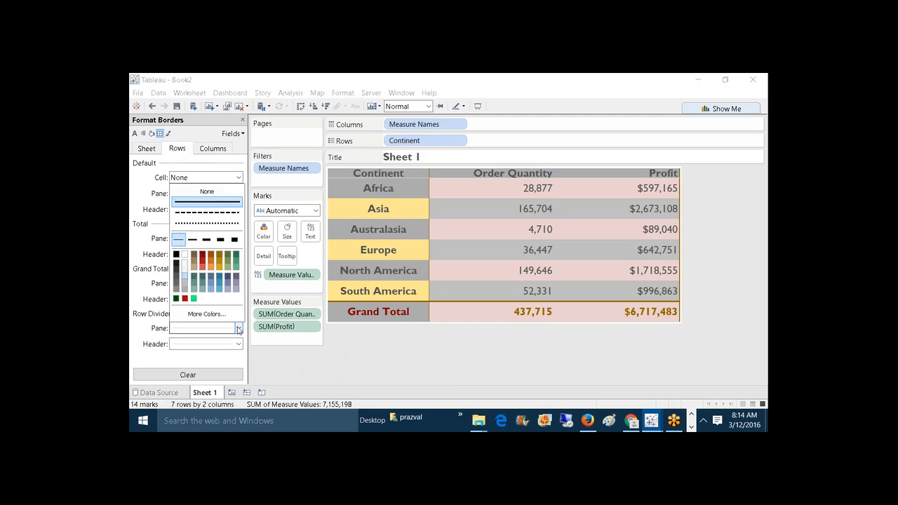
click(194, 240)
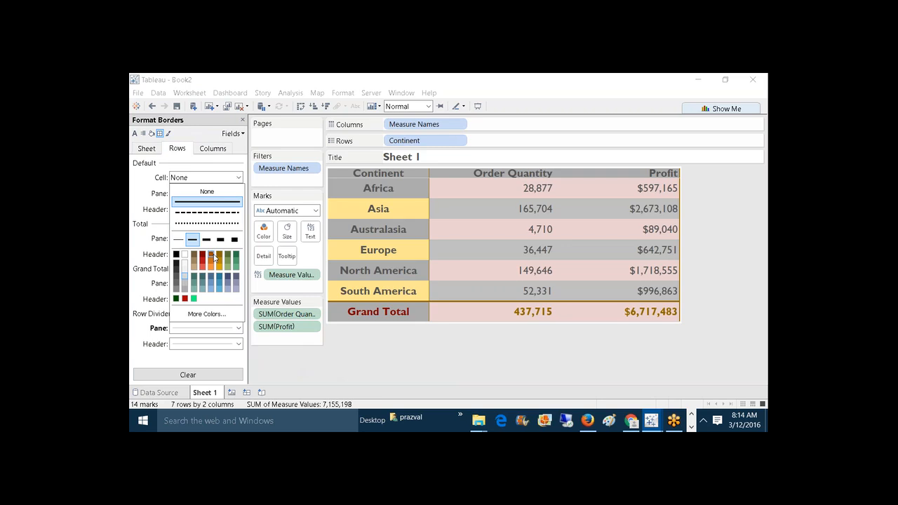
click(214, 259)
click(393, 381)
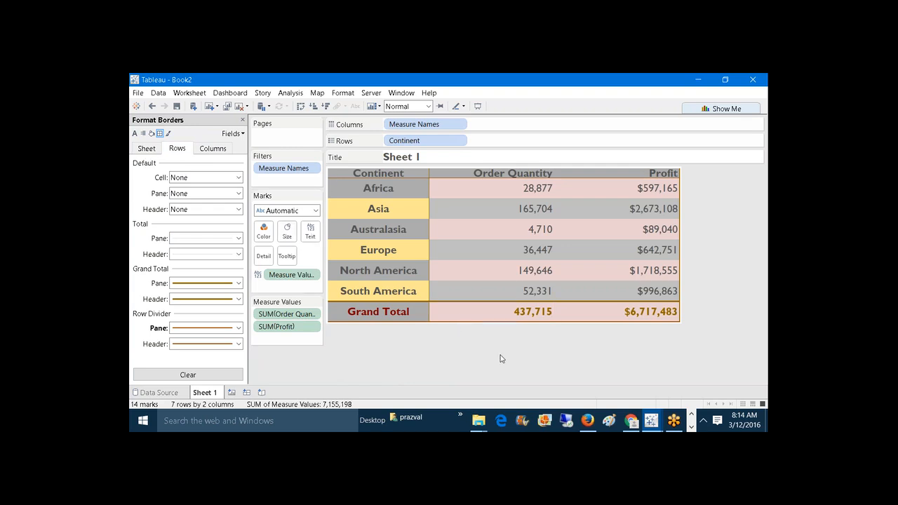
- Replace the worksheet title's sheet name placeholder with the text Formatted_Sheet and apply it
double_click(433, 160)
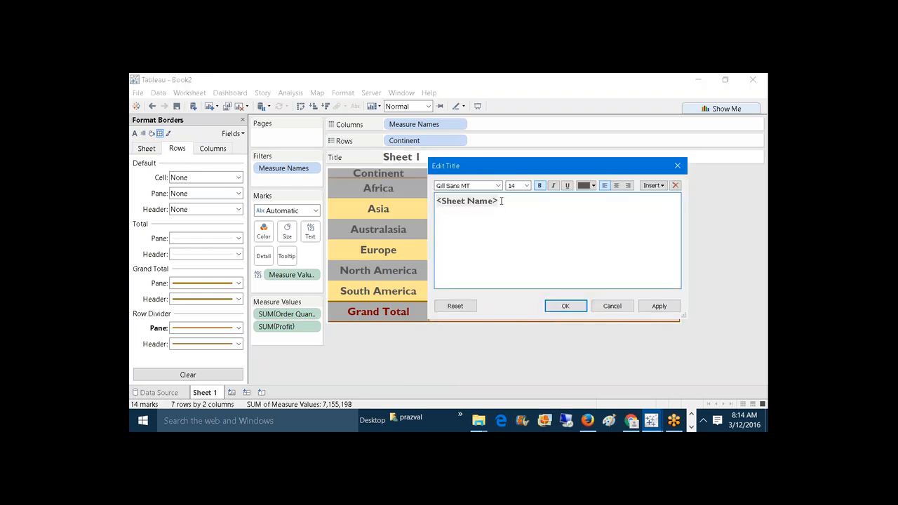
drag(501, 201, 415, 194)
text(Fo)
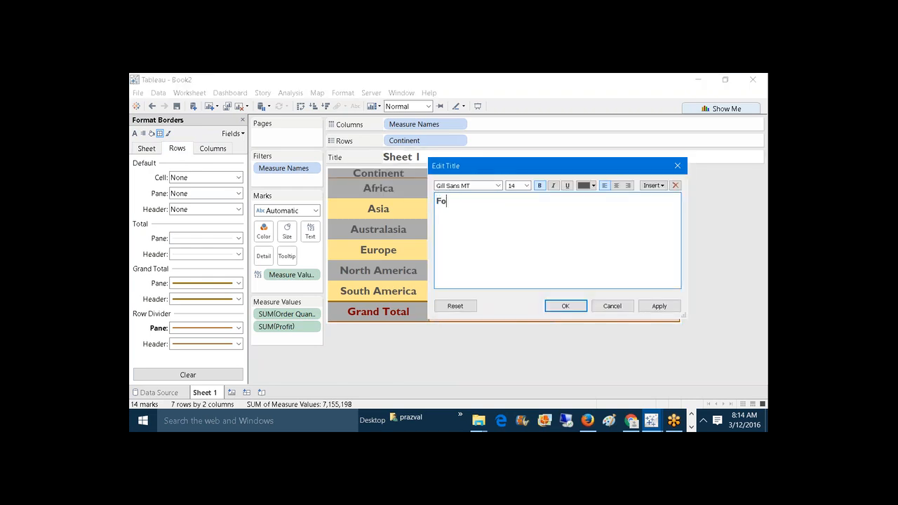
text(rmatted_Sheet)
click(655, 306)
click(568, 306)
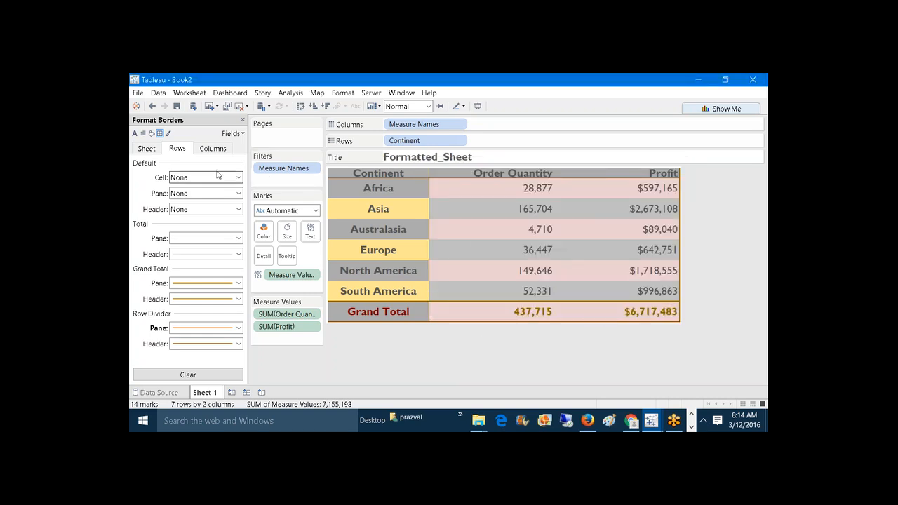
- Open the title's formatting and set the title shading to light pink
right_click(483, 158)
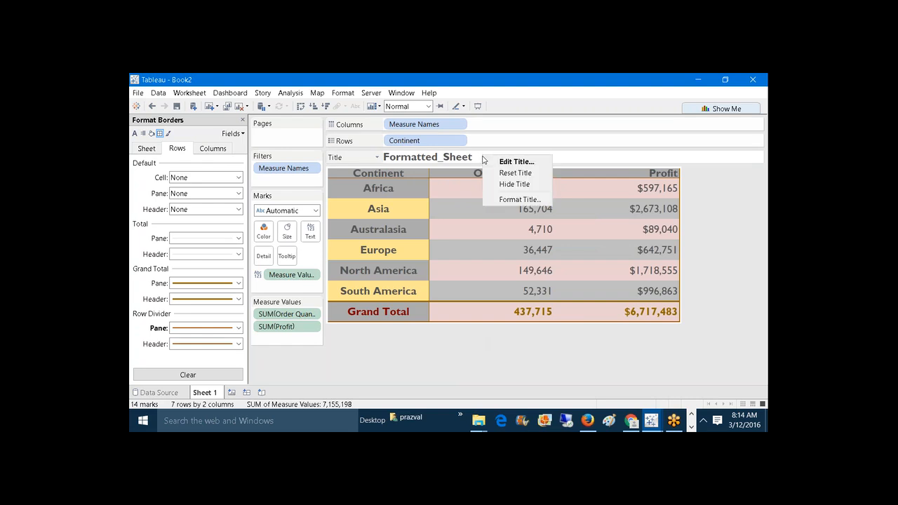
click(519, 199)
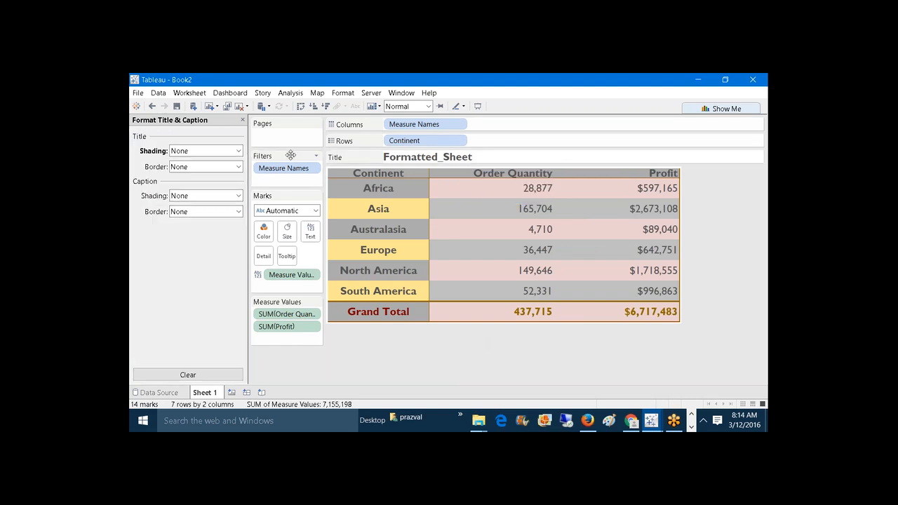
click(239, 151)
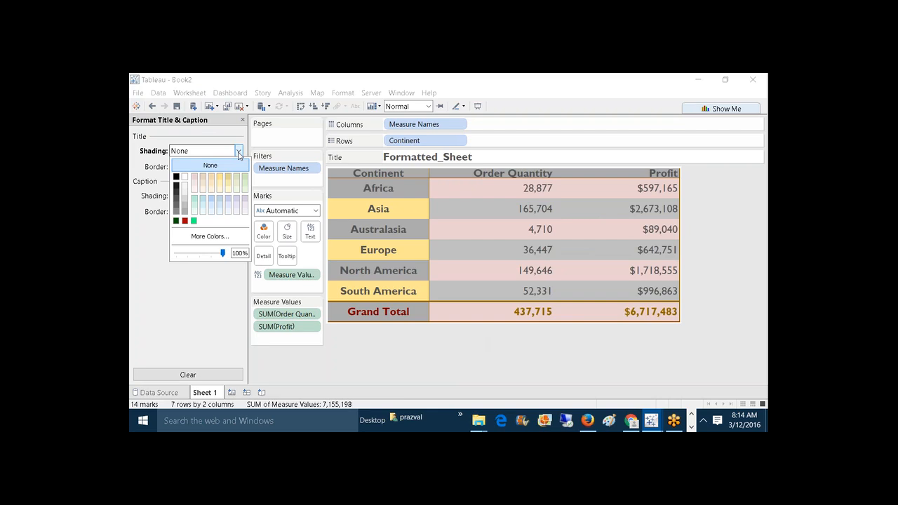
click(195, 181)
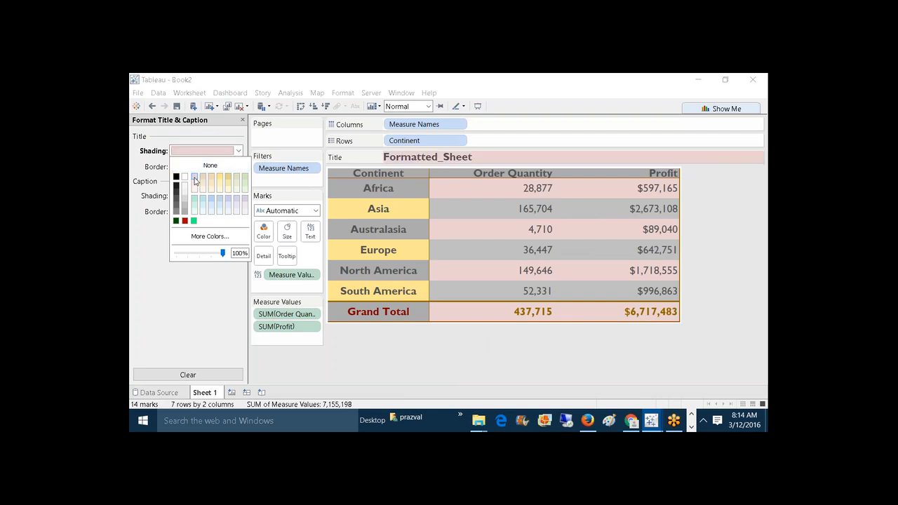
click(174, 273)
- Give the title a solid dark brown border of the second thickness and close the title formatting
click(237, 166)
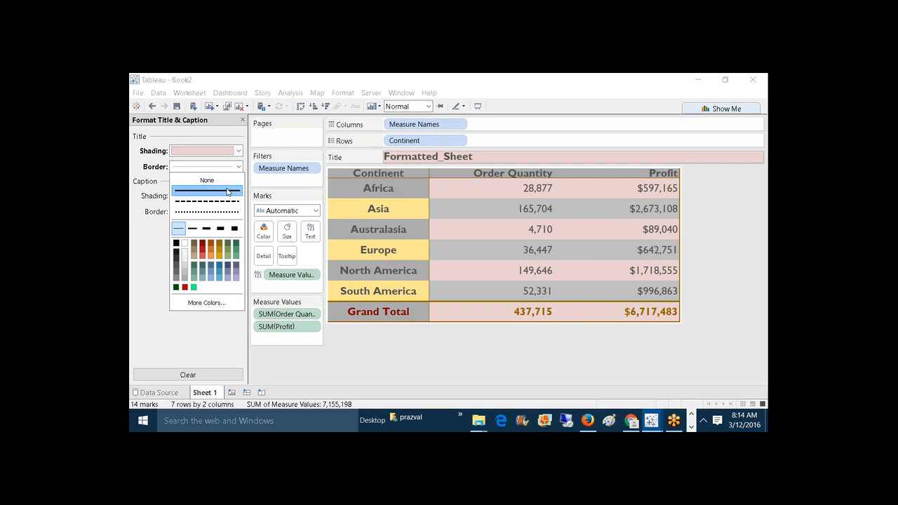
click(206, 228)
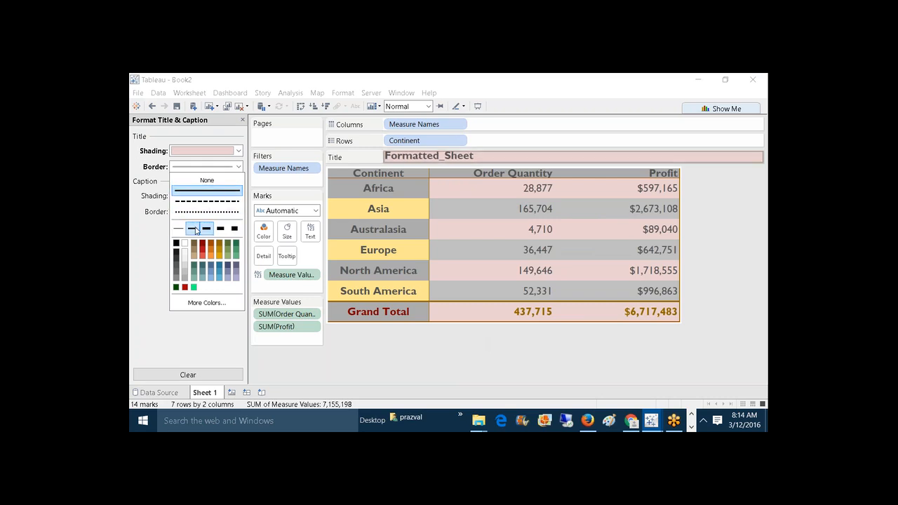
click(192, 228)
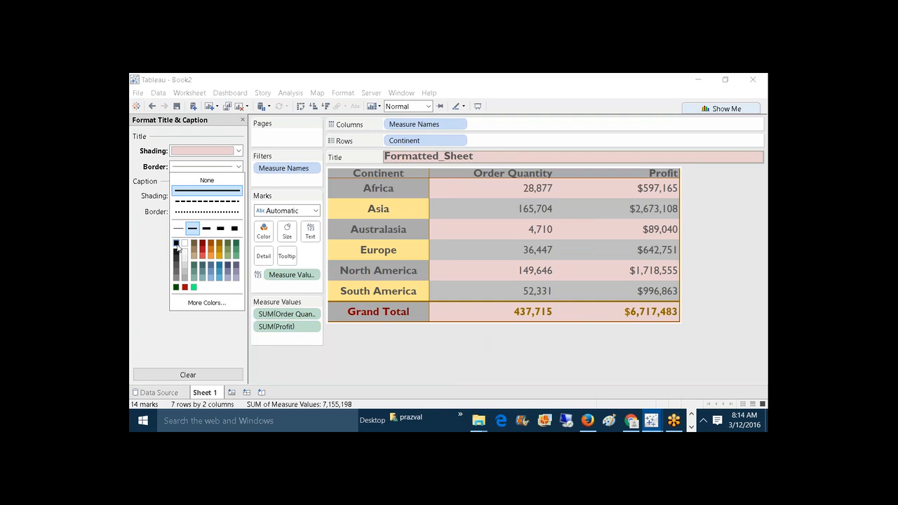
click(193, 245)
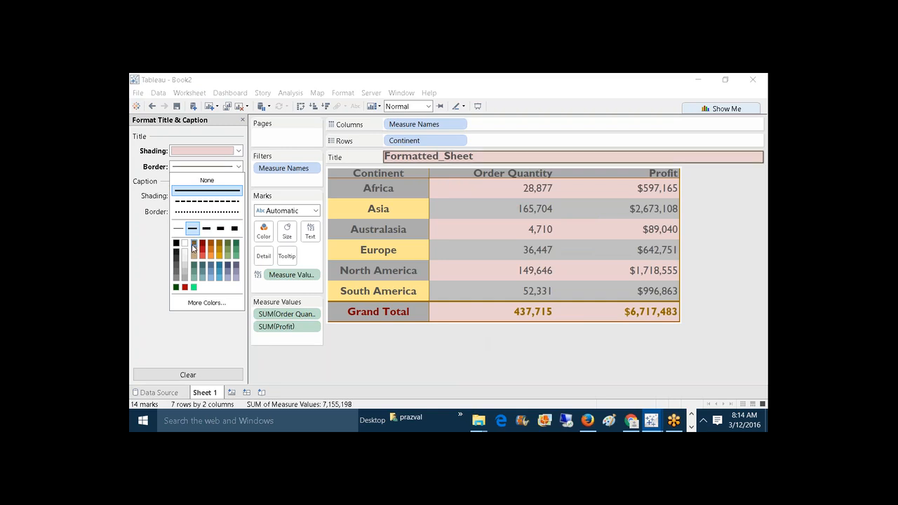
click(130, 279)
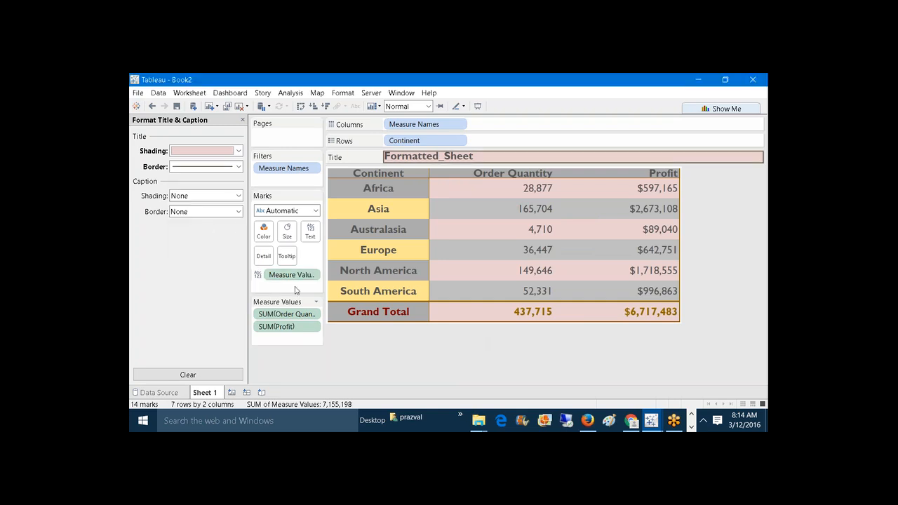
click(243, 120)
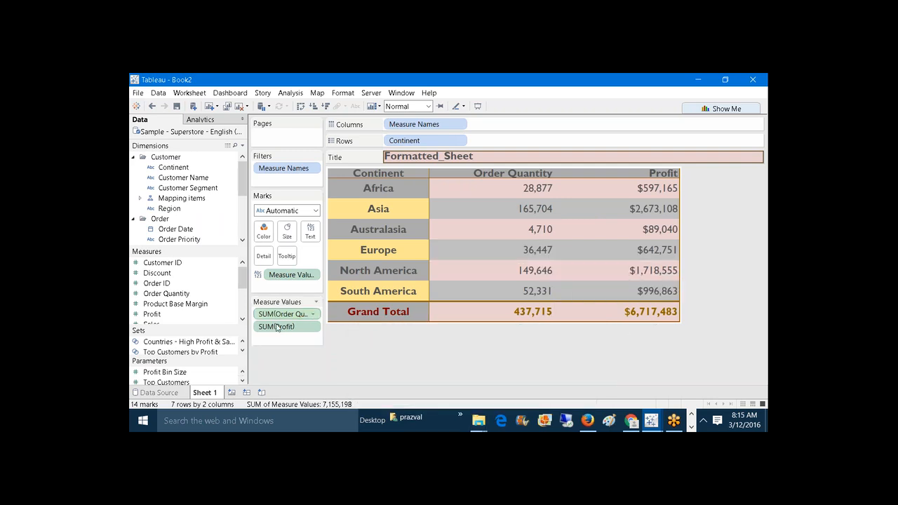
- Create a new worksheet and build a text table with Continent on rows and Profit and Sales as the values
click(231, 392)
click(193, 209)
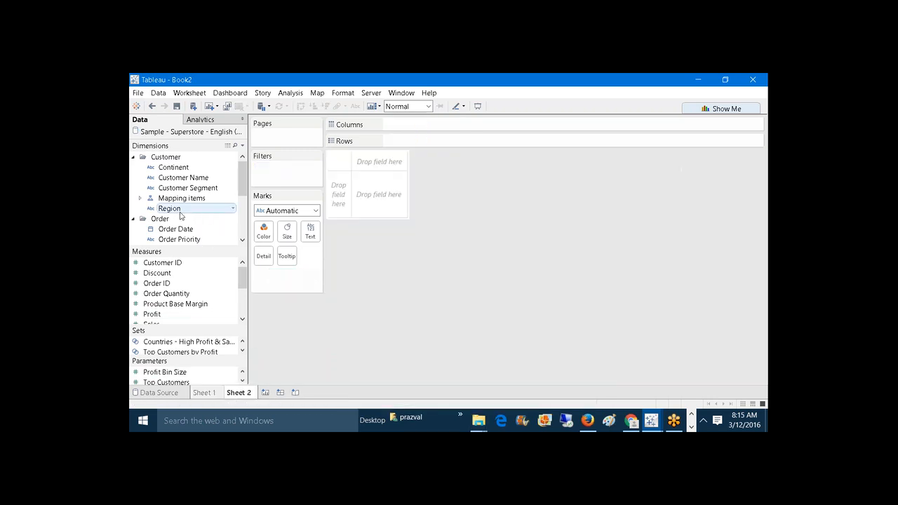
drag(174, 168, 449, 147)
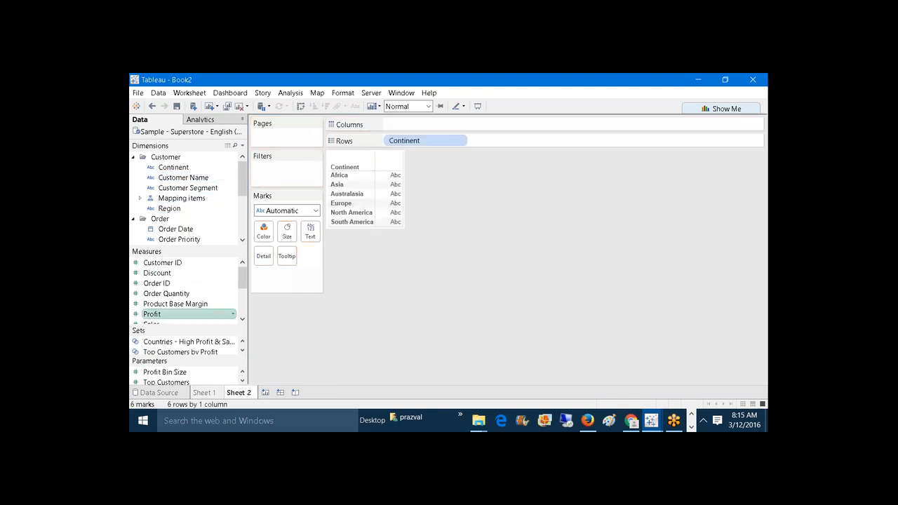
drag(152, 314, 310, 232)
scroll(175, 280, down, 2)
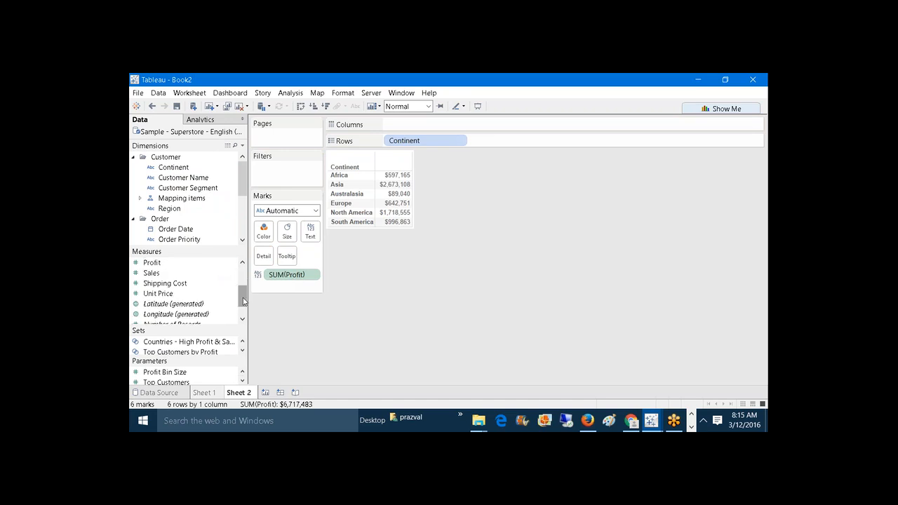
drag(153, 274, 395, 201)
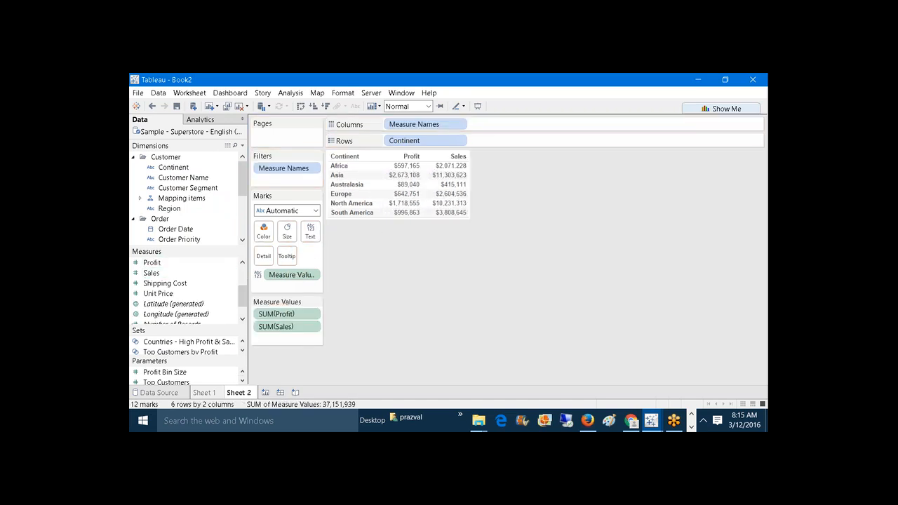
- Create a new dashboard and place Sheet 1 and Sheet 2 on it, one above the other
click(280, 392)
mouse_move(156, 129)
mouse_down()
mouse_move(256, 134)
mouse_move(294, 175)
mouse_move(260, 171)
mouse_move(260, 236)
mouse_move(520, 292)
mouse_move(537, 361)
mouse_up()
scroll(761, 272, down, 1)
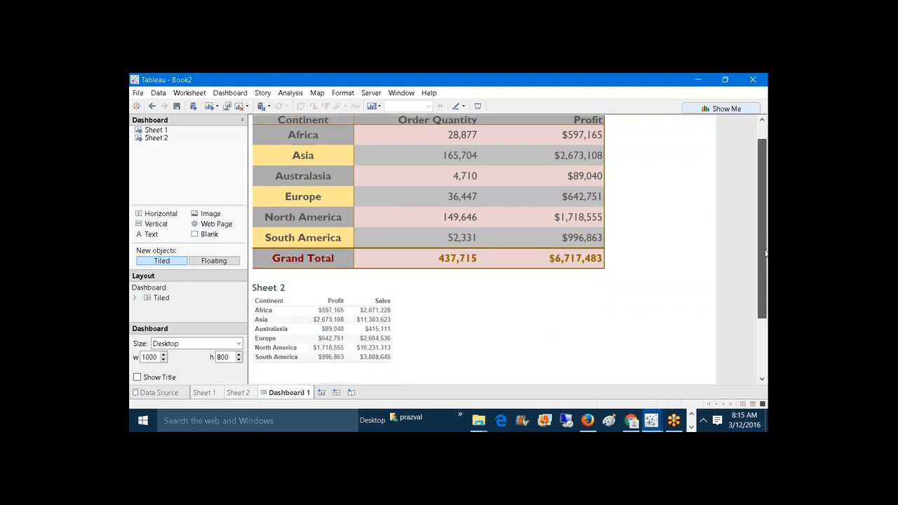
scroll(627, 241, up, 1)
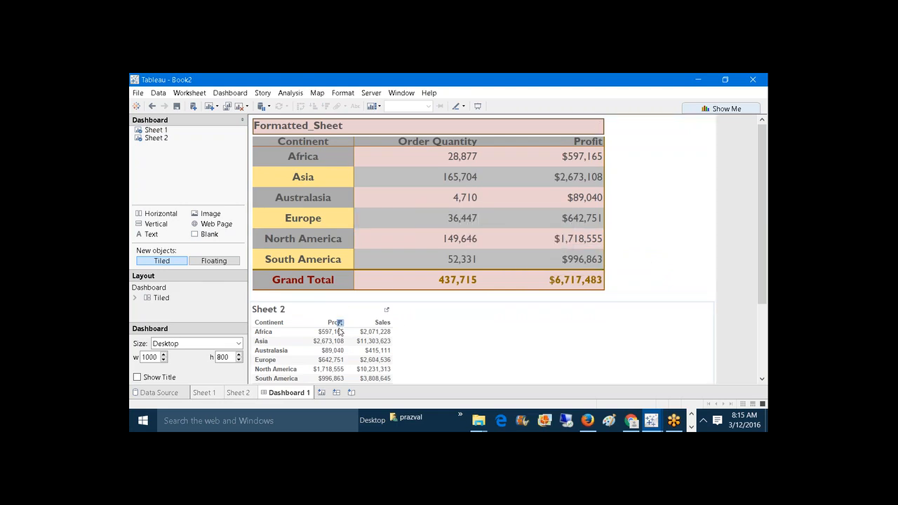
- Compare the Sheet 2 and Sheet 1 tables, and copy the formatting of Sheet 1
click(238, 392)
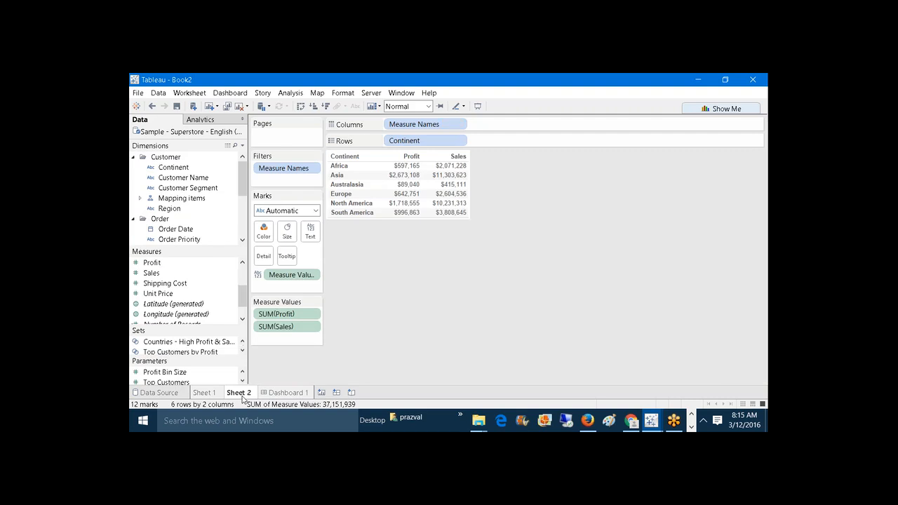
click(212, 392)
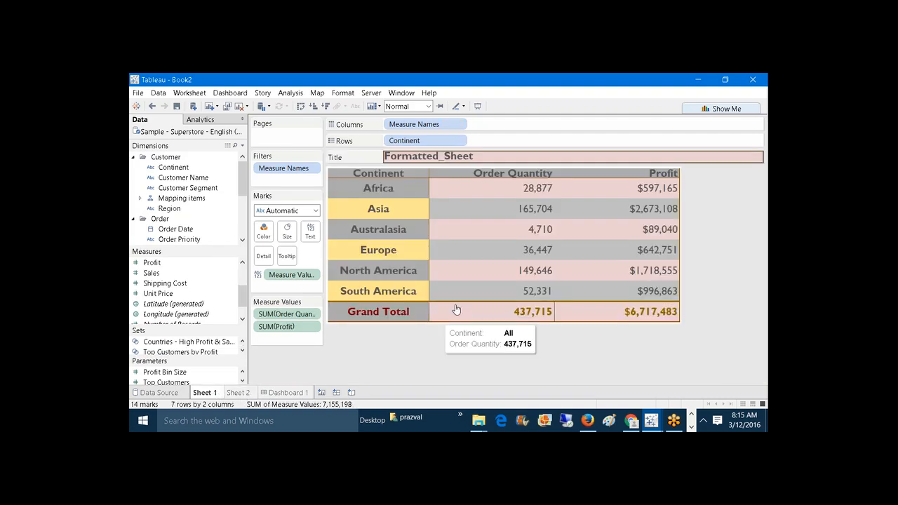
click(246, 394)
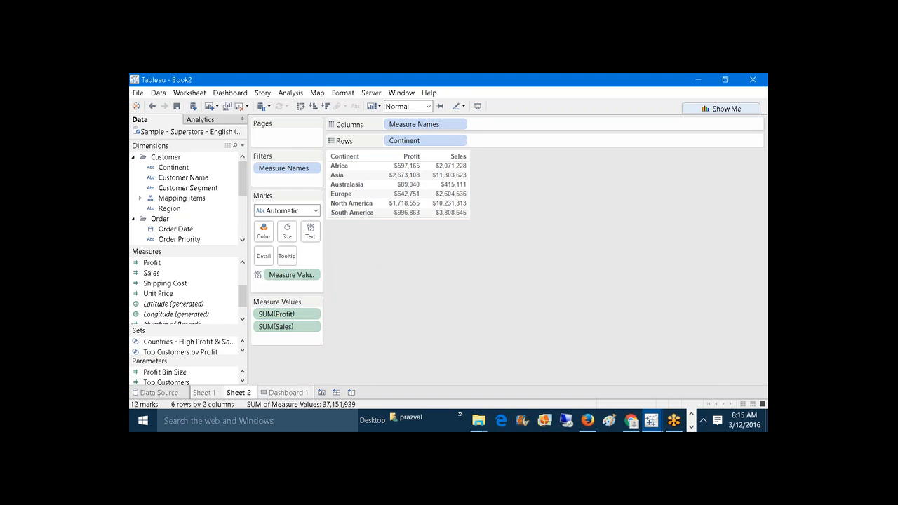
mouse_move(217, 397)
click(217, 392)
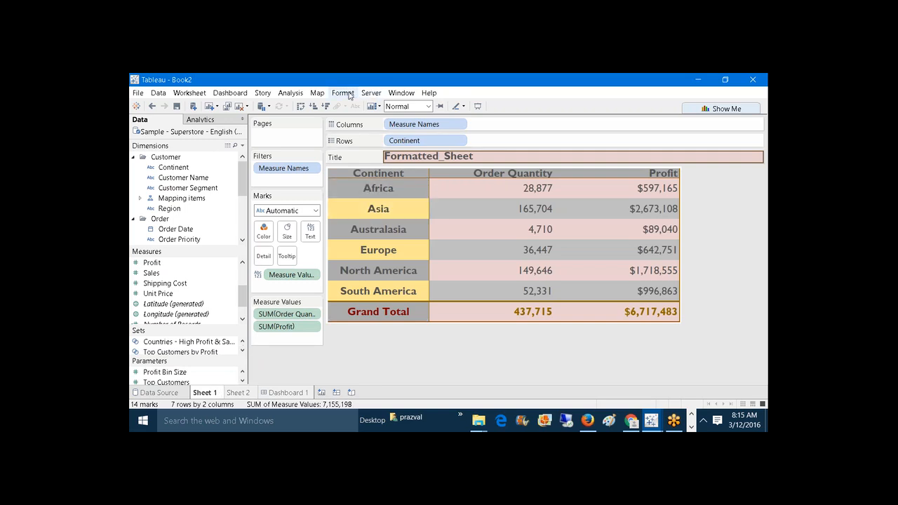
click(343, 93)
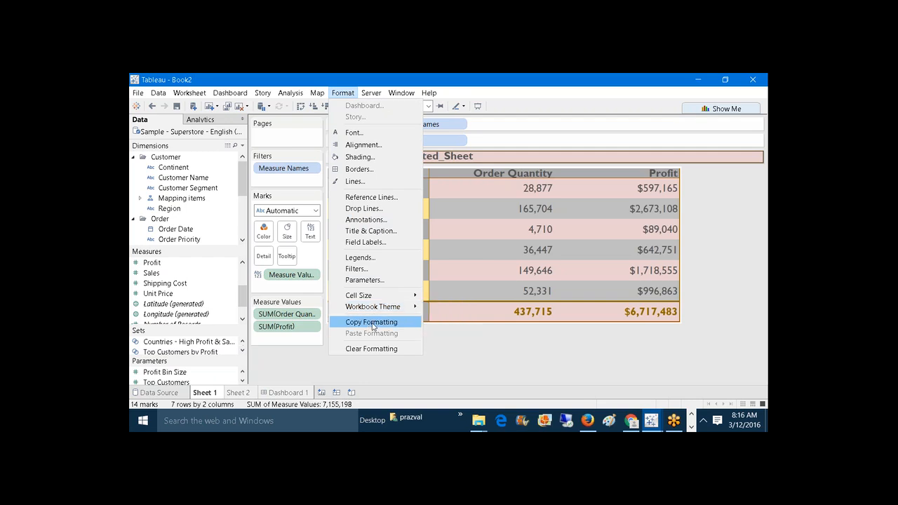
click(372, 323)
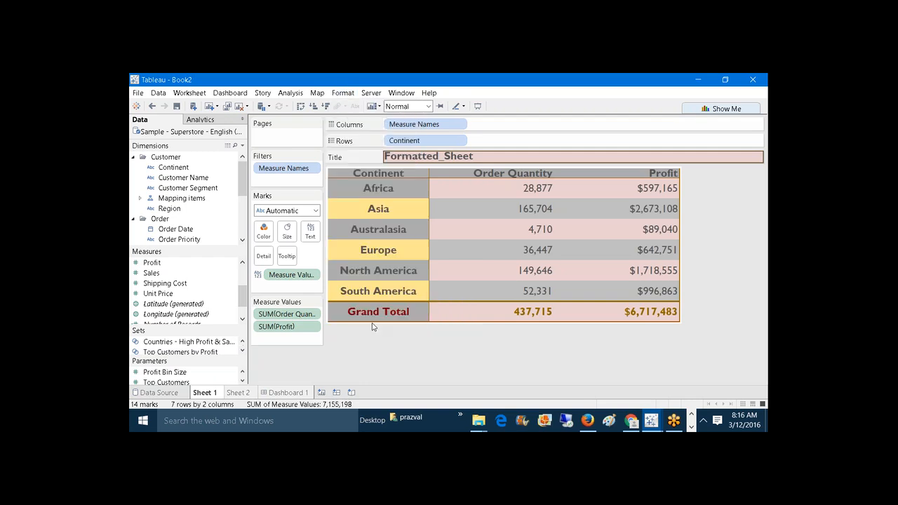
- Paste the copied formatting onto the Continent table in Sheet 2
click(238, 393)
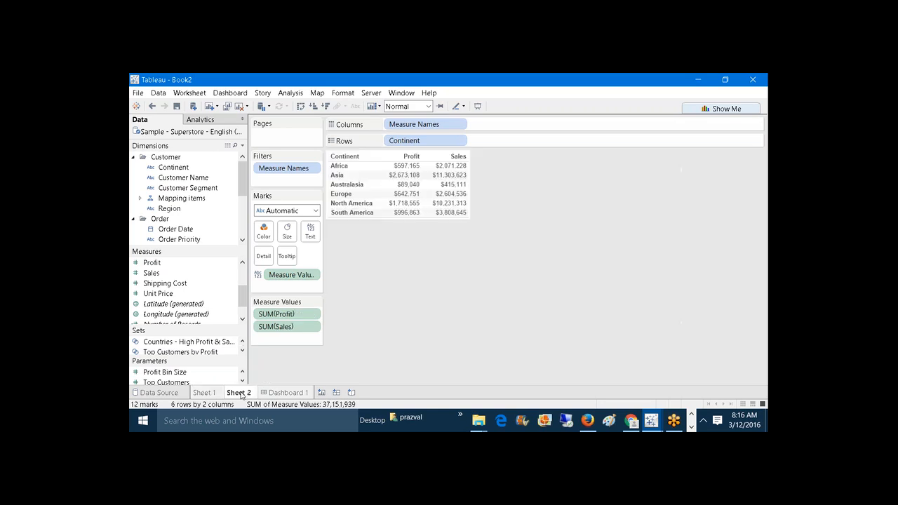
click(345, 93)
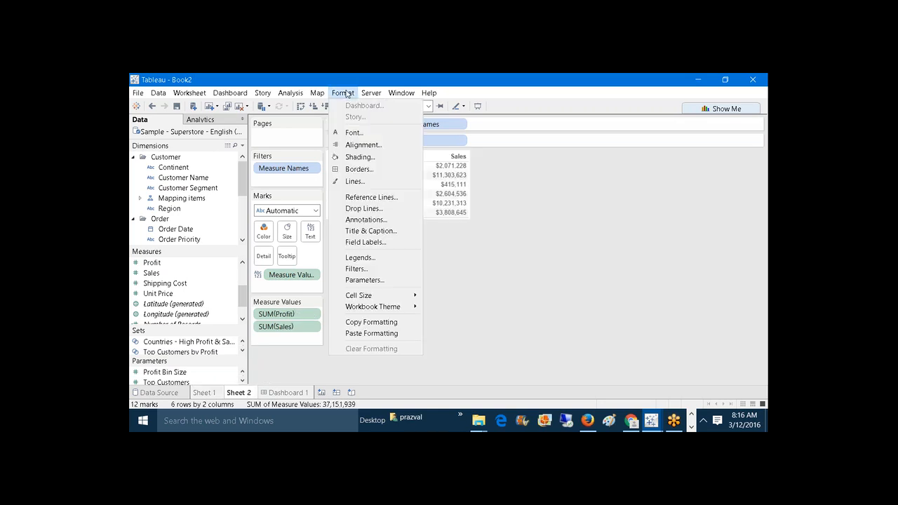
click(372, 332)
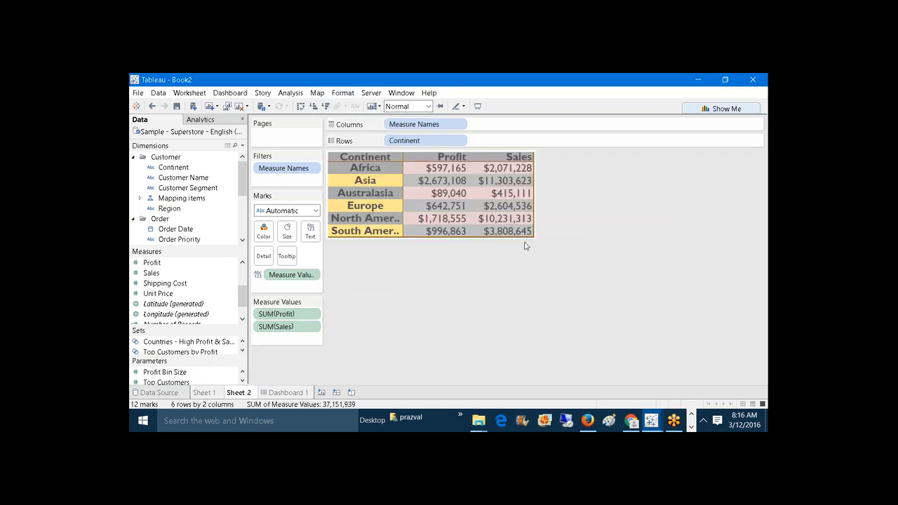
- Increase the row height of the Sheet 2 table and widen its Profit and Sales columns
drag(530, 238, 533, 267)
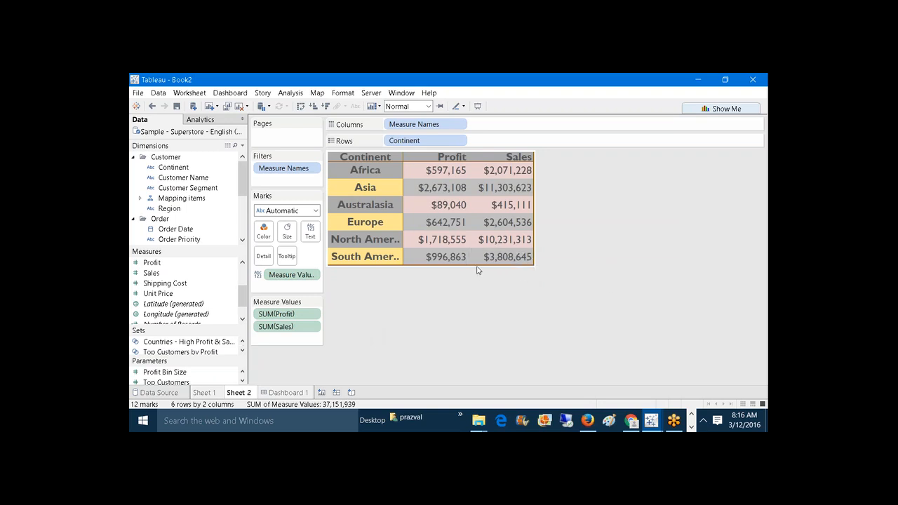
drag(477, 267, 487, 297)
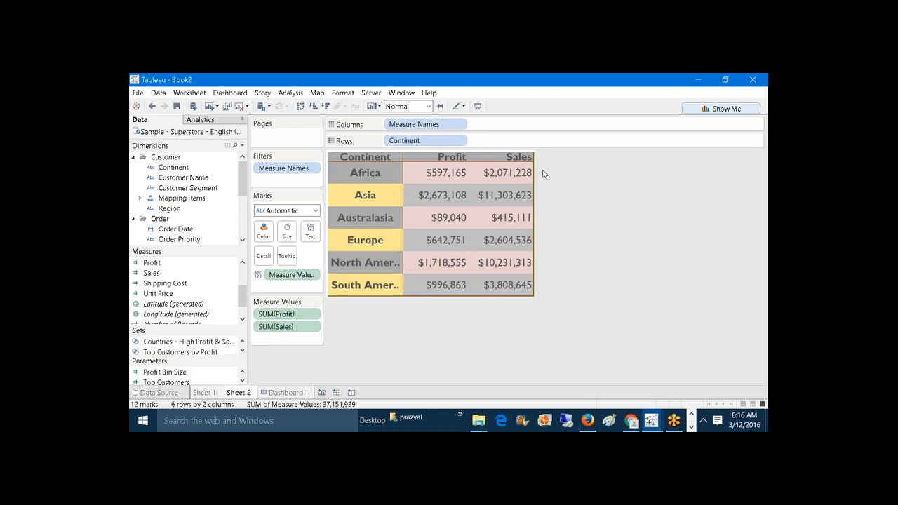
drag(534, 163, 579, 163)
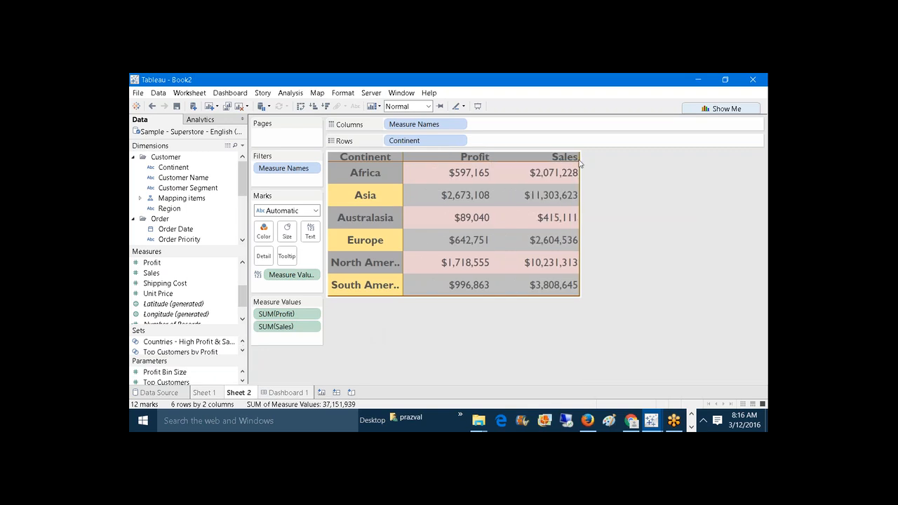
- Open the sheet-level border formatting and set the default pane border to a solid line of the third thickness
click(343, 94)
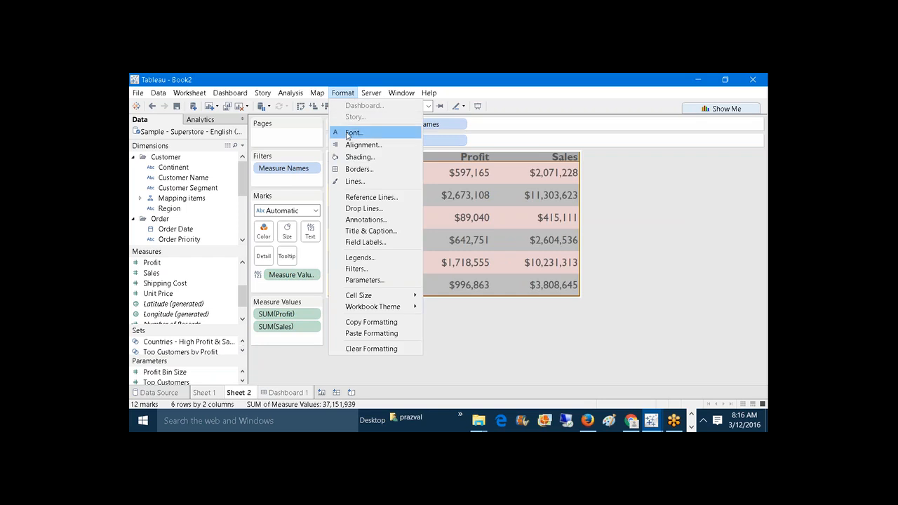
click(349, 133)
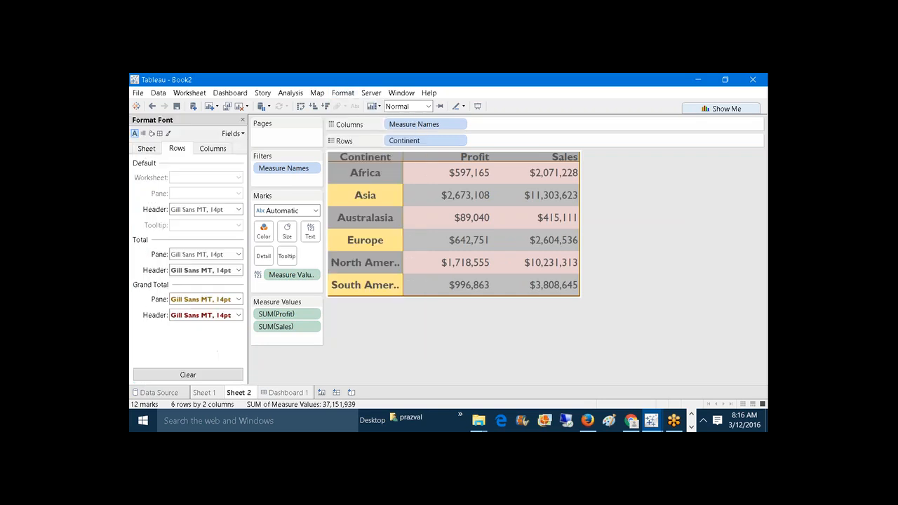
click(143, 134)
click(151, 134)
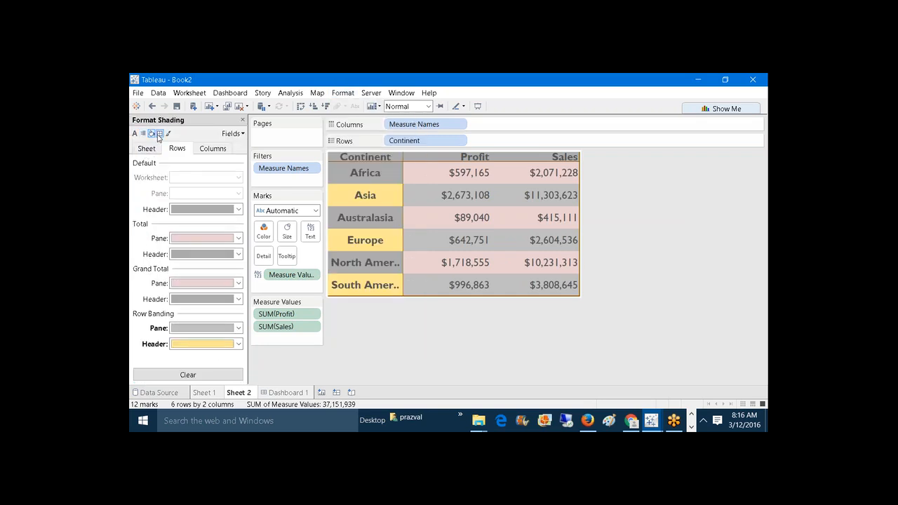
click(159, 133)
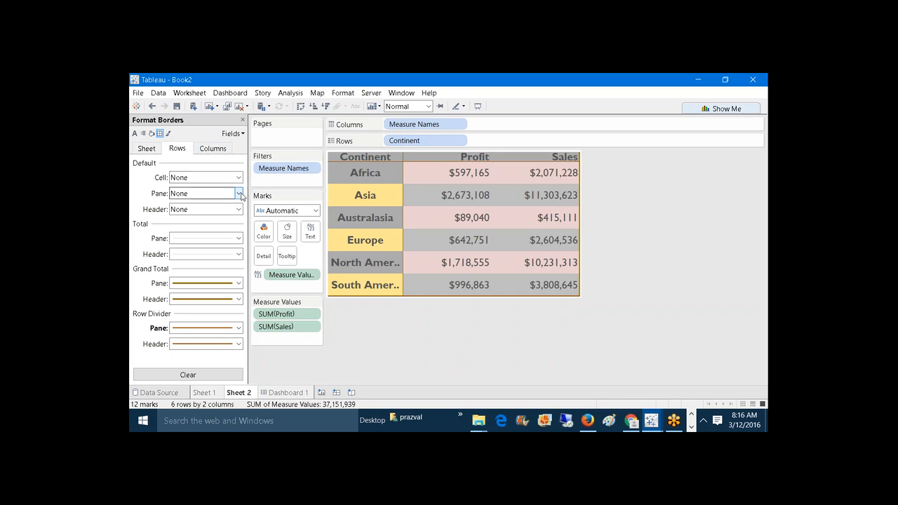
click(147, 149)
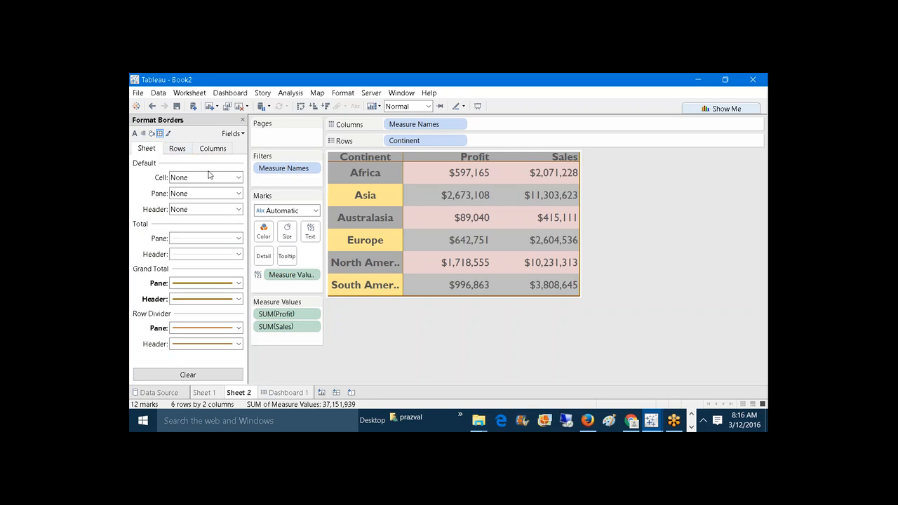
click(238, 193)
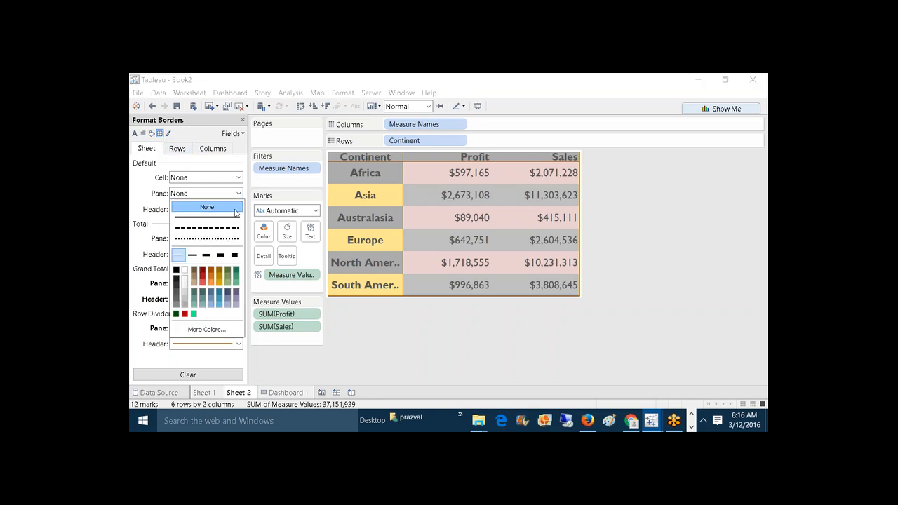
click(231, 218)
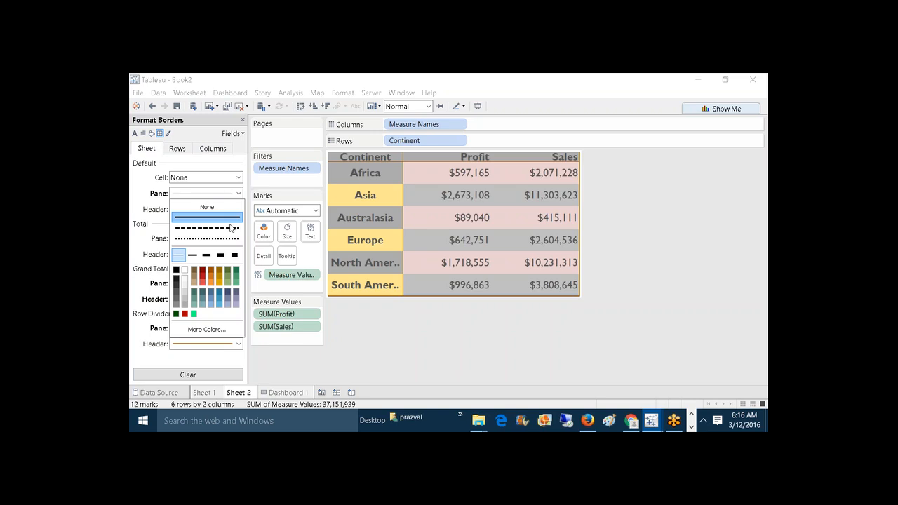
click(207, 256)
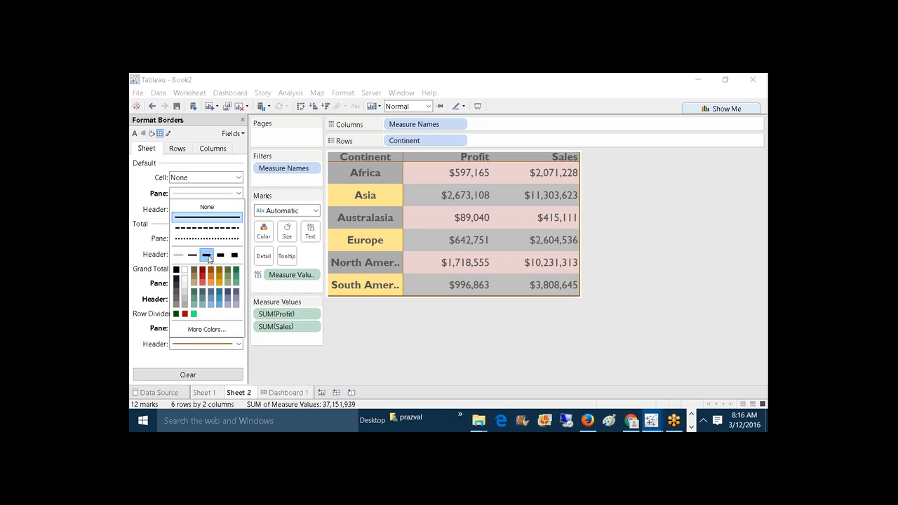
click(394, 370)
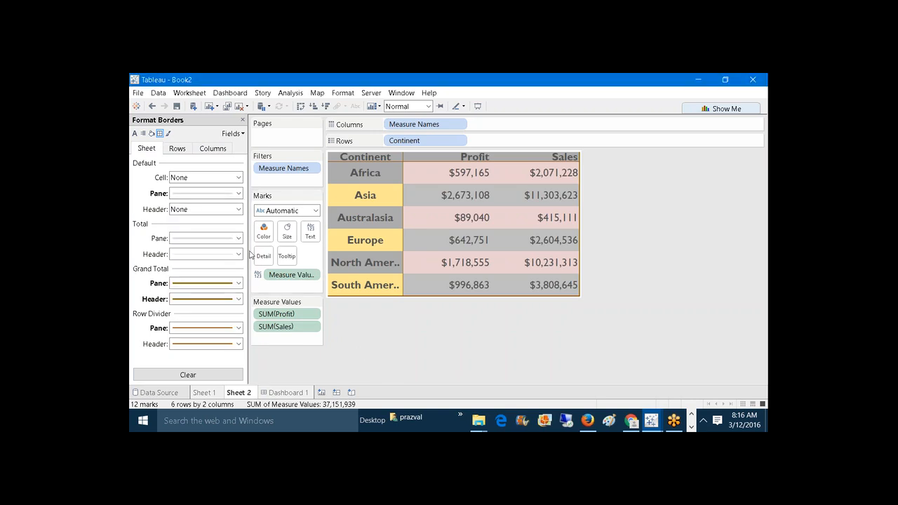
- Set the color of the sheet's default pane border to dark red
click(236, 194)
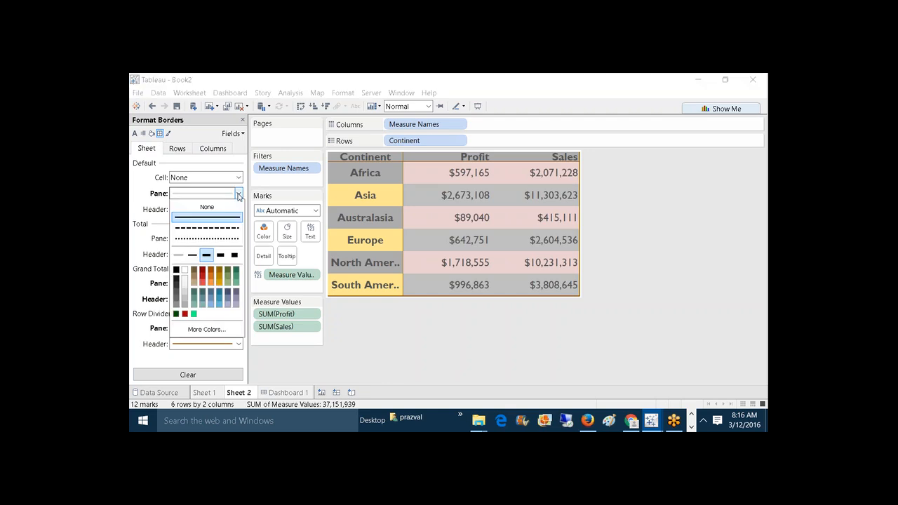
click(202, 272)
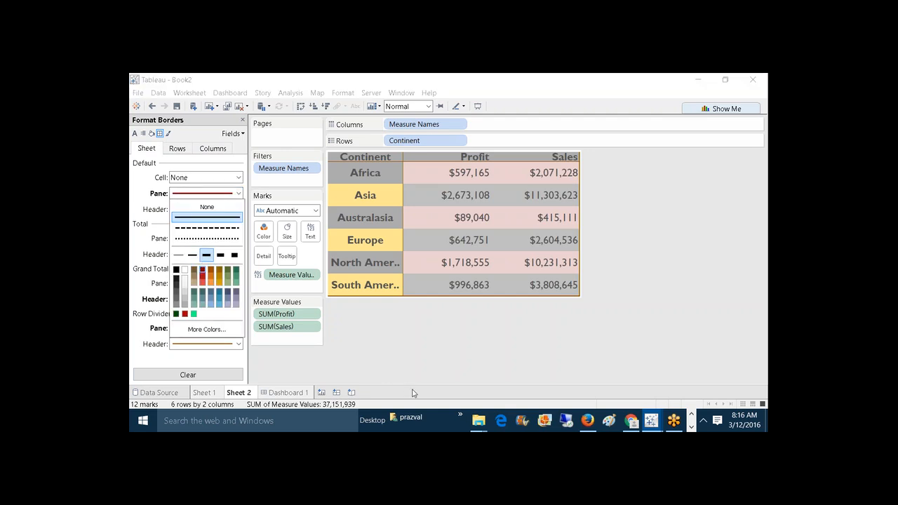
click(379, 341)
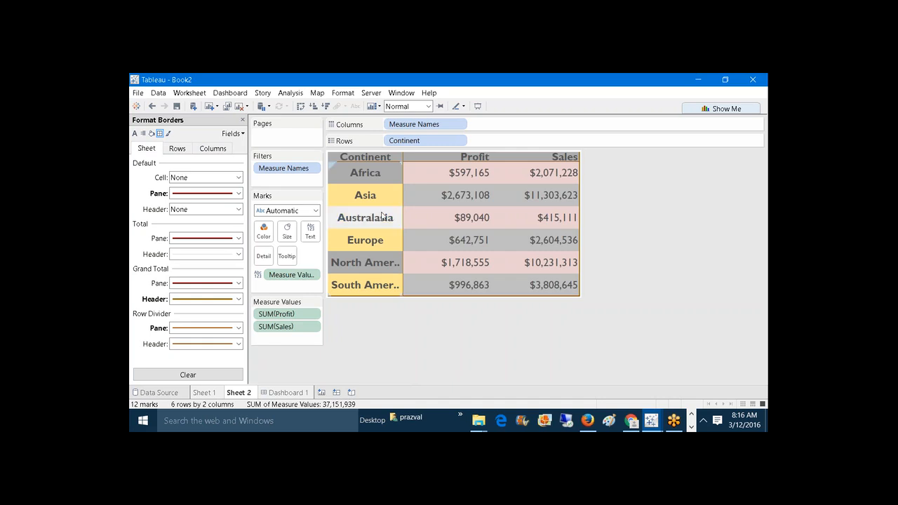
- Give the sheet's default cells a solid dark brown border of the third thickness
click(239, 178)
click(226, 202)
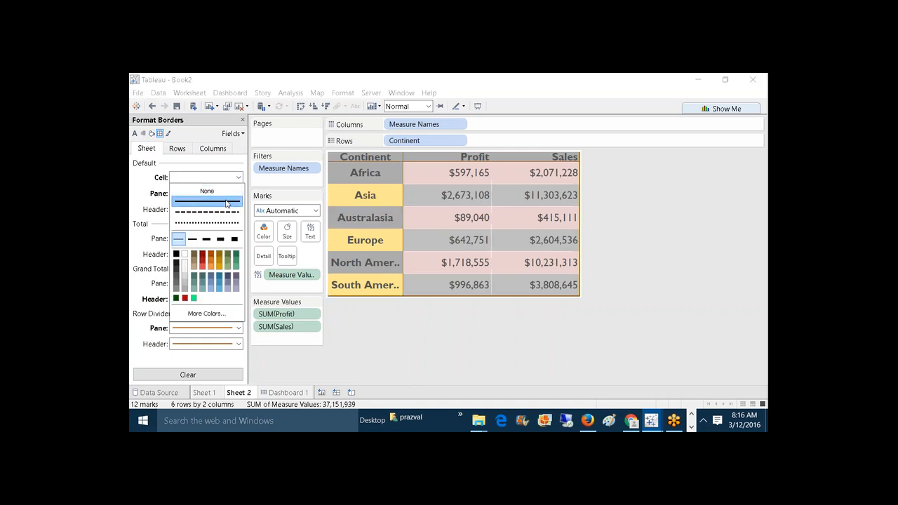
click(208, 239)
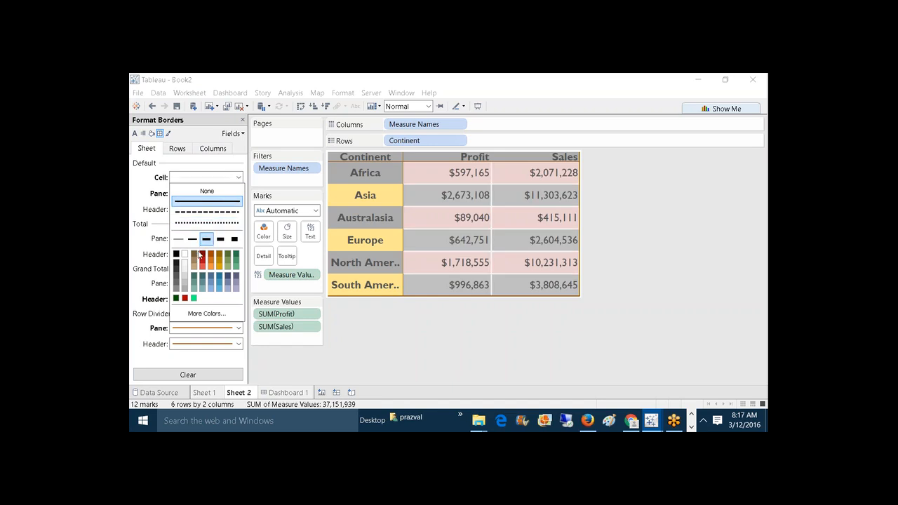
click(198, 256)
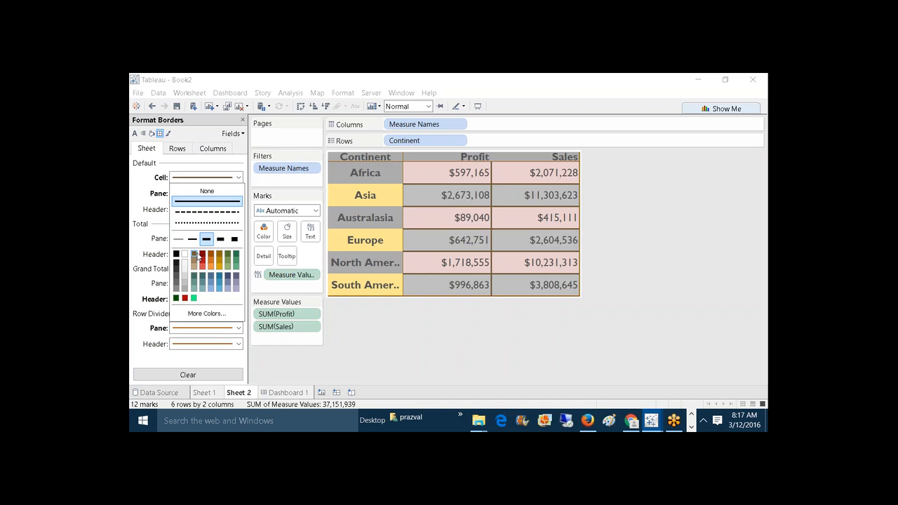
click(414, 352)
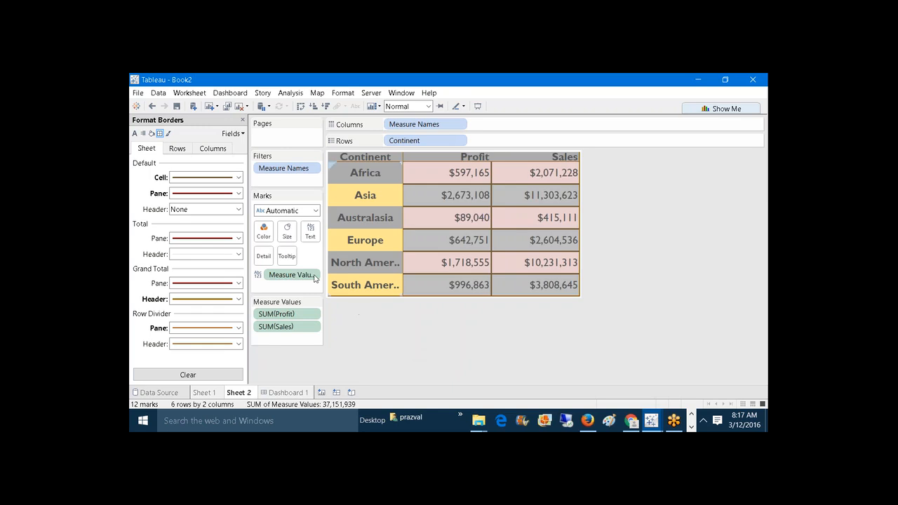
- Widen the Continent column to fit its full names, narrow the Profit and Sales columns, and close the formatting pane
click(169, 134)
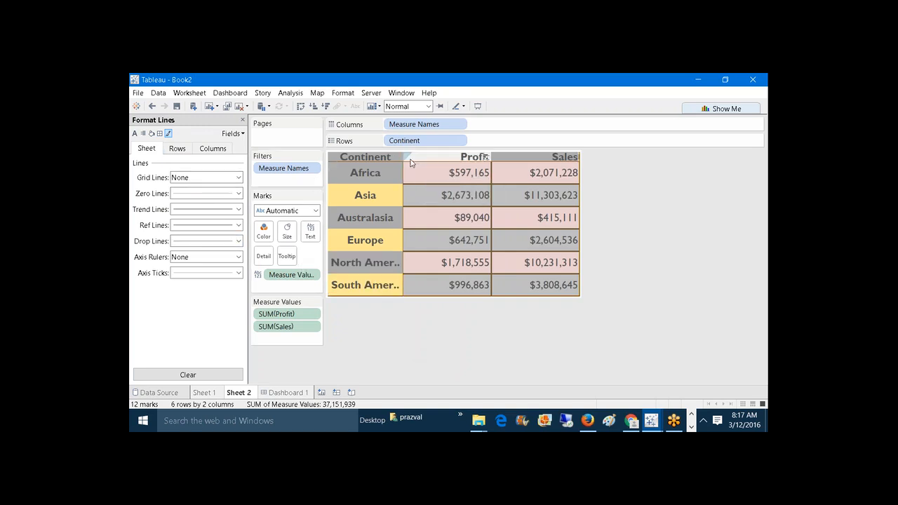
drag(402, 171, 436, 169)
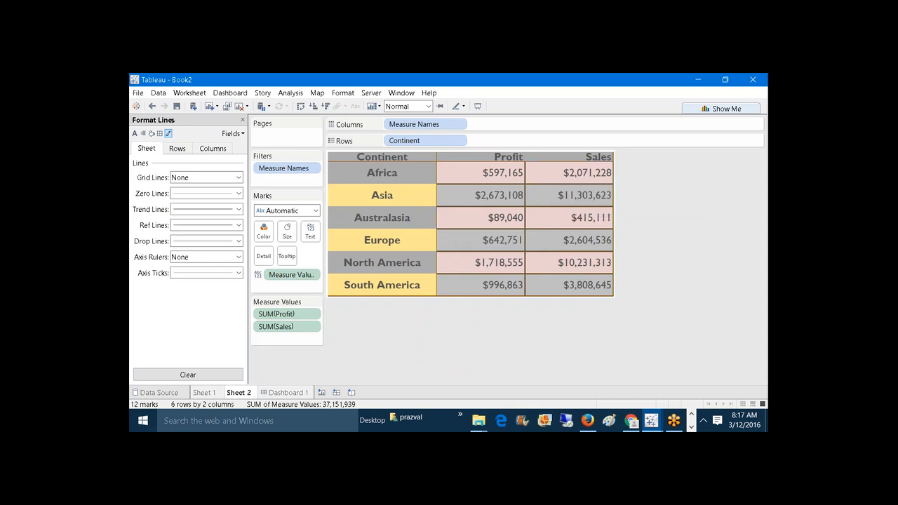
drag(614, 177, 575, 180)
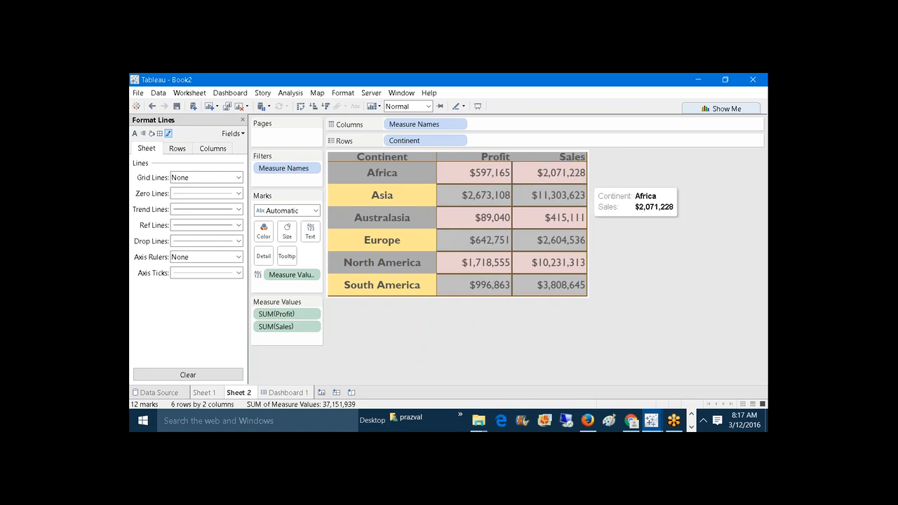
drag(574, 181, 558, 181)
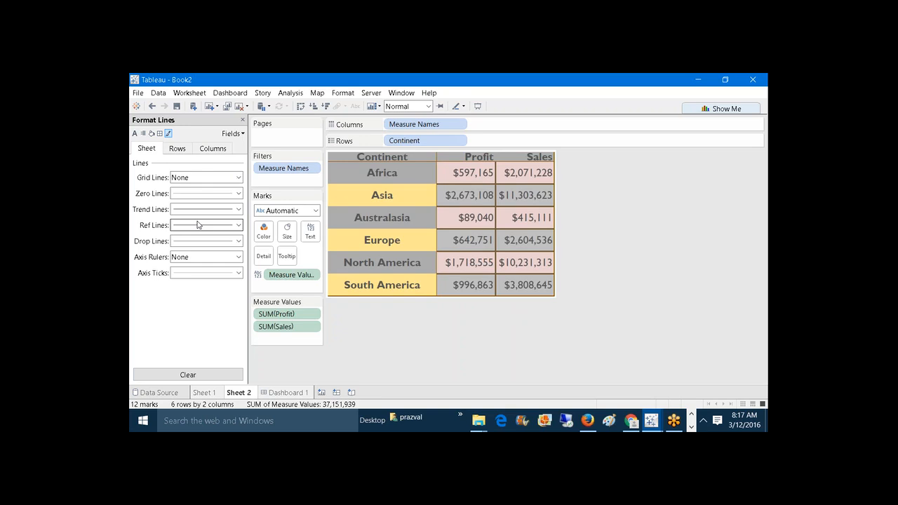
click(242, 121)
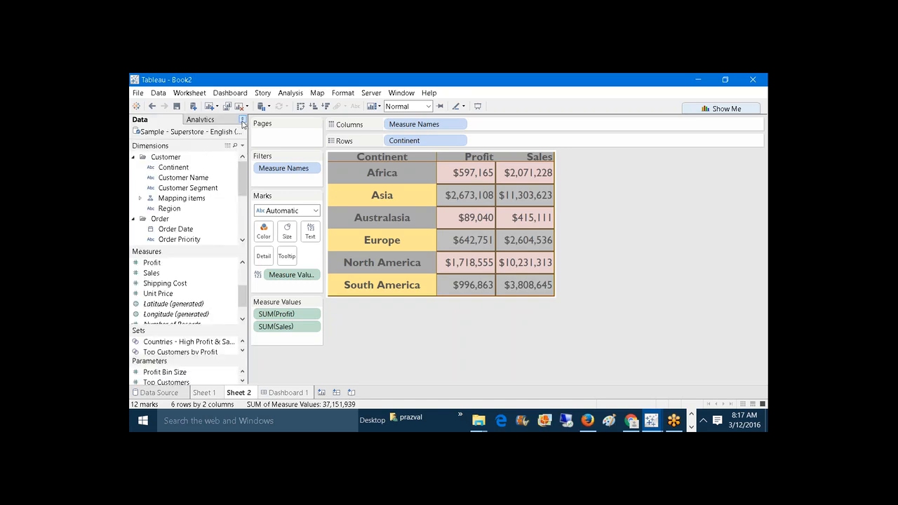
- Create a new worksheet with a bar chart of Sales by Customer Name, adding all members and sorting by descending Sales
click(320, 392)
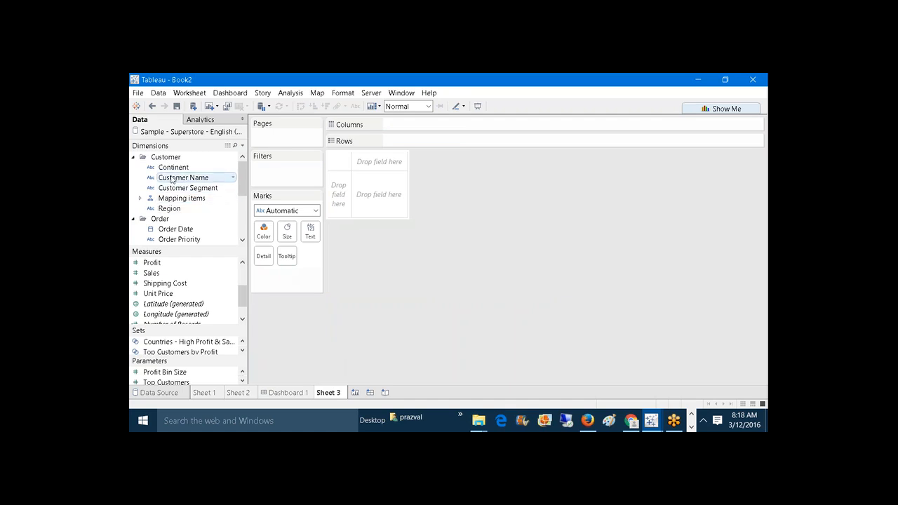
drag(171, 179, 421, 142)
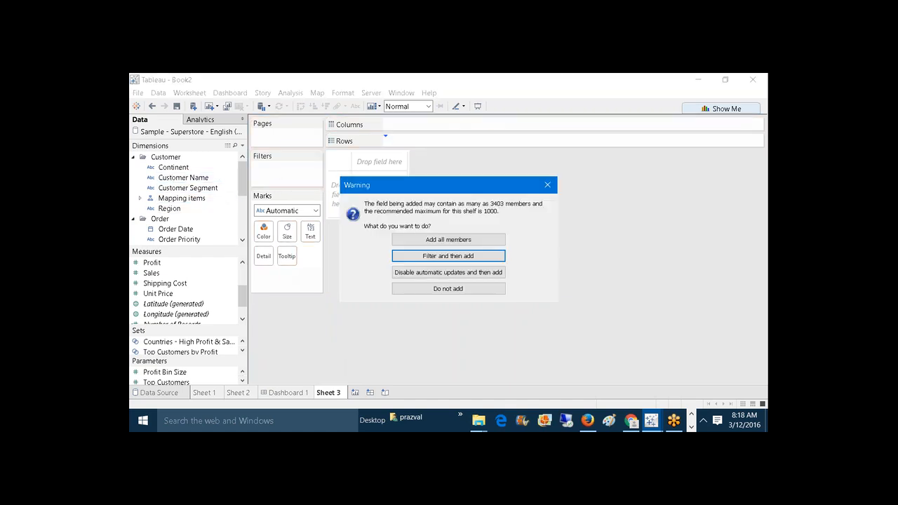
click(418, 239)
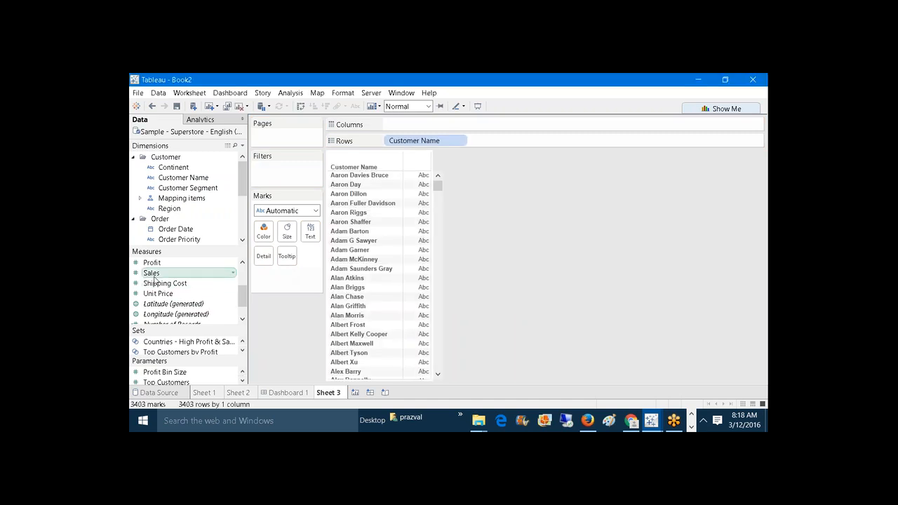
drag(151, 273, 421, 125)
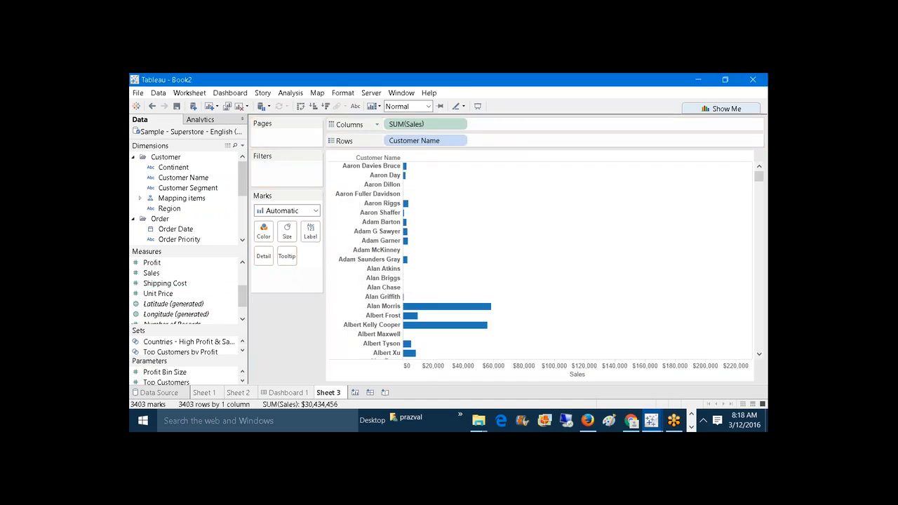
click(326, 106)
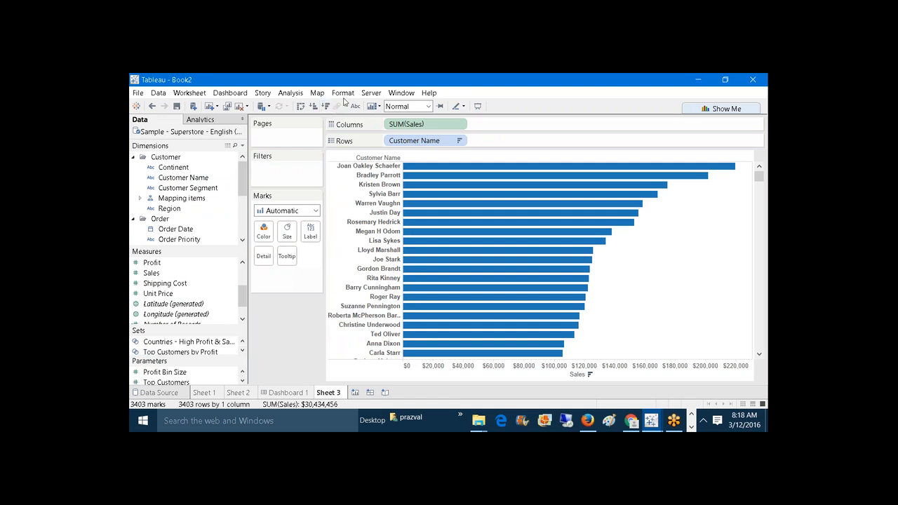
- Open the sheet-level shading formatting and set the default worksheet shading to light orange
click(343, 93)
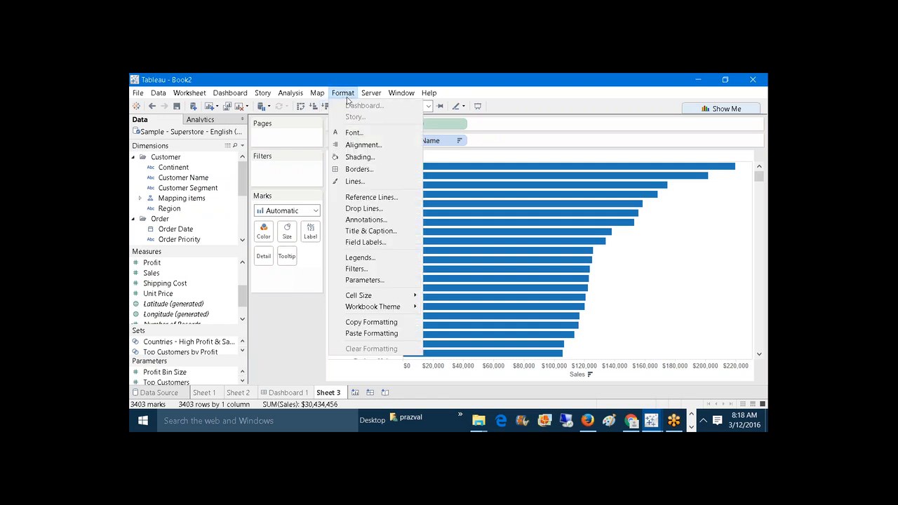
click(354, 132)
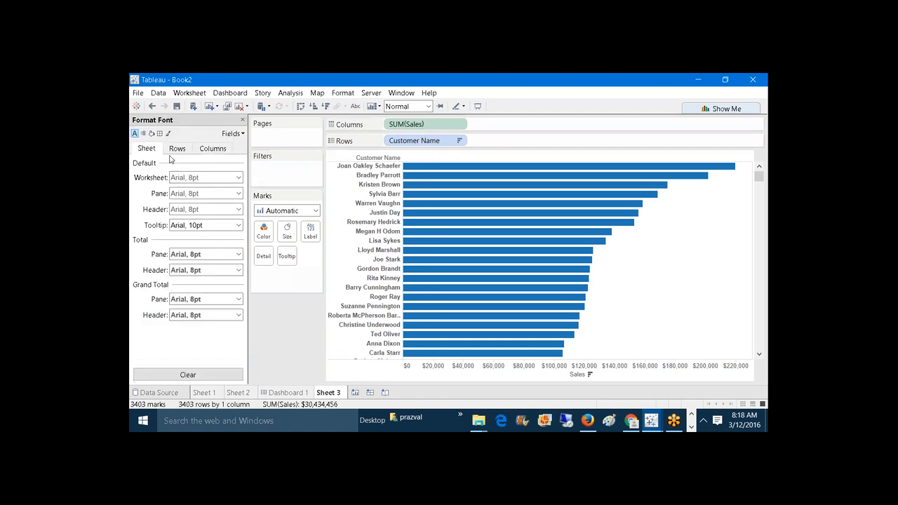
click(151, 134)
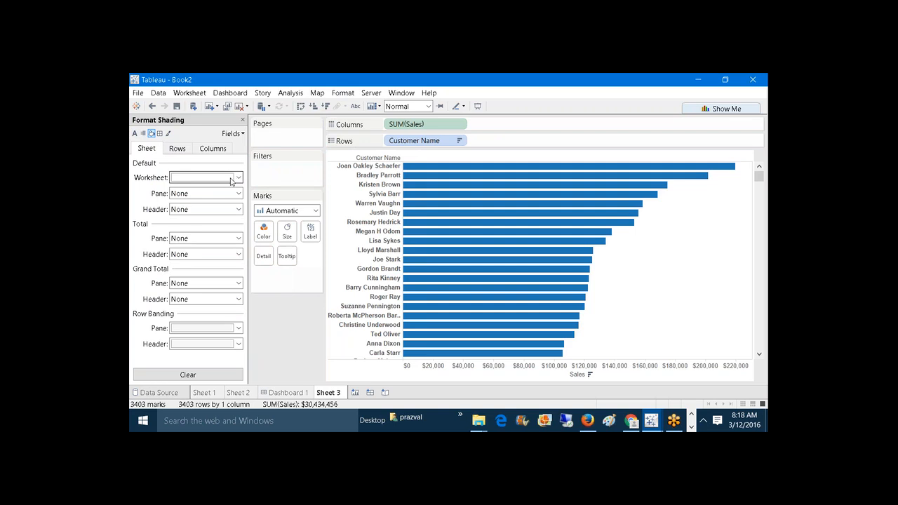
click(237, 177)
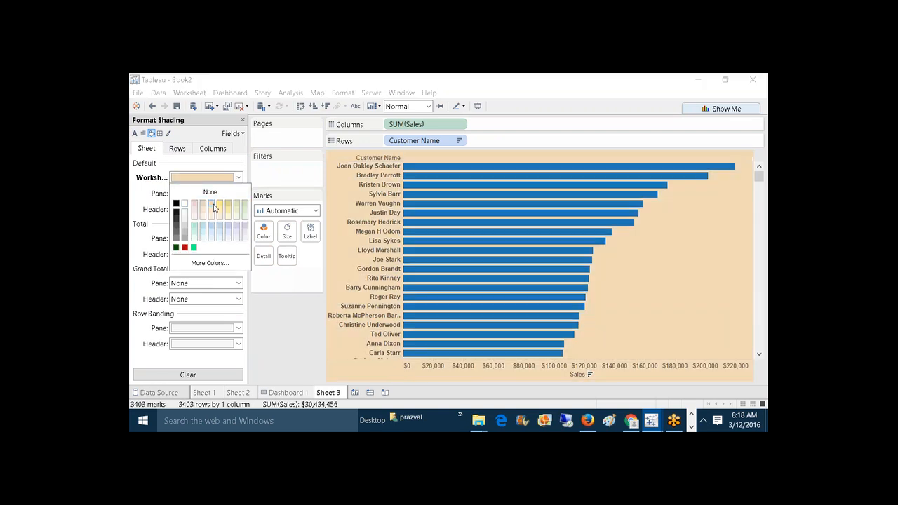
click(373, 334)
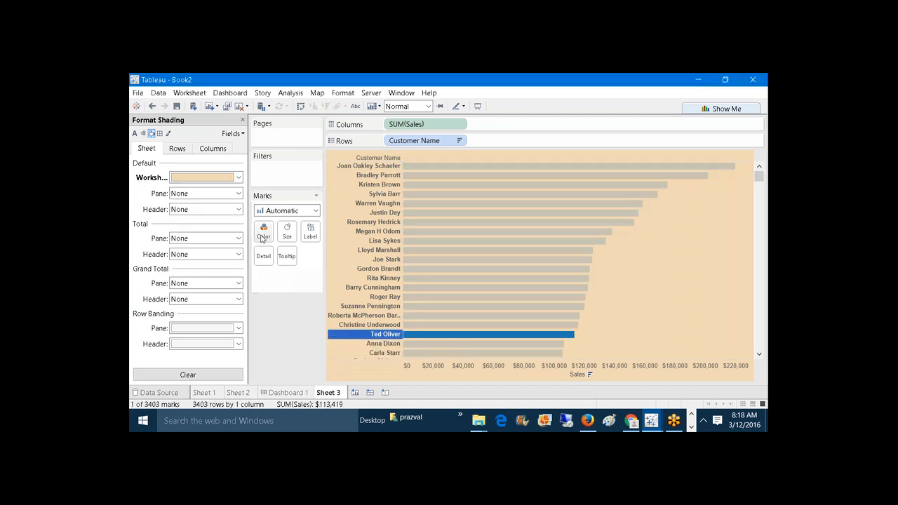
key(Escape)
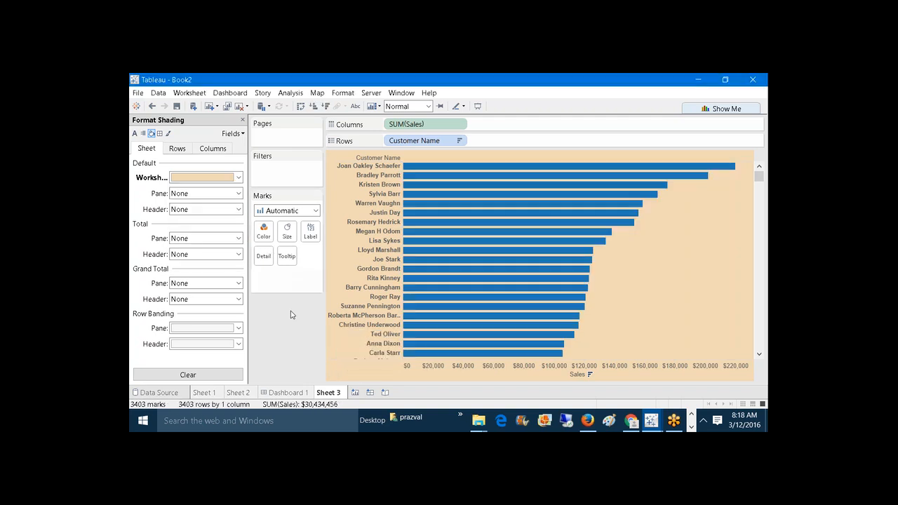
- Set the sheet's default pane shading to light green
click(234, 192)
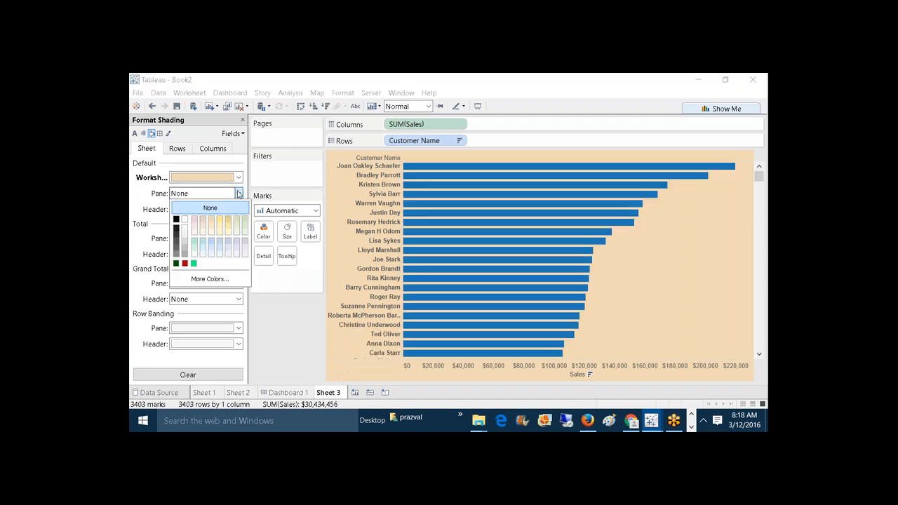
click(214, 221)
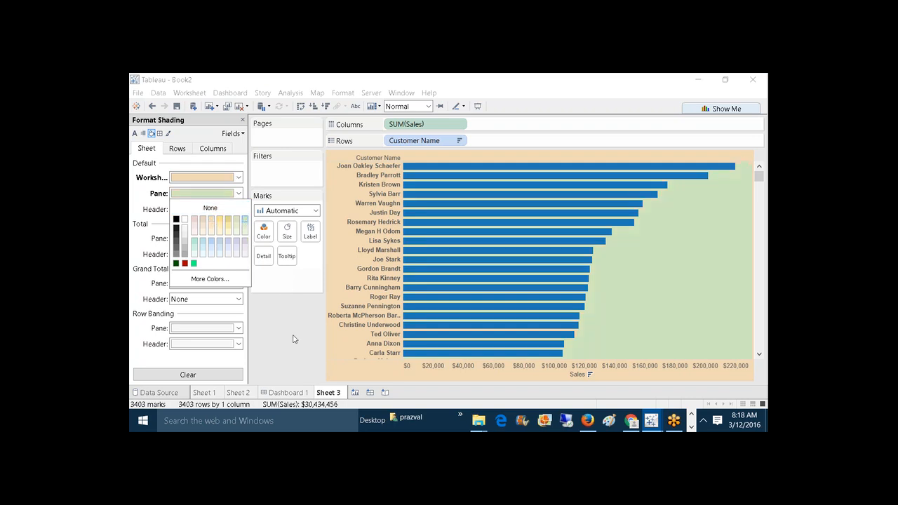
click(287, 367)
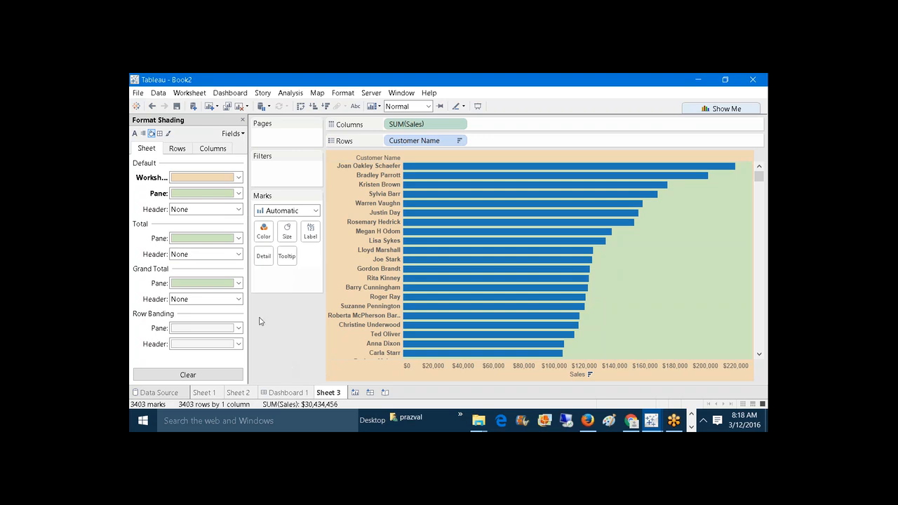
- Set the row banding to light pink for the pane and gray for the header
click(238, 327)
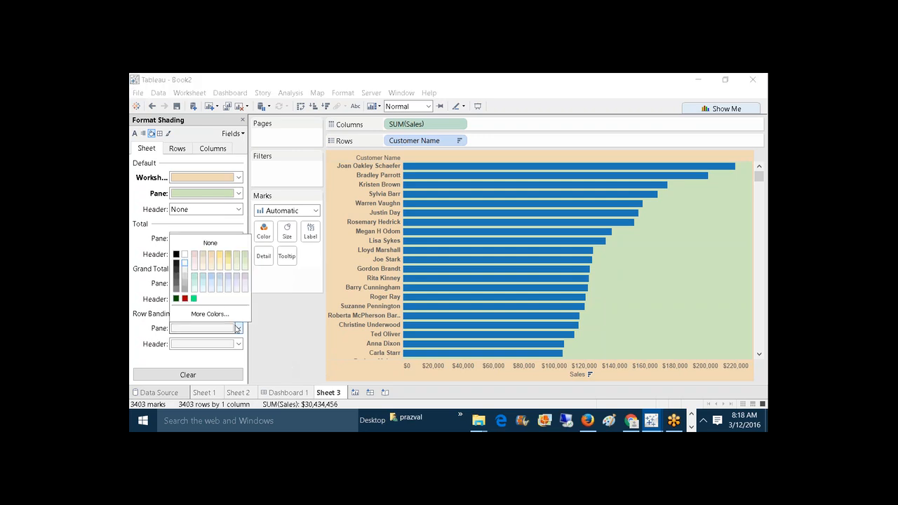
click(195, 257)
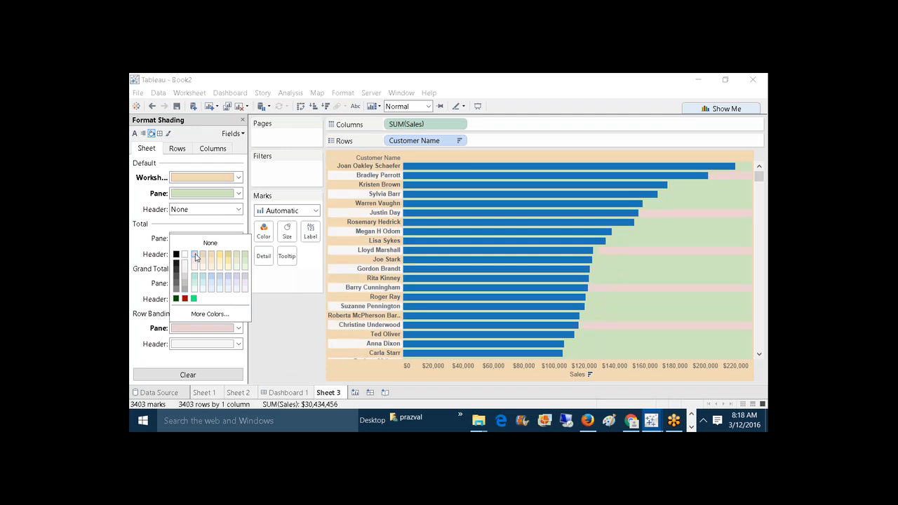
click(256, 356)
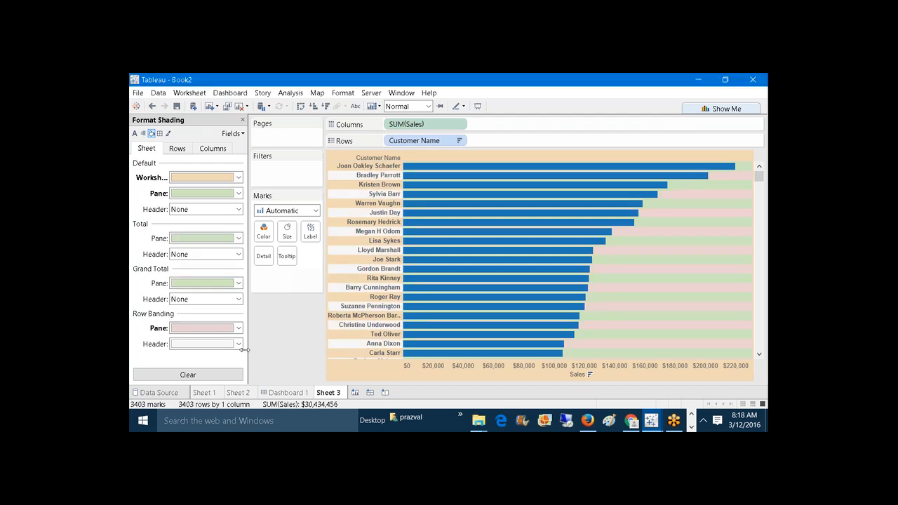
click(238, 344)
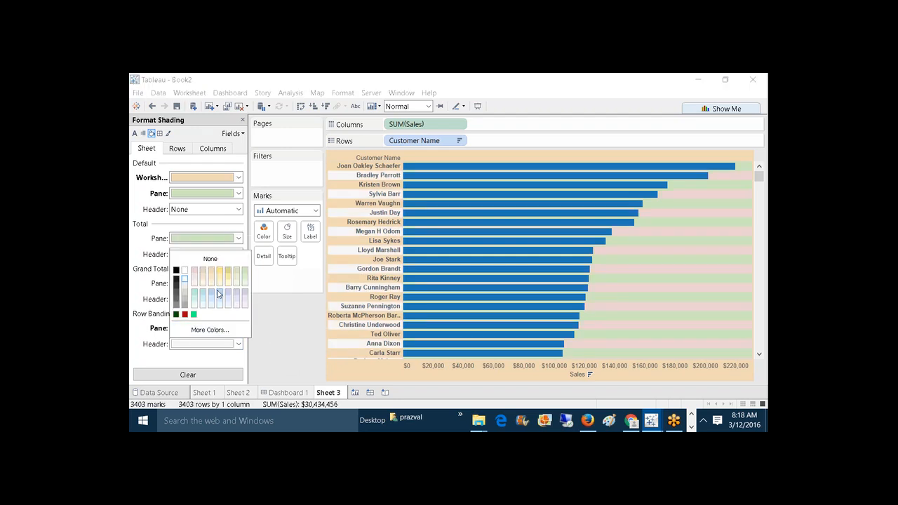
click(184, 305)
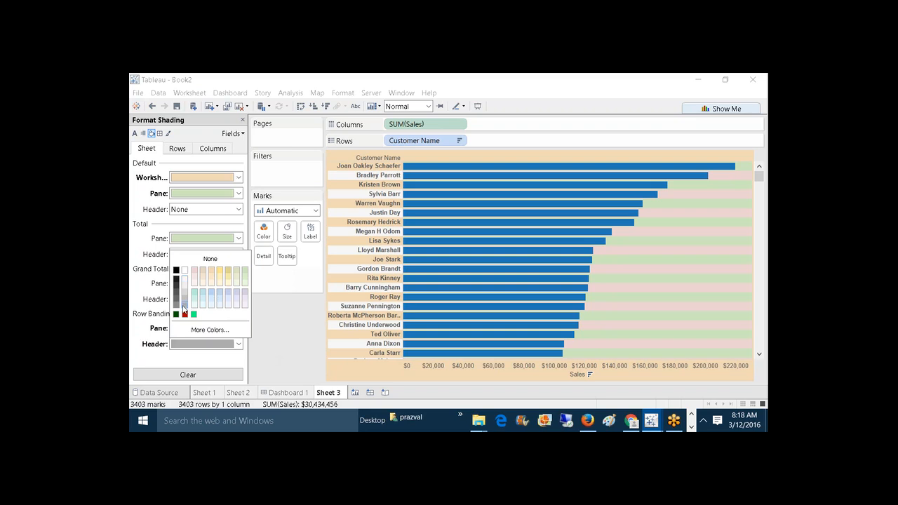
click(297, 332)
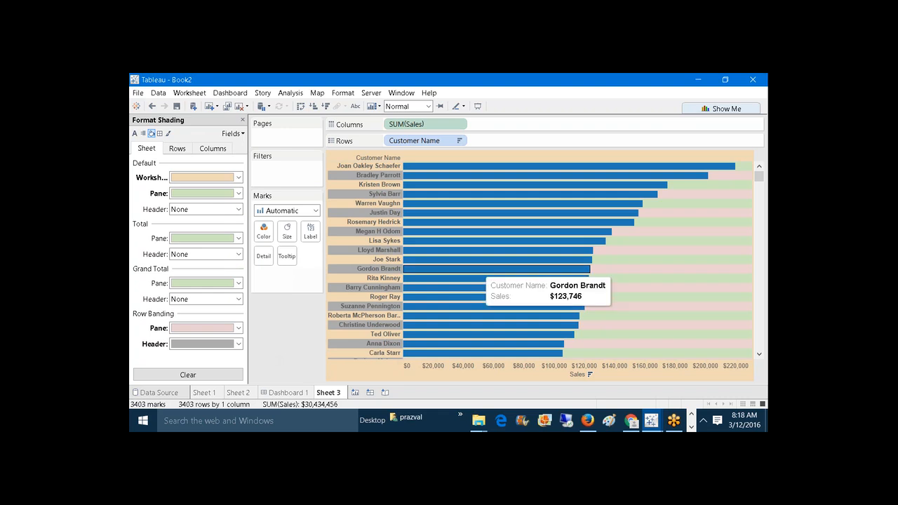
- Open the sheet-level border formatting and give the default pane a solid dark red border of the third thickness
drag(759, 176, 748, 143)
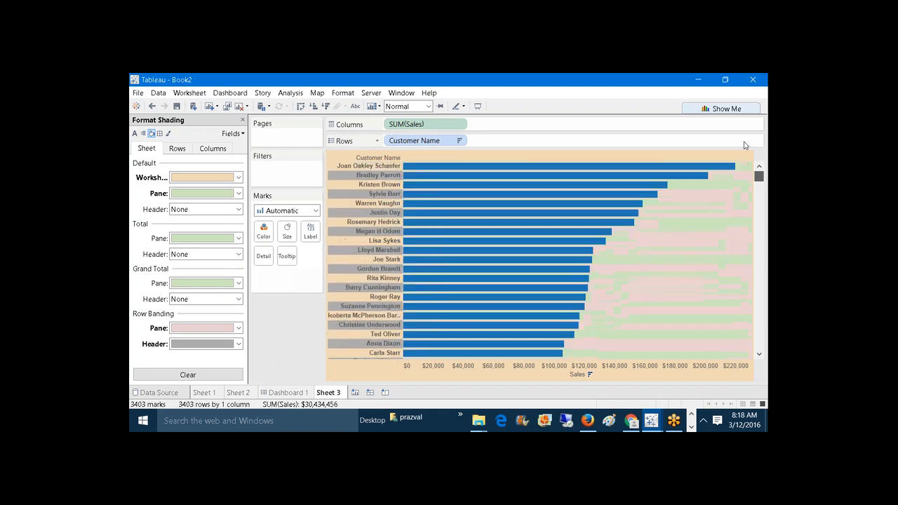
click(160, 134)
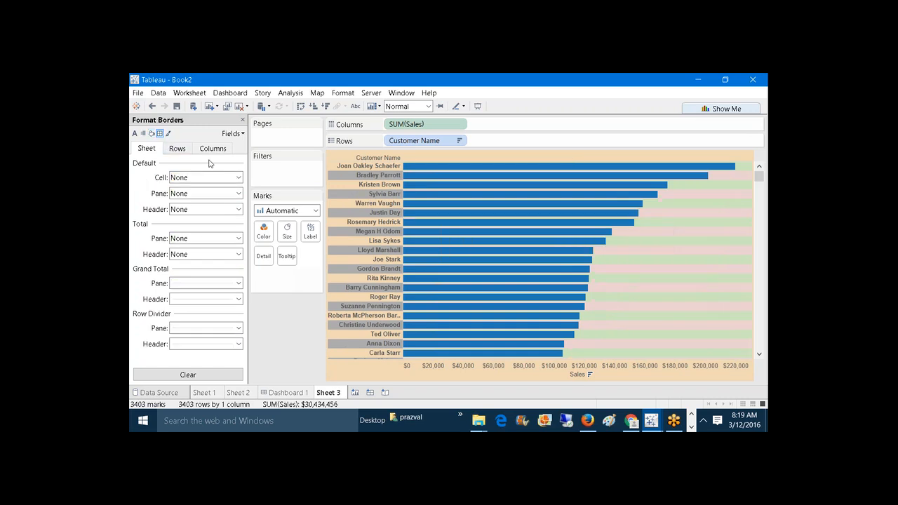
click(239, 194)
click(231, 217)
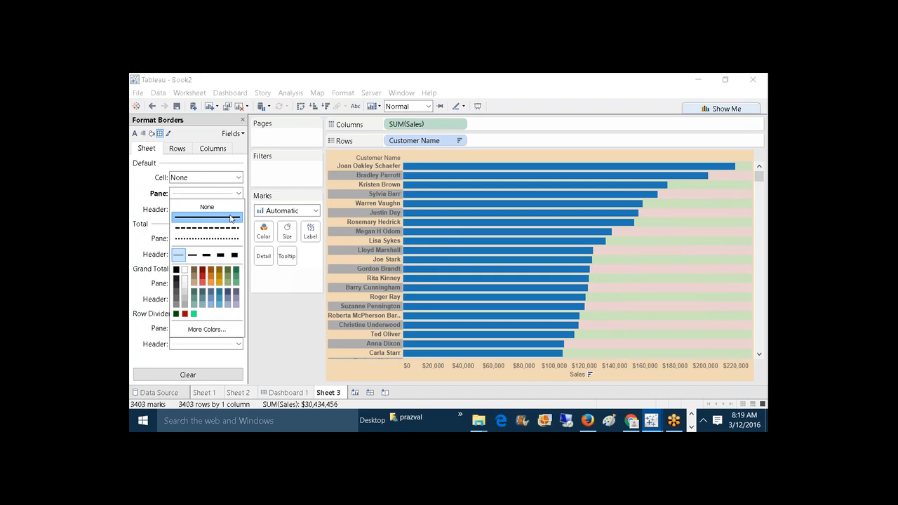
click(207, 256)
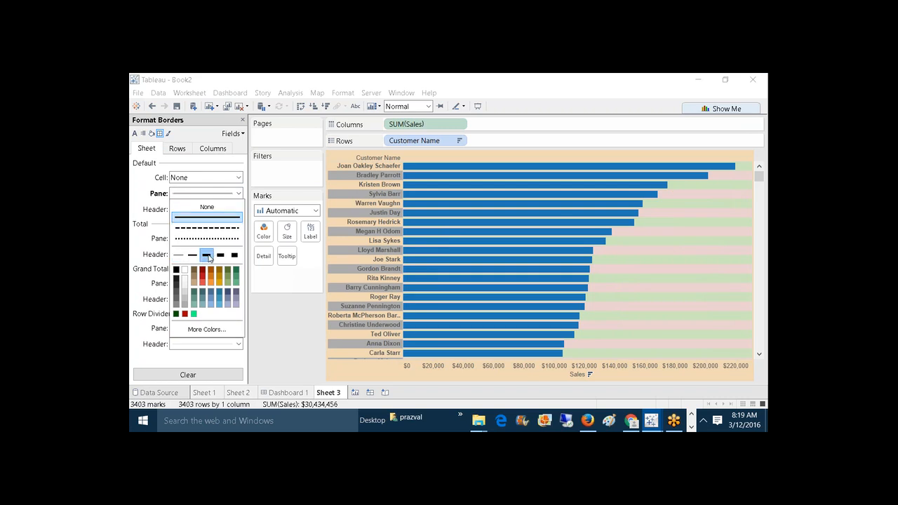
click(202, 273)
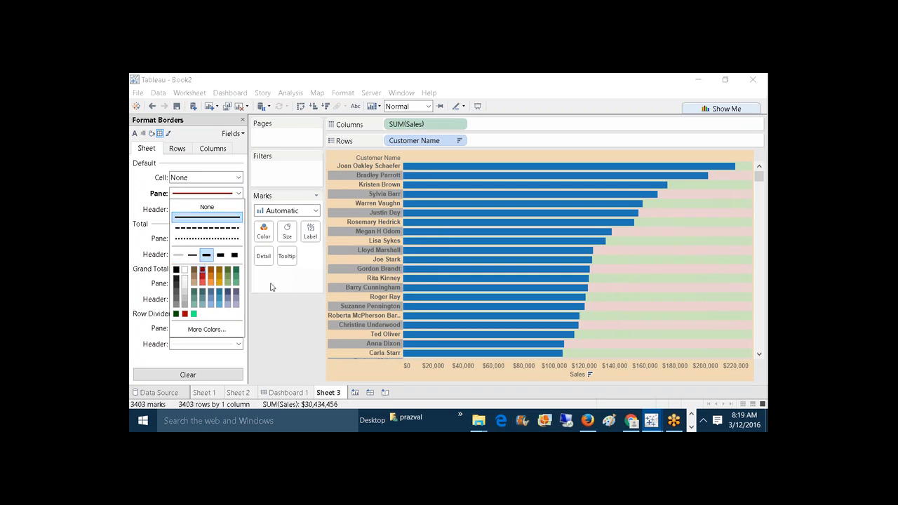
click(299, 318)
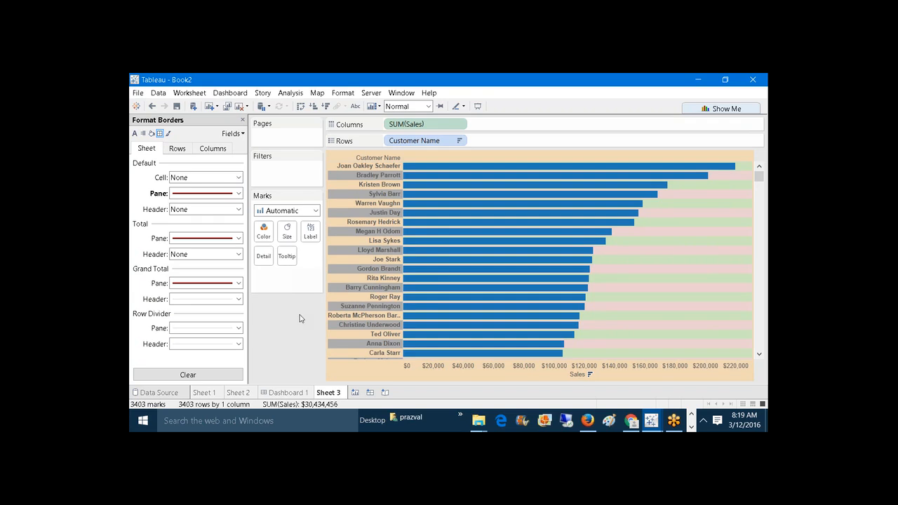
- Give the sheet's default header a solid dark gold border of the third thickness
click(238, 209)
click(206, 271)
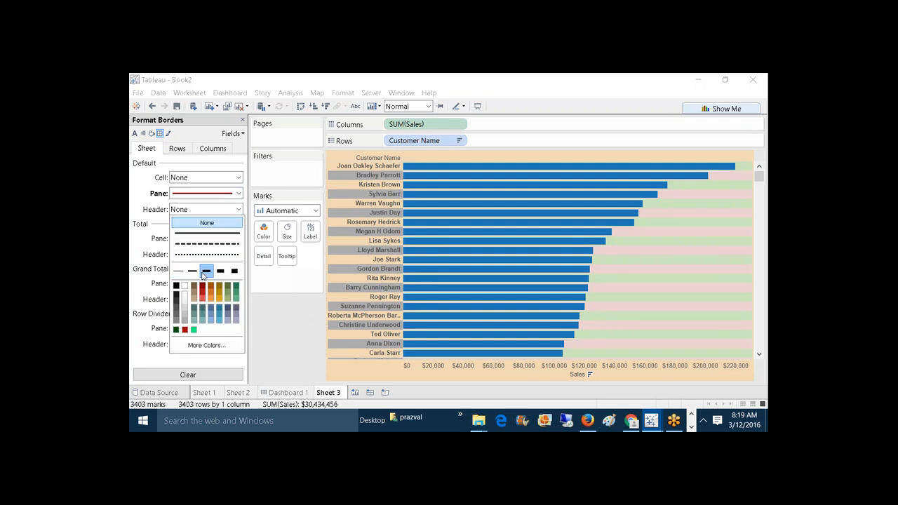
click(220, 289)
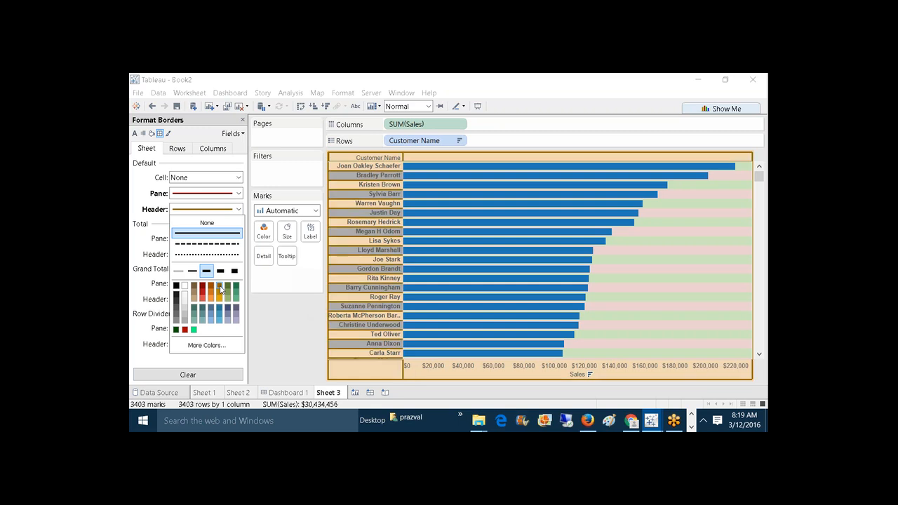
click(280, 340)
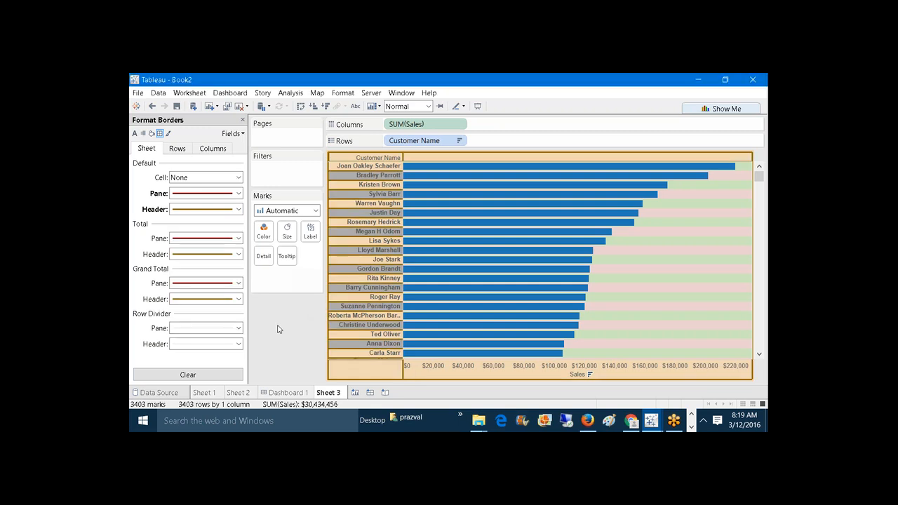
- Give the sheet's default cells a solid dark teal border of the third thickness
click(239, 177)
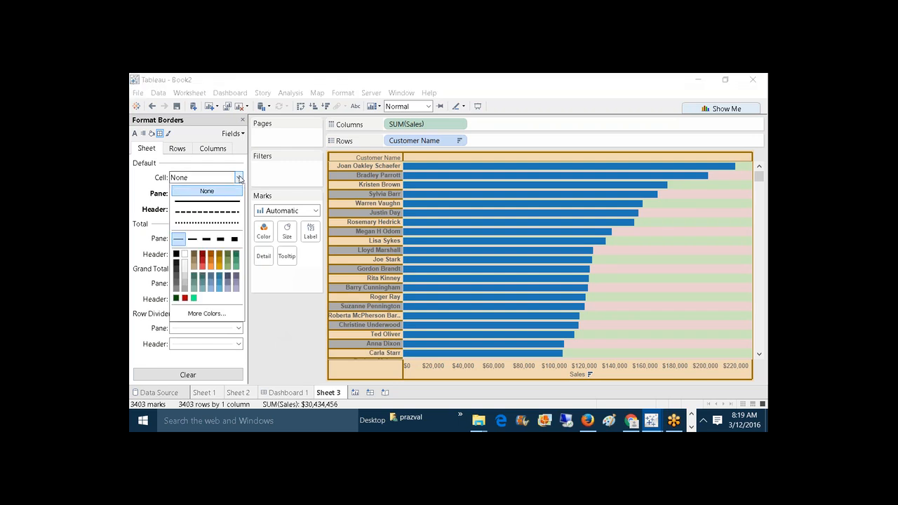
click(212, 255)
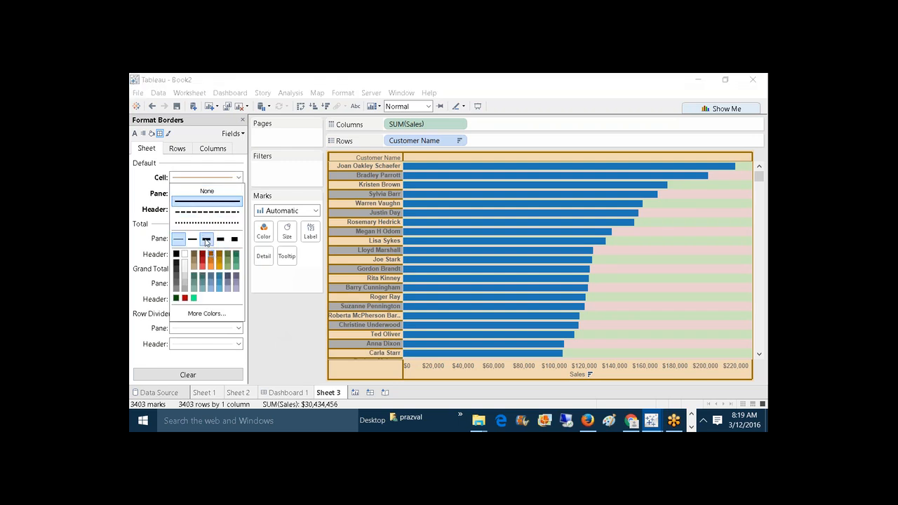
click(204, 239)
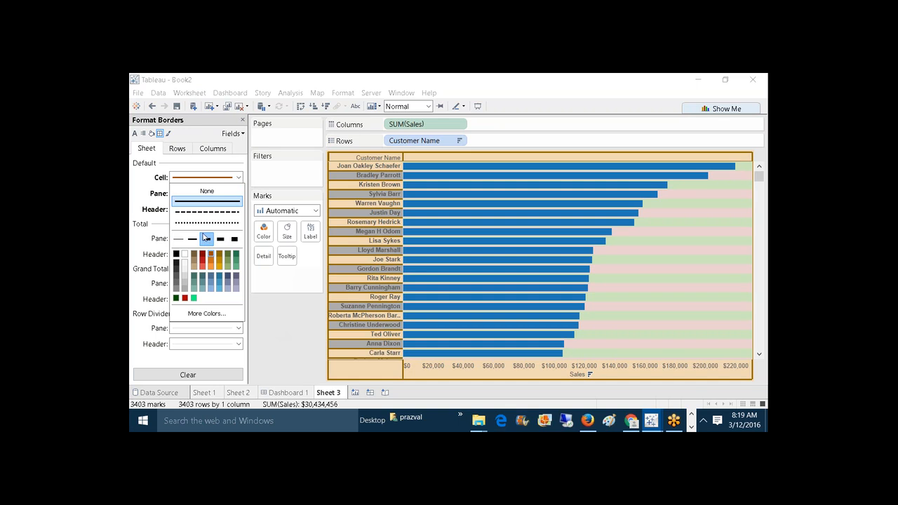
click(204, 239)
click(290, 337)
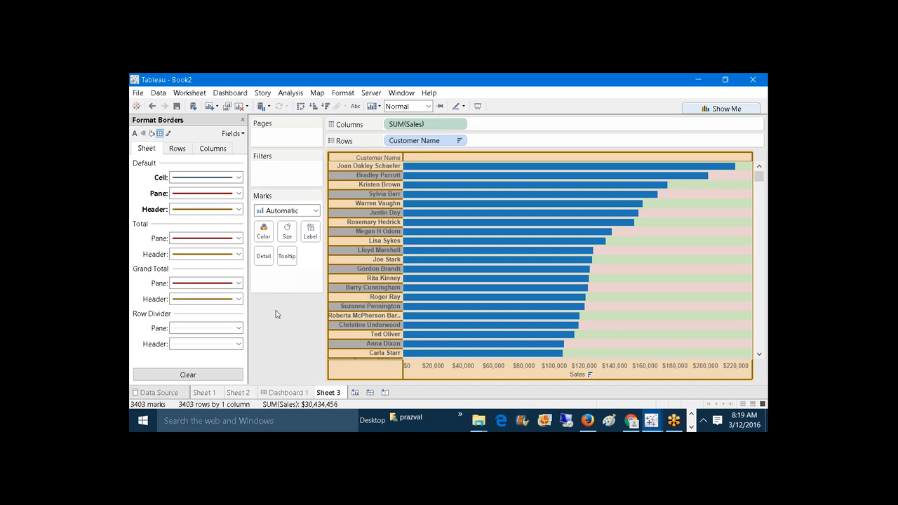
- Close the formatting pane and color the customer bars by Profit
click(243, 121)
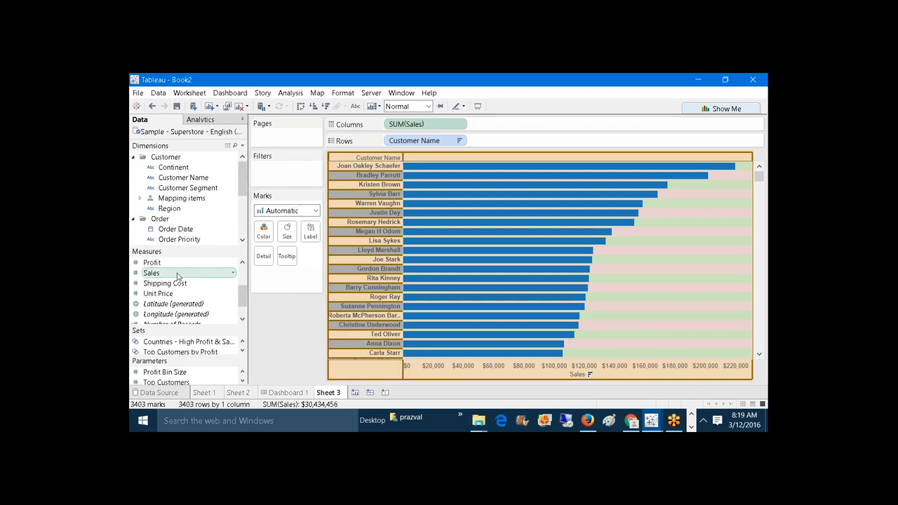
drag(151, 262, 263, 230)
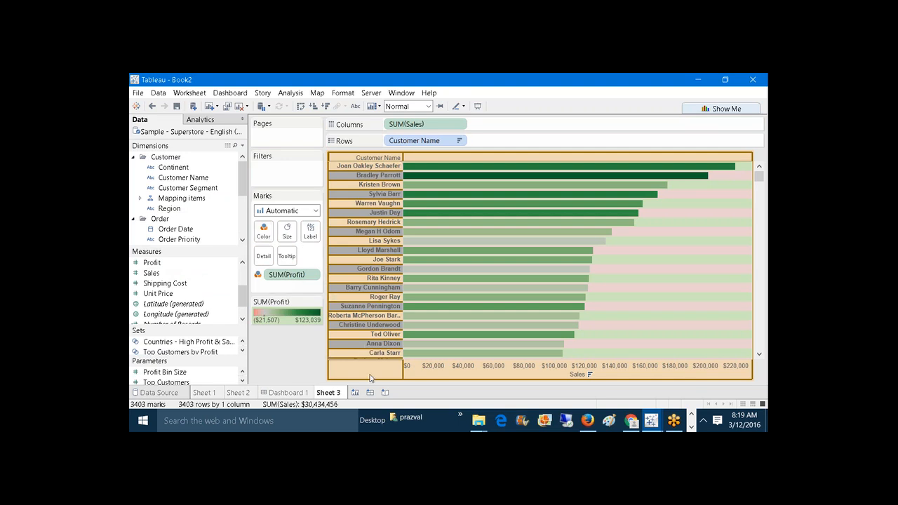
- Build a descending Sales-by-customer bar chart on a new worksheet, adding all Customer Name members and coloring the bars by Profit
click(355, 392)
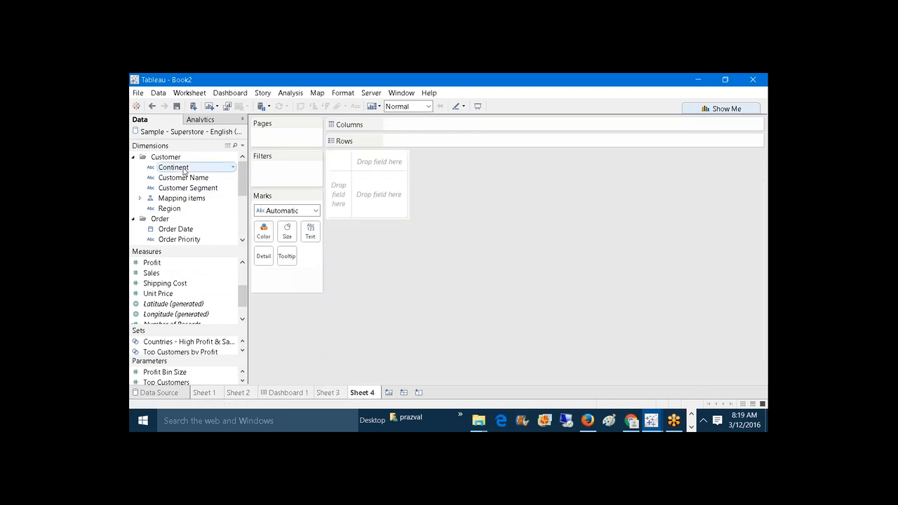
drag(184, 177, 399, 140)
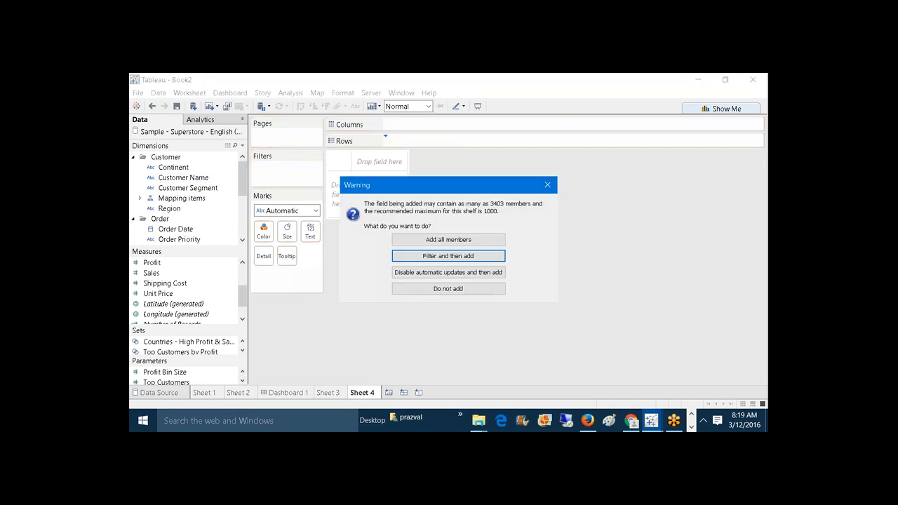
click(448, 239)
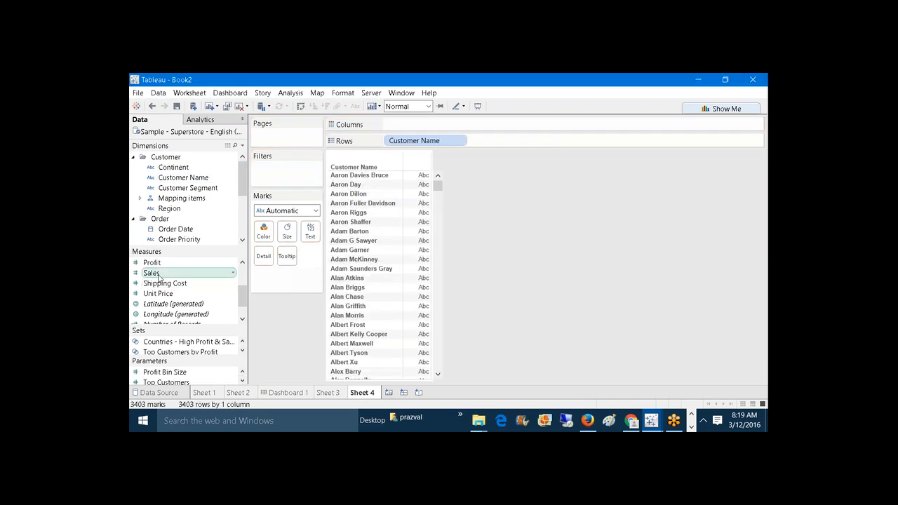
drag(151, 272, 420, 127)
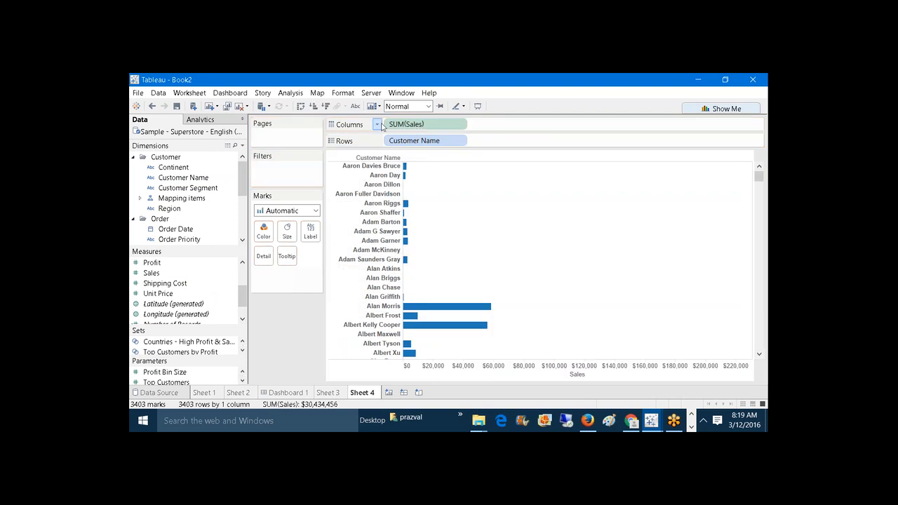
click(326, 106)
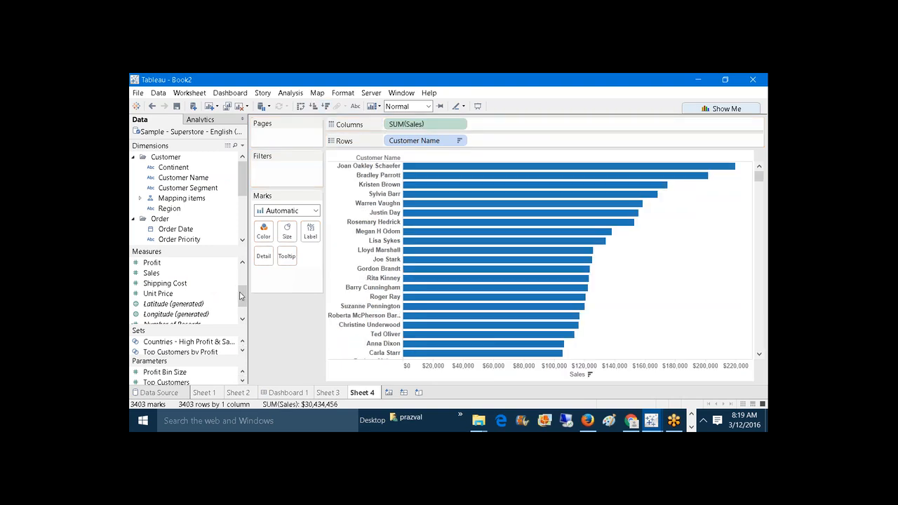
drag(152, 262, 263, 230)
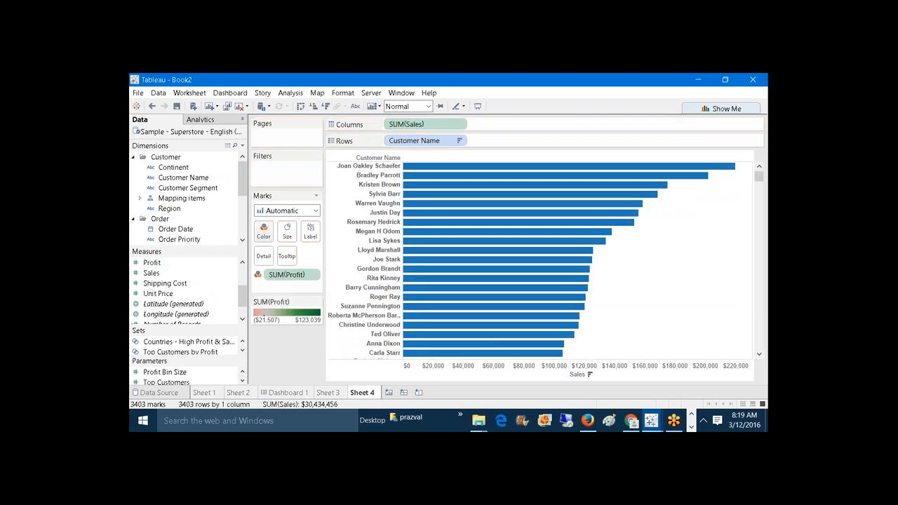
- Create a new dashboard and place Sheet 3 and Sheet 4 side by side on it
click(403, 393)
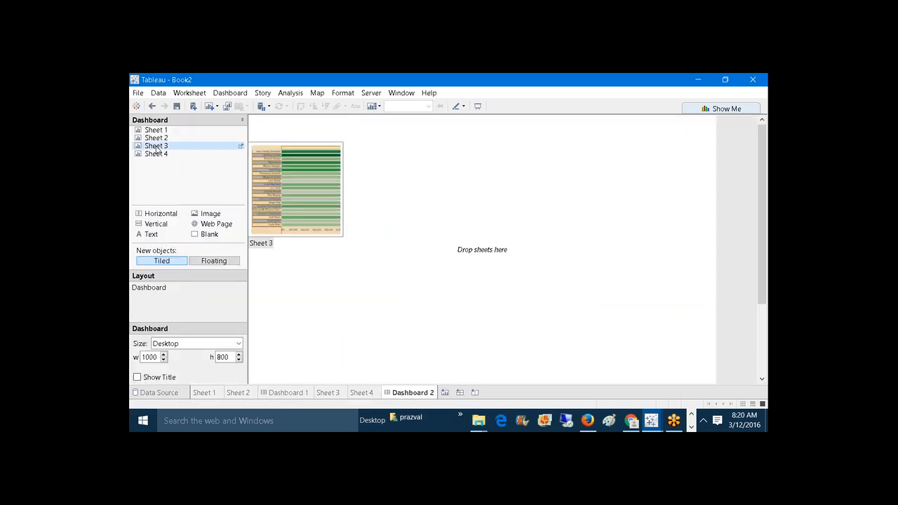
drag(156, 146, 605, 310)
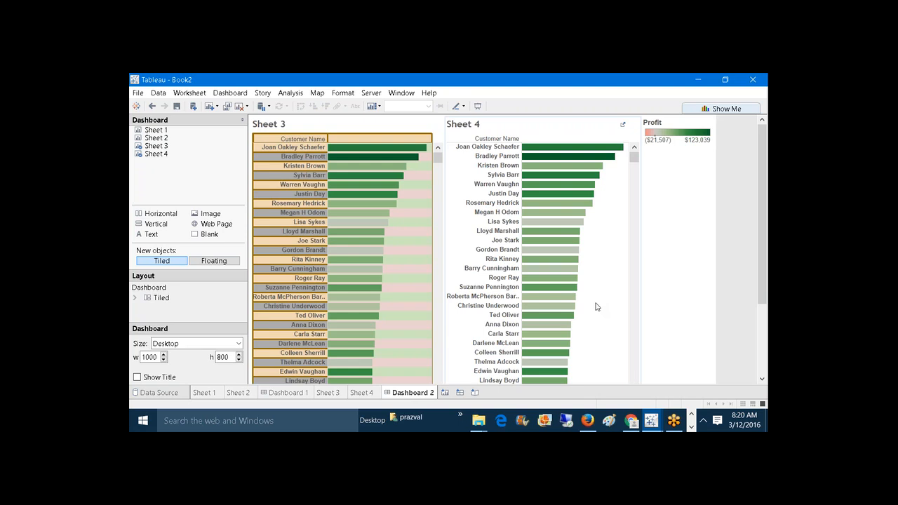
- Switch to the Workbooks folder in File Explorer, find b27_dashboards.twbx, and return to the Book2 workbook in Tableau
mouse_move(654, 418)
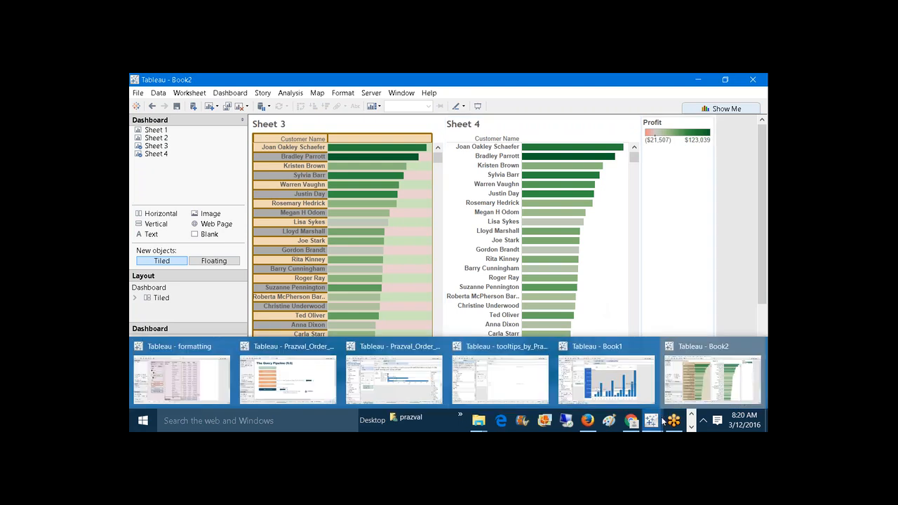
mouse_move(479, 419)
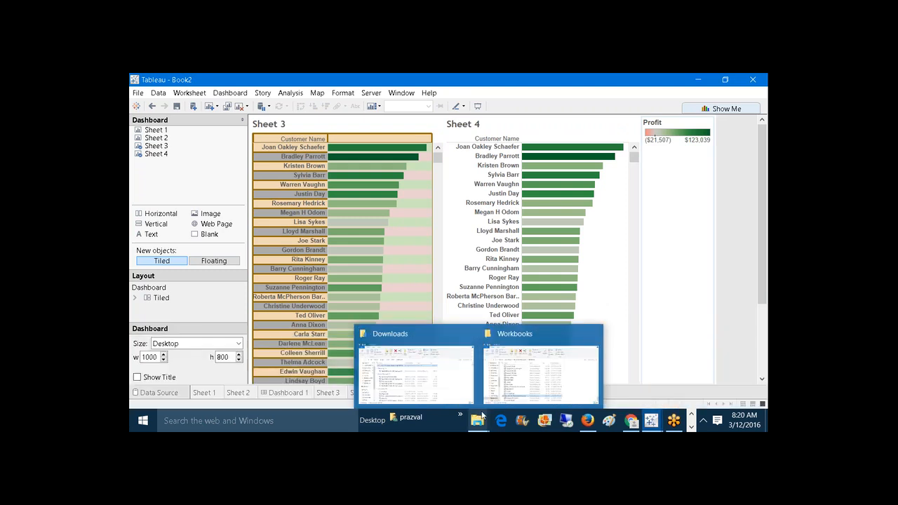
click(511, 377)
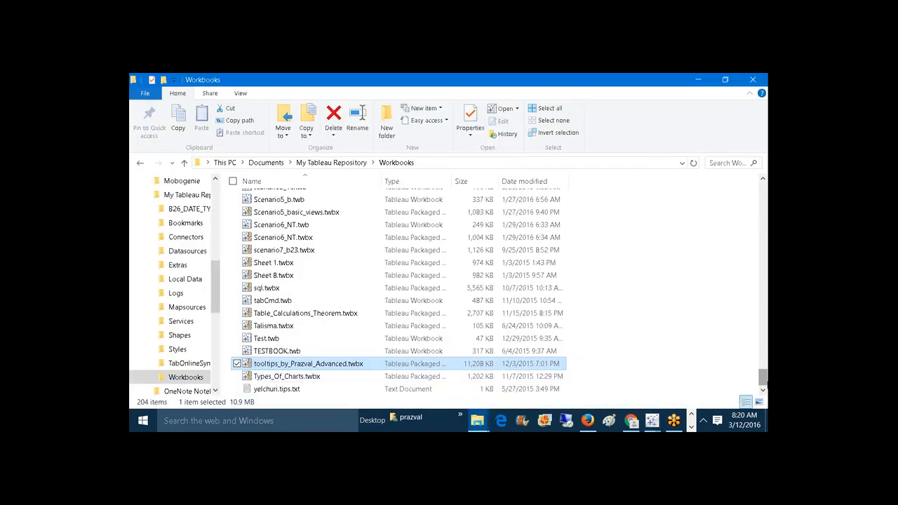
drag(763, 378, 763, 274)
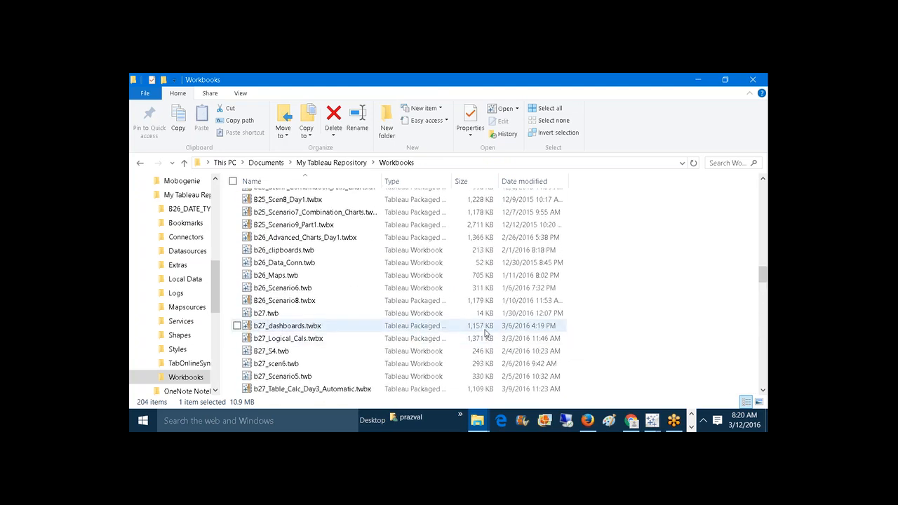
click(483, 327)
mouse_move(651, 421)
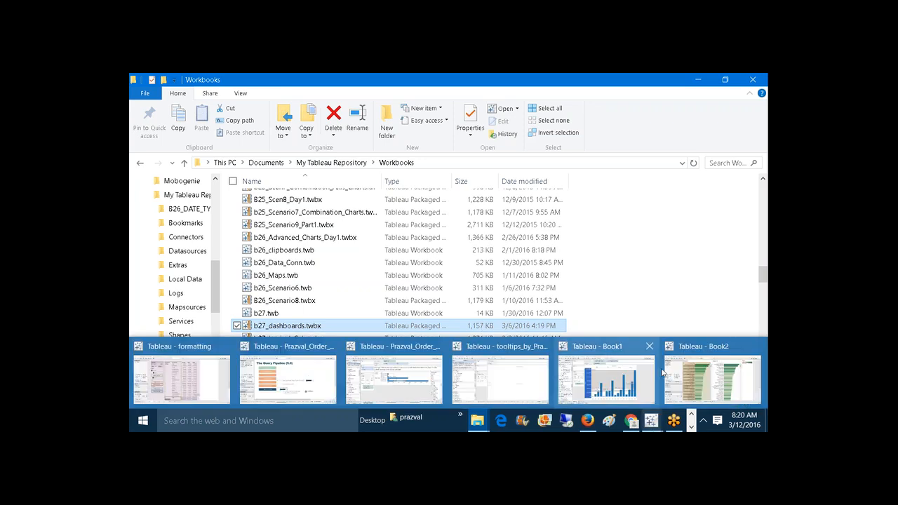
click(684, 367)
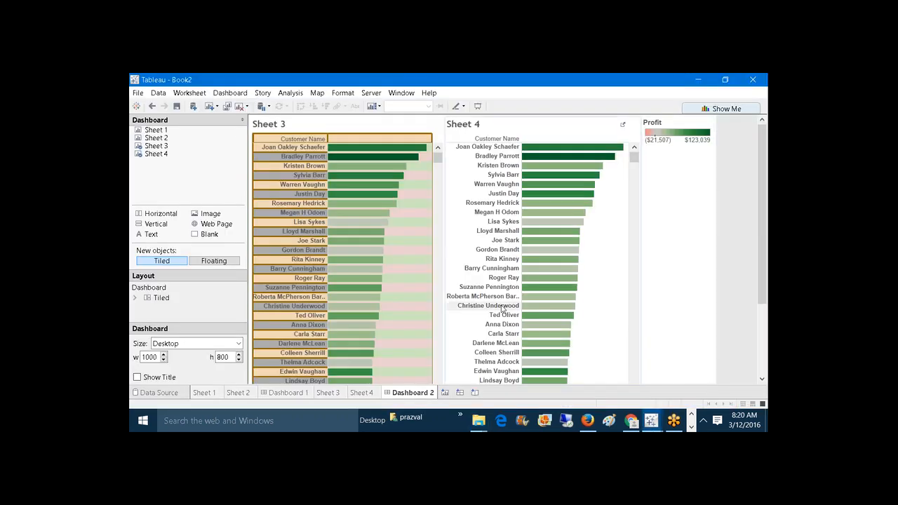
- View Sheet 4 on its own and return to Dashboard 2
mouse_move(226, 146)
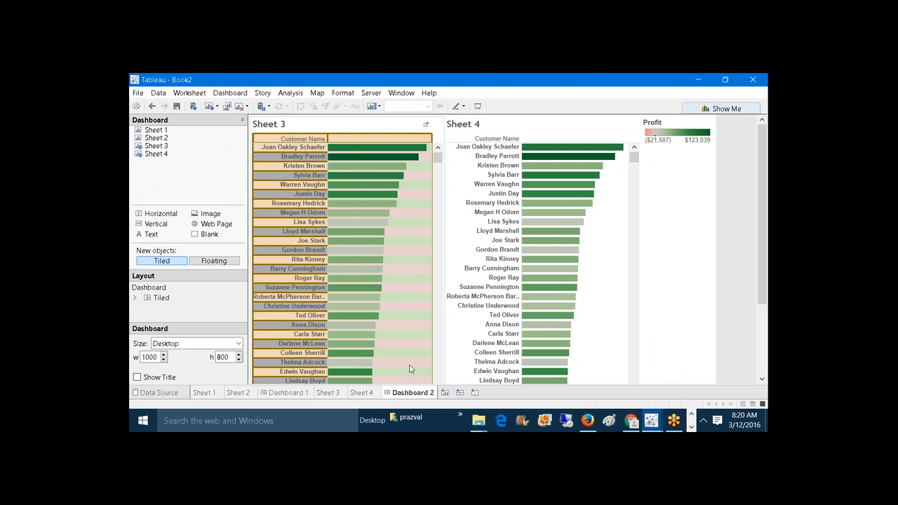
click(362, 391)
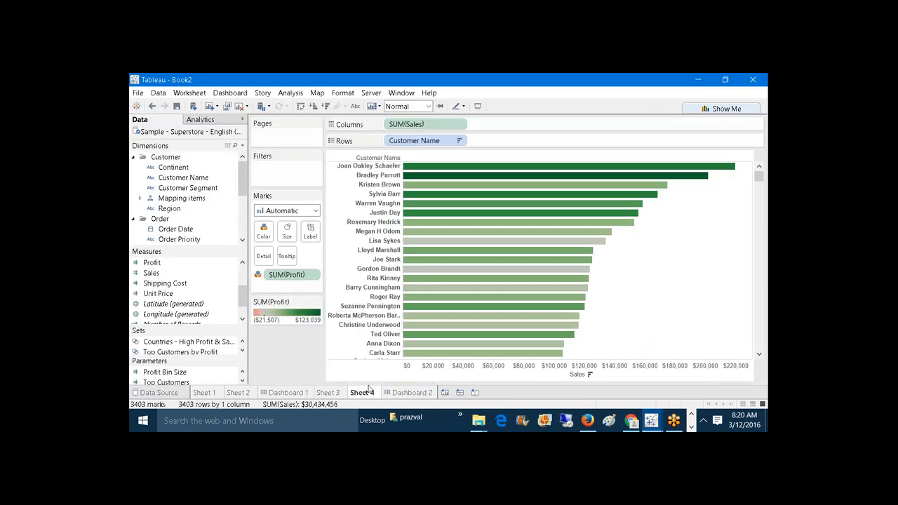
click(424, 393)
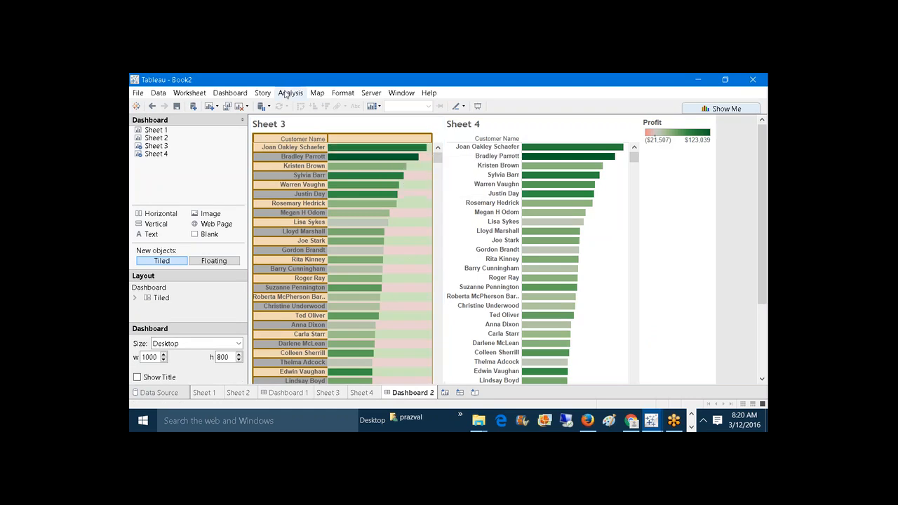
- Set the dashboard's default shading to light green and close the dashboard formatting
click(230, 93)
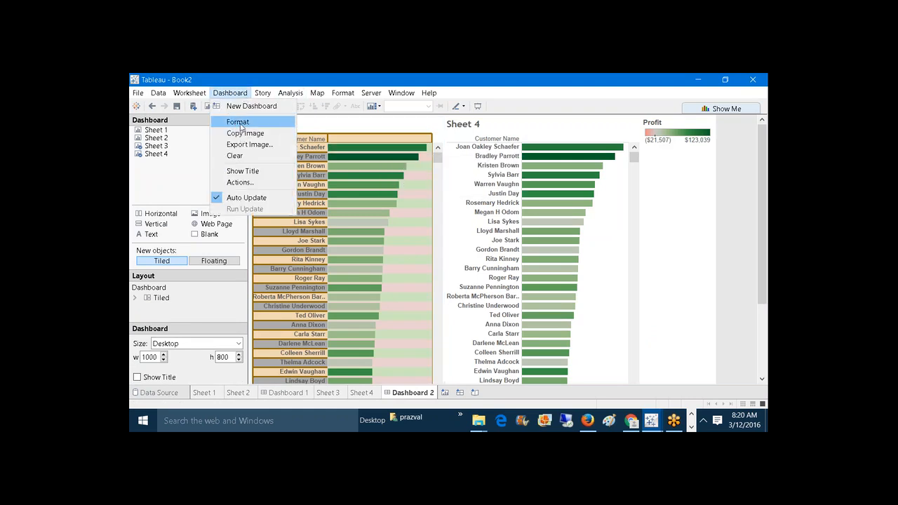
click(239, 123)
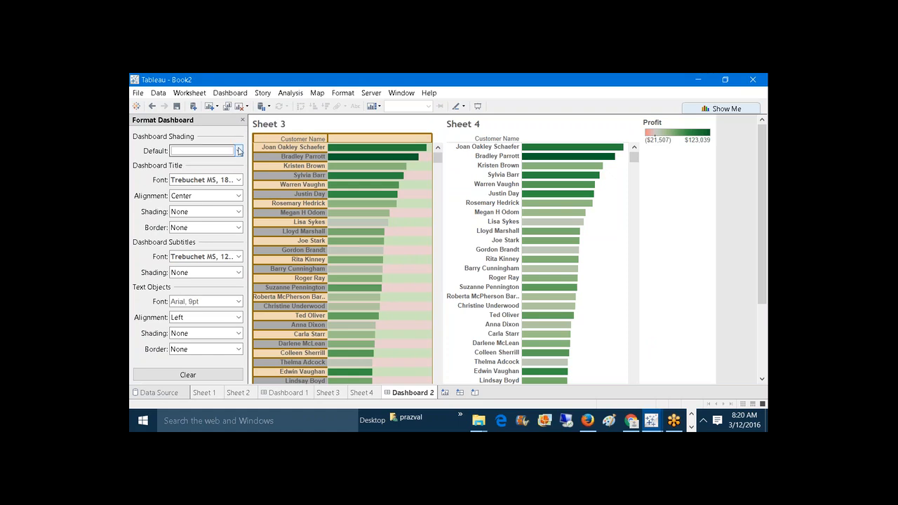
click(238, 151)
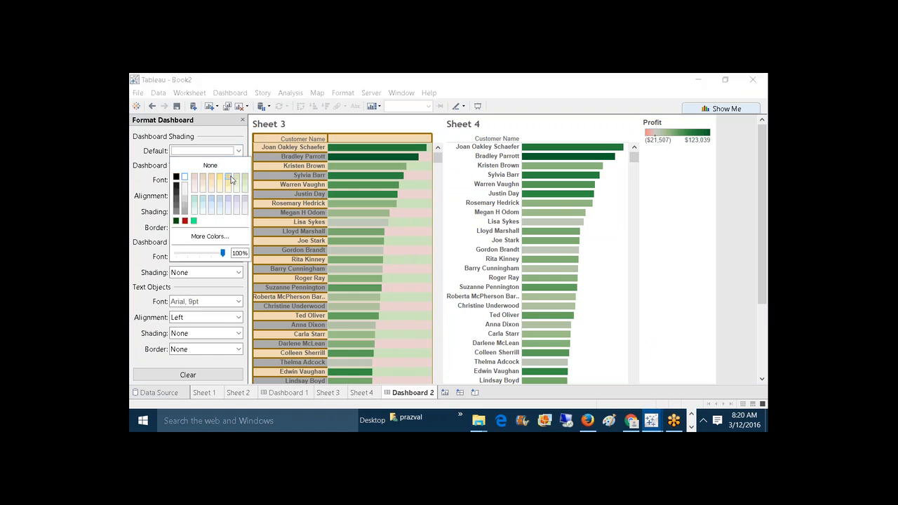
click(244, 179)
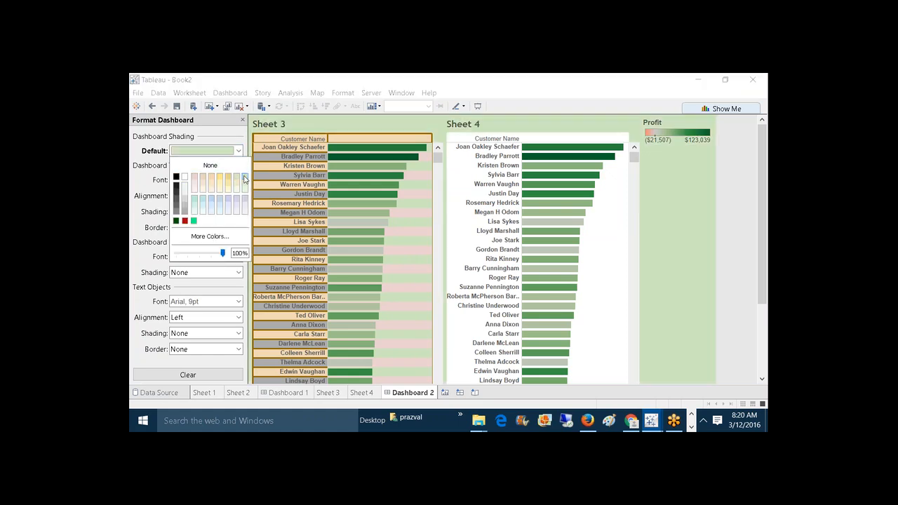
click(138, 186)
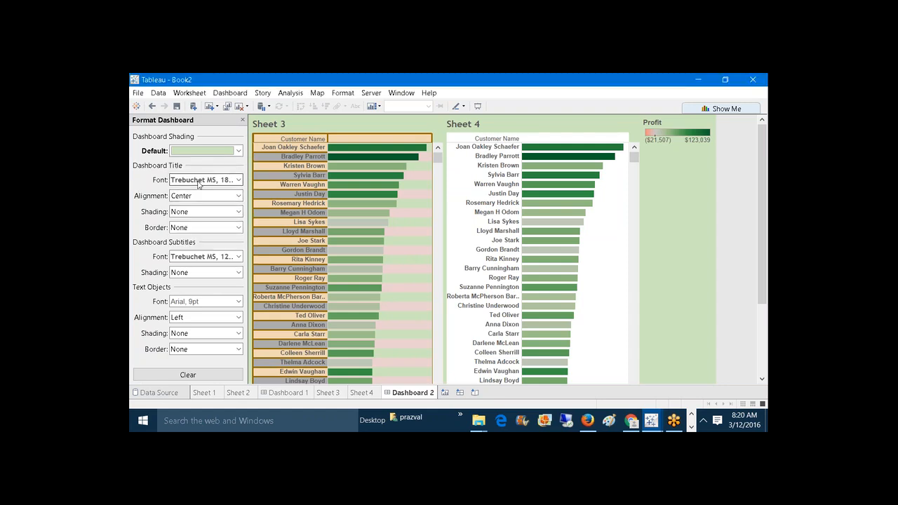
click(242, 120)
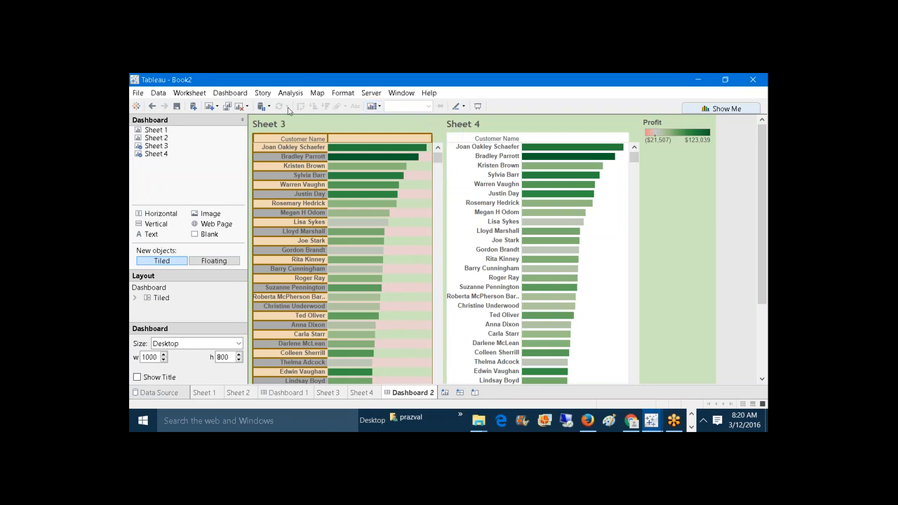
- Show the title on Dashboard 2 and select it
click(242, 94)
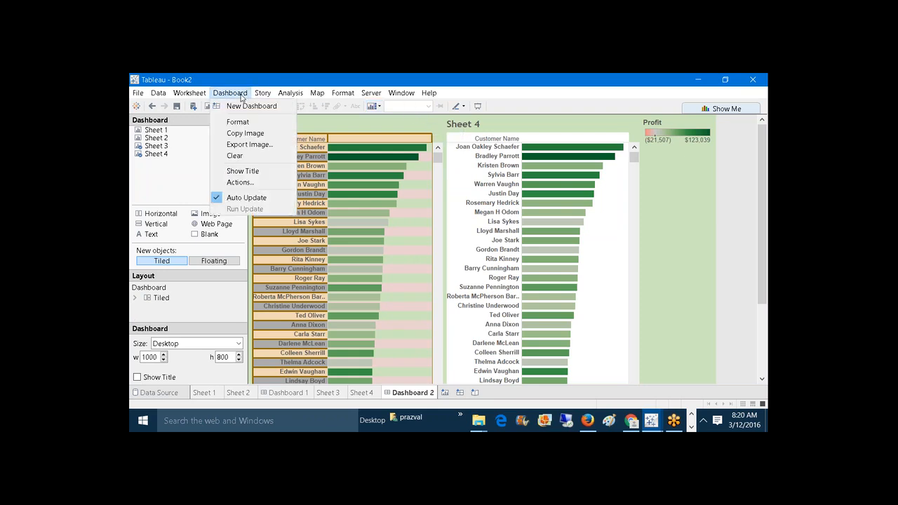
click(258, 172)
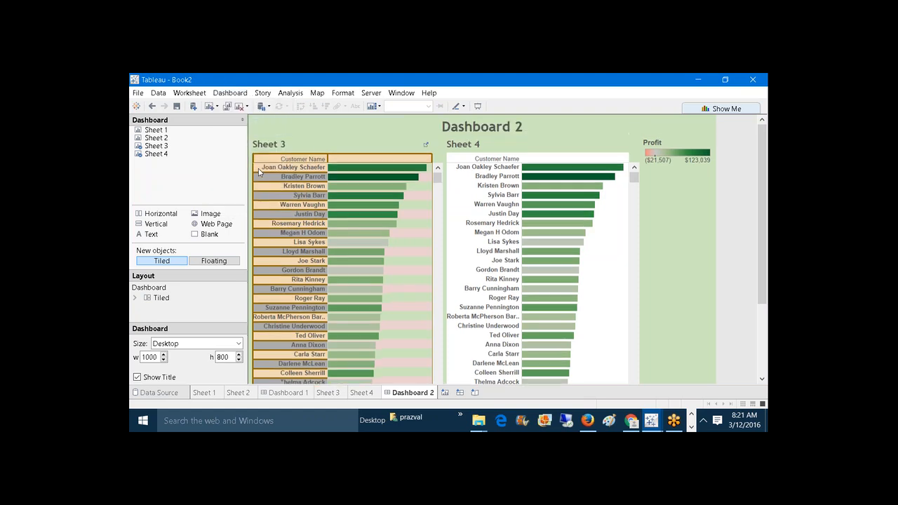
click(472, 129)
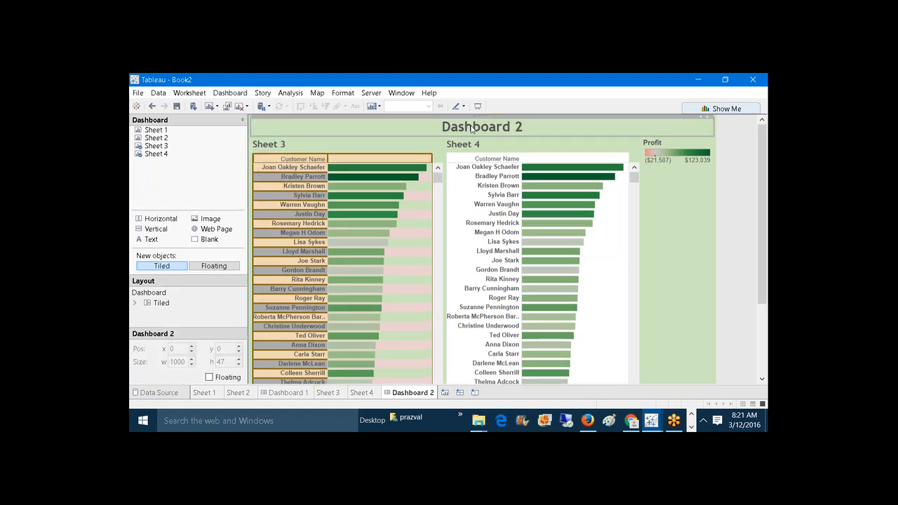
- Reopen the dashboard formatting and shade the dashboard title light gray
click(225, 95)
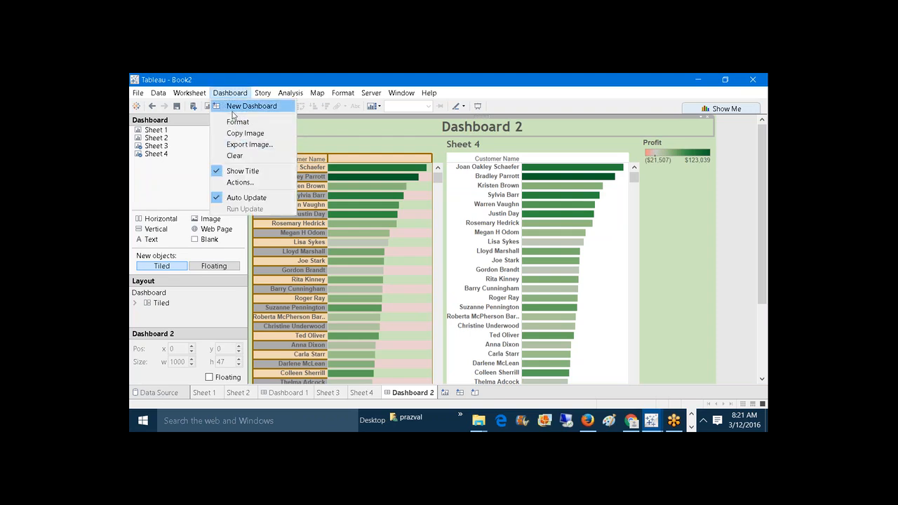
click(237, 122)
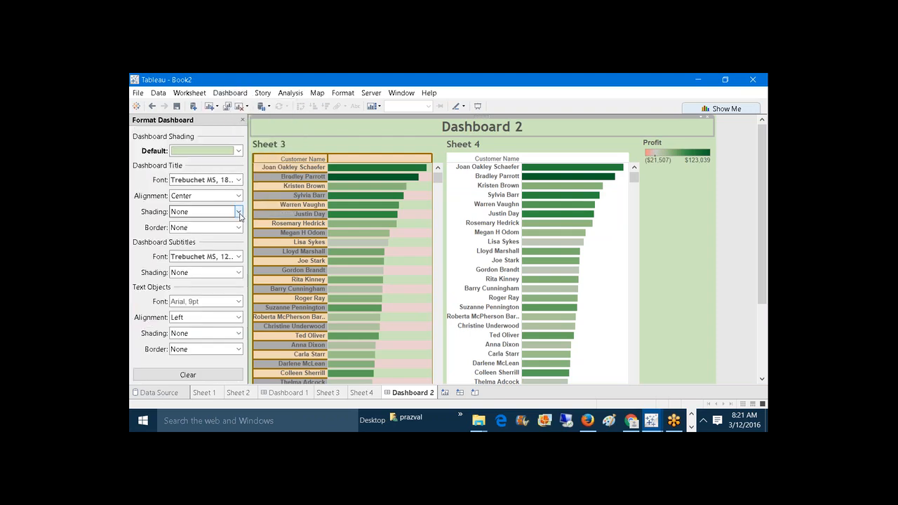
click(238, 212)
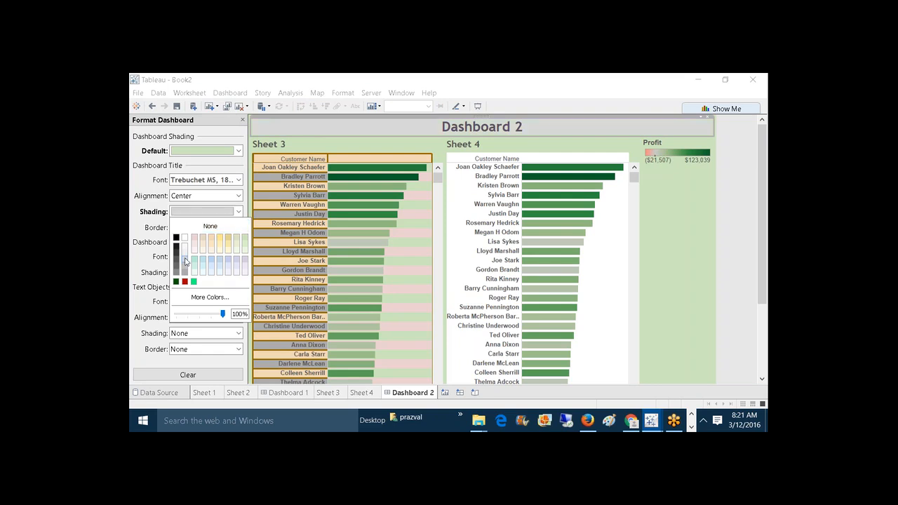
click(139, 232)
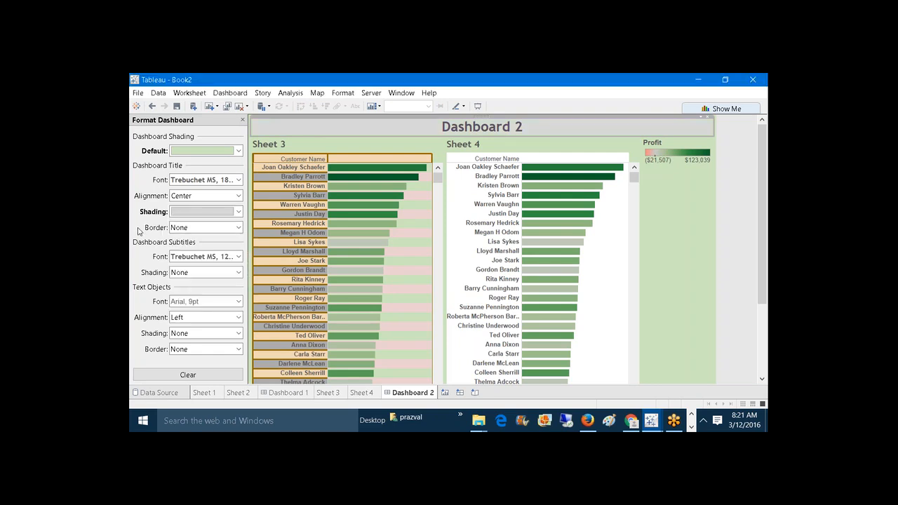
- Give the dashboard title a solid dark red border of the second thickness
click(239, 227)
click(221, 252)
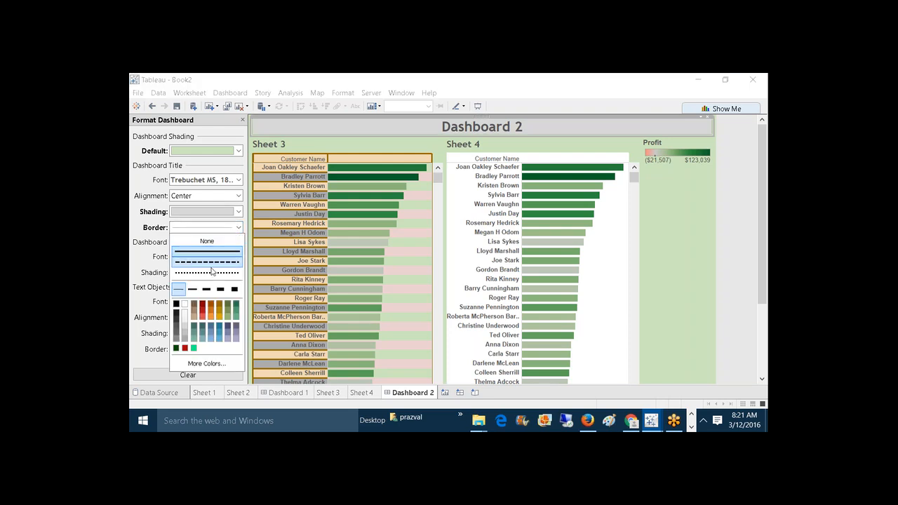
click(193, 288)
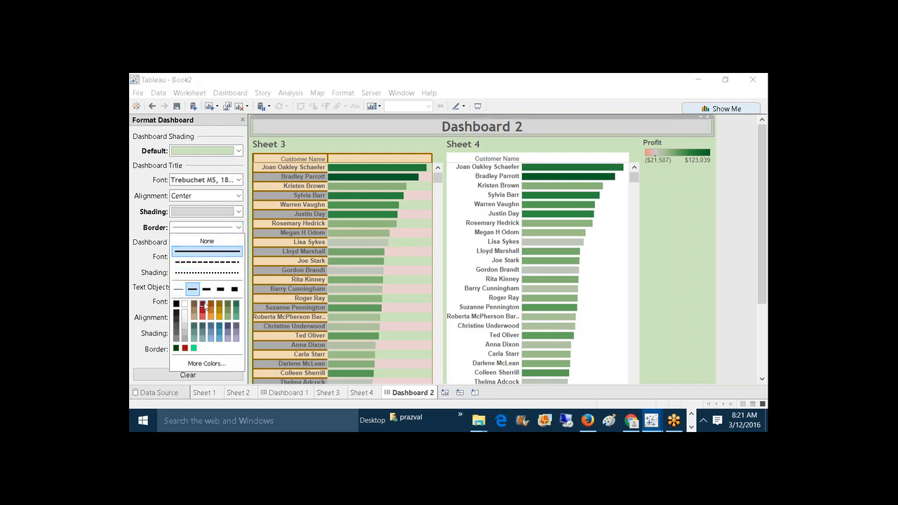
click(202, 306)
click(132, 236)
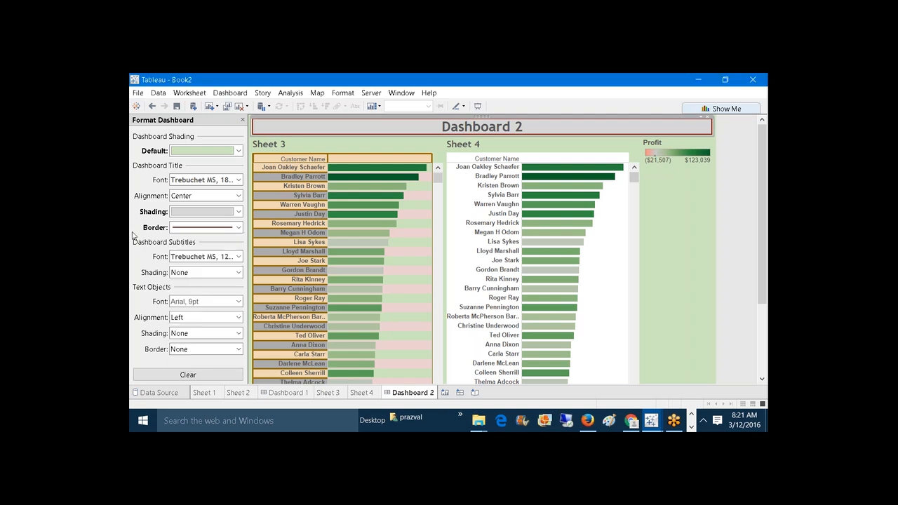
- Shade the dashboard subtitles light orange
click(695, 179)
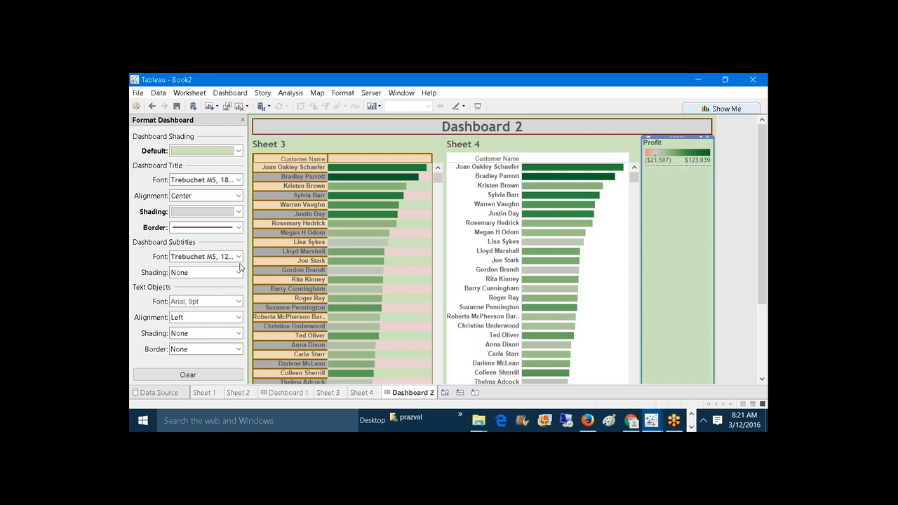
click(238, 272)
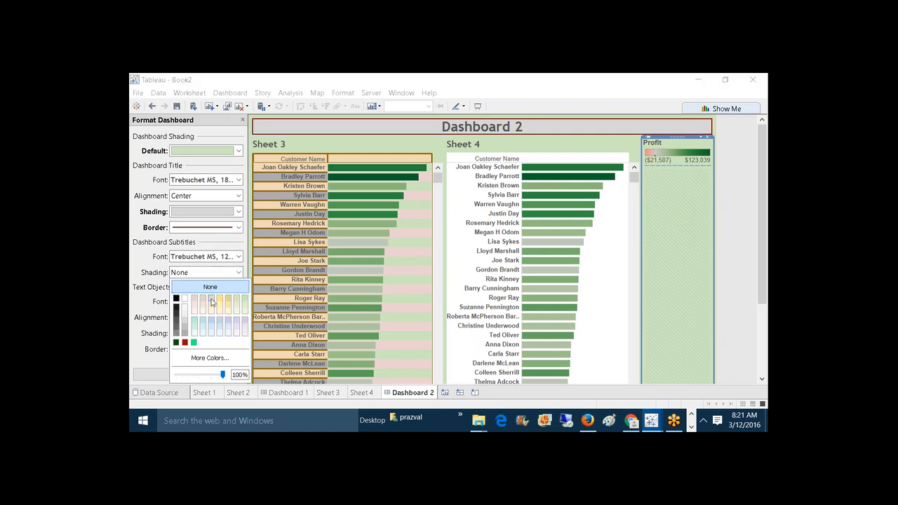
click(212, 302)
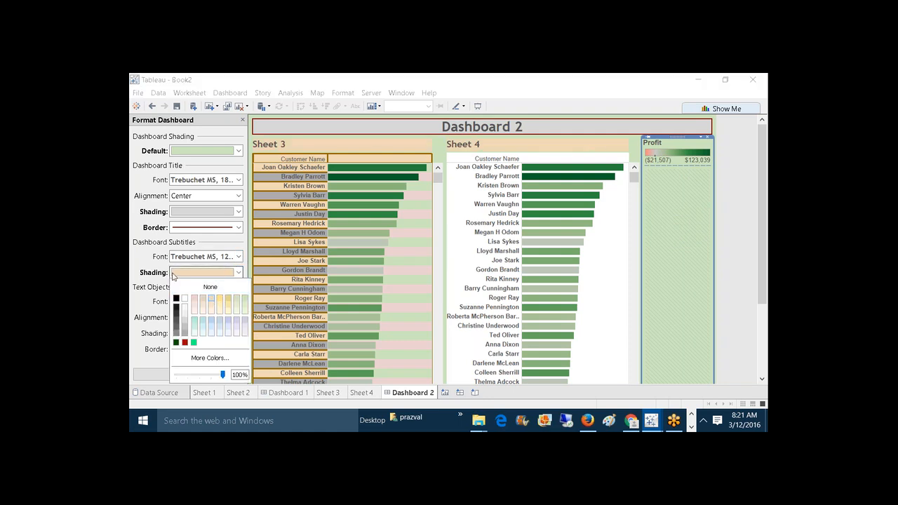
click(303, 147)
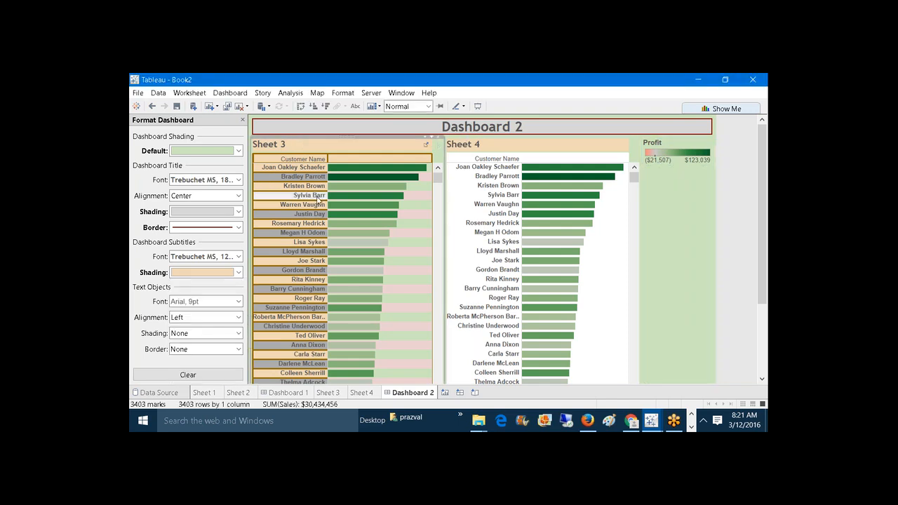
- Set the dashboard subtitles' shading to light pink and their font to Berlin Sans FB
click(238, 273)
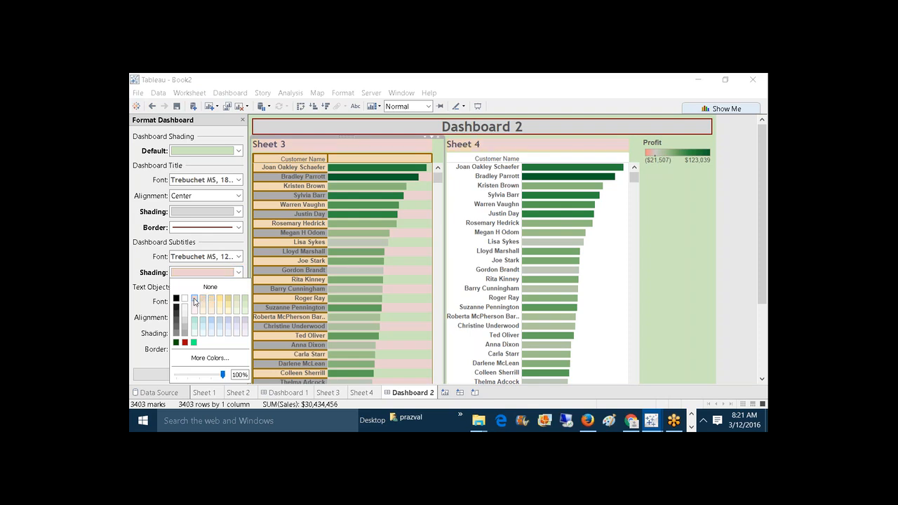
click(137, 269)
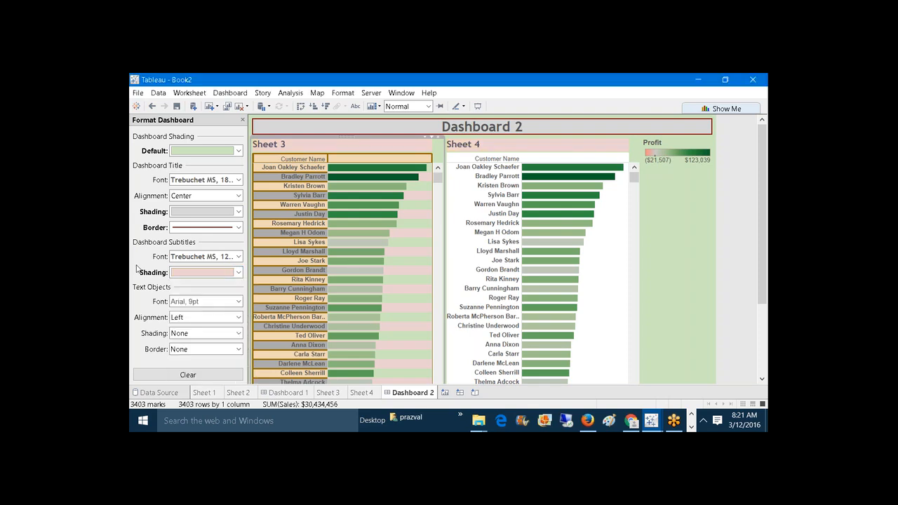
click(237, 257)
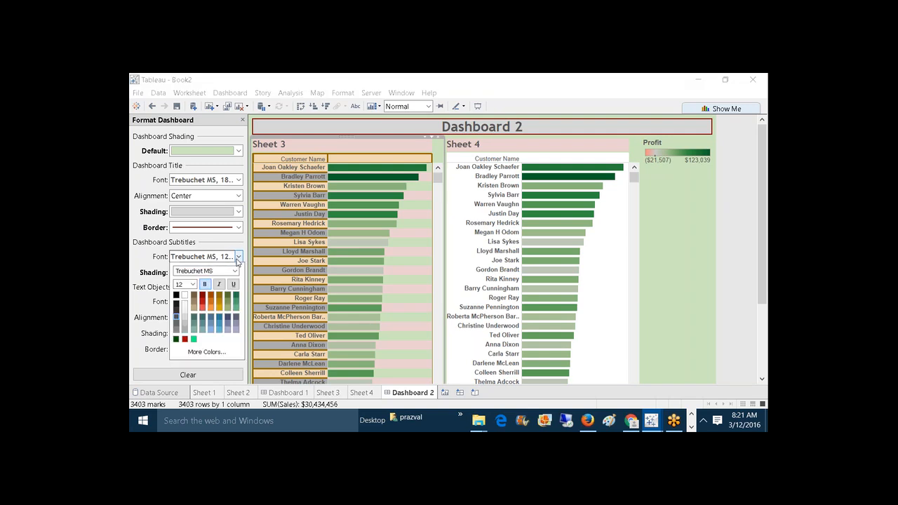
click(236, 271)
scroll(215, 256, down, 1)
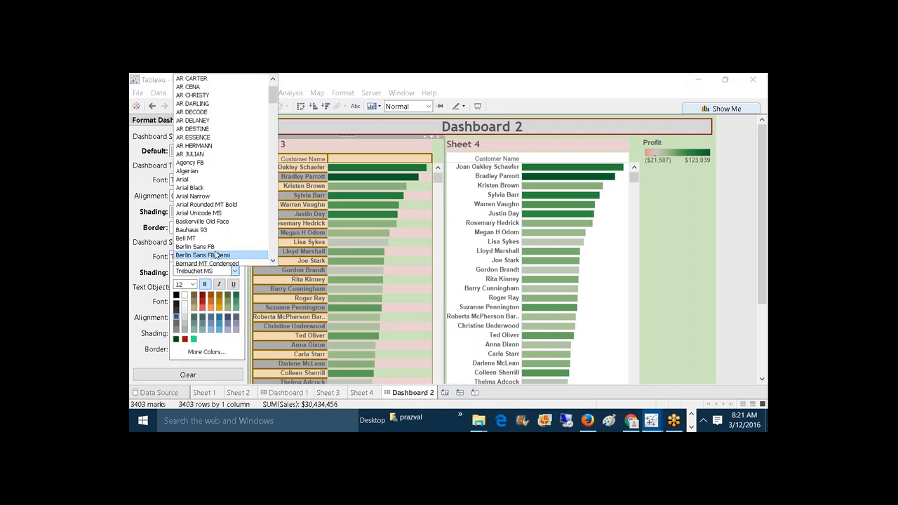
click(205, 247)
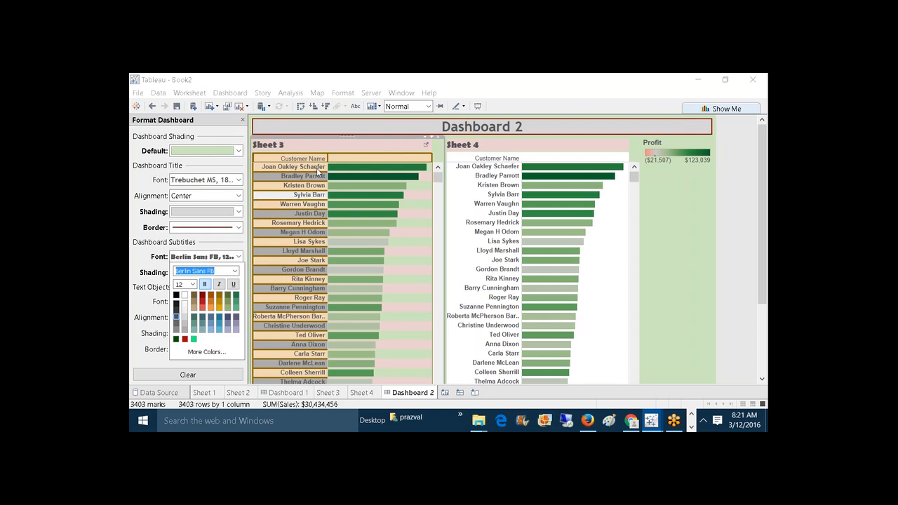
click(305, 146)
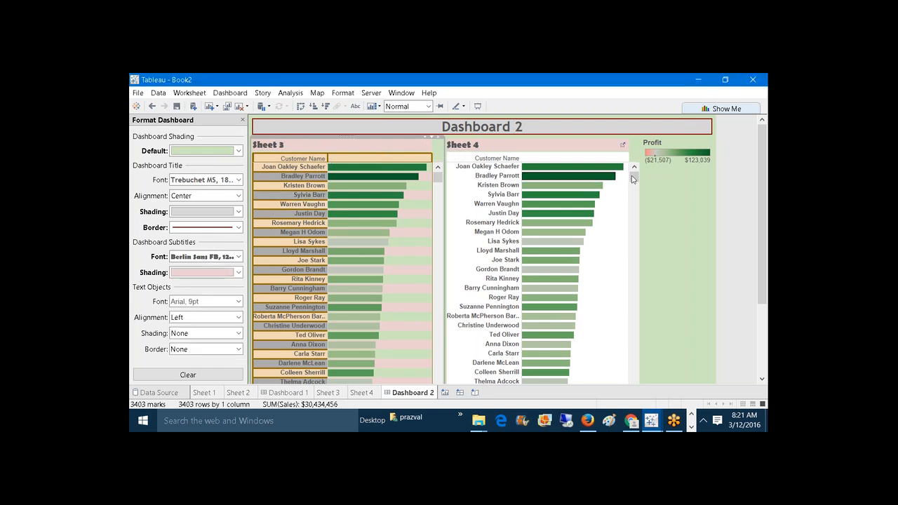
- Close the dashboard formatting and place a floating text object reading TEST over Sheet 3's title band
scroll(766, 175, down, 1)
scroll(767, 175, down, 5)
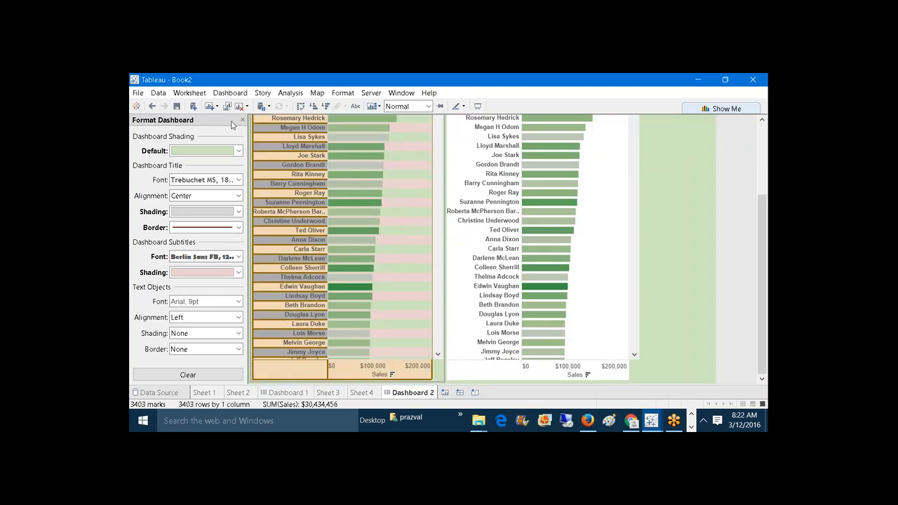
click(243, 120)
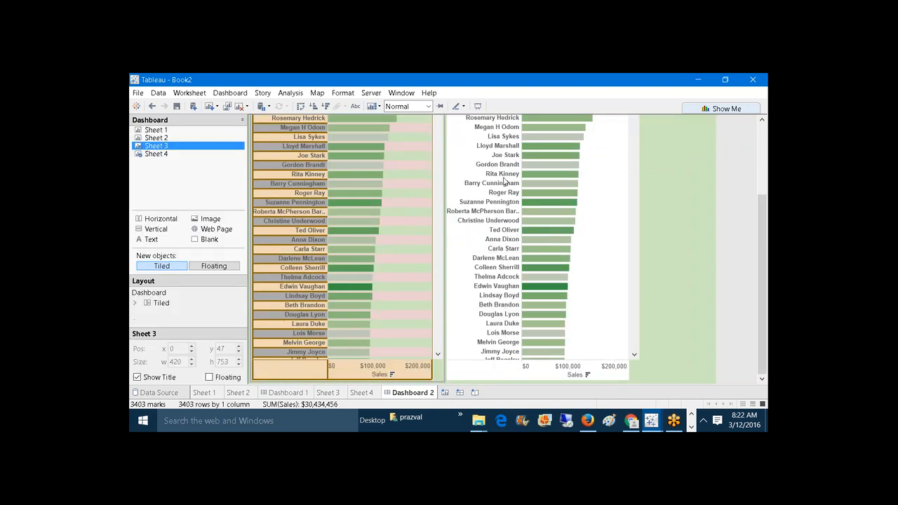
click(763, 196)
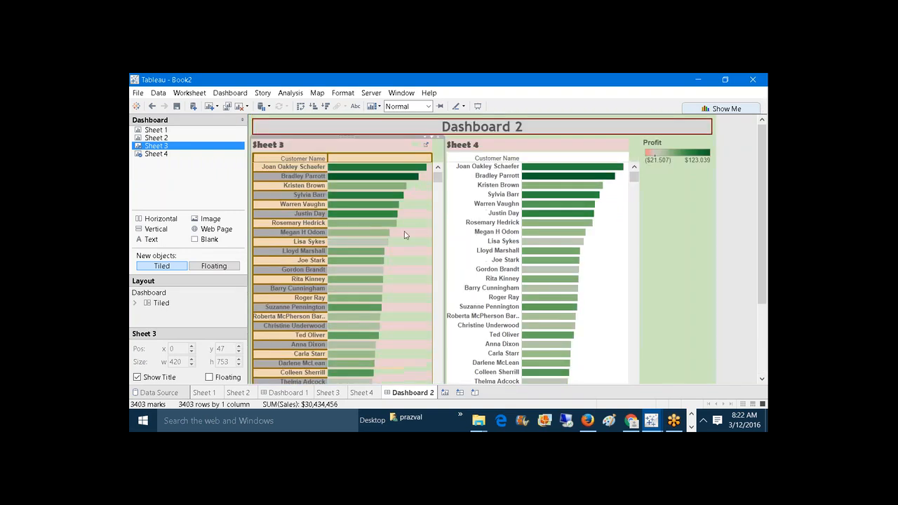
click(151, 239)
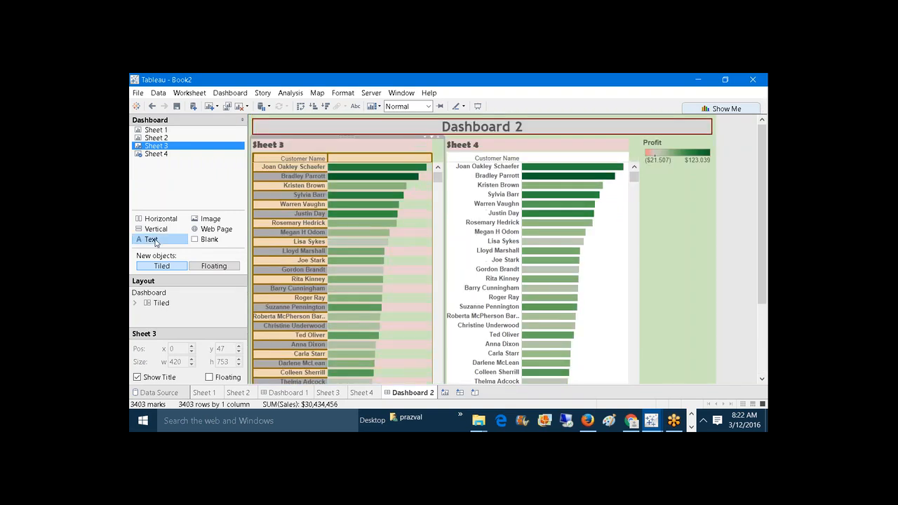
click(214, 265)
drag(152, 239, 321, 142)
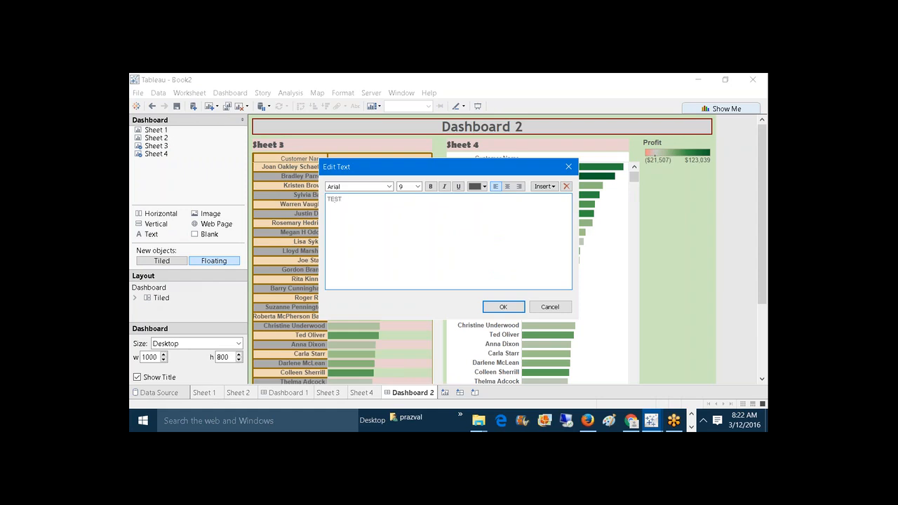
click(502, 307)
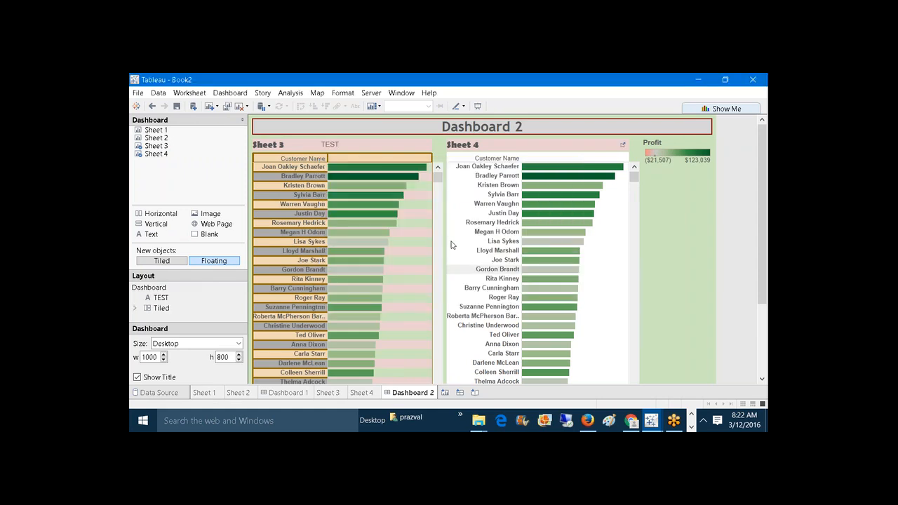
- Narrow the floating TEST text object from its left edge to about 75 wide, with its x position at about 228
click(335, 147)
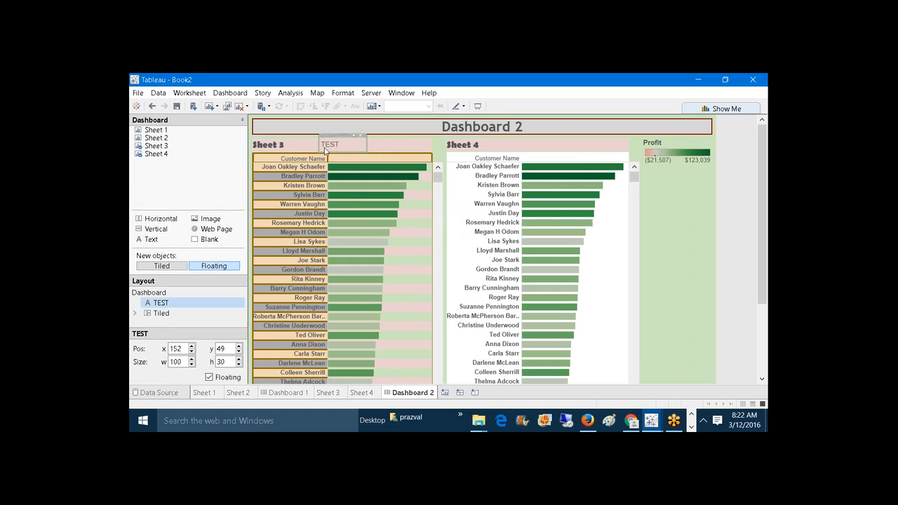
drag(319, 143, 391, 139)
click(399, 143)
click(377, 146)
- Reopen the dashboard formatting and shade the text objects light teal
click(233, 93)
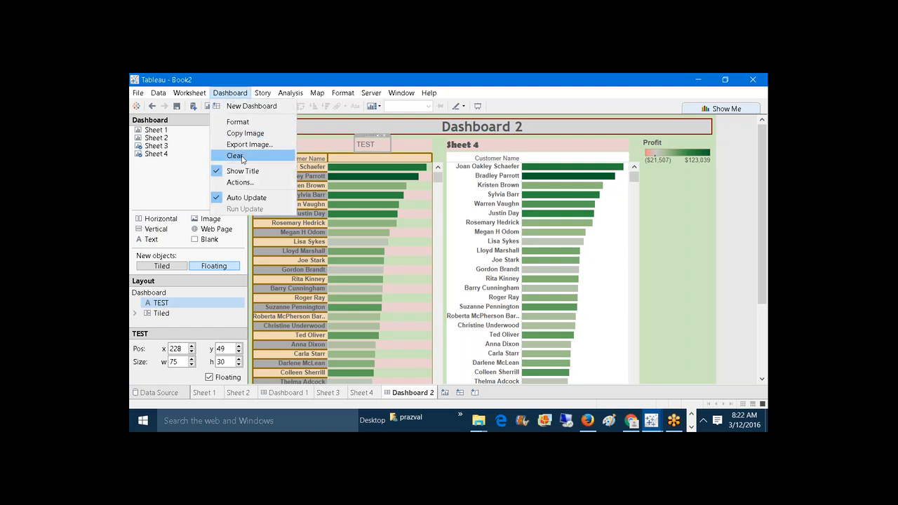
click(232, 122)
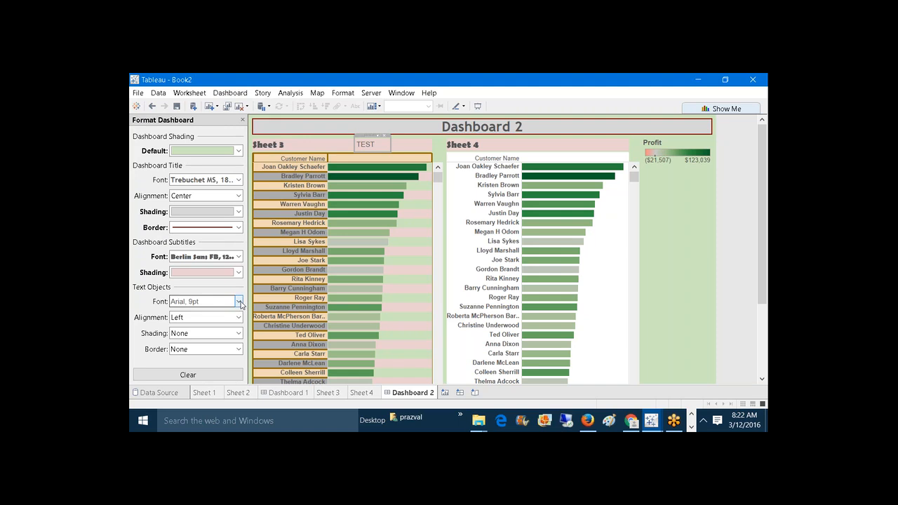
click(240, 334)
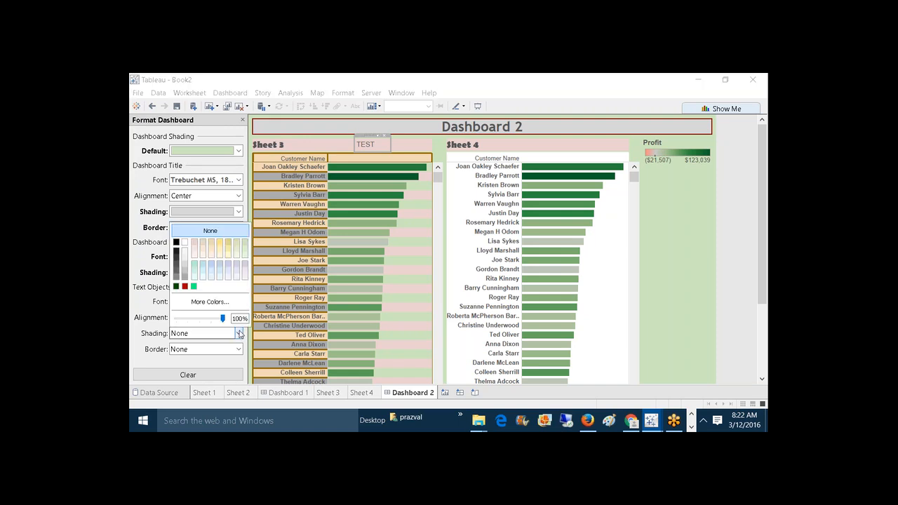
click(193, 269)
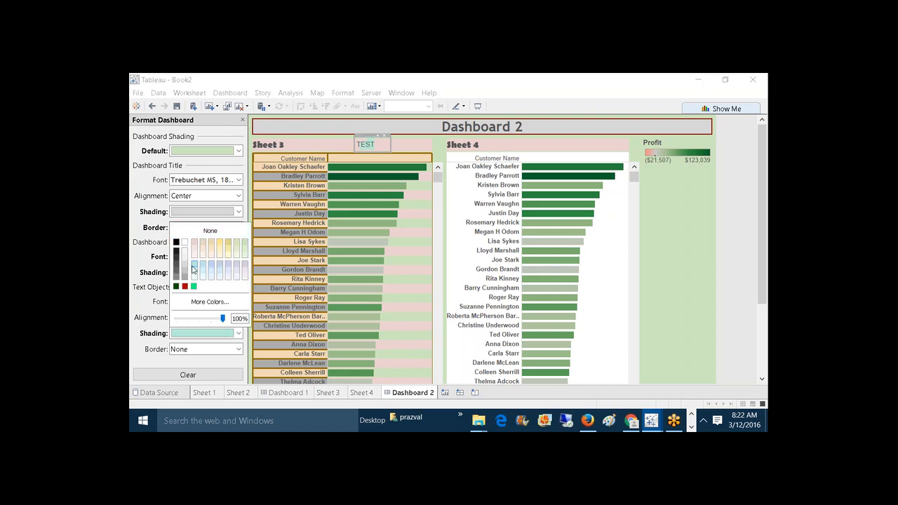
- Give the dashboard's text objects a solid border of the fourth thickness
click(238, 348)
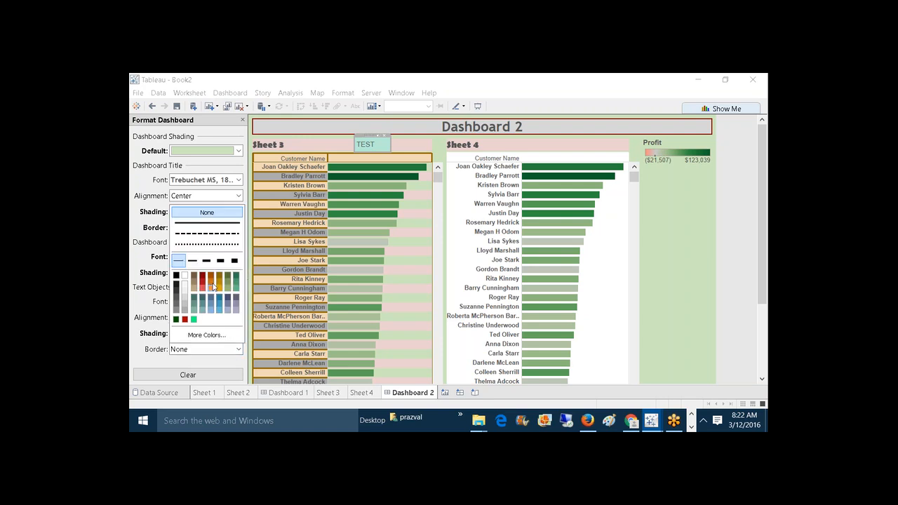
click(221, 261)
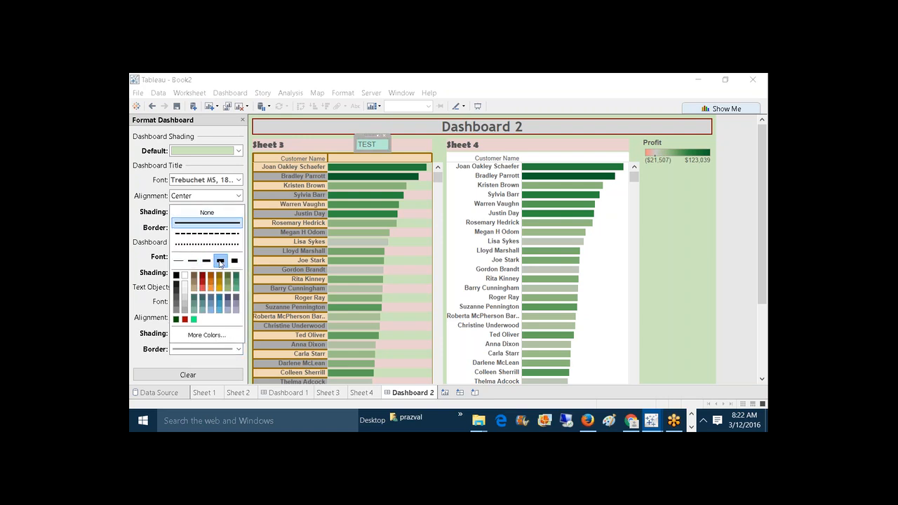
click(409, 146)
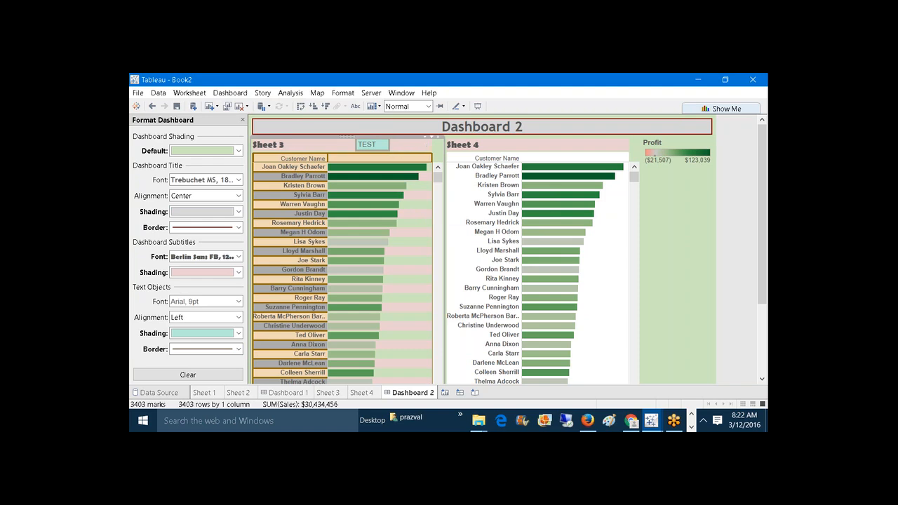
- Close the dashboard formatting, then switch to the b27_dashboards workbook and maximize its window
click(262, 92)
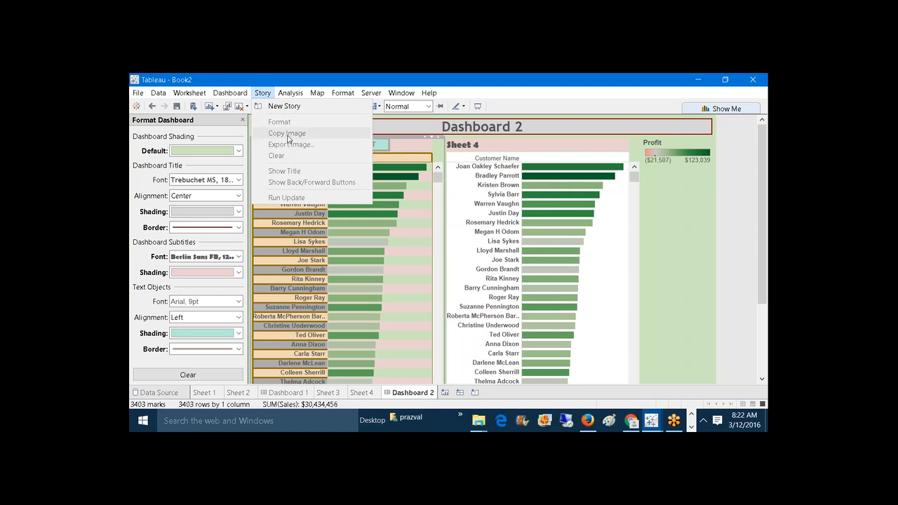
click(243, 120)
click(243, 119)
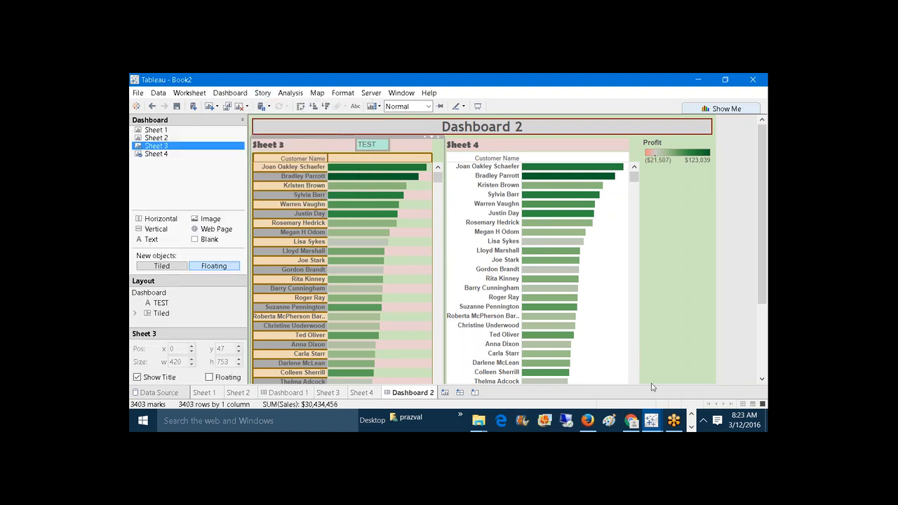
mouse_move(651, 420)
click(718, 381)
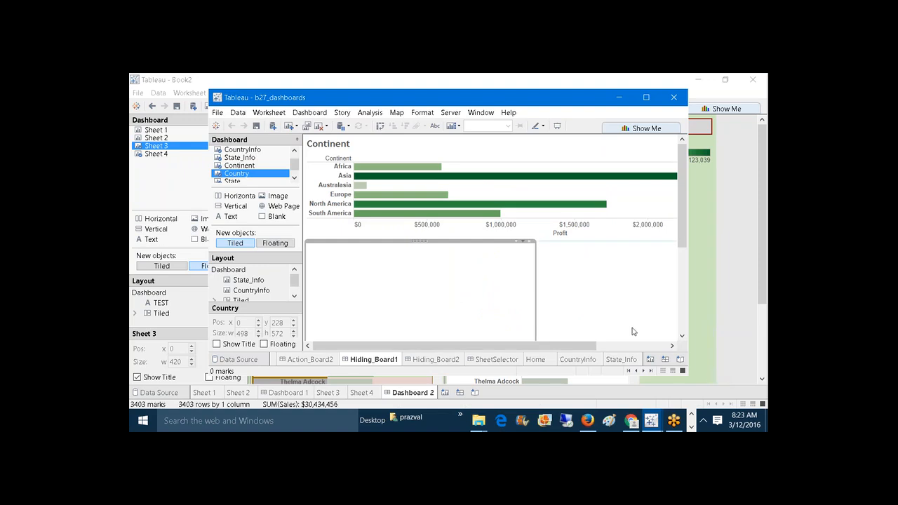
click(645, 98)
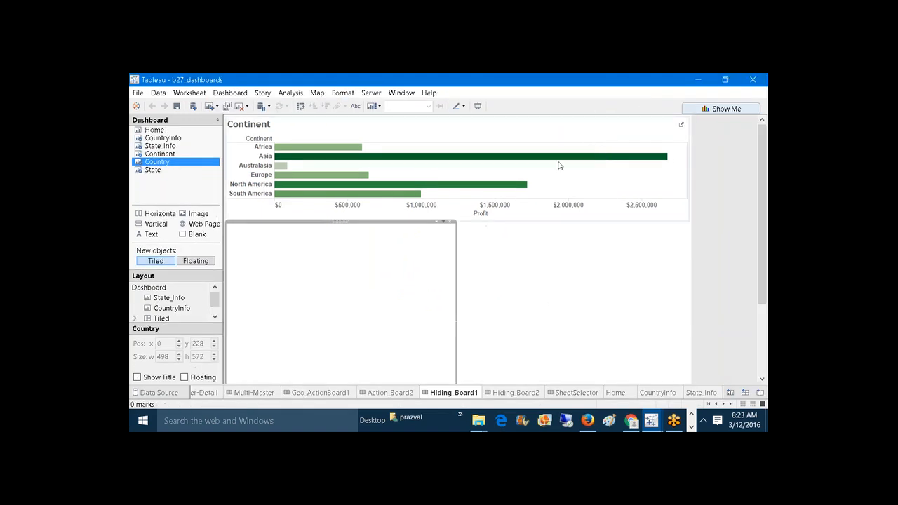
- Look through the Action_Board2, Geo_ActionBoard1 and Multi-Master dashboards
click(390, 393)
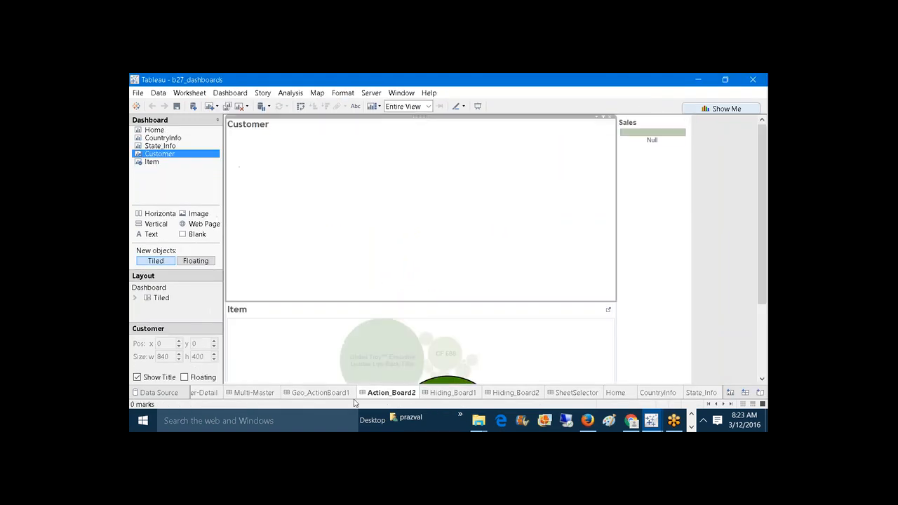
click(327, 395)
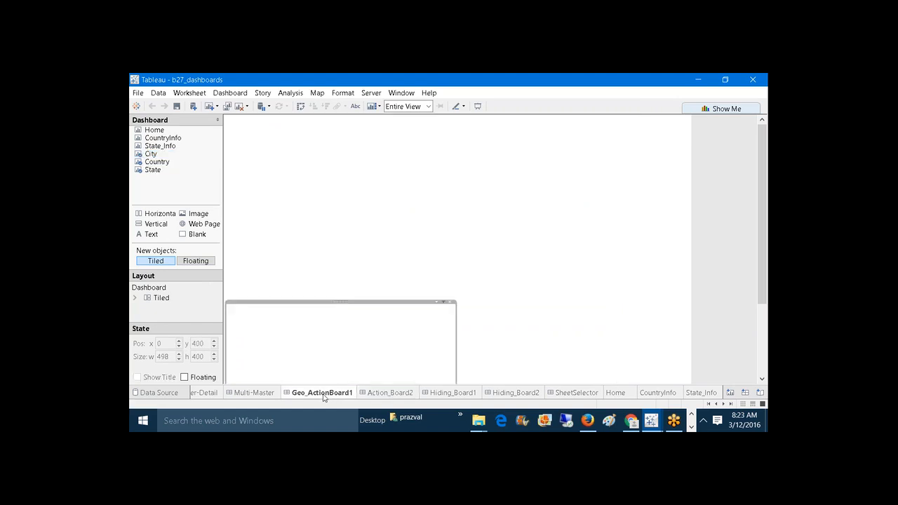
click(254, 392)
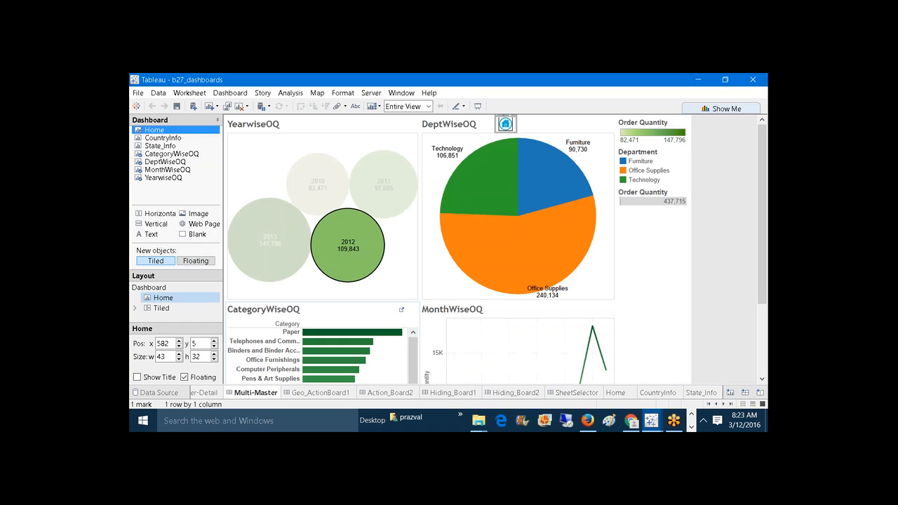
- Go to the Index dashboard and open its dashboard formatting
click(709, 405)
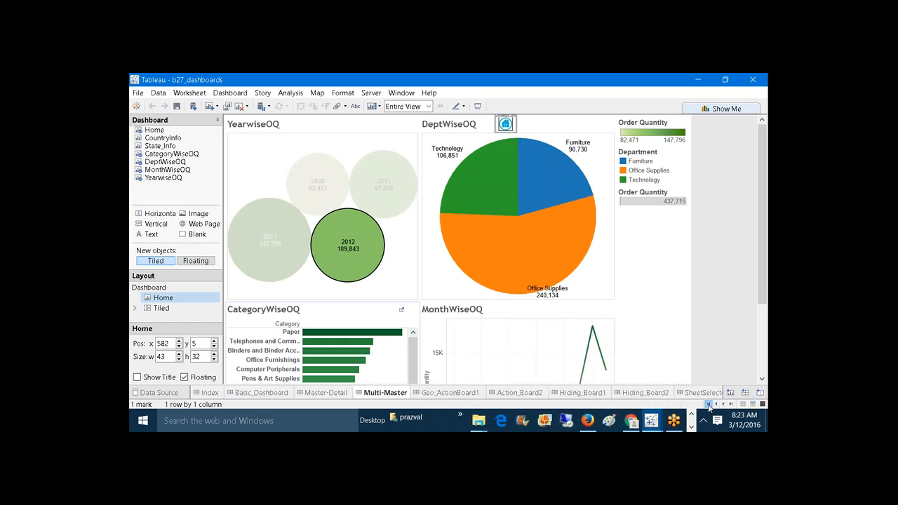
click(205, 394)
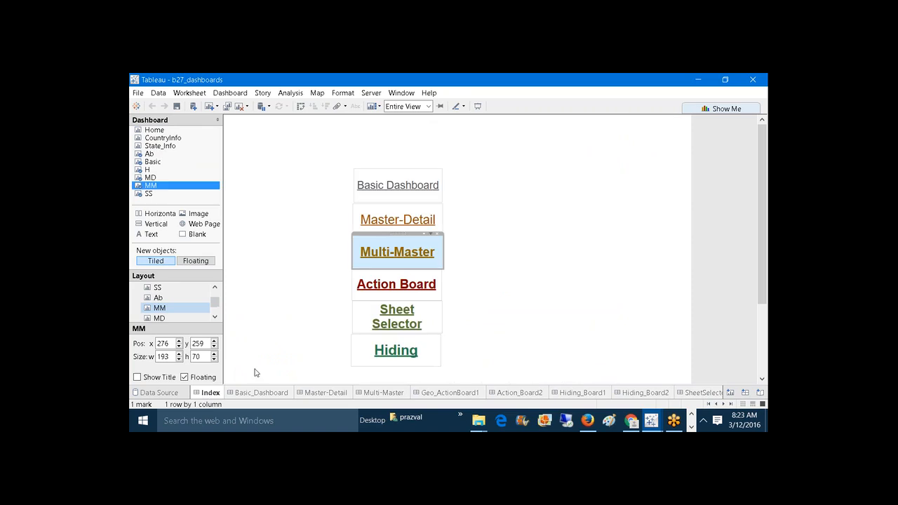
click(524, 293)
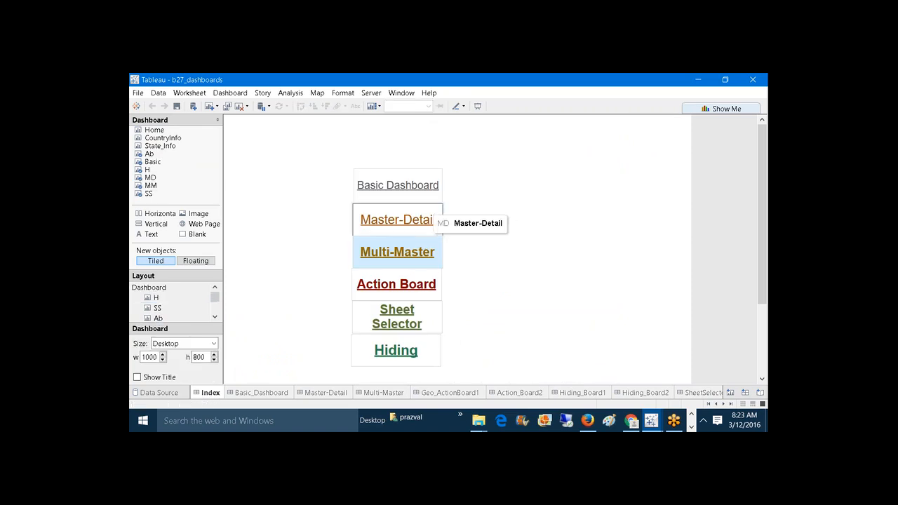
click(230, 93)
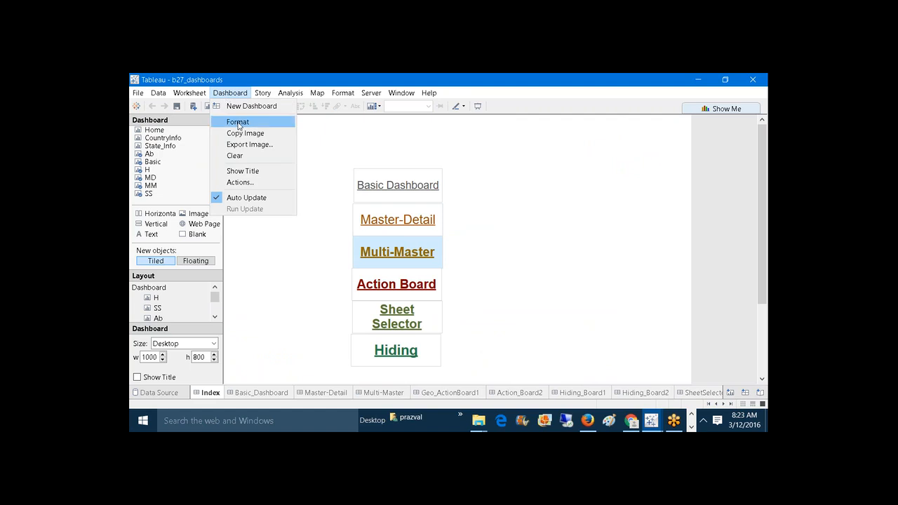
click(238, 122)
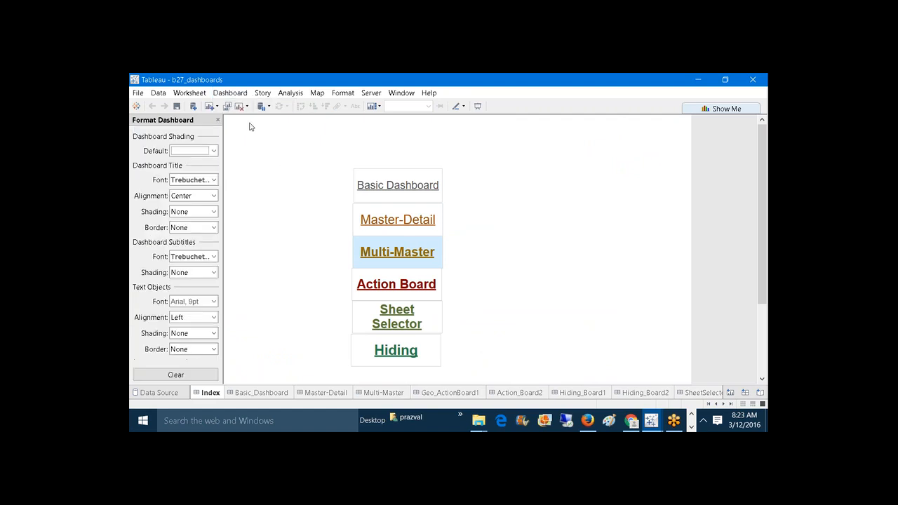
- Shade the Index dashboard's background medium gray, using the lightest swatch of the dark gray column
click(215, 151)
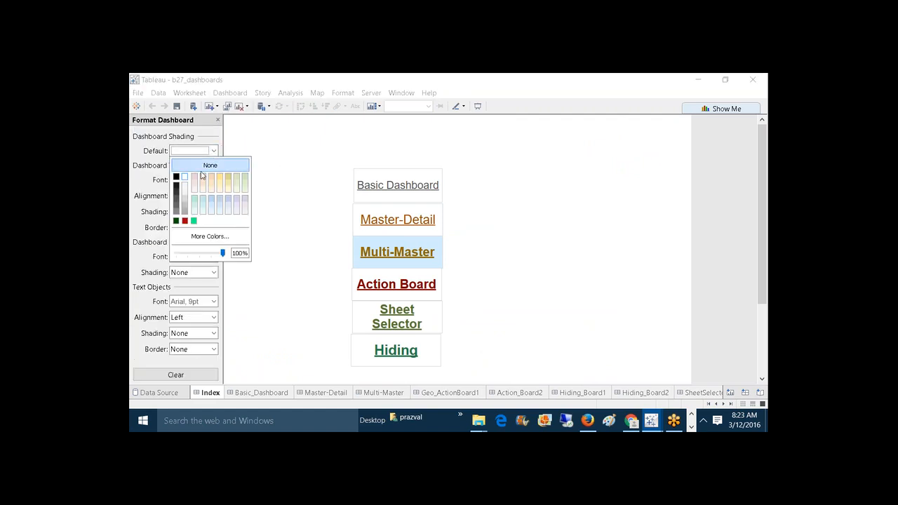
click(176, 199)
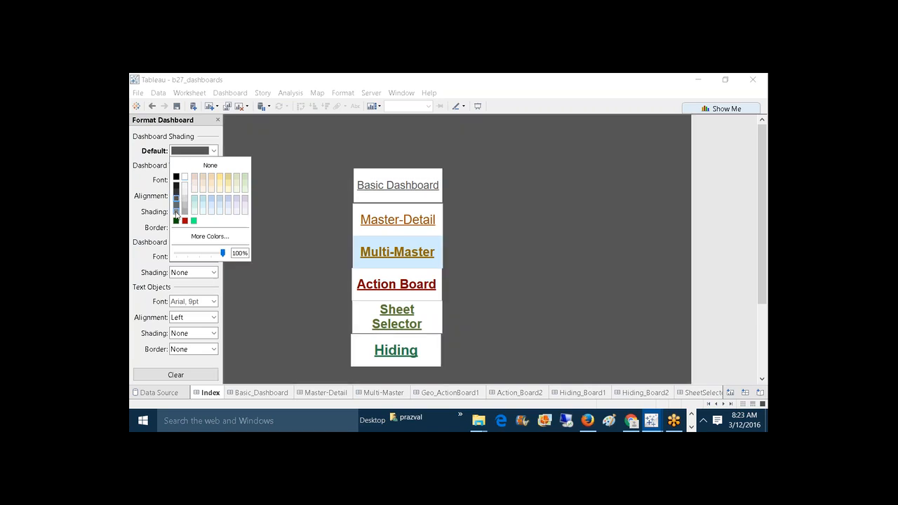
click(175, 213)
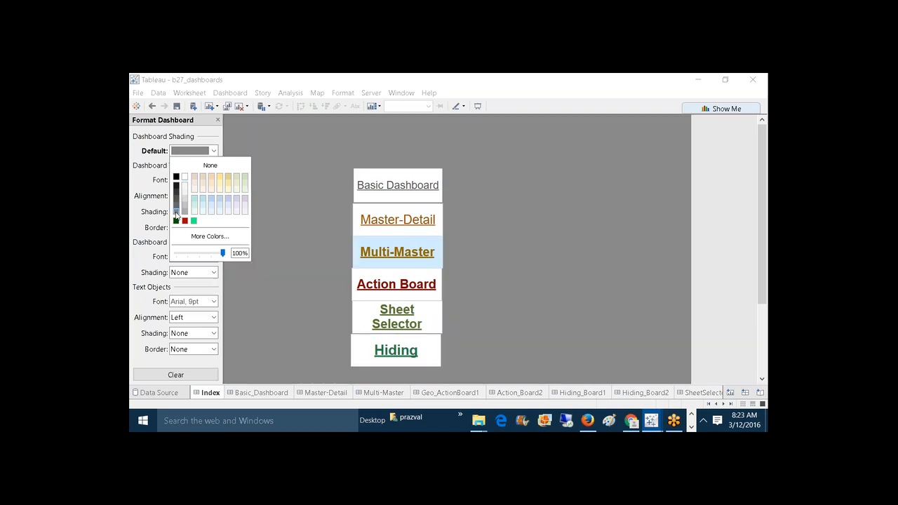
click(280, 238)
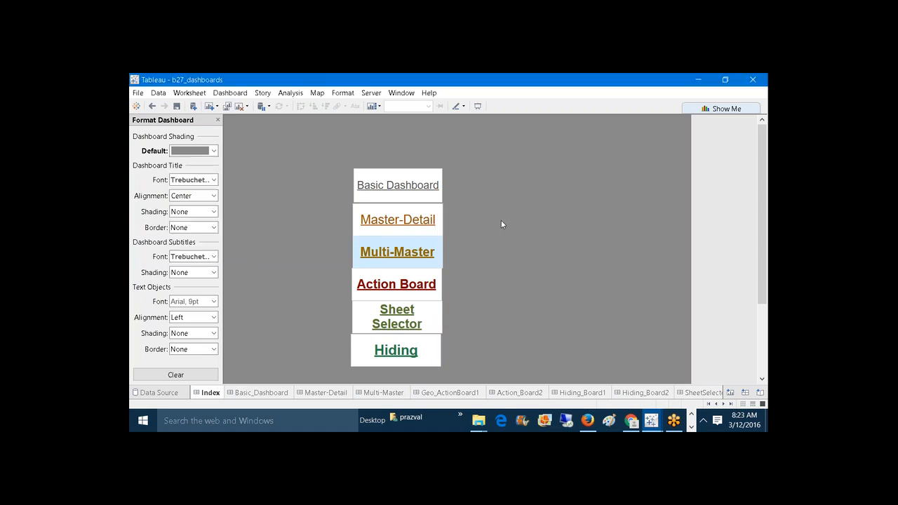
- Widen the Hiding and Action Board link sheets slightly toward the stack's right edge, then close the dashboard formatting
click(427, 348)
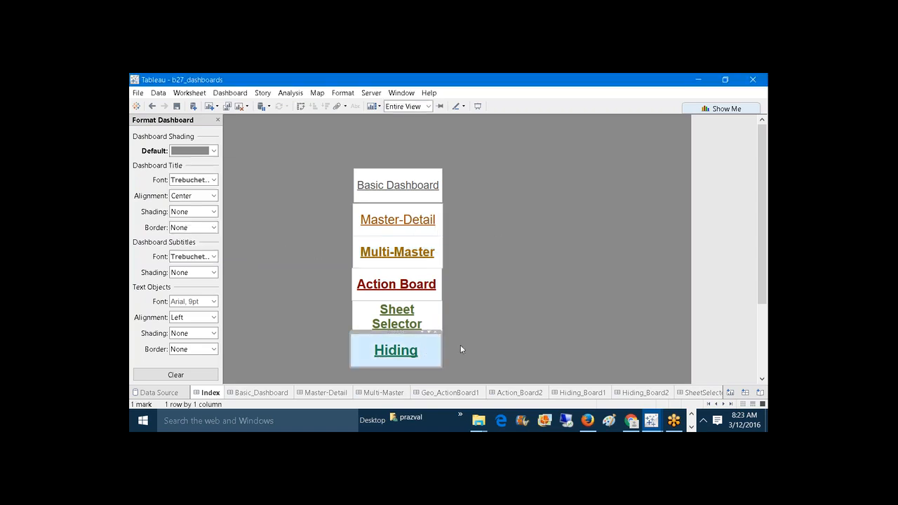
drag(442, 352, 443, 352)
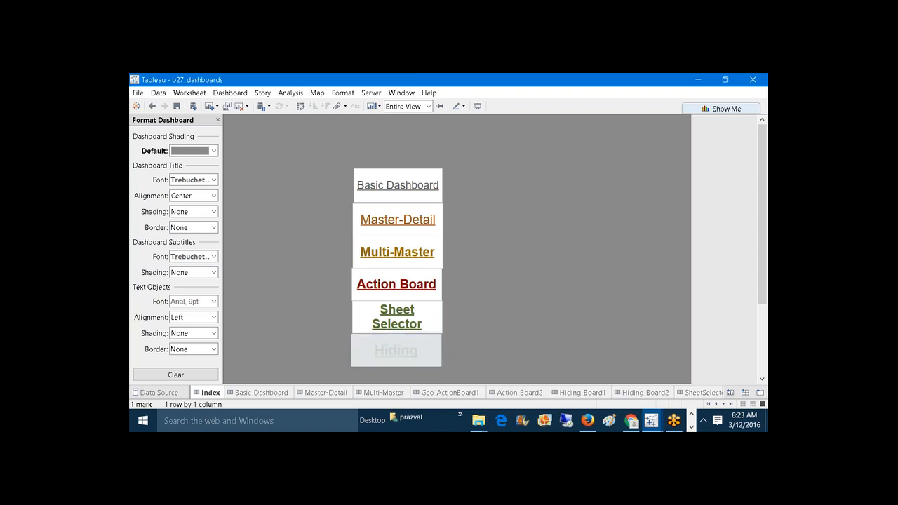
click(475, 325)
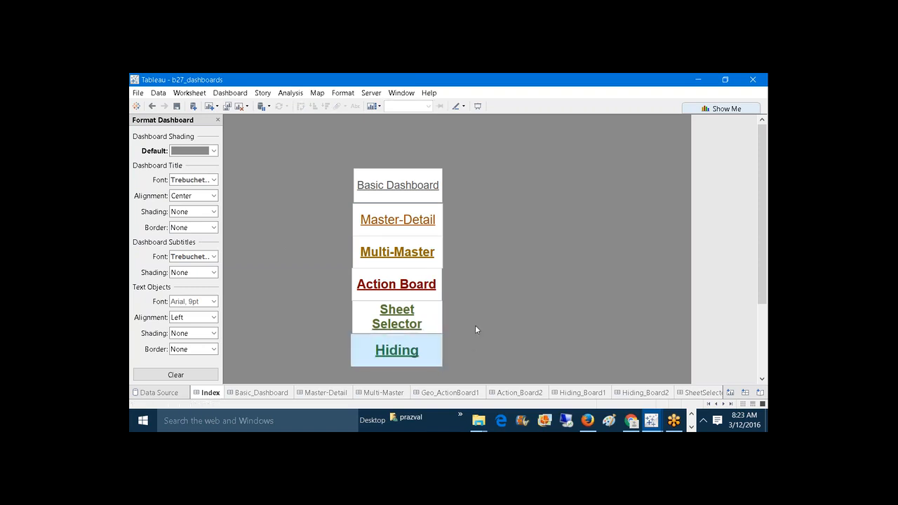
click(443, 283)
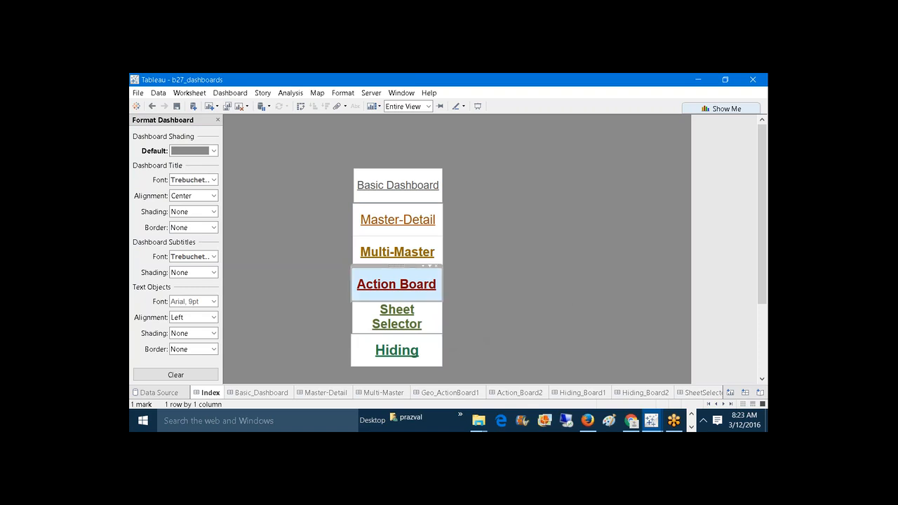
click(443, 283)
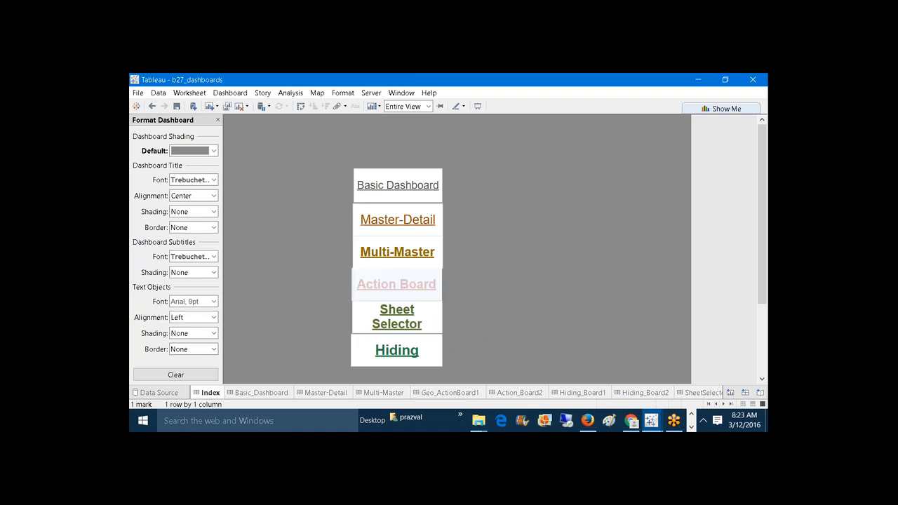
click(472, 280)
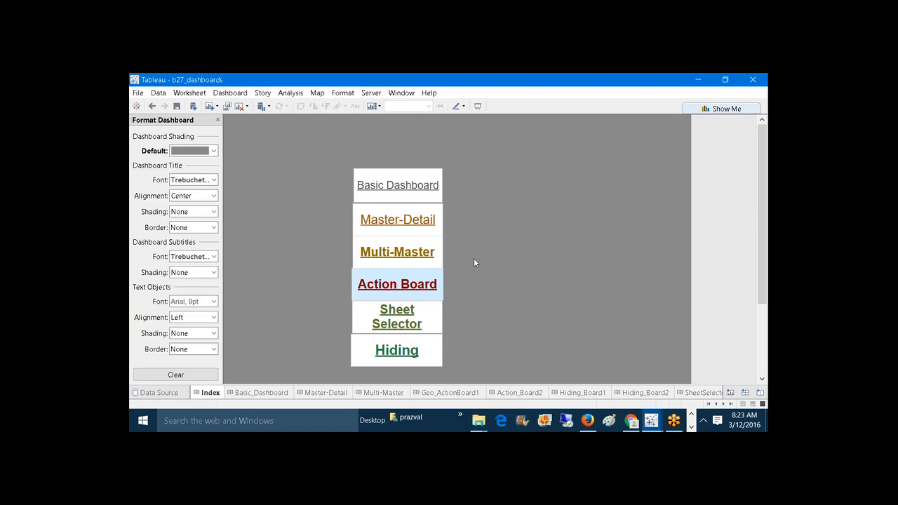
click(217, 120)
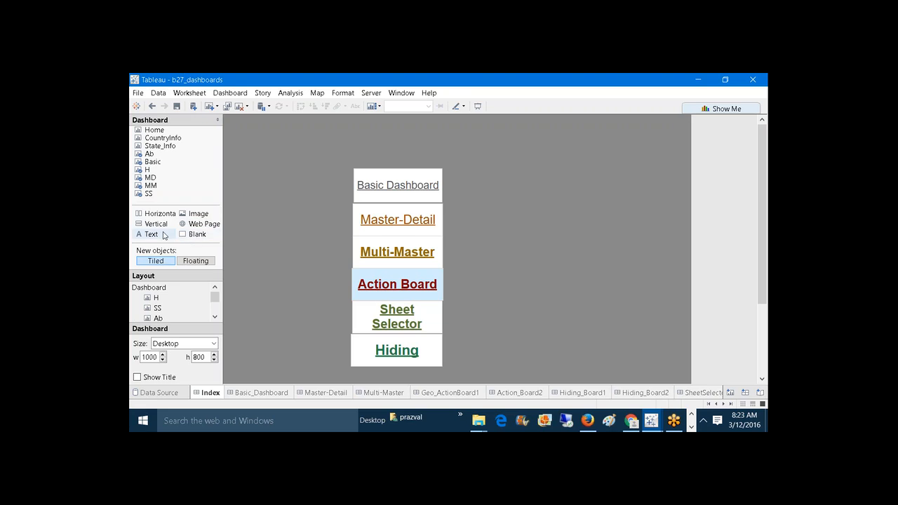
- Place a floating vertical container over the stack of link sheets and resize it to 192 by 427
click(196, 260)
drag(148, 228, 352, 168)
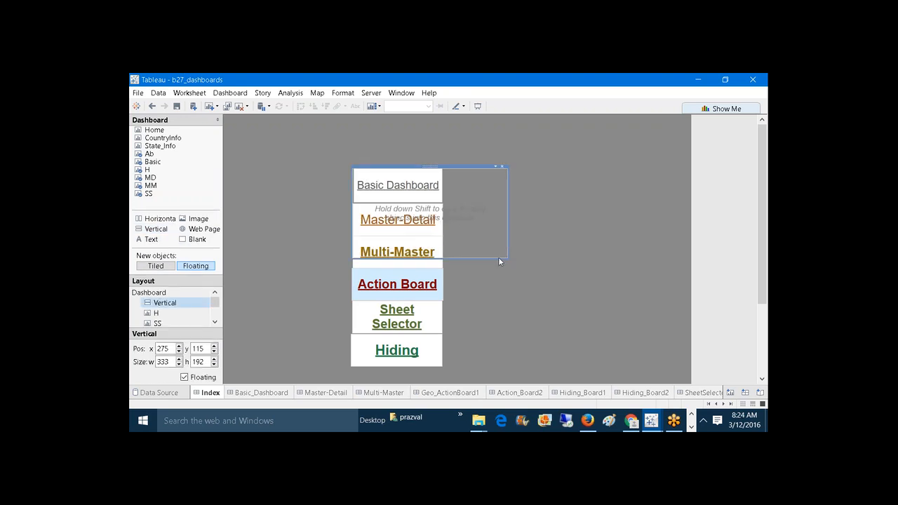
drag(499, 258, 469, 367)
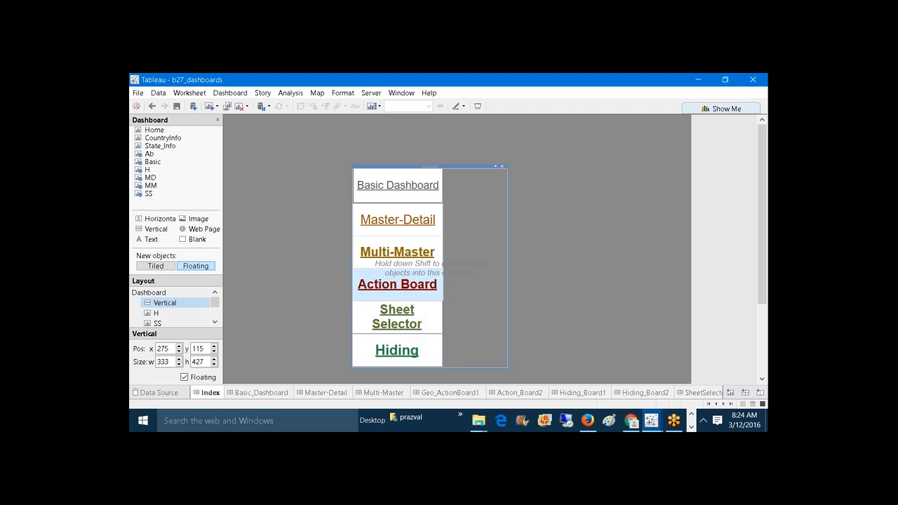
drag(507, 317, 442, 314)
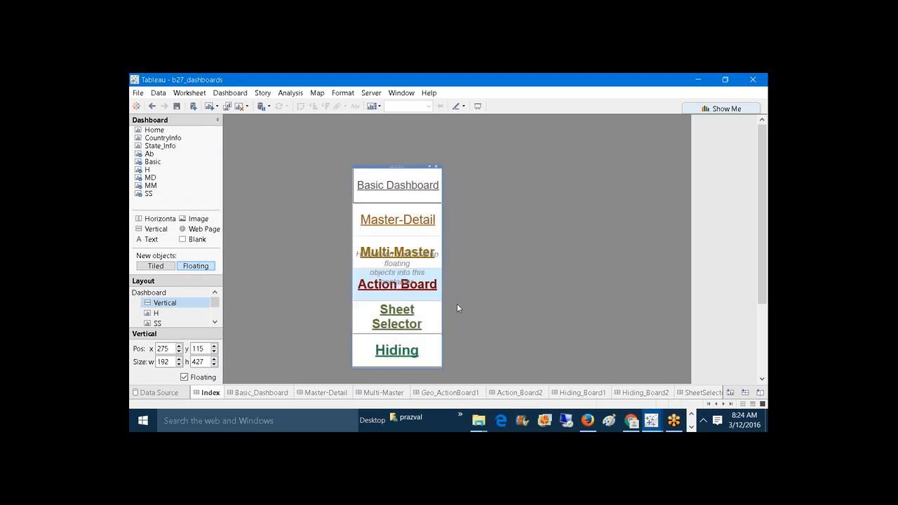
click(513, 285)
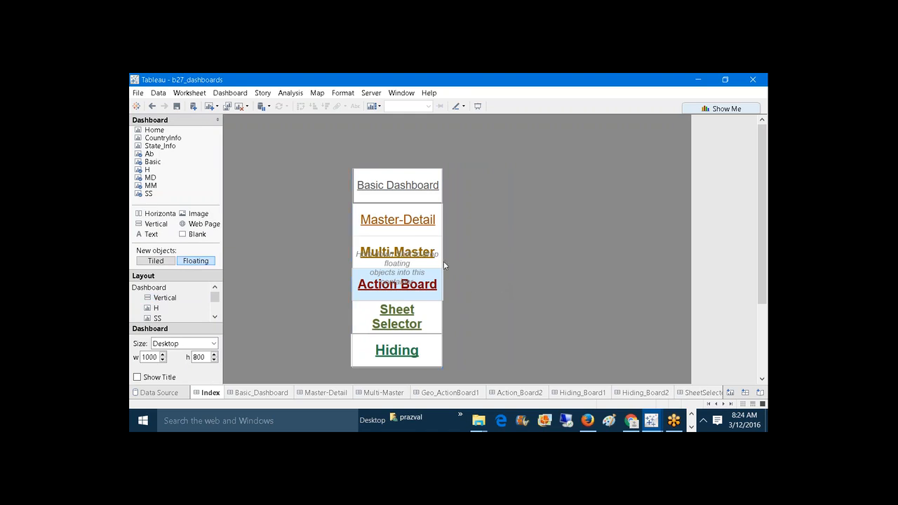
- Extend both sides of the vertical container to a width of 201, with its x position at 270
click(442, 263)
click(519, 271)
click(442, 269)
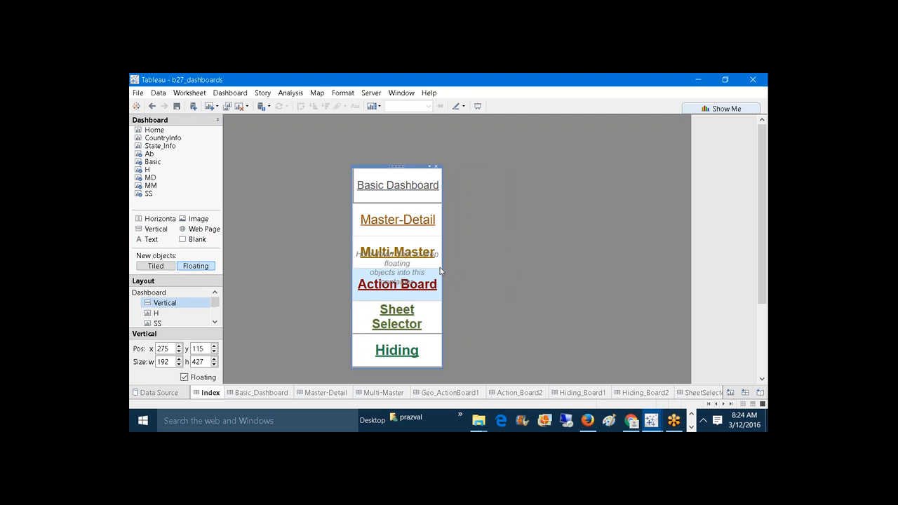
drag(442, 269, 504, 268)
click(503, 269)
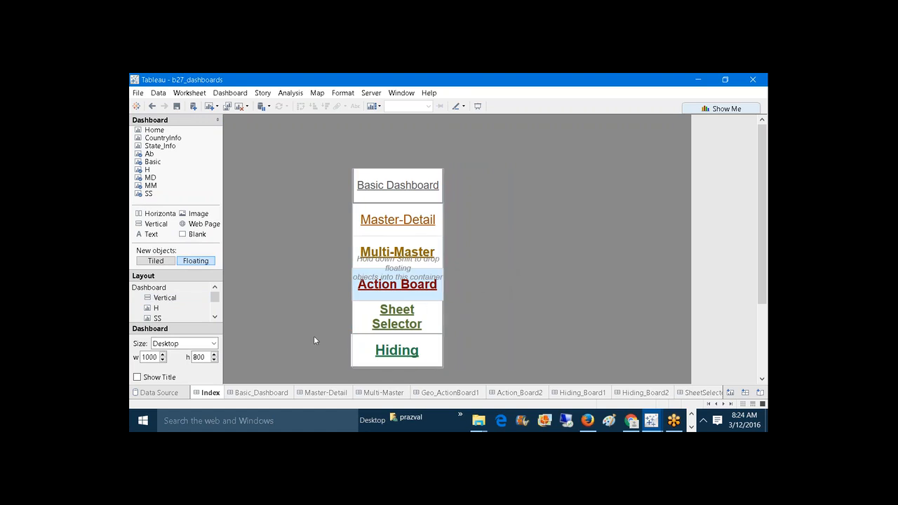
click(369, 298)
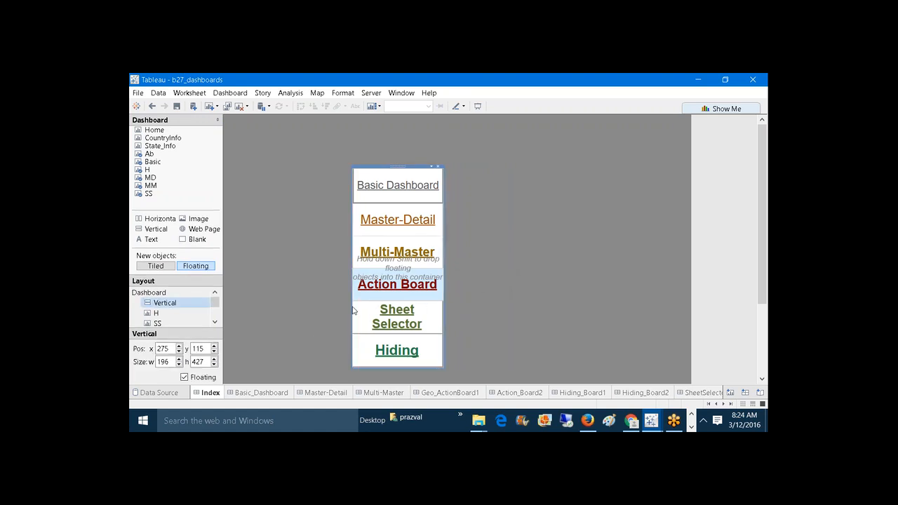
drag(352, 310, 351, 310)
click(494, 300)
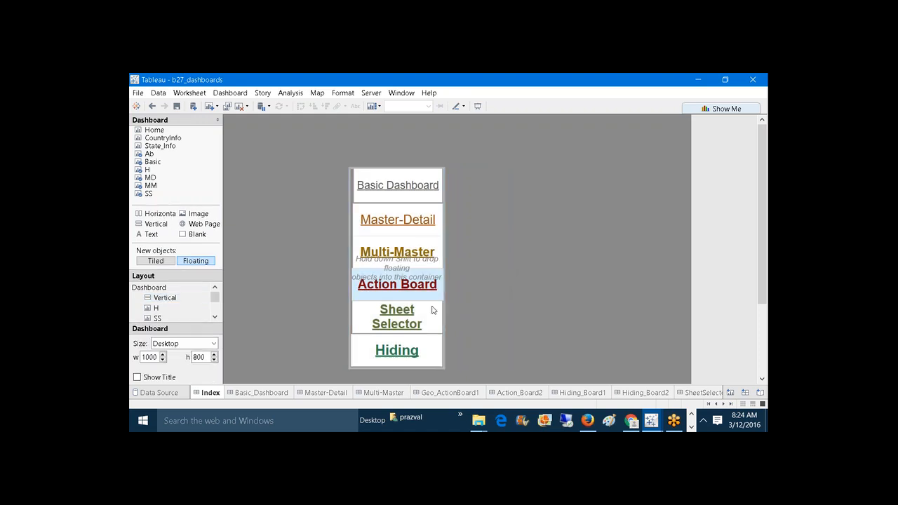
- Place a floating blank object over the link sheets, resize it to 153 by 142, and remove it
drag(190, 239, 358, 240)
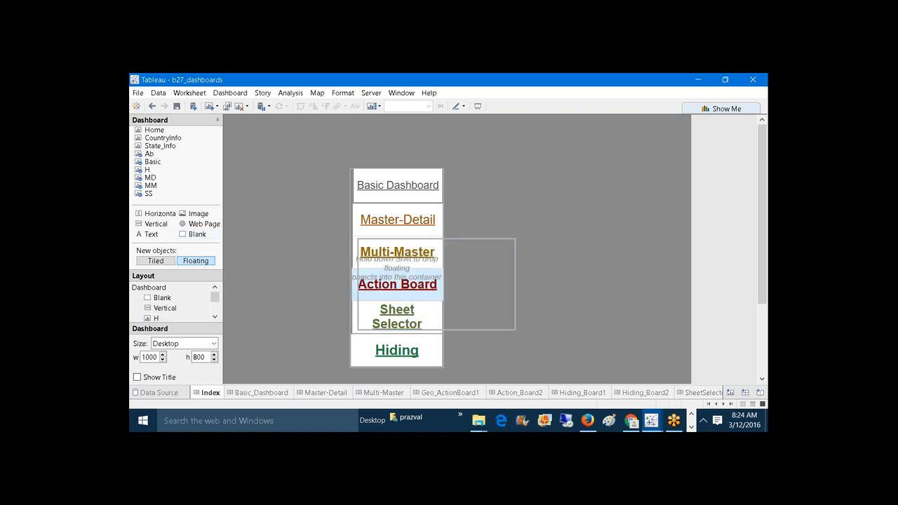
click(462, 253)
drag(516, 330, 431, 307)
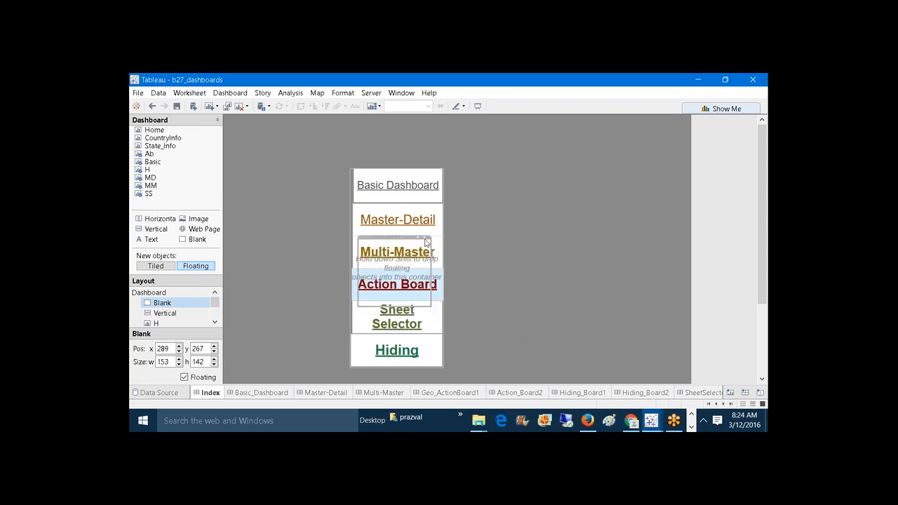
click(426, 238)
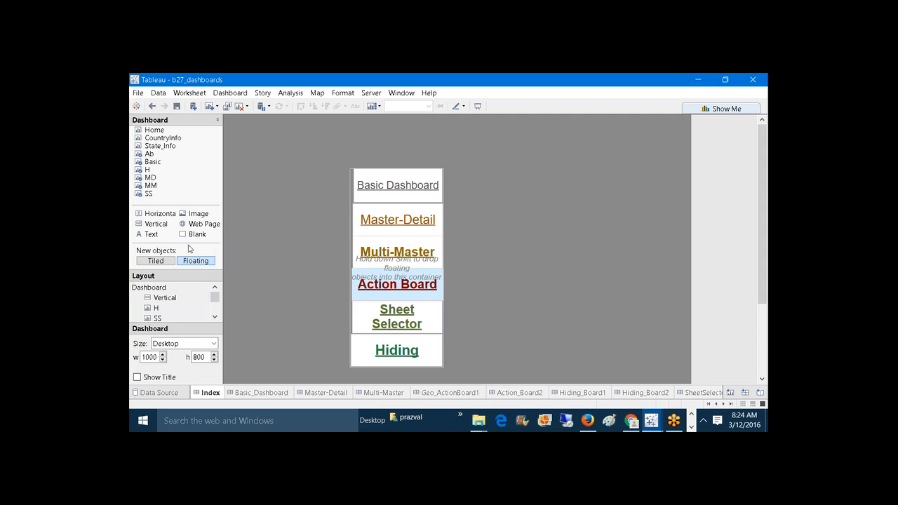
- Place another floating blank object over the link sheets, then remove both it and the vertical container
drag(186, 240, 376, 257)
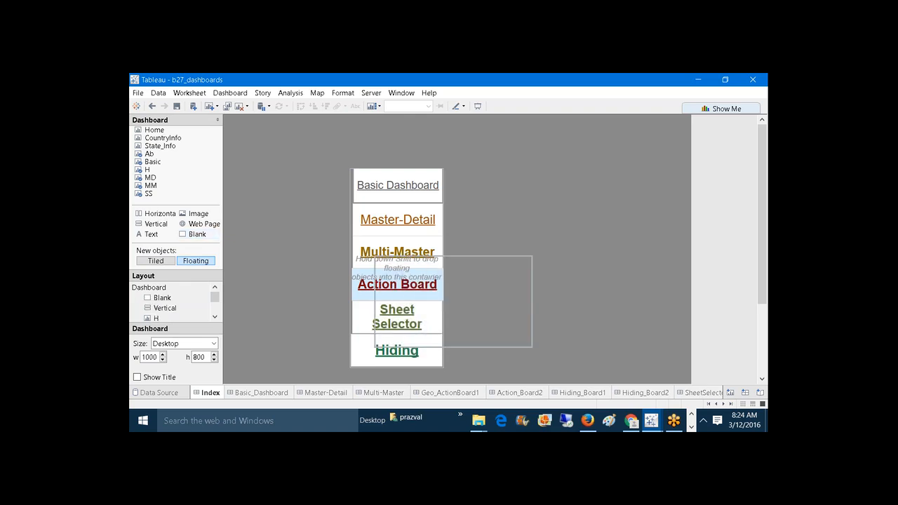
click(484, 280)
click(528, 255)
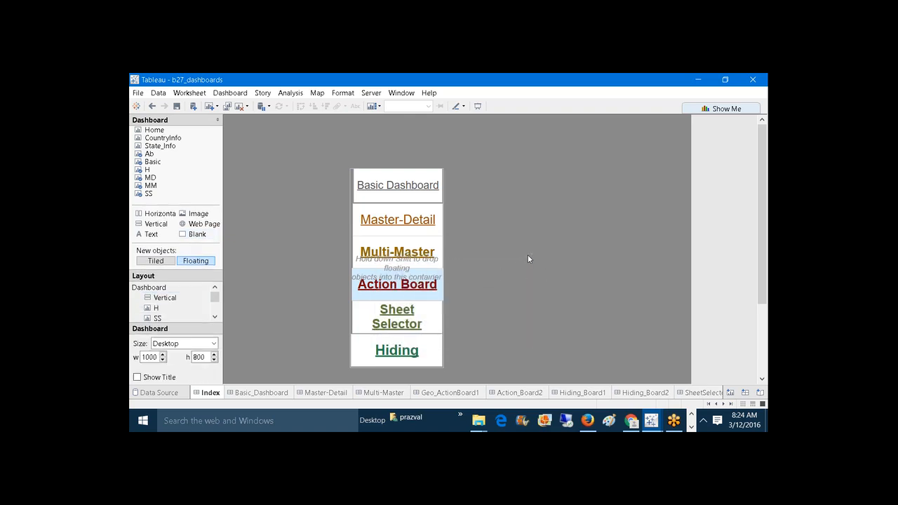
click(397, 260)
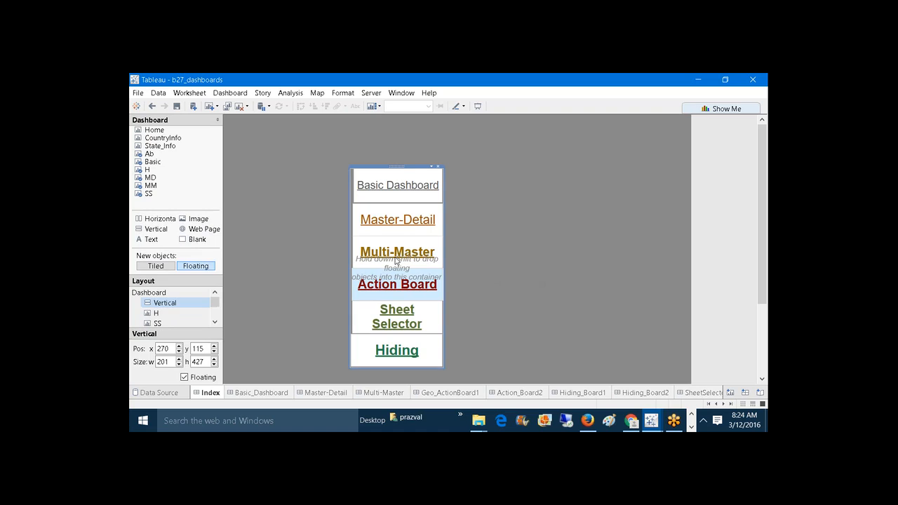
click(438, 169)
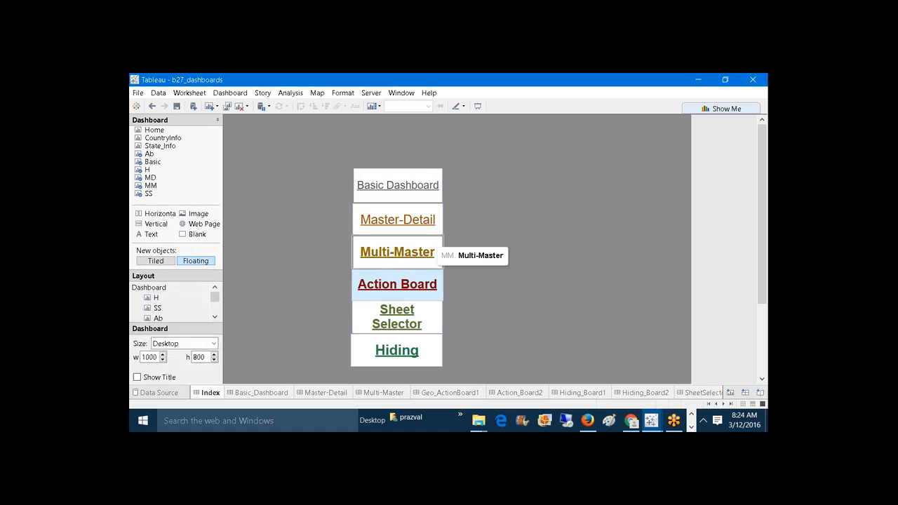
- Follow the Multi-Master link, select the Office Supplies slice in the DeptWiseOQ pie, and return to the Index dashboard
click(433, 242)
click(491, 240)
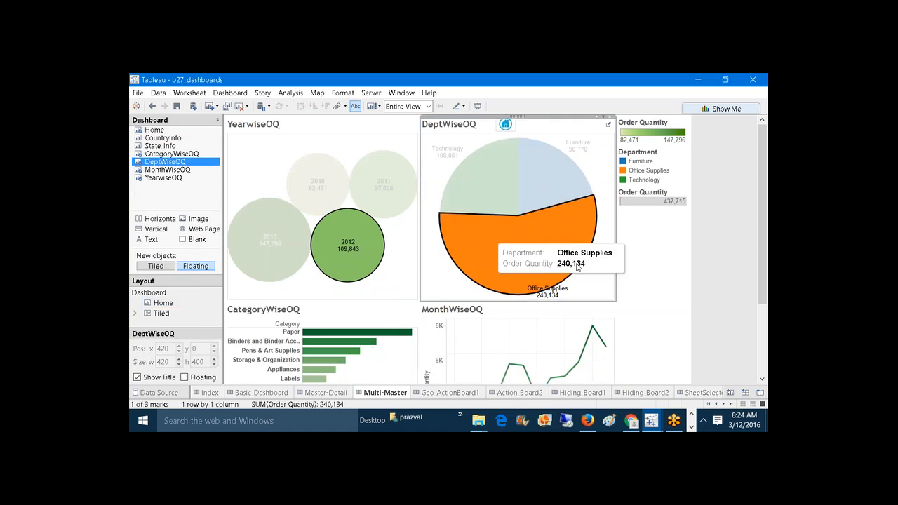
click(211, 393)
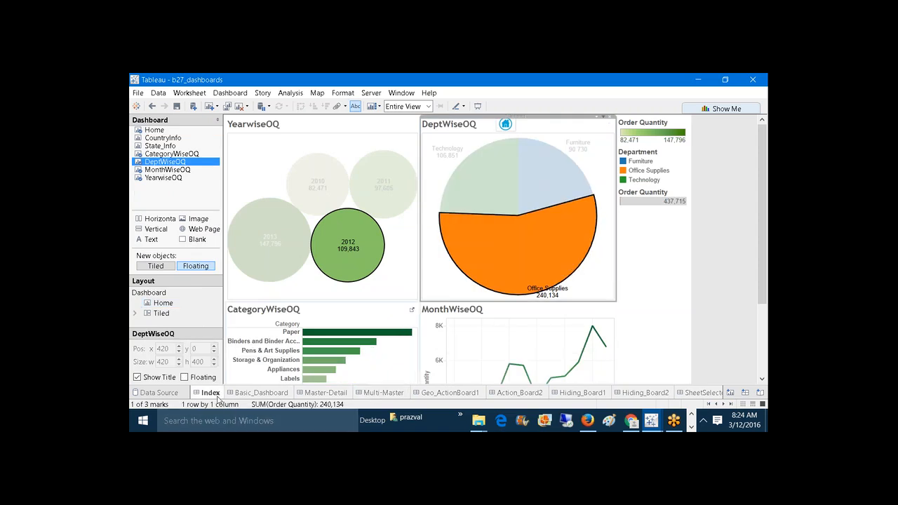
click(477, 349)
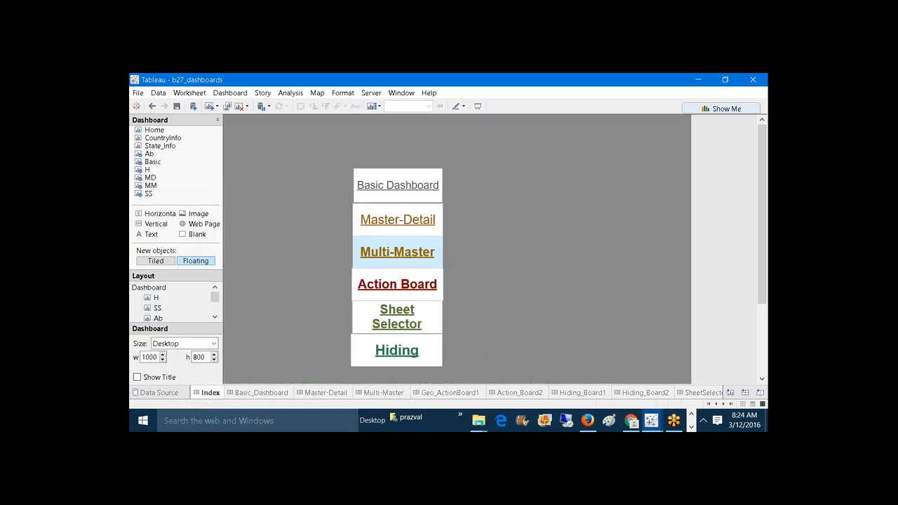
- Open the dashboard commands for the Index dashboard
click(225, 96)
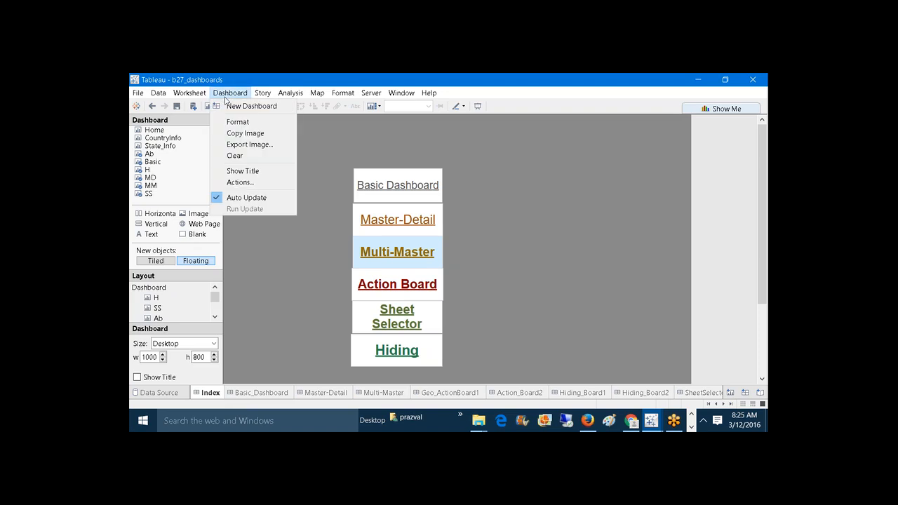
- Show the title on the Index dashboard and accept its <Sheet Name> text in the title editor
click(258, 170)
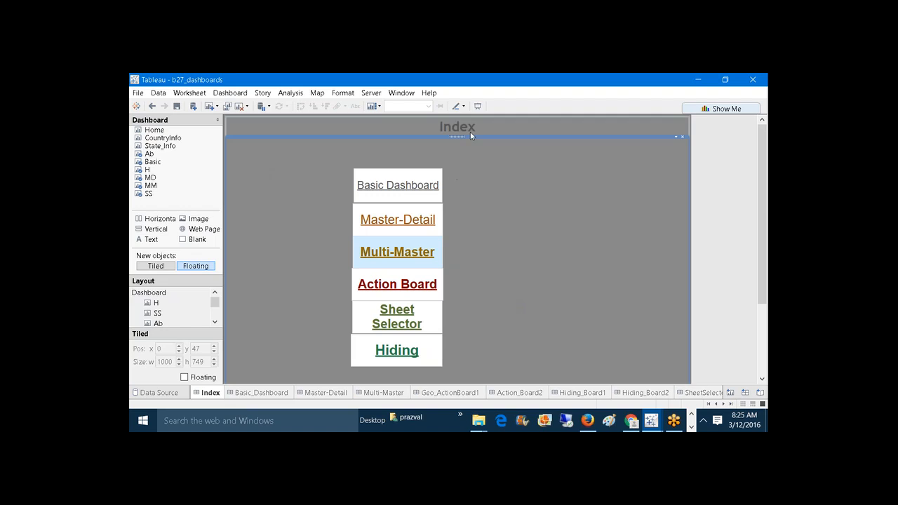
double_click(480, 126)
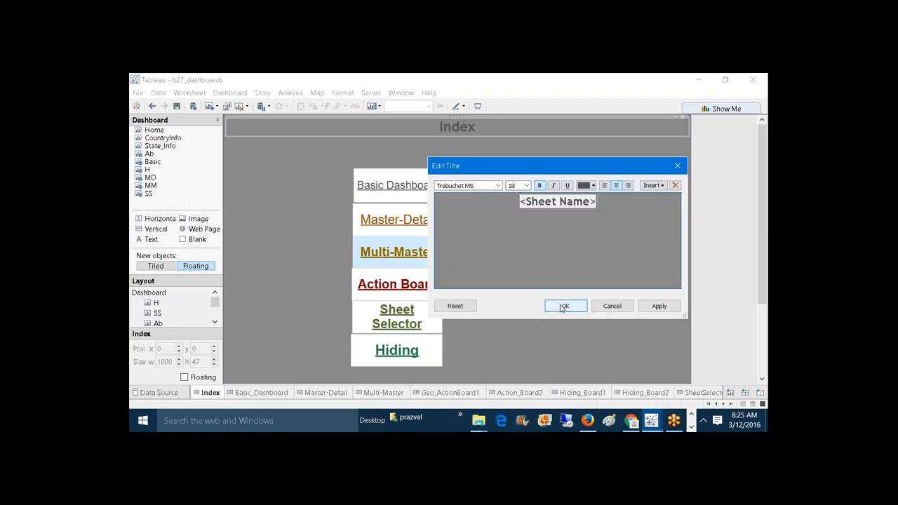
click(653, 306)
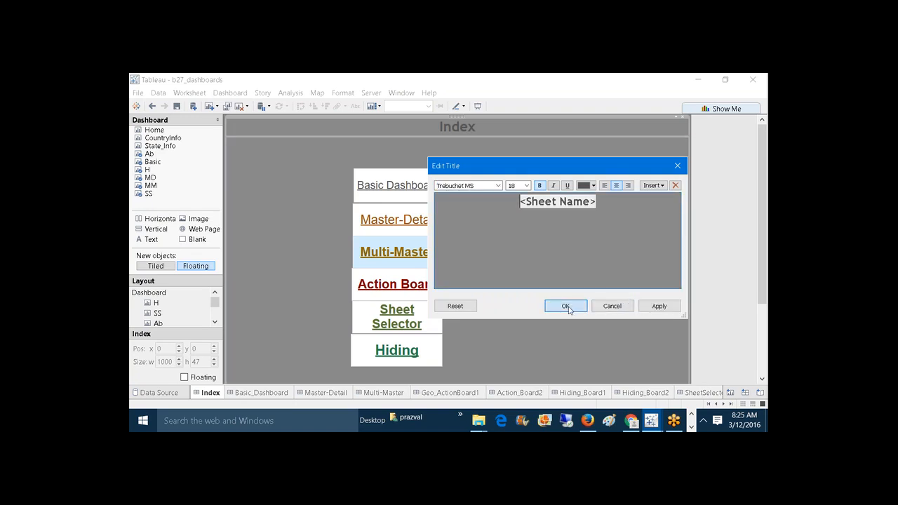
click(566, 306)
click(509, 267)
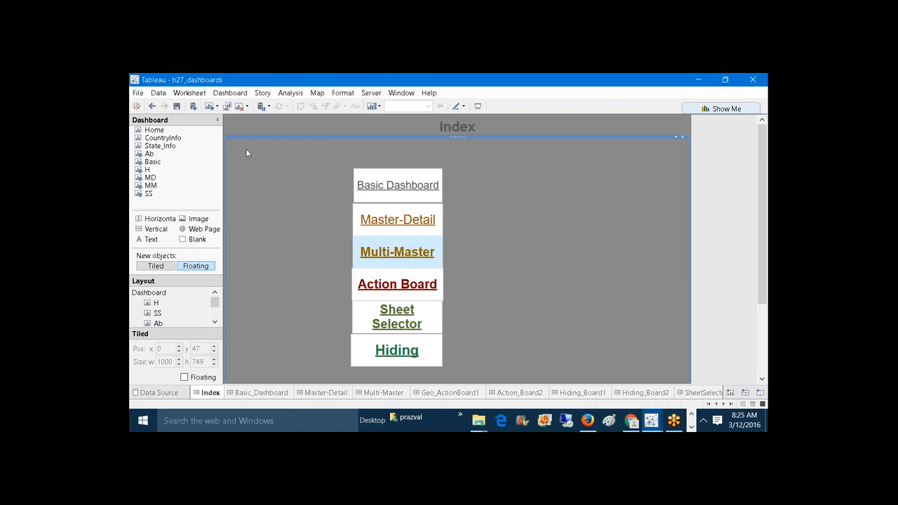
- Format the dashboard title with light yellow shading
click(273, 125)
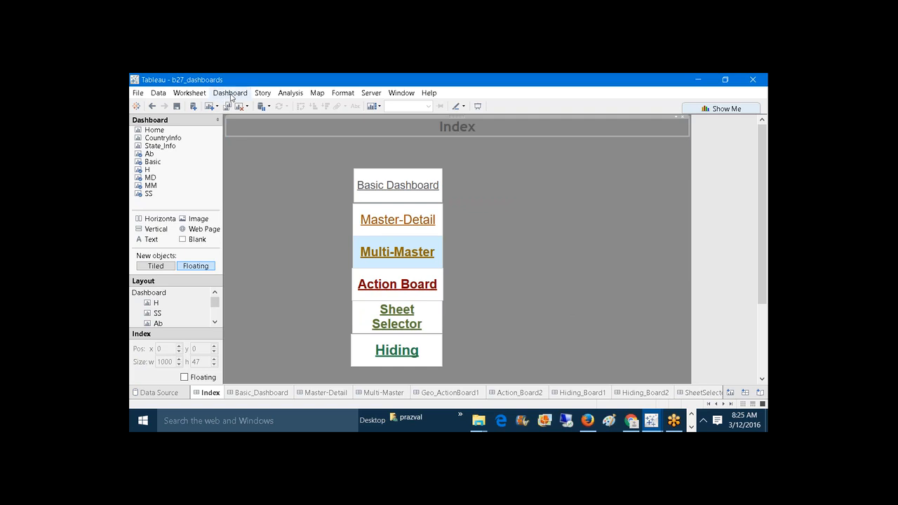
click(231, 94)
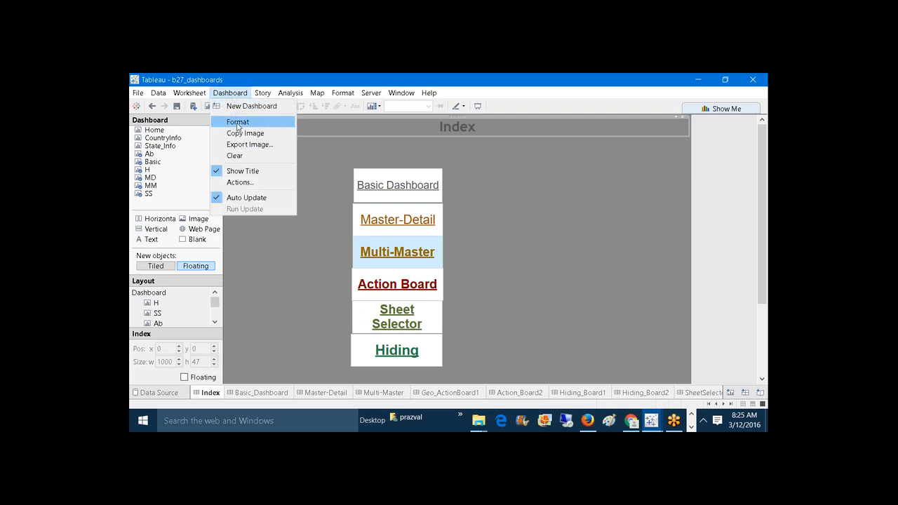
click(238, 123)
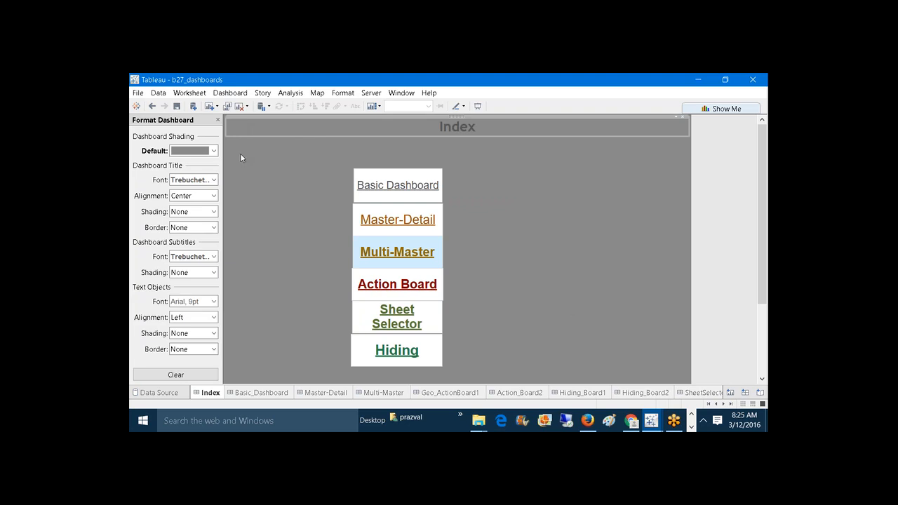
click(213, 211)
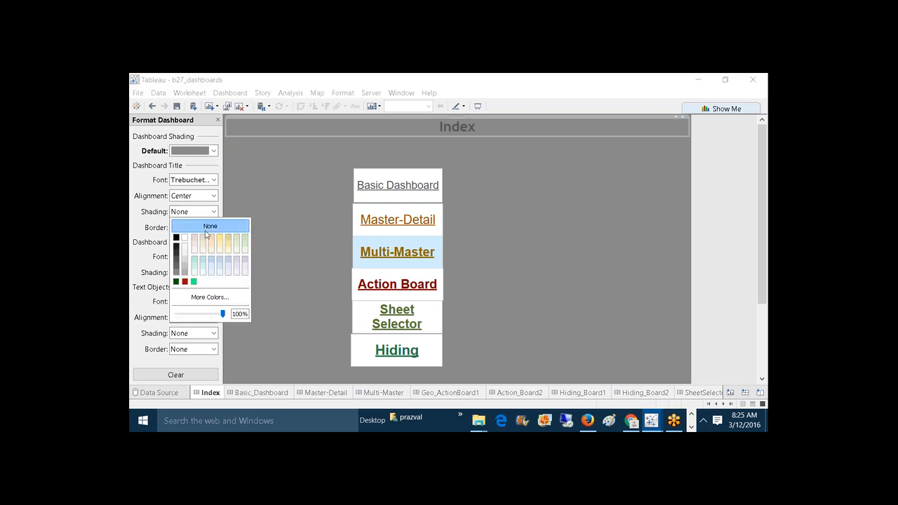
click(220, 243)
click(468, 299)
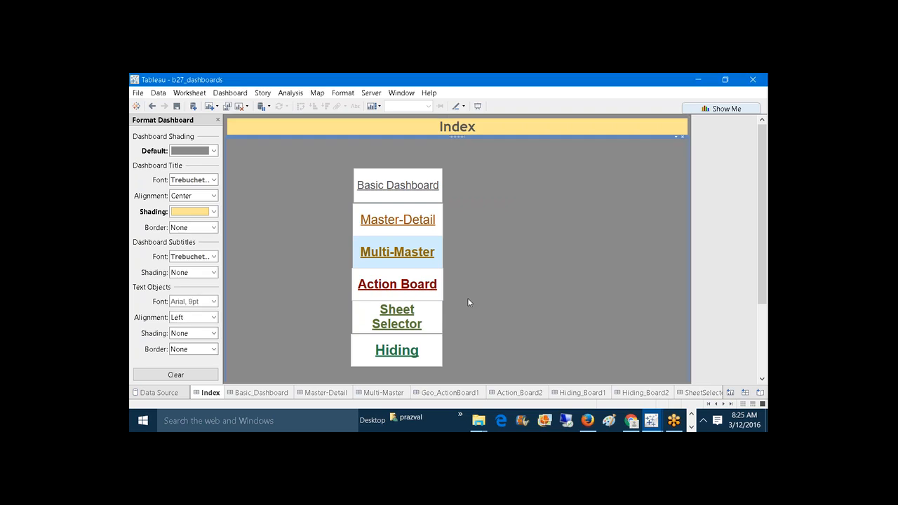
- Widen the Sheet Selector link sheet slightly at its right edge
click(435, 316)
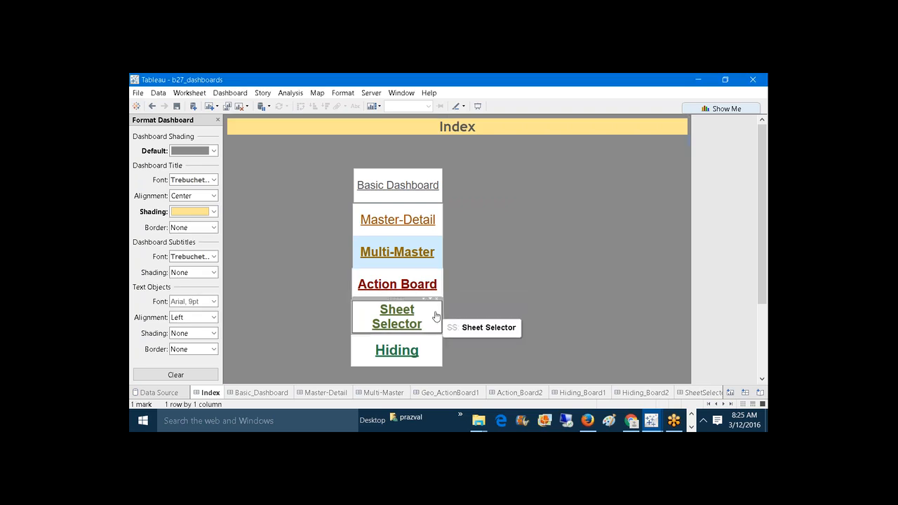
click(436, 317)
click(479, 290)
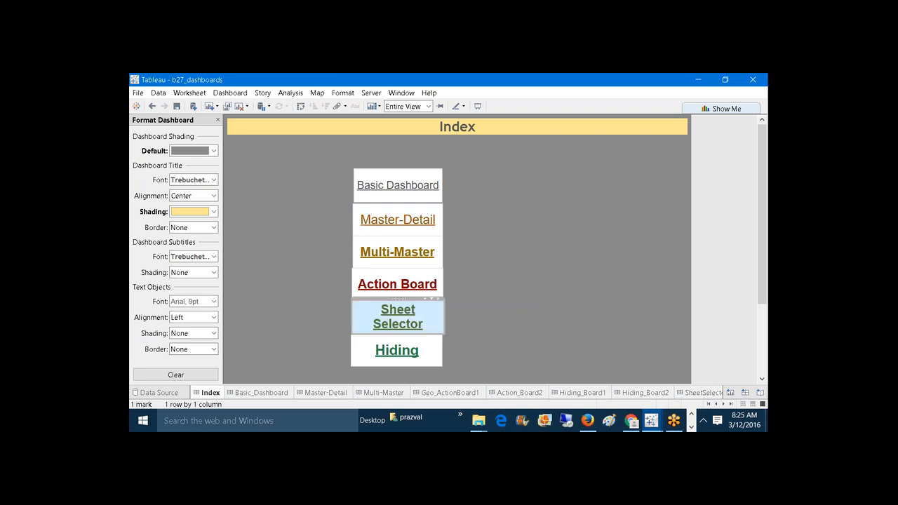
click(466, 311)
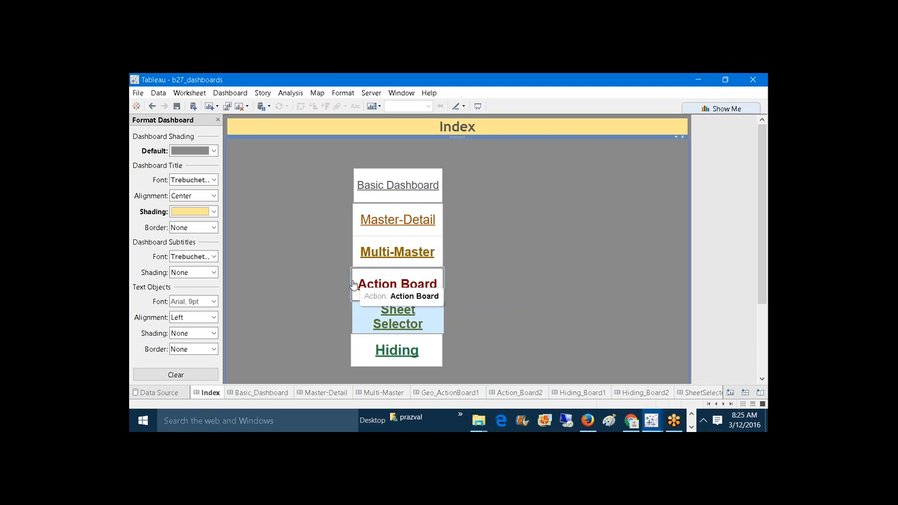
- Try shifting the left edge of the Action Board link sheet inward, and move it back to its original position
click(352, 280)
drag(350, 280, 353, 281)
click(527, 299)
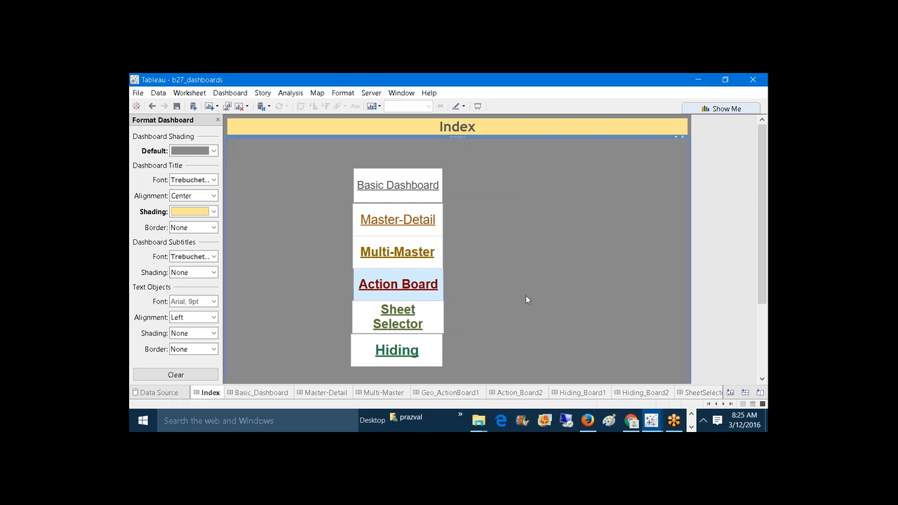
click(370, 276)
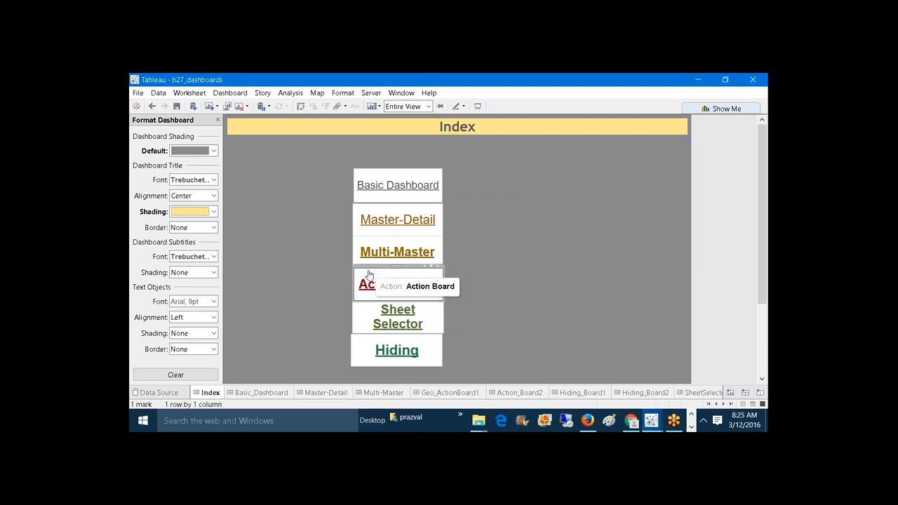
drag(354, 279, 352, 278)
click(488, 289)
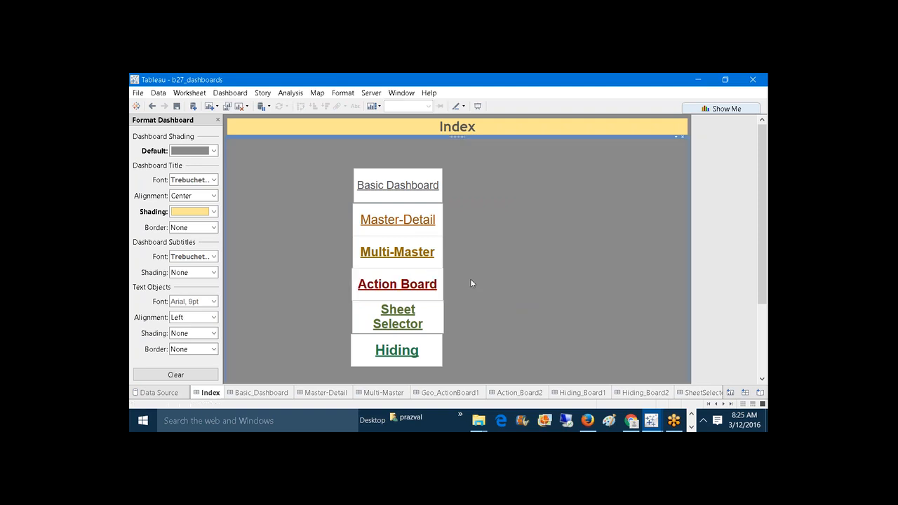
- Add a floating vertical container beside the link sheets at about x 488, y 121, and stretch it to about 333 by 411
click(217, 120)
drag(157, 232, 451, 171)
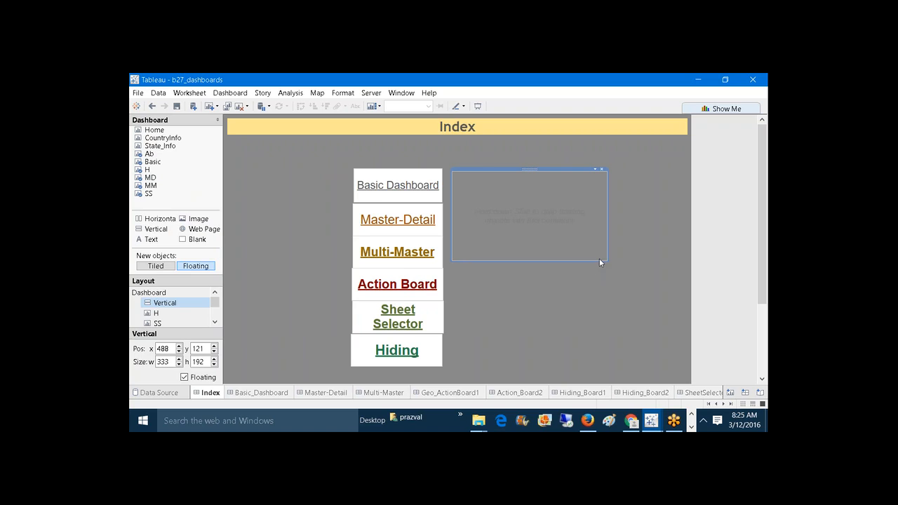
drag(600, 259, 581, 363)
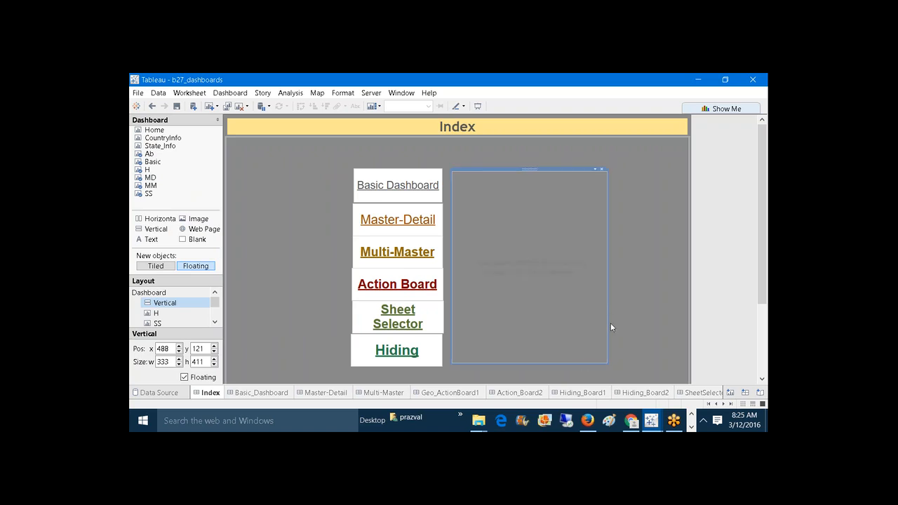
- Move the Basic Dashboard link to the top of the vertical container, about x 491, y 123, and widen it to the container's width
click(399, 195)
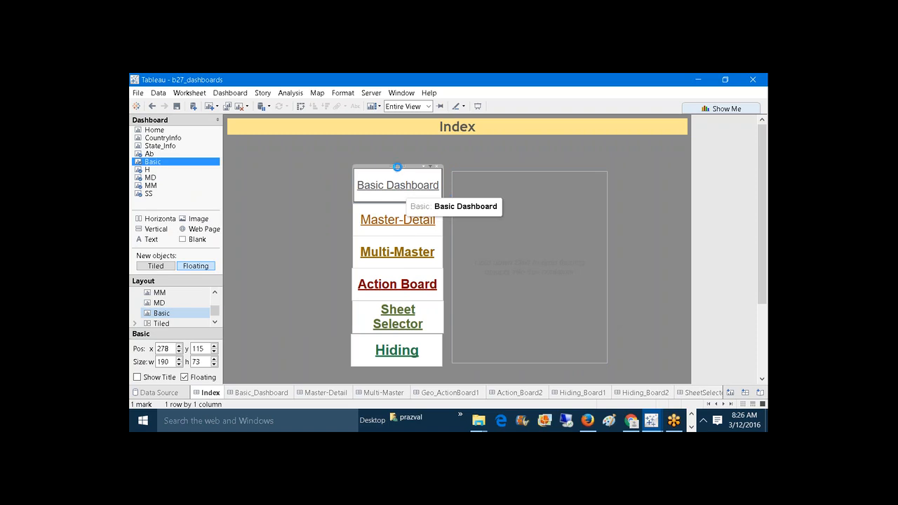
click(206, 395)
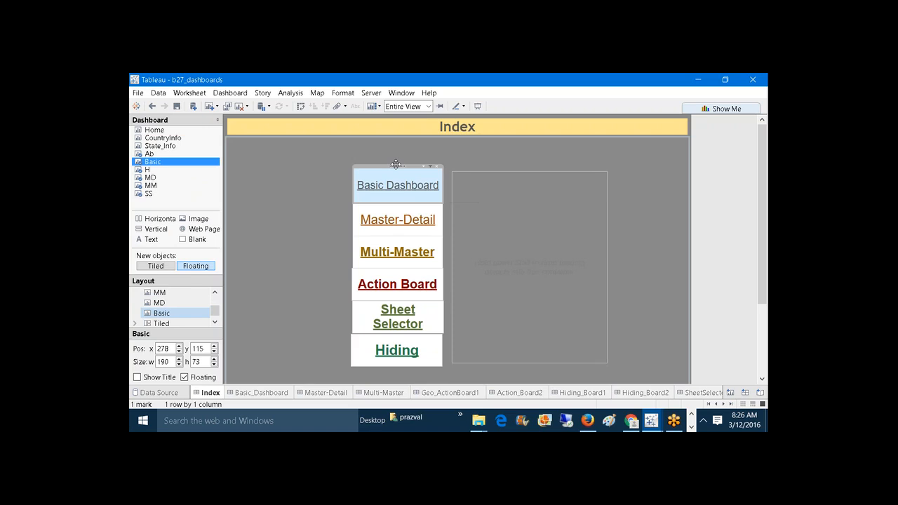
drag(396, 164, 496, 167)
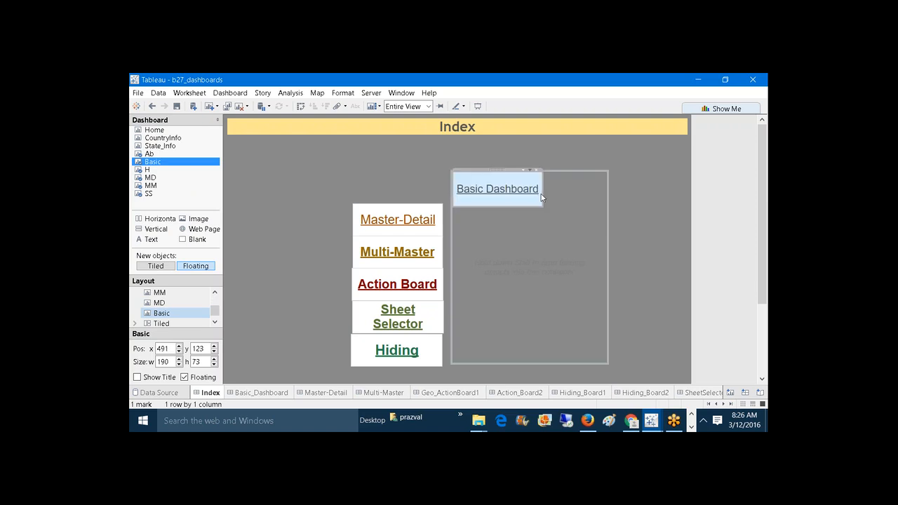
drag(542, 198, 607, 181)
click(589, 247)
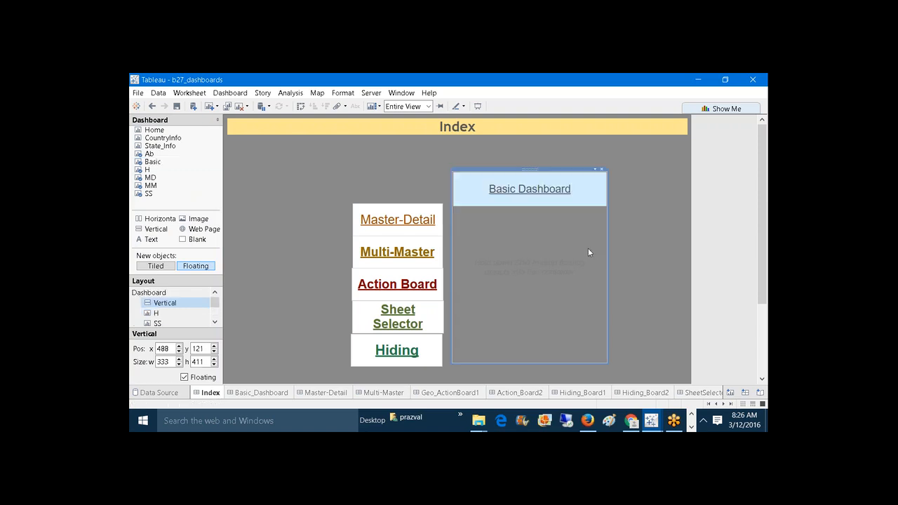
- Move the Master-Detail link directly below Basic Dashboard, about x 490, y 195, and widen it to the container's width
click(398, 209)
click(398, 209)
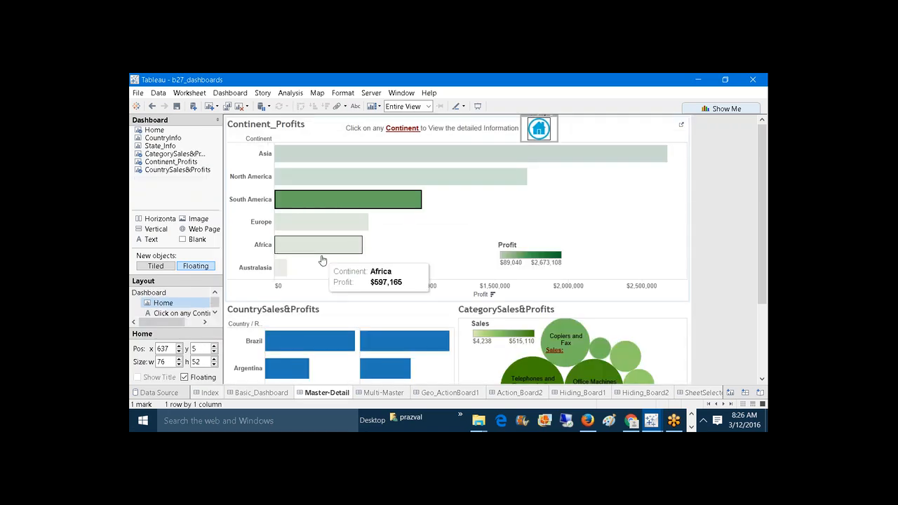
click(209, 394)
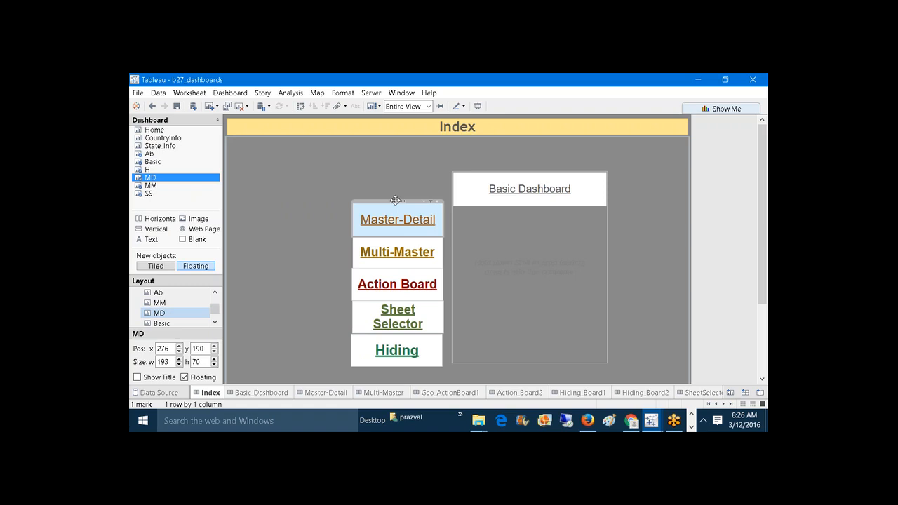
drag(395, 200, 495, 202)
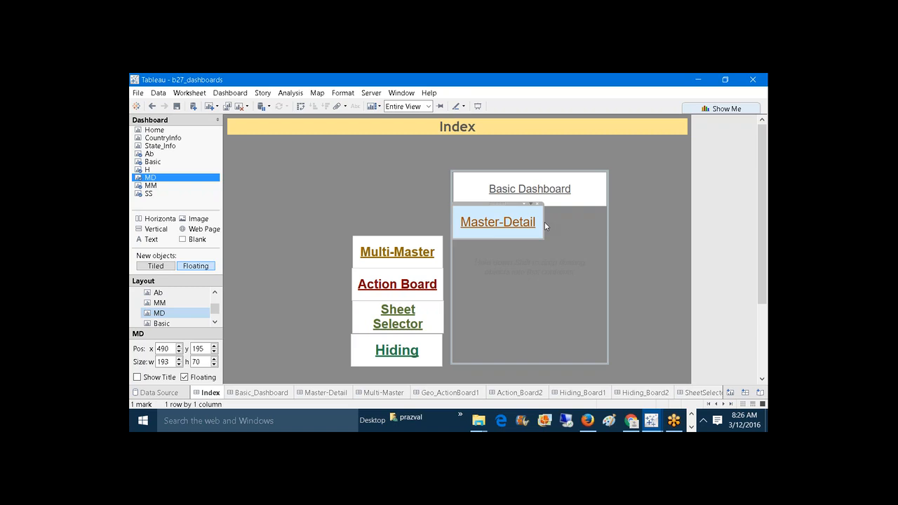
drag(544, 222, 607, 224)
click(572, 248)
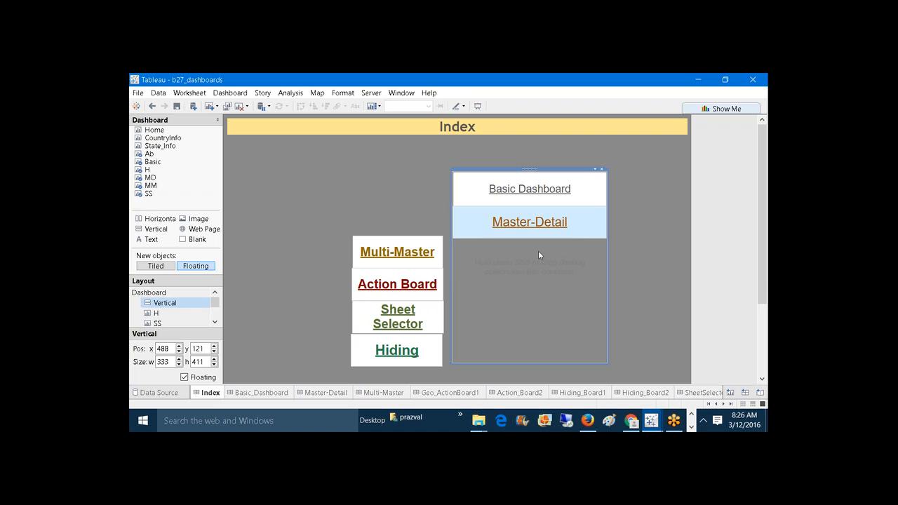
- Move the Multi-Master link directly below Master-Detail over the container and widen it to the container's width
click(394, 240)
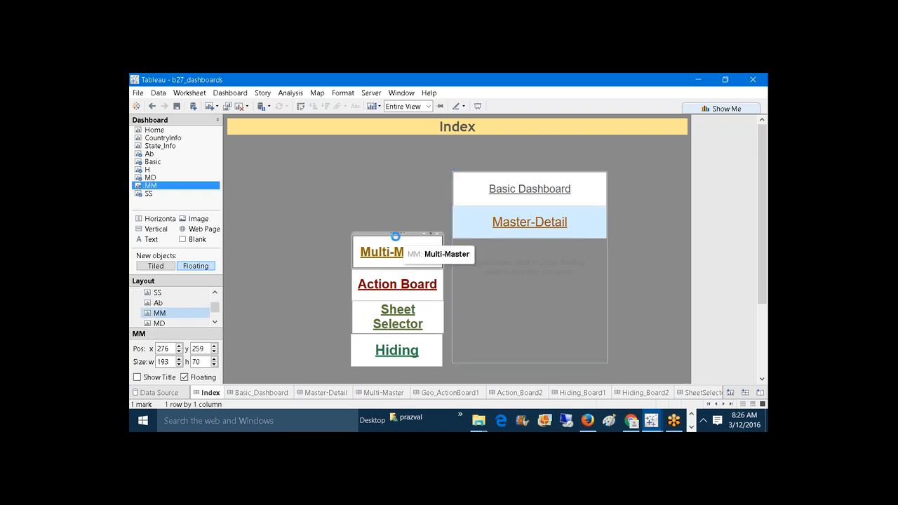
click(393, 250)
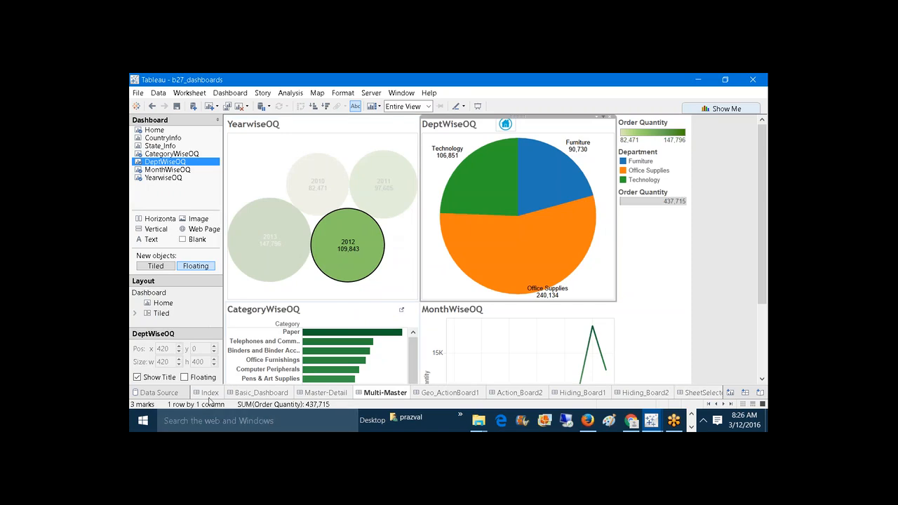
click(209, 396)
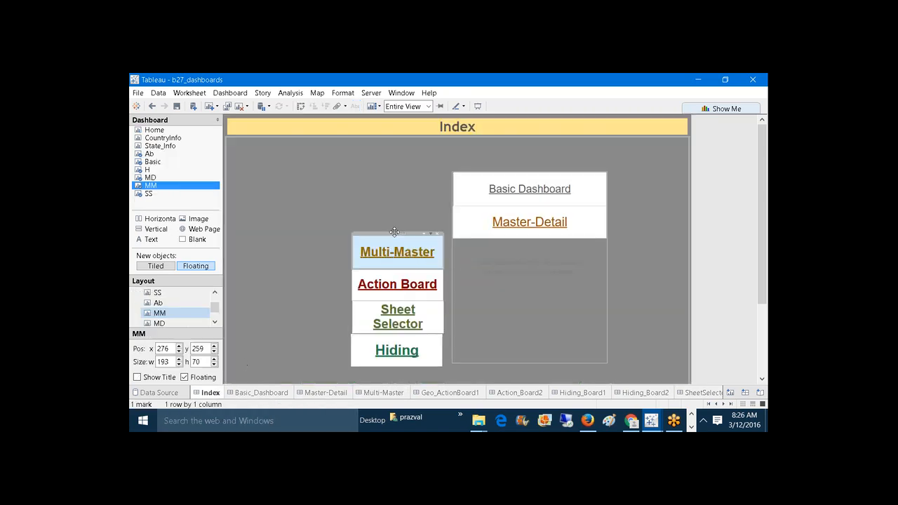
drag(394, 232, 495, 235)
drag(543, 250, 607, 252)
click(577, 279)
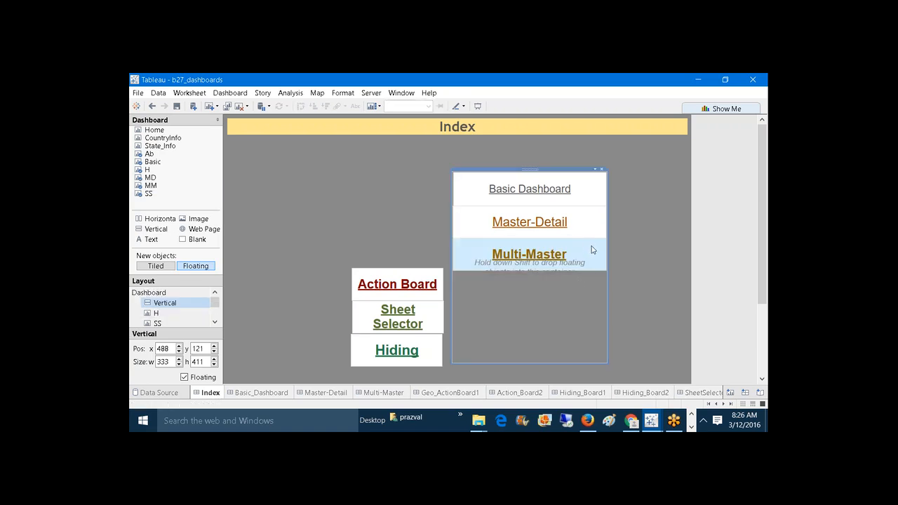
- Try white, light grey and mid-grey shading on the vertical container and reset its shading to None
right_click(548, 283)
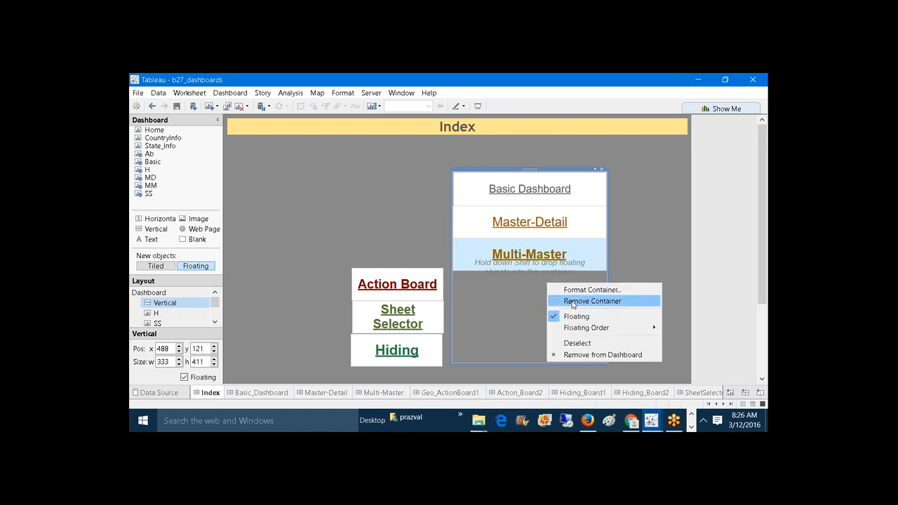
click(570, 290)
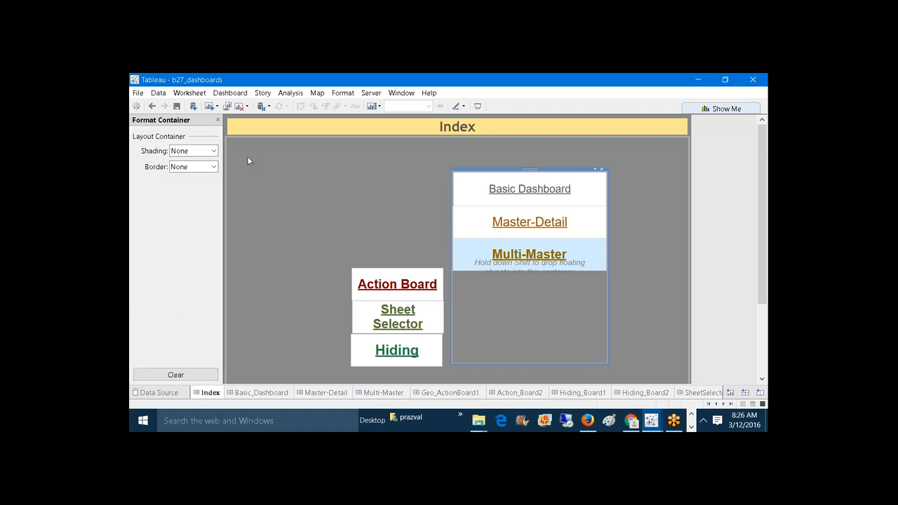
click(203, 151)
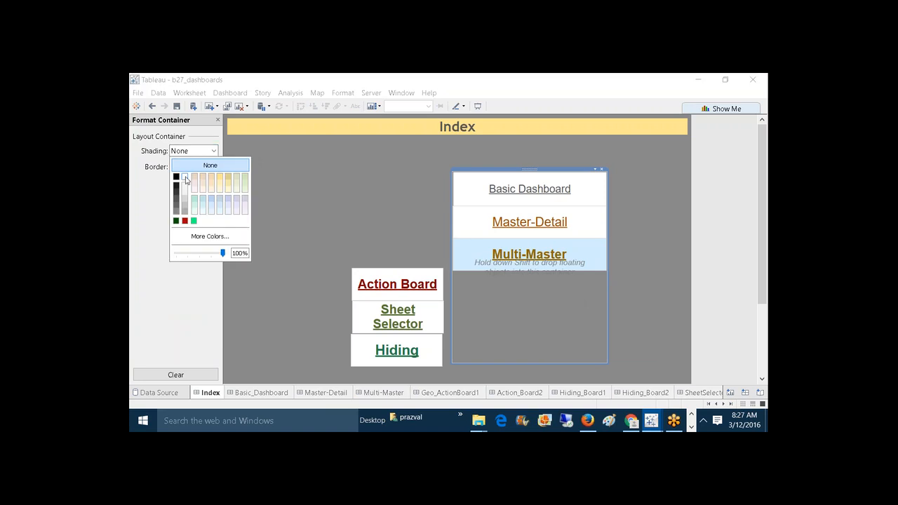
click(185, 180)
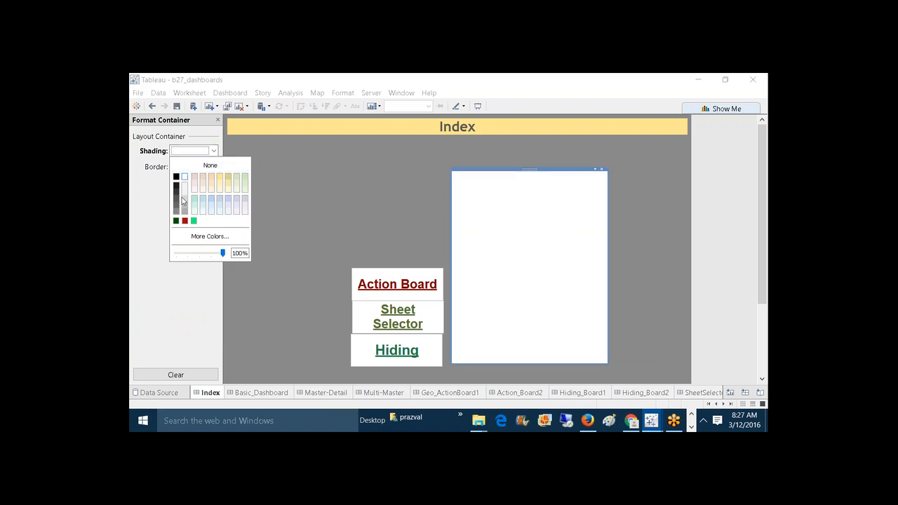
click(184, 202)
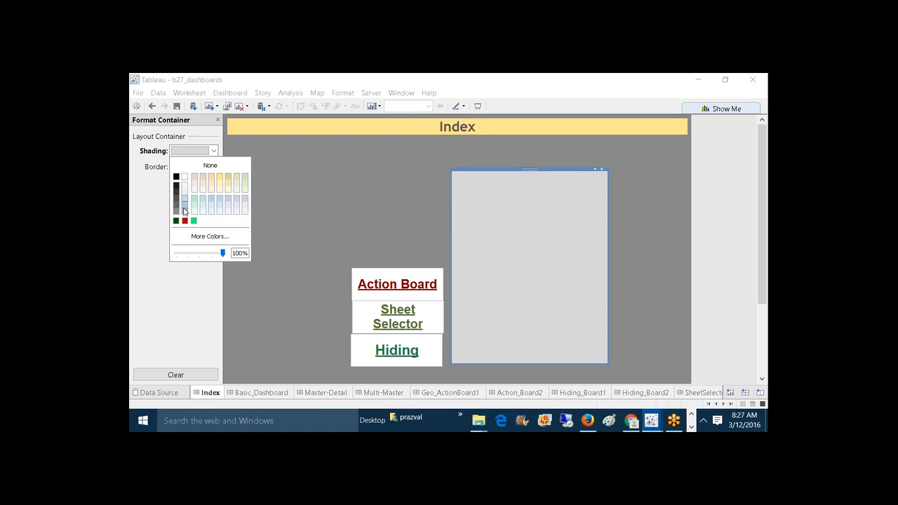
click(185, 211)
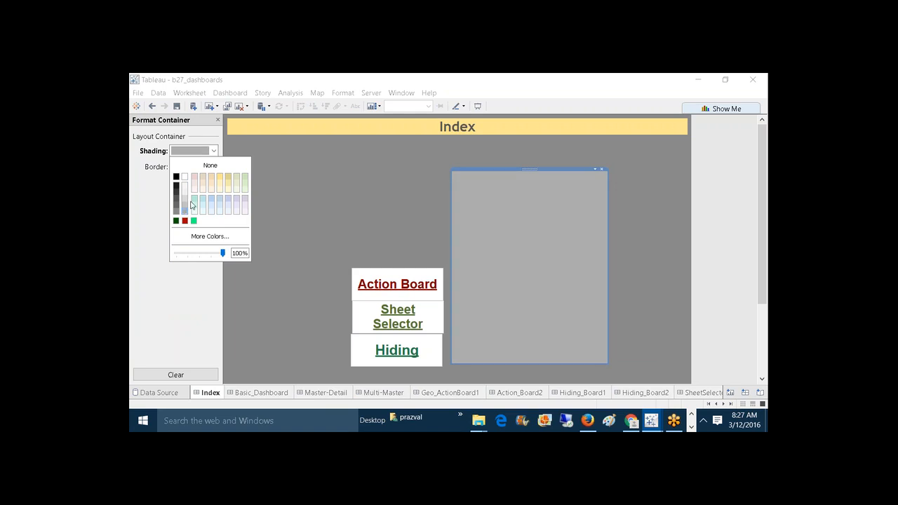
click(209, 167)
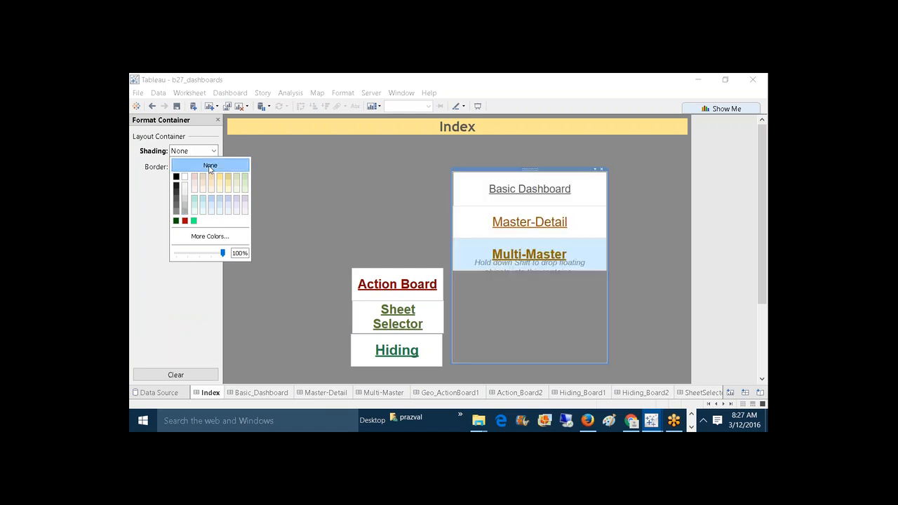
click(514, 306)
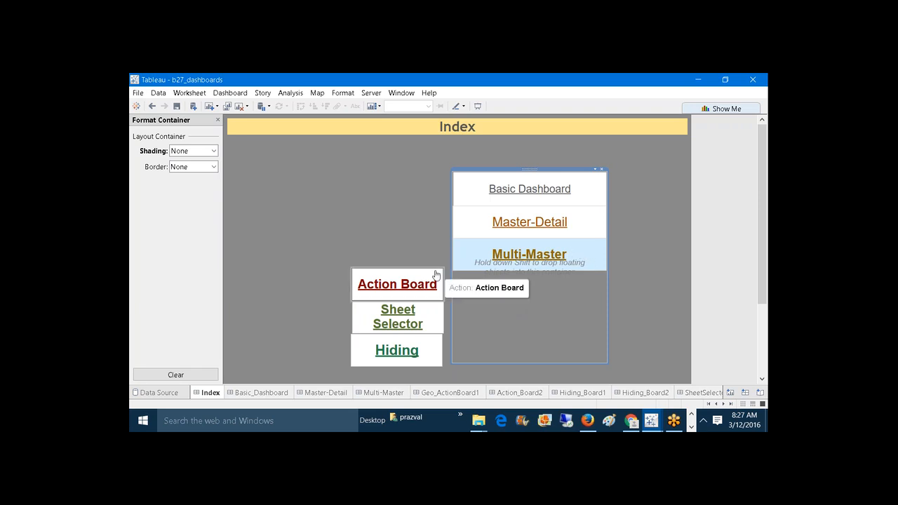
- Move the Action Board link directly below Multi-Master over the vertical container, about x 490, y 334
click(398, 273)
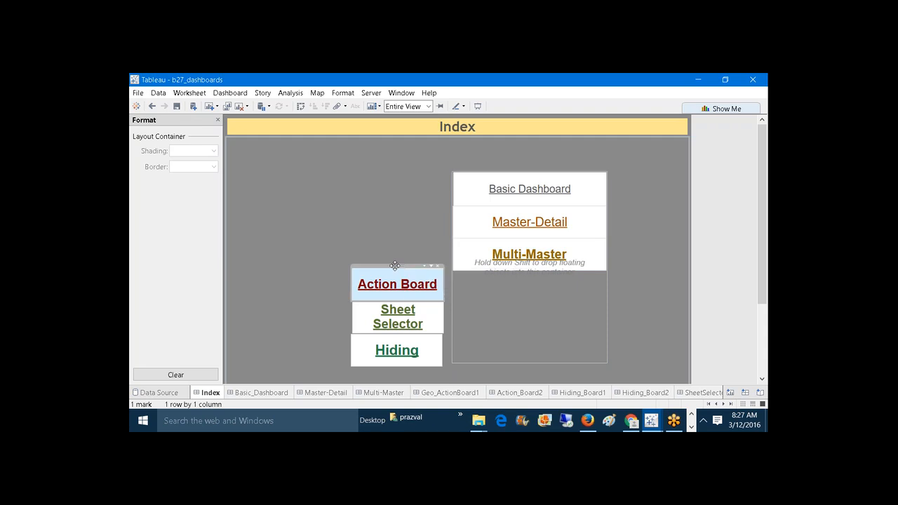
drag(395, 266, 500, 269)
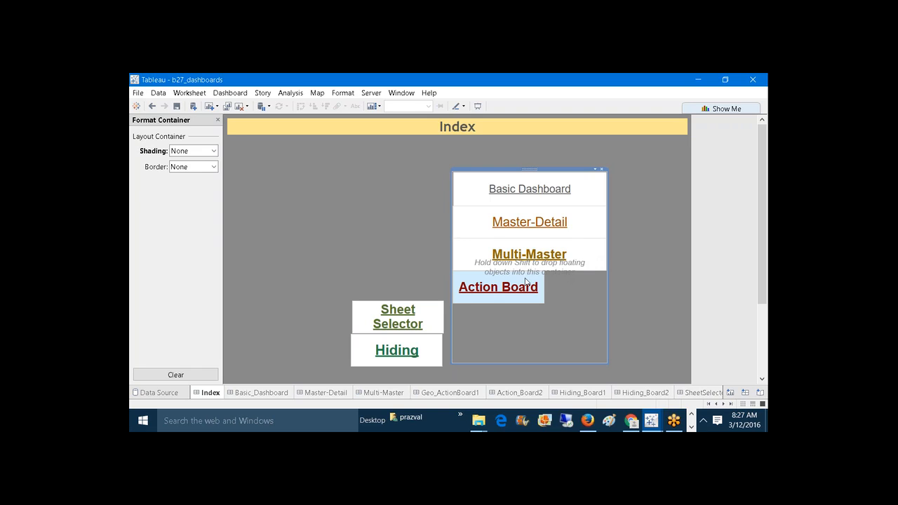
click(431, 312)
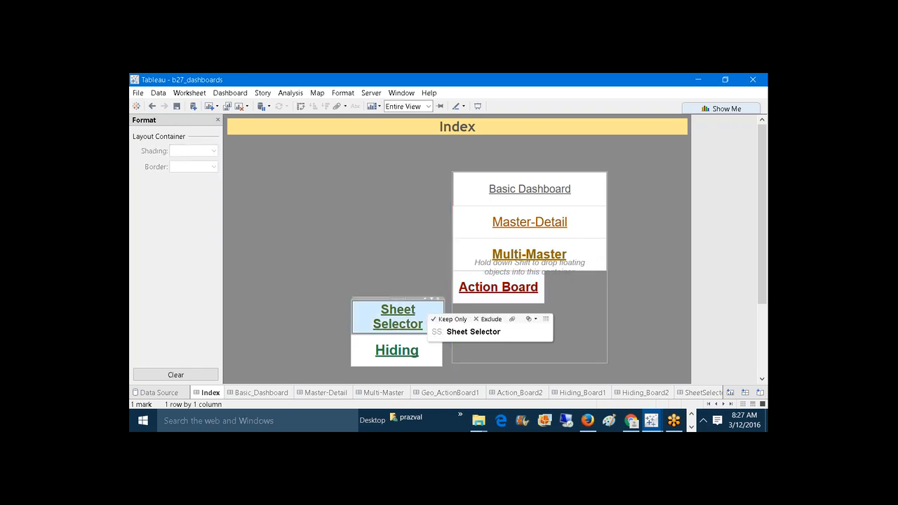
click(535, 276)
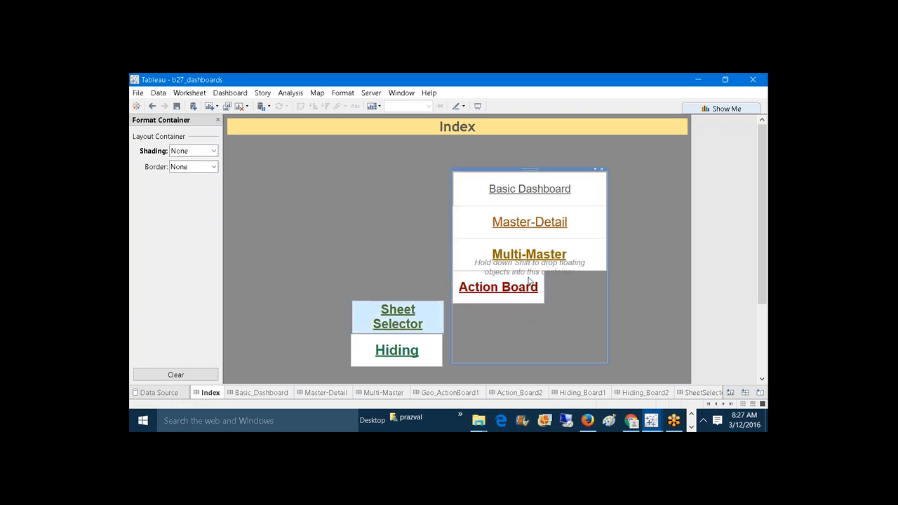
- Return to the dashboard layout and examine the position and size of each floating link sheet in it
click(217, 120)
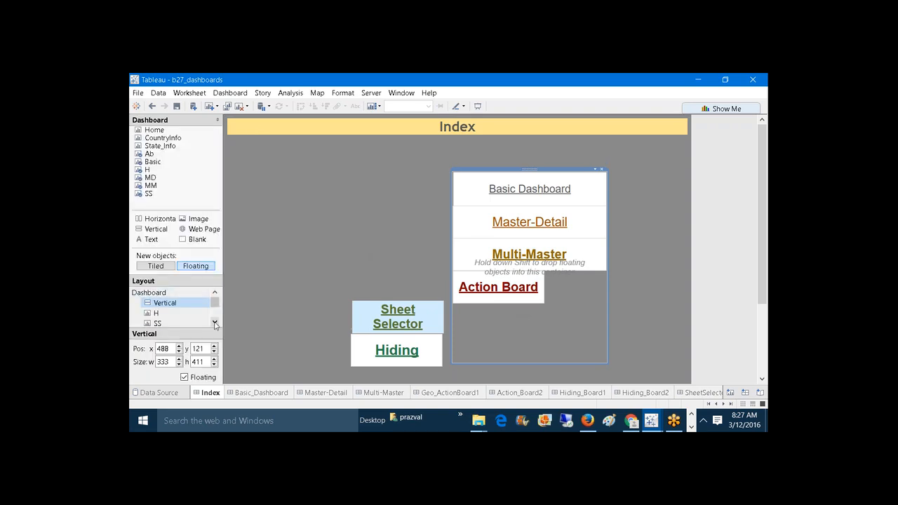
scroll(215, 324, down, 1)
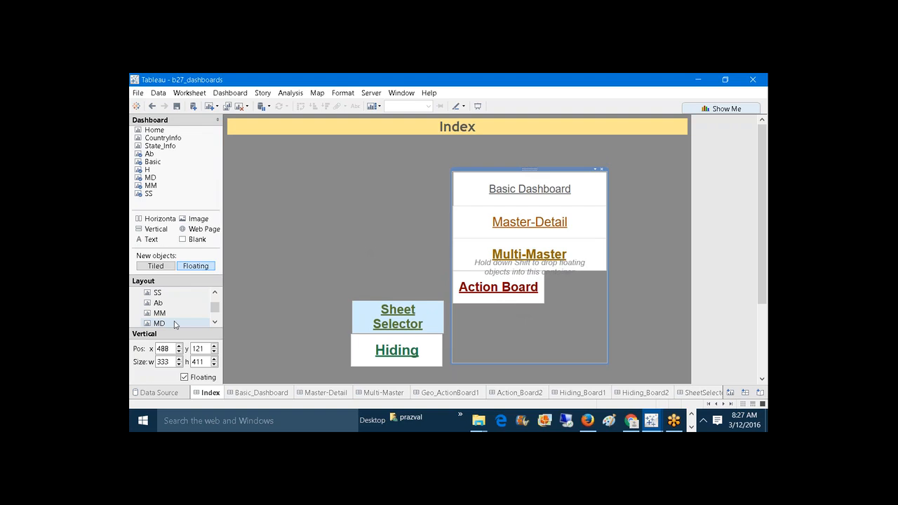
click(174, 324)
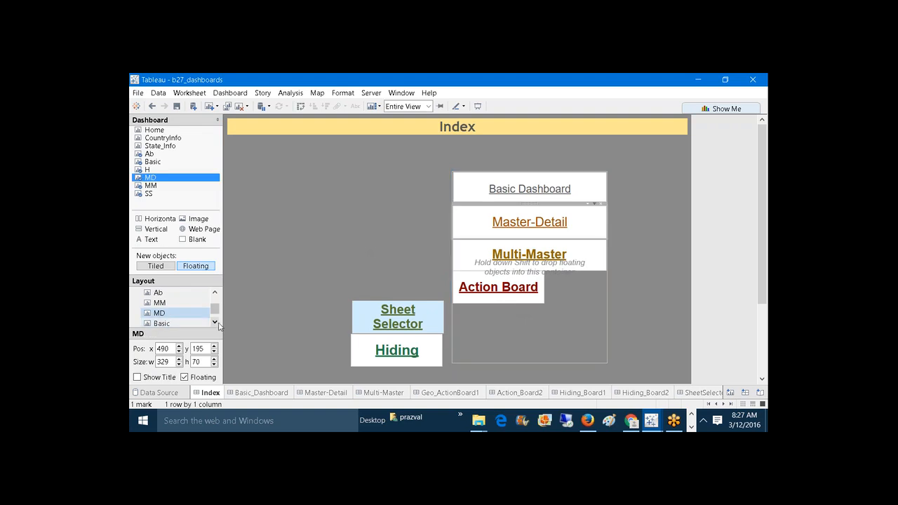
scroll(169, 321, down, 1)
click(164, 304)
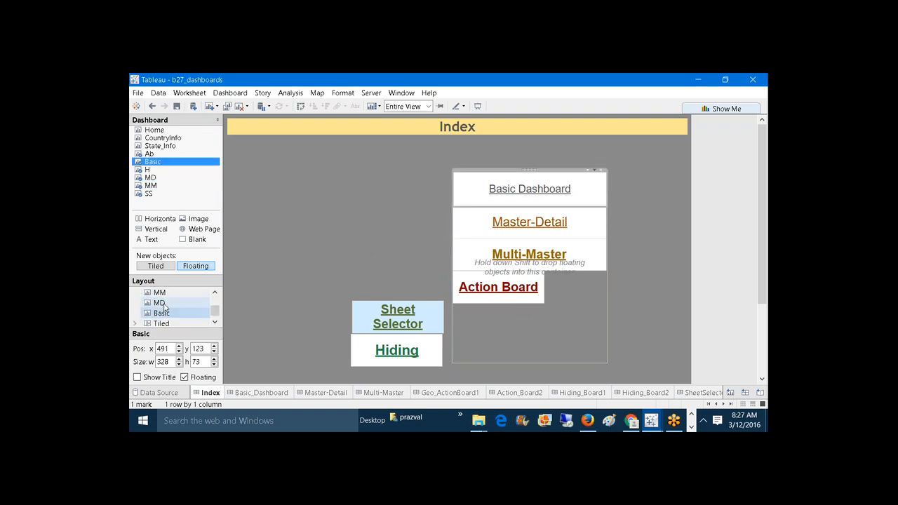
scroll(161, 303, up, 1)
click(161, 302)
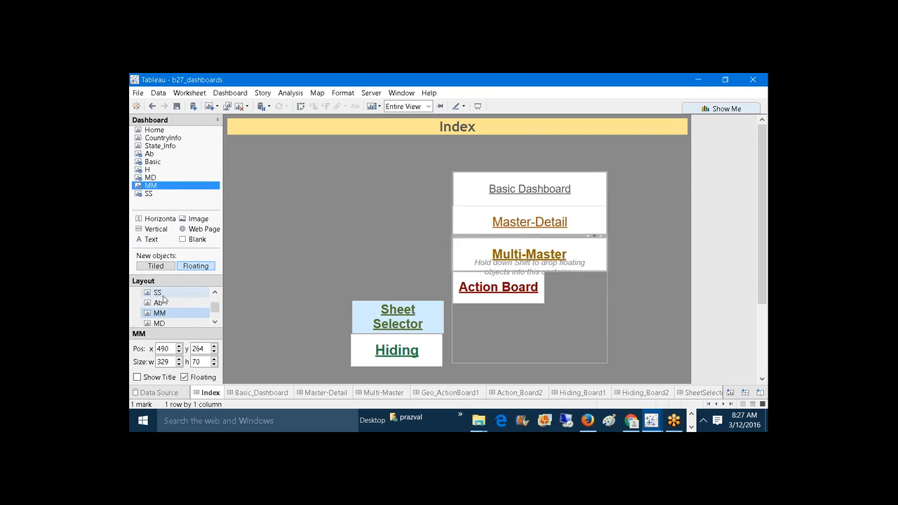
scroll(165, 305, up, 2)
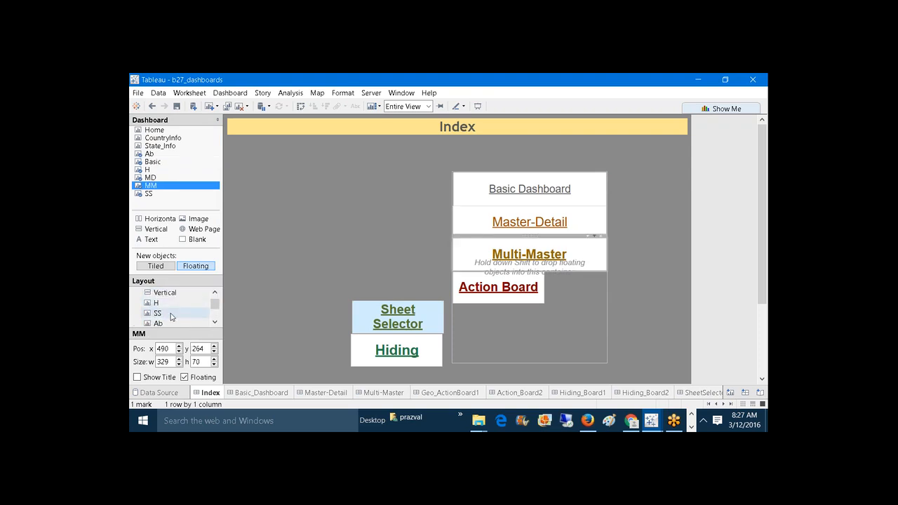
click(171, 316)
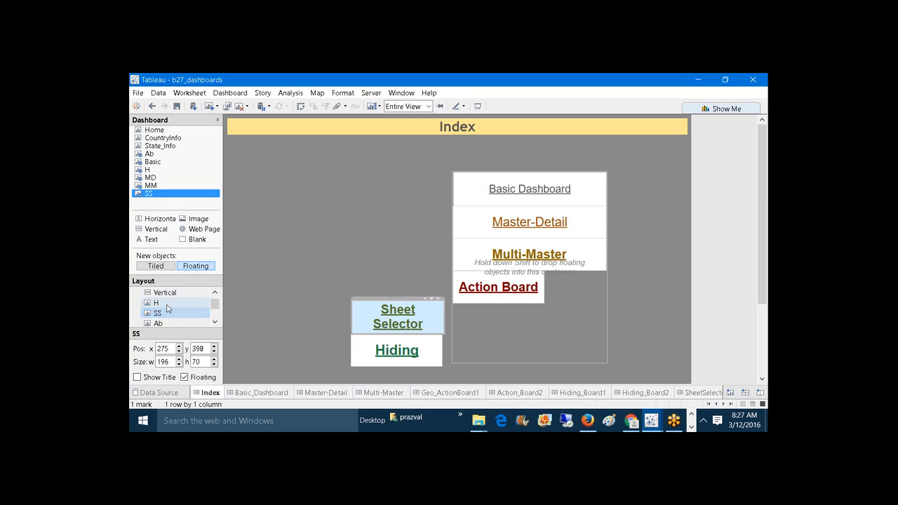
click(167, 304)
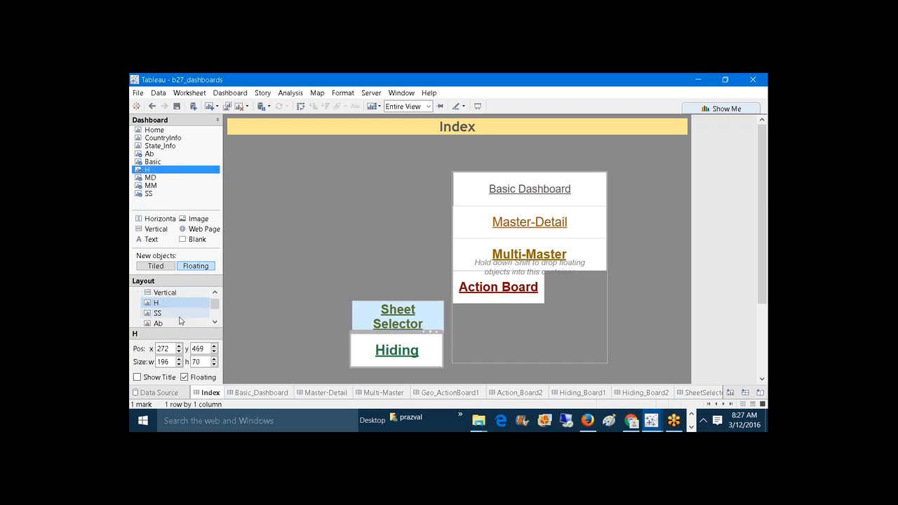
click(181, 321)
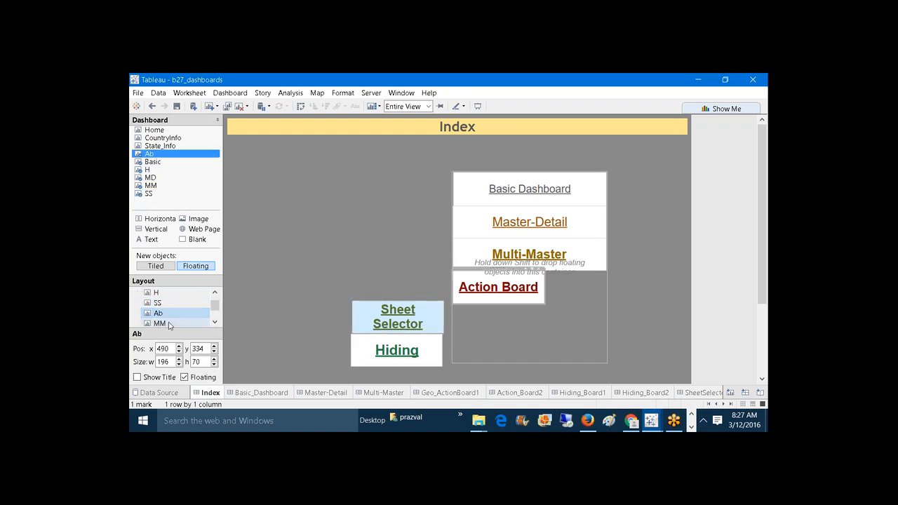
- Widen the Action Board link to the vertical container's width, about 329
click(545, 295)
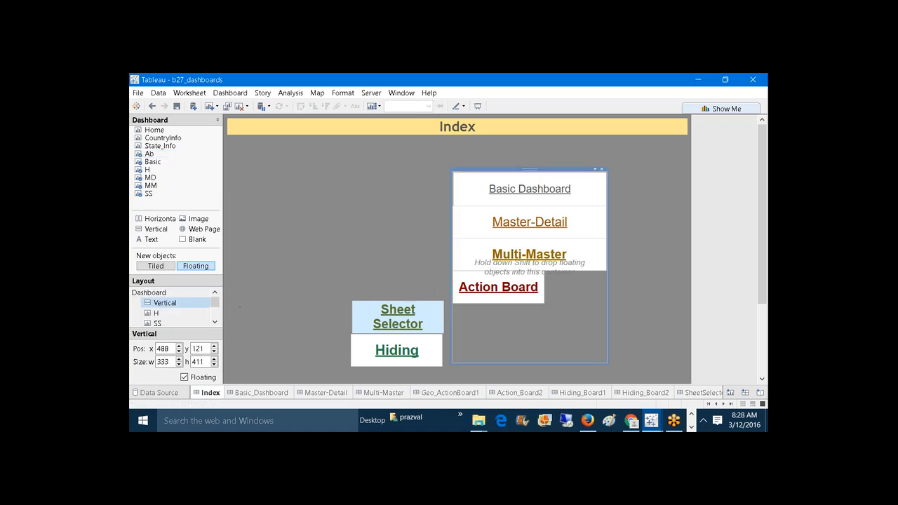
drag(216, 303, 216, 306)
click(176, 313)
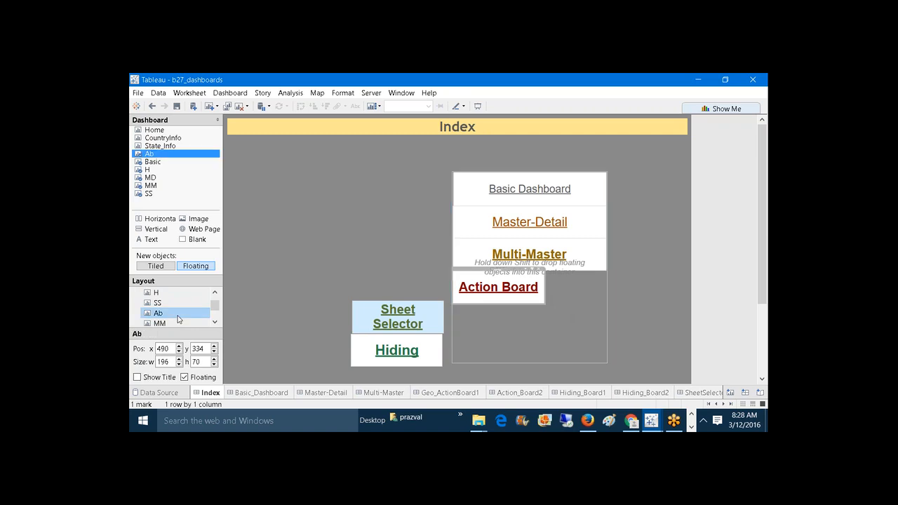
drag(540, 297, 601, 286)
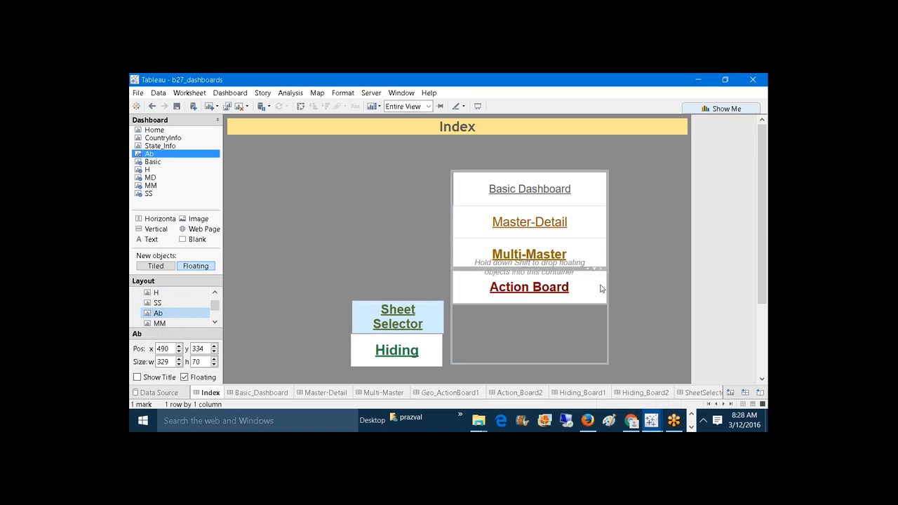
click(601, 285)
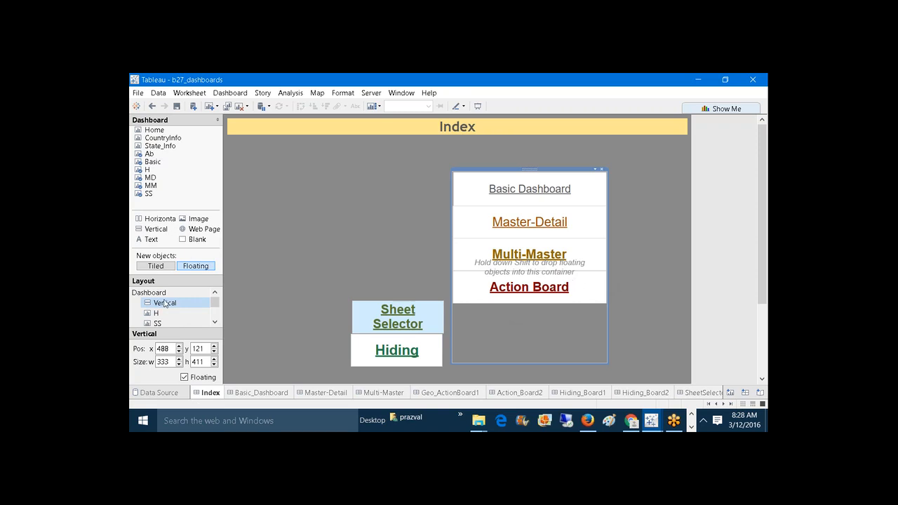
- Remove the Action Board link sheet Ab from the dashboard and unhide its worksheet
click(215, 321)
click(215, 321)
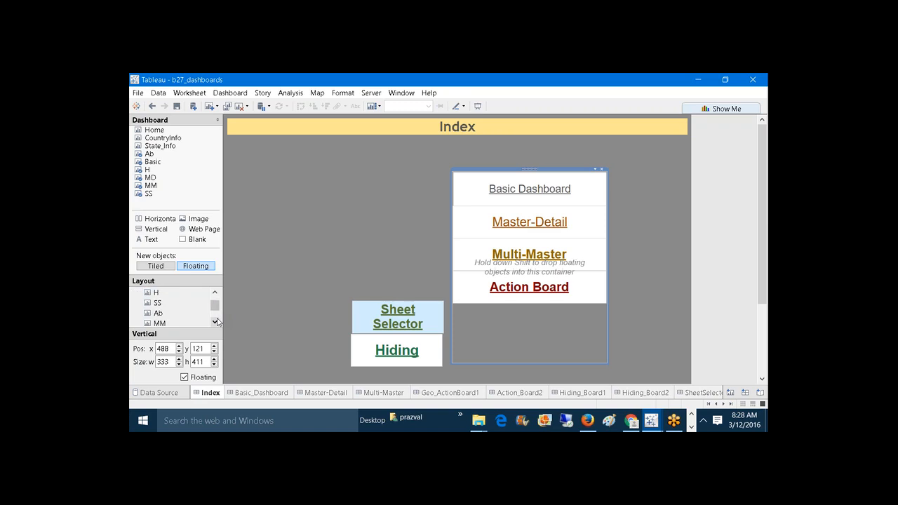
click(159, 312)
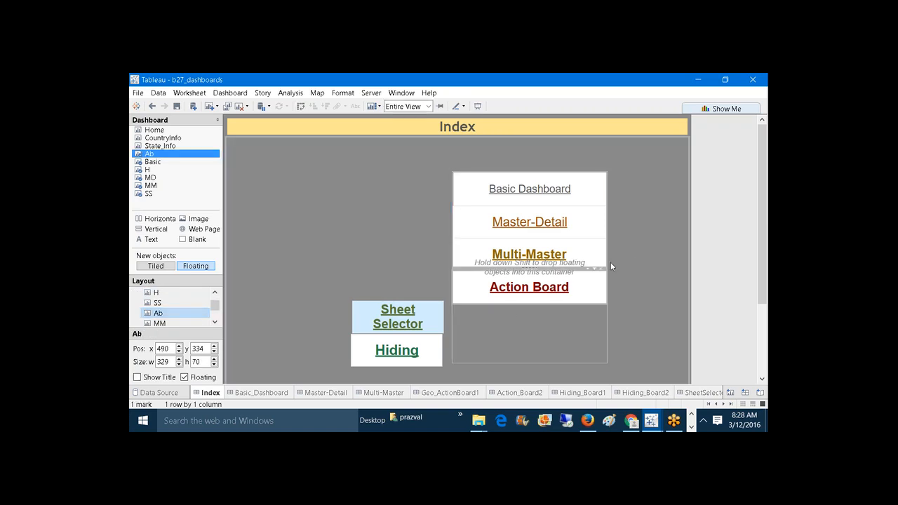
key(Delete)
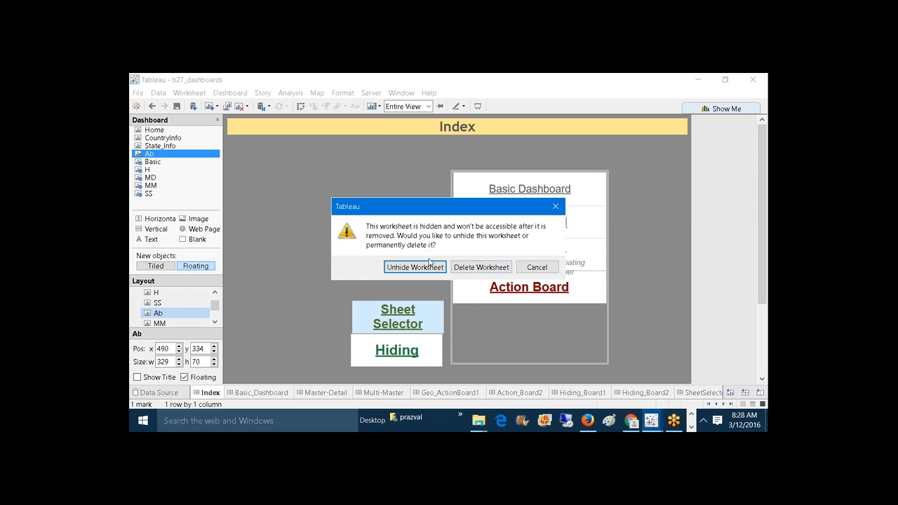
click(430, 267)
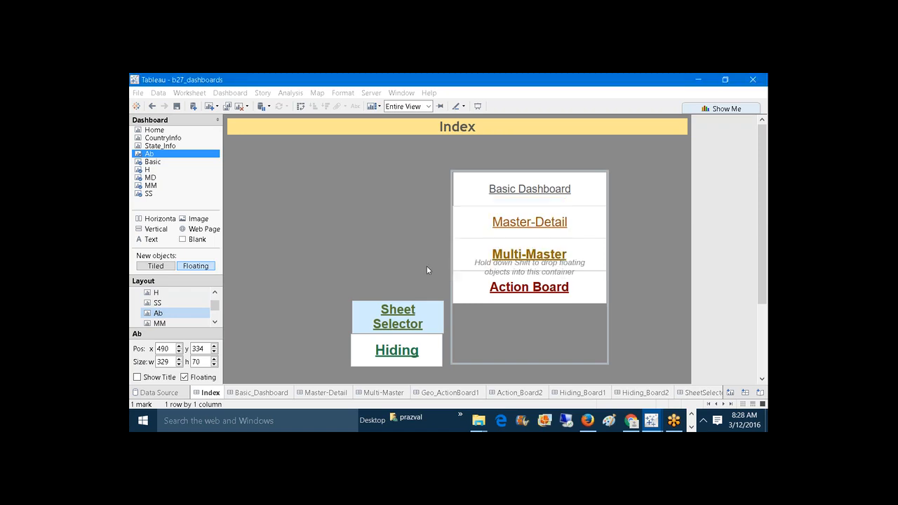
- Remove the Multi-Master link sheet MM from the dashboard and unhide its worksheet
click(607, 251)
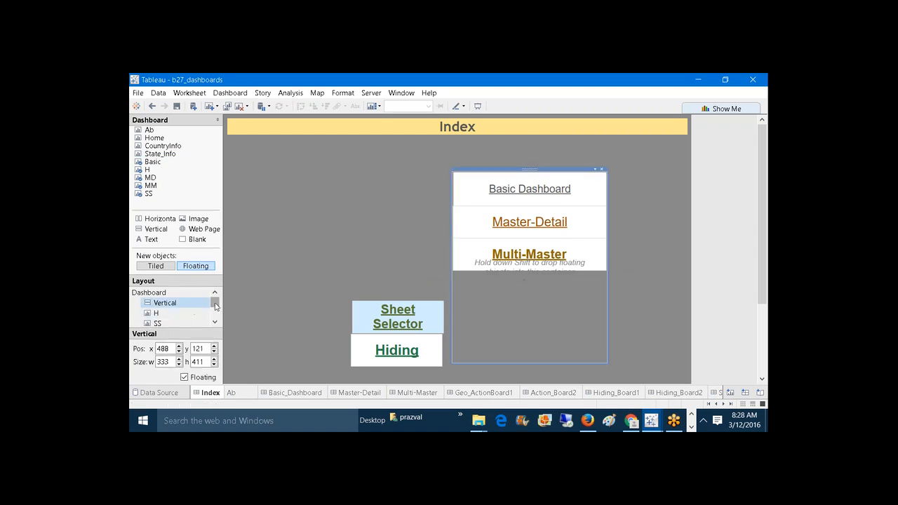
drag(216, 307, 216, 311)
click(168, 313)
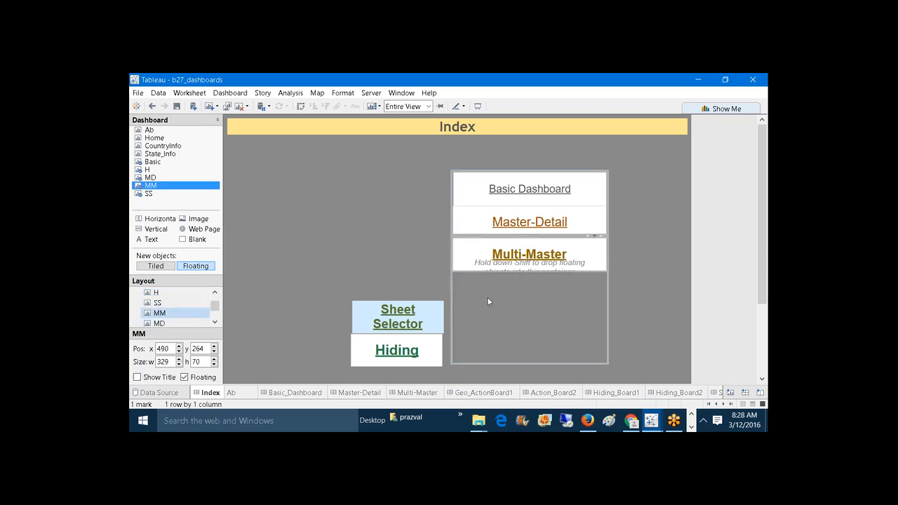
click(601, 237)
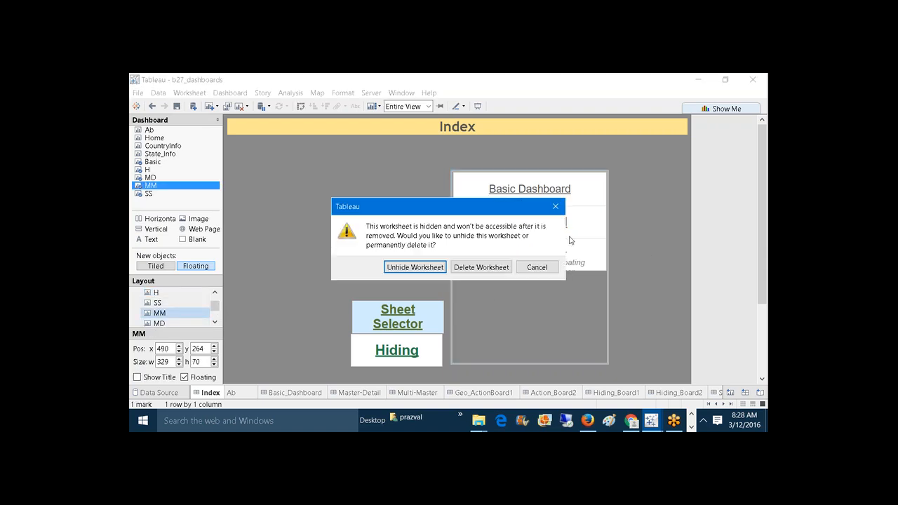
click(419, 266)
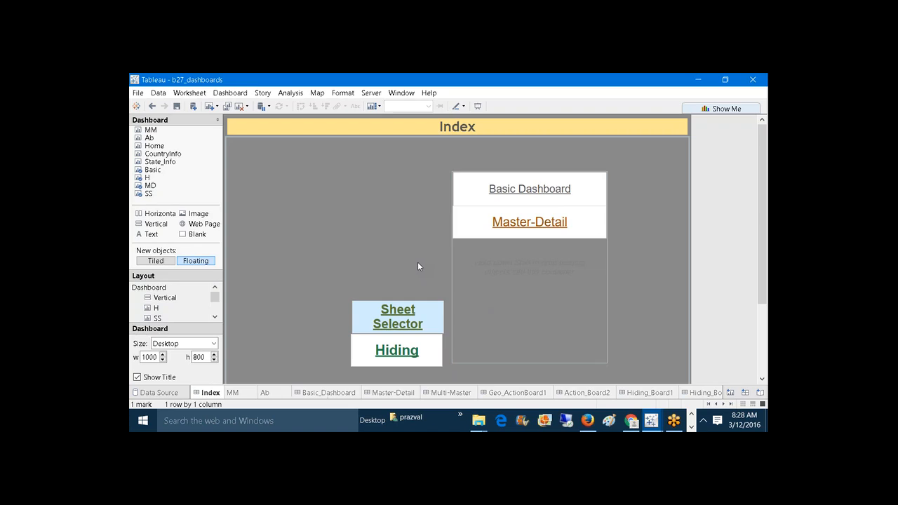
- Place the MM sheet inside the floating vertical container on the Index dashboard
mouse_move(168, 186)
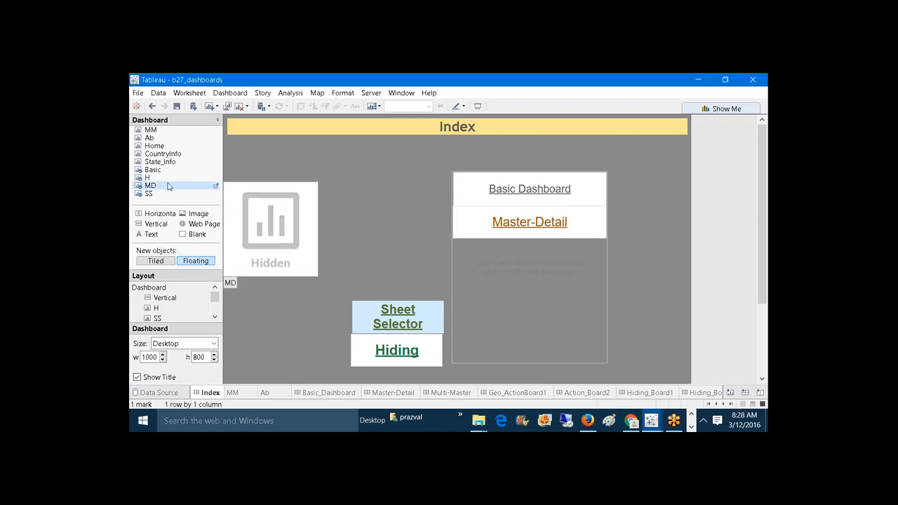
click(150, 131)
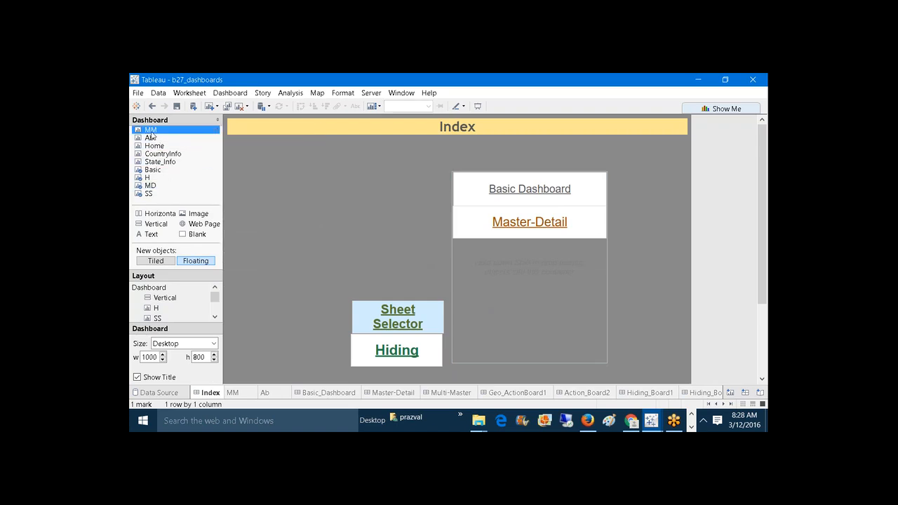
drag(154, 133, 491, 266)
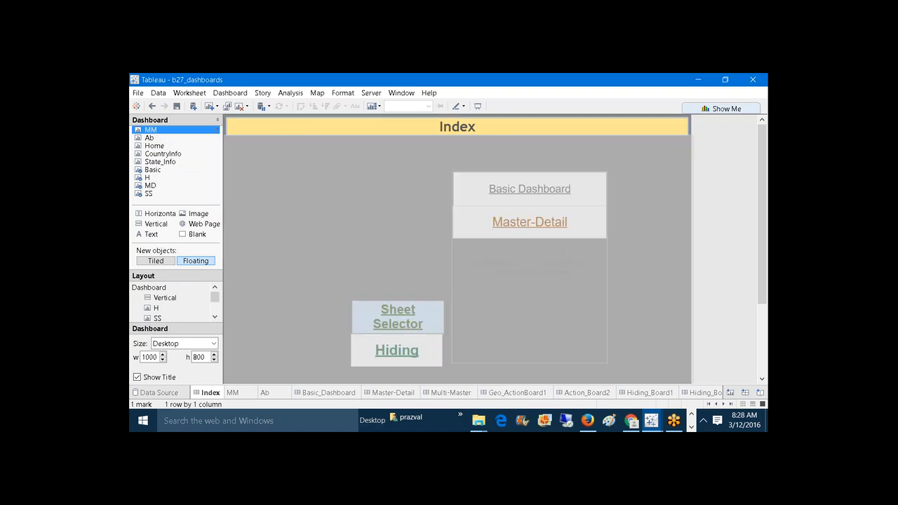
drag(394, 236, 534, 277)
click(540, 195)
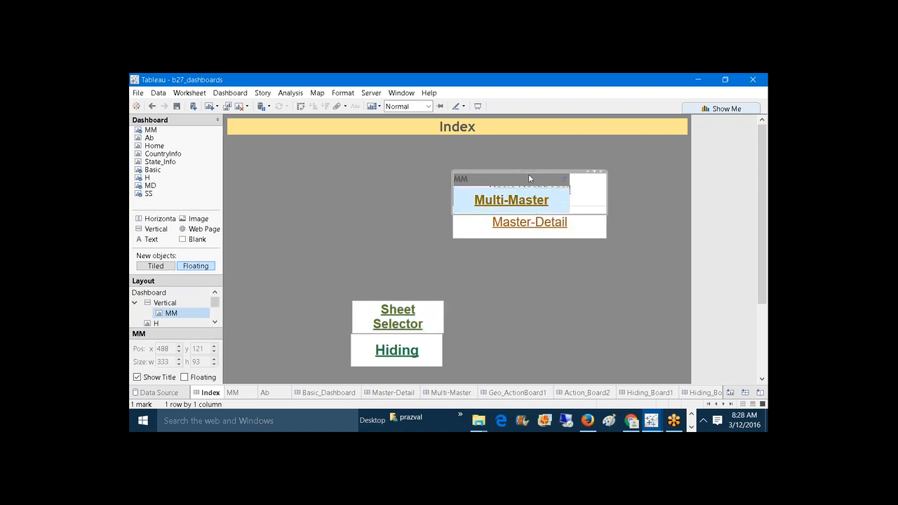
click(526, 206)
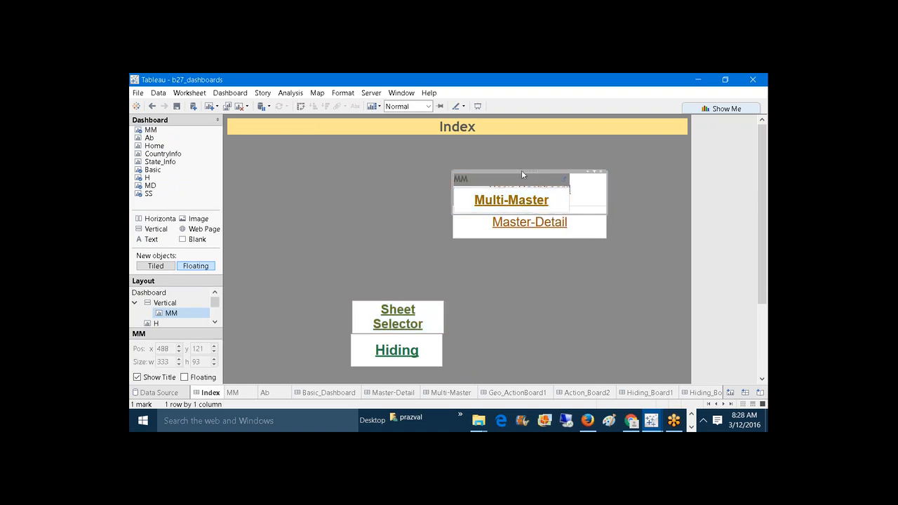
click(554, 204)
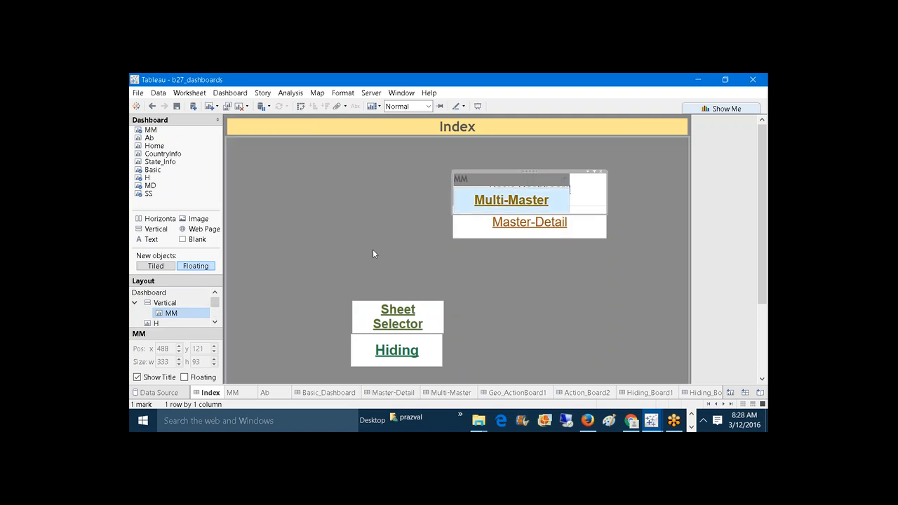
- Increase the height of the Multi-Master link in the vertical container to about 200
drag(461, 216, 471, 263)
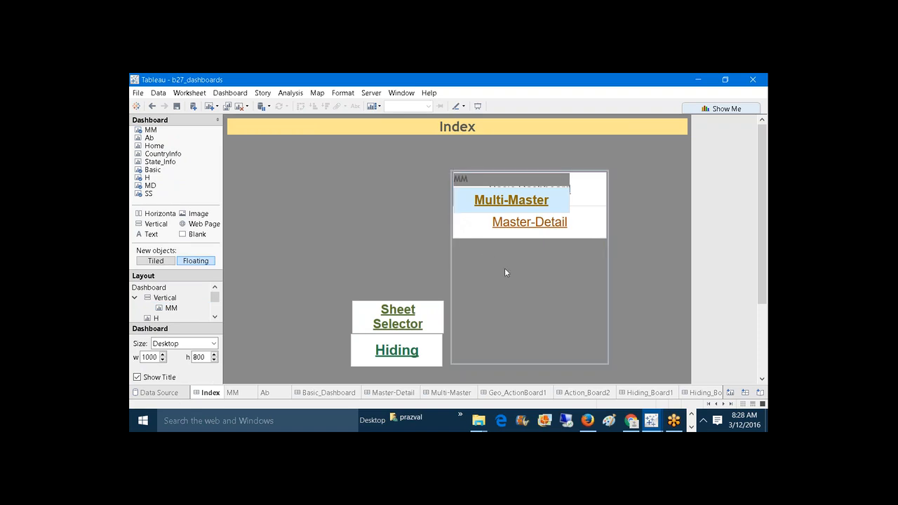
click(500, 261)
click(509, 292)
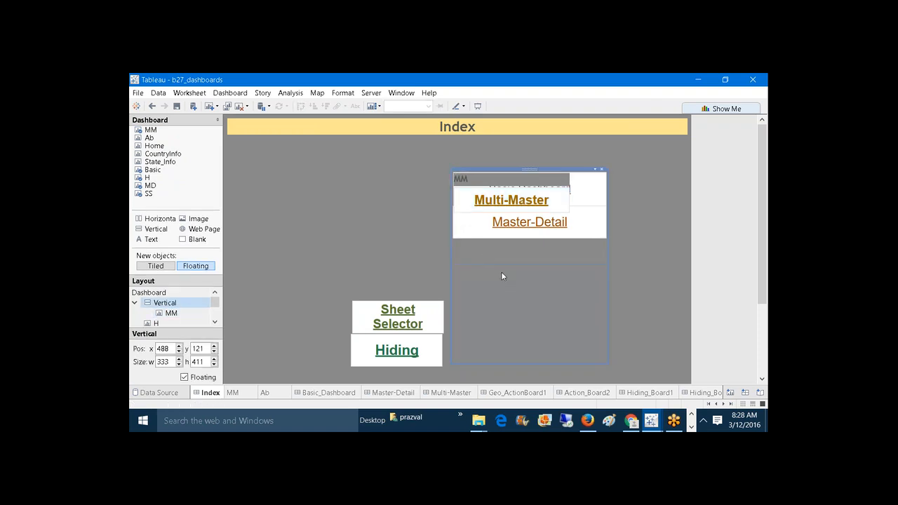
click(491, 249)
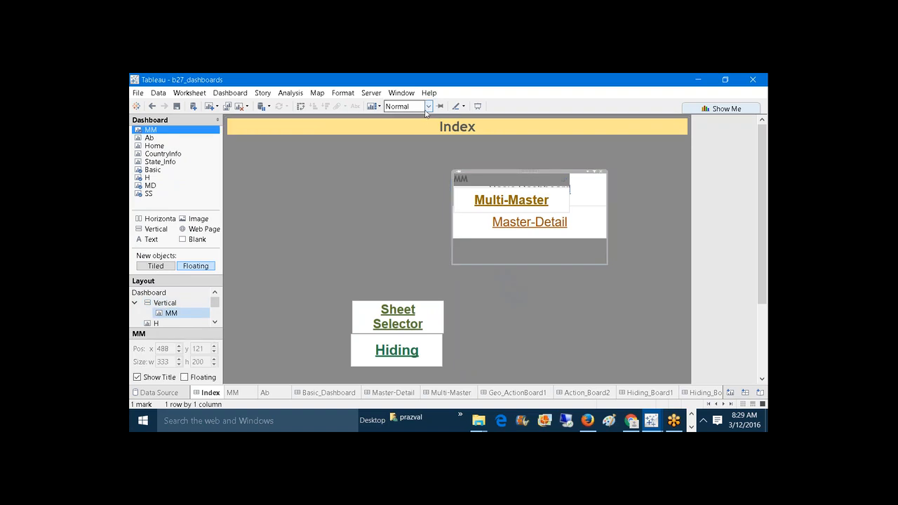
- Fit the Multi-Master link to Entire View and hide its sheet title
click(428, 106)
click(413, 149)
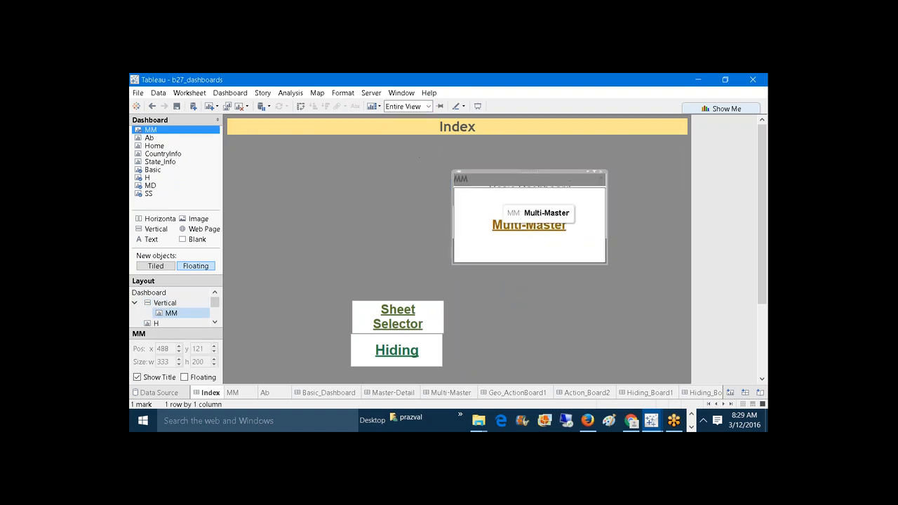
click(137, 377)
click(482, 261)
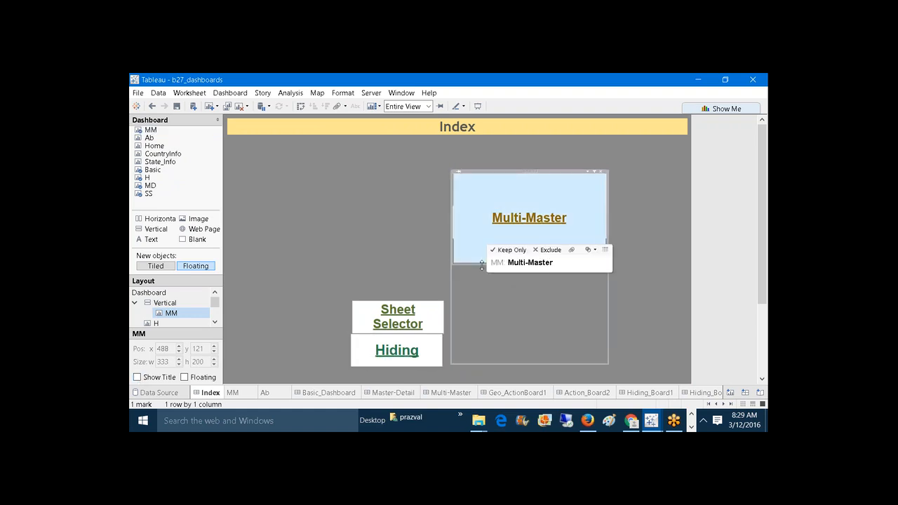
- Shrink the Multi-Master link to a height of about 57 and try to move it below the Master-Detail link
drag(482, 264, 494, 198)
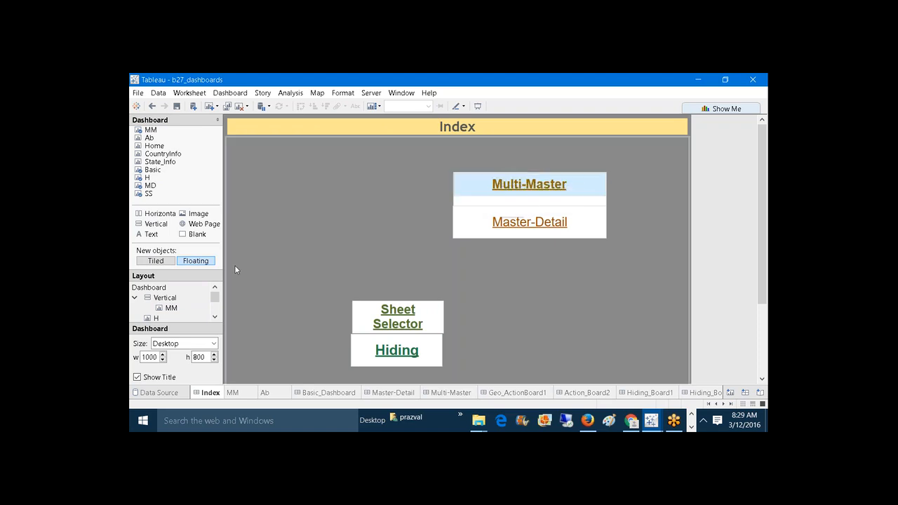
click(517, 184)
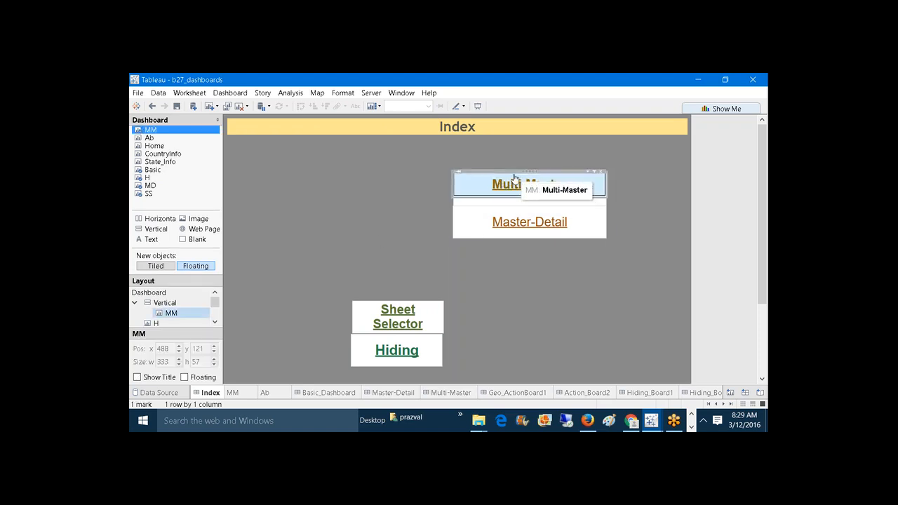
drag(529, 171, 549, 262)
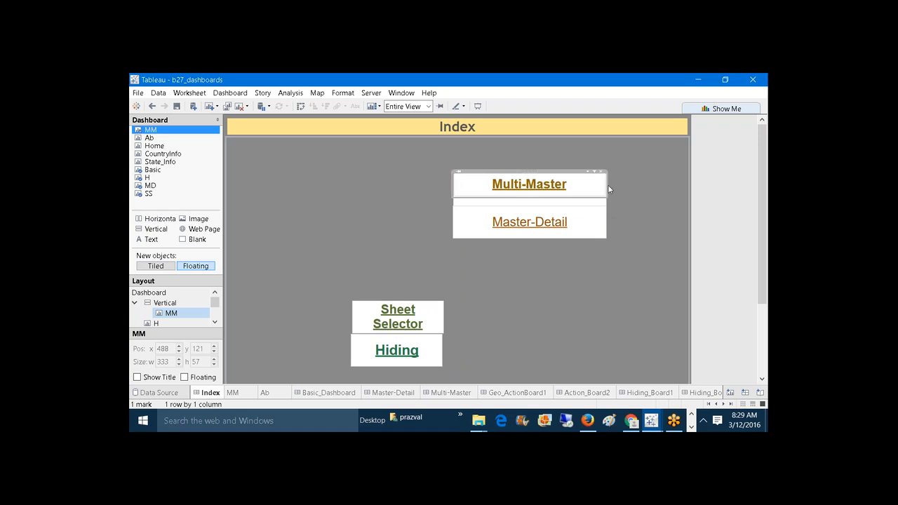
- Enlarge the Multi-Master link to a height of about 205 and try to move it lower in the container
click(592, 193)
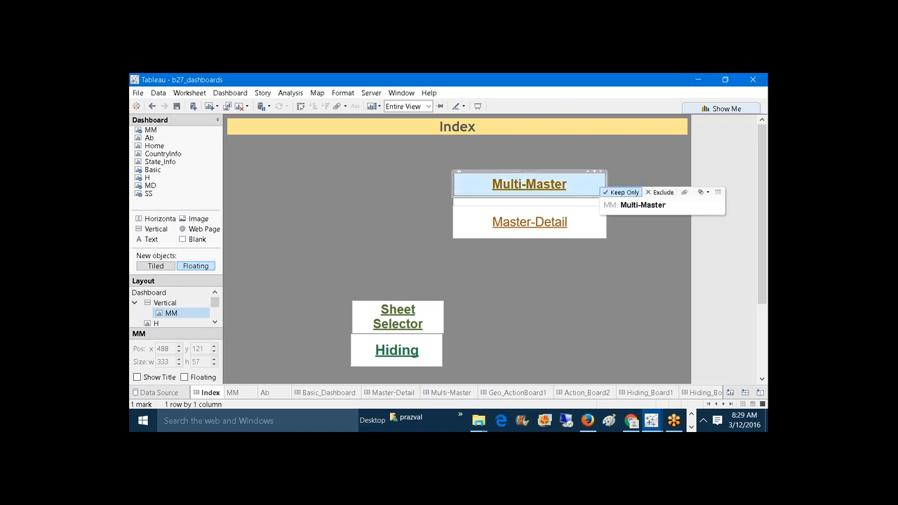
drag(589, 197, 614, 267)
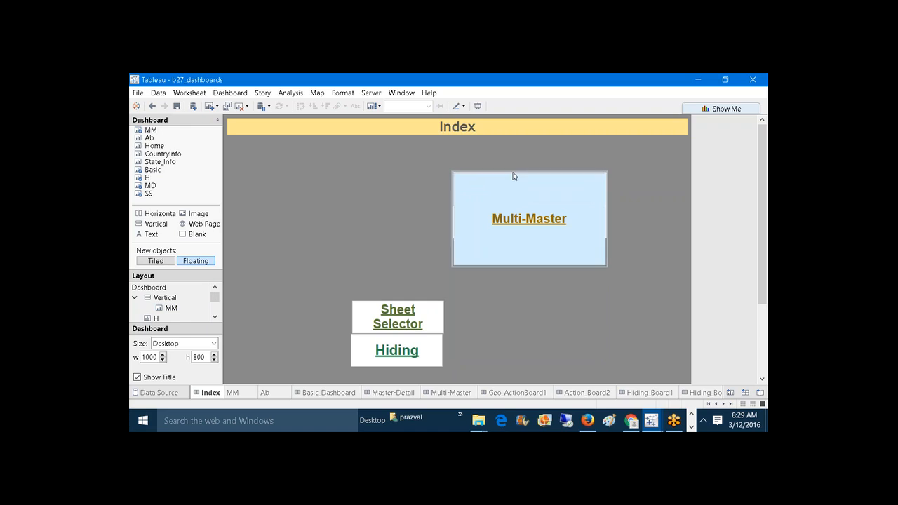
click(518, 204)
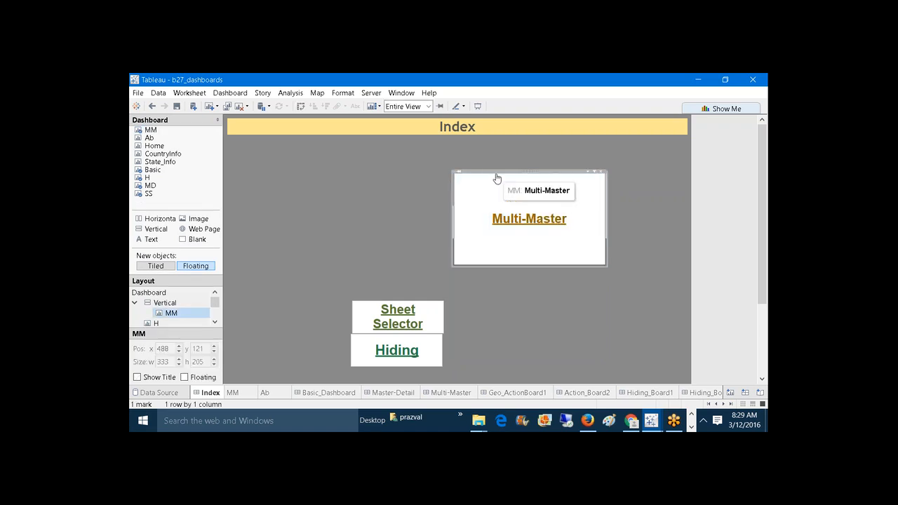
drag(532, 172, 541, 213)
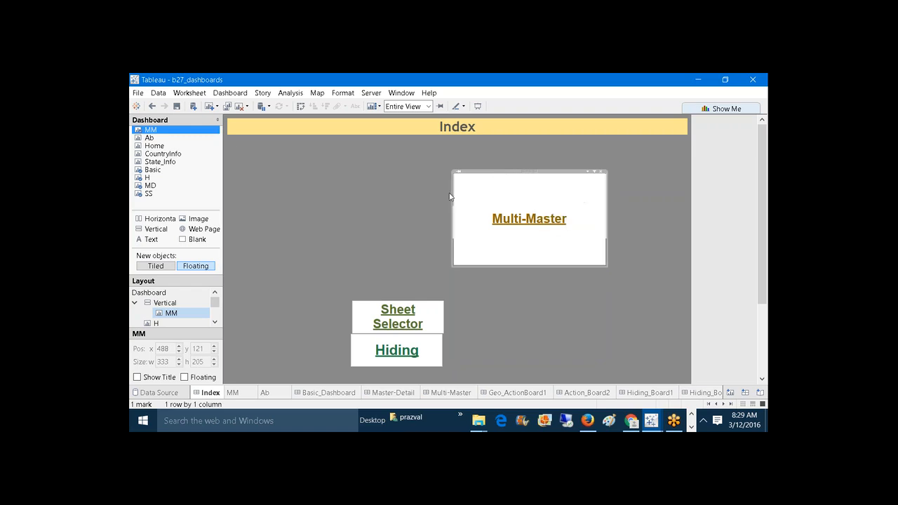
- Widen the floating vertical container on both sides to a width of about 402
click(473, 268)
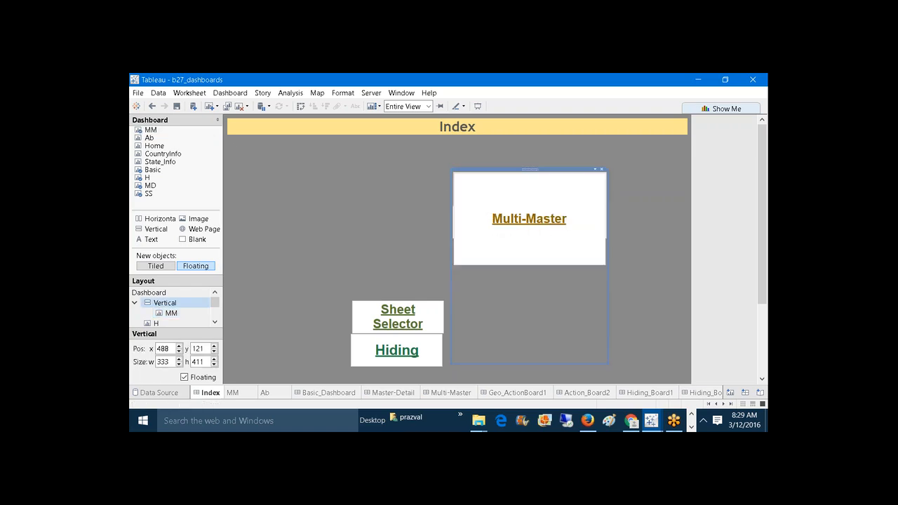
drag(449, 279, 437, 279)
click(455, 259)
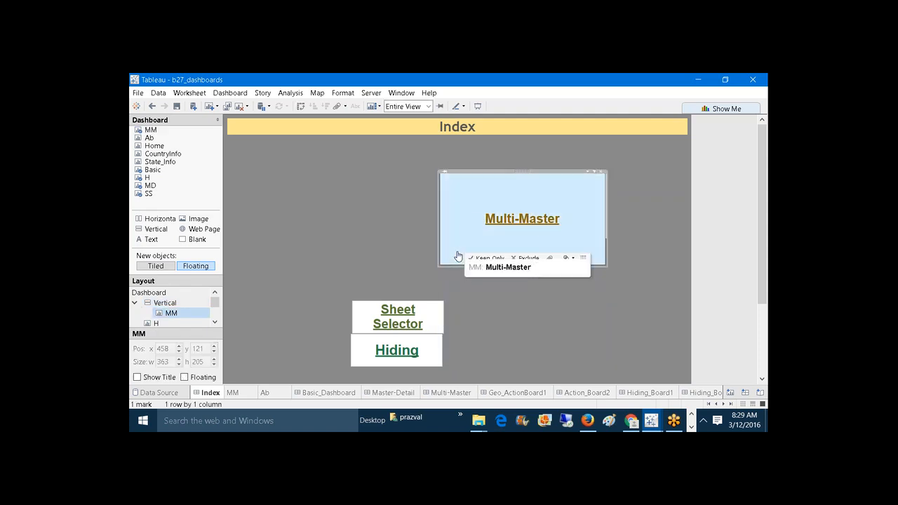
click(591, 289)
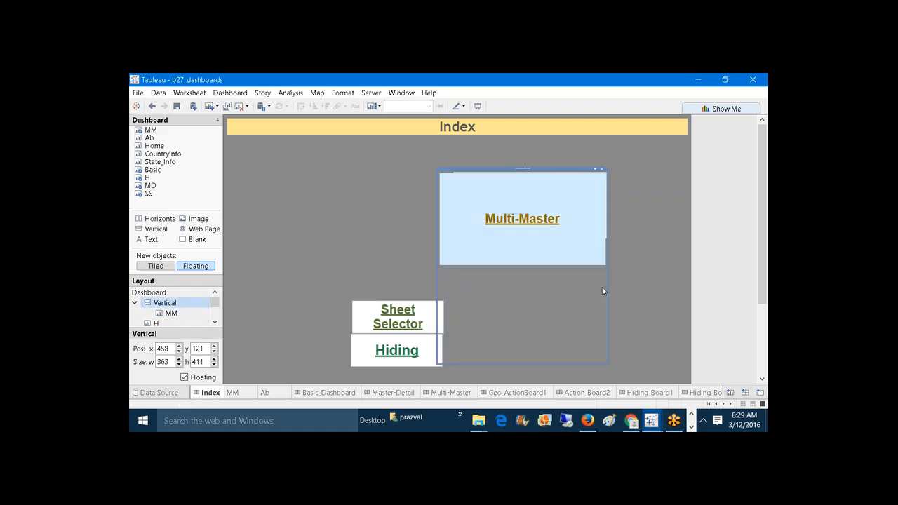
drag(608, 295, 626, 294)
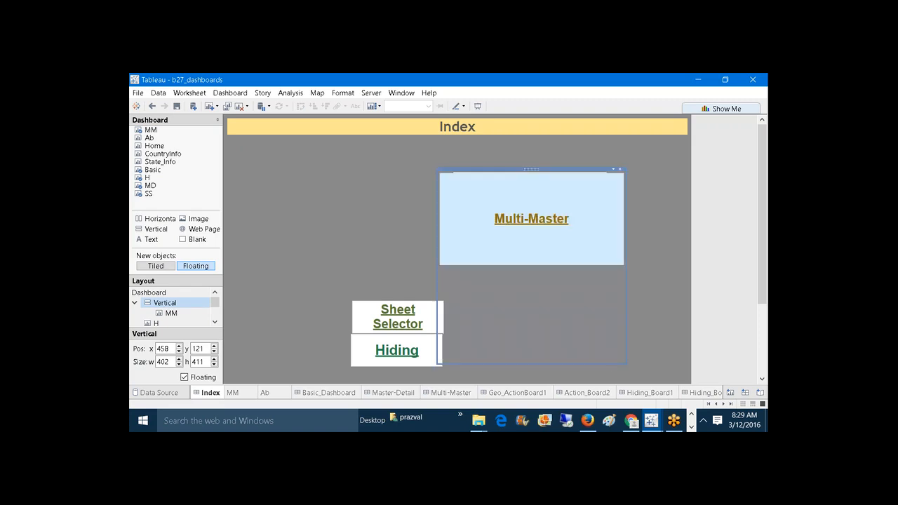
- Remove the Multi-Master link and the floating vertical container from the dashboard
click(534, 237)
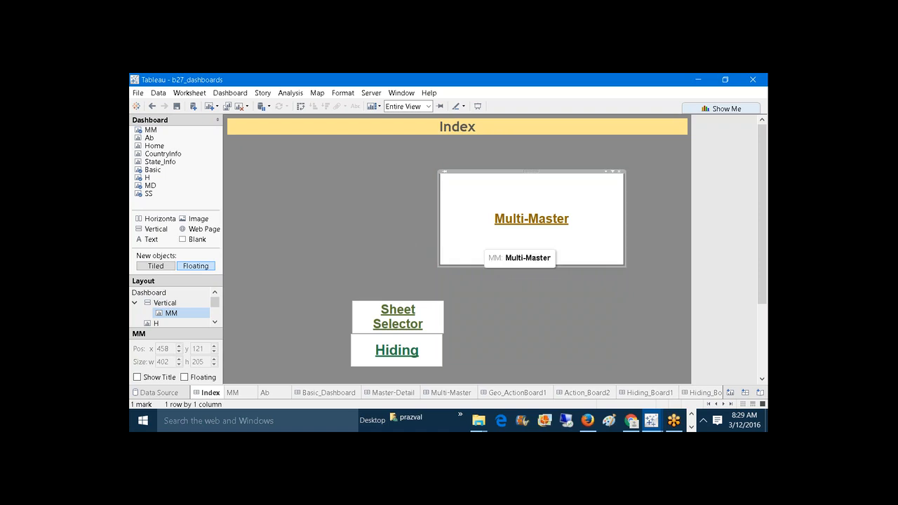
click(538, 284)
click(510, 241)
click(510, 241)
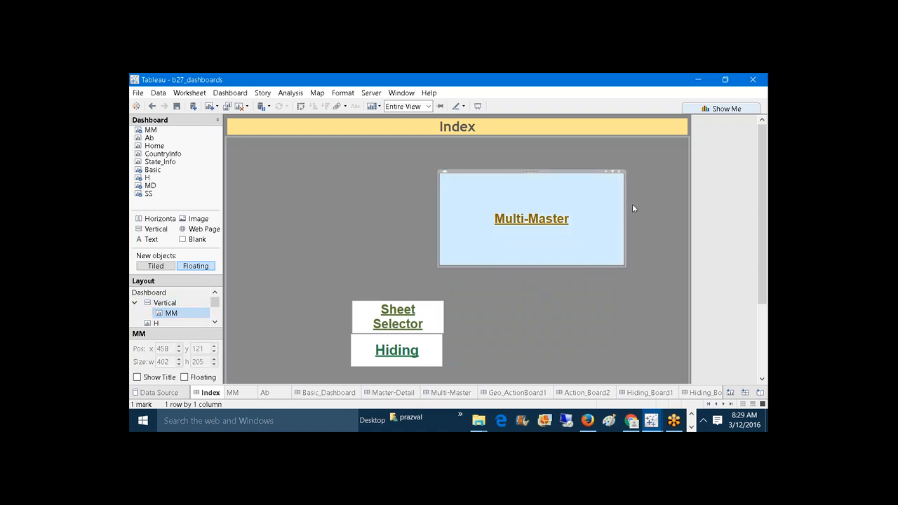
click(619, 171)
click(558, 310)
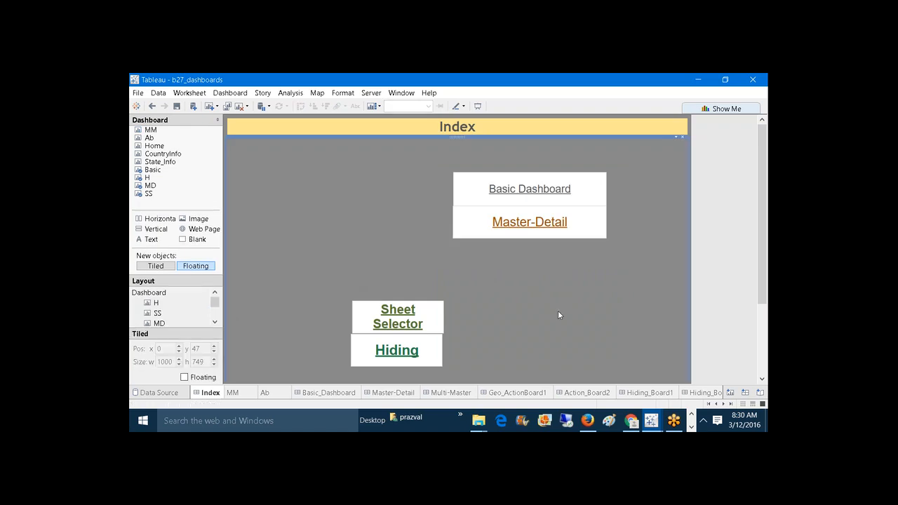
- Examine the layout entries, positions and sizes of the Master-Detail and Basic Dashboard links
click(517, 230)
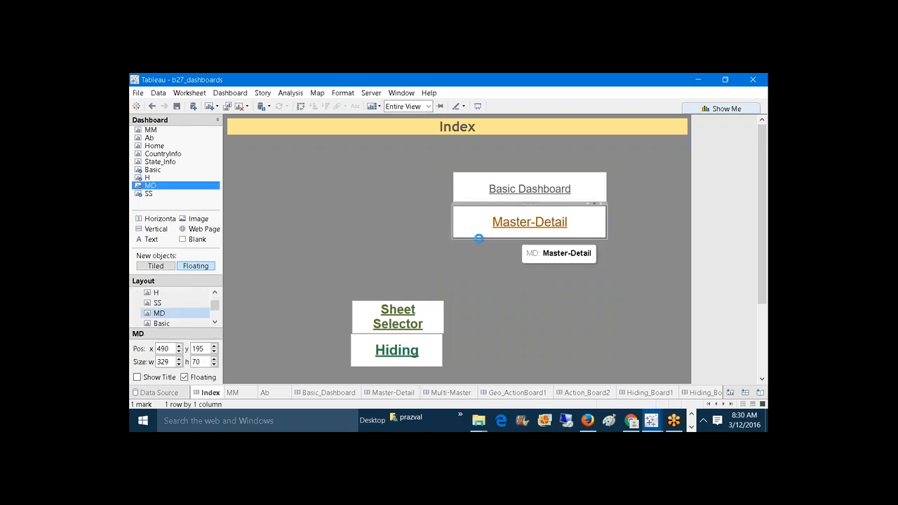
click(207, 393)
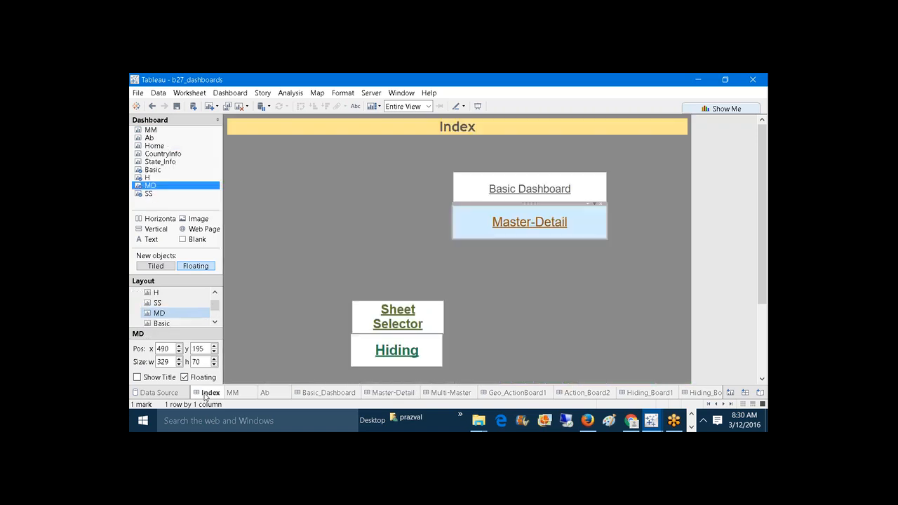
click(486, 269)
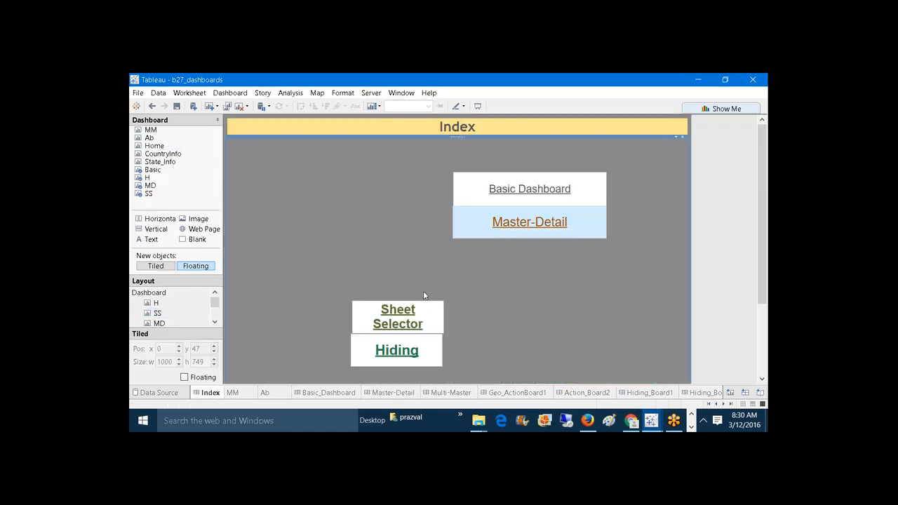
drag(216, 301, 215, 317)
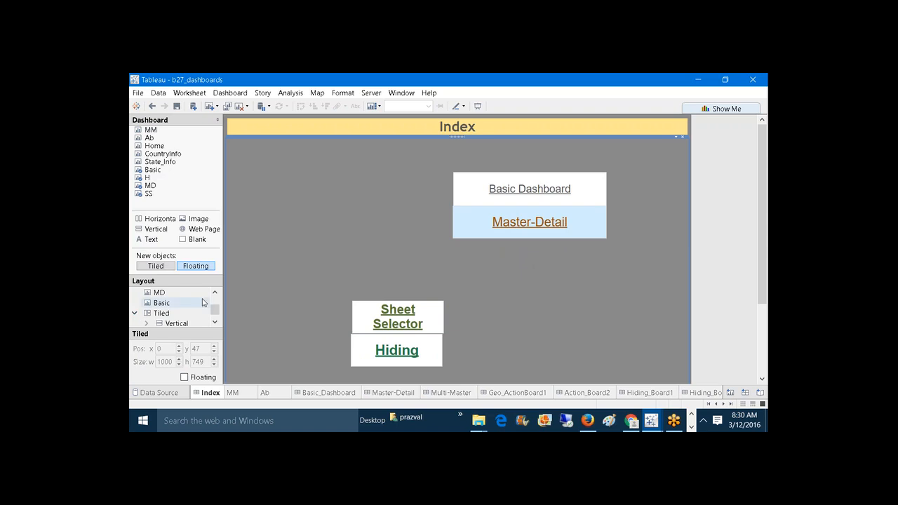
drag(216, 311, 218, 298)
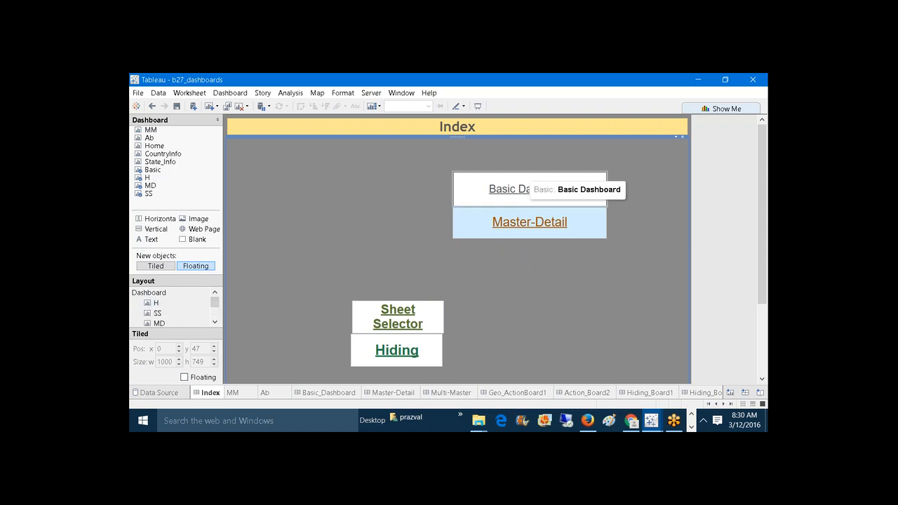
click(527, 186)
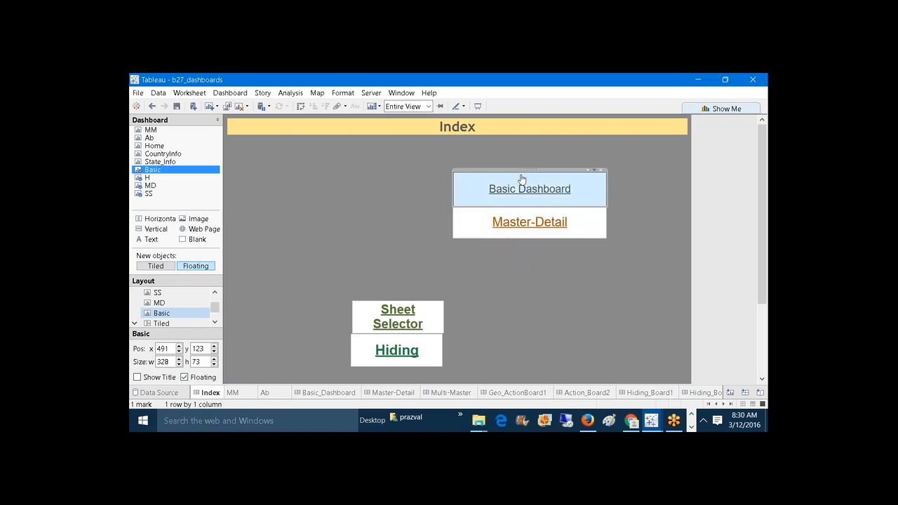
- Examine the tiled container and the vertical container nested inside it in the layout hierarchy
click(494, 304)
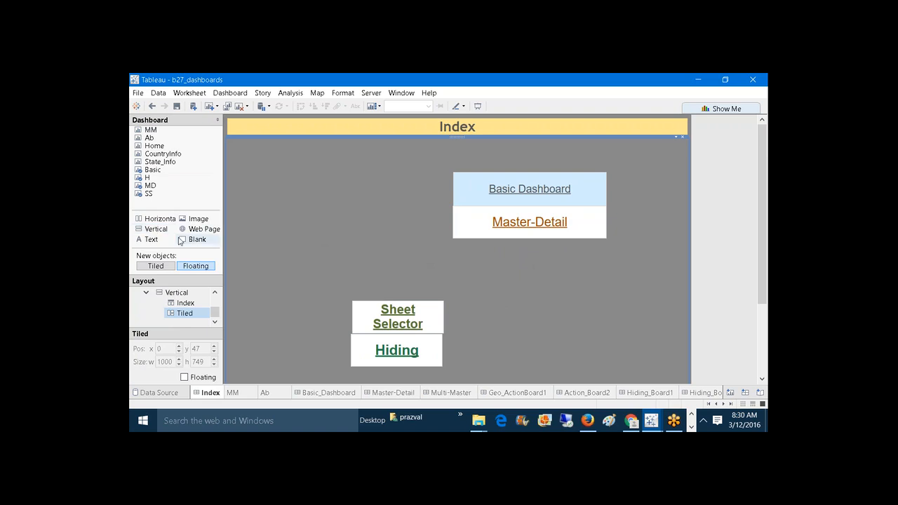
click(181, 295)
click(182, 294)
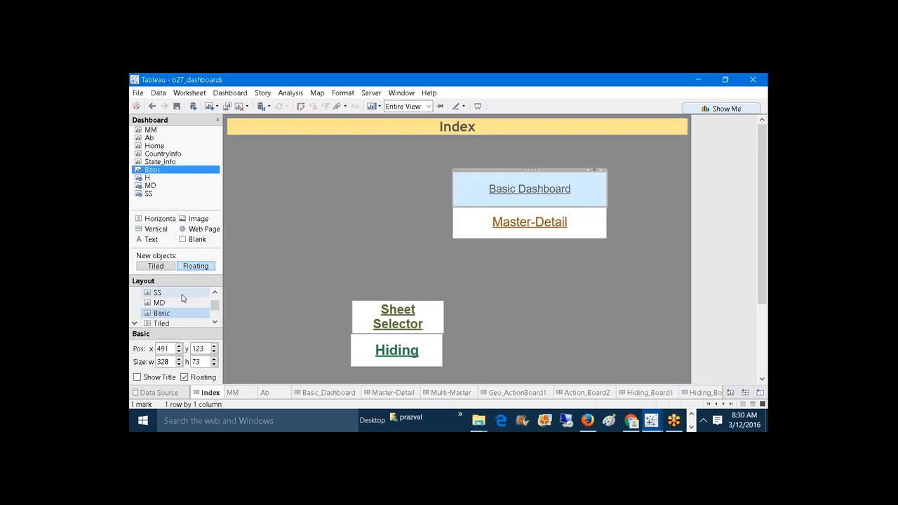
drag(215, 308, 215, 310)
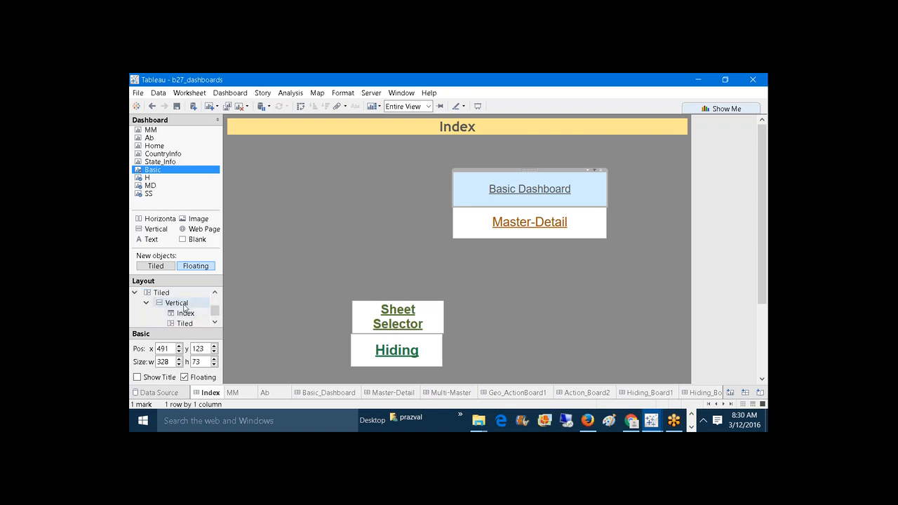
click(183, 305)
click(180, 314)
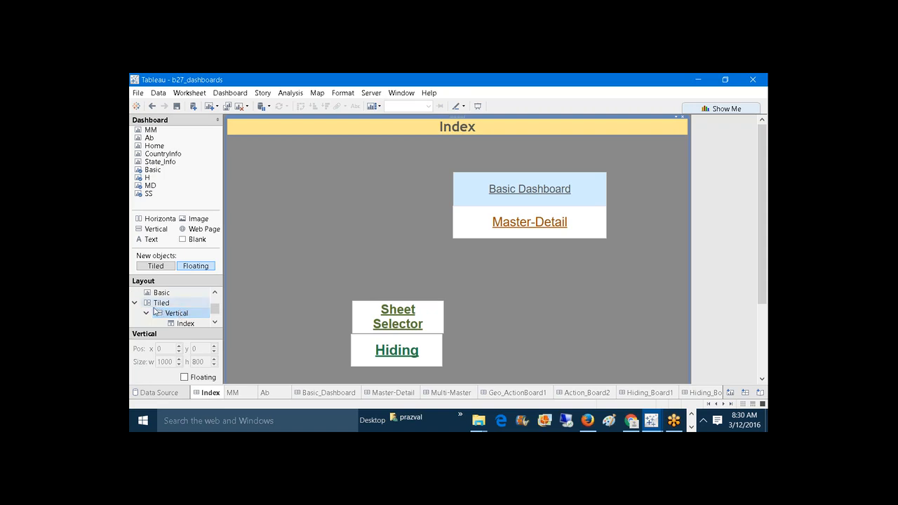
- Examine the tiled container nested beneath the Index title in the layout hierarchy
click(156, 305)
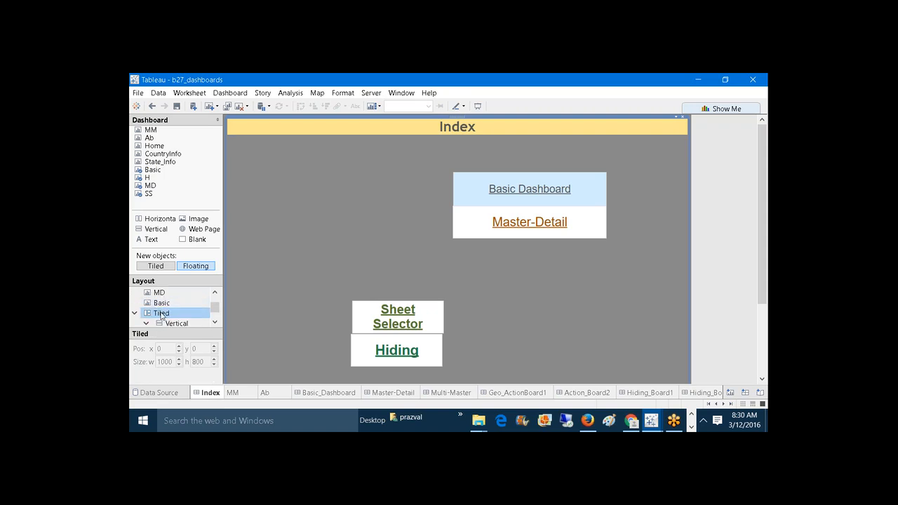
click(172, 322)
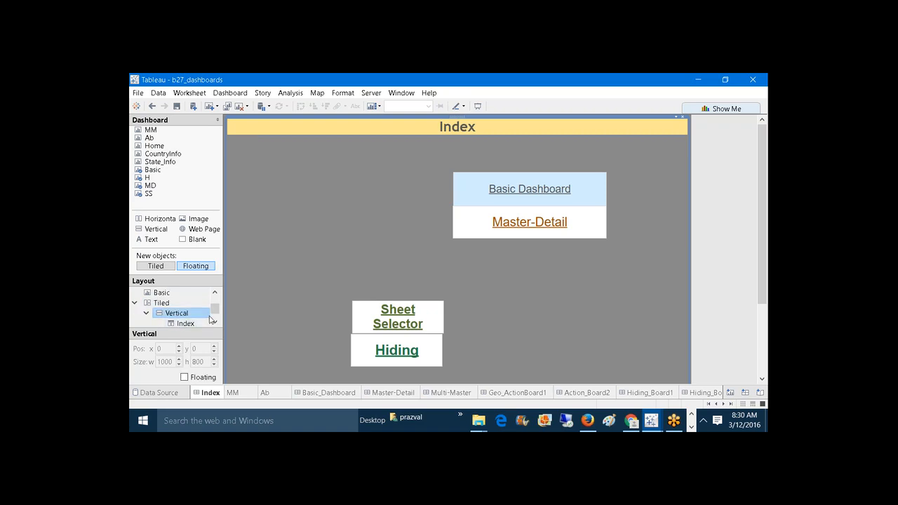
scroll(212, 318, down, 2)
click(185, 314)
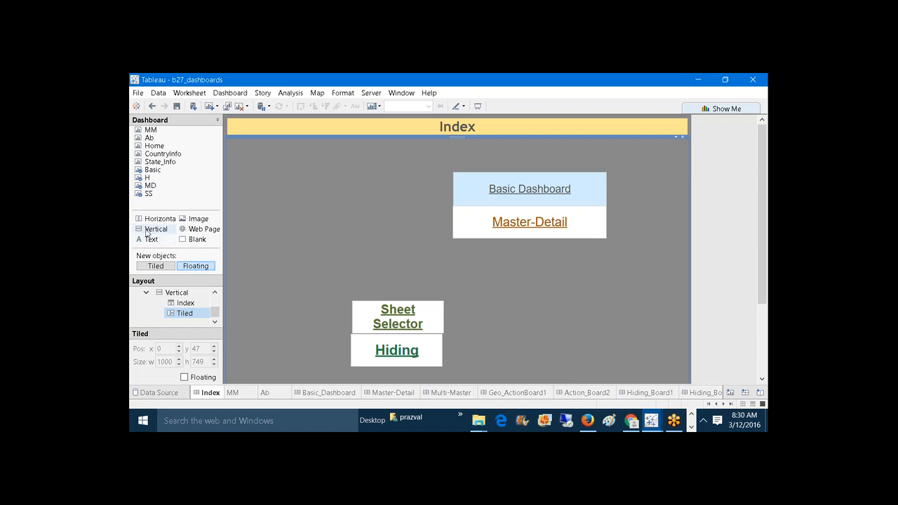
- Add a floating vertical container about 333 wide and 224 high at about x 132, y 105, and place the MM sheet inside it
drag(156, 229, 285, 163)
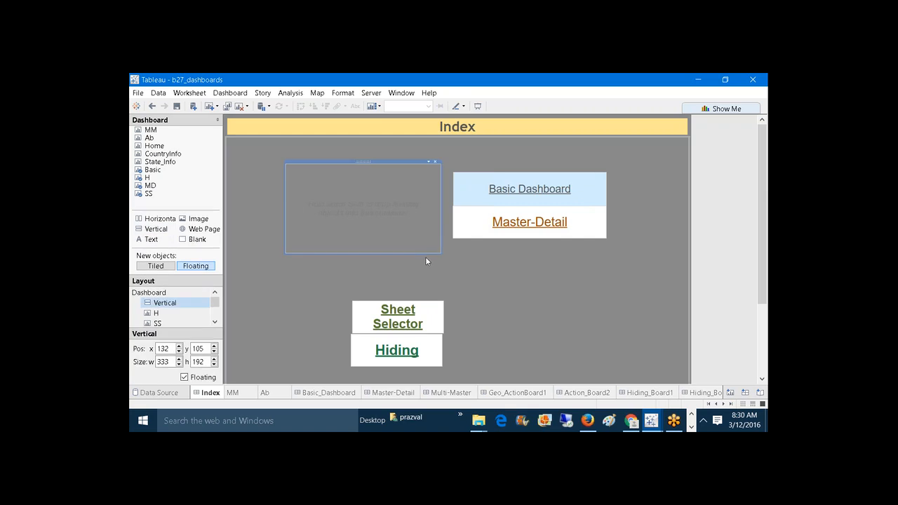
drag(425, 253, 423, 269)
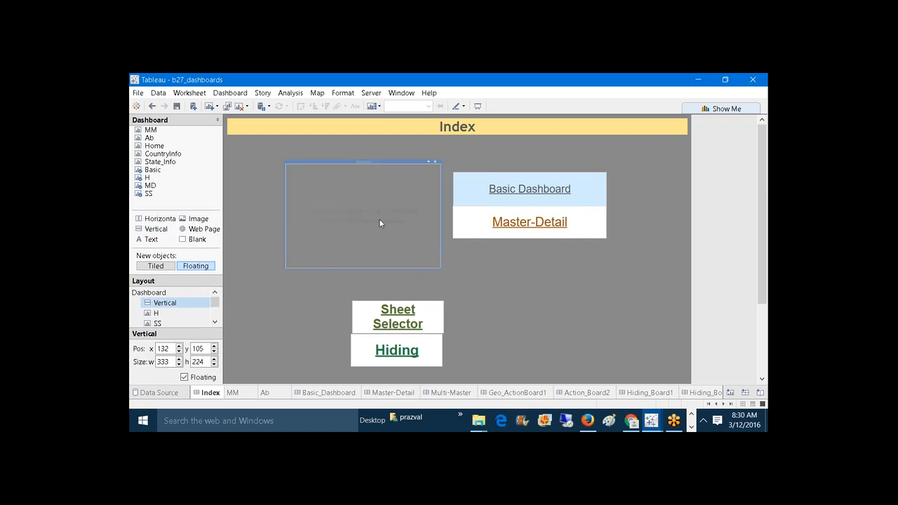
mouse_move(154, 134)
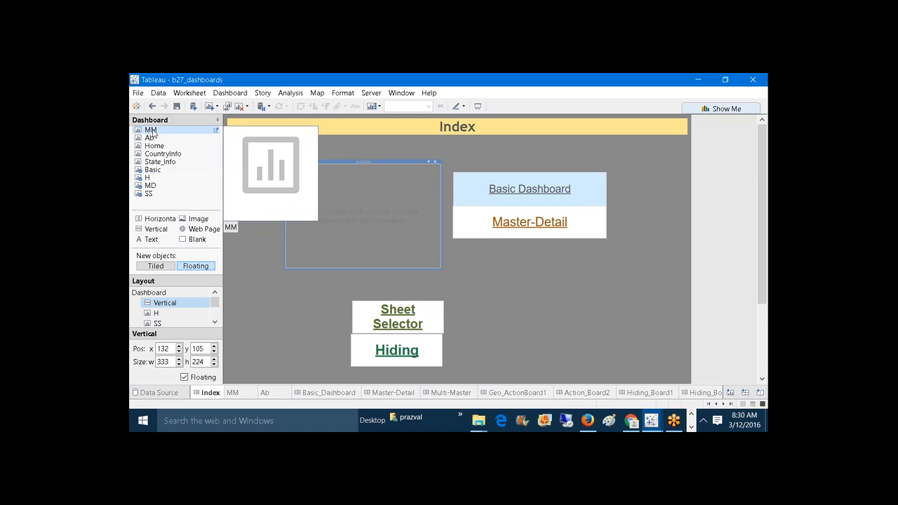
drag(153, 133, 324, 205)
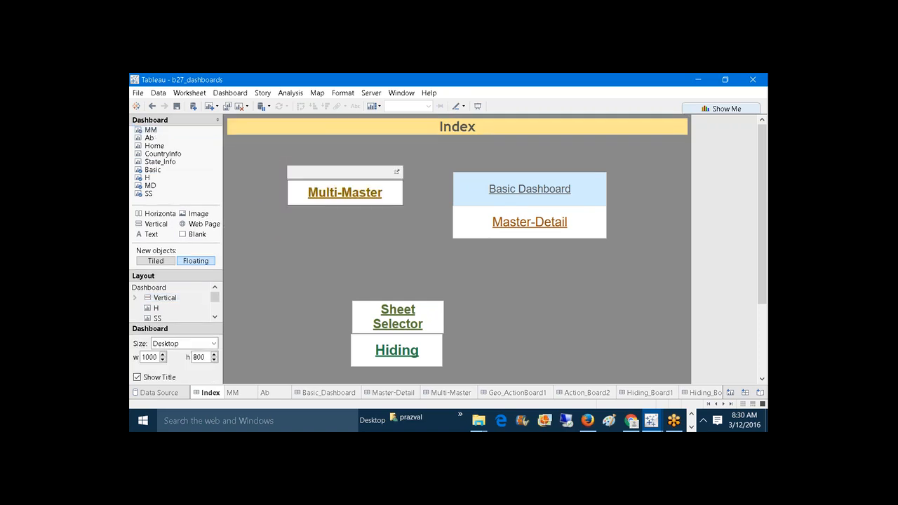
click(363, 233)
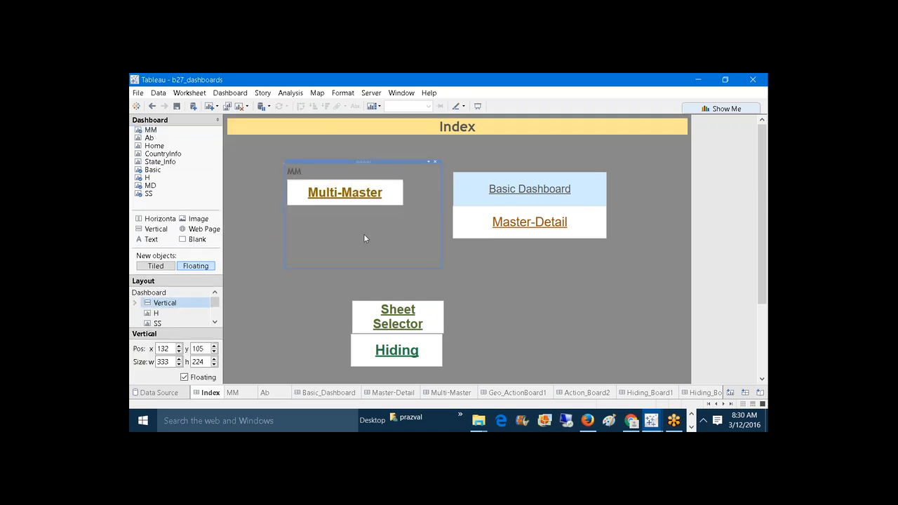
- Fit the MM sheet to Entire View and hide its title
click(381, 193)
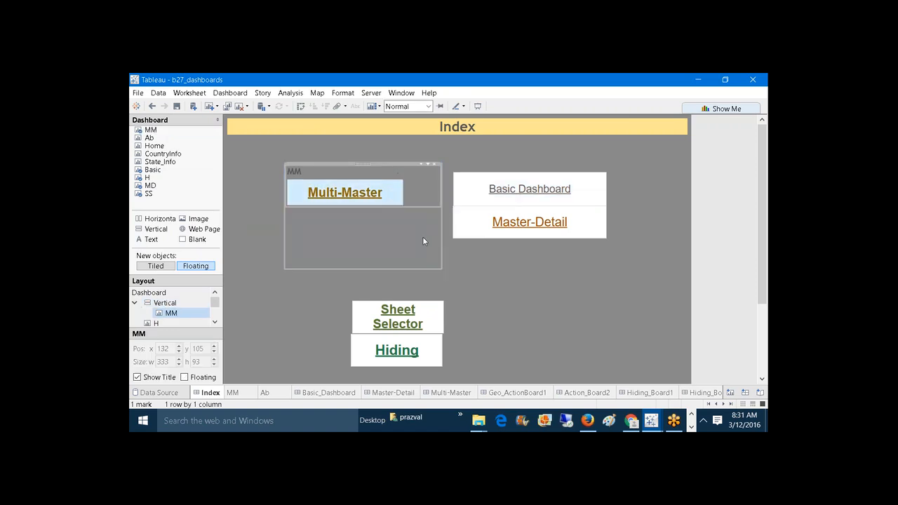
click(428, 105)
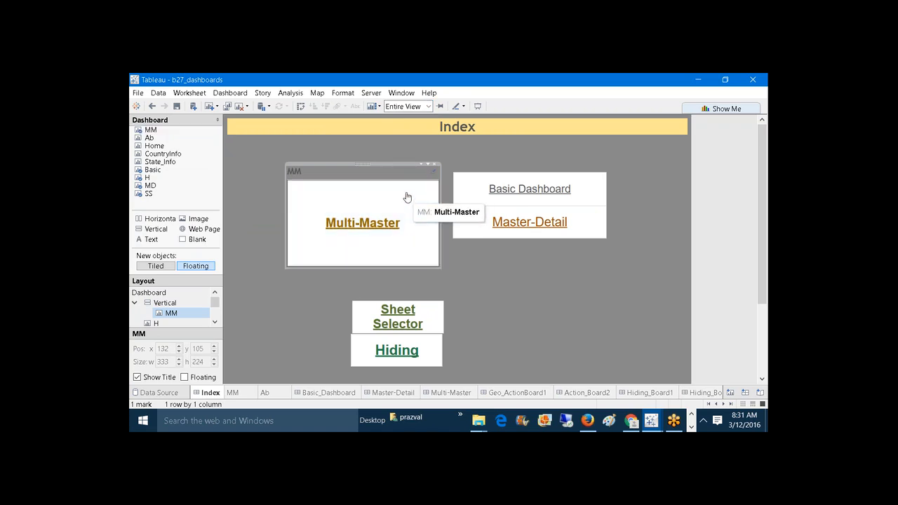
click(137, 376)
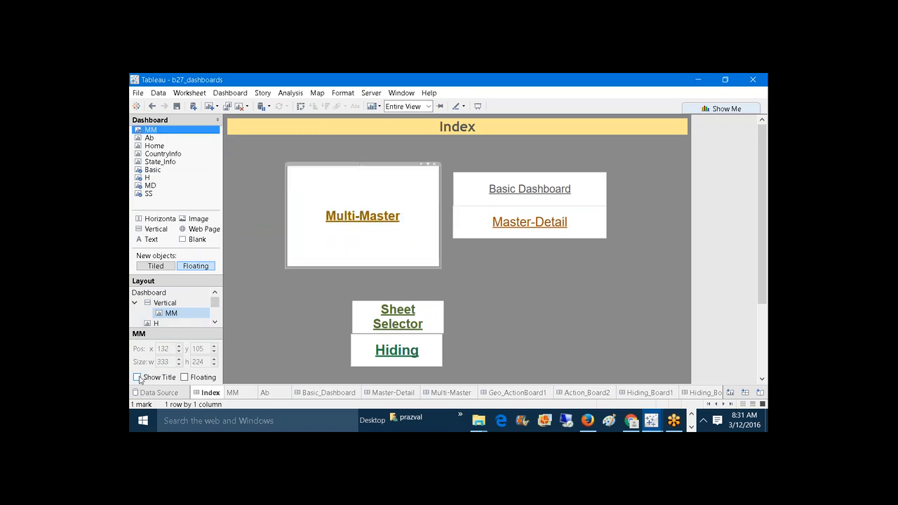
click(426, 259)
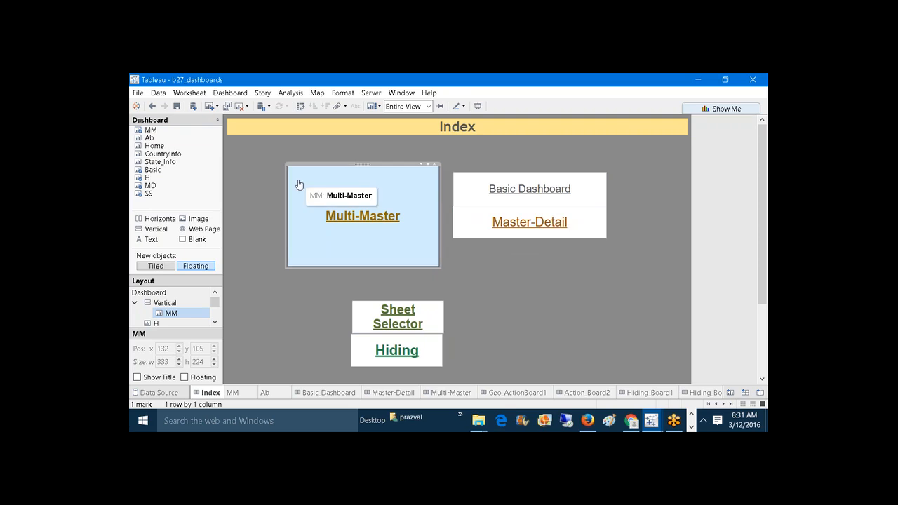
- Add the Ab sheet below Multi-Master in the vertical container, with its title hidden and its fit set to Entire View
click(149, 139)
drag(149, 140, 381, 234)
click(391, 226)
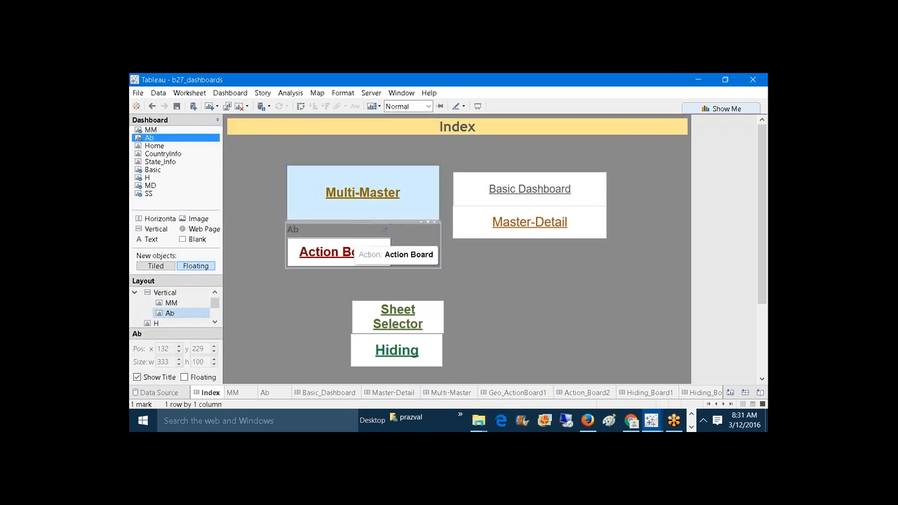
click(137, 377)
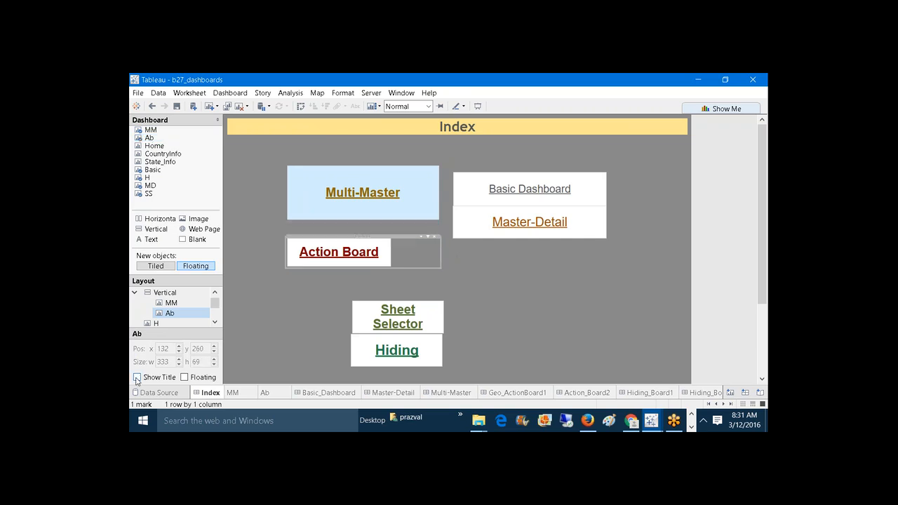
click(427, 108)
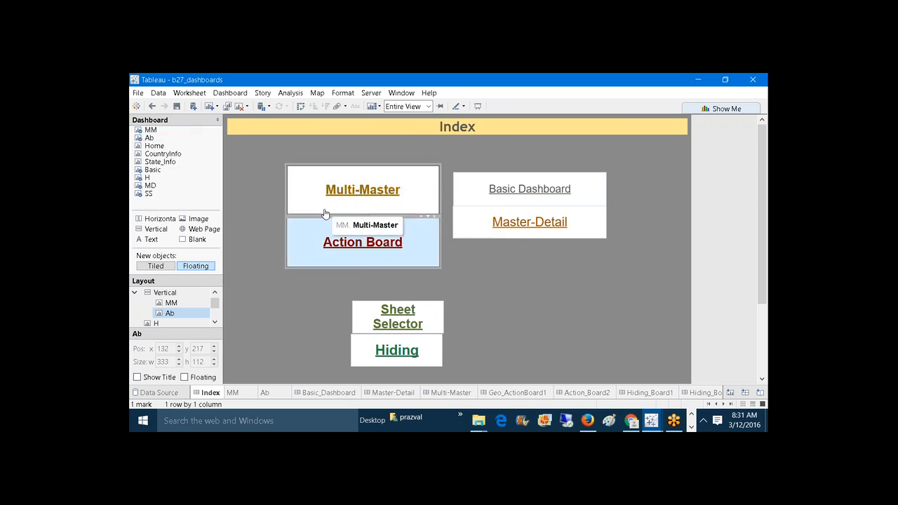
click(251, 188)
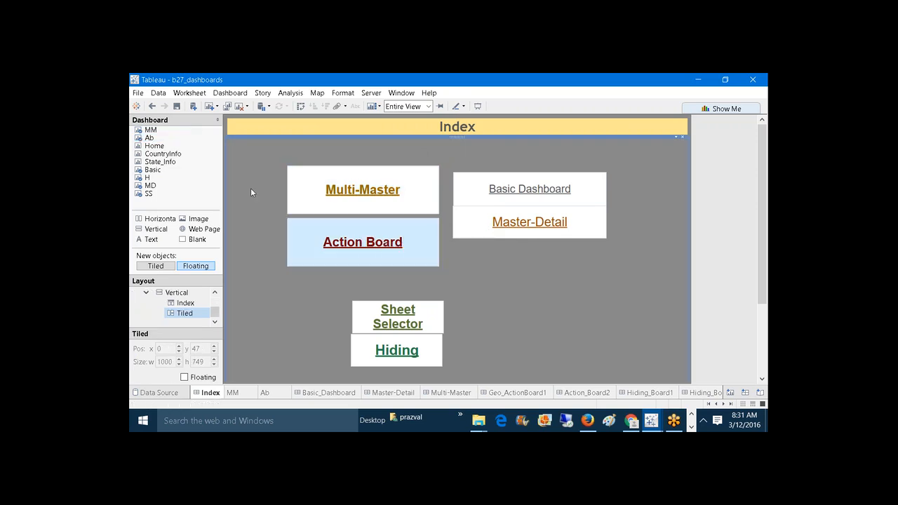
- Shorten the Multi-Master link to about 95 high and extend the vertical container's lower edge to a height of about 257
click(382, 232)
drag(325, 218, 325, 209)
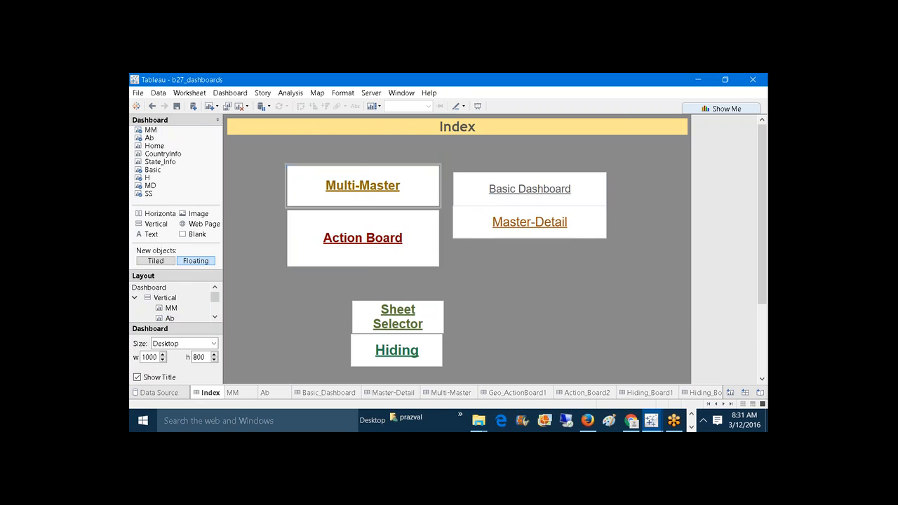
click(311, 227)
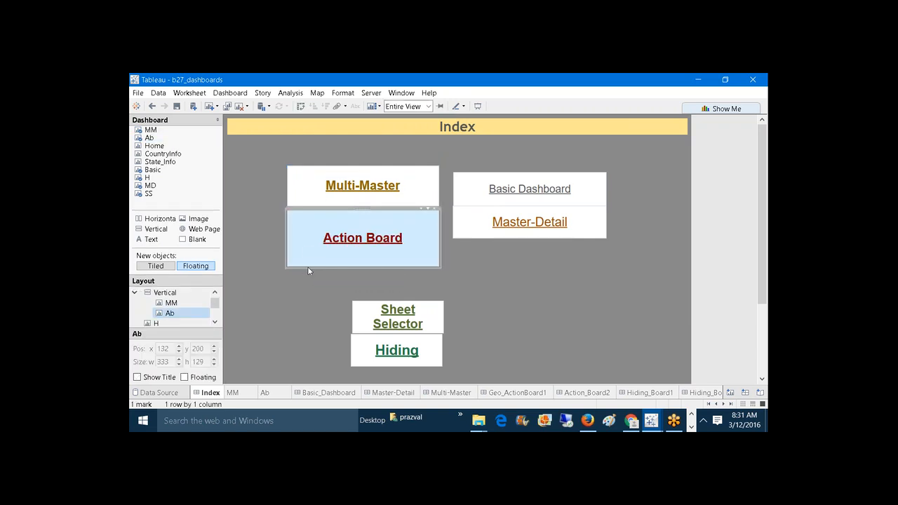
click(186, 292)
drag(323, 269, 323, 285)
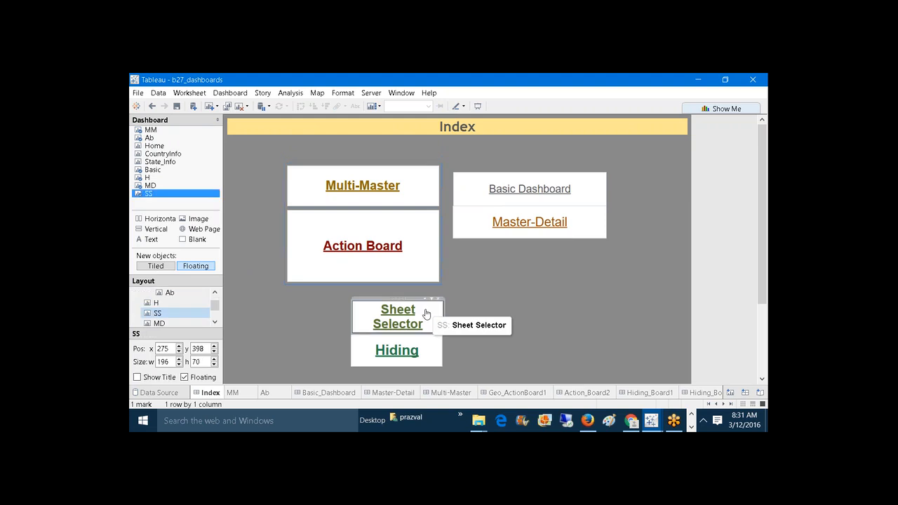
- Remove the floating Sheet Selector and Hiding links from the dashboard, unhiding their worksheets
click(425, 313)
click(439, 298)
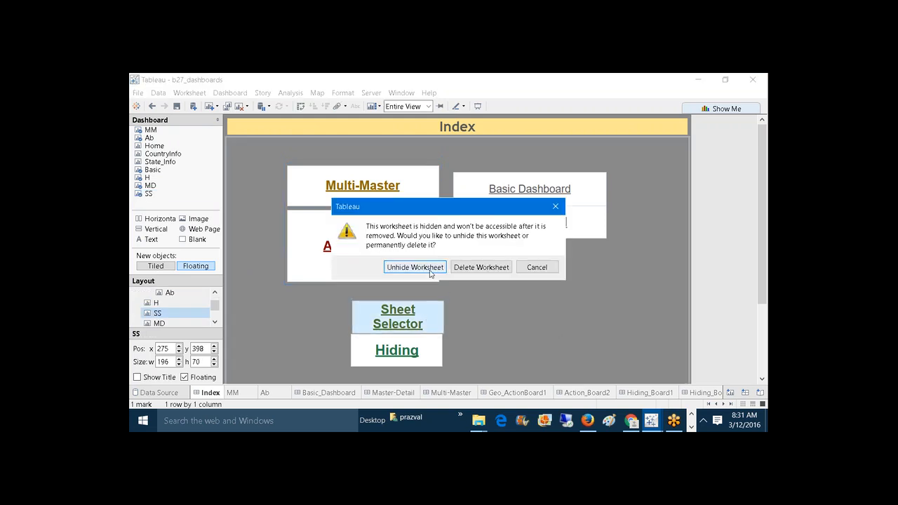
click(429, 268)
click(429, 344)
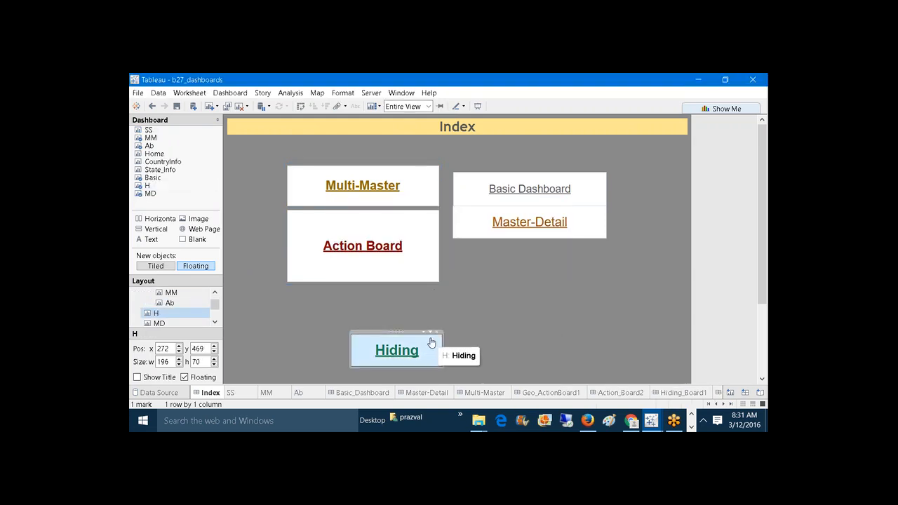
click(437, 334)
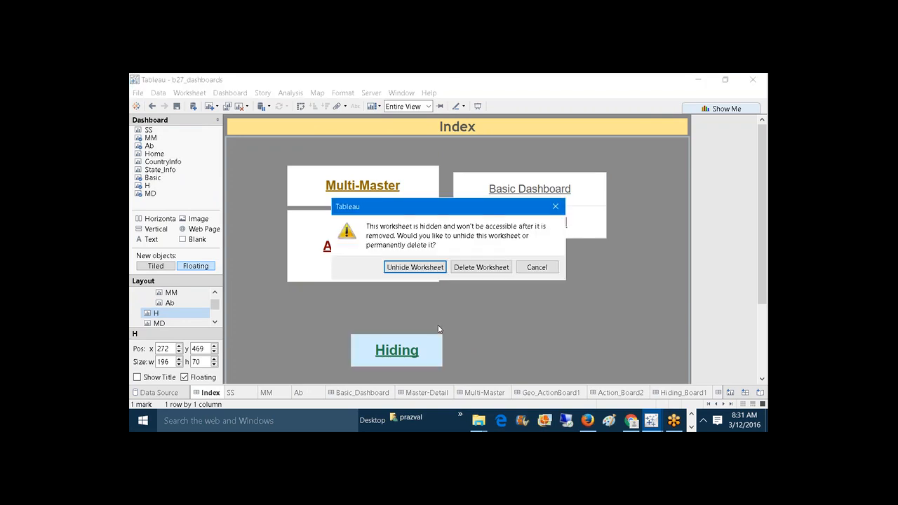
click(428, 268)
click(508, 330)
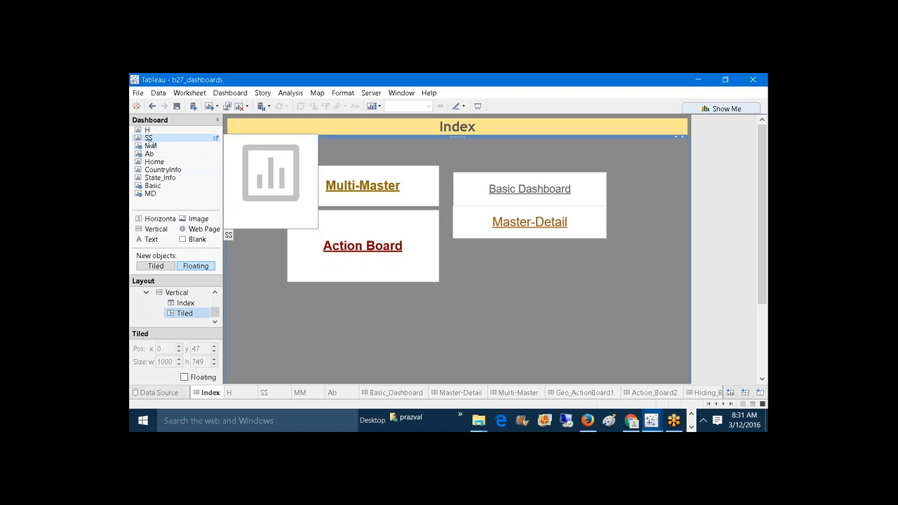
- Add the SS sheet below Action Board in the vertical container, fit it to Entire View and hide its title
drag(148, 138, 369, 277)
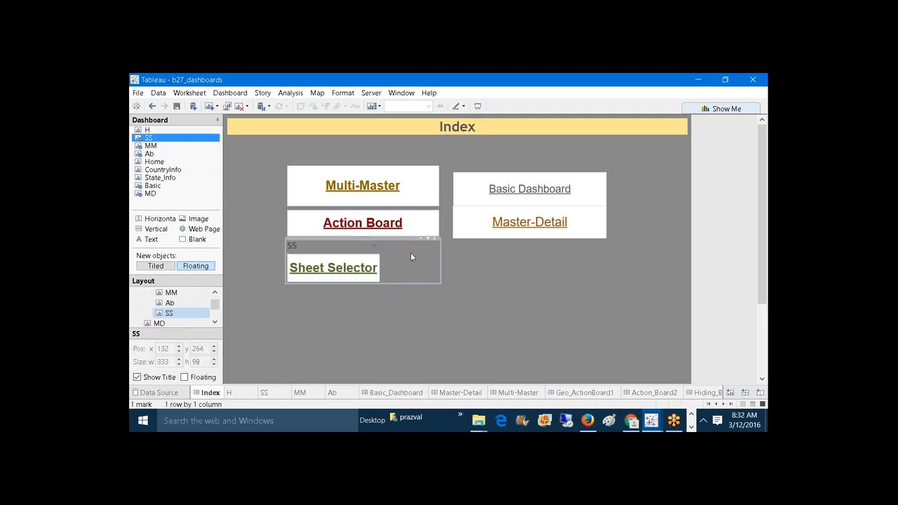
click(427, 106)
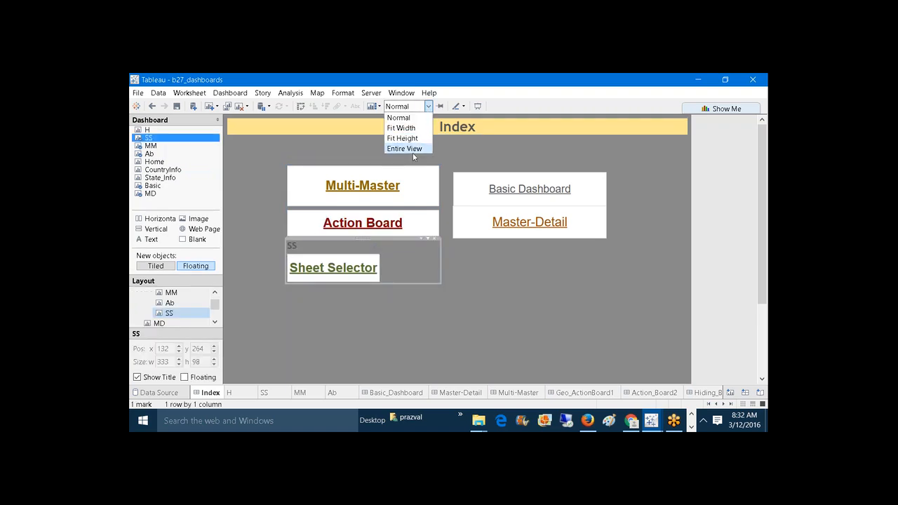
click(412, 148)
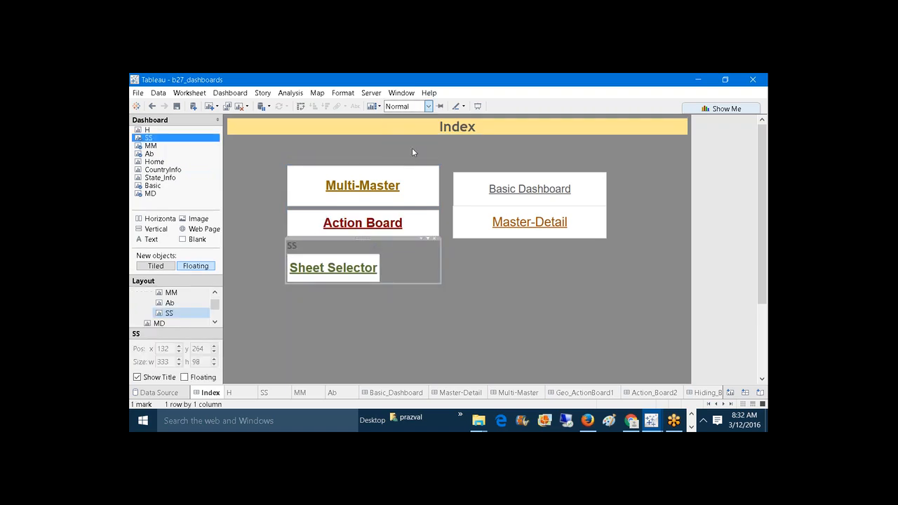
click(139, 378)
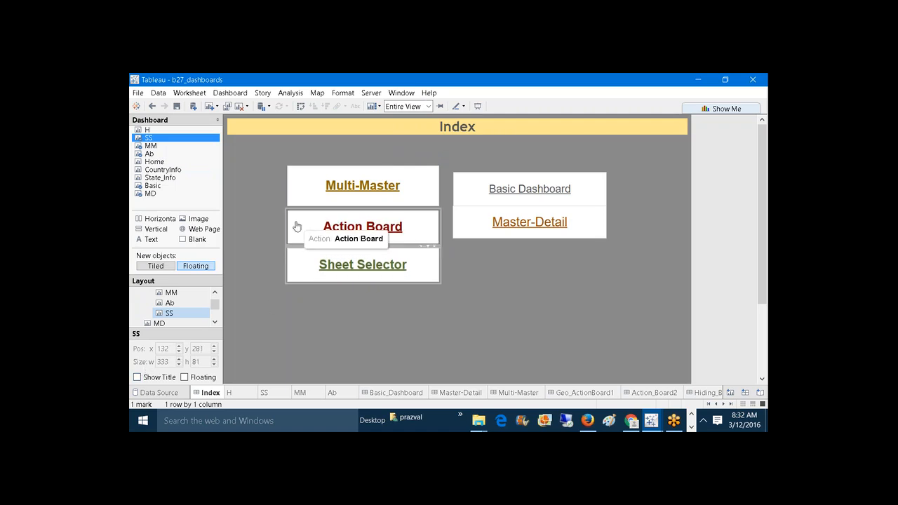
click(262, 237)
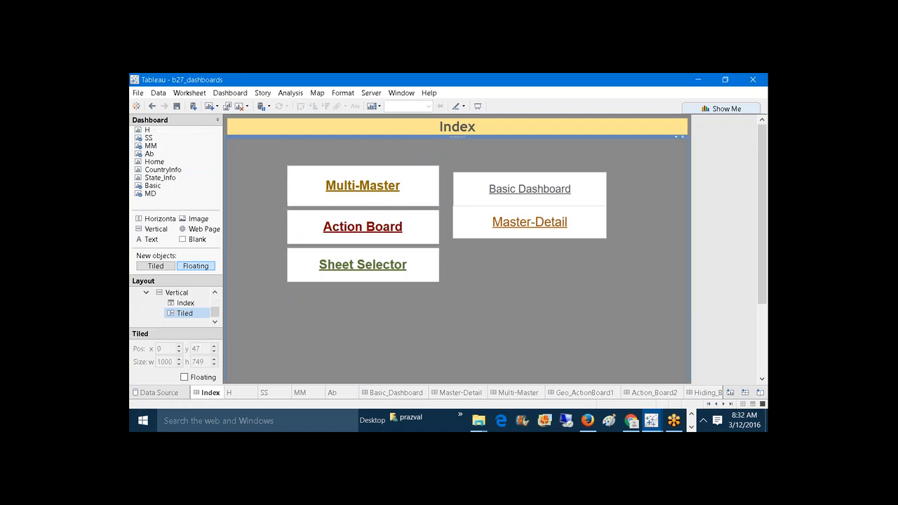
- Remove the floating Master-Detail and Basic Dashboard links from the dashboard, unhiding their worksheets
click(596, 208)
click(598, 206)
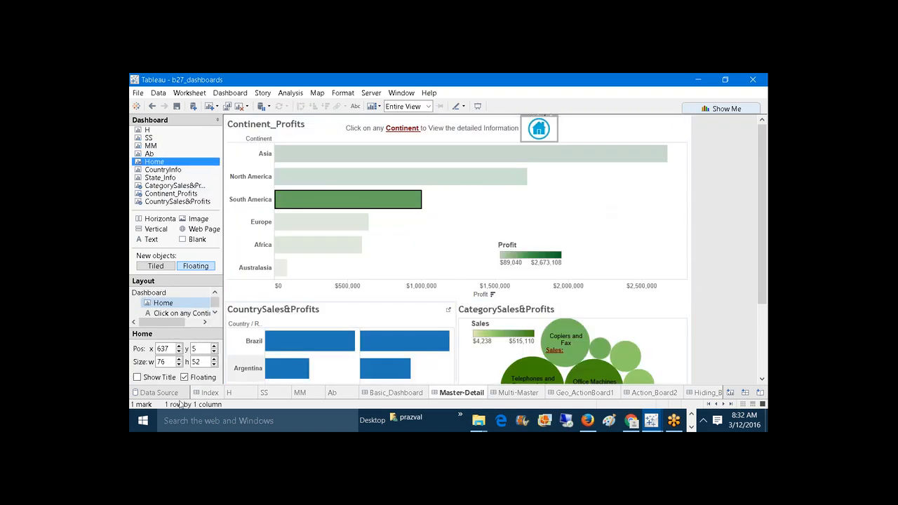
click(209, 392)
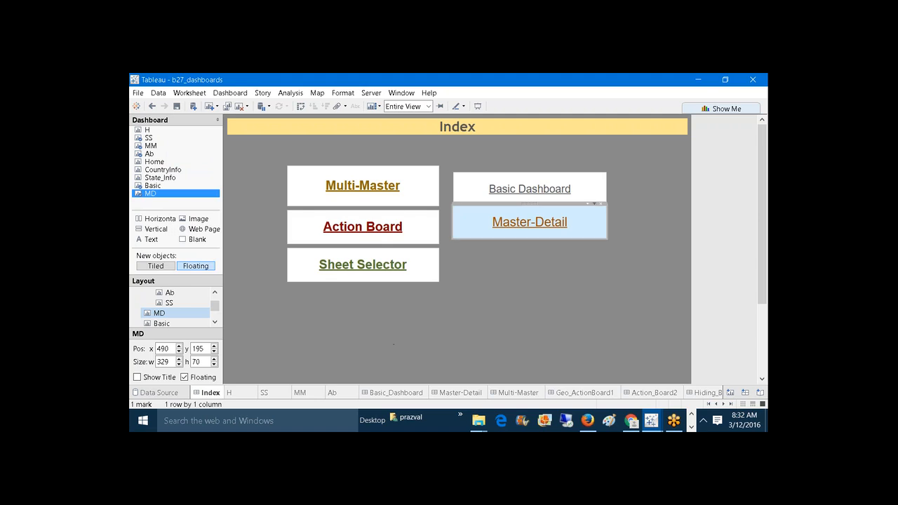
click(600, 204)
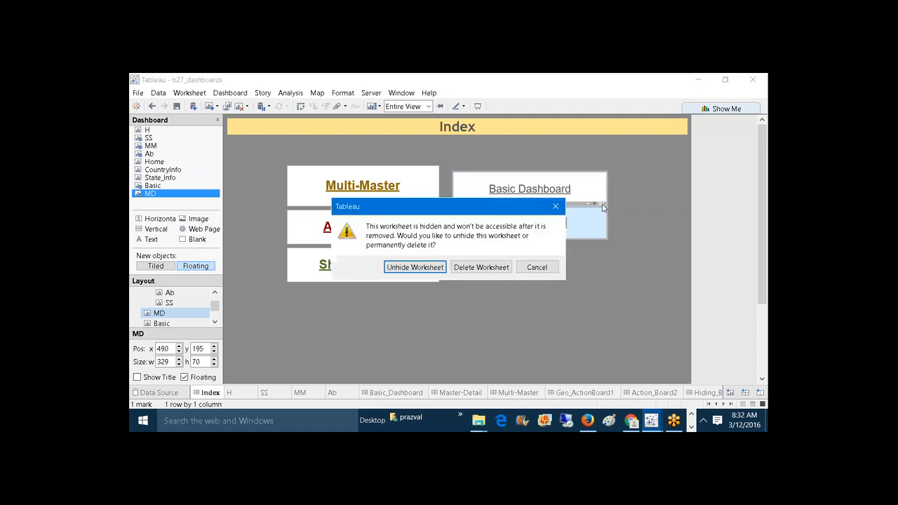
click(437, 265)
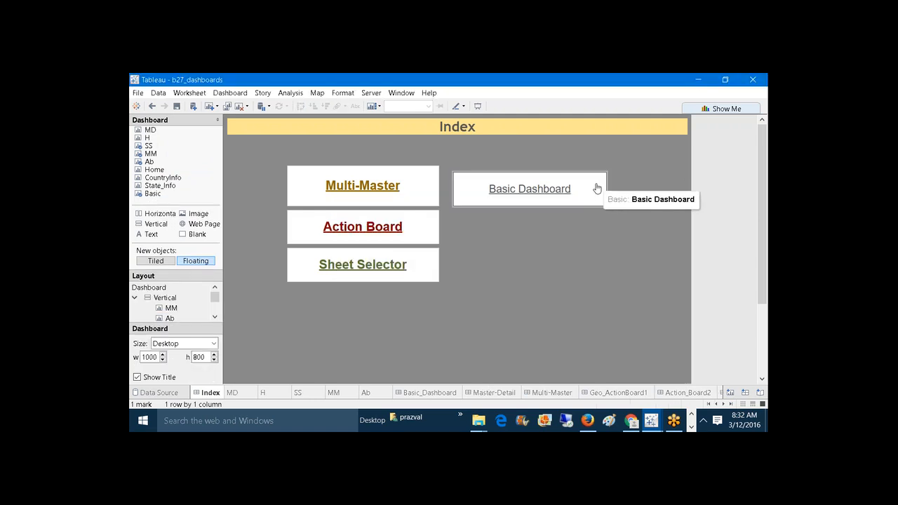
click(595, 187)
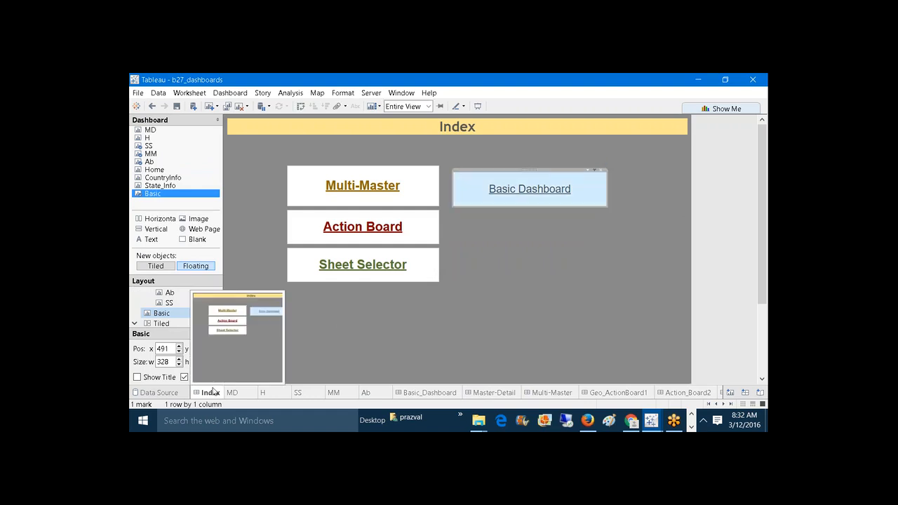
click(601, 170)
click(414, 267)
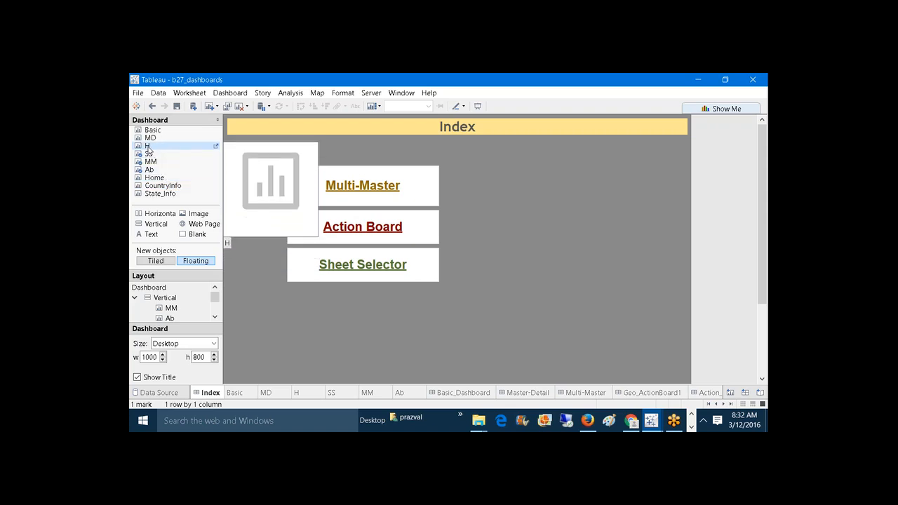
- Add the H sheet below Sheet Selector in the vertical container and shorten the Multi-Master link to about 67 high
mouse_move(147, 147)
mouse_down()
mouse_move(342, 239)
mouse_move(147, 149)
mouse_up()
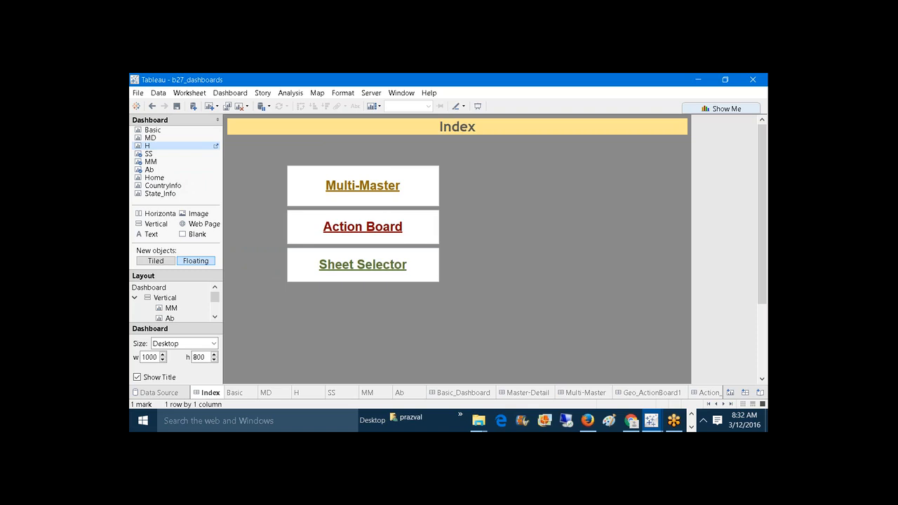
click(147, 147)
drag(214, 163, 343, 276)
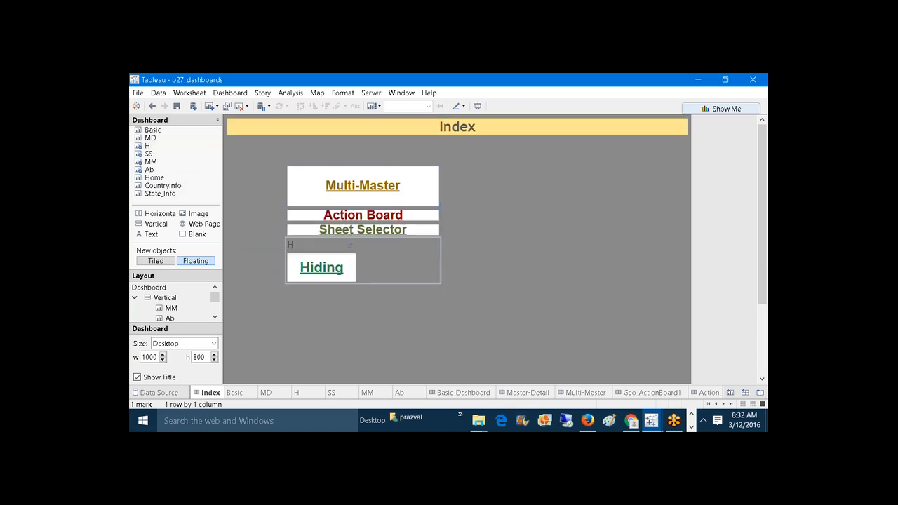
click(319, 200)
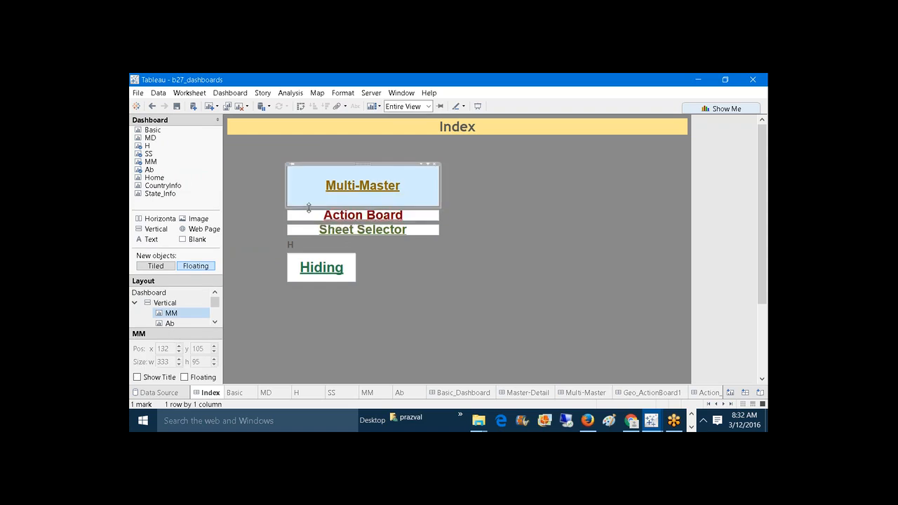
drag(309, 208, 308, 194)
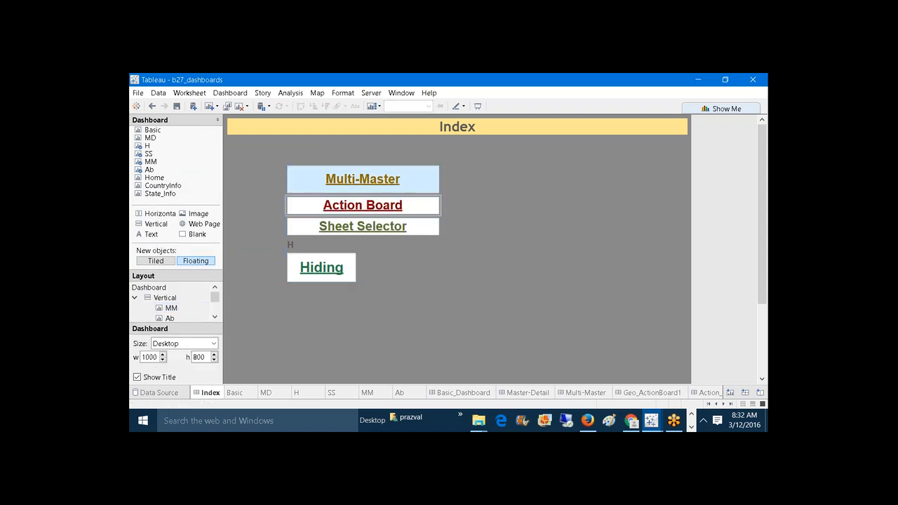
- Fit the Hiding link sheet to Entire View and hide its title
click(350, 245)
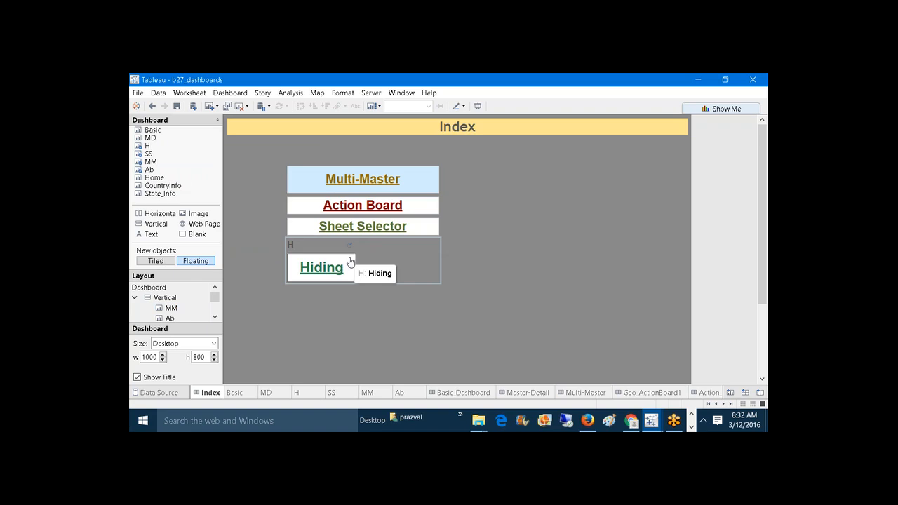
click(375, 256)
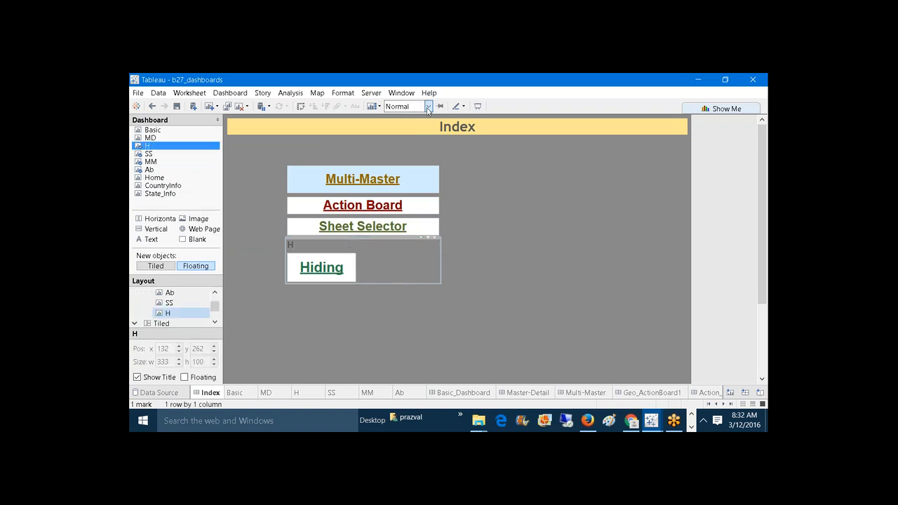
click(425, 107)
click(413, 148)
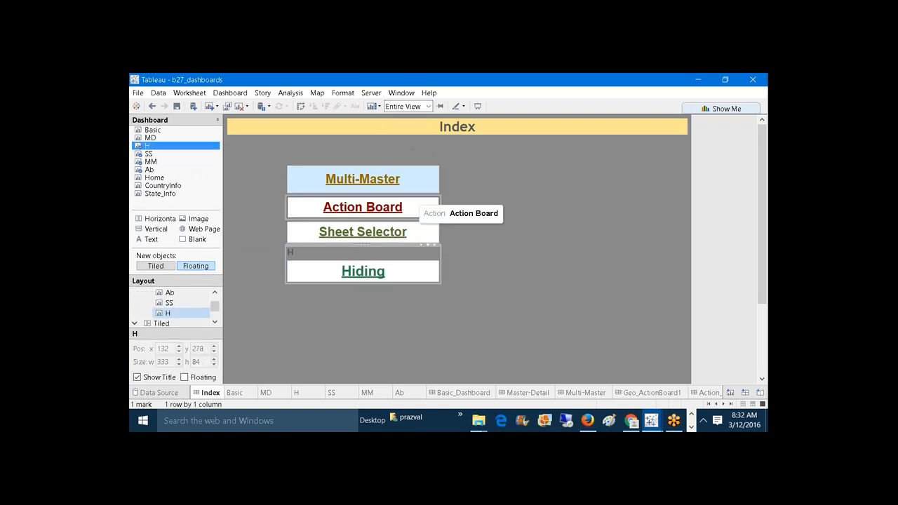
click(137, 377)
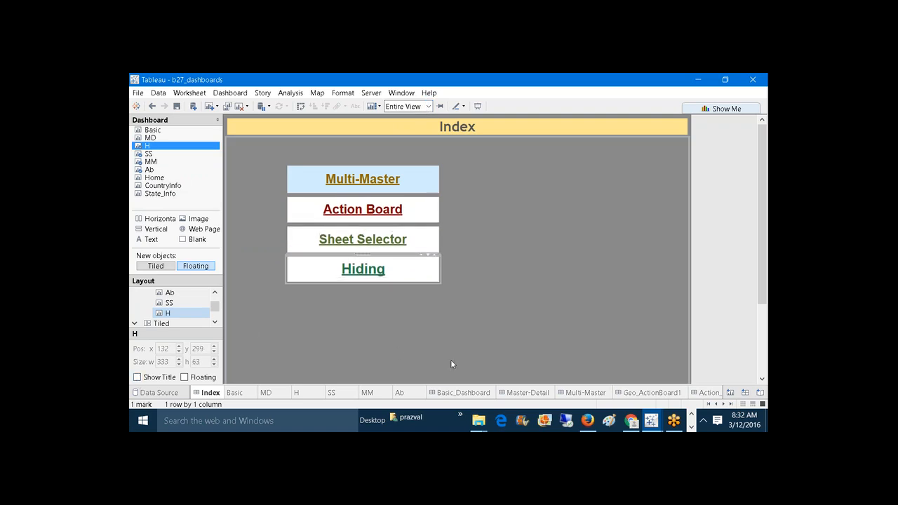
- Examine the Sheet Selector, Hiding, Action Board and Multi-Master links in the vertical container one by one
click(296, 242)
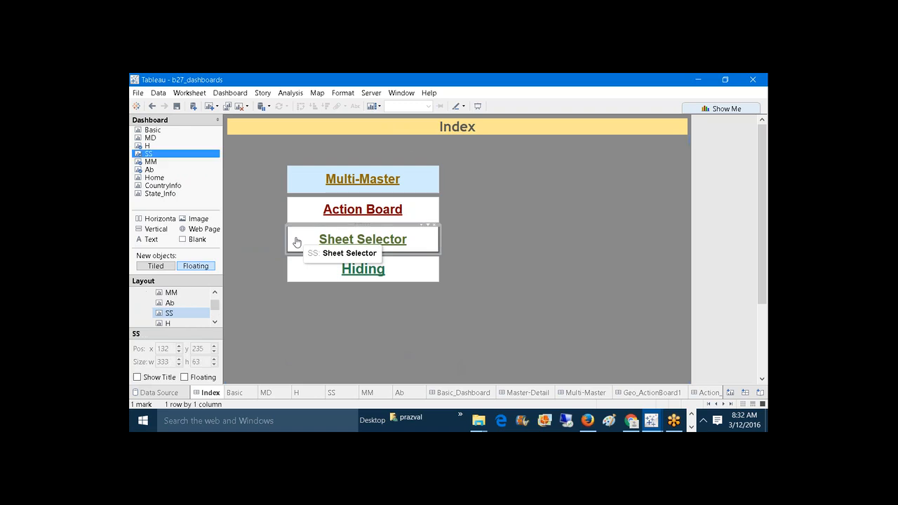
click(296, 242)
click(301, 272)
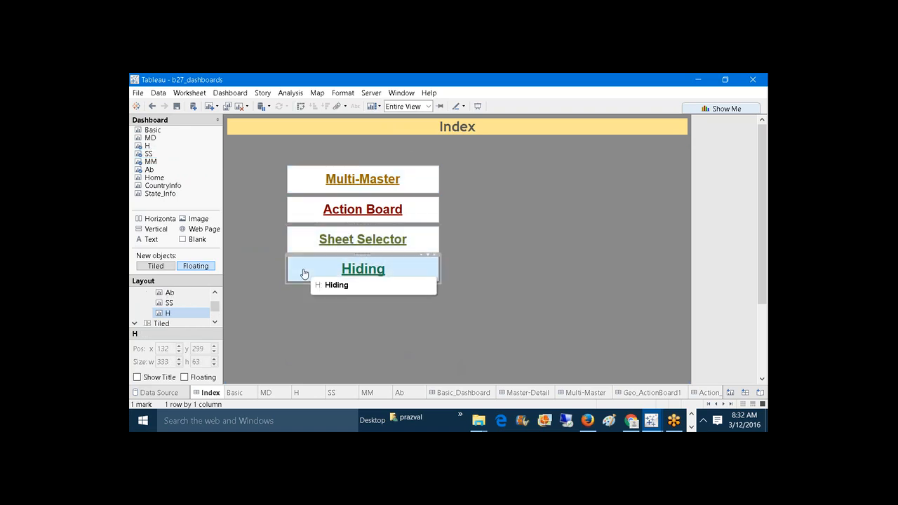
click(300, 272)
click(296, 246)
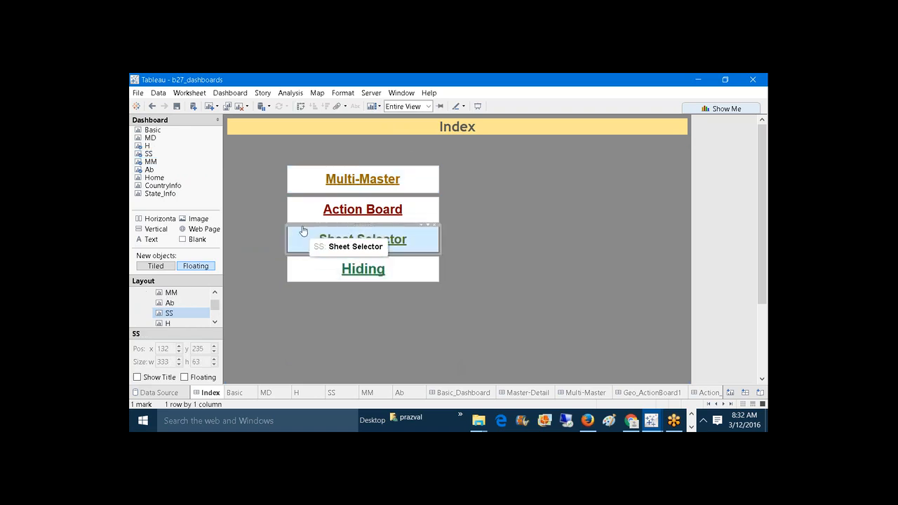
click(300, 214)
click(301, 214)
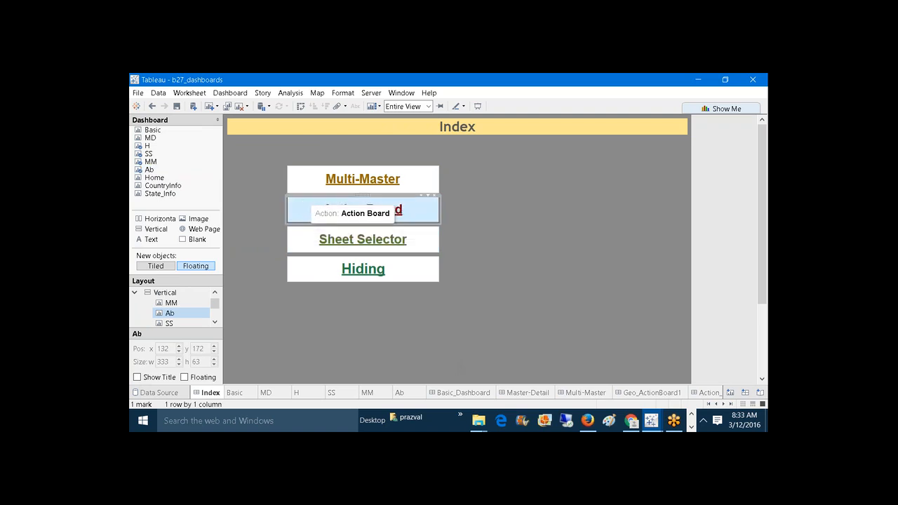
click(301, 190)
- Move the floating vertical container to the horizontal middle below the Index title, at about x 329, y 95
click(266, 193)
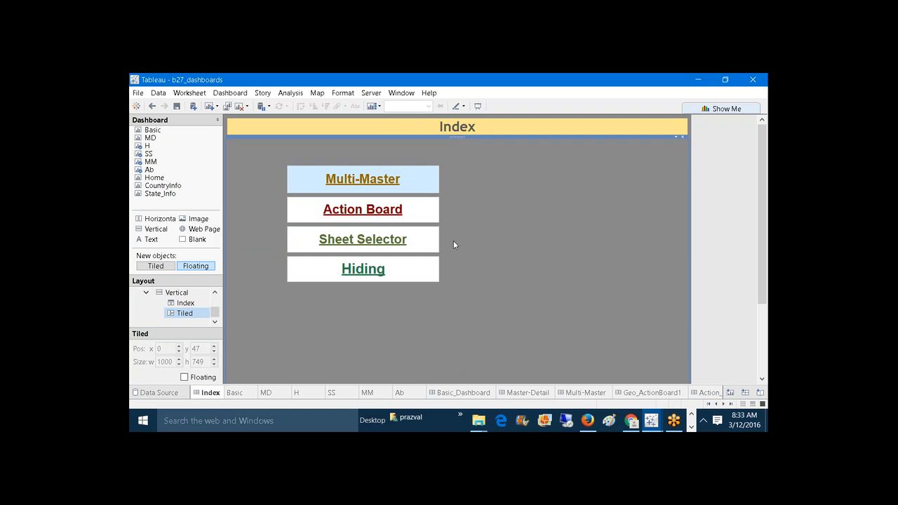
click(177, 292)
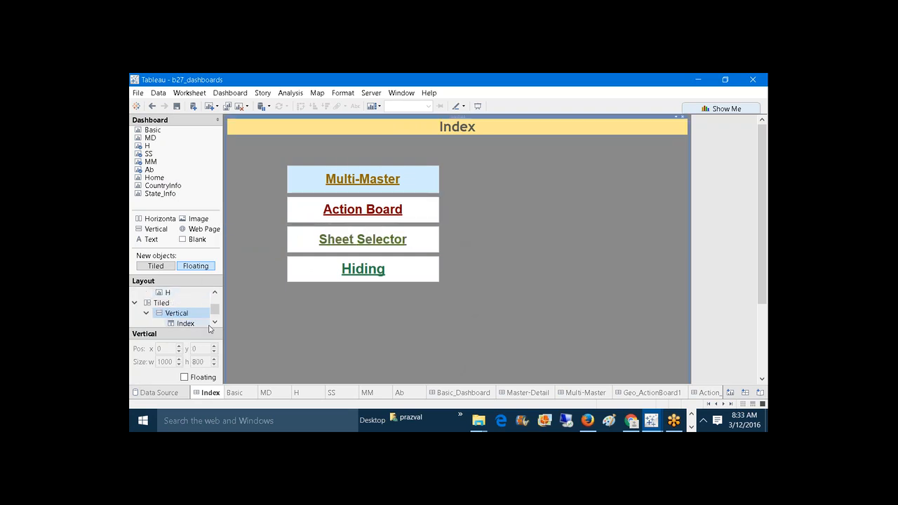
scroll(200, 296, up, 5)
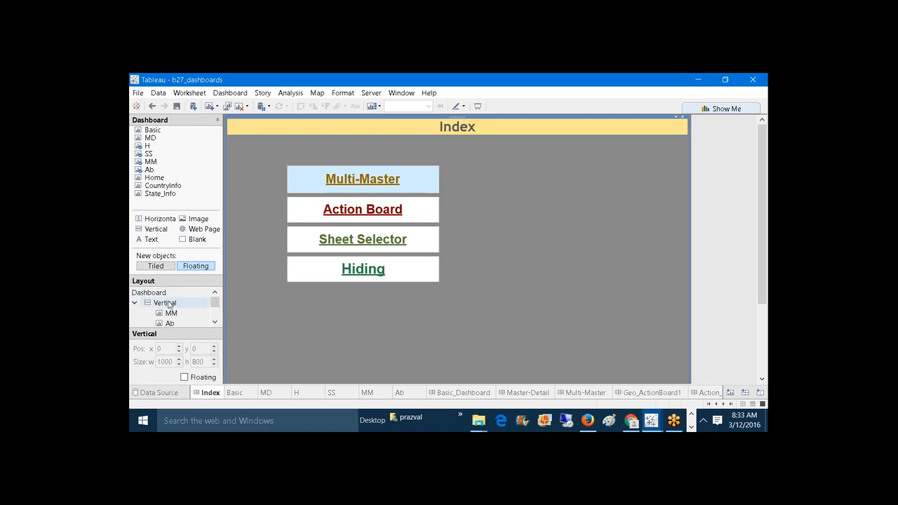
click(167, 303)
drag(365, 161, 457, 160)
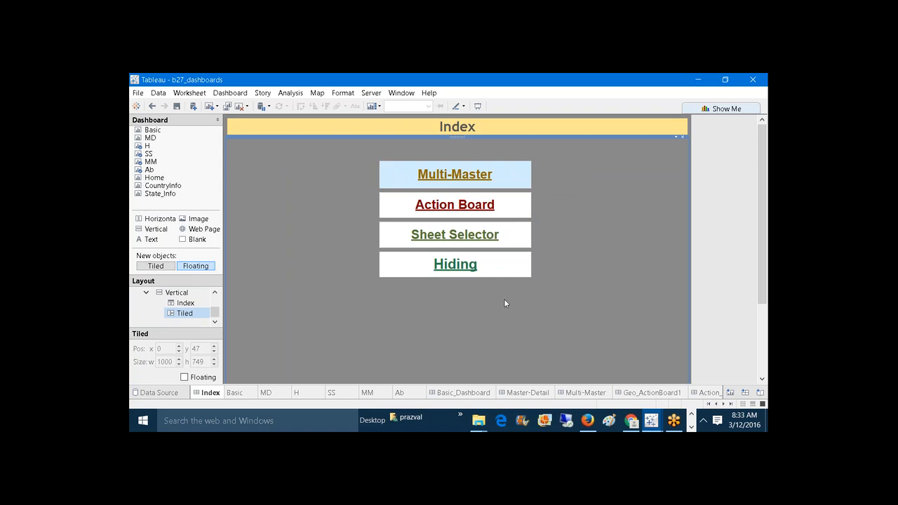
- Add a filter action to the Index dashboard that runs on Select from only the MM sheet and targets the Multi-Master dashboard
click(453, 179)
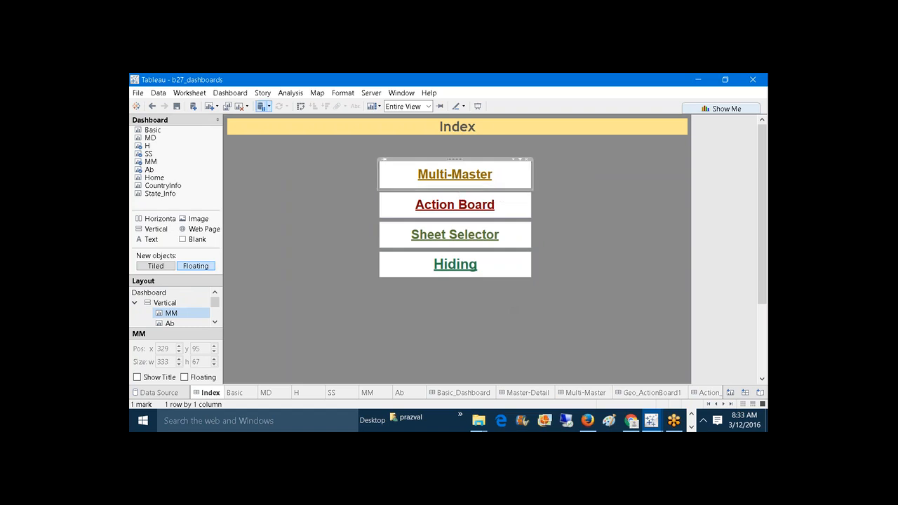
click(229, 93)
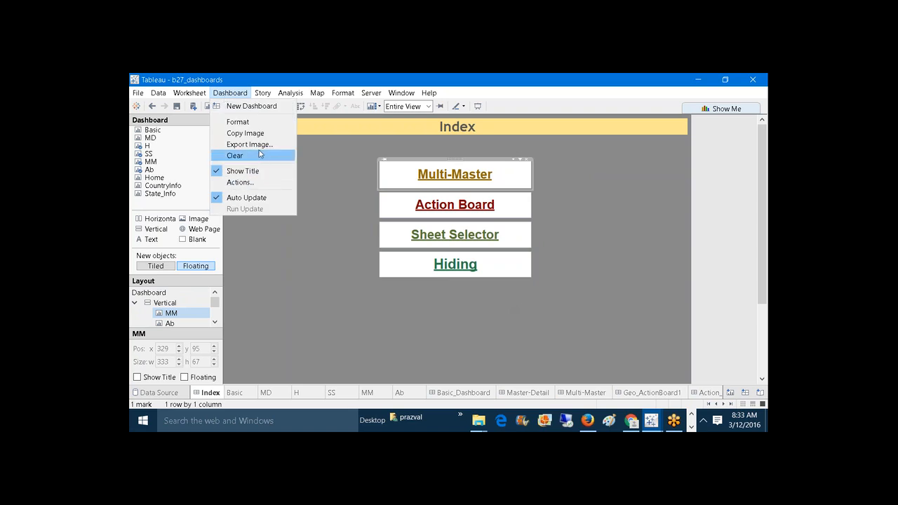
click(251, 182)
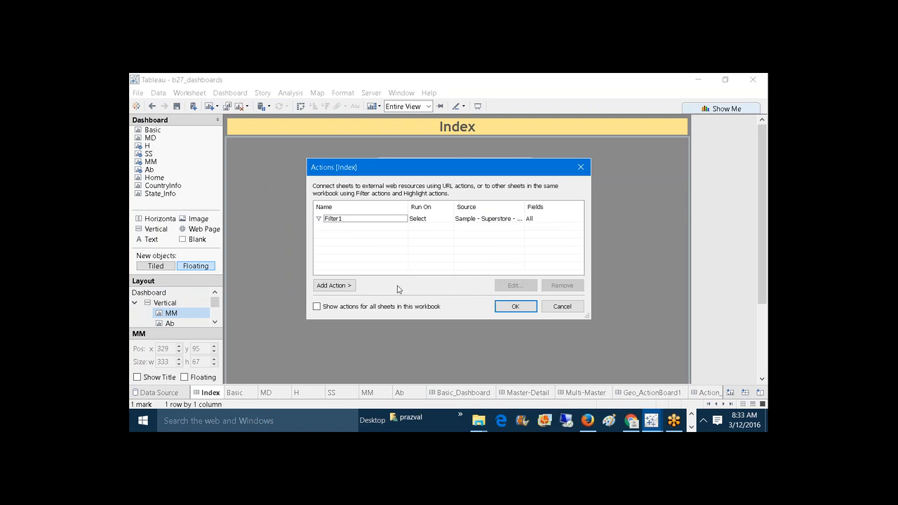
click(344, 285)
click(371, 287)
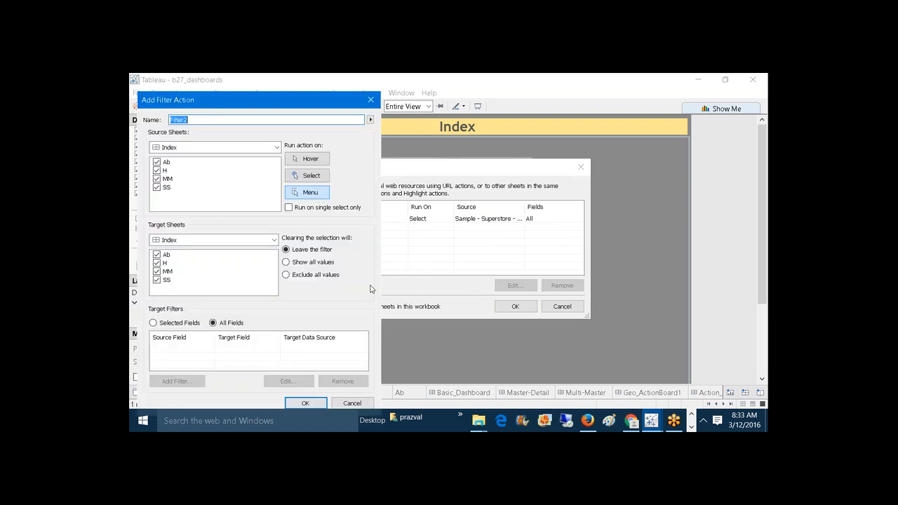
click(158, 163)
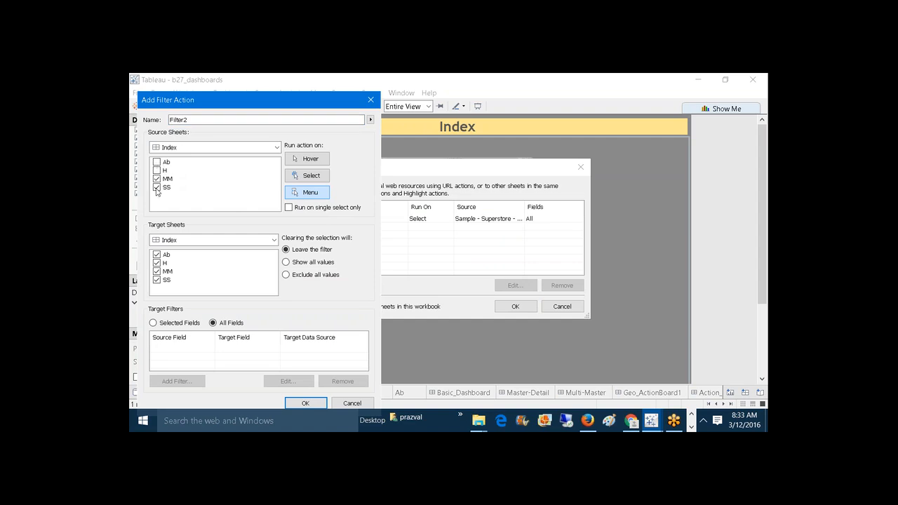
click(297, 176)
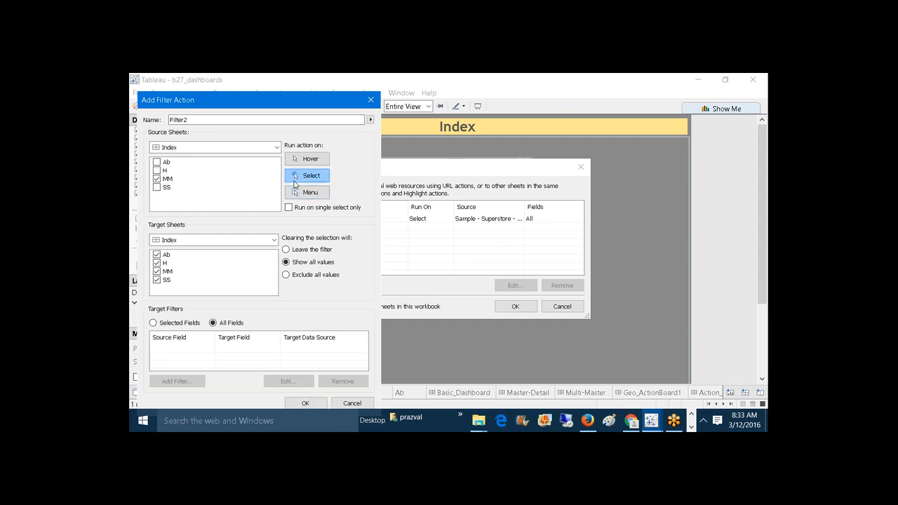
click(274, 240)
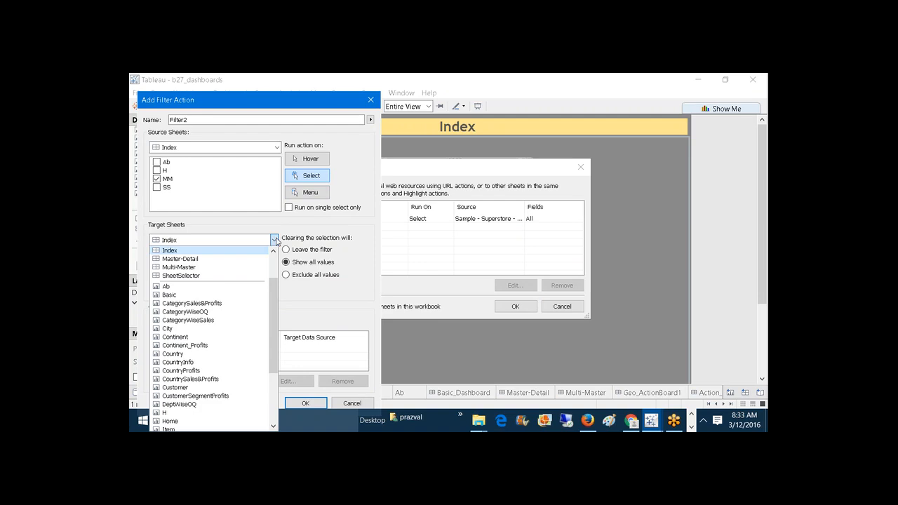
click(246, 267)
click(306, 403)
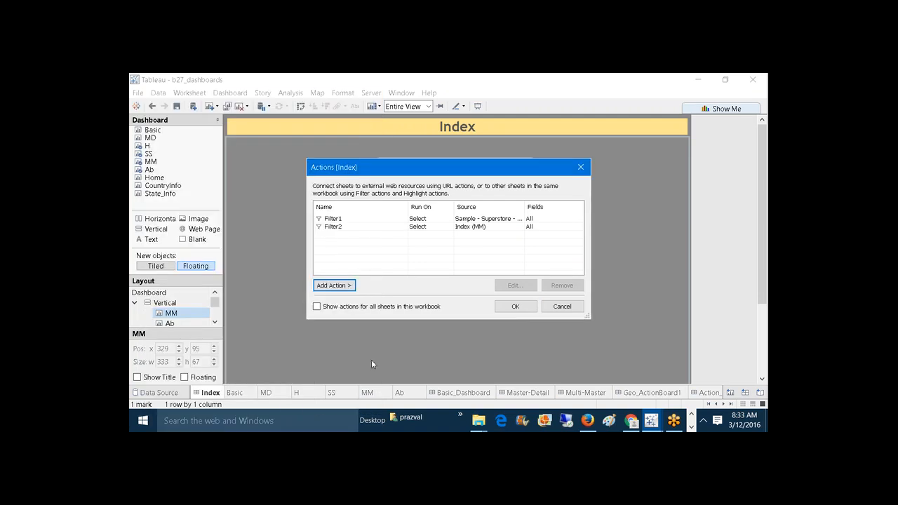
click(515, 306)
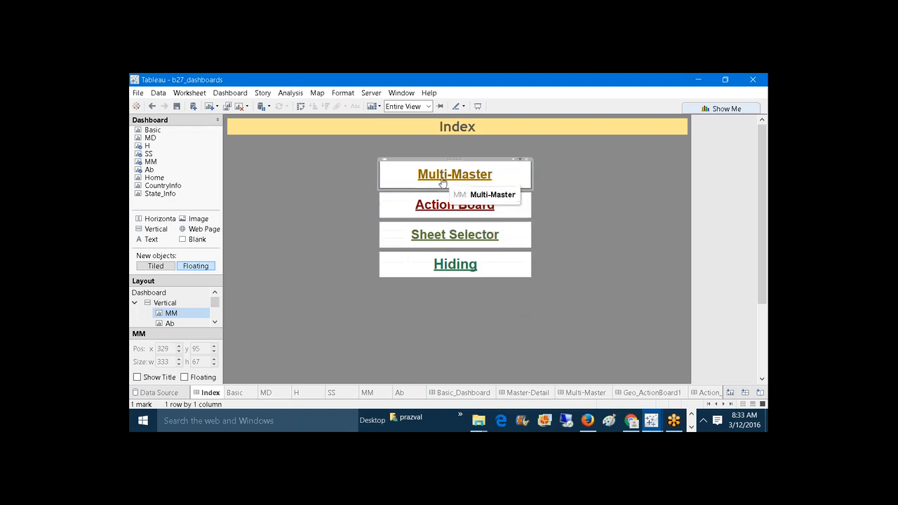
- Follow the Multi-Master link to its dashboard and set that dashboard's default shading to light pink
click(442, 181)
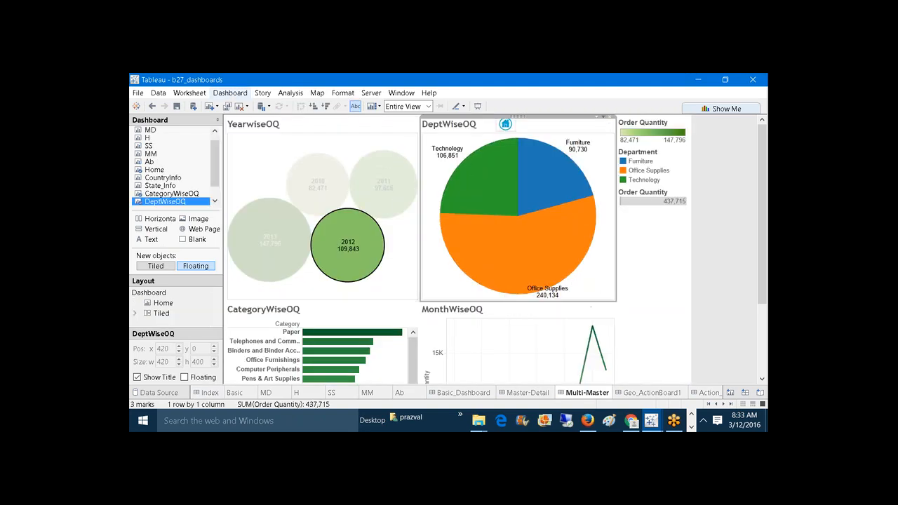
click(230, 93)
click(238, 122)
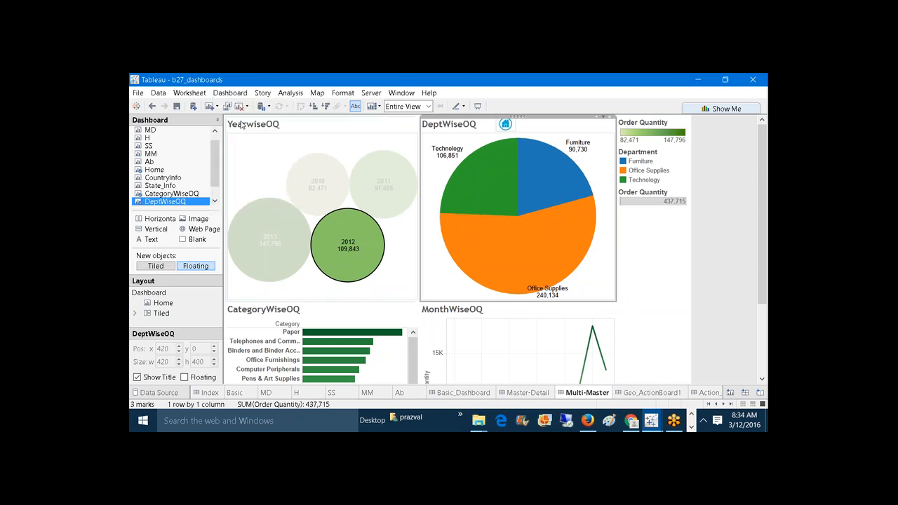
click(214, 151)
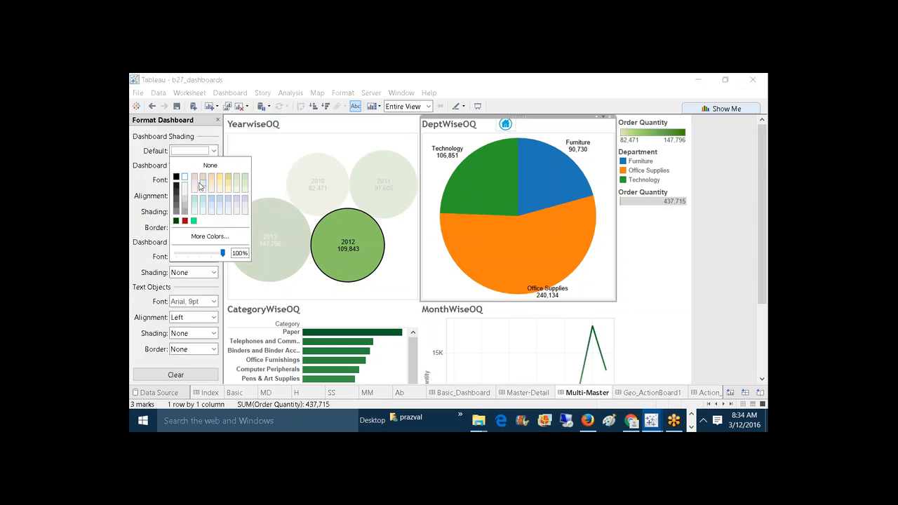
click(195, 179)
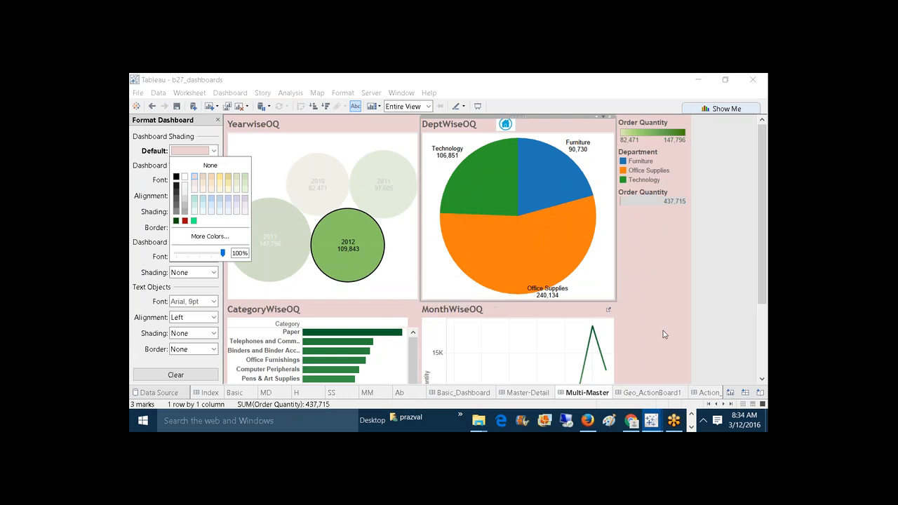
click(486, 293)
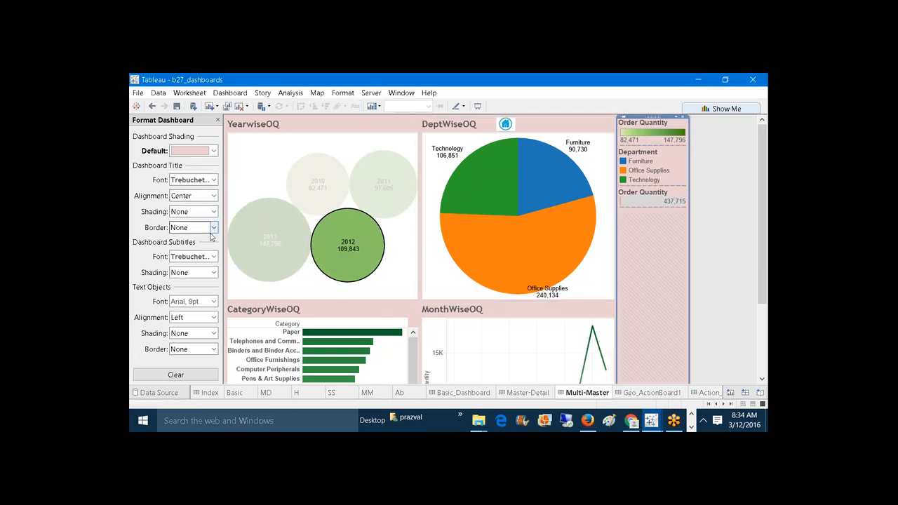
- Set the shading of the Multi-Master dashboard's subtitles to light green
click(214, 272)
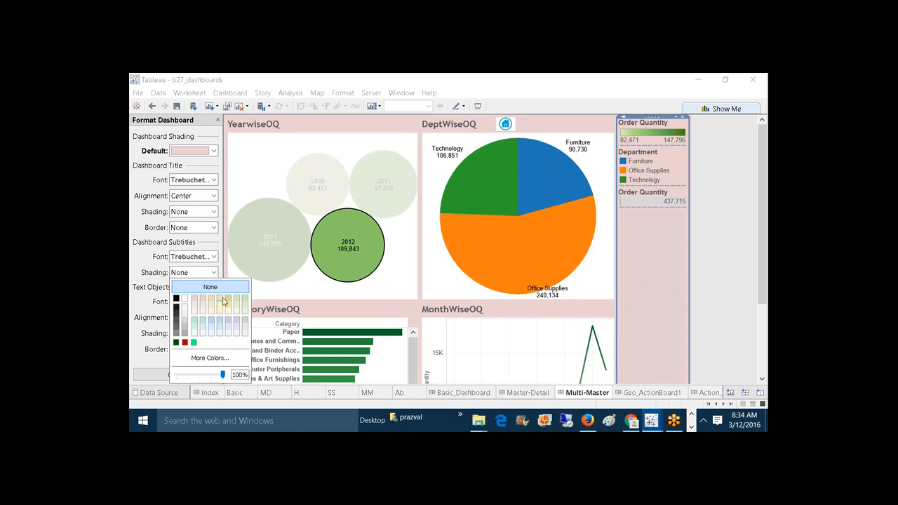
click(245, 302)
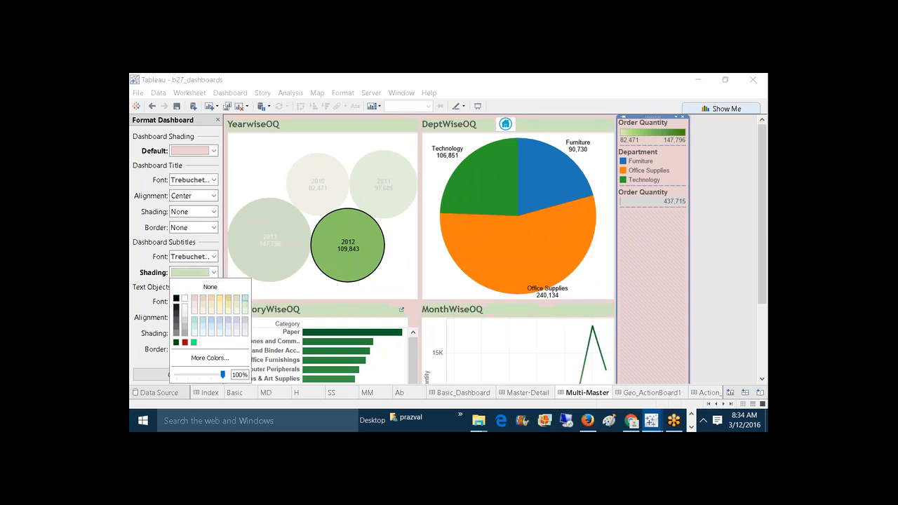
click(475, 372)
click(263, 166)
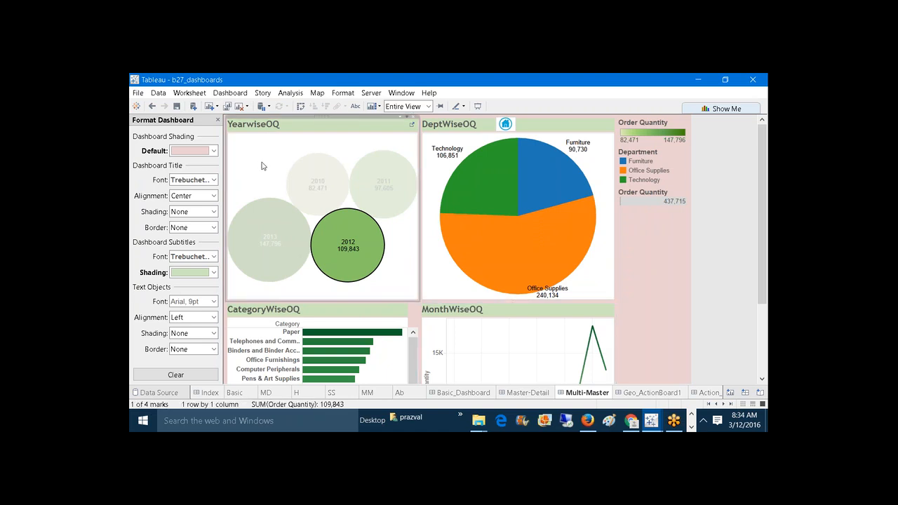
click(755, 317)
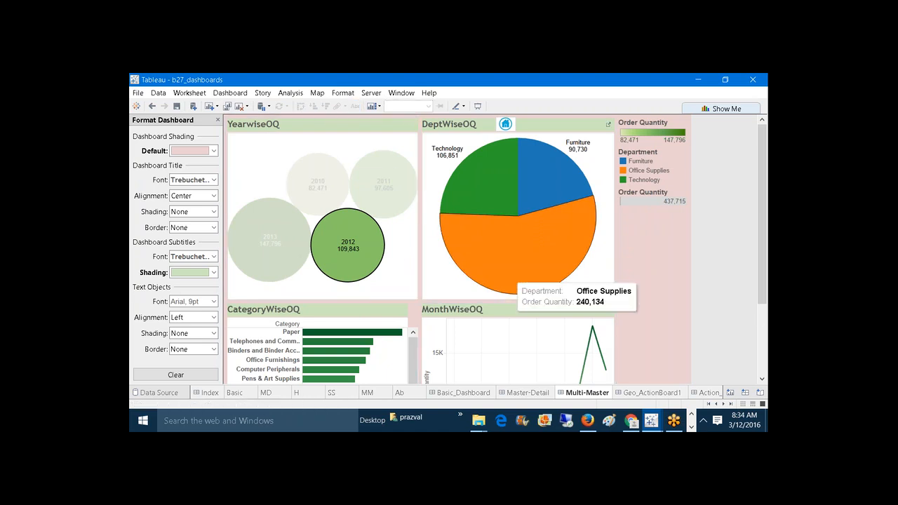
click(400, 255)
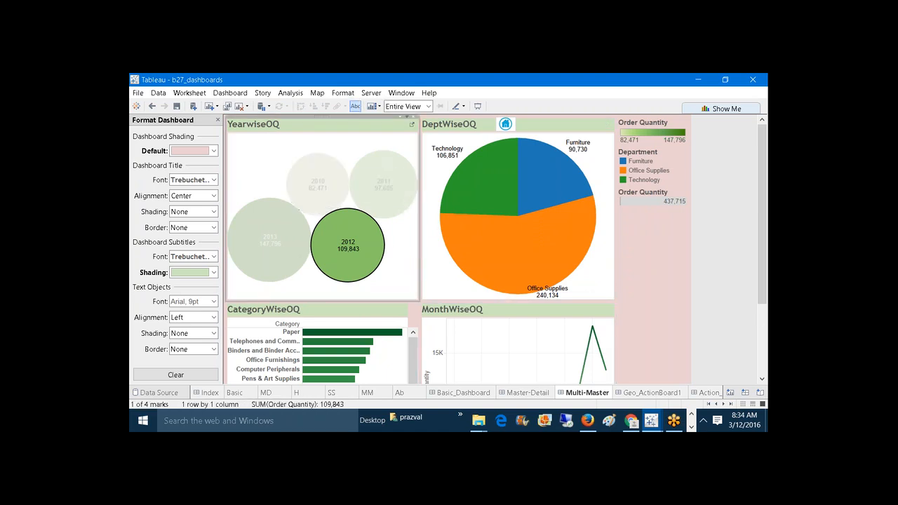
- Clear the selected 2012 mark in the YearwiseOQ chart of the Multi-Master dashboard
click(294, 165)
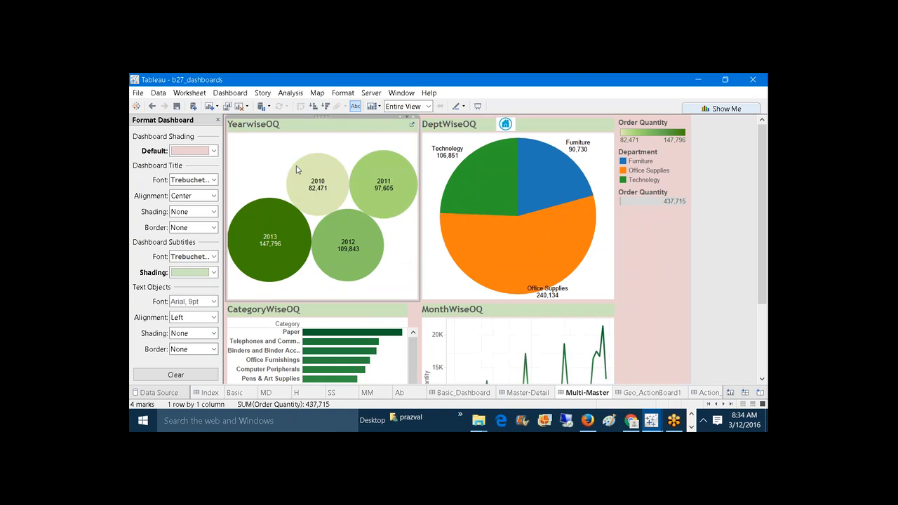
click(741, 262)
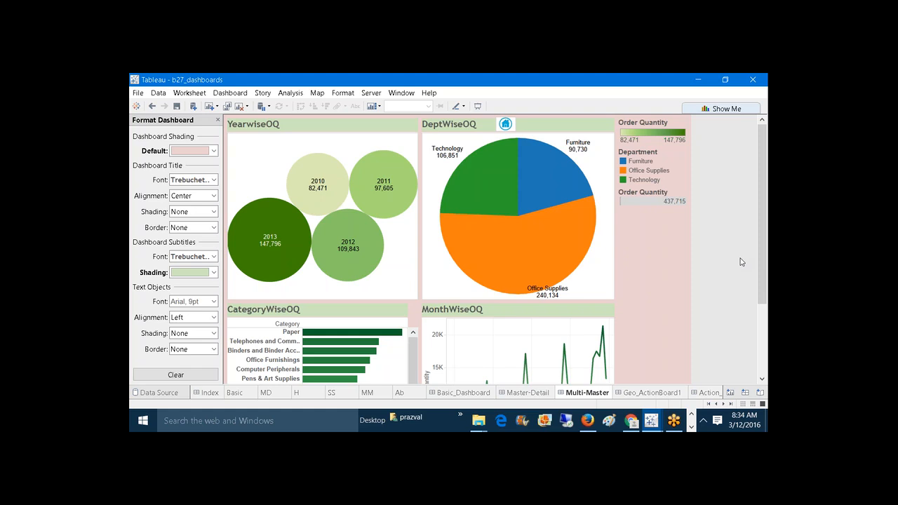
- Switch to the formatting workbook and view its dashboard 3 about total and grand total fonts in presentation mode
mouse_move(658, 415)
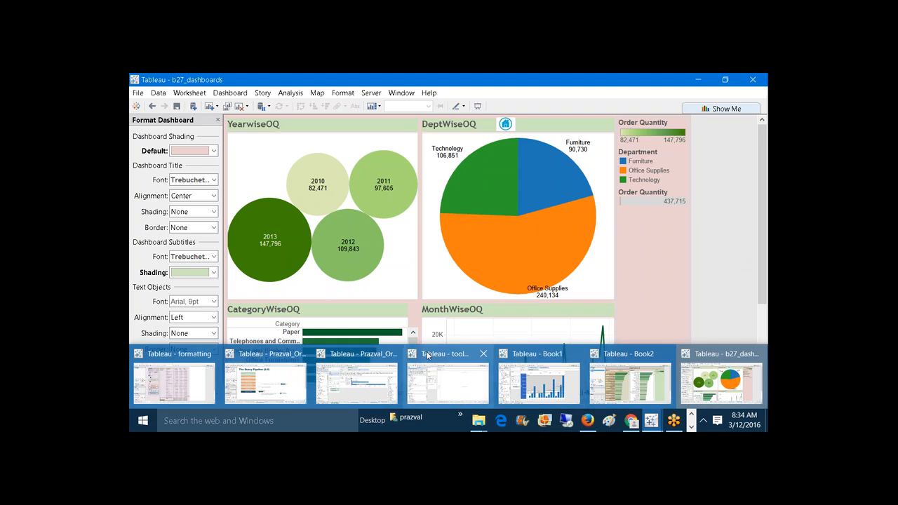
click(197, 380)
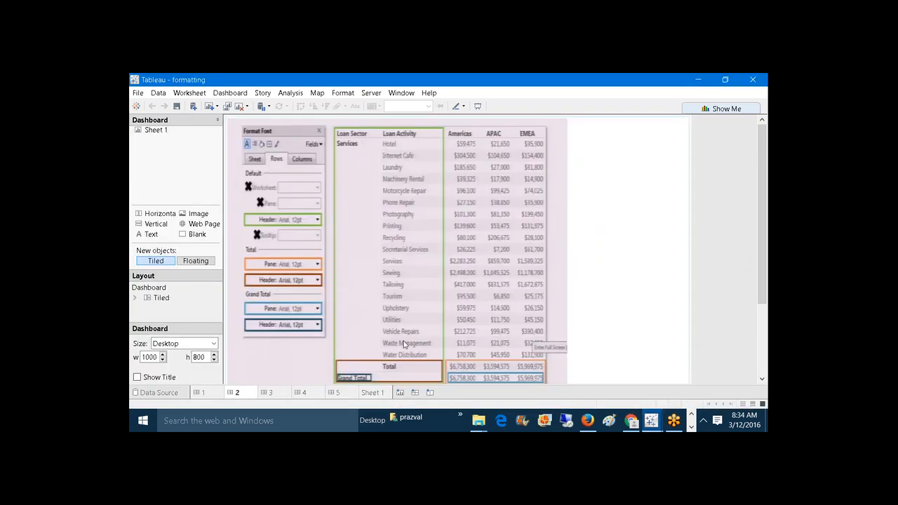
click(478, 107)
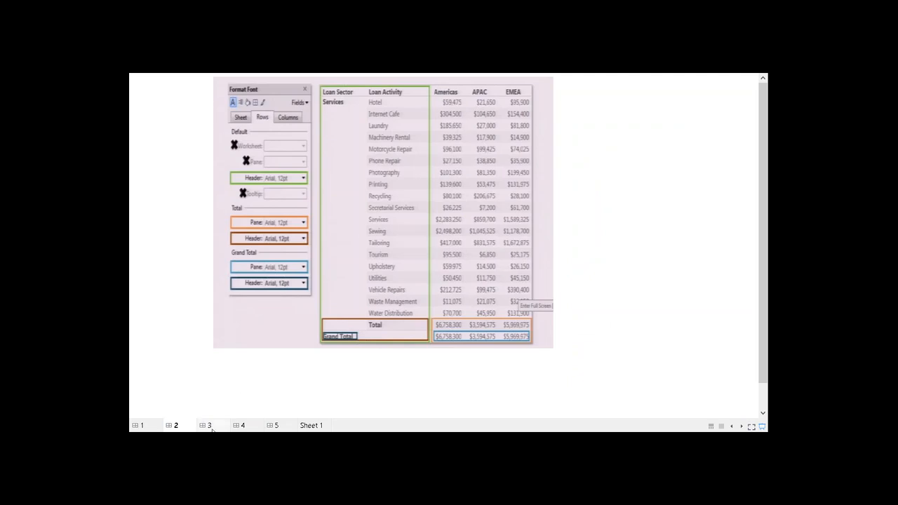
click(205, 425)
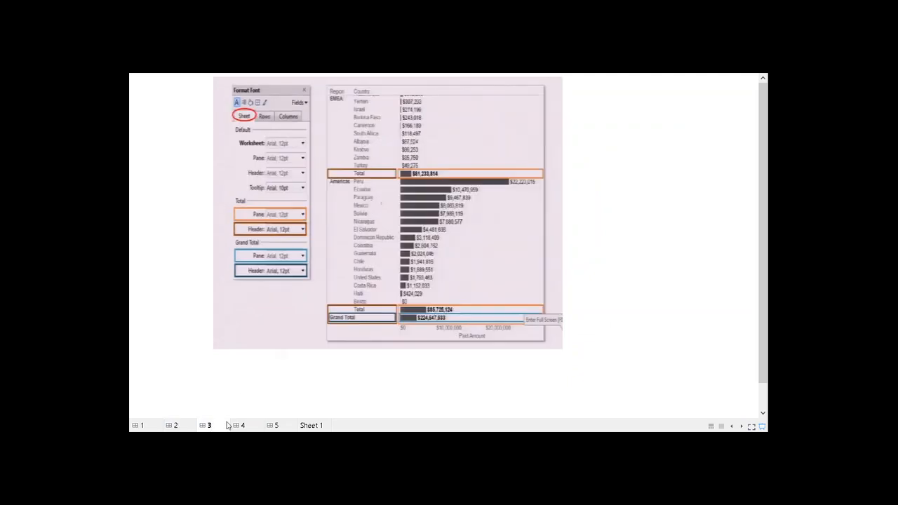
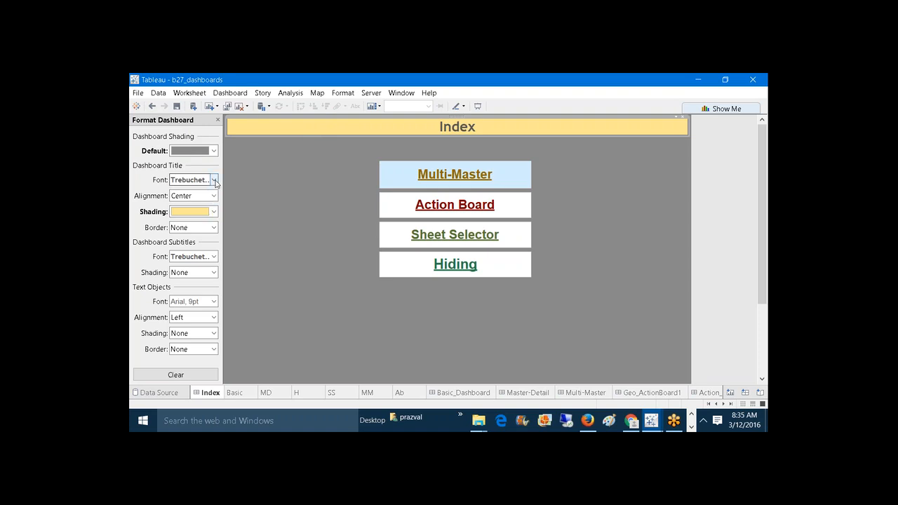
- Set the Index dashboard's title font color to dark red and close the dashboard format settings
click(214, 179)
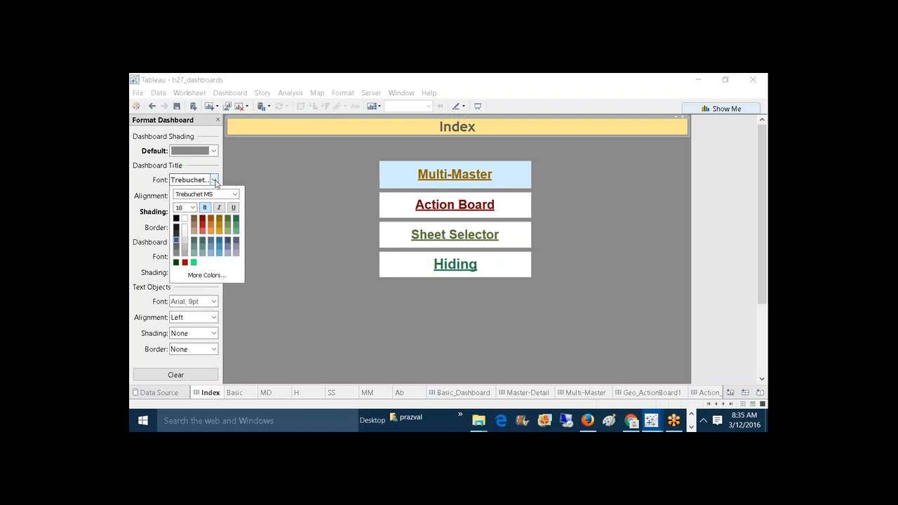
click(202, 218)
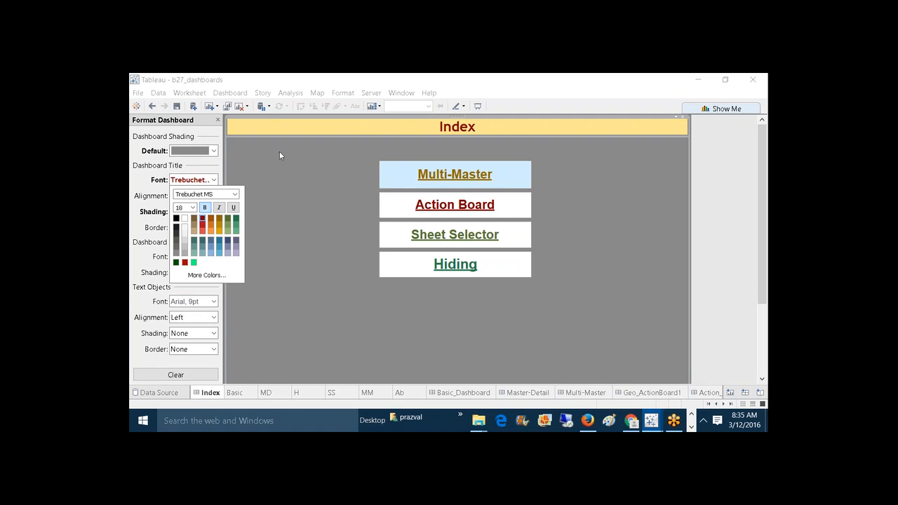
click(230, 165)
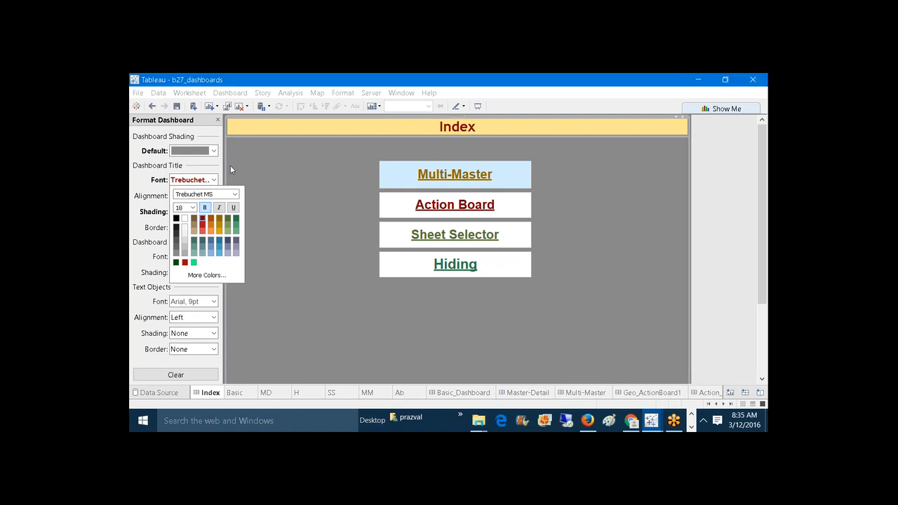
click(218, 120)
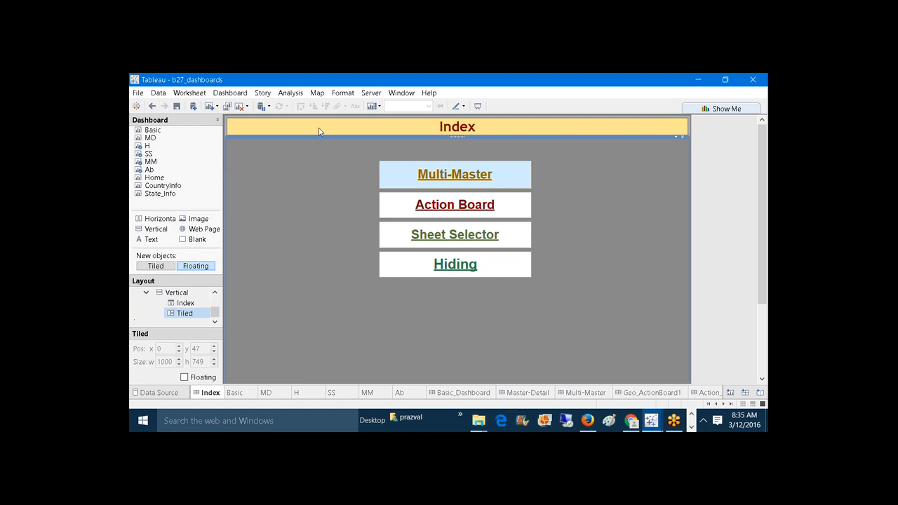
click(343, 92)
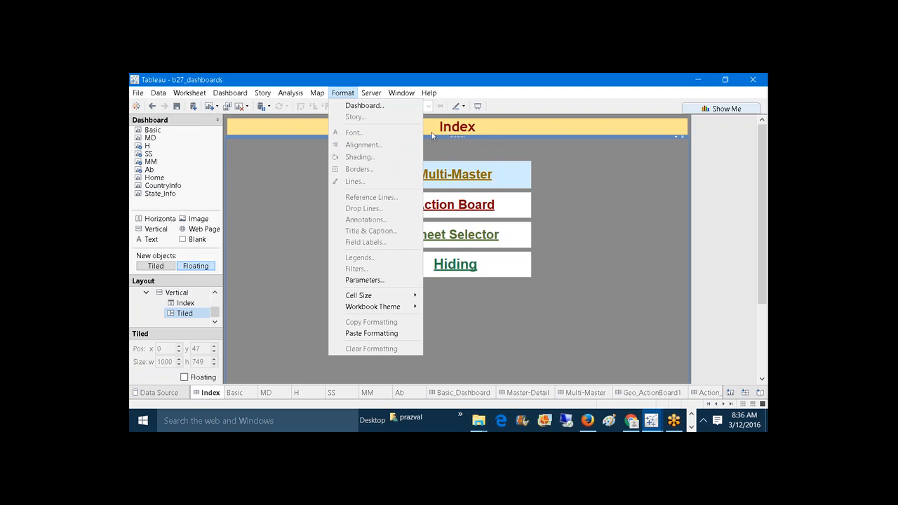
click(301, 131)
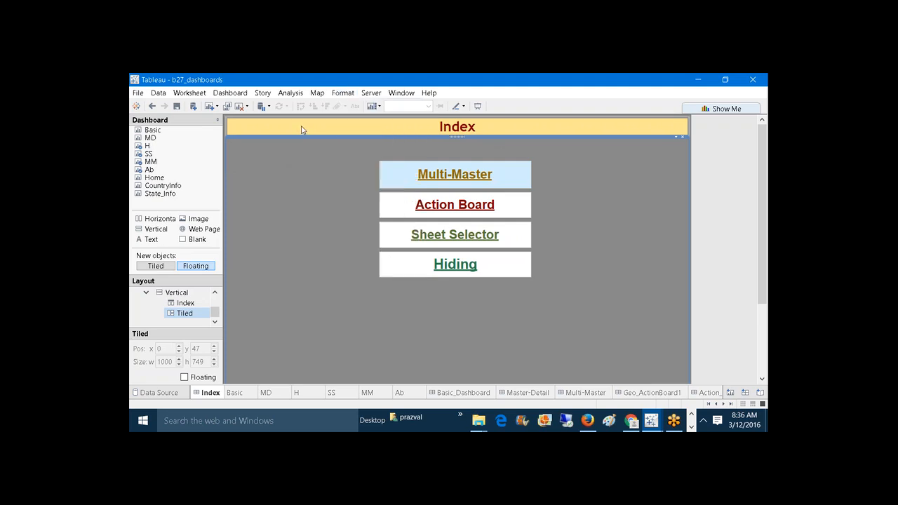
- Switch to the formatting workbook and examine its Order of Precedence dashboard in presentation mode
mouse_move(652, 427)
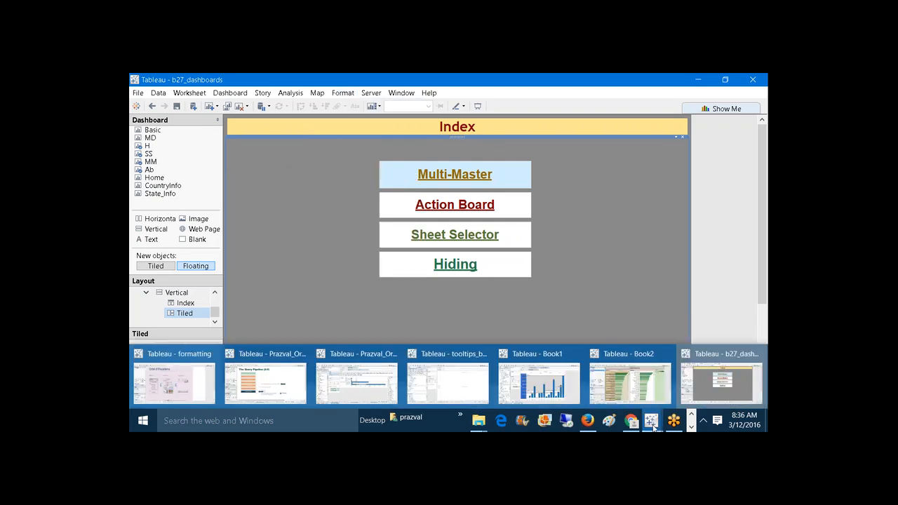
click(187, 380)
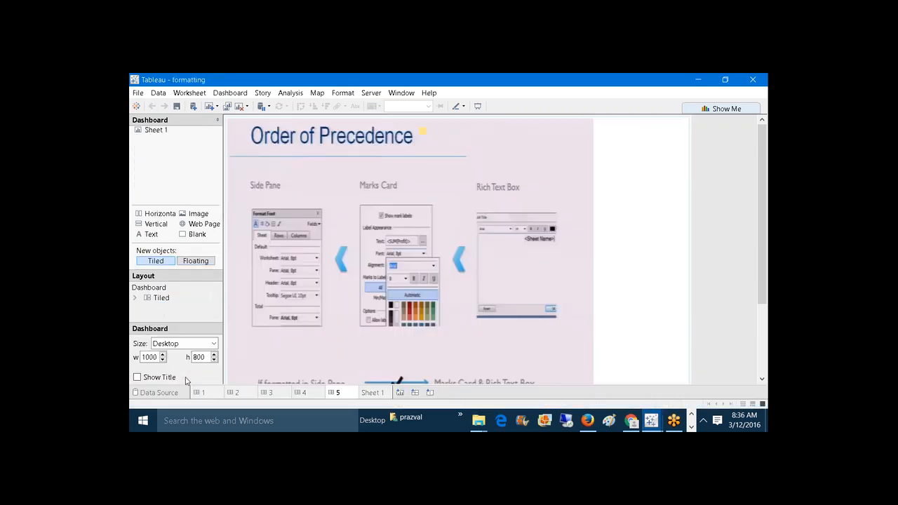
click(477, 106)
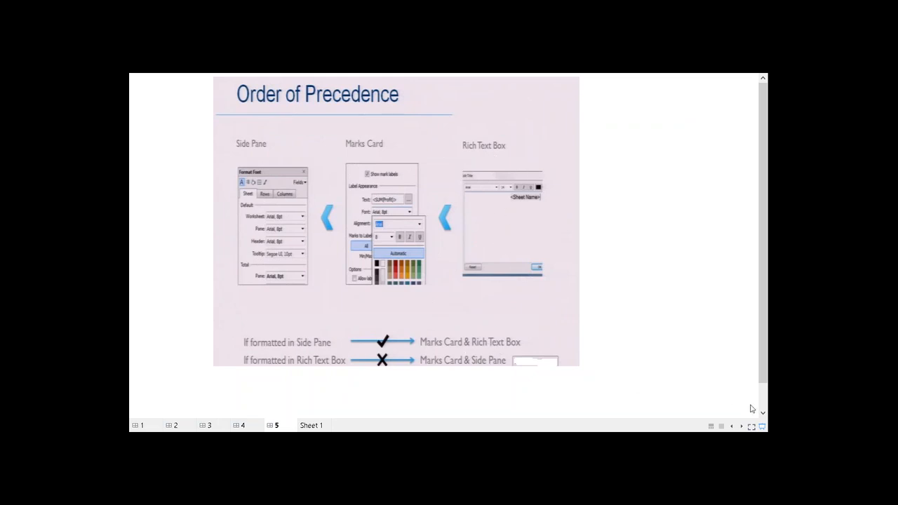
click(762, 426)
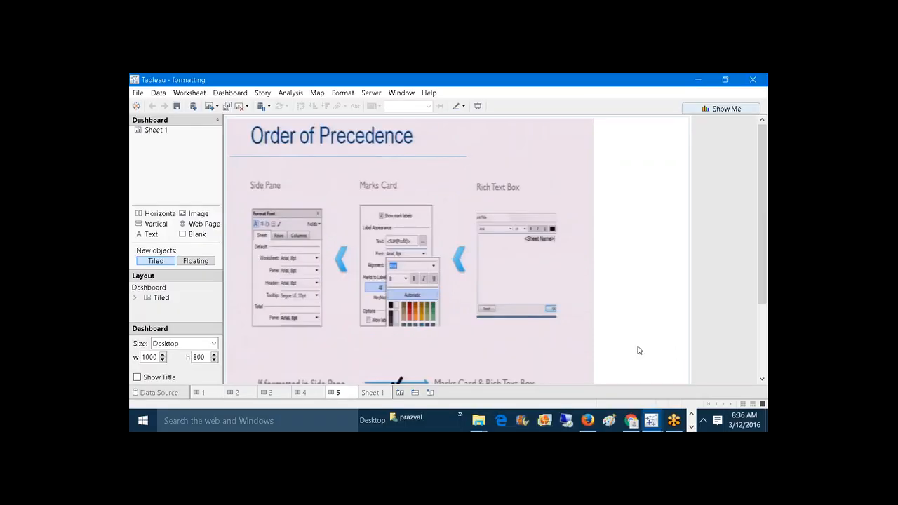
- Return to the b27_dashboards workbook and check the Index title's format settings
mouse_move(655, 419)
click(760, 387)
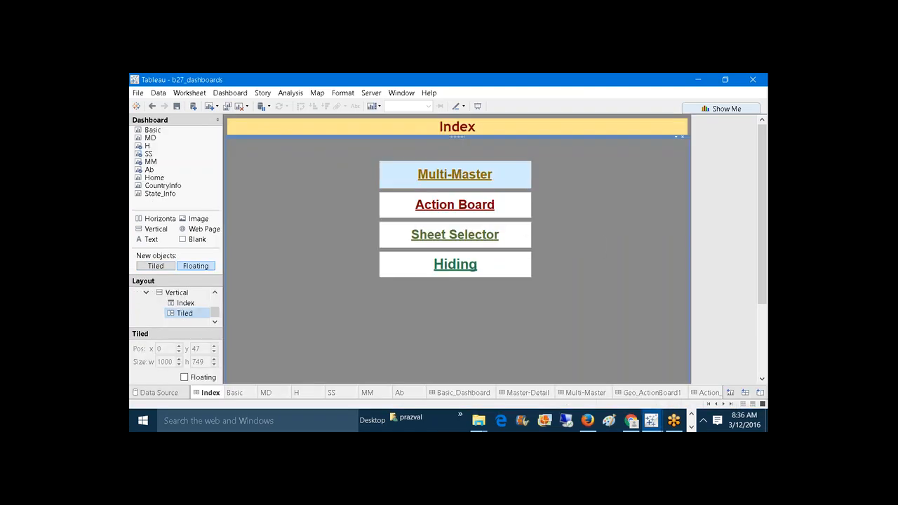
click(358, 128)
right_click(357, 128)
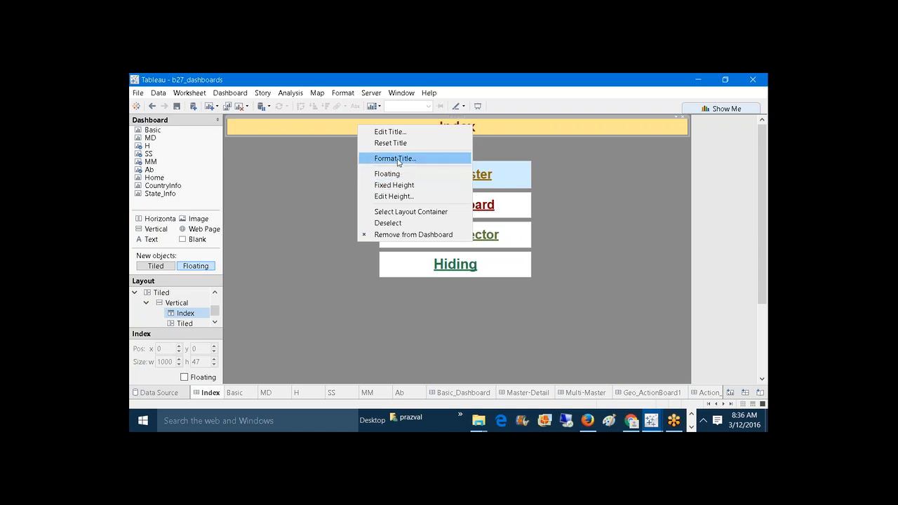
click(396, 159)
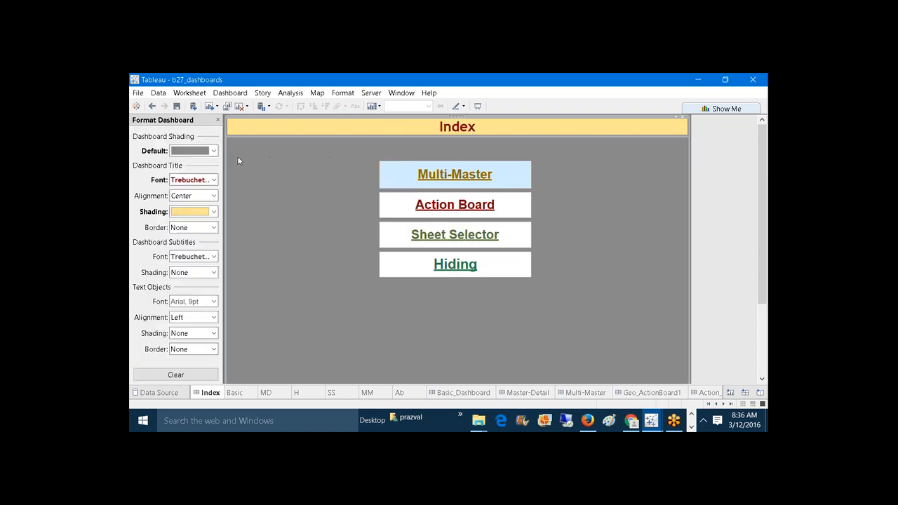
click(218, 121)
- Edit the Index title's rich text, setting the sheet name to green in the AR CARTER font
double_click(285, 128)
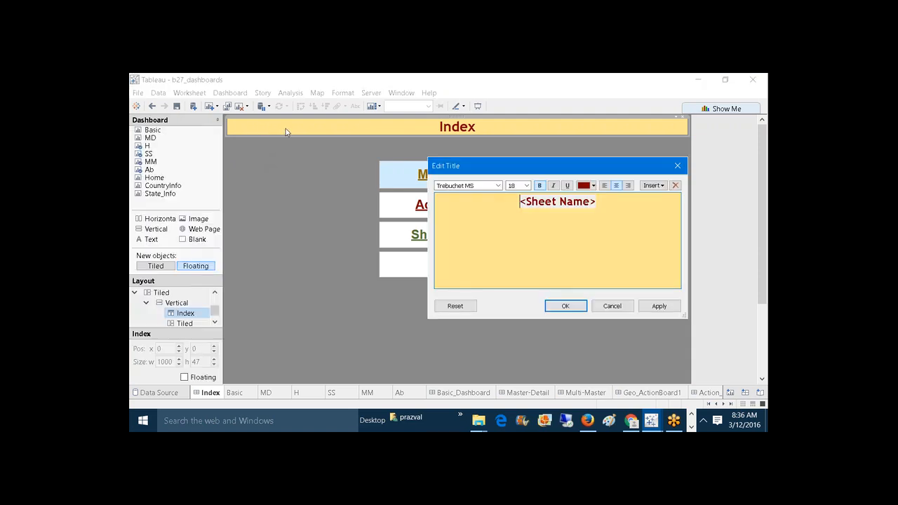
drag(560, 174, 443, 176)
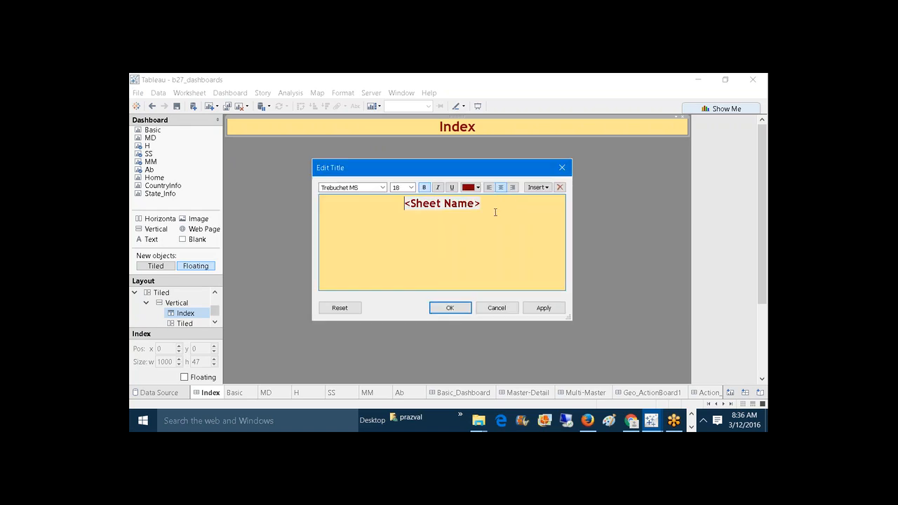
drag(479, 203, 372, 202)
click(477, 187)
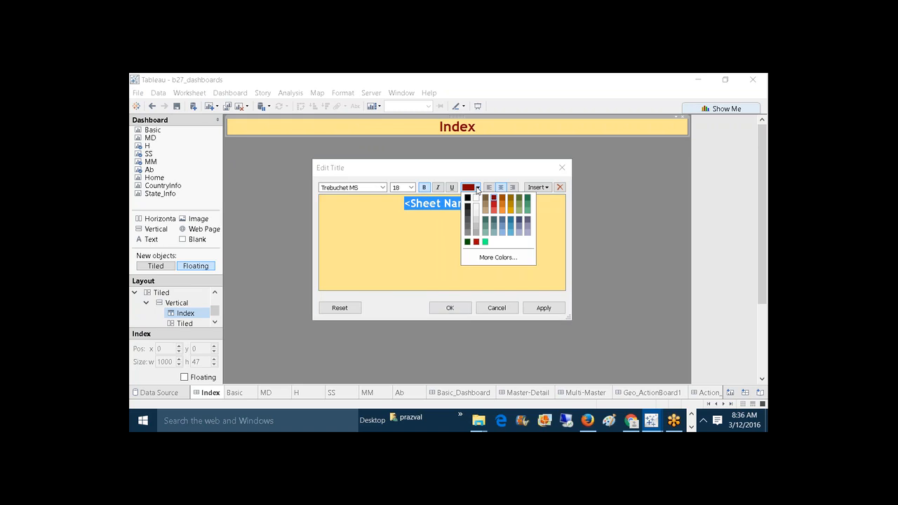
click(527, 202)
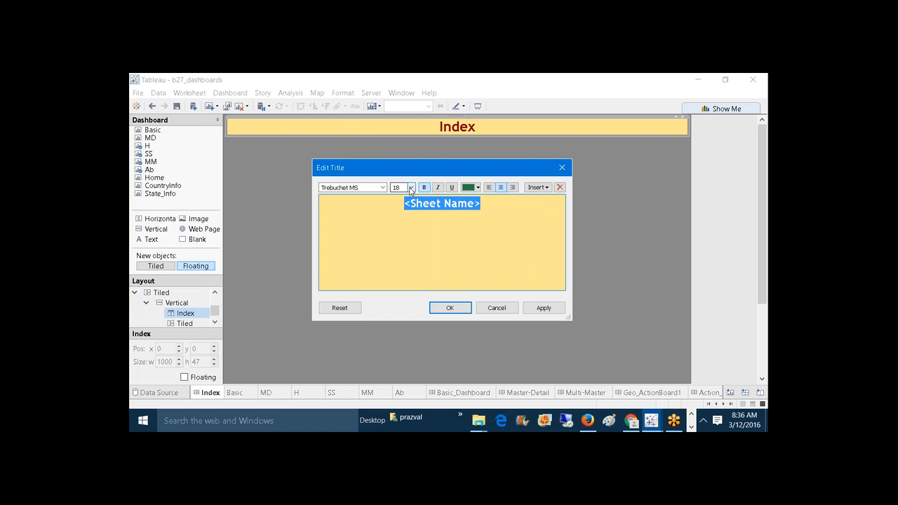
click(383, 188)
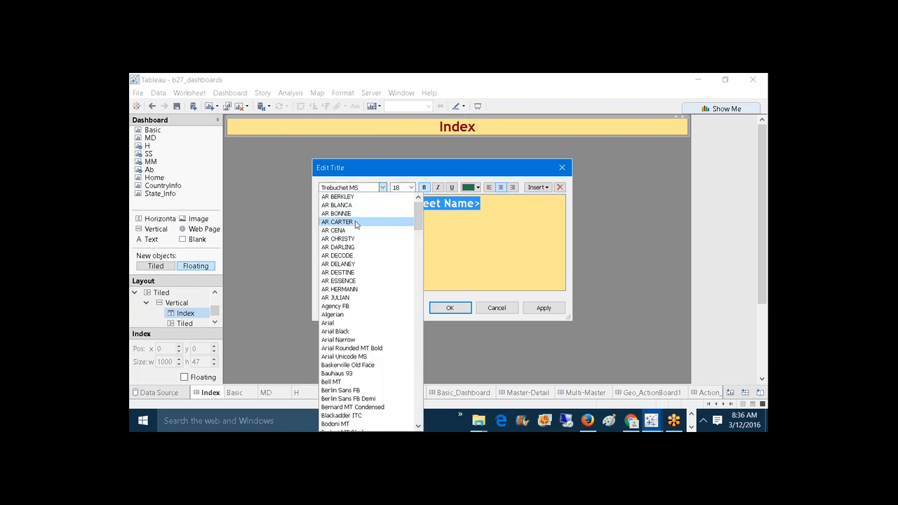
click(356, 222)
click(546, 308)
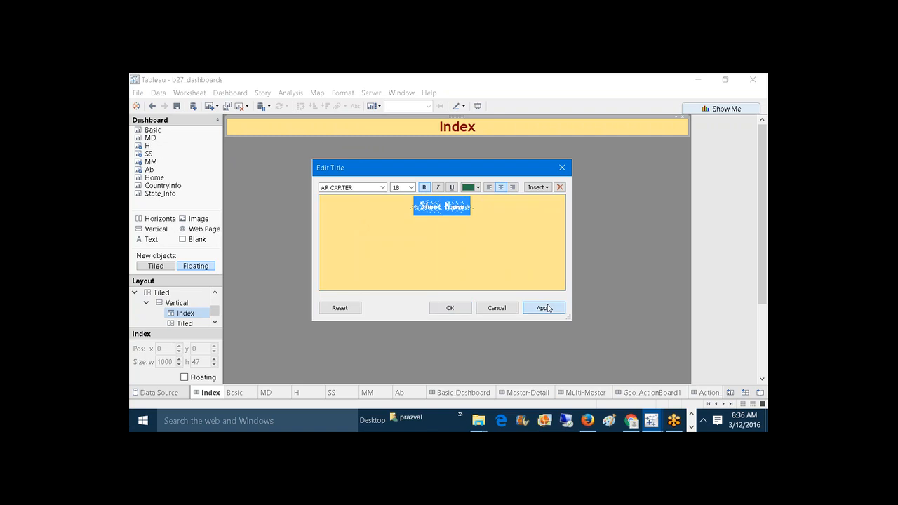
click(452, 308)
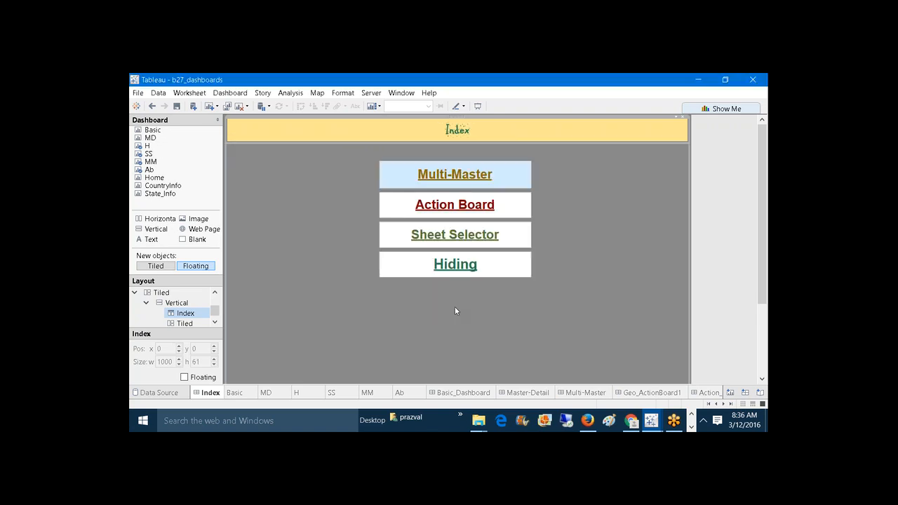
- Check the font and color of the Index title in its rich text editor
double_click(441, 131)
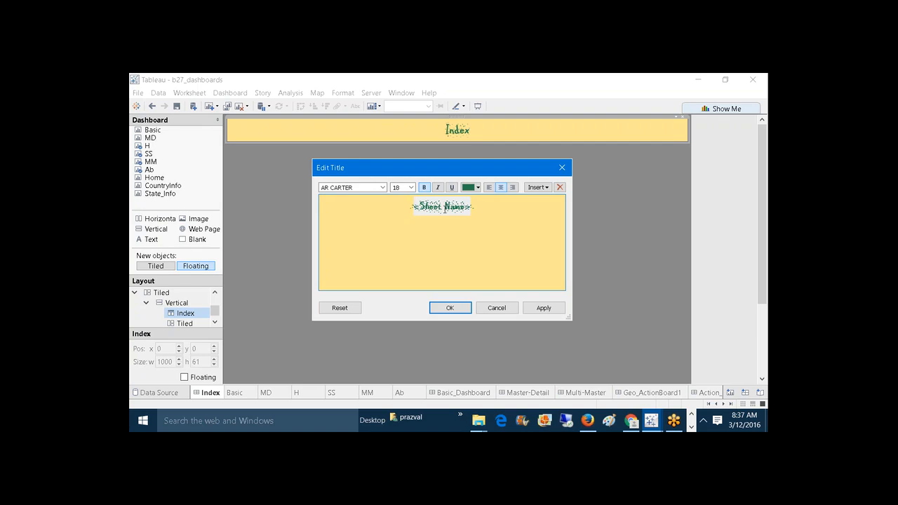
click(543, 308)
click(451, 308)
- Switch to the formatting workbook and examine the side pane and rich text box rules beneath the Order of Precedence illustrations
mouse_move(652, 422)
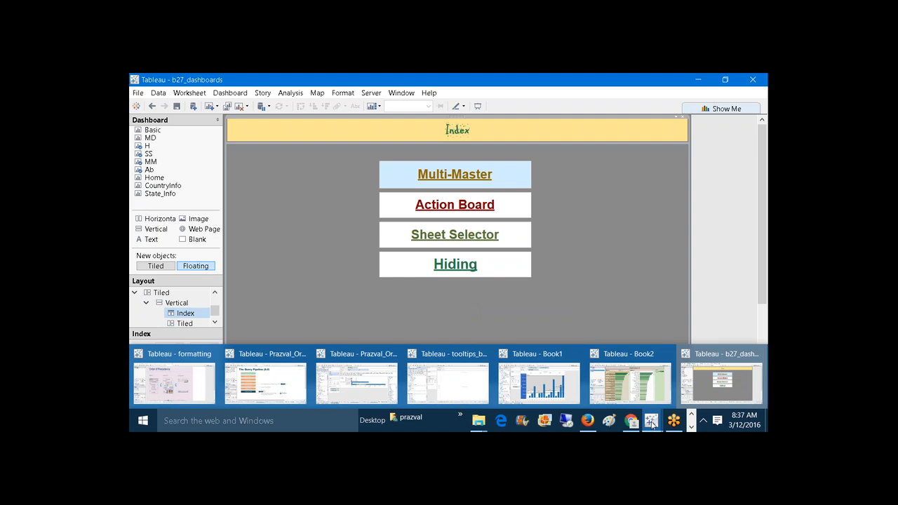
click(198, 375)
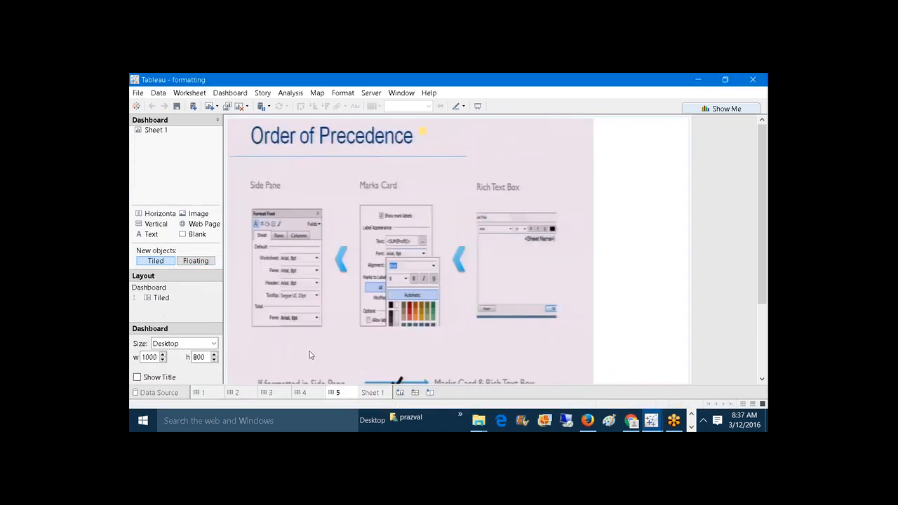
drag(763, 255, 763, 330)
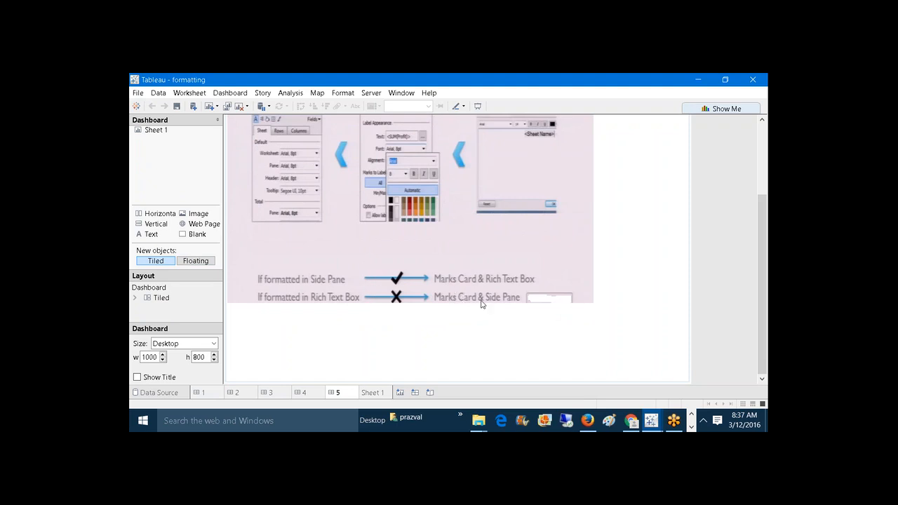
- Return to the b27_dashboards workbook and set the Index dashboard's title font to AR BLANCA in the dashboard formatting
mouse_move(652, 425)
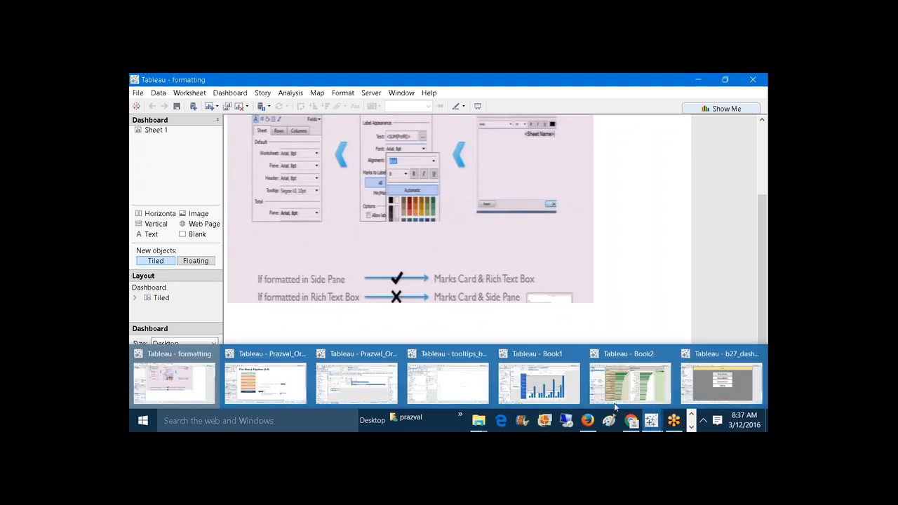
click(704, 401)
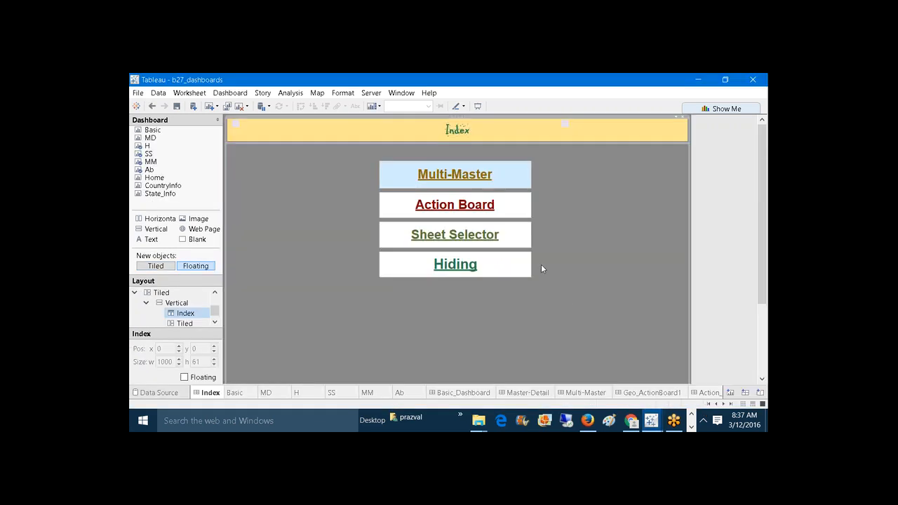
click(241, 95)
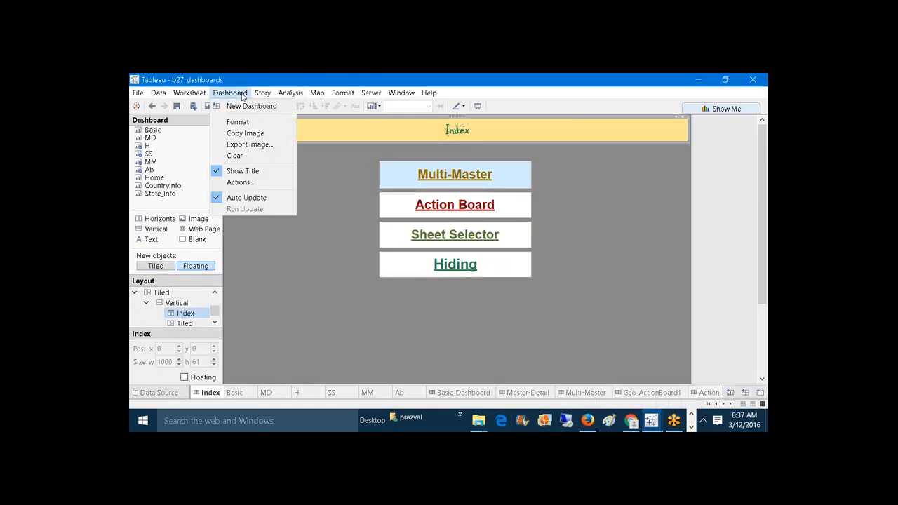
click(238, 122)
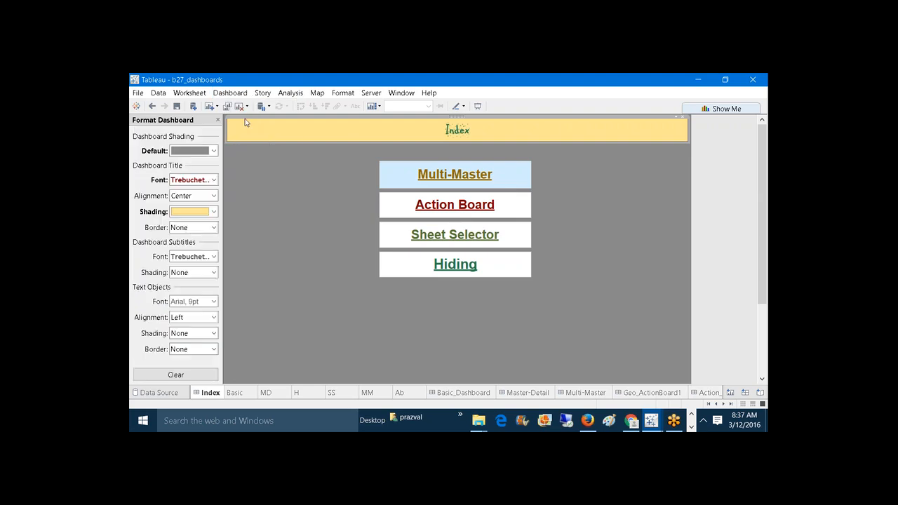
click(214, 180)
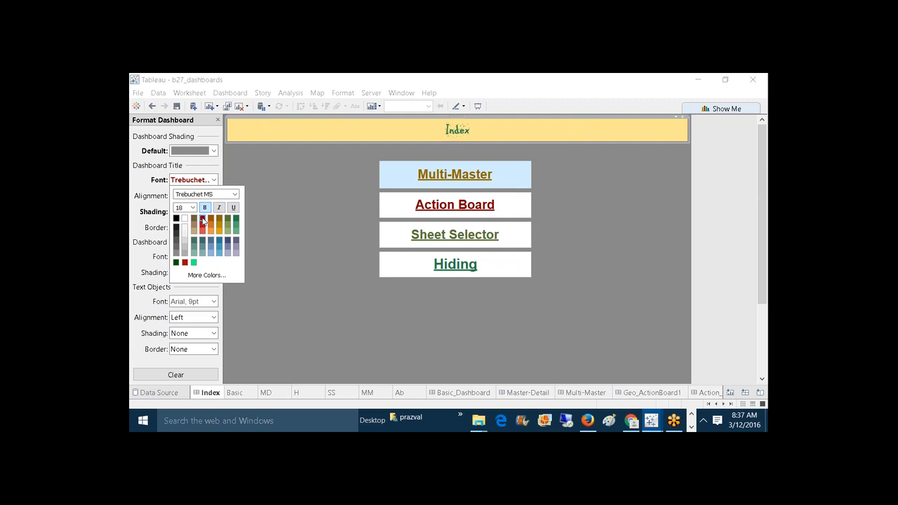
click(235, 194)
click(200, 212)
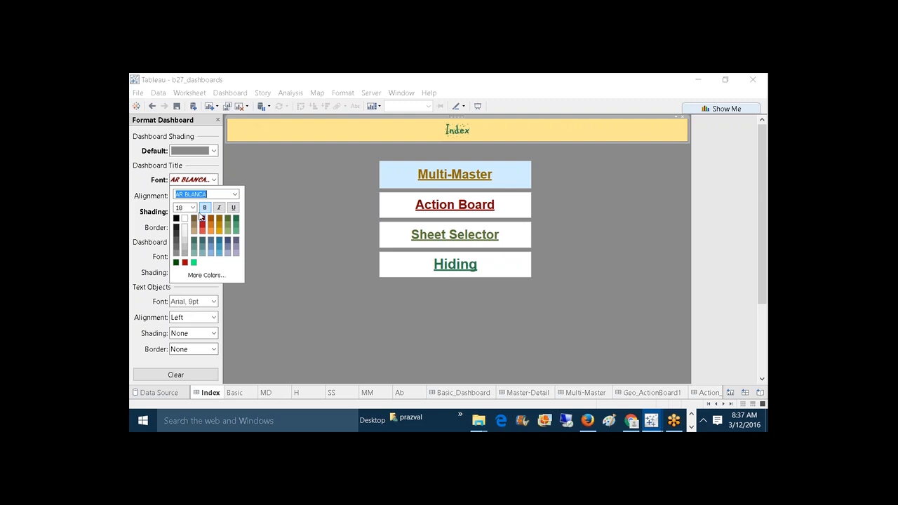
click(144, 185)
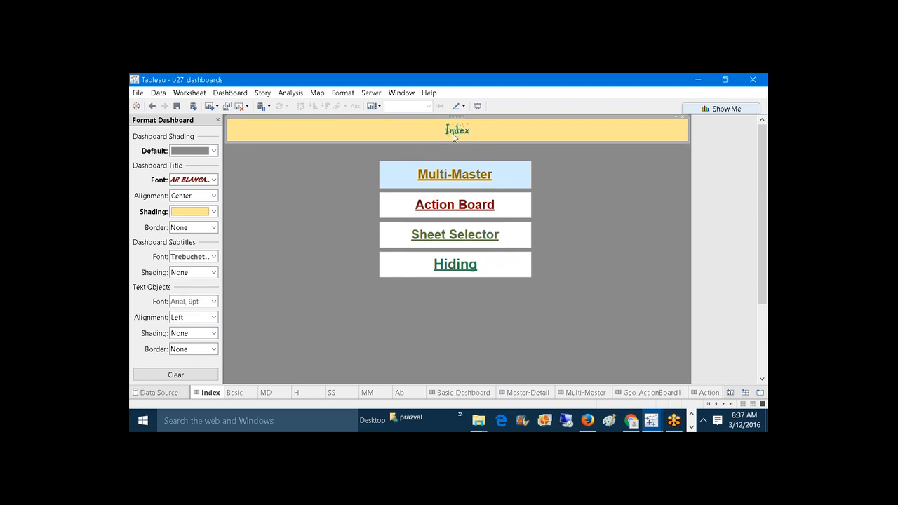
- Set the dashboard title's font color to green and its size to 28 in the dashboard formatting
click(214, 180)
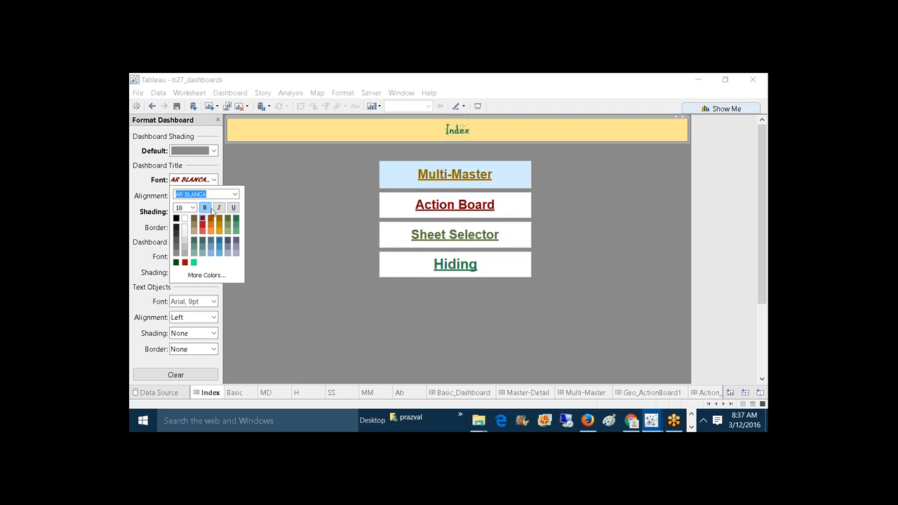
click(236, 223)
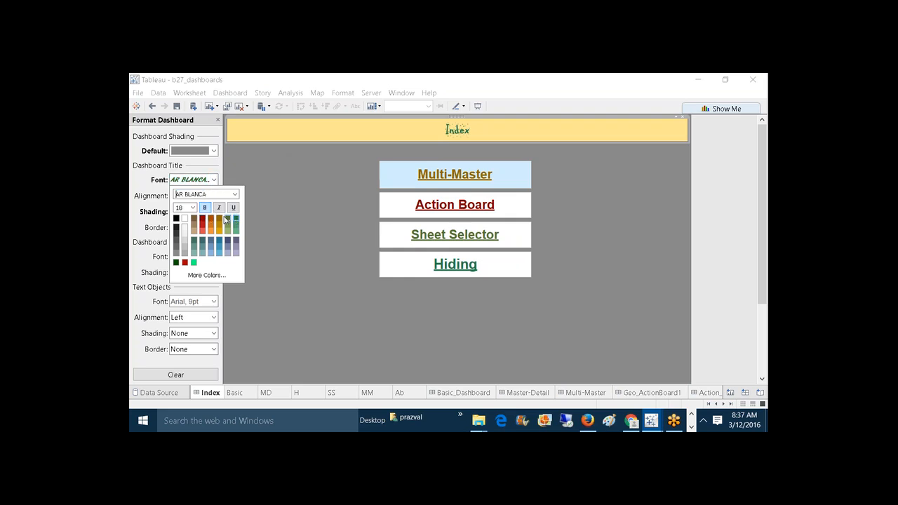
click(192, 208)
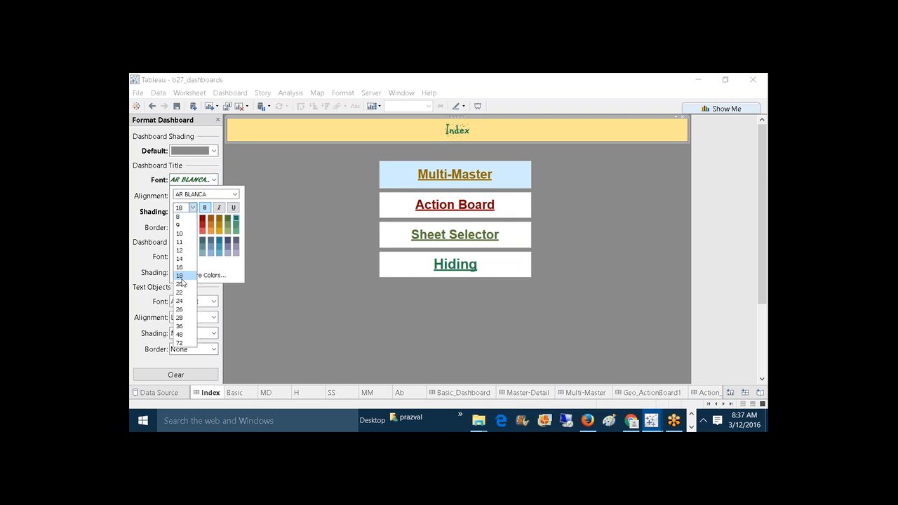
click(180, 315)
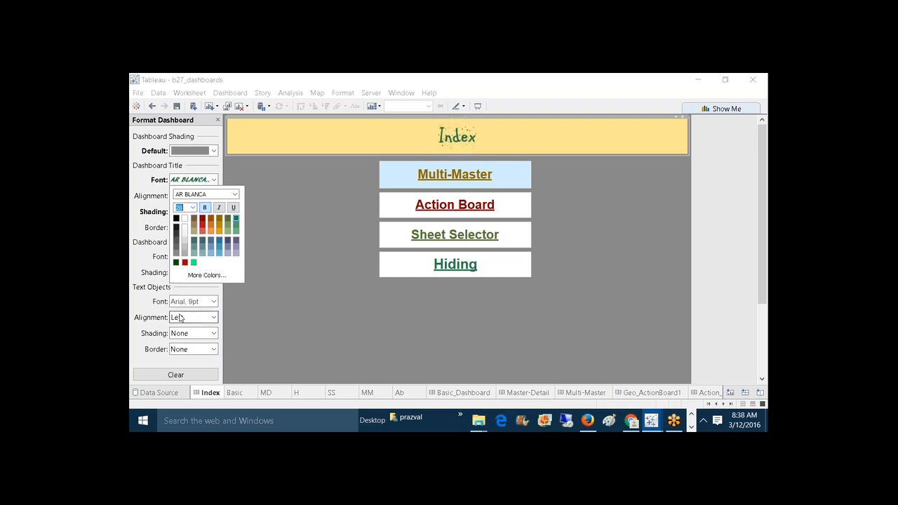
click(138, 227)
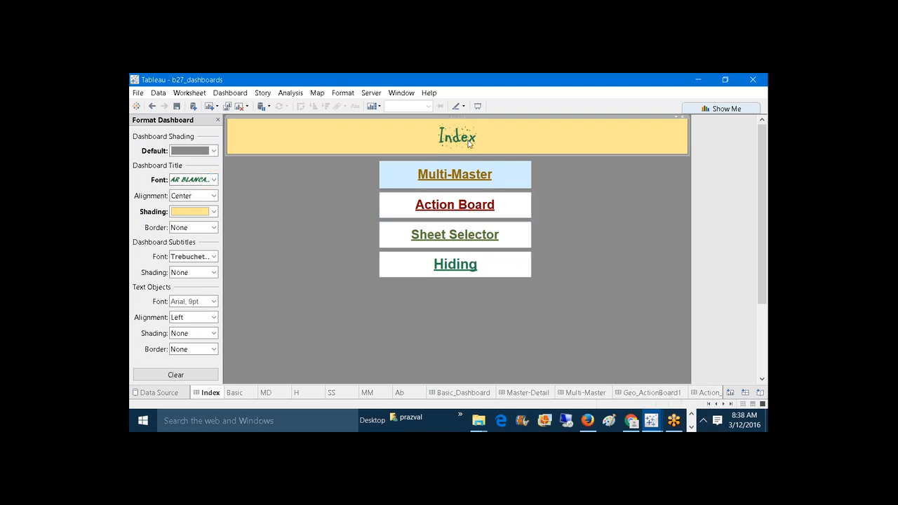
- Switch to the formatting workbook, mark the Rich Text Box to Side Pane rule with freehand ink, and clear the markings
mouse_move(651, 420)
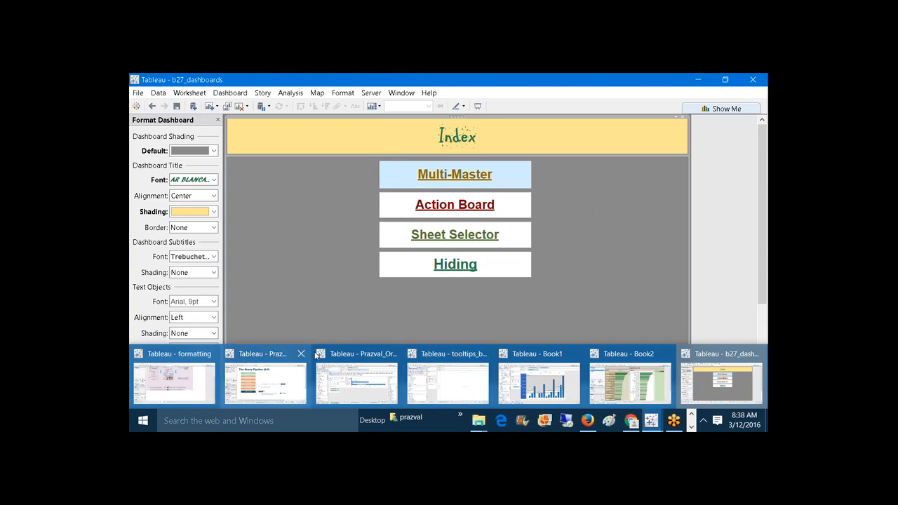
click(174, 378)
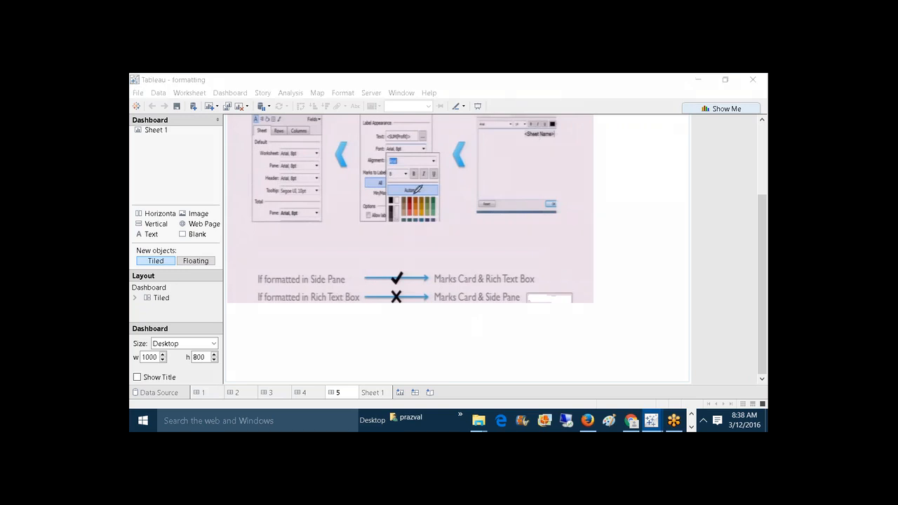
mouse_move(320, 298)
mouse_down()
mouse_move(353, 296)
mouse_move(336, 279)
mouse_move(325, 298)
mouse_move(367, 312)
mouse_move(463, 313)
mouse_move(490, 296)
mouse_move(488, 319)
mouse_up()
mouse_move(424, 329)
mouse_down()
mouse_move(443, 332)
mouse_move(431, 339)
mouse_move(456, 319)
mouse_move(479, 329)
mouse_move(489, 303)
mouse_up()
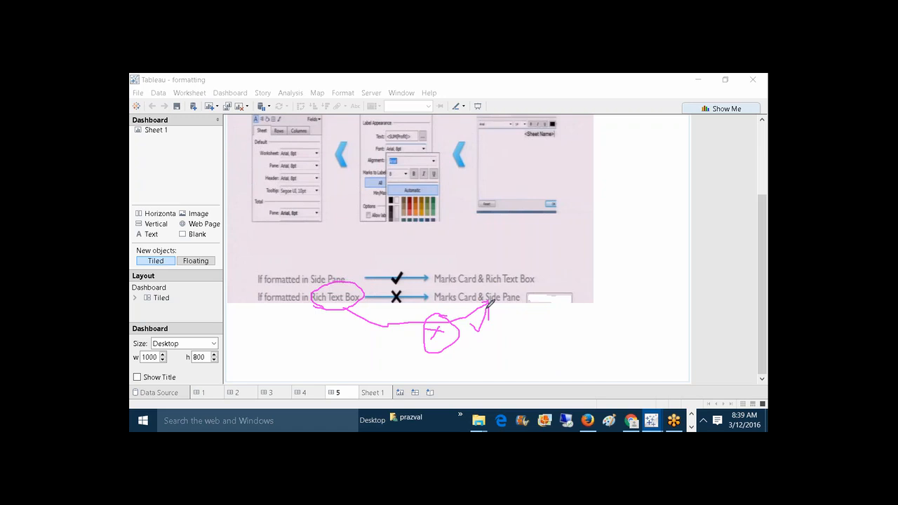
drag(489, 302, 481, 308)
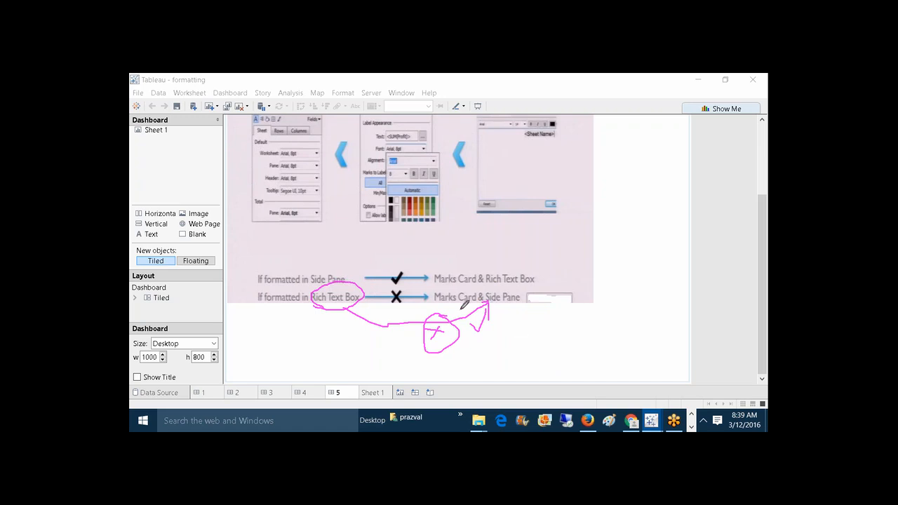
click(551, 99)
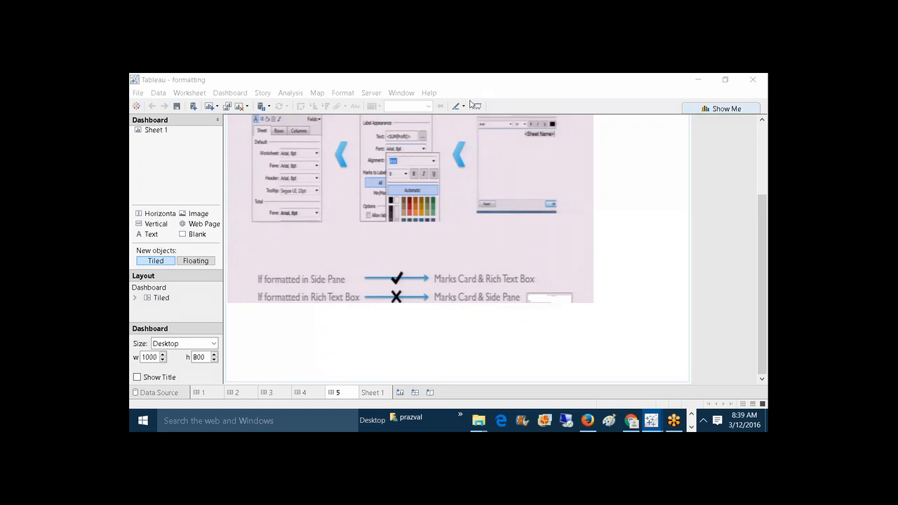
- Switch to the Book2 workbook and add a new worksheet after Dashboard 2
mouse_move(651, 420)
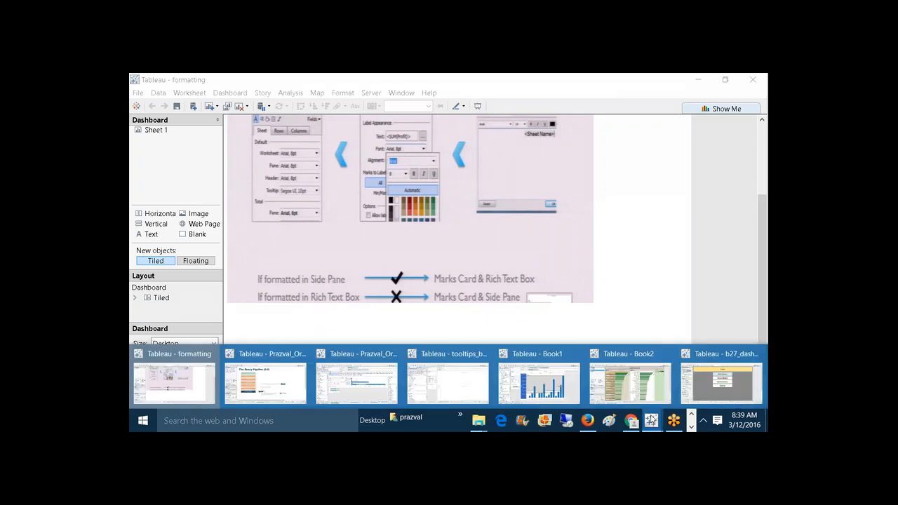
click(689, 384)
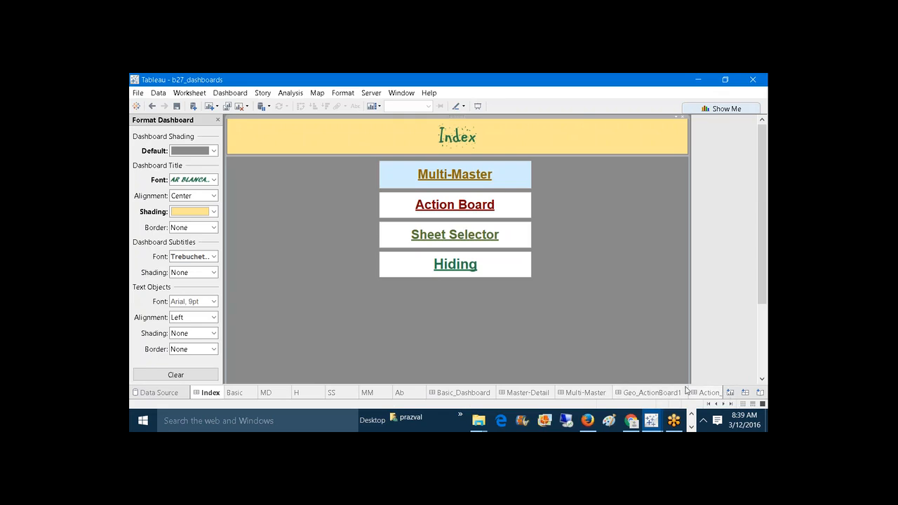
mouse_move(653, 420)
click(636, 395)
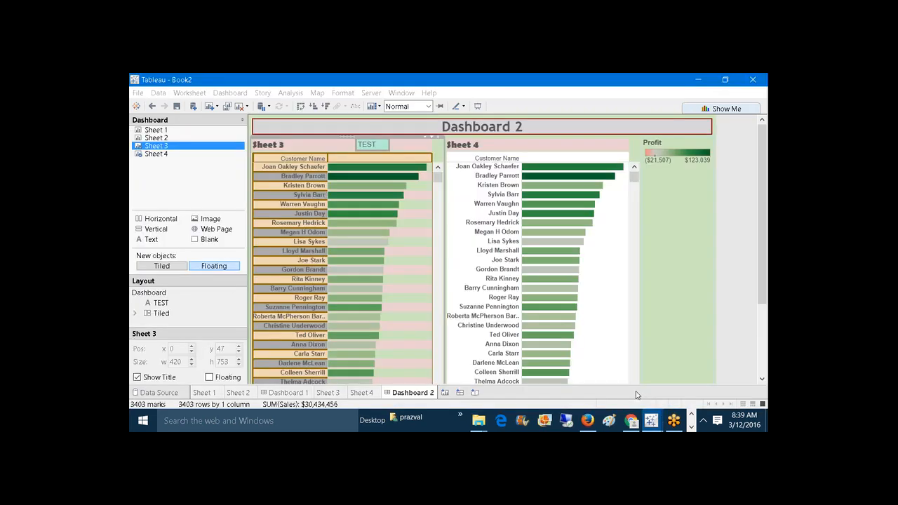
click(445, 392)
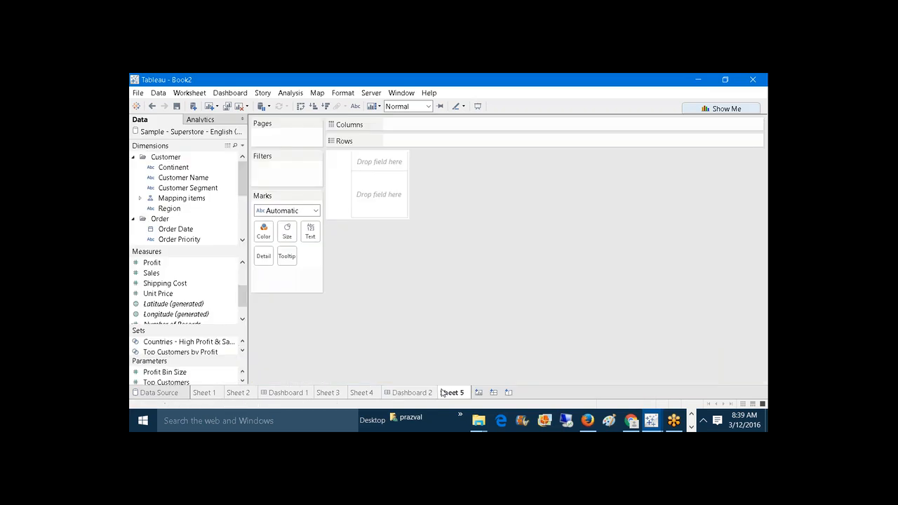
- Open Sheet 4 and show a filter for the Order Date dimension
click(371, 392)
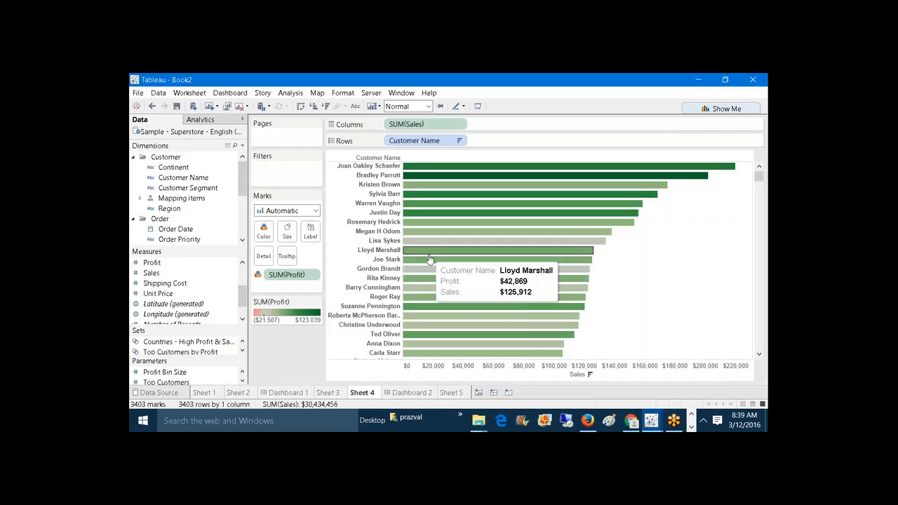
right_click(171, 230)
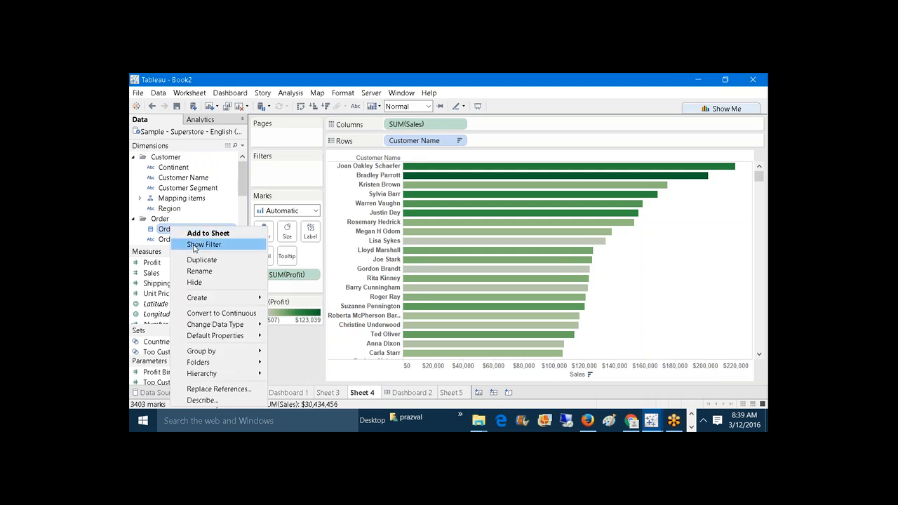
click(195, 245)
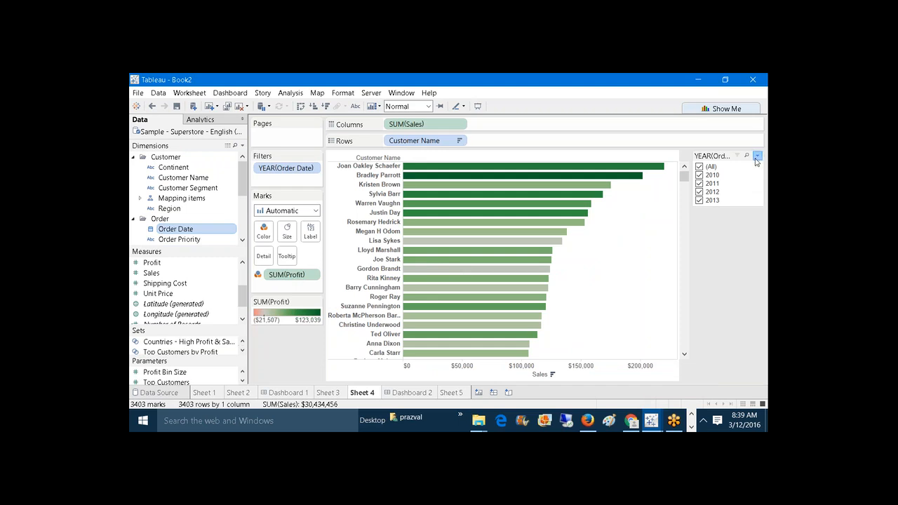
- Open the formatting of the Order Date filter and set its body shading to light orange
click(757, 156)
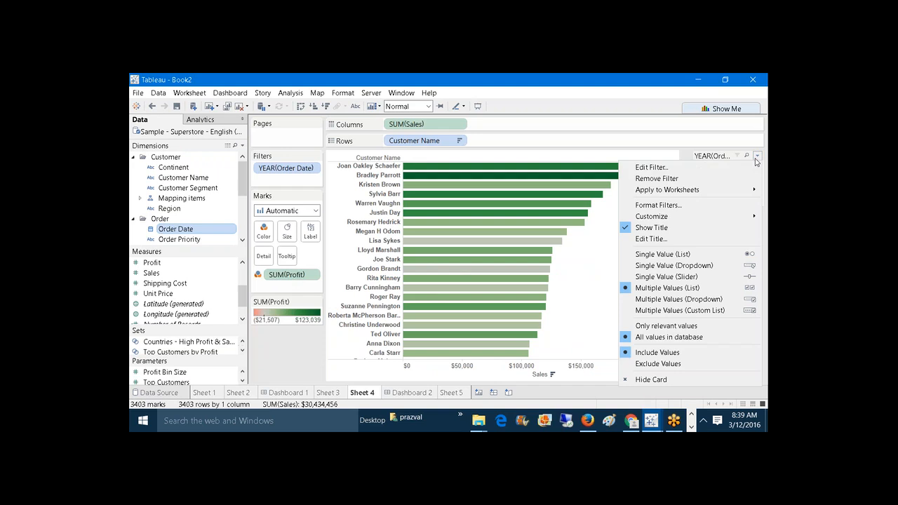
click(687, 205)
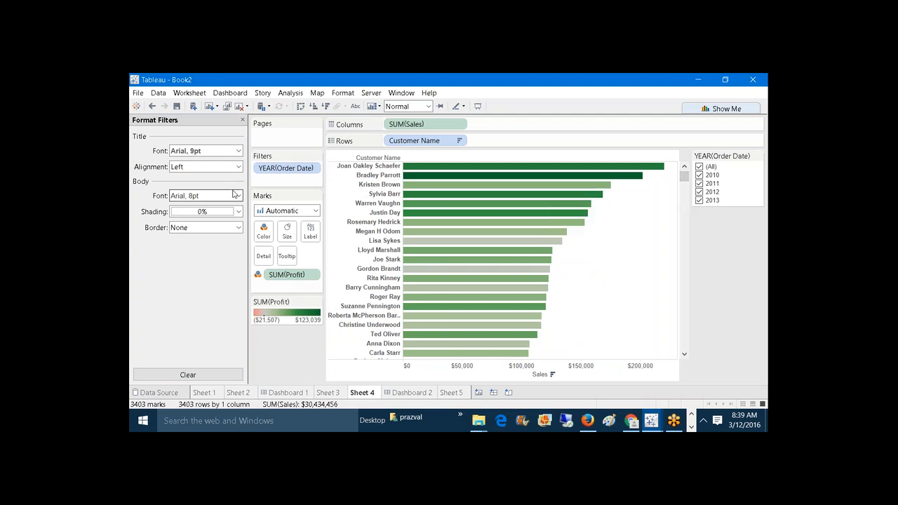
click(237, 212)
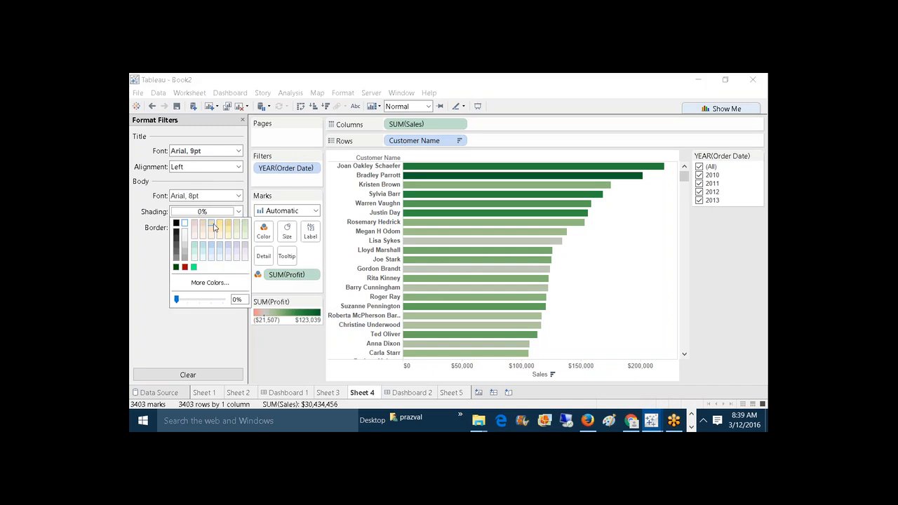
click(134, 254)
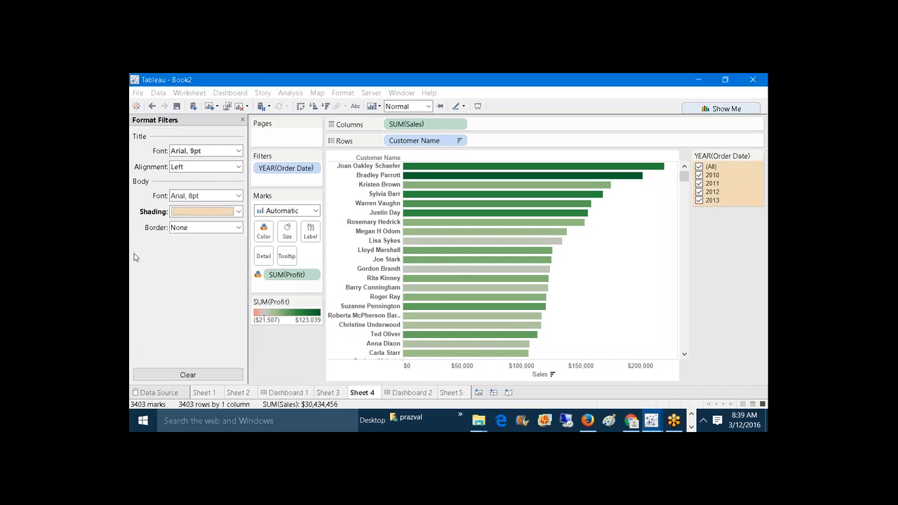
- Give the filter body a solid border in the third line thickness and dark gold color
click(238, 228)
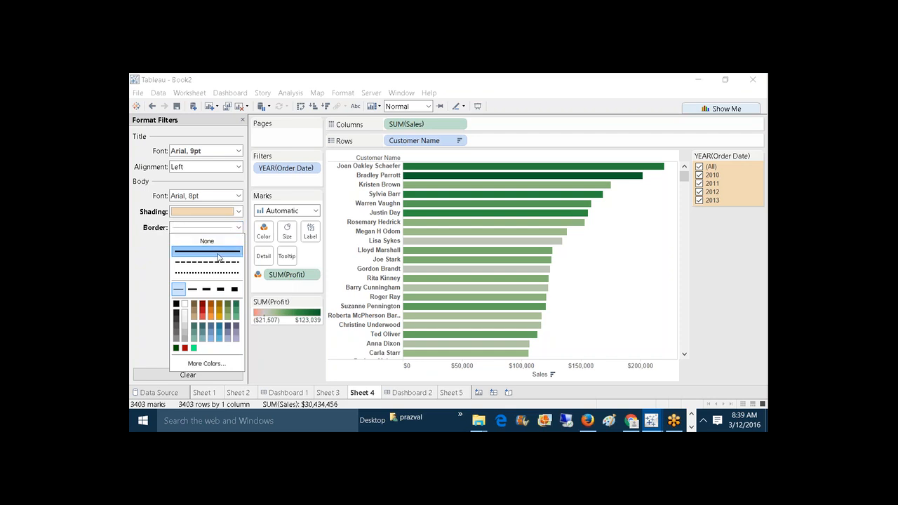
click(206, 289)
click(219, 304)
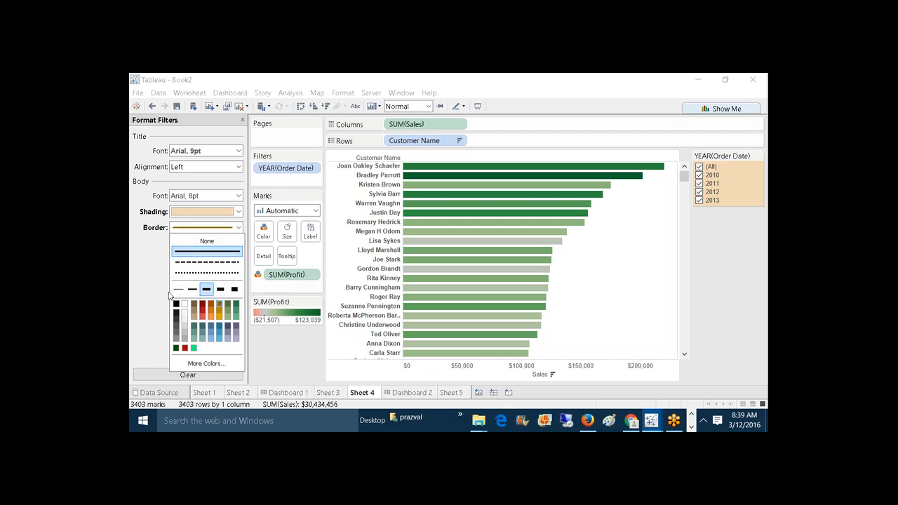
click(145, 281)
- Set the filter title's font size to 18 pt and its alignment to Center
click(238, 150)
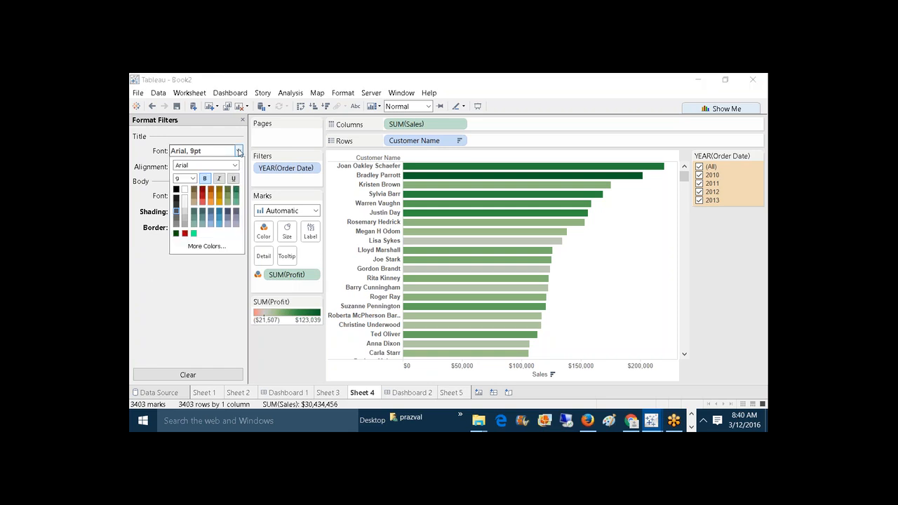
click(196, 180)
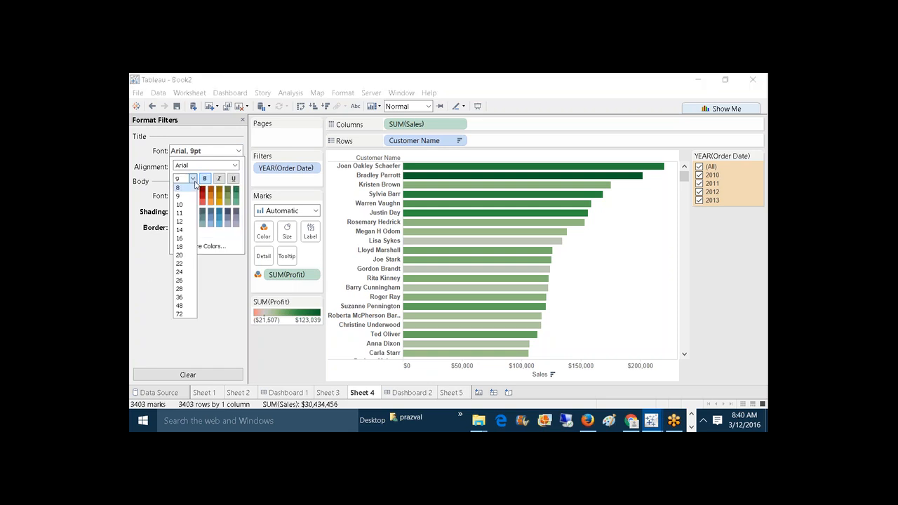
click(182, 245)
click(145, 260)
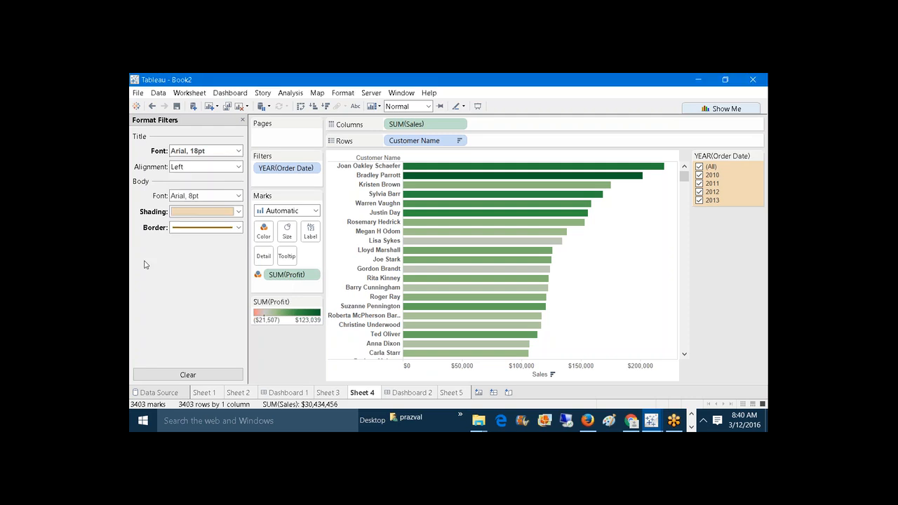
click(238, 166)
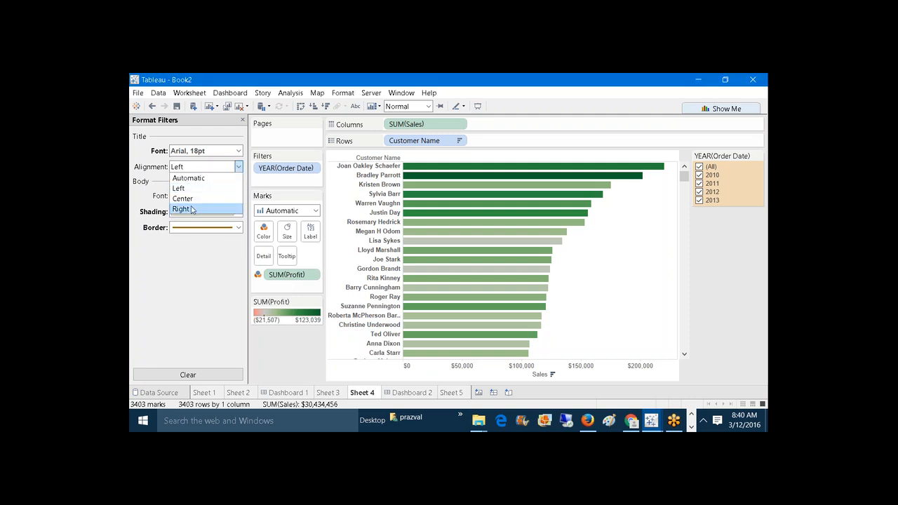
click(192, 197)
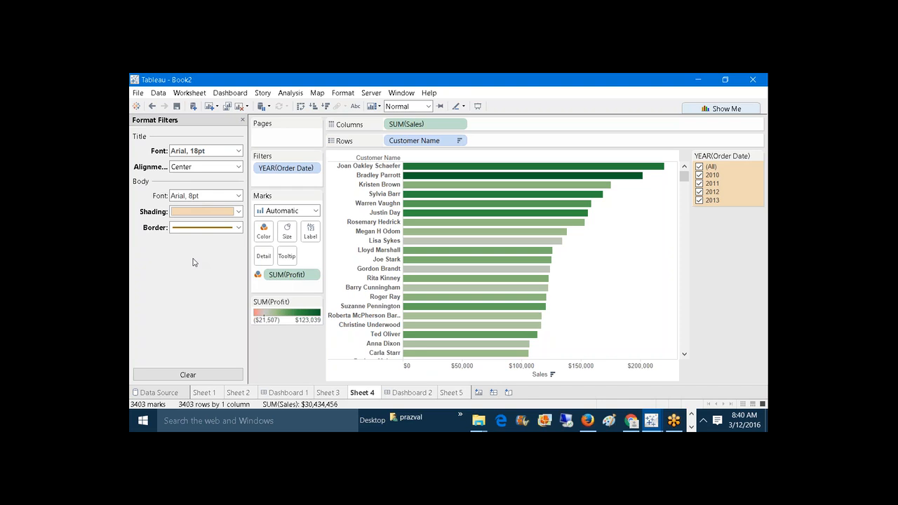
- Close the filter formatting, create a new dashboard and add Sheet 4 to it as a floating object
mouse_move(579, 204)
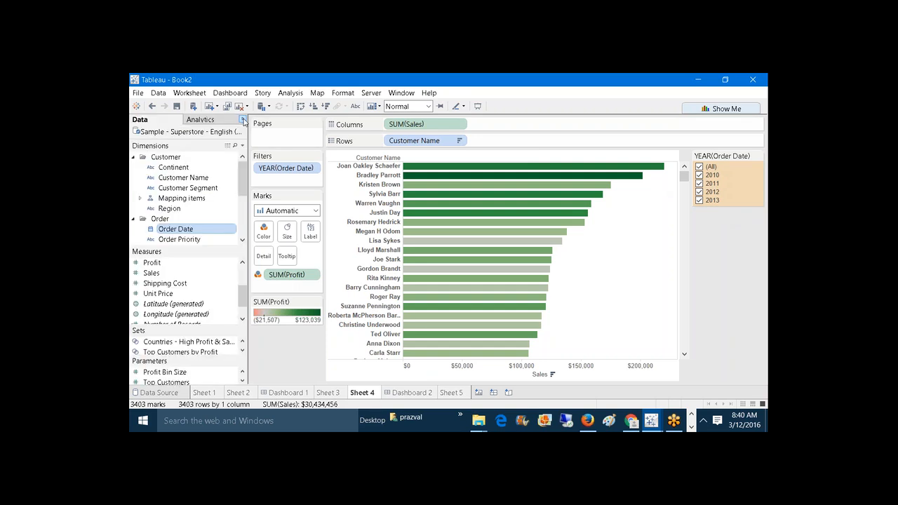
click(242, 120)
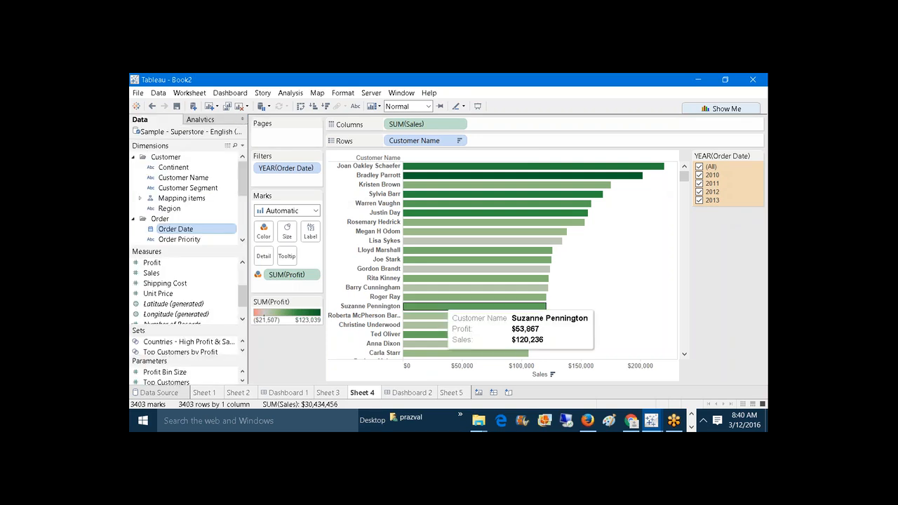
click(493, 392)
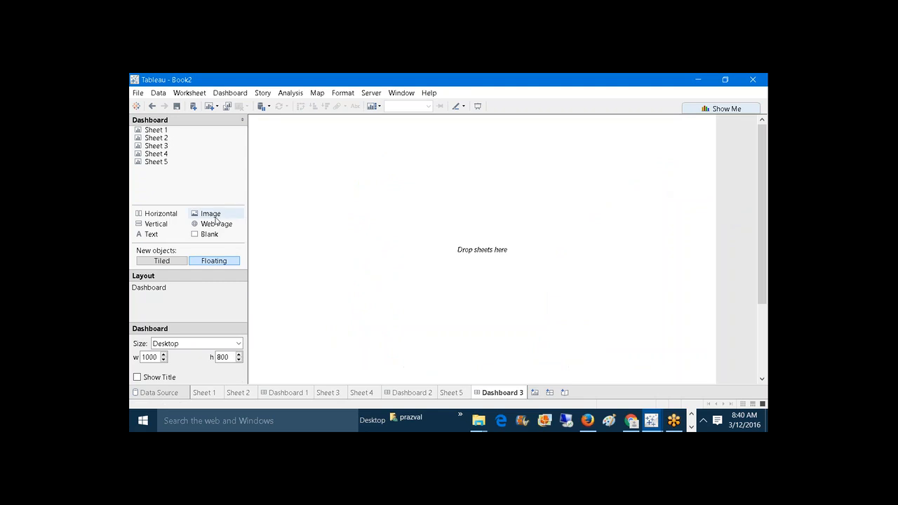
double_click(155, 155)
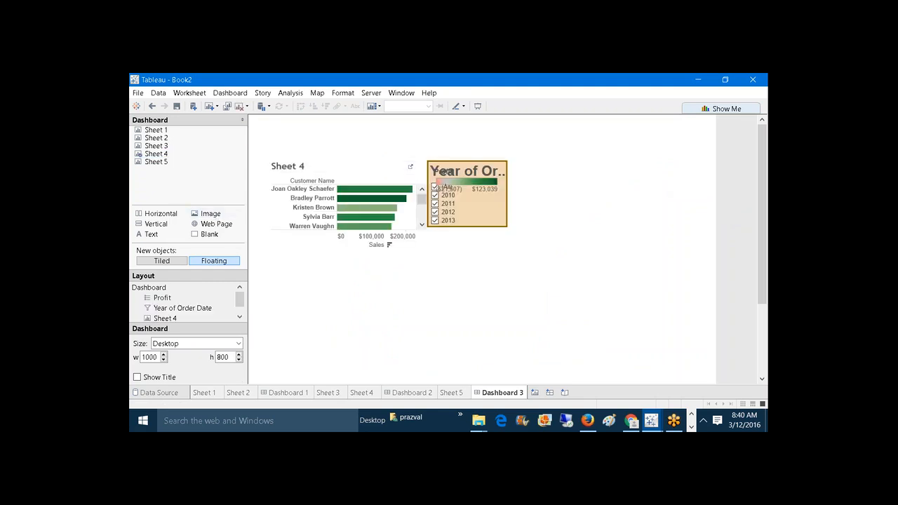
- Enlarge the Year of Order Date filter card to about 321 by 205 and move it to about x 598, y 52
click(498, 214)
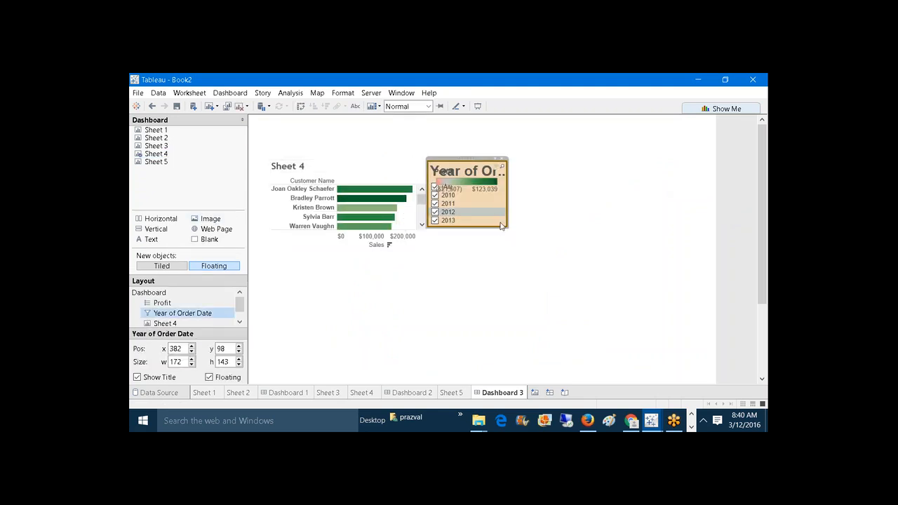
drag(498, 228, 503, 259)
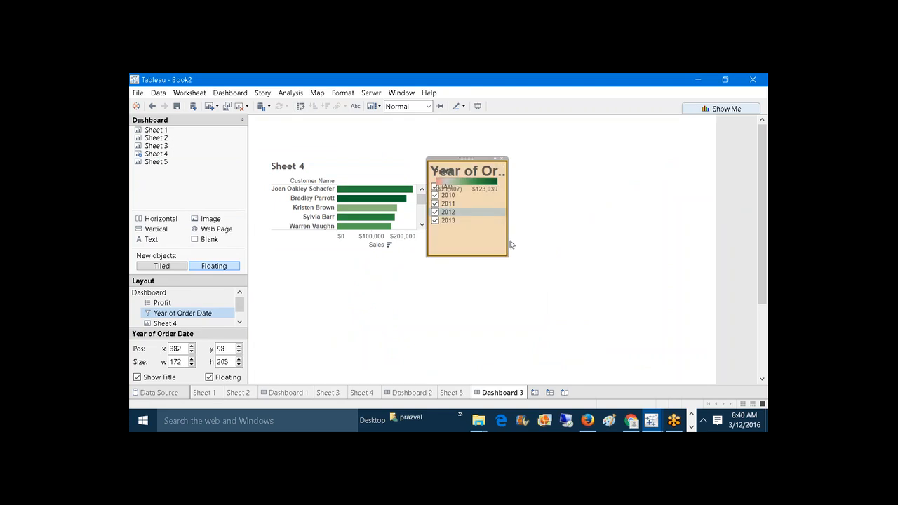
drag(511, 245, 576, 230)
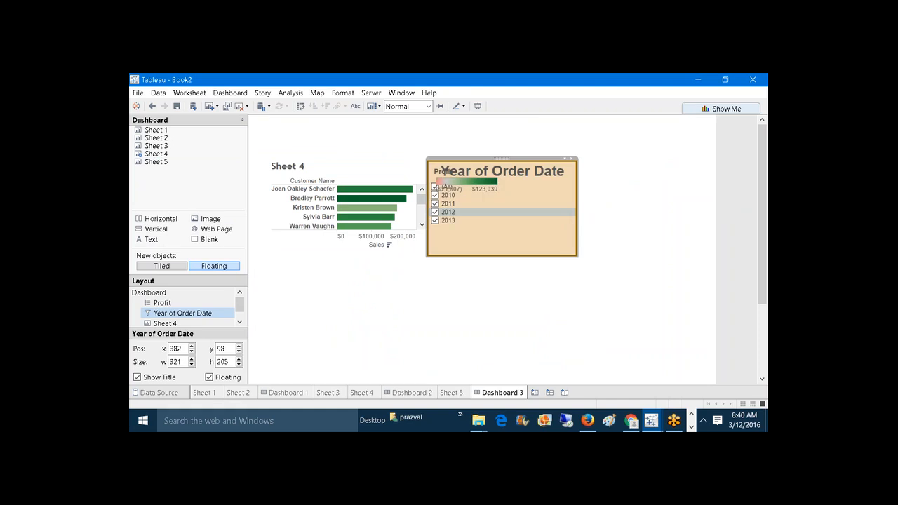
drag(501, 157, 605, 137)
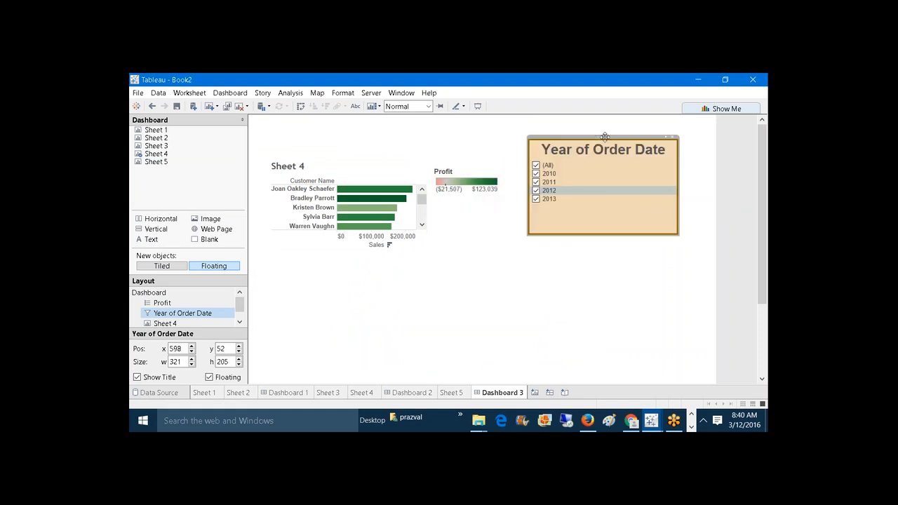
click(592, 285)
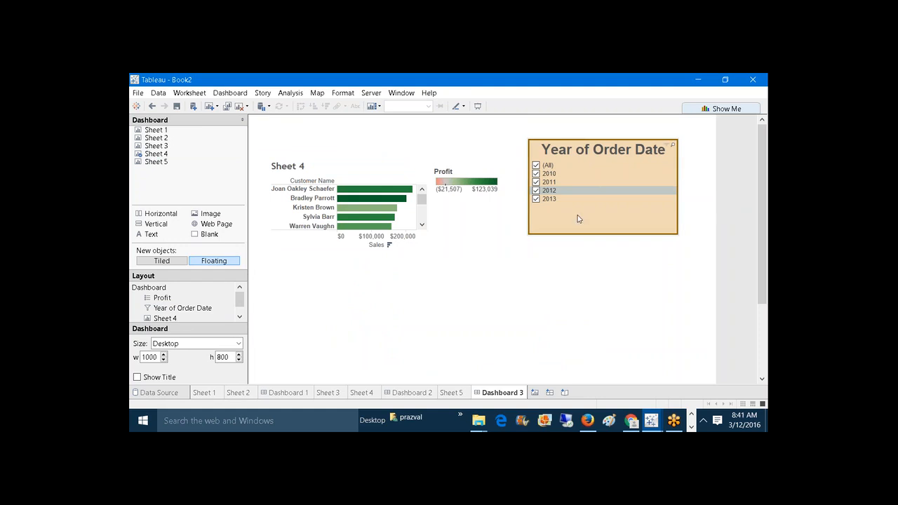
- Compare the Order Date filter card on Sheet 4 with its appearance on Dashboard 3
click(452, 393)
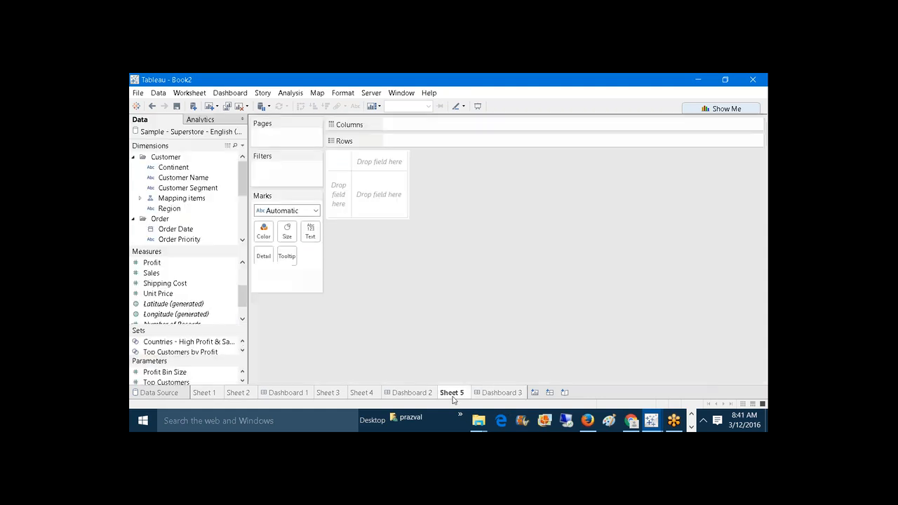
click(371, 396)
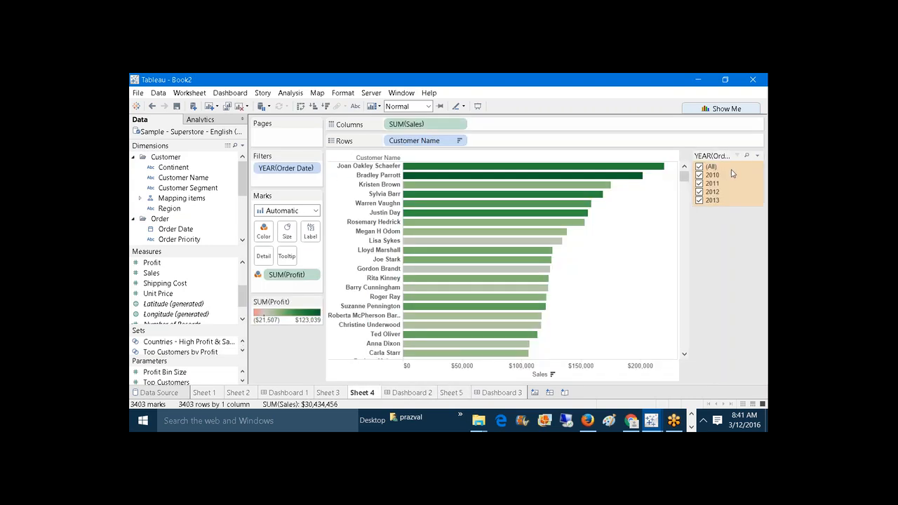
click(506, 392)
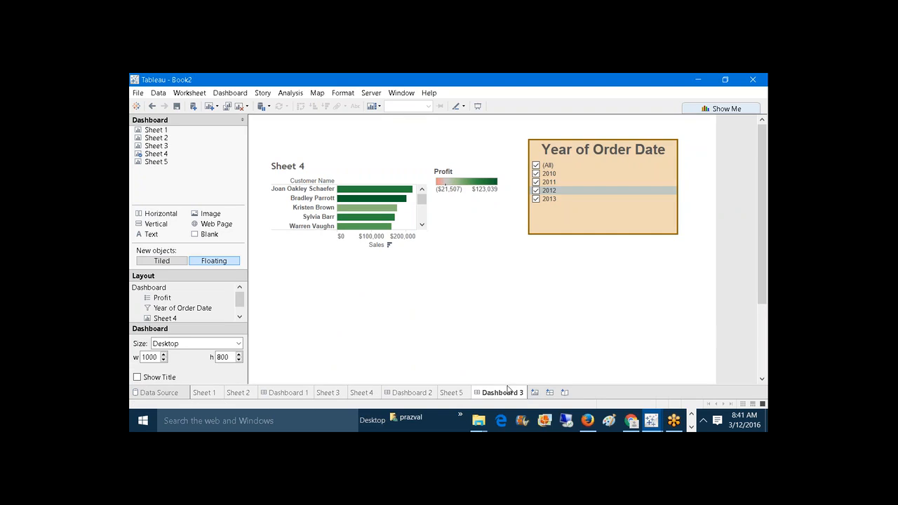
- Shorten the Year of Order Date filter card so that it ends just below the 2013 entry
click(648, 235)
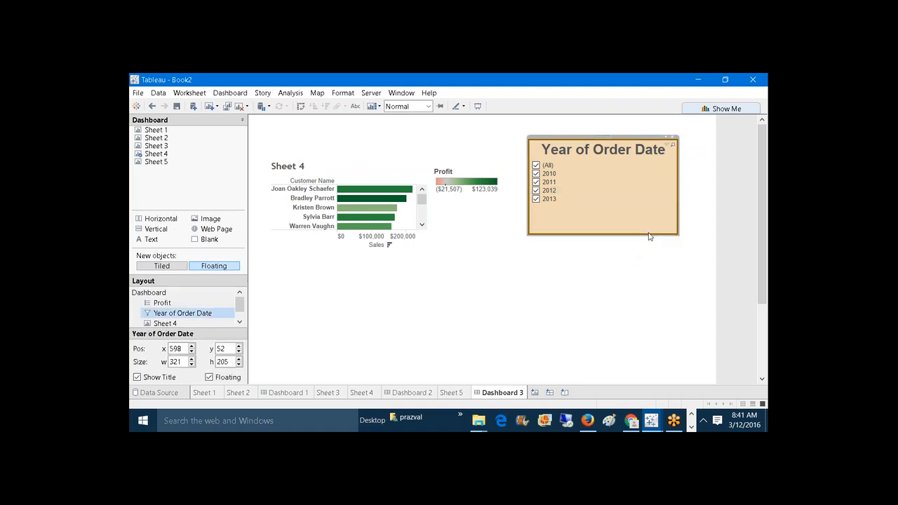
drag(648, 236, 644, 207)
click(661, 256)
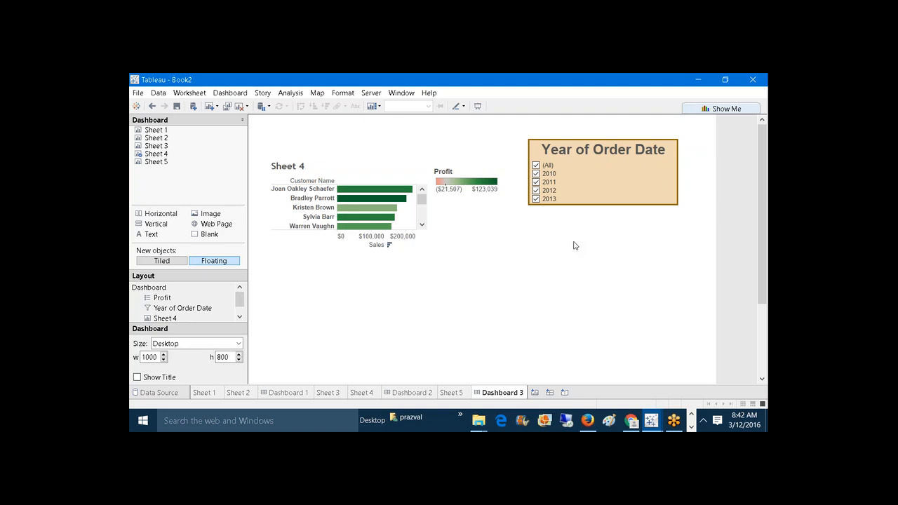
- Switch to the open Notepad notes and add the lines "Advanced Formatting:-" and "::TOOLTIPS::" below Formatting, separated by blank lines
click(691, 427)
mouse_move(518, 414)
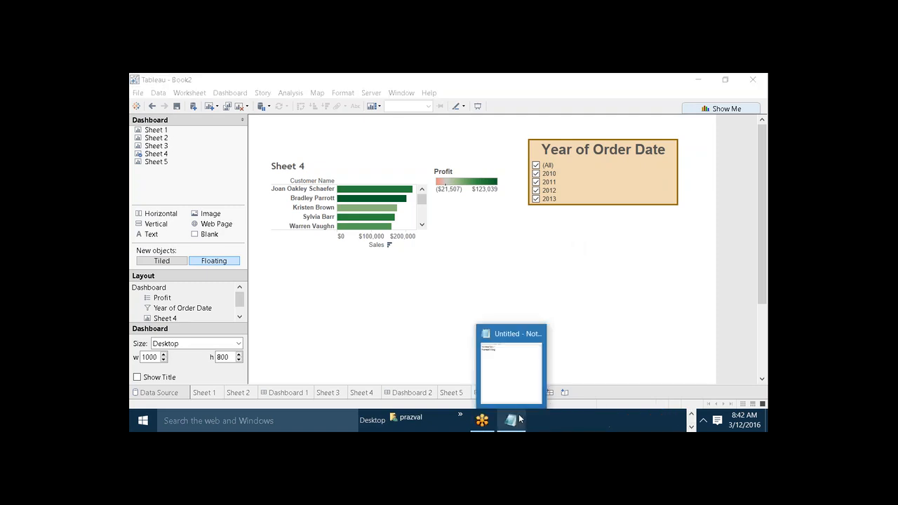
click(512, 388)
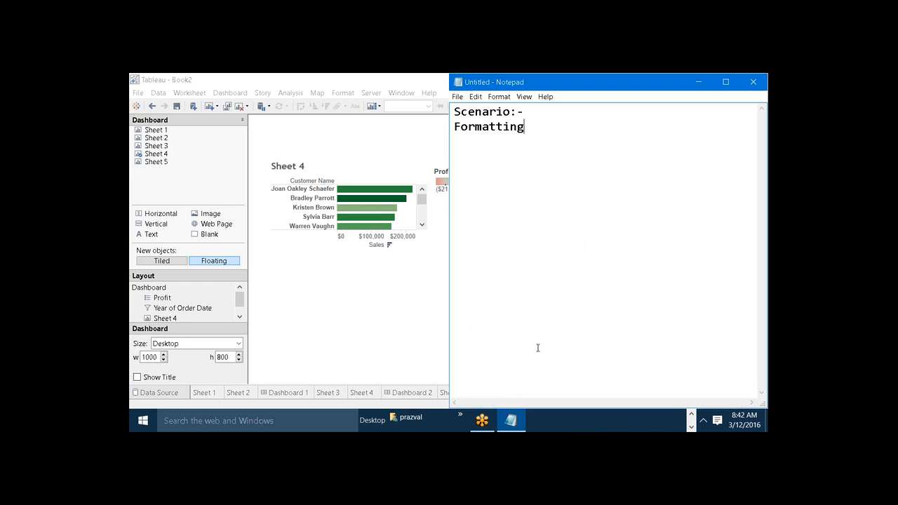
key(Return)
key(Return)
text(Advanced Formatti)
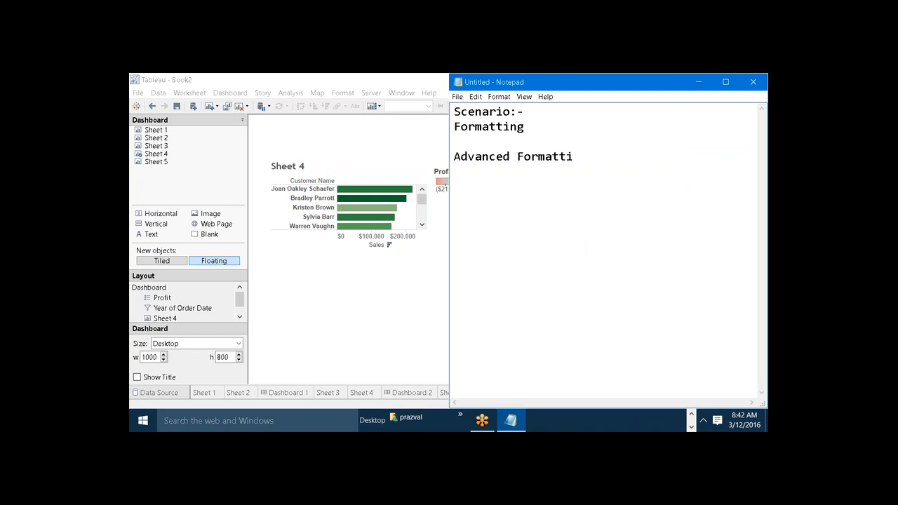
text(ng:-)
text(OOLTIPS)
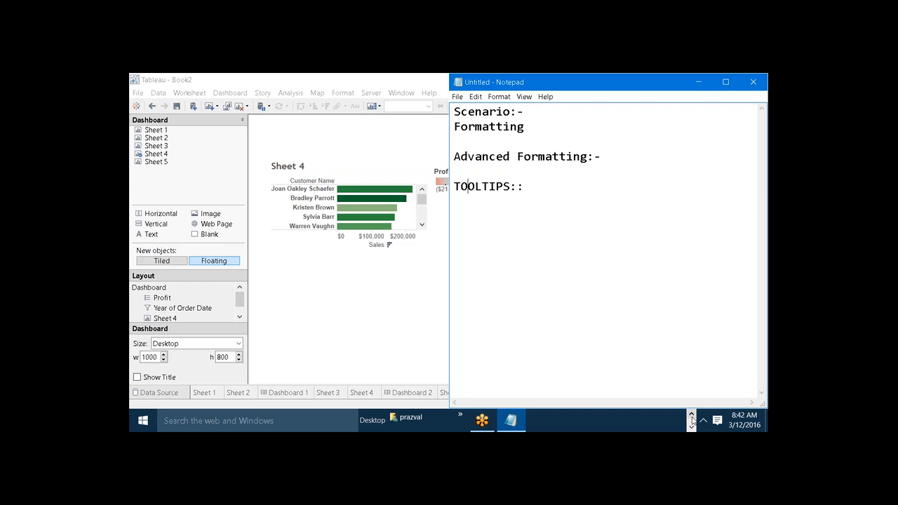
text(::)
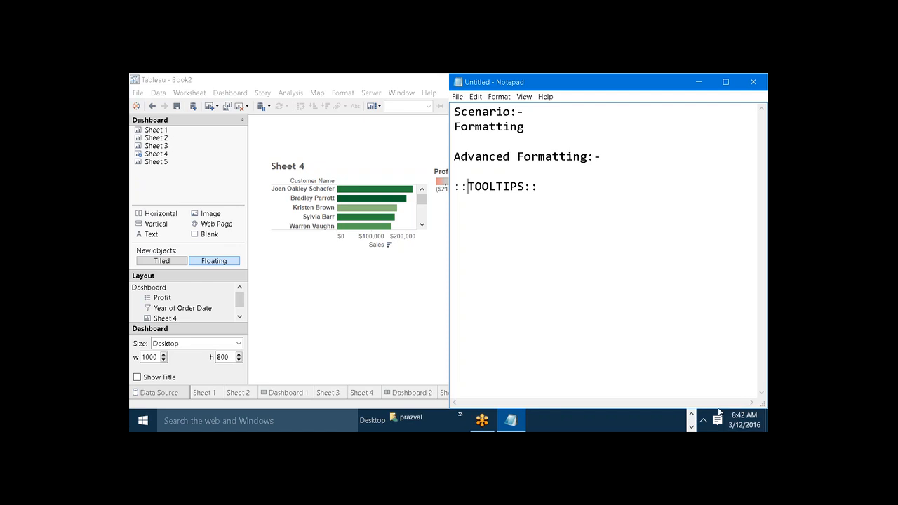
- Switch to the advanced tooltips workbook in Tableau and open its first worksheet, 1.a
click(691, 416)
mouse_move(652, 420)
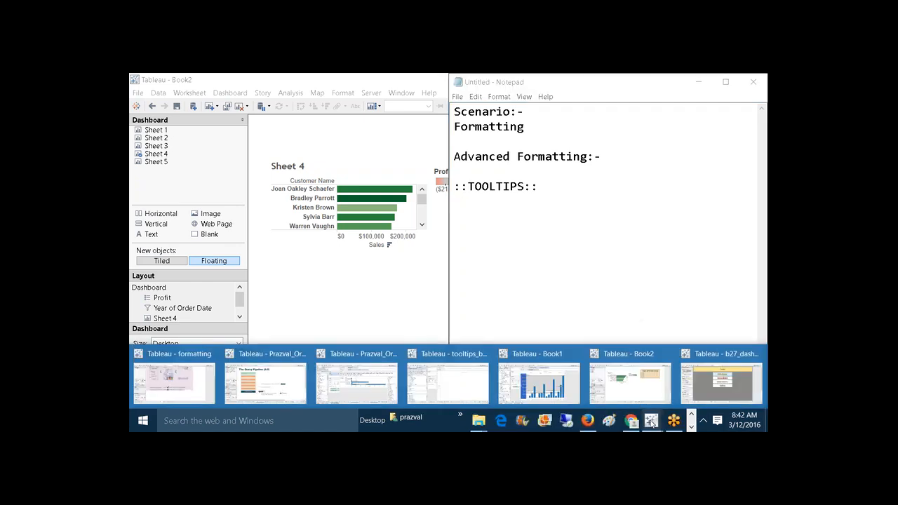
click(427, 402)
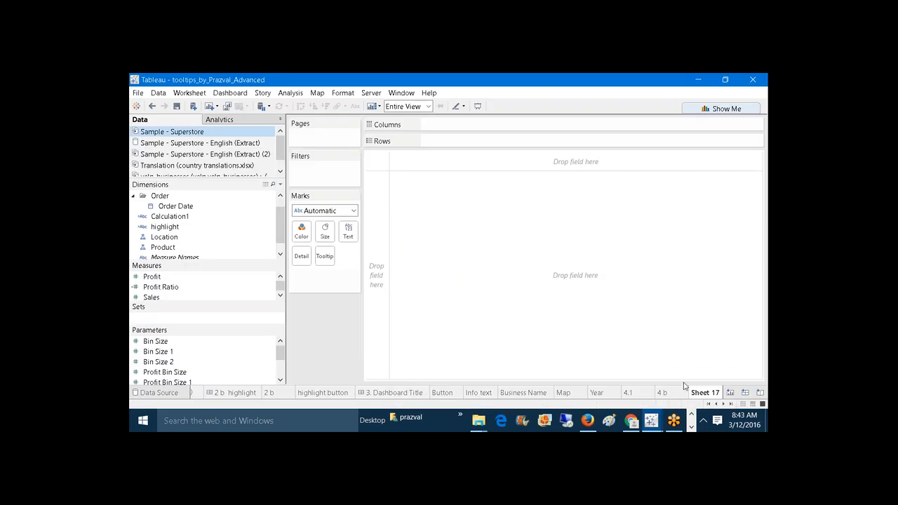
click(708, 404)
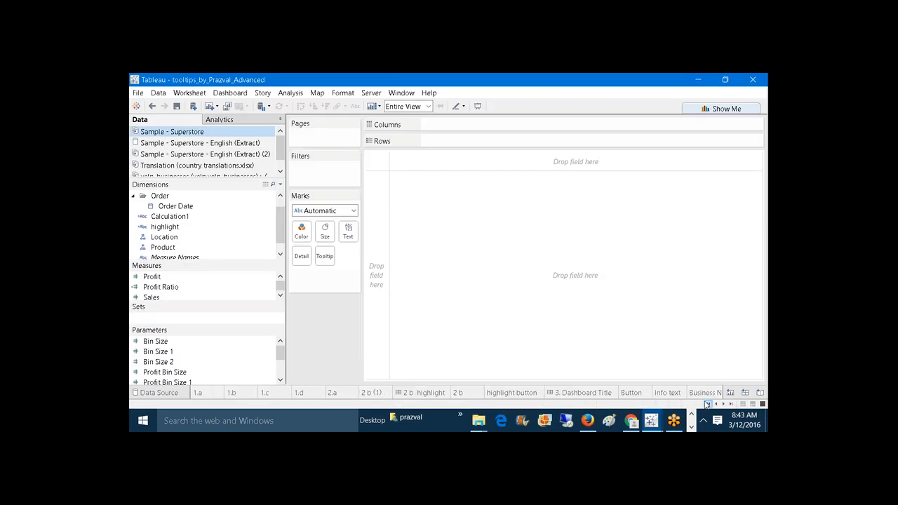
click(218, 396)
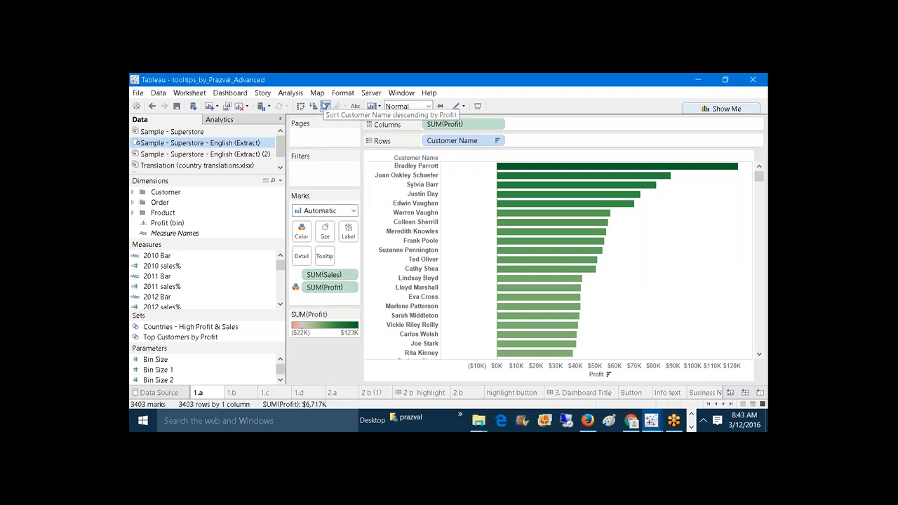
- Examine the tooltips of several customer bars in the profit chart on sheet 1.a
mouse_move(508, 181)
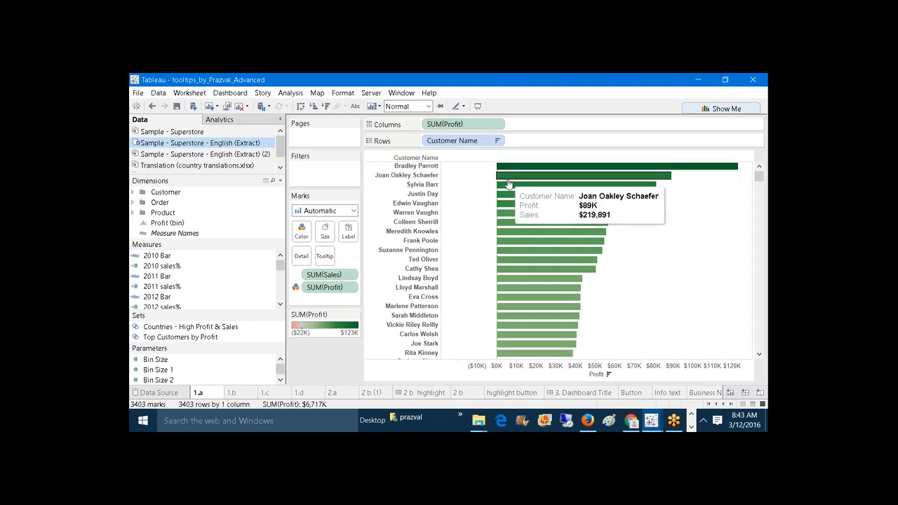
mouse_move(510, 216)
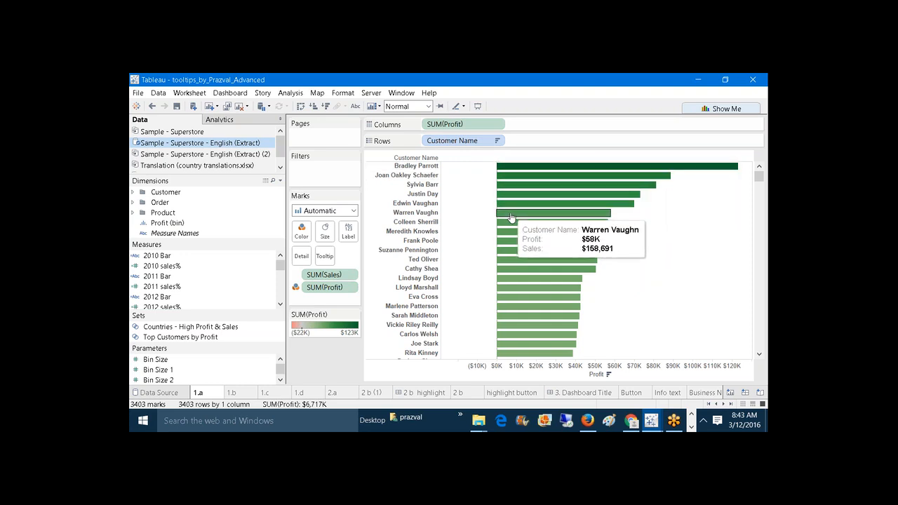
mouse_move(511, 254)
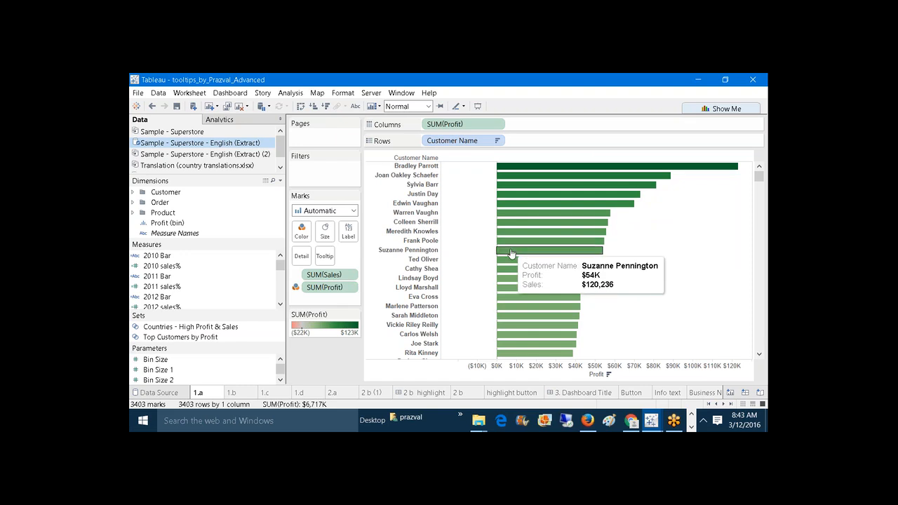
mouse_move(511, 279)
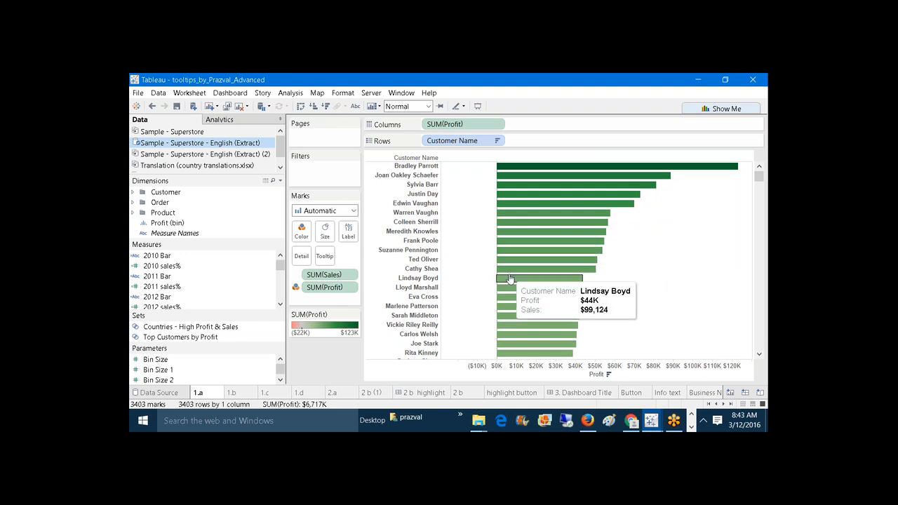
mouse_move(510, 310)
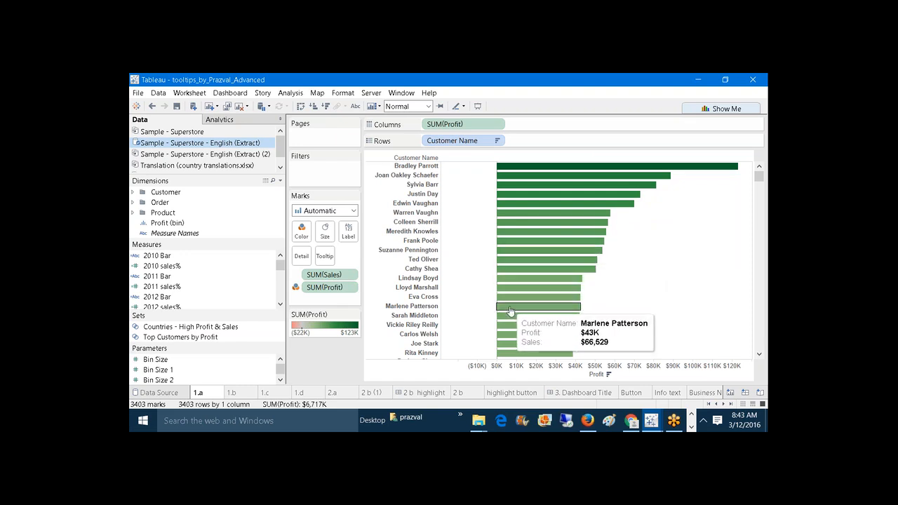
mouse_move(510, 342)
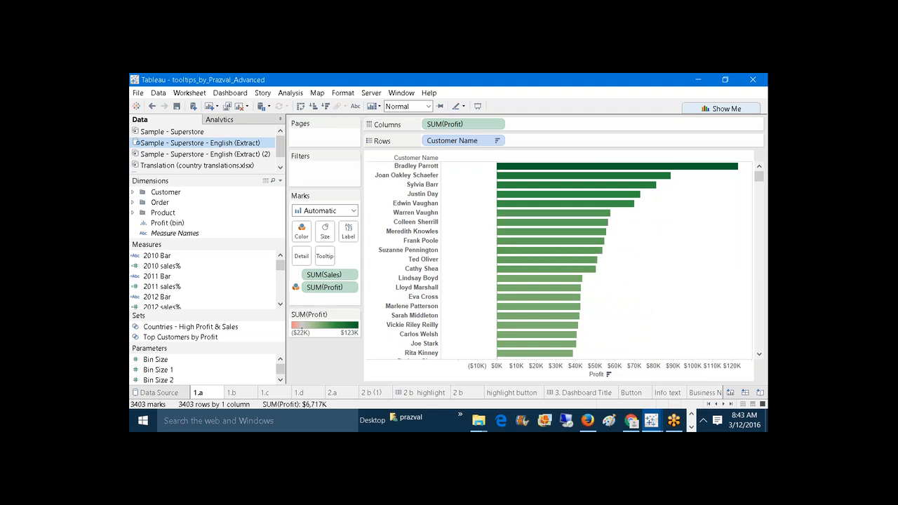
- Create a new worksheet and place the Customer Name dimension on Rows
click(209, 107)
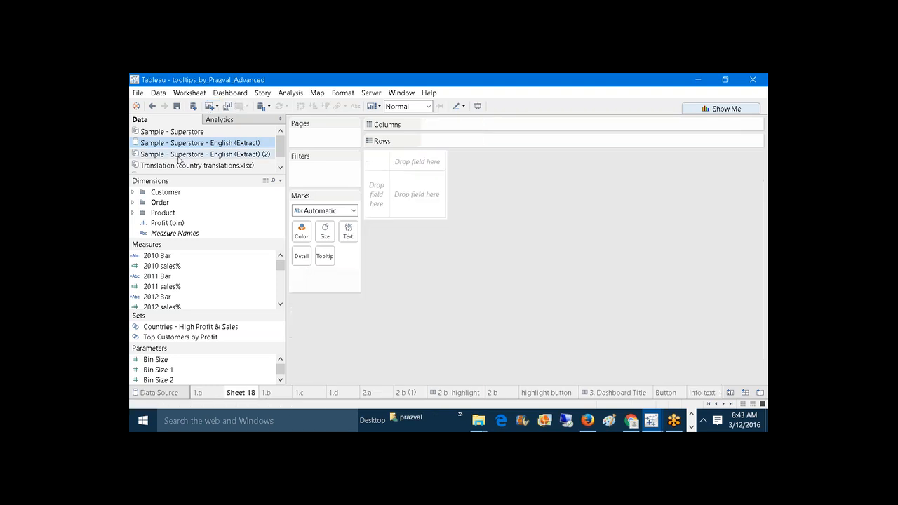
click(133, 192)
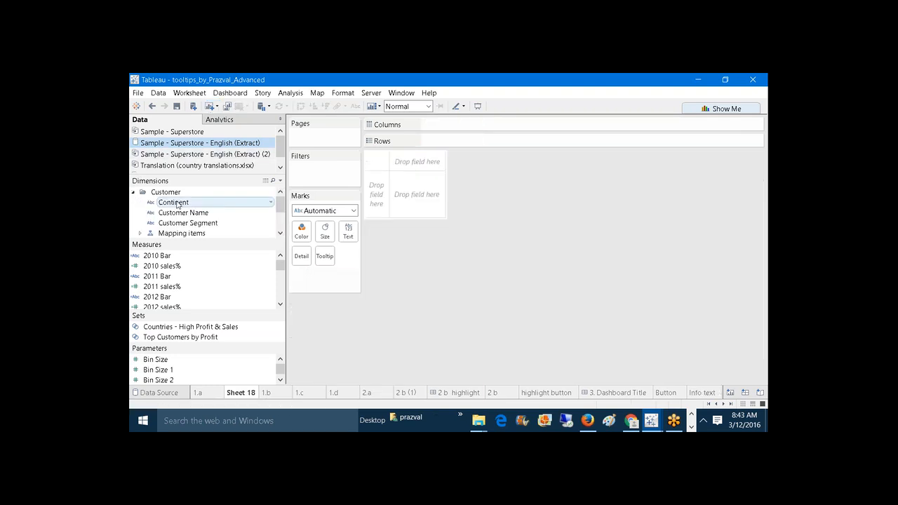
drag(184, 212, 443, 140)
click(448, 240)
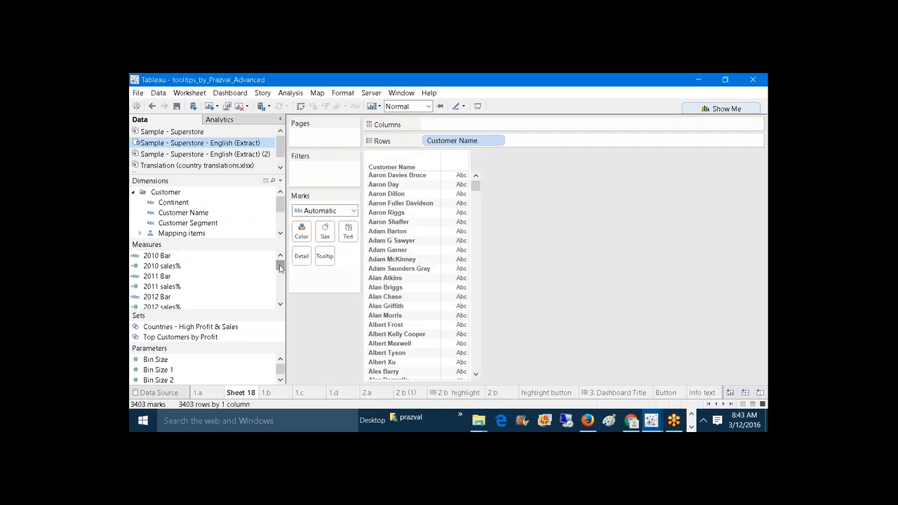
- Place the Profit measure on Columns and sort the customers by profit in descending order
drag(280, 267, 257, 288)
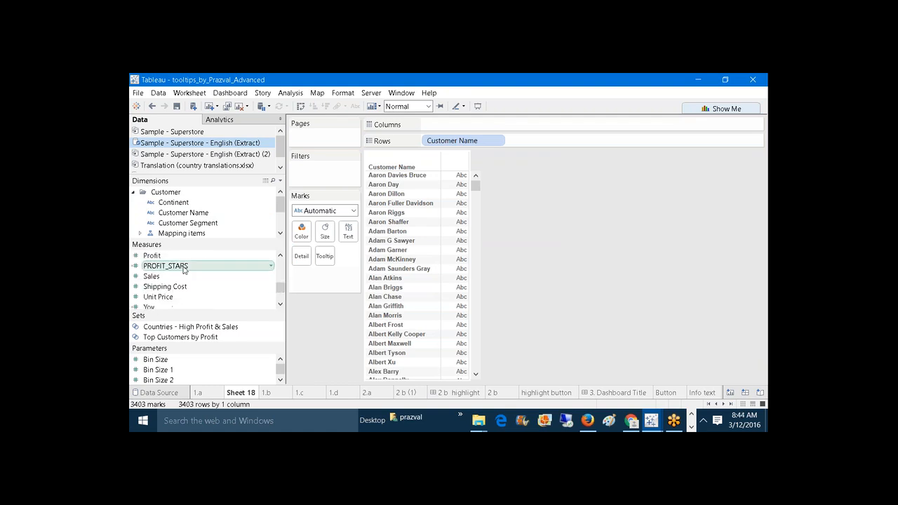
drag(152, 255, 463, 126)
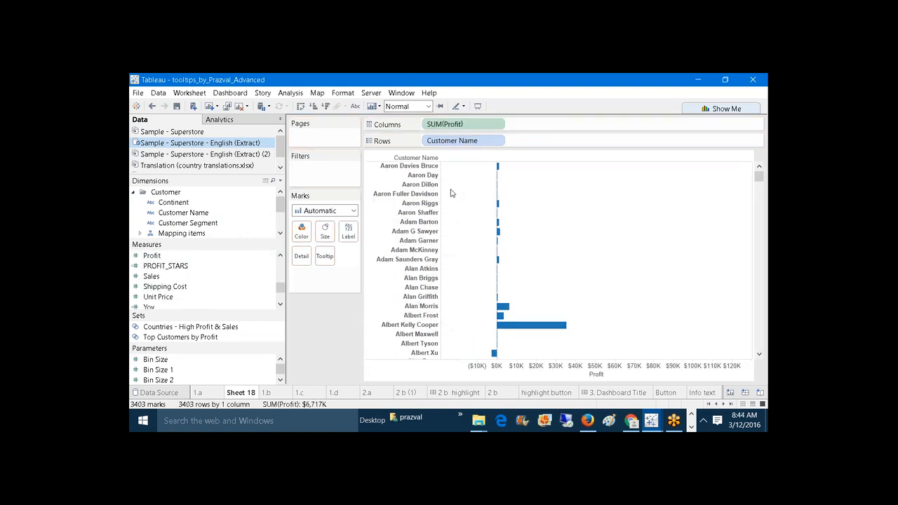
click(326, 106)
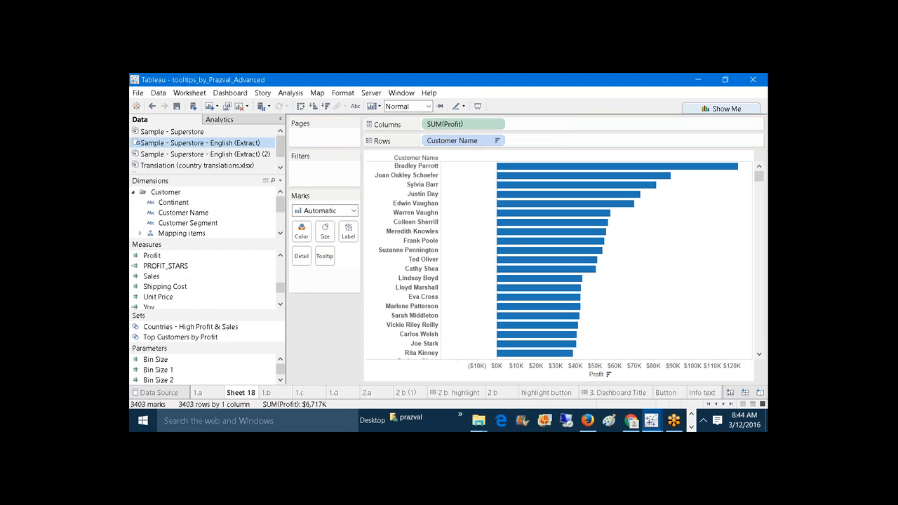
- Color the customer bars by the Profit measure and add the Sales measure to their tooltip
drag(152, 255, 301, 230)
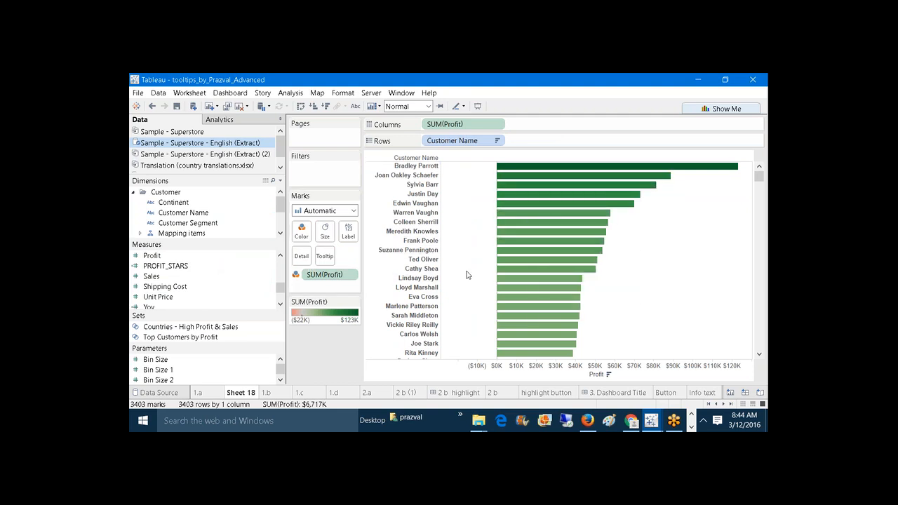
click(202, 395)
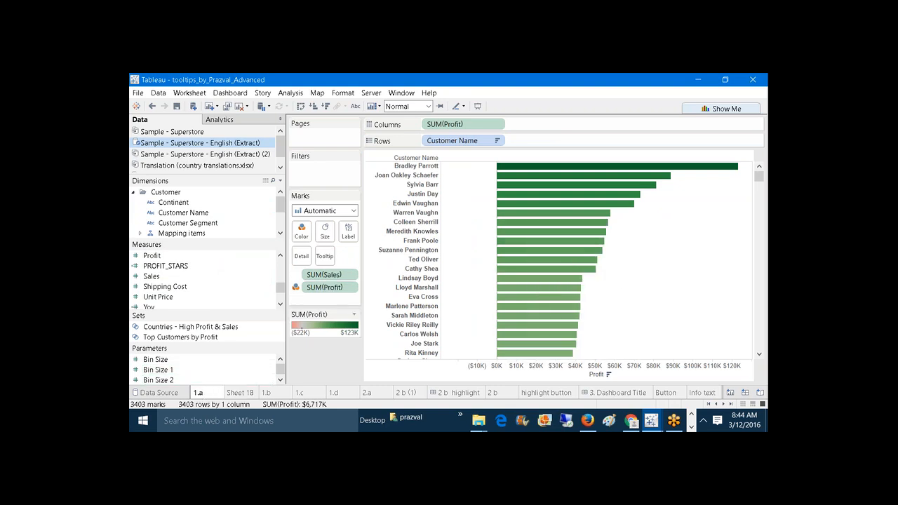
click(245, 396)
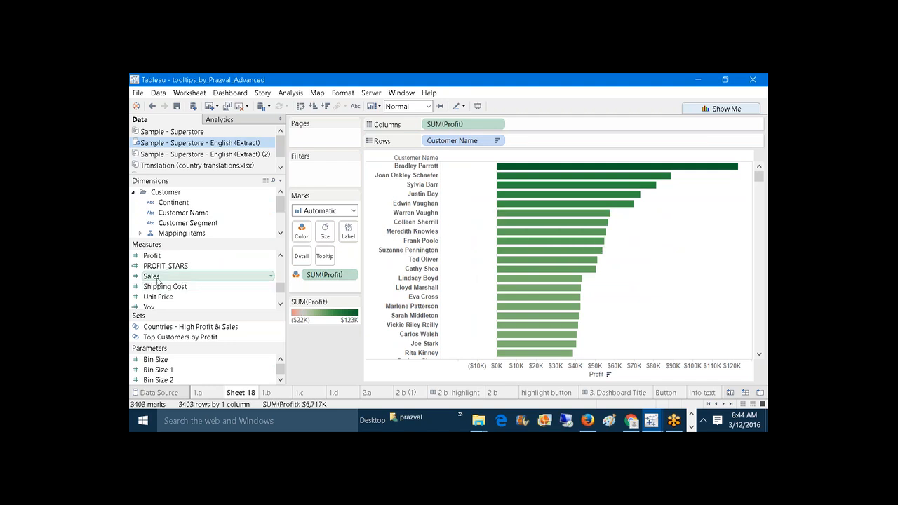
drag(158, 280, 325, 257)
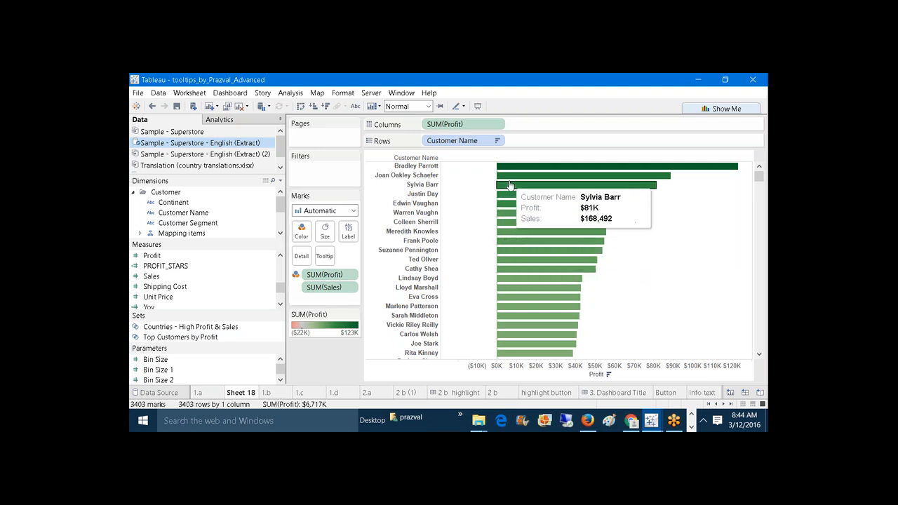
mouse_move(519, 250)
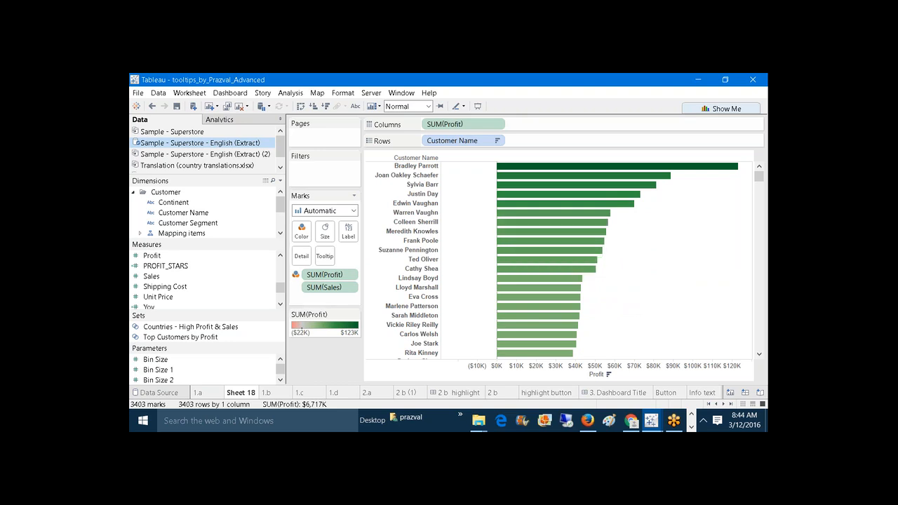
- Recolor the Customer Name field in the bar chart's tooltip dark gold, keeping it bold at size 10, and apply the tooltip
click(325, 257)
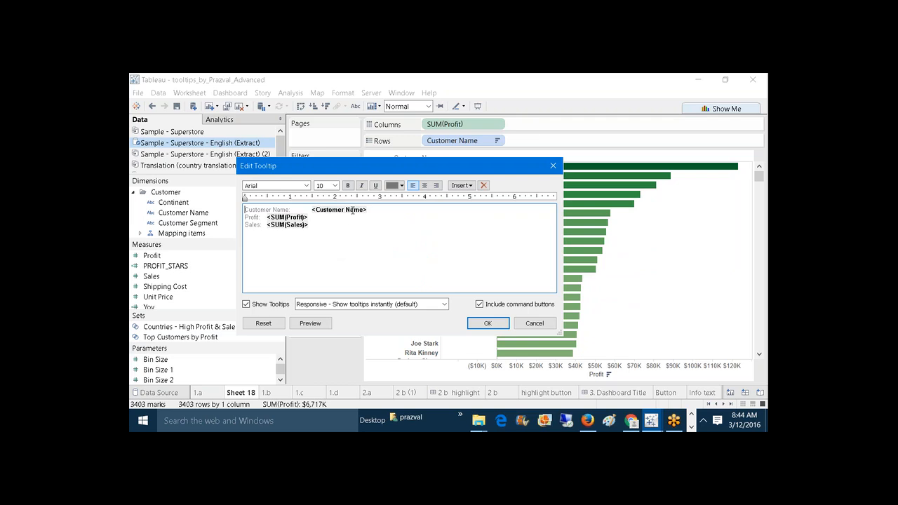
drag(368, 209, 312, 210)
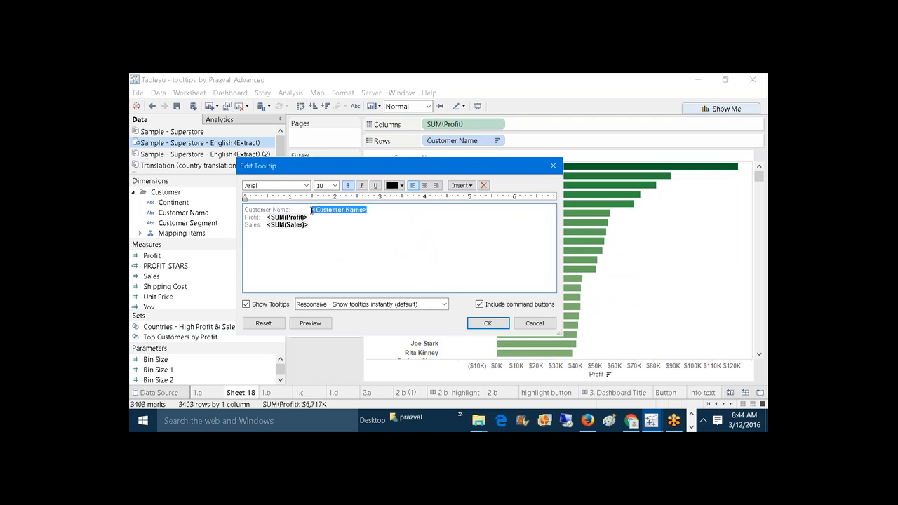
click(401, 186)
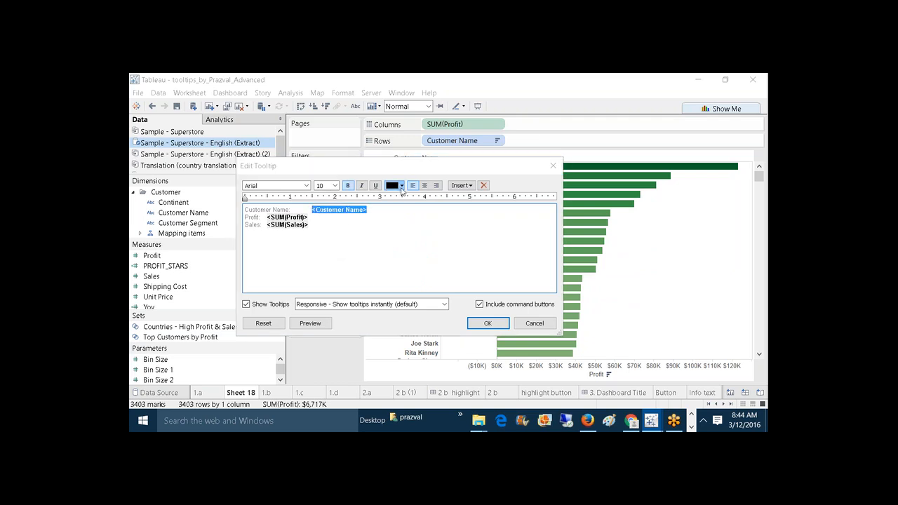
click(434, 199)
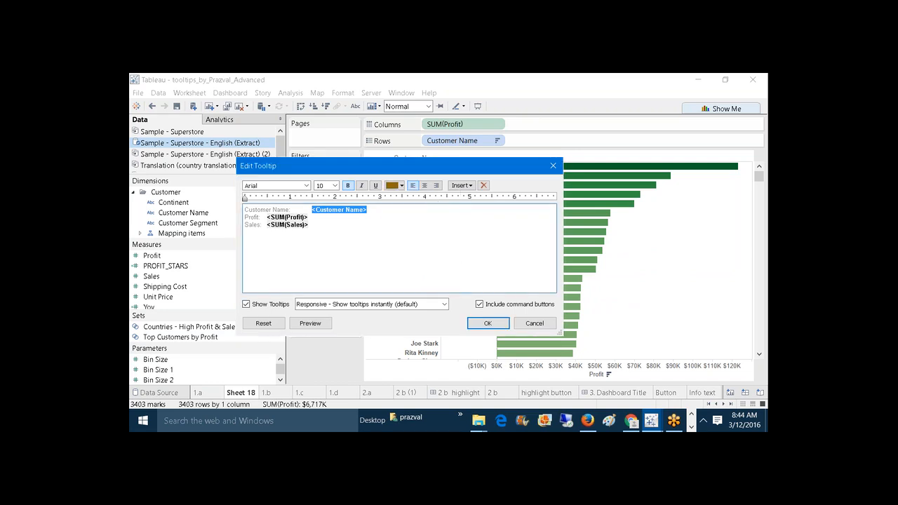
key(ctrl+b)
key(ctrl+b)
click(334, 185)
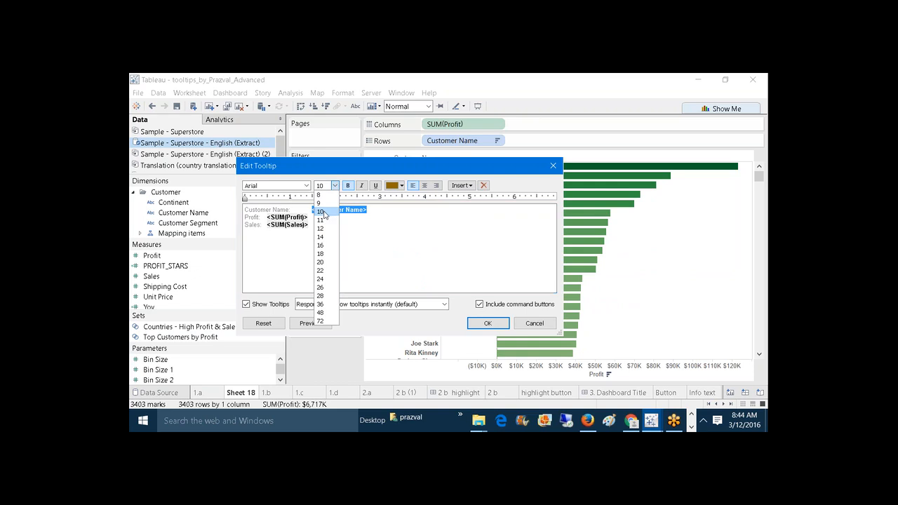
click(323, 212)
click(403, 215)
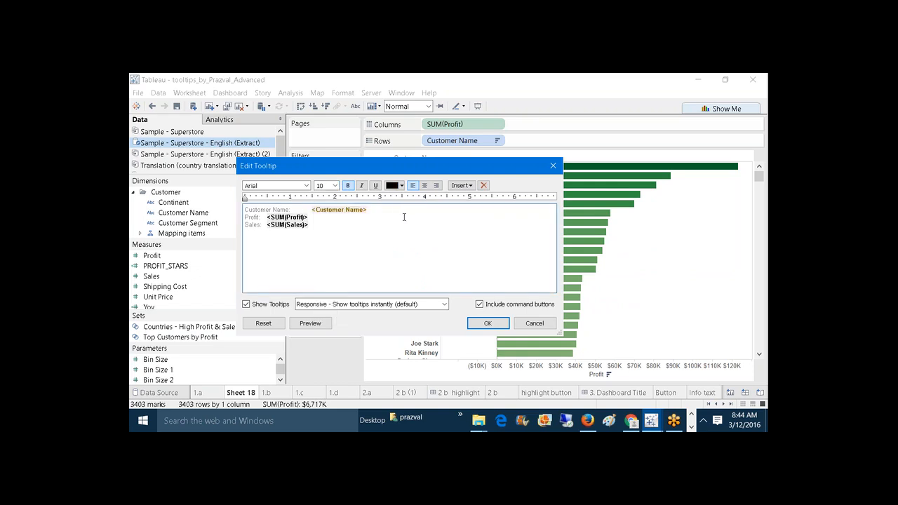
click(479, 322)
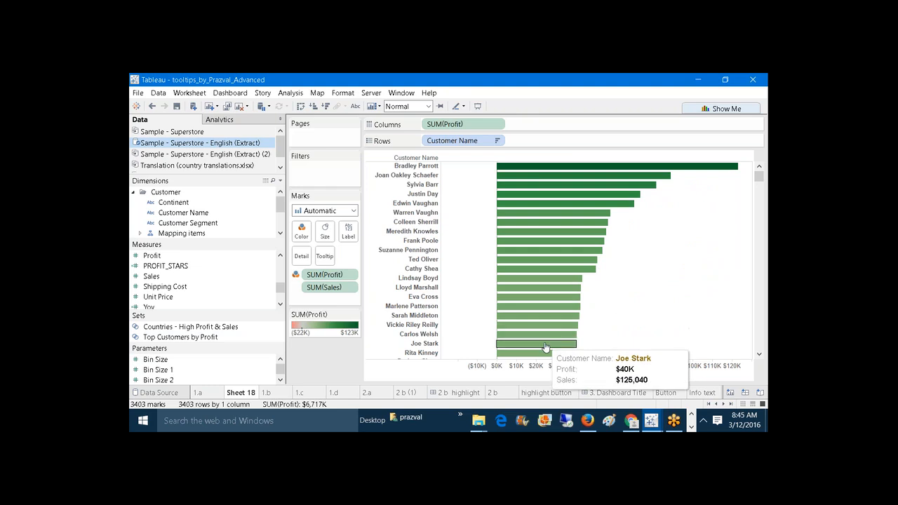
- Compare the customer bar tooltips on worksheets 1.a, 1.b and Sheet 18
click(212, 393)
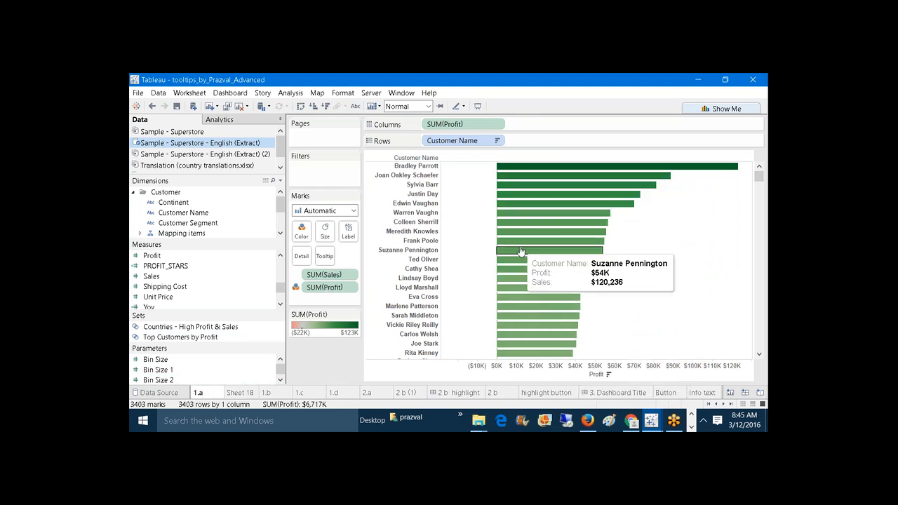
click(282, 392)
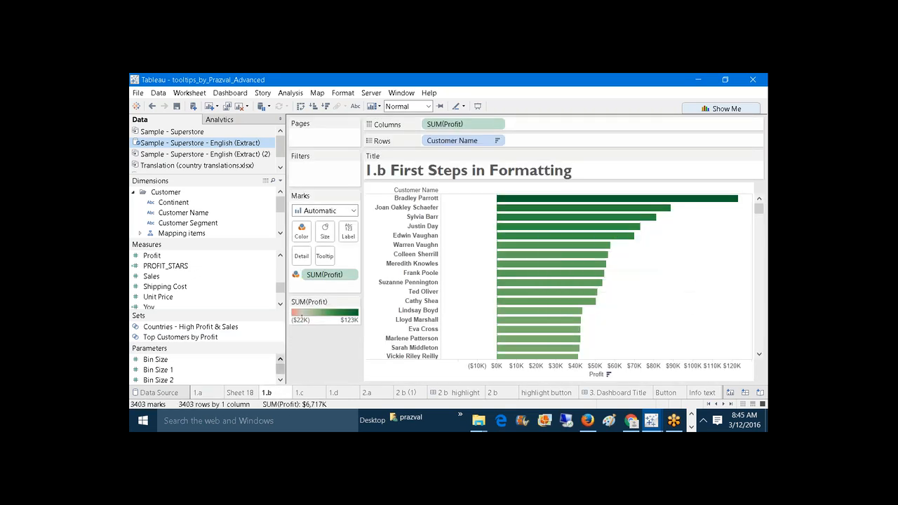
click(252, 392)
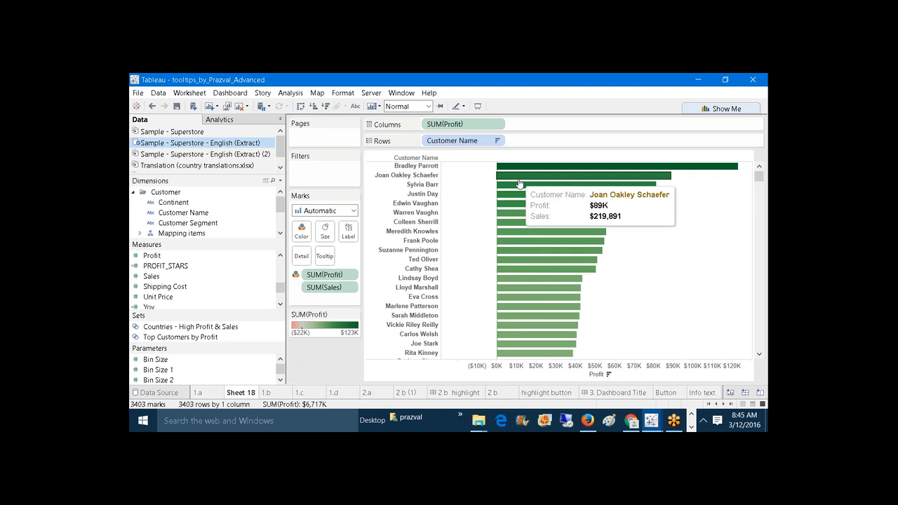
- Open worksheet 1.c and examine the sentence-style tooltip on the North America line
click(282, 394)
click(311, 394)
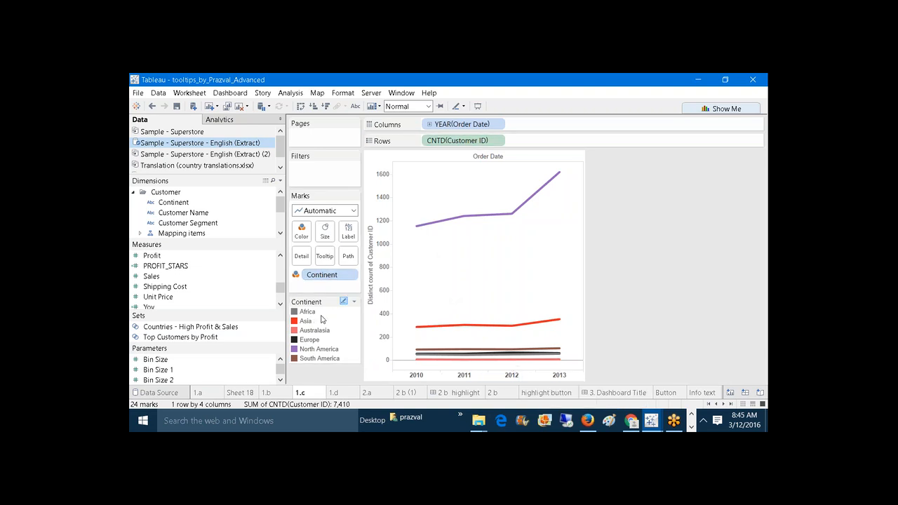
mouse_move(419, 227)
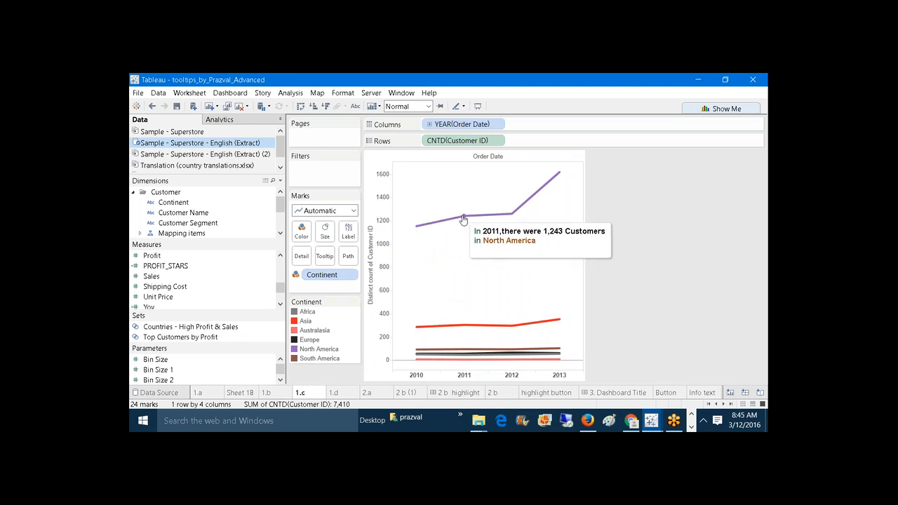
mouse_move(501, 219)
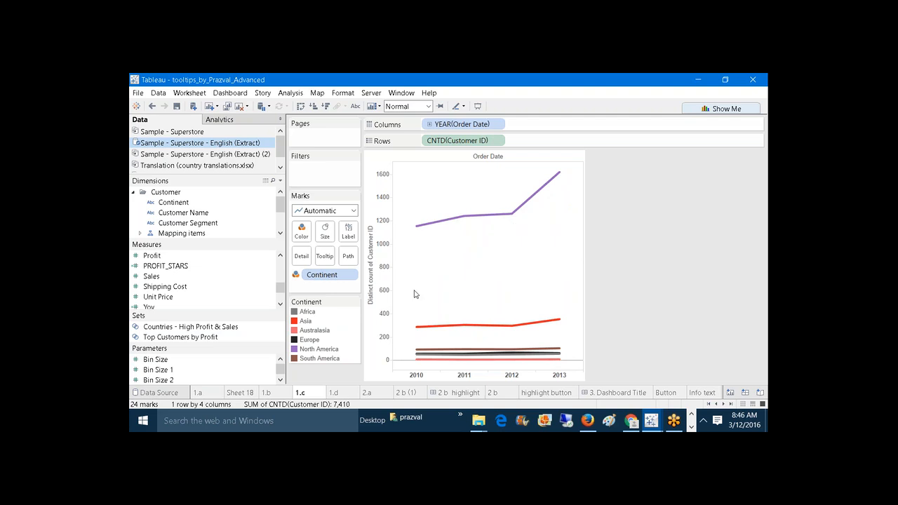
- Create a new worksheet after 1.c and place the Order Date dimension on Columns
click(210, 107)
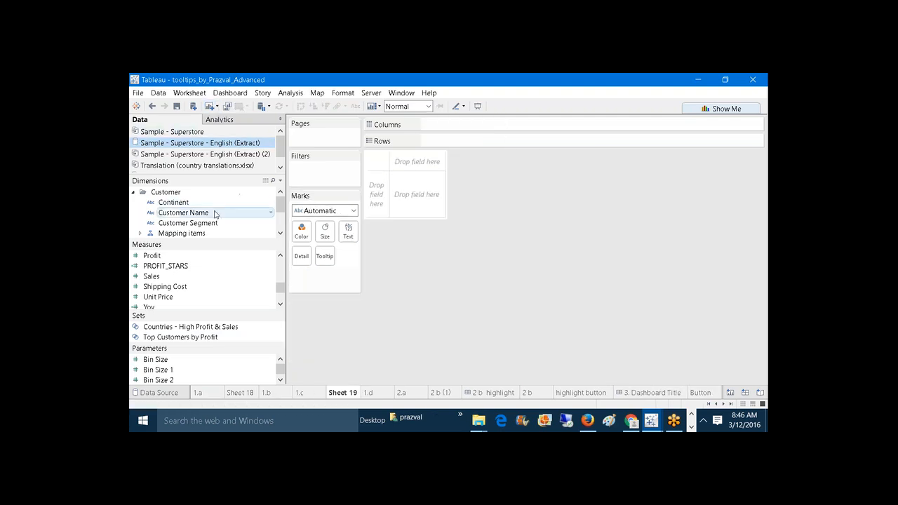
drag(214, 239, 206, 318)
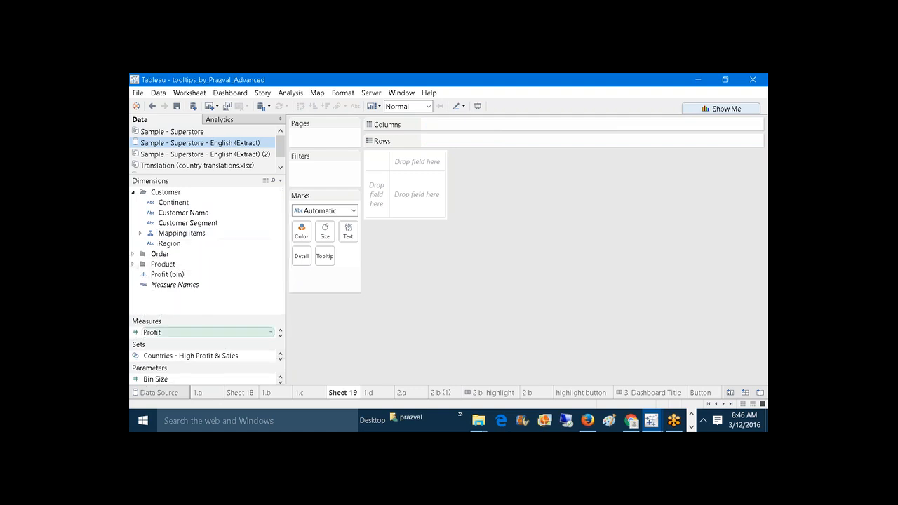
click(134, 254)
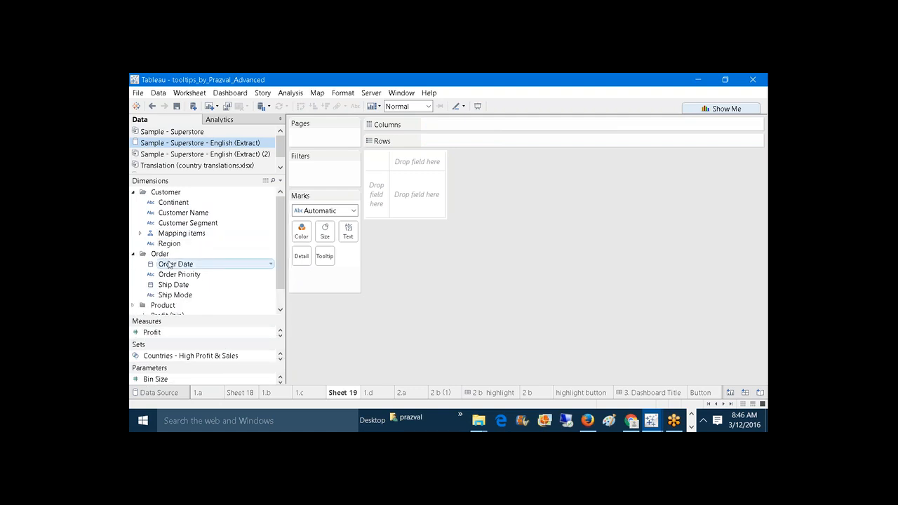
drag(168, 263, 438, 128)
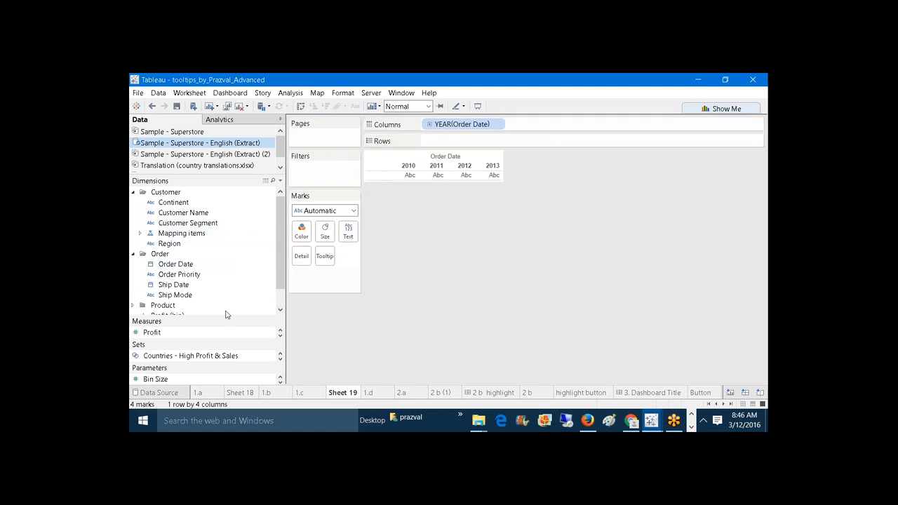
- Place the Customer ID measure on Rows and aggregate it as a distinct count
scroll(227, 308, down, 1)
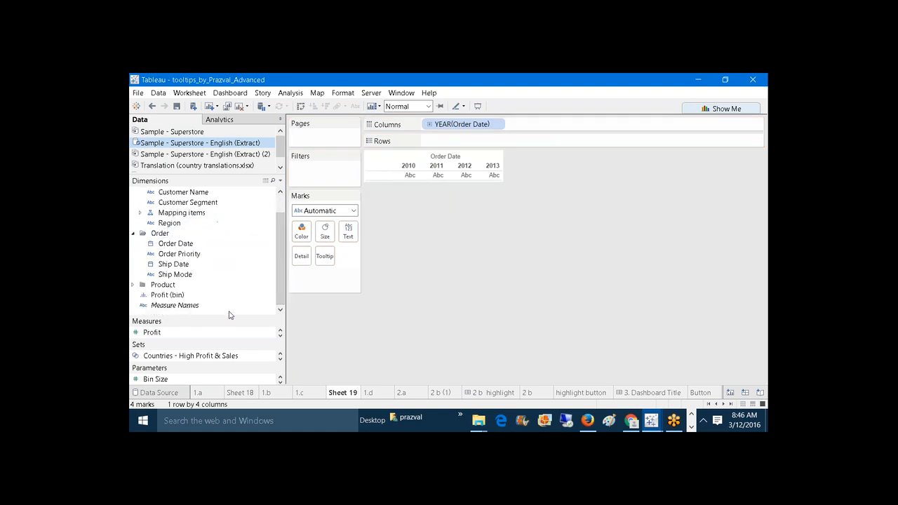
drag(229, 315, 225, 192)
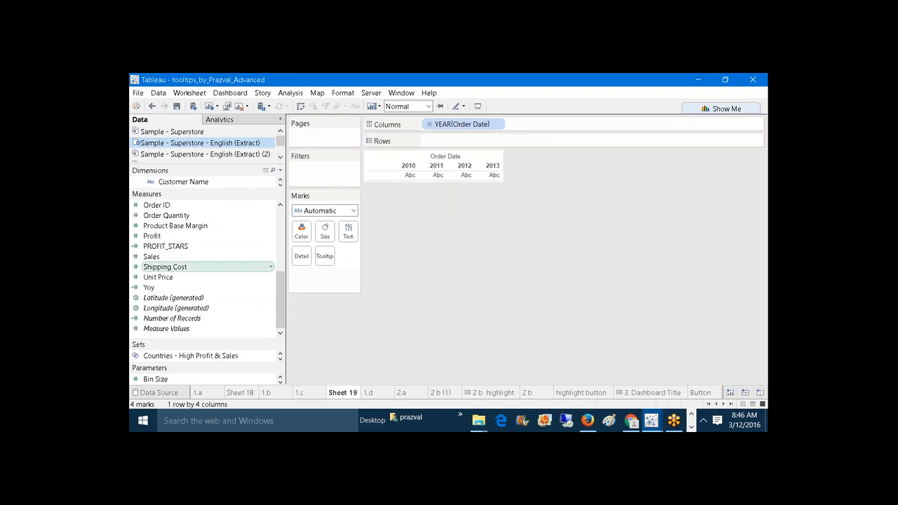
drag(280, 279, 280, 242)
drag(168, 246, 484, 142)
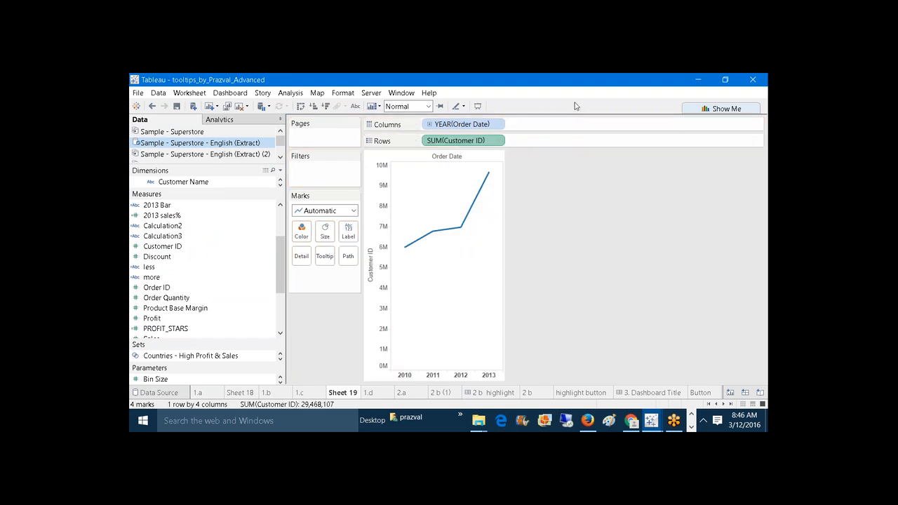
right_click(468, 141)
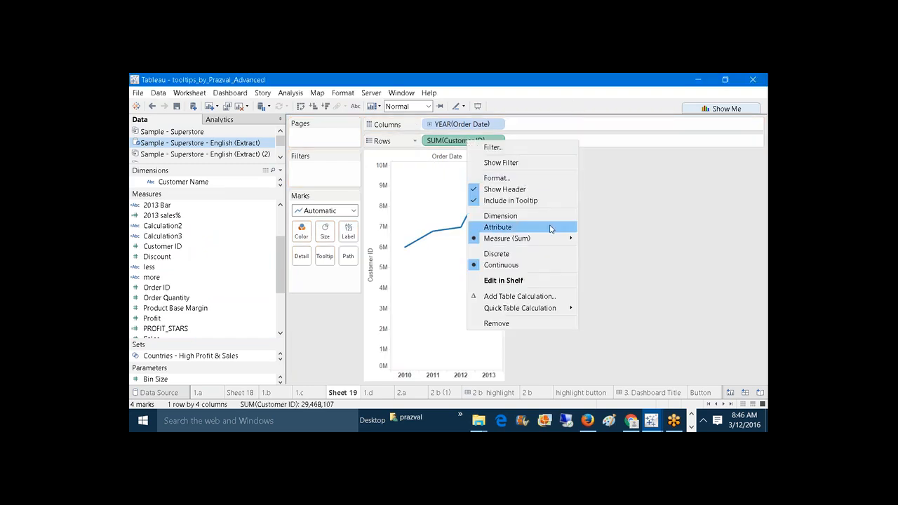
mouse_move(561, 238)
click(615, 284)
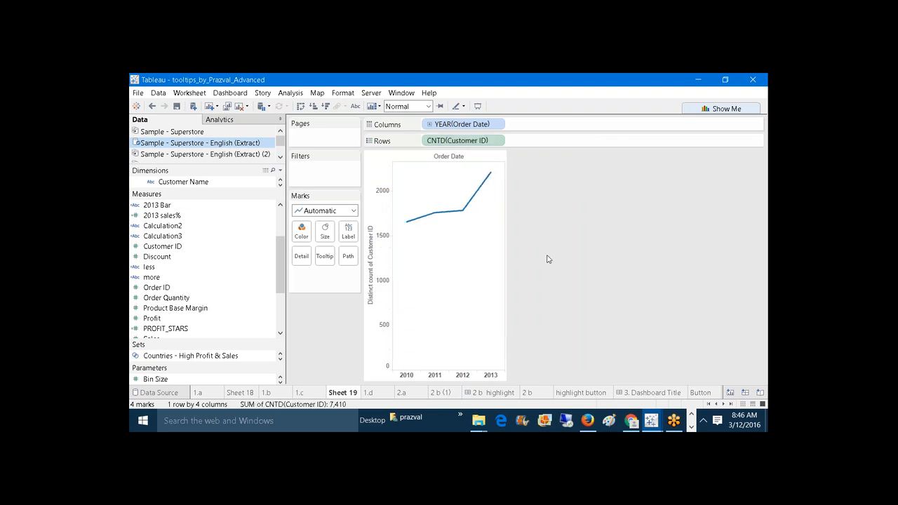
- Split the customer count line by color using the Continent dimension
drag(246, 195, 218, 349)
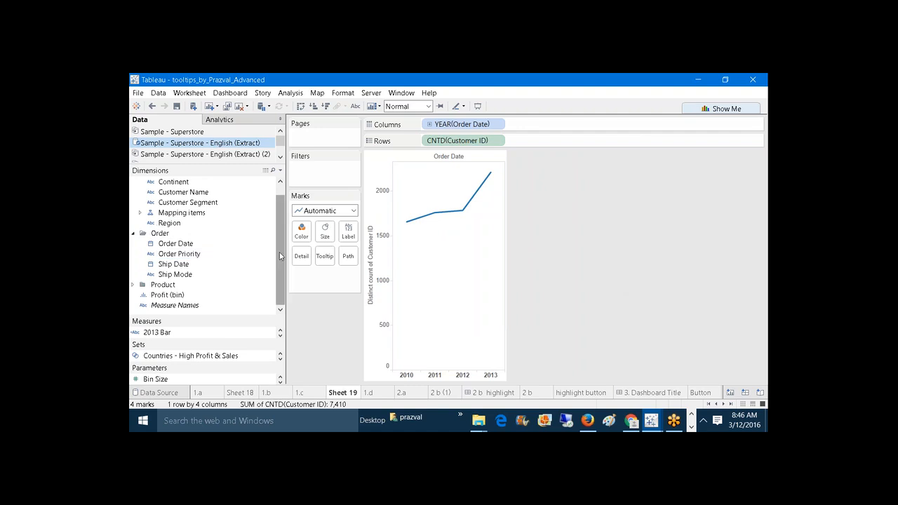
scroll(279, 256, up, 1)
drag(173, 192, 303, 226)
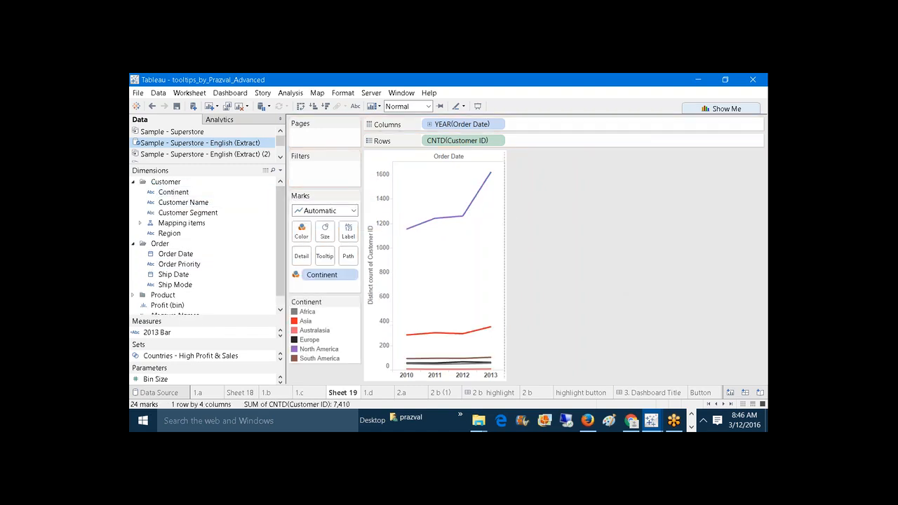
mouse_move(420, 231)
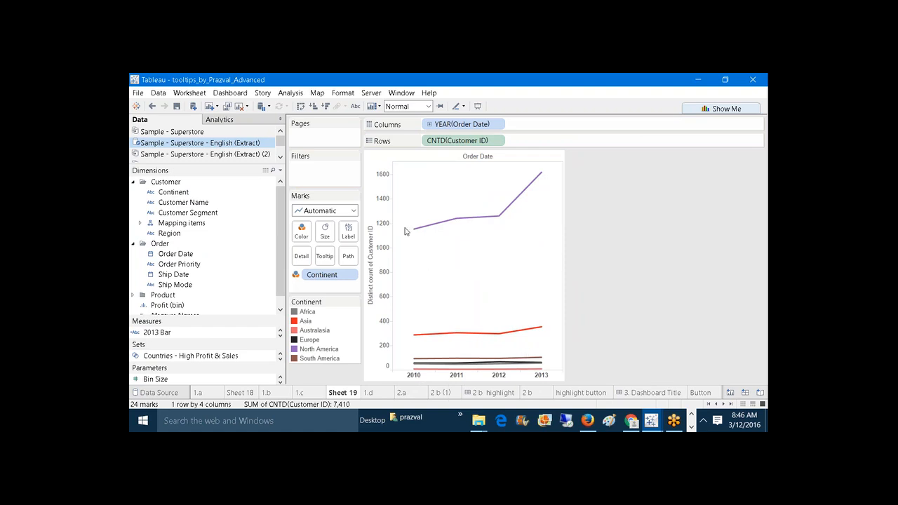
- Reword the line chart tooltip's first line as "In <Continent> Continent there were"
click(326, 252)
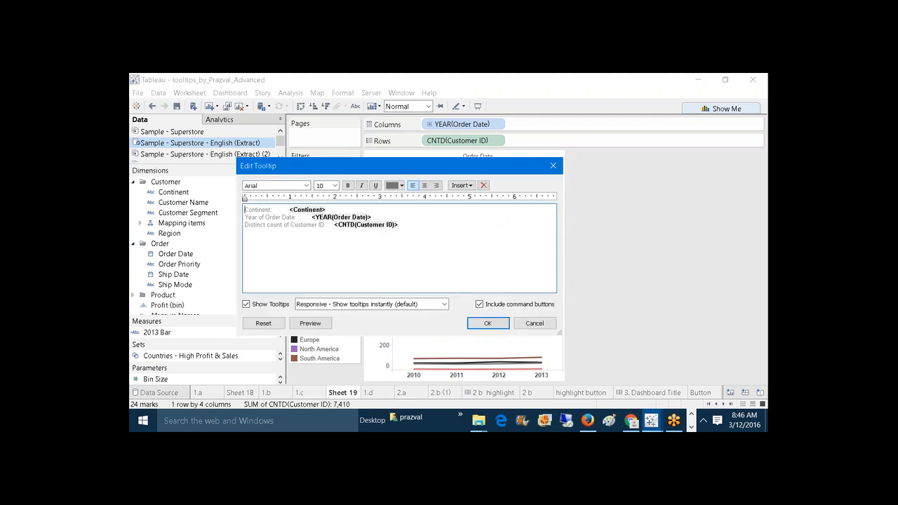
drag(272, 209, 244, 209)
key(Delete)
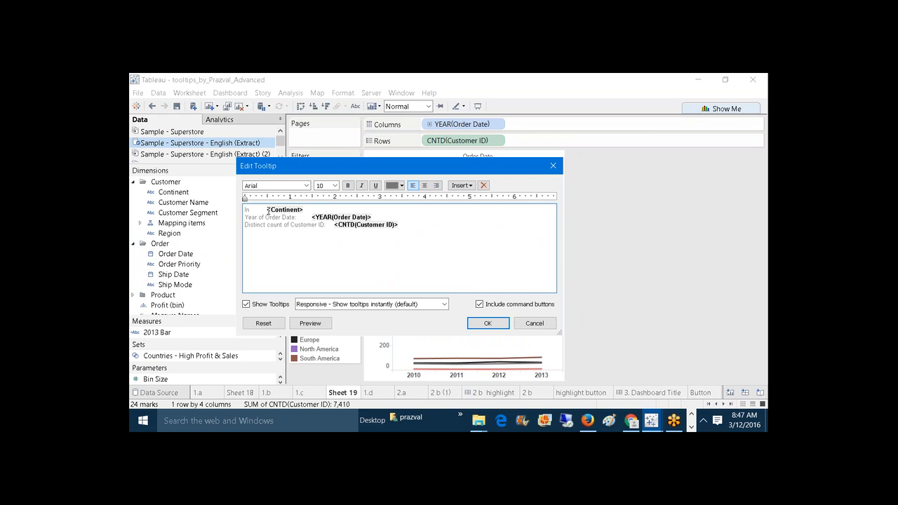
text(In)
key(Delete)
click(294, 210)
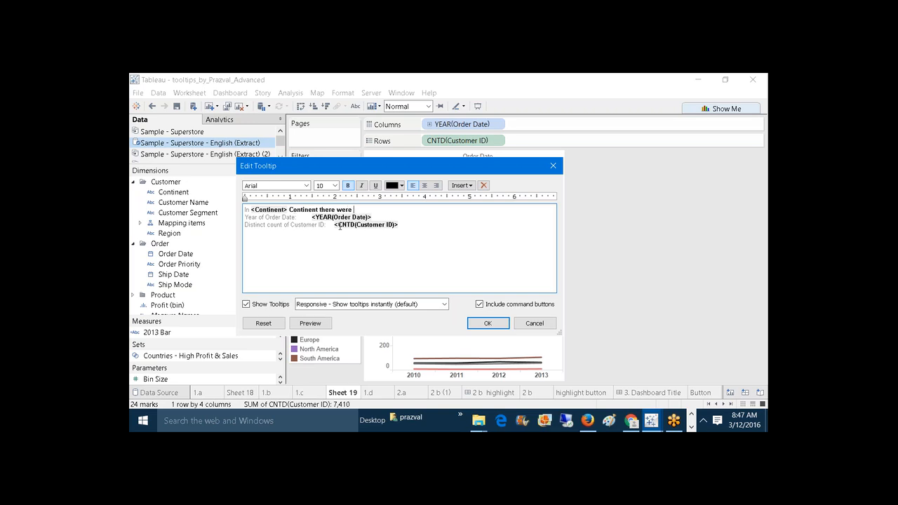
- Move the <CNTD(Customer ID)> field to the end of the tooltip's first line and add "Customers in" after it
drag(339, 225, 406, 229)
key(ctrl+c)
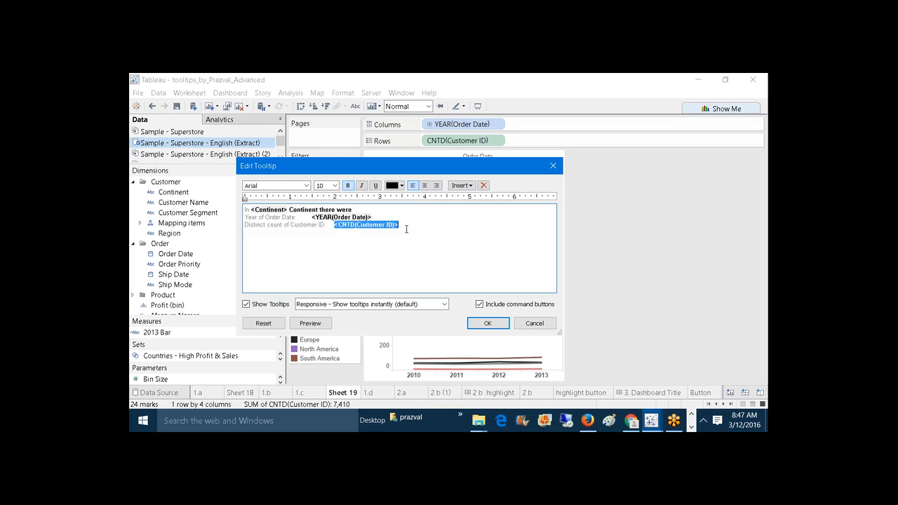
key(Delete)
click(380, 210)
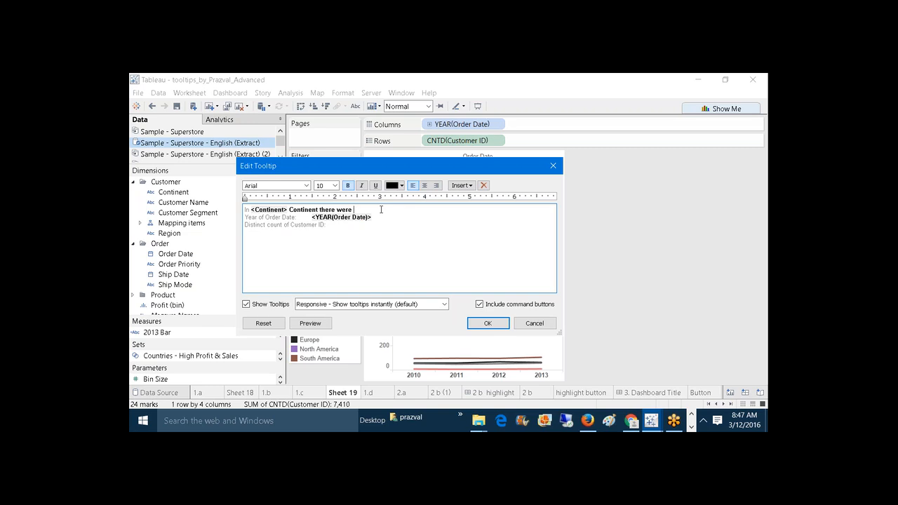
key(ctrl+v)
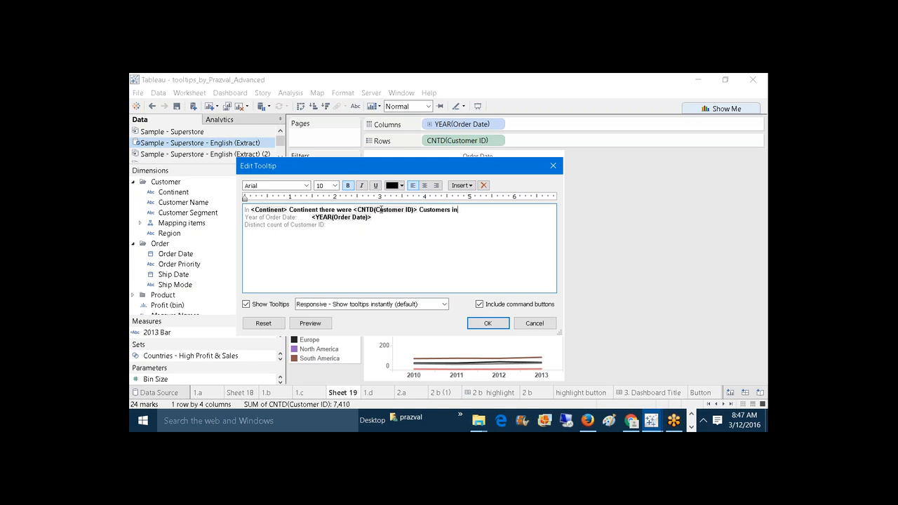
- Remove the "Distinct count of Customer ID:" and "Year of Order Date:" labels, leaving only <YEAR(Order Date)> on the second line, and preview the tooltip
drag(326, 225, 245, 225)
key(Delete)
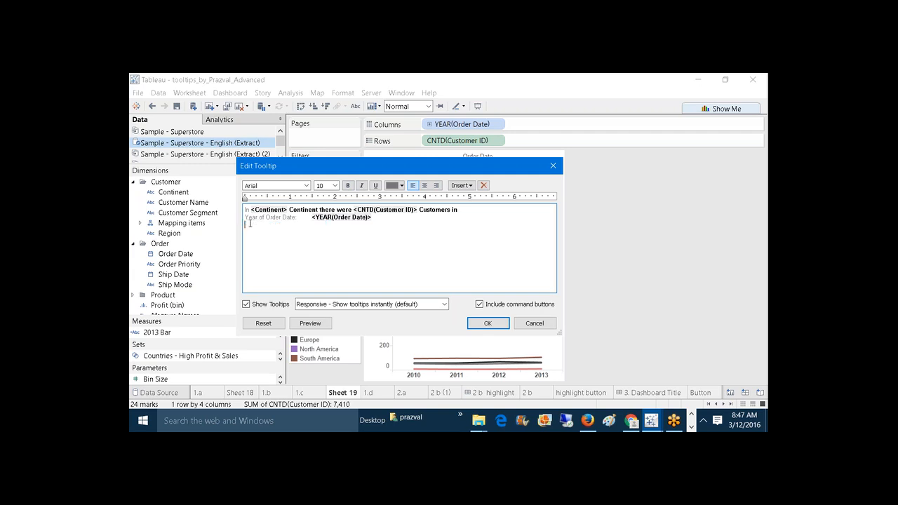
key(BackSpace)
key(BackSpace)
key(BackSpace)
key(BackSpace)
key(BackSpace)
key(BackSpace)
key(BackSpace)
key(BackSpace)
key(BackSpace)
key(BackSpace)
key(BackSpace)
key(BackSpace)
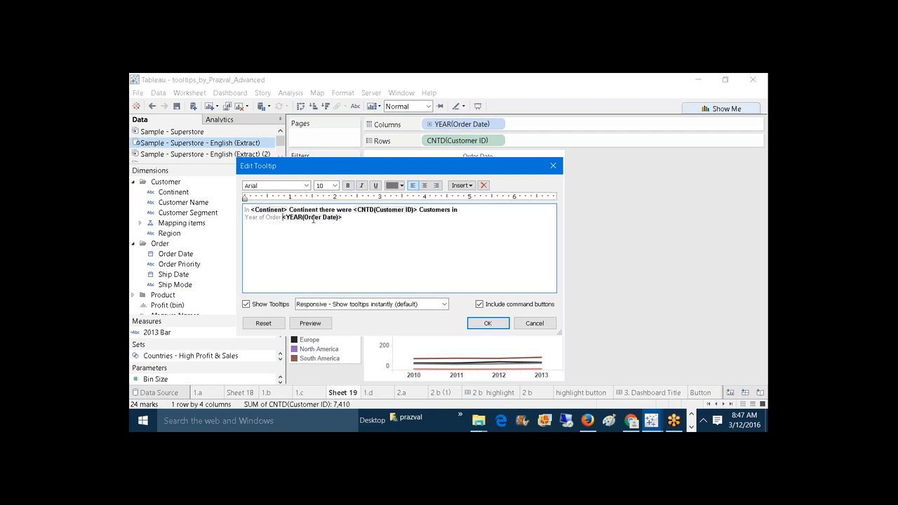
key(BackSpace)
key(BackSpace)
key(BackSpace)
key(BackSpace)
key(BackSpace)
key(BackSpace)
key(BackSpace)
key(BackSpace)
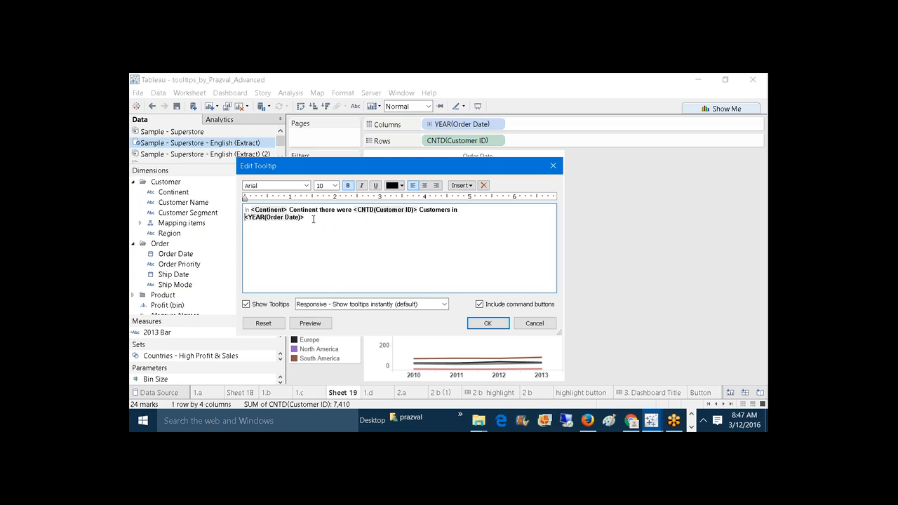
click(322, 326)
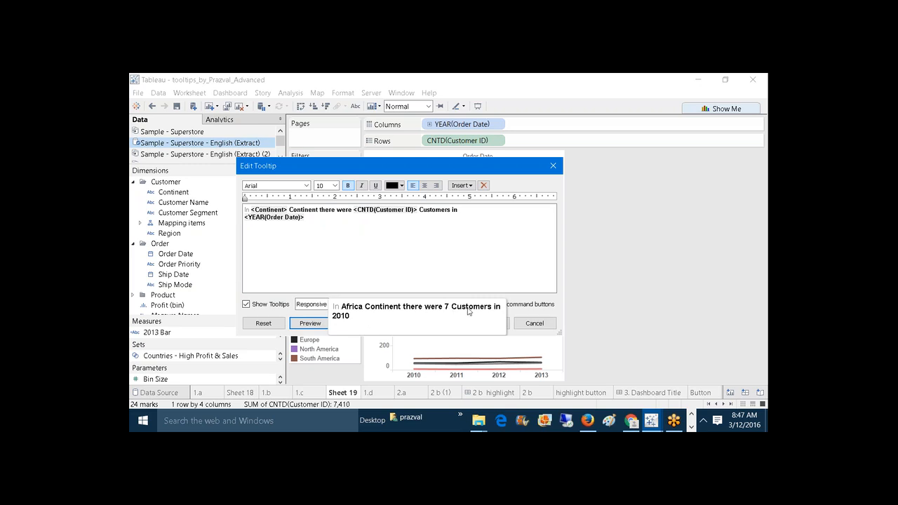
click(397, 261)
- Format the <Continent> field in the tooltip in dark brown at font size 16
drag(288, 210, 250, 210)
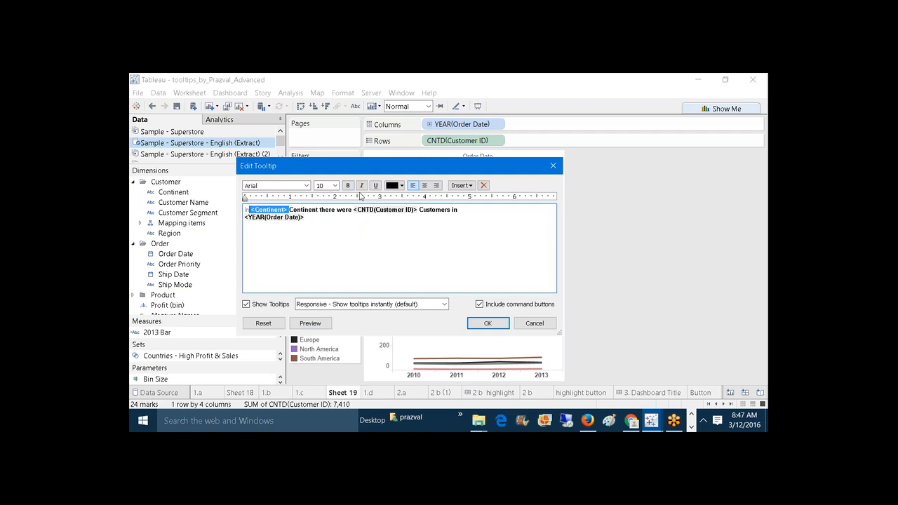
click(401, 186)
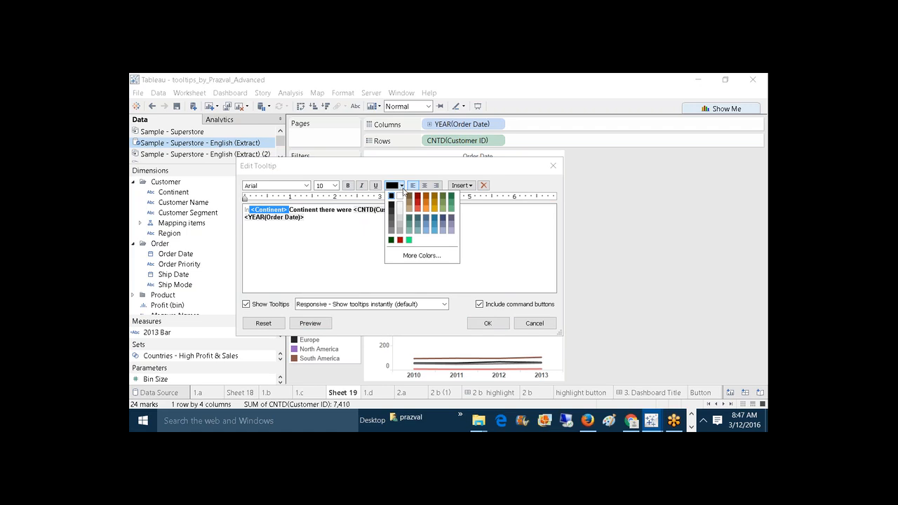
click(409, 198)
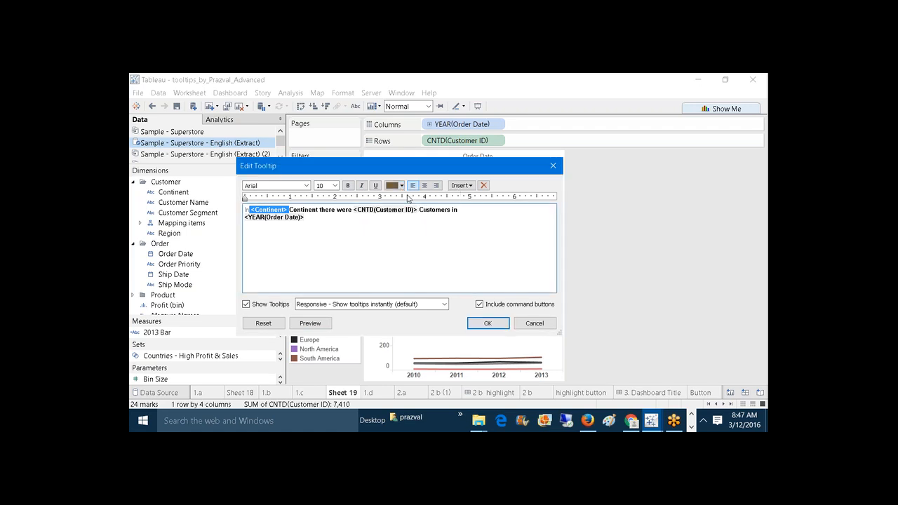
click(335, 186)
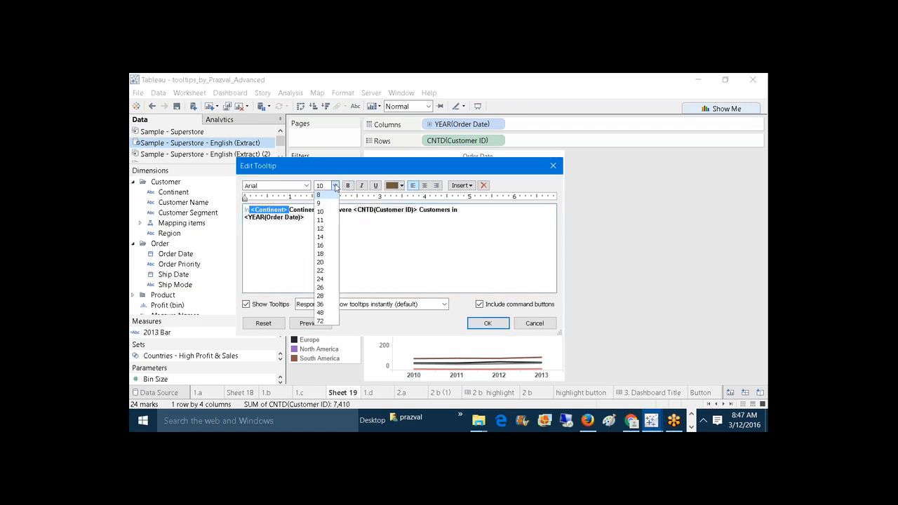
click(322, 245)
click(372, 247)
- Format the <CNTD(Customer ID)> field in the tooltip in dark gold at font size 20
drag(442, 214, 377, 217)
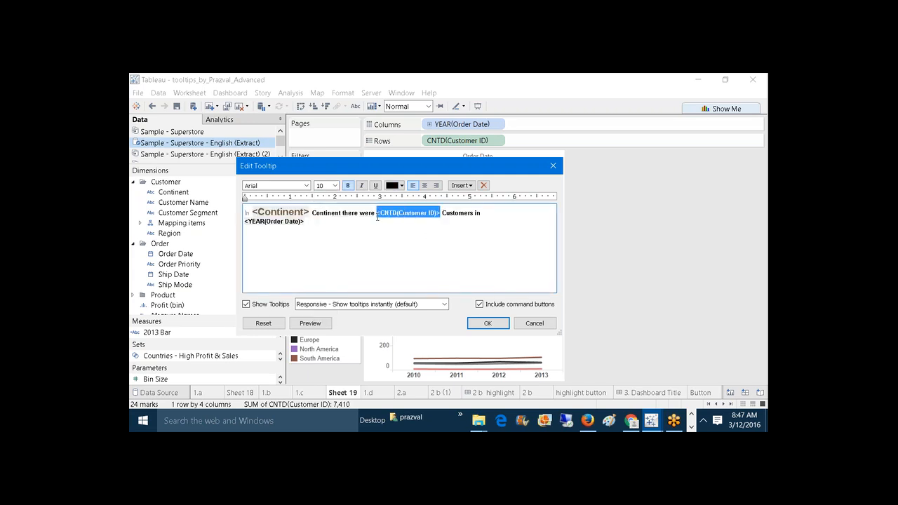
click(401, 187)
click(433, 197)
click(334, 185)
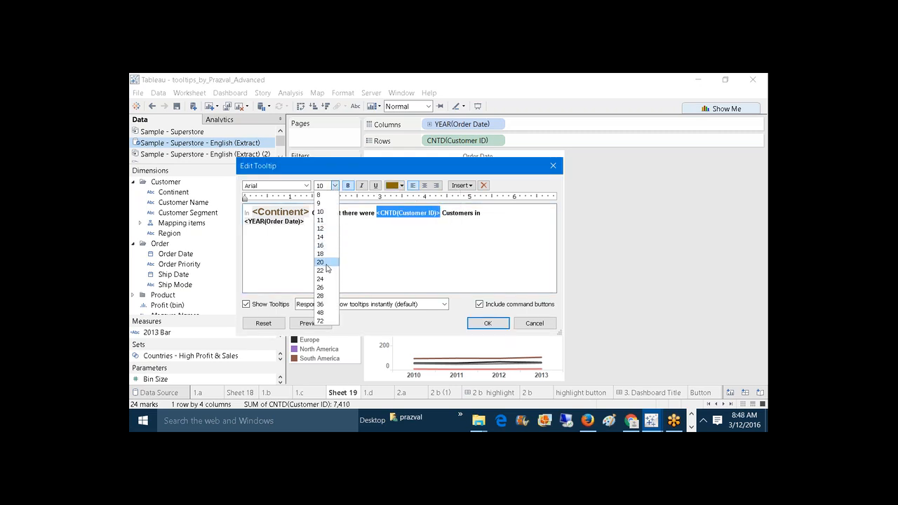
click(326, 262)
click(398, 244)
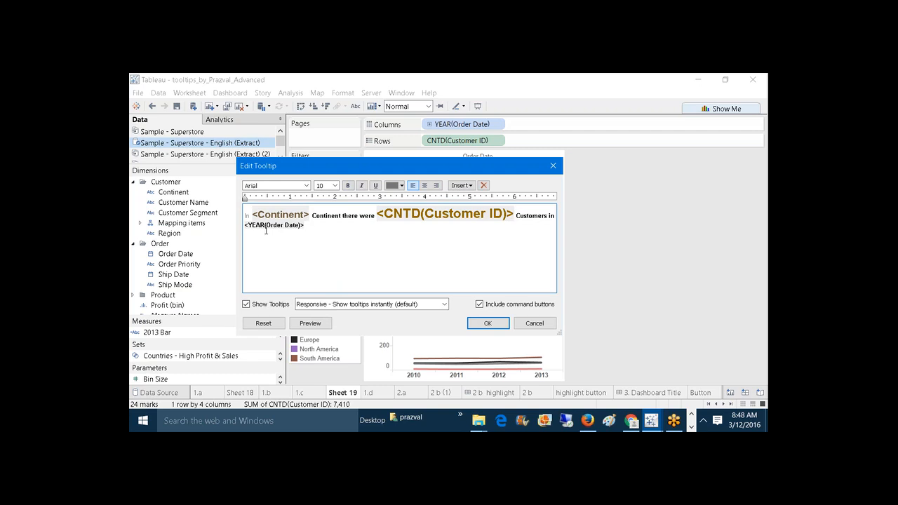
- Format the <YEAR(Order Date)> field in the tooltip in dark green at font size 20
drag(266, 231, 242, 228)
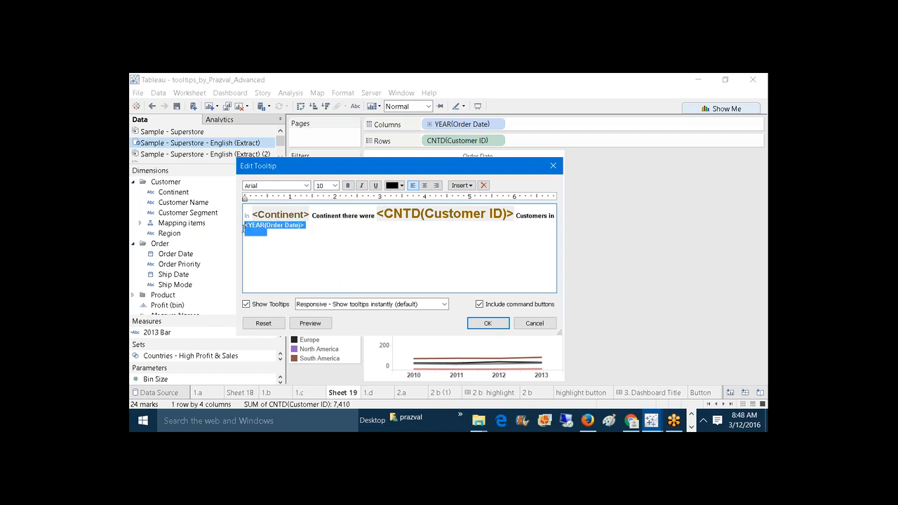
click(401, 185)
click(451, 198)
click(334, 185)
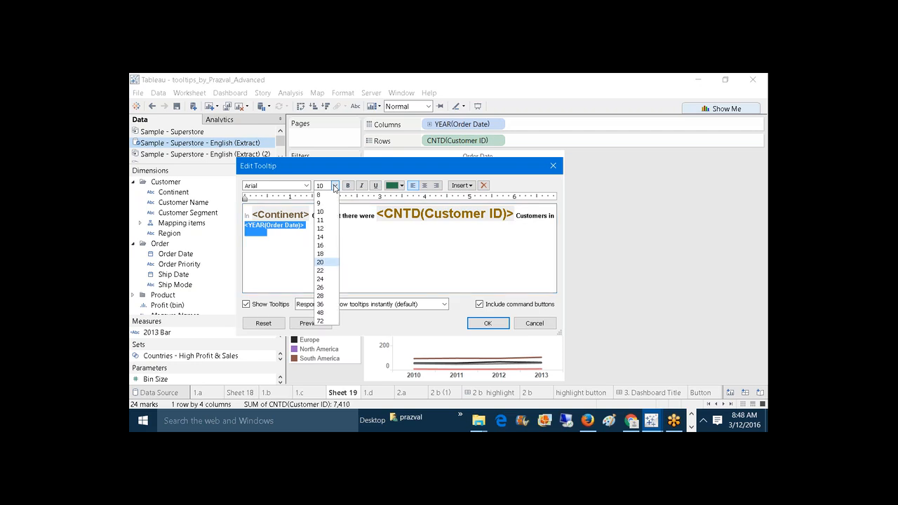
click(326, 262)
click(267, 245)
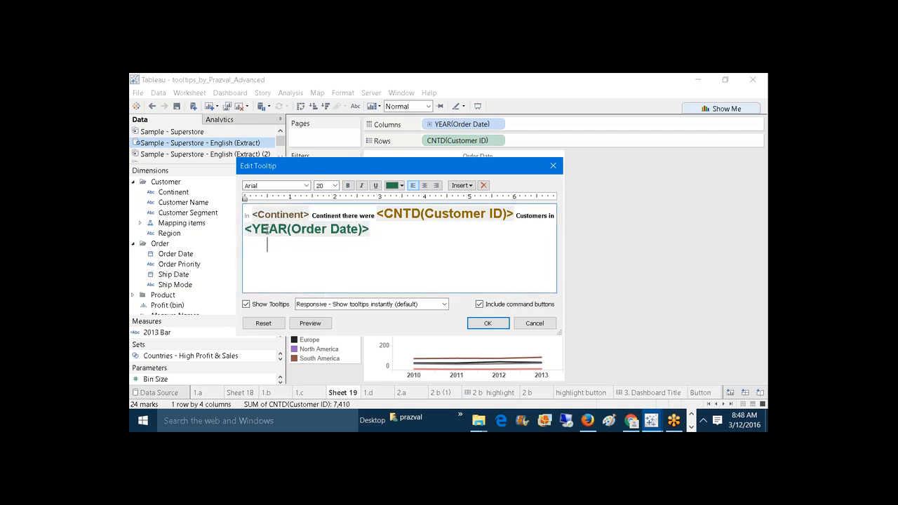
- Replace the grey opening word of the tooltip sentence with a freshly entered "In"
click(249, 220)
key(BackSpace)
key(BackSpace)
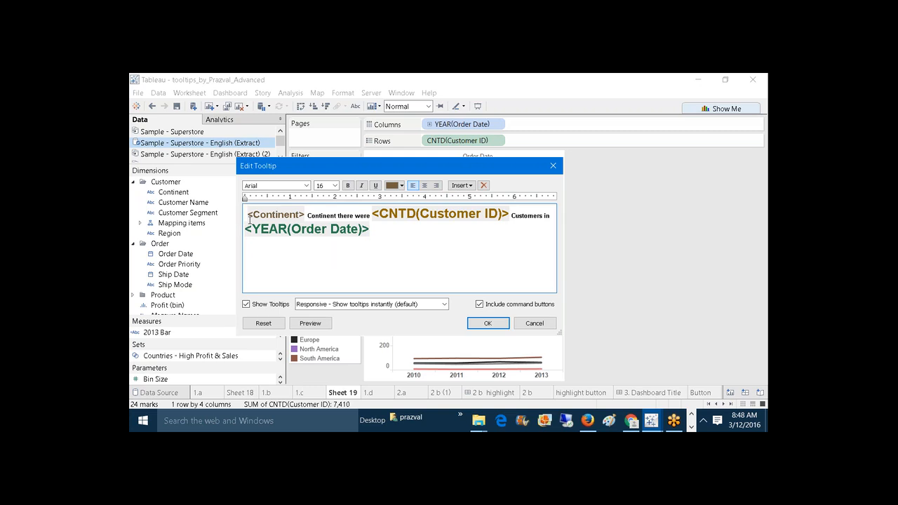
text(In)
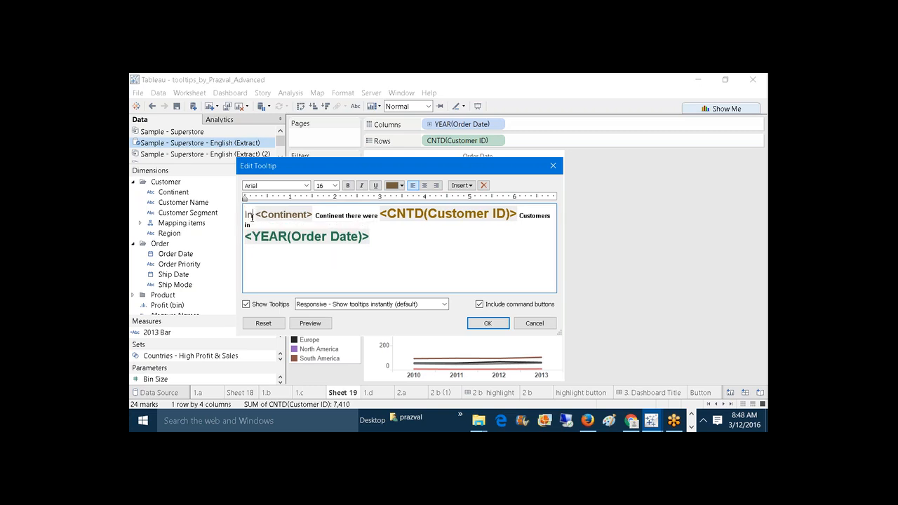
- Format the opening word "In" as black, bold text at font size 10 to match the rest of the sentence
drag(252, 217, 246, 216)
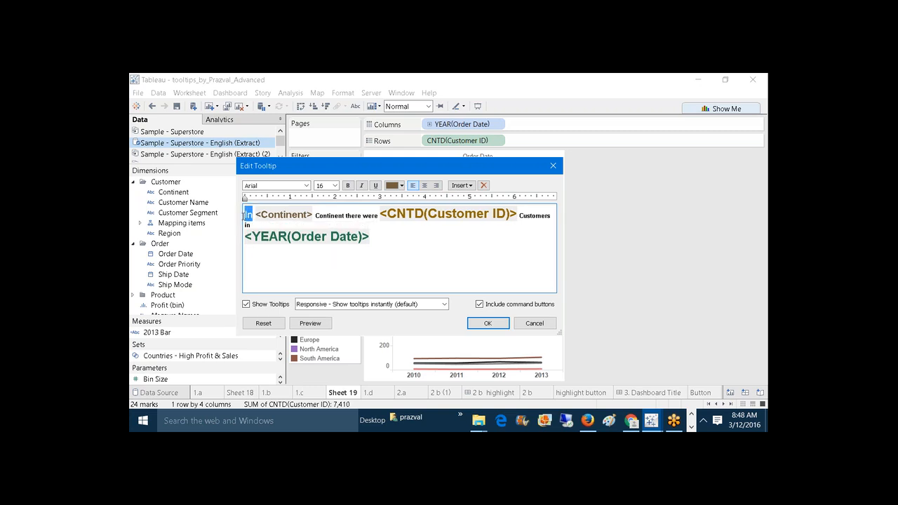
click(402, 185)
click(391, 198)
click(267, 252)
double_click(248, 214)
click(334, 185)
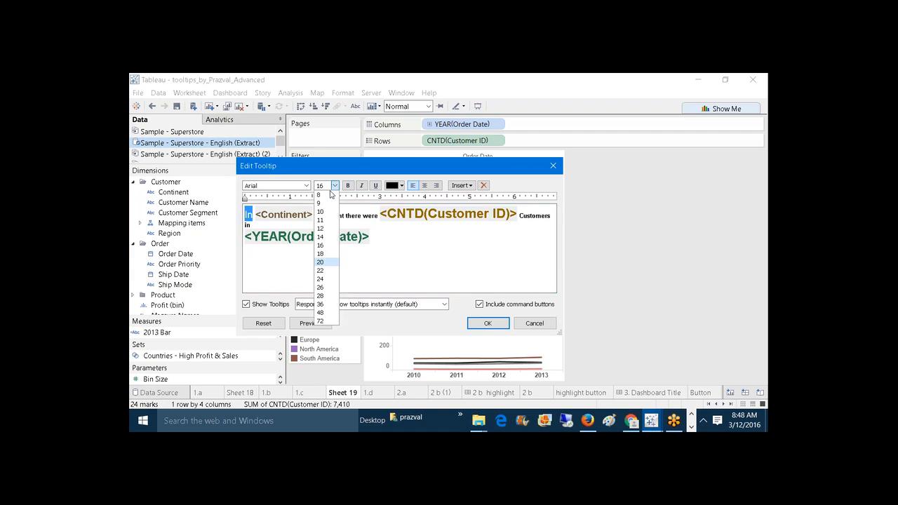
click(320, 195)
click(392, 231)
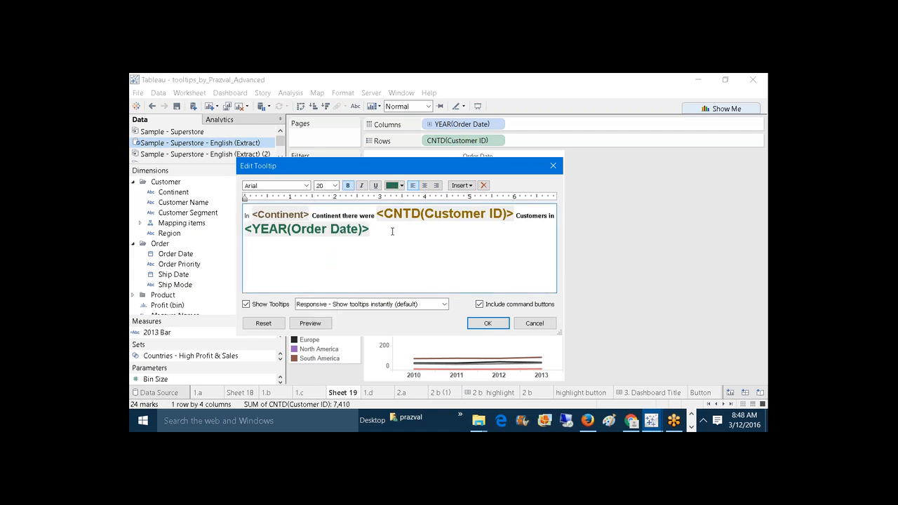
double_click(247, 215)
key(ctrl+b)
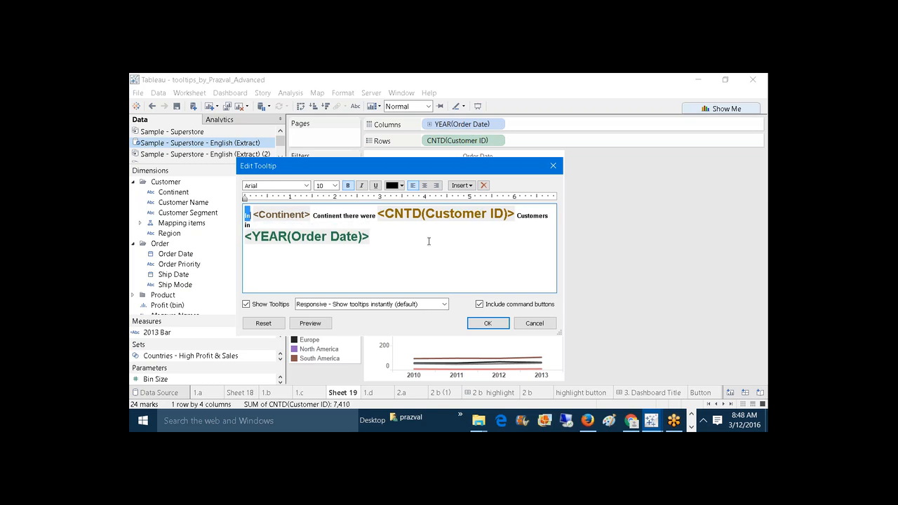
click(428, 242)
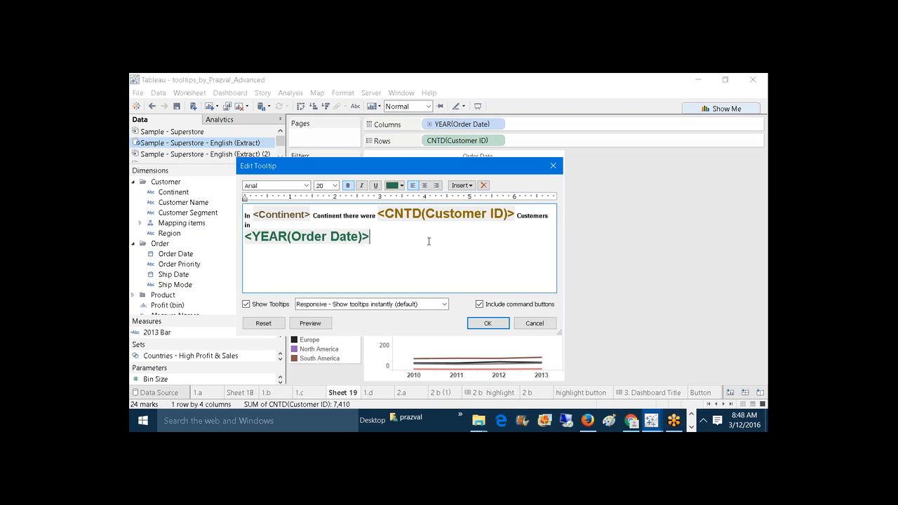
- Preview and apply the tooltip edits, and check the tooltip on points of the Asia and Australasia lines
click(310, 322)
click(484, 324)
mouse_move(416, 234)
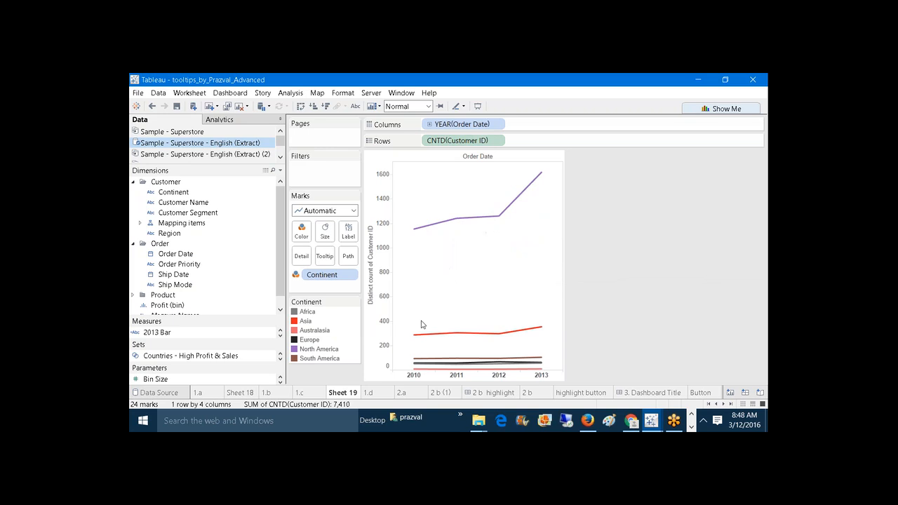
mouse_move(415, 335)
mouse_move(467, 338)
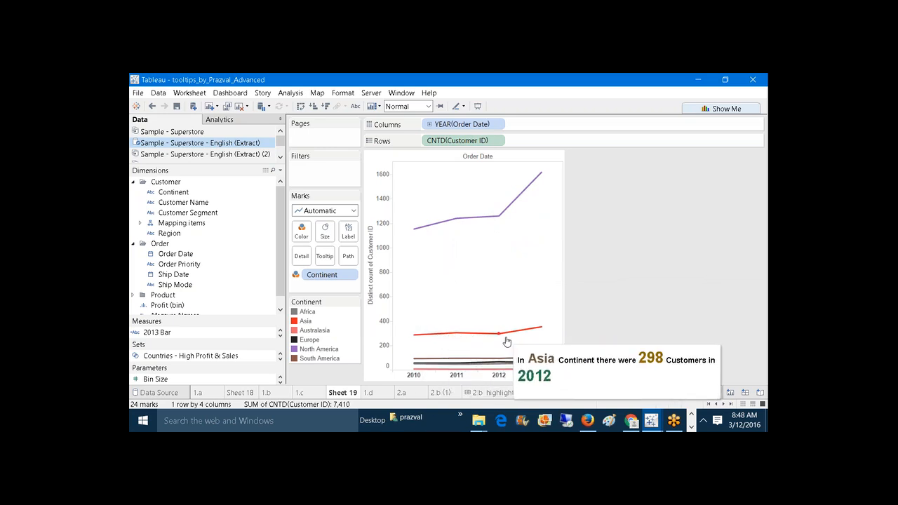
mouse_move(442, 371)
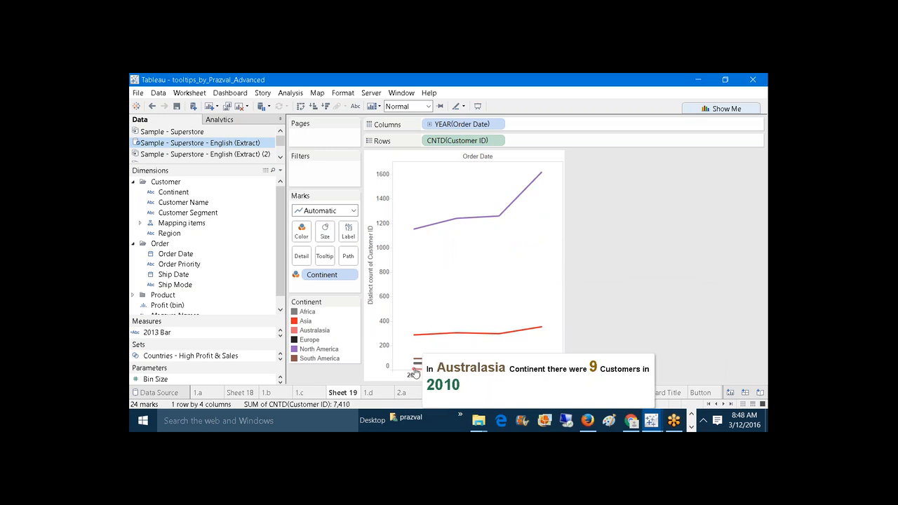
mouse_move(415, 368)
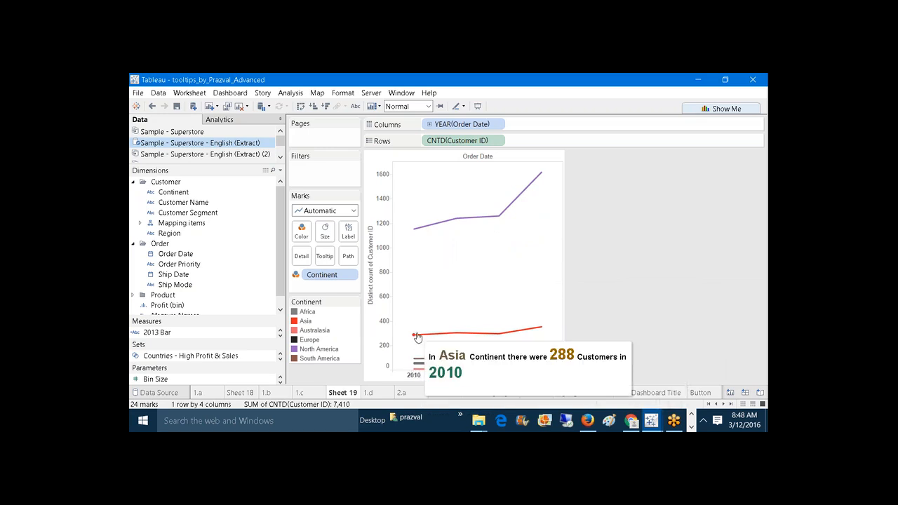
mouse_move(511, 341)
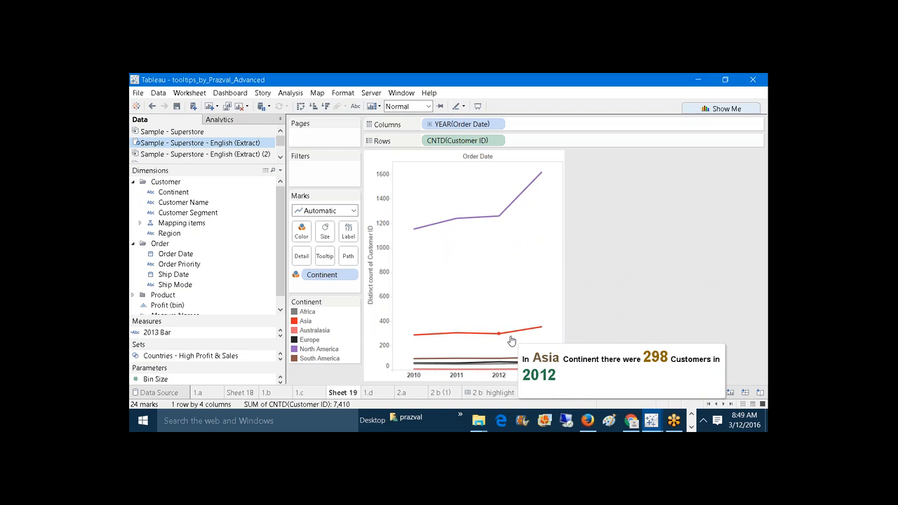
- Review the charts and their tooltips on the worksheets 1.b, 1.a and 1.c
click(274, 392)
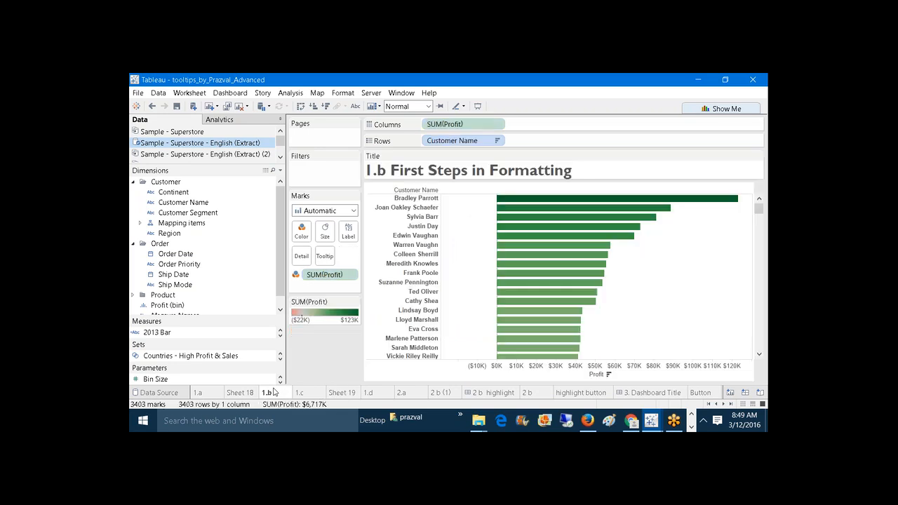
mouse_move(522, 236)
click(199, 393)
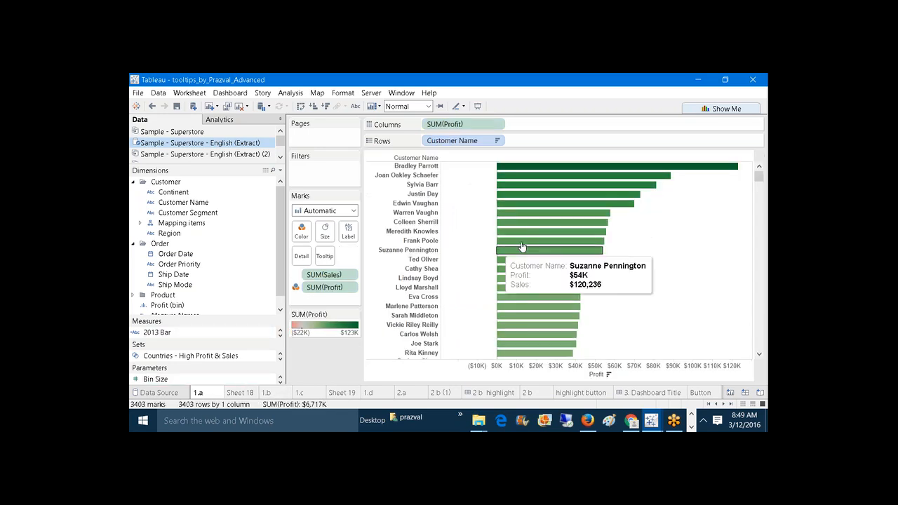
click(299, 392)
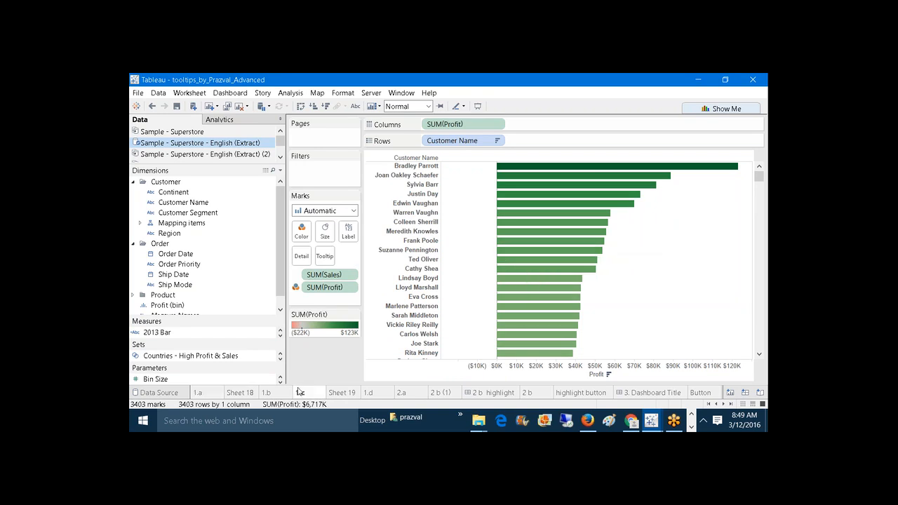
mouse_move(451, 326)
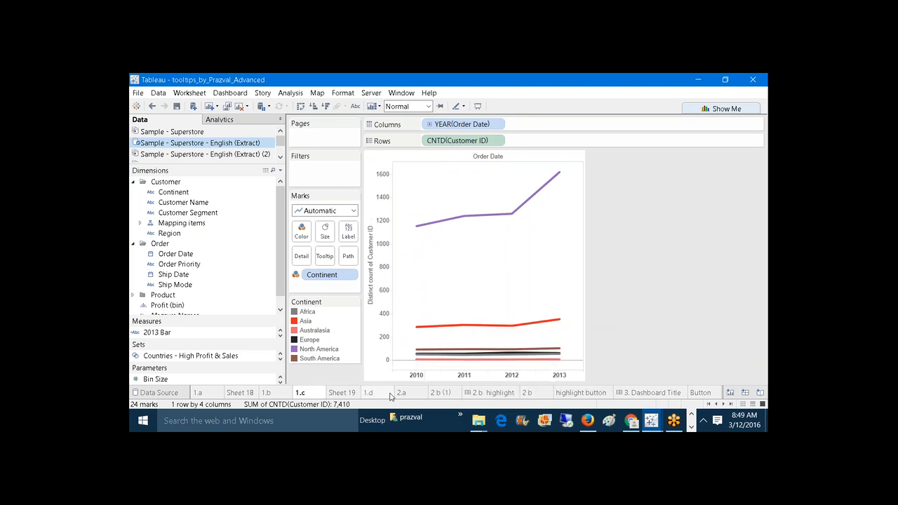
- Compare the Sheet 19 line chart with the conditional formatting chart on worksheet 1.d and examine the latter's profit lines
click(366, 393)
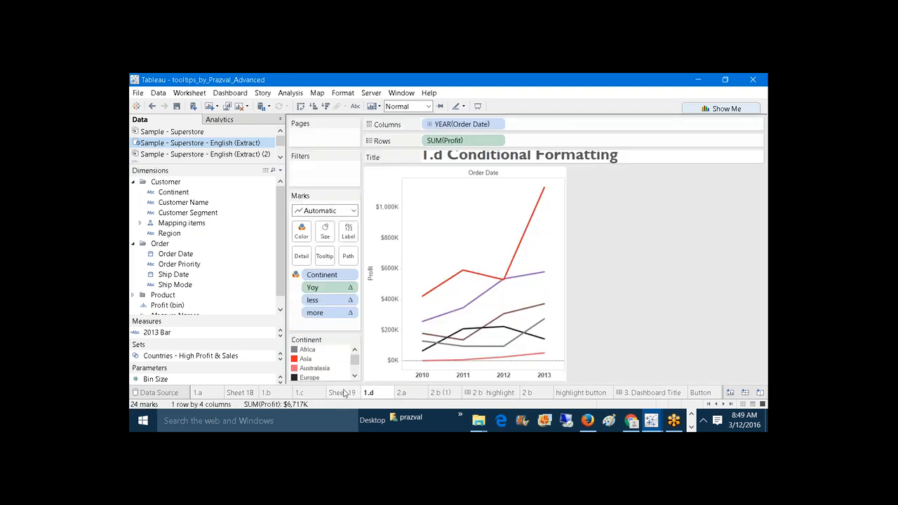
click(340, 393)
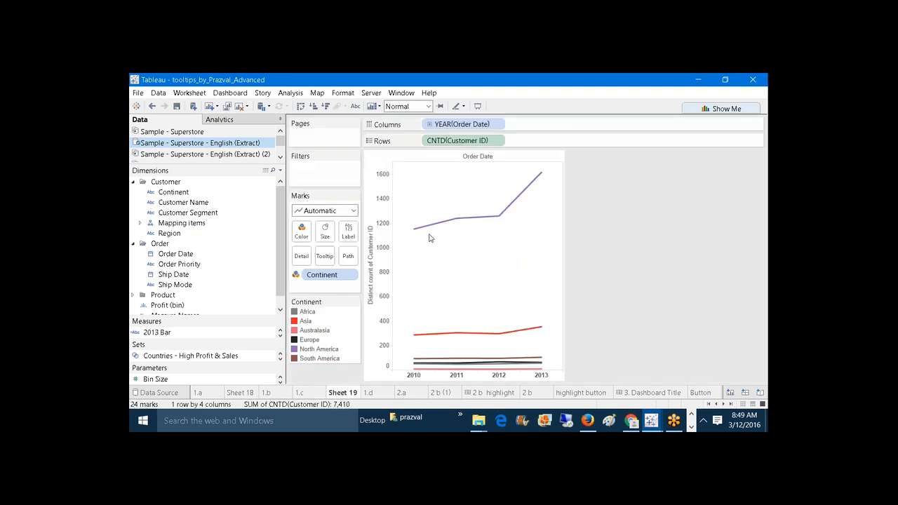
mouse_move(441, 230)
click(368, 392)
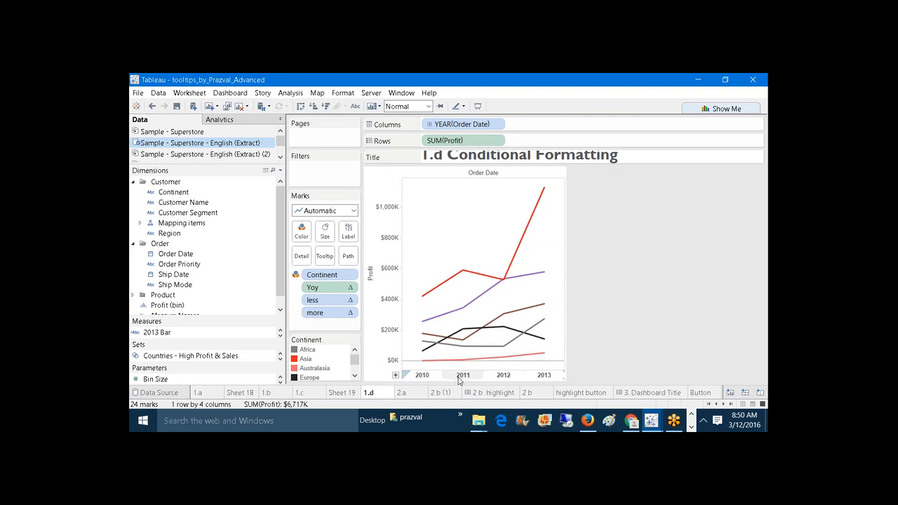
mouse_move(460, 281)
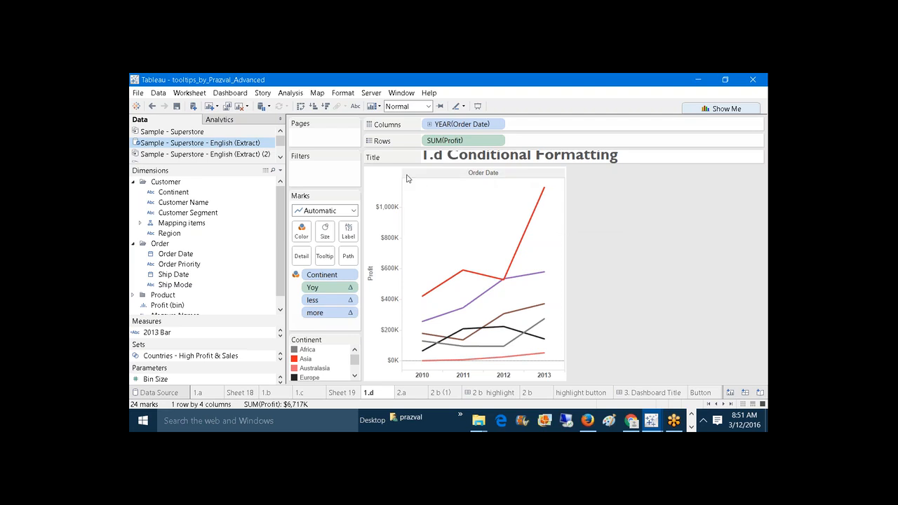
- Create a new worksheet plotting the sum of Profit as rows against the year of Order Date as columns
click(211, 110)
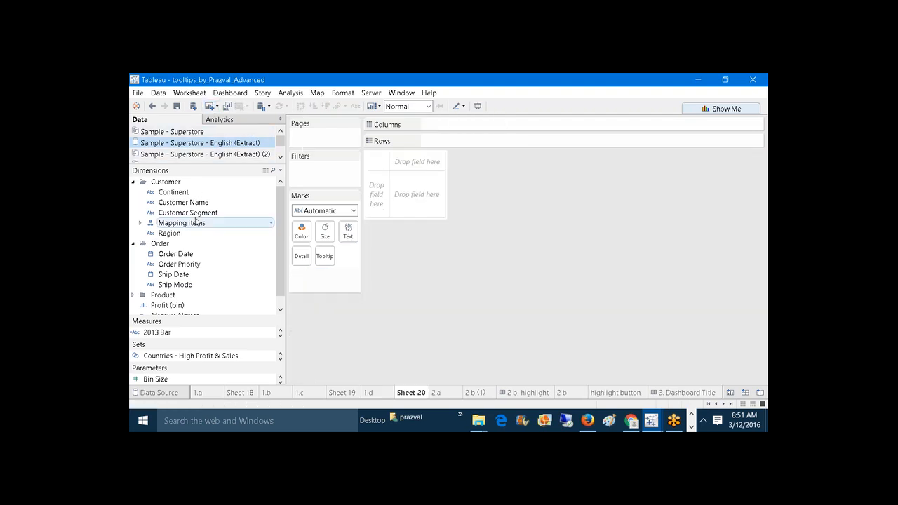
drag(185, 254, 463, 124)
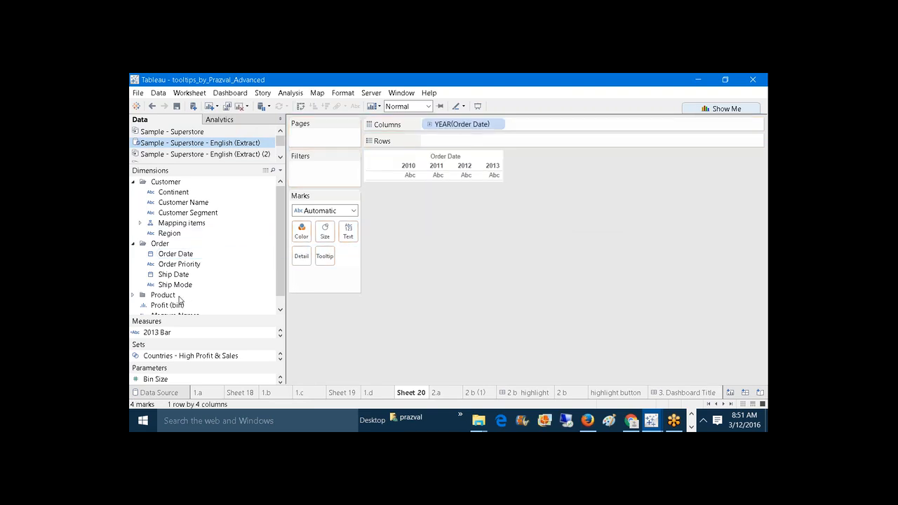
drag(204, 321, 223, 211)
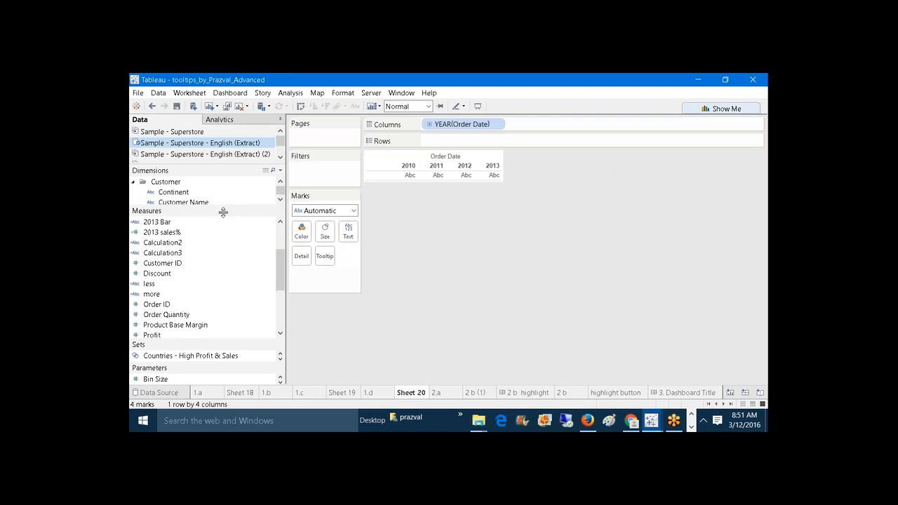
drag(184, 331, 486, 142)
- Color the profit lines by Continent and widen the chart
drag(273, 209, 227, 250)
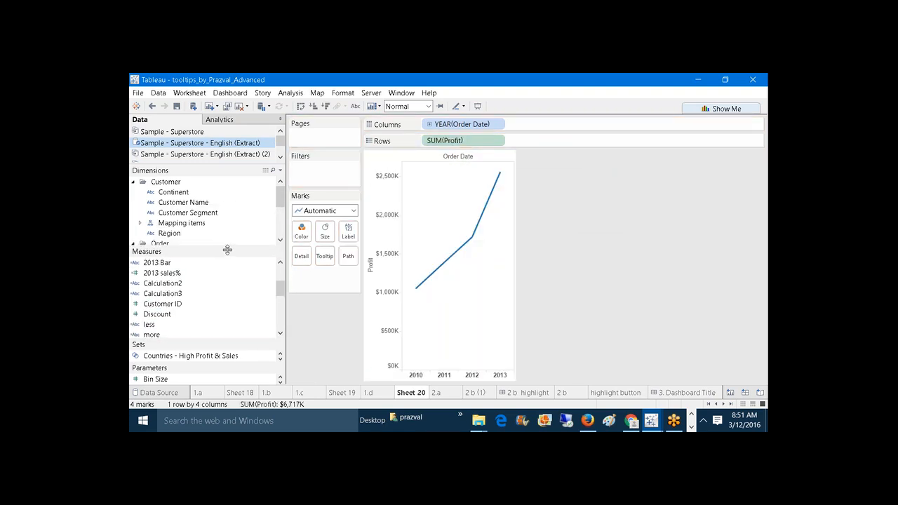
drag(182, 196, 302, 232)
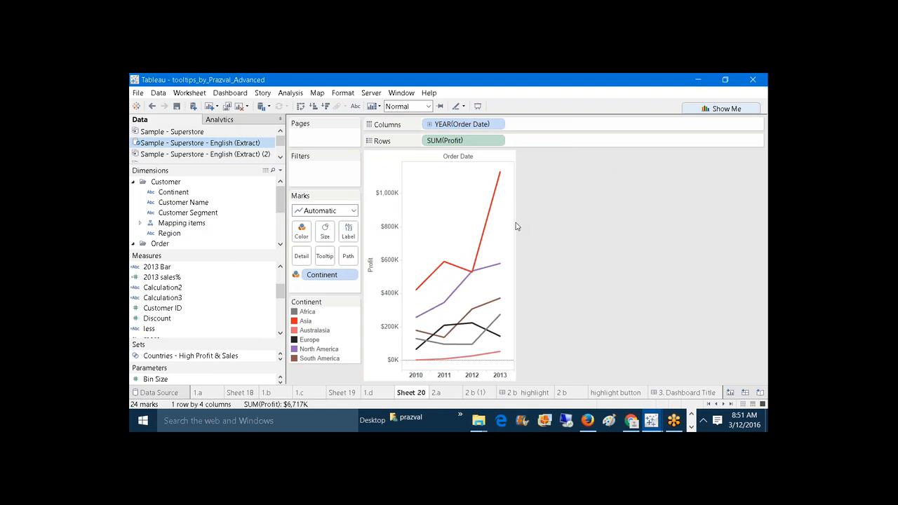
drag(516, 226, 655, 215)
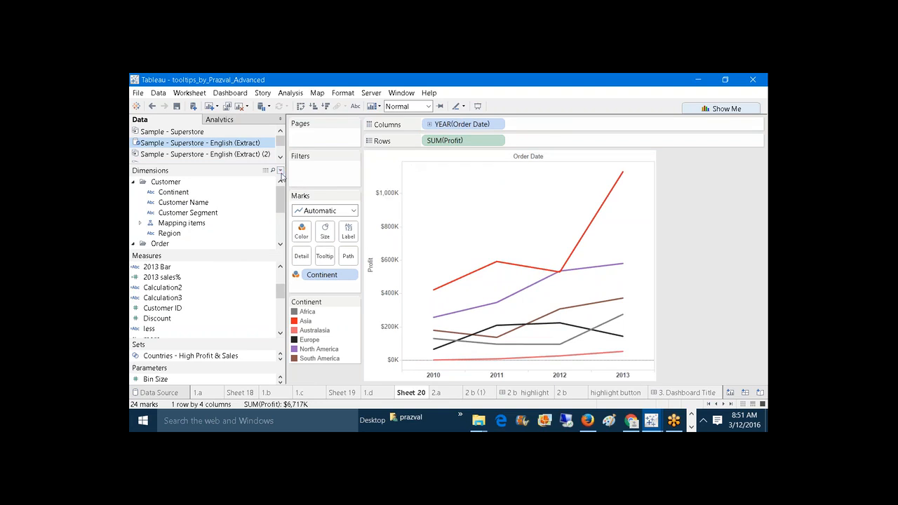
- Create a calculated field named Yoy_Change and begin its formula with ZN(SUM([Profit])) -
click(279, 170)
click(270, 178)
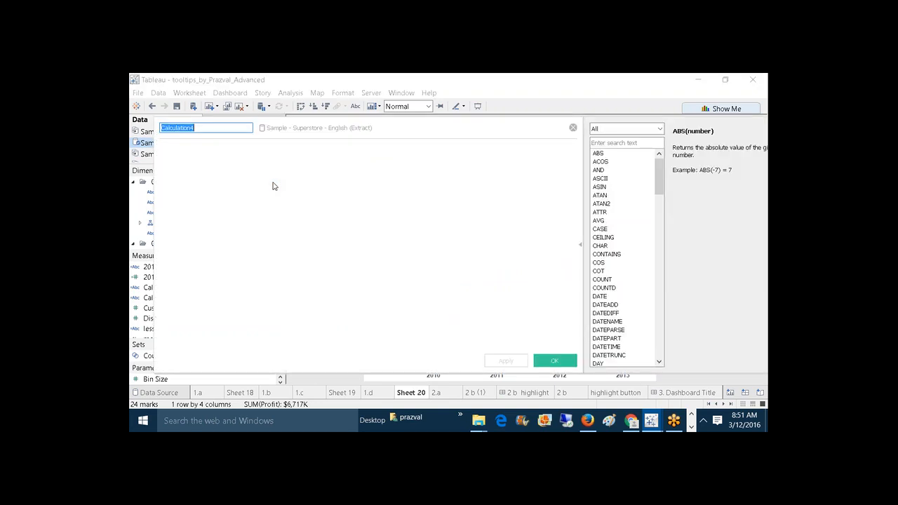
text(Yoy_Change)
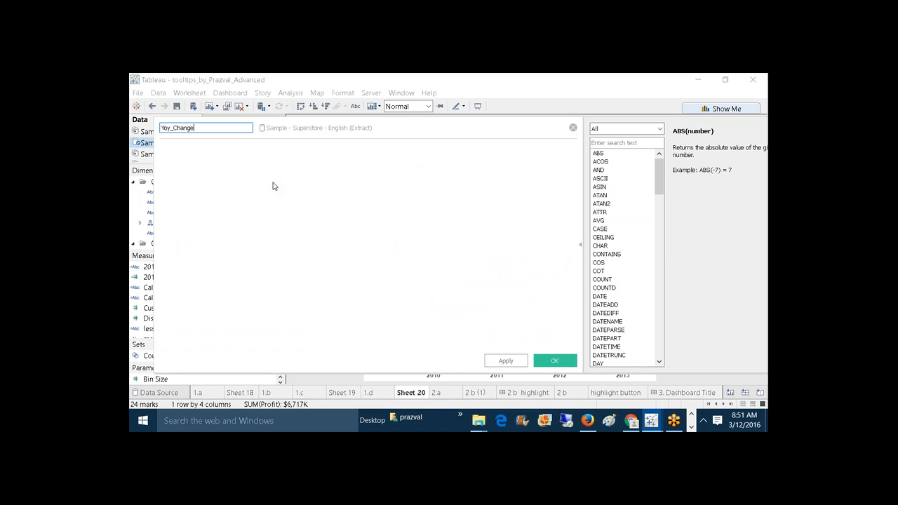
click(278, 191)
text(ZN)
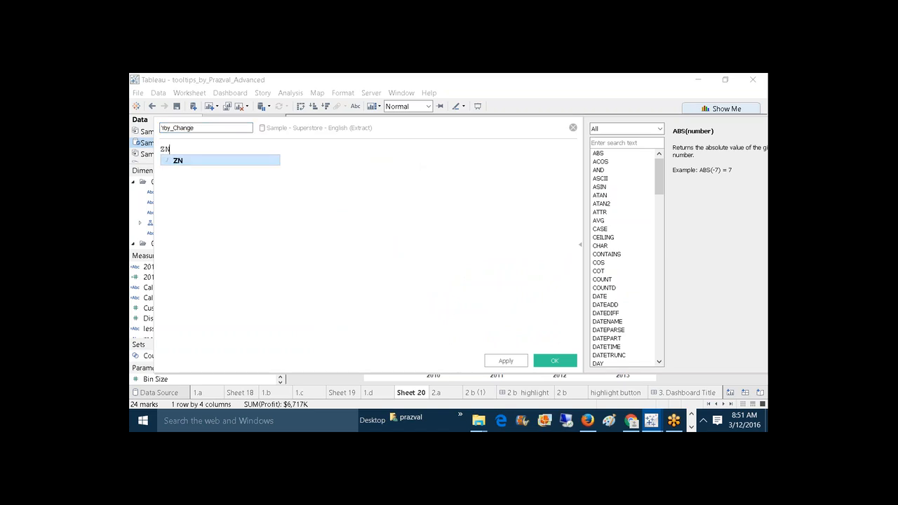
text((SUM)
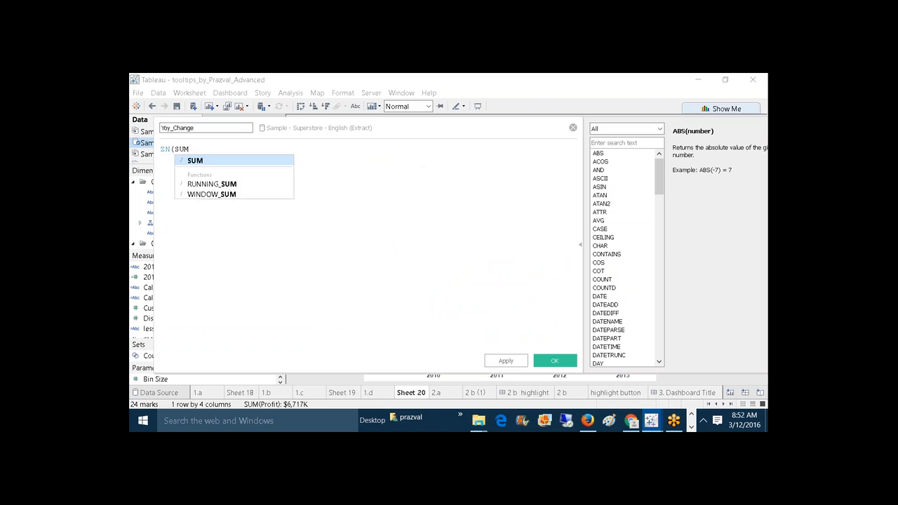
text(()
text(PRO)
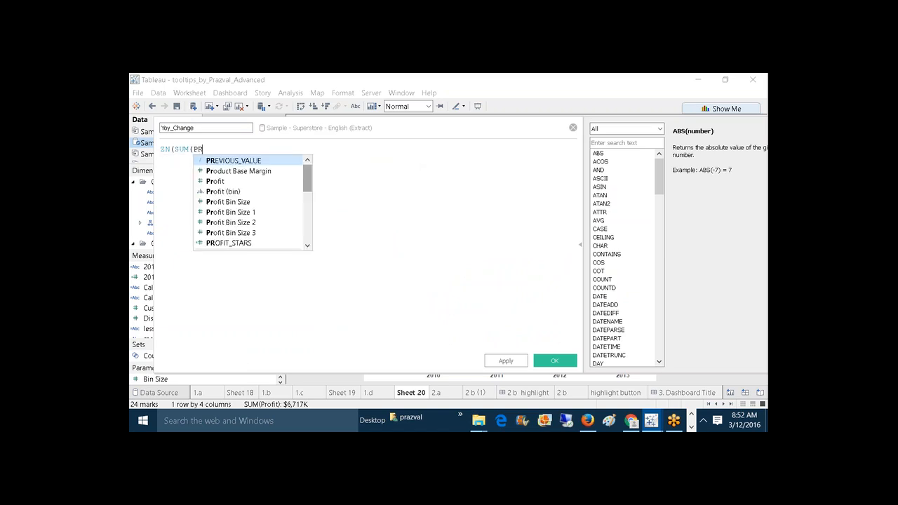
click(245, 172)
text()) )
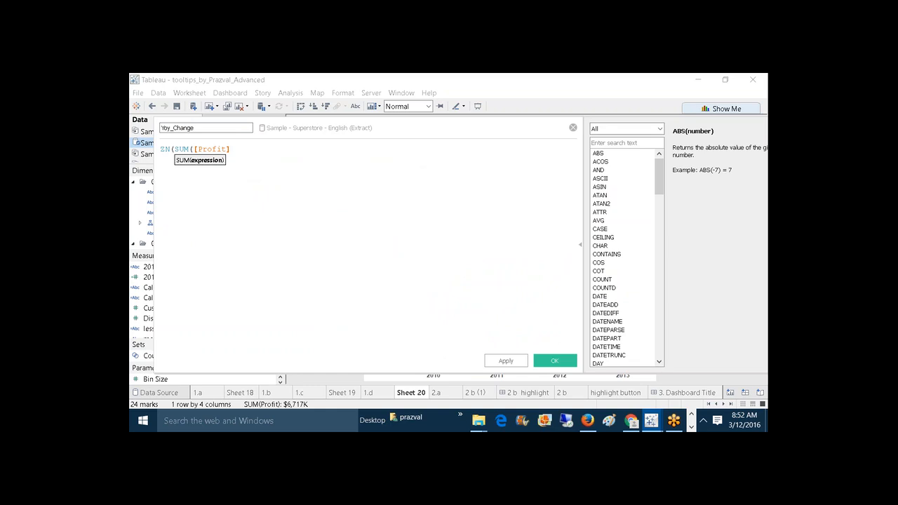
text(- )
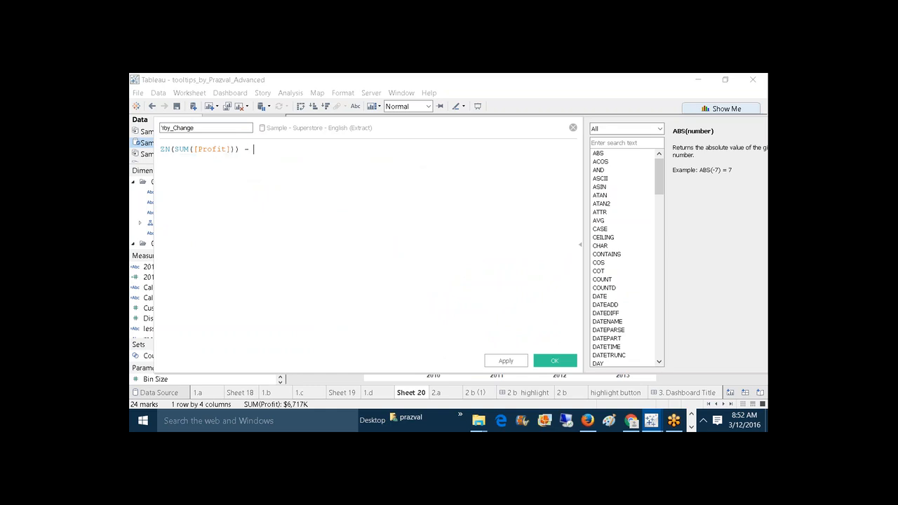
- Continue the formula after the minus sign with LOOKUP(ZN(SUM([Profit])), as the previous-year term
text(LOOKUP)
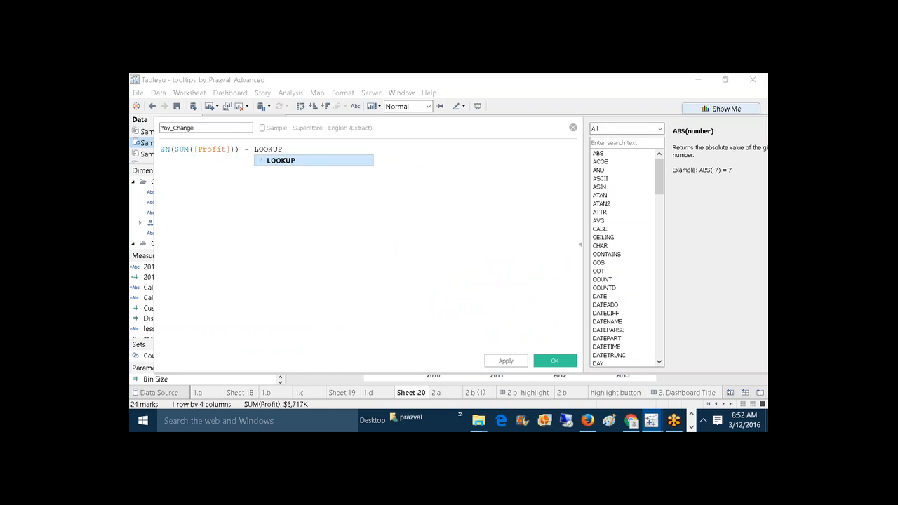
text((ZN()
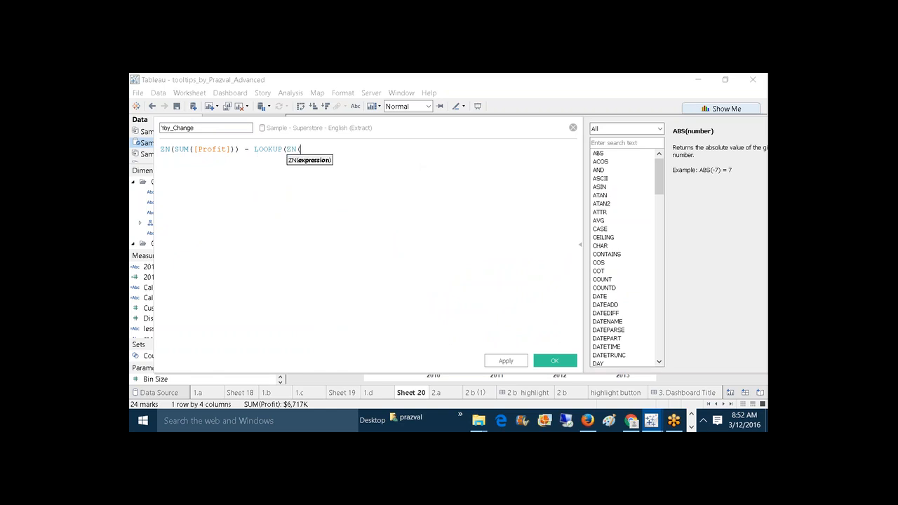
text(SUM(PRO)
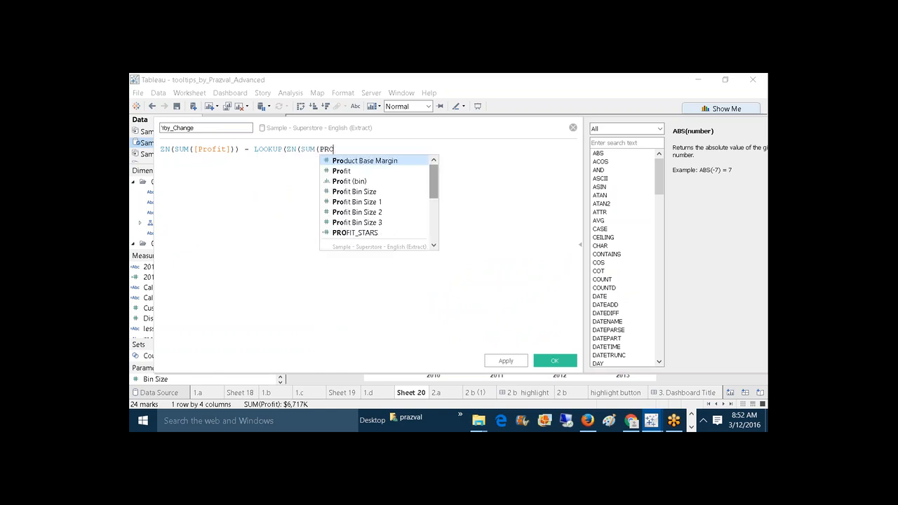
double_click(336, 172)
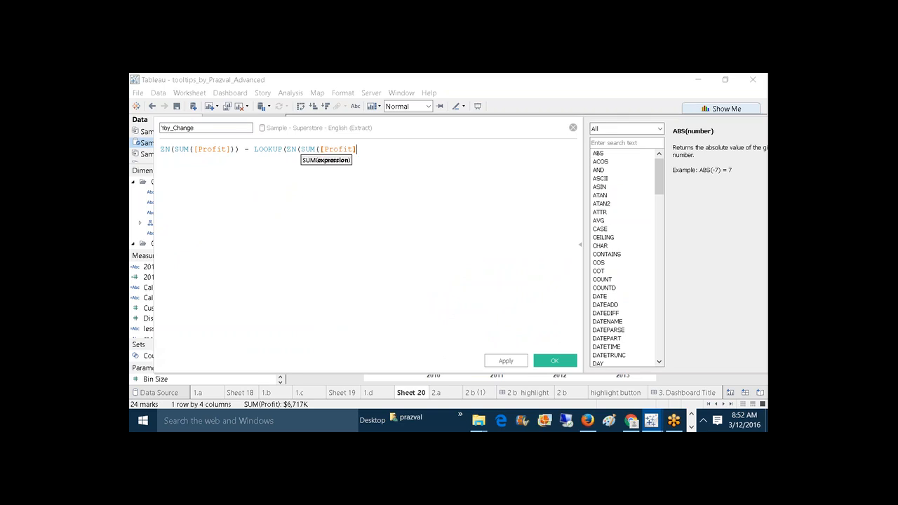
text()),)
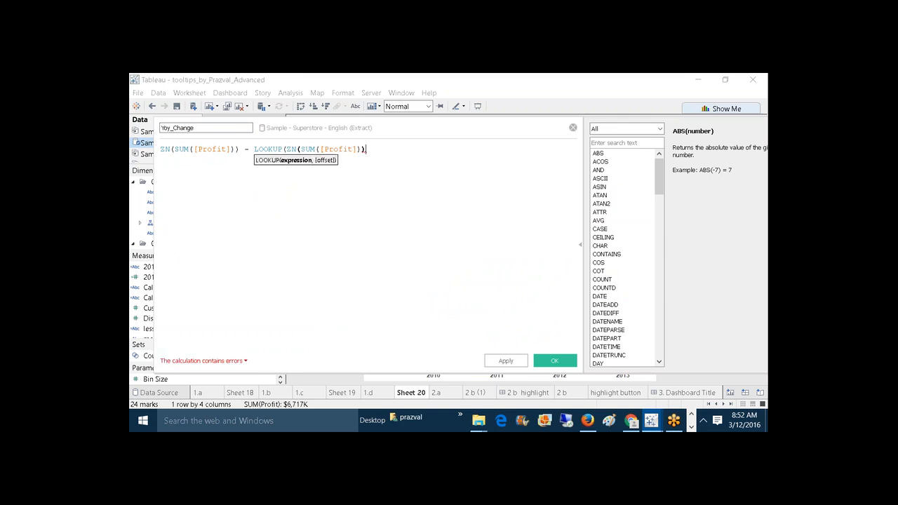
- Move ZN outside the LOOKUP function and complete the term with a -1 offset and closing parentheses
click(298, 149)
key(BackSpace)
key(BackSpace)
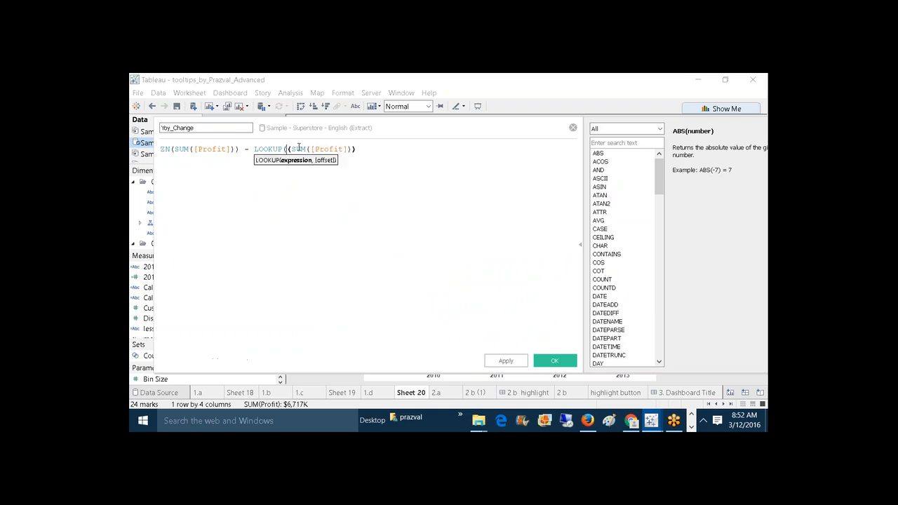
click(254, 149)
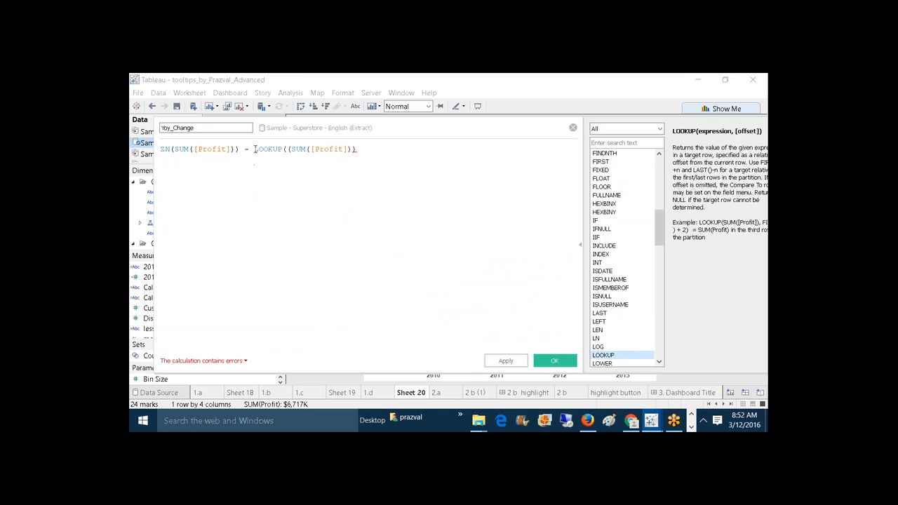
text(ZN()
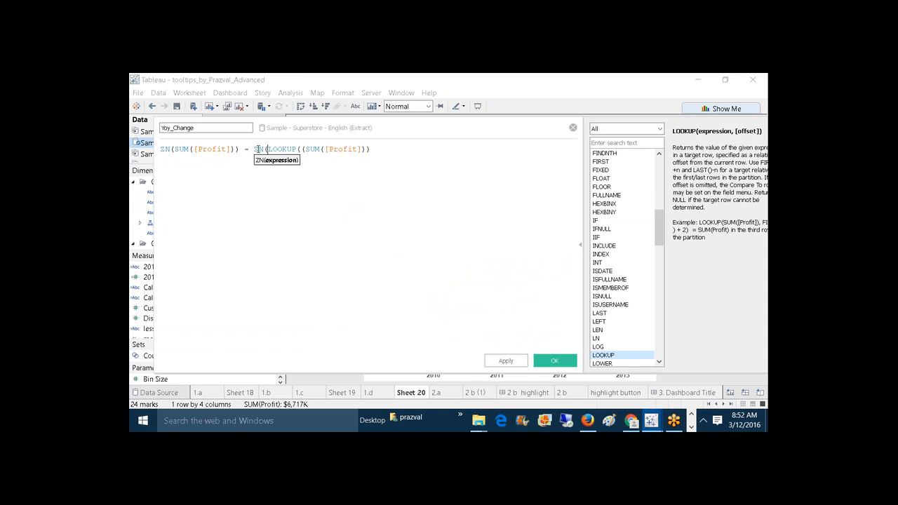
click(365, 149)
text(,-1)
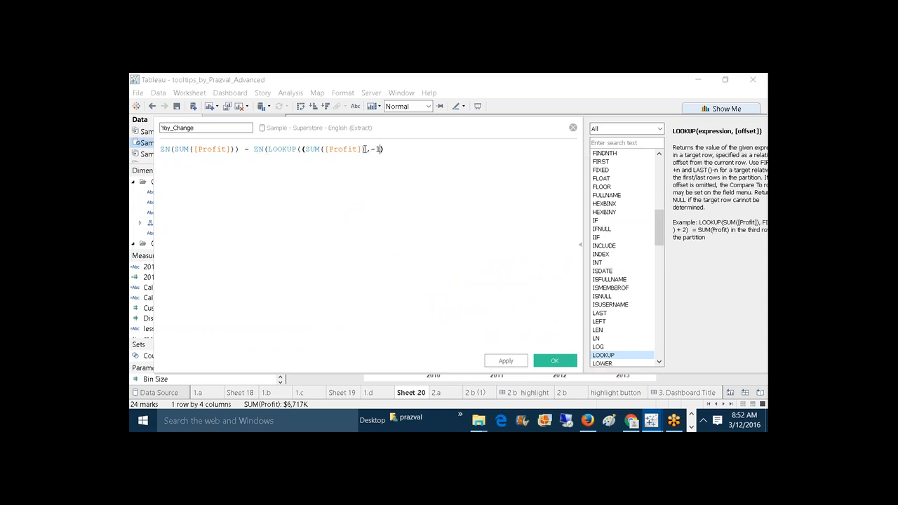
text())
text())
- Insert an opening parenthesis at the very start of the formula to group the profit difference
key(Left)
key(Left)
key(Left)
key(Left)
key(Left)
key(Left)
key(Left)
key(Left)
key(Left)
key(Left)
key(Left)
key(Left)
key(Left)
key(Left)
key(Left)
key(Left)
key(Left)
key(Left)
key(Left)
key(Left)
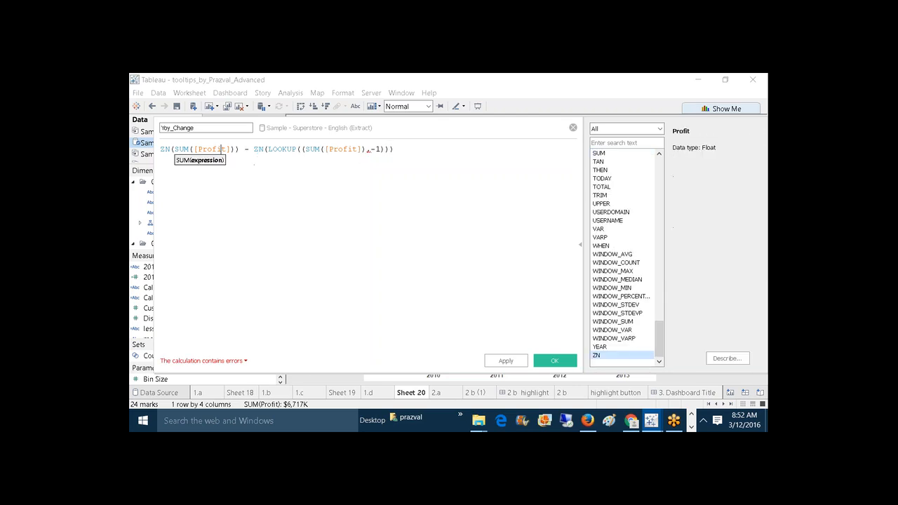
text(()
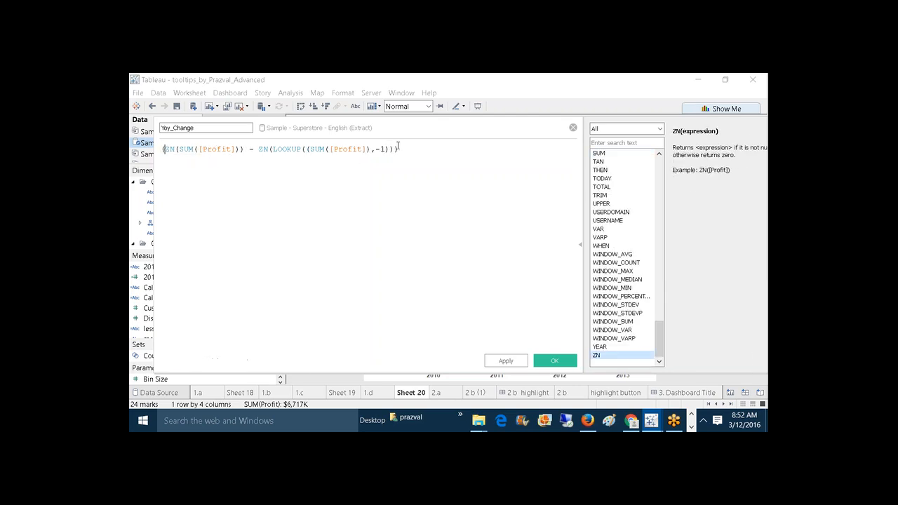
- Divide the difference by a copy of the ZN(LOOKUP(...)) term, placing the slash and the divisor on separate new lines
click(444, 152)
key(Return)
text(/)
key(Return)
drag(398, 149, 379, 147)
drag(259, 148, 395, 149)
key(ctrl+c)
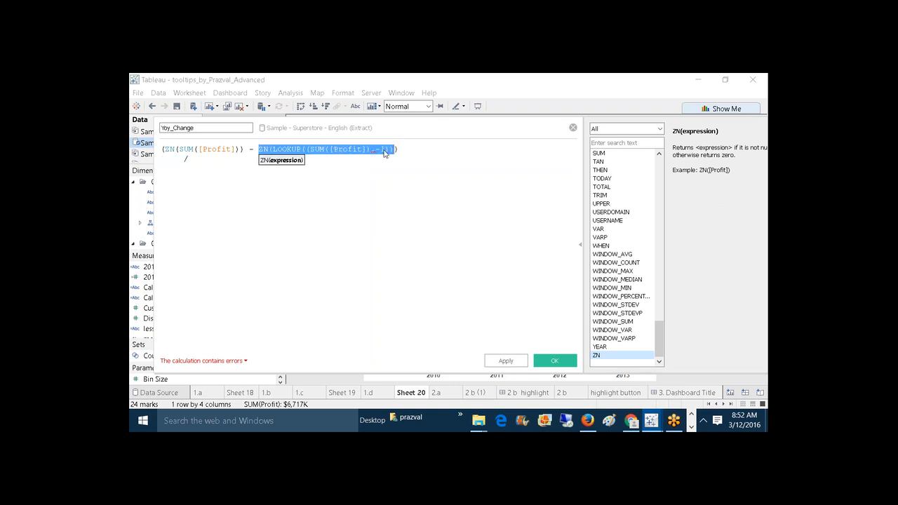
click(162, 167)
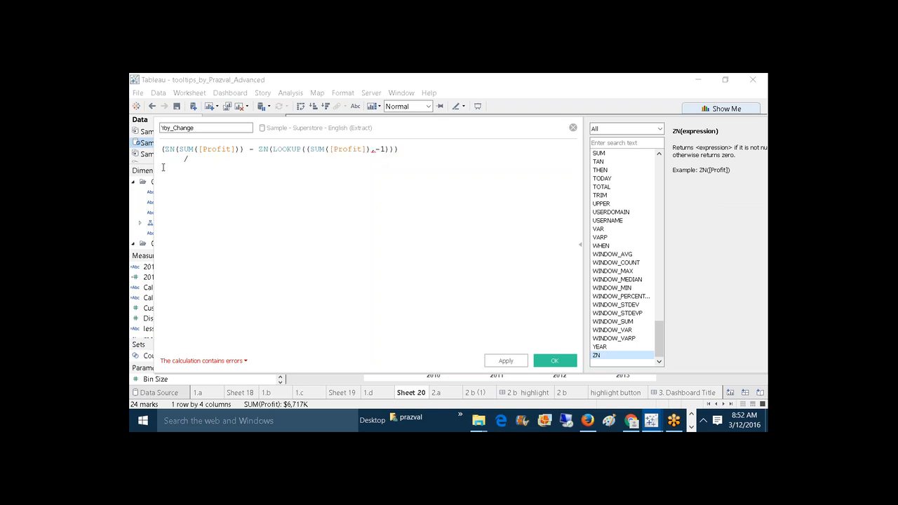
key(ctrl+v)
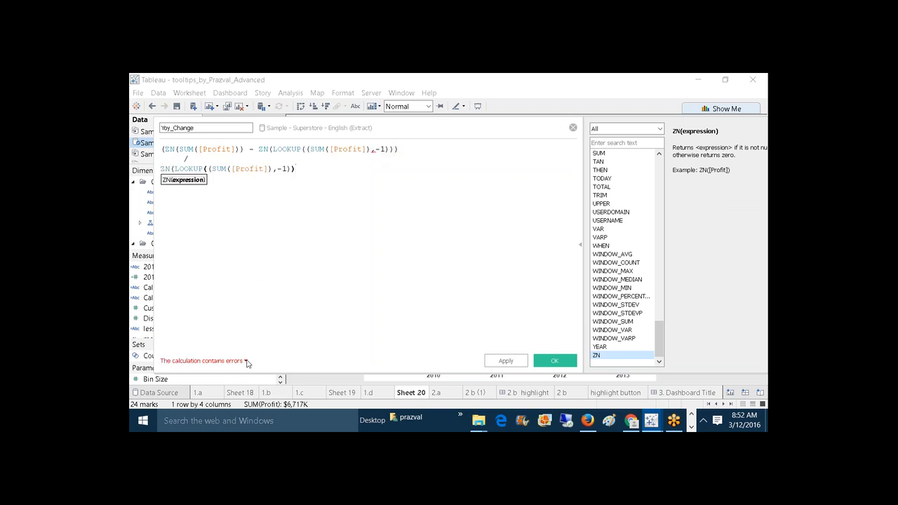
- Check the calculation errors, remove the extra opening parenthesis after both LOOKUP functions, and save the Yoy_Change field
click(246, 361)
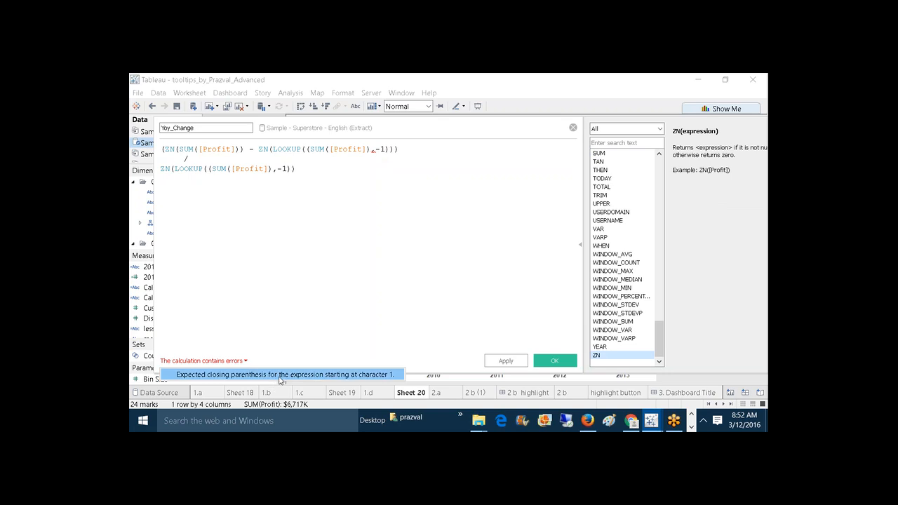
click(268, 315)
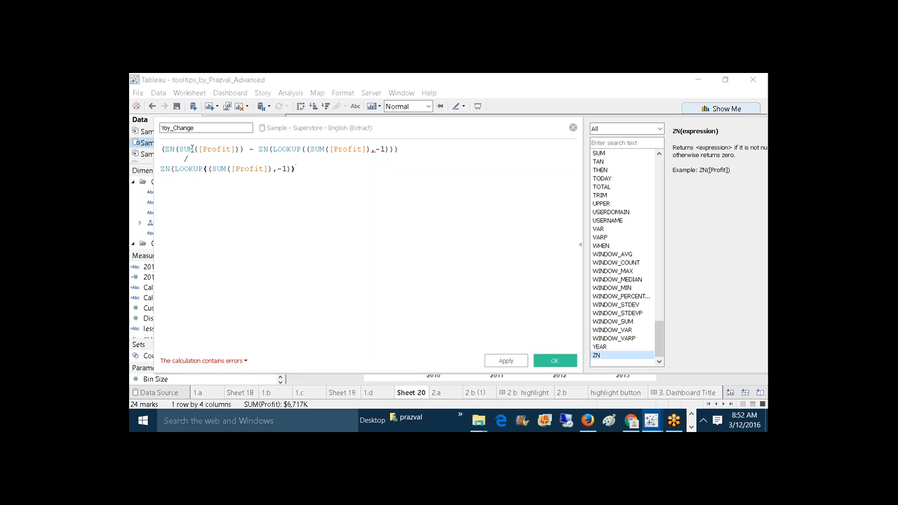
click(307, 149)
key(BackSpace)
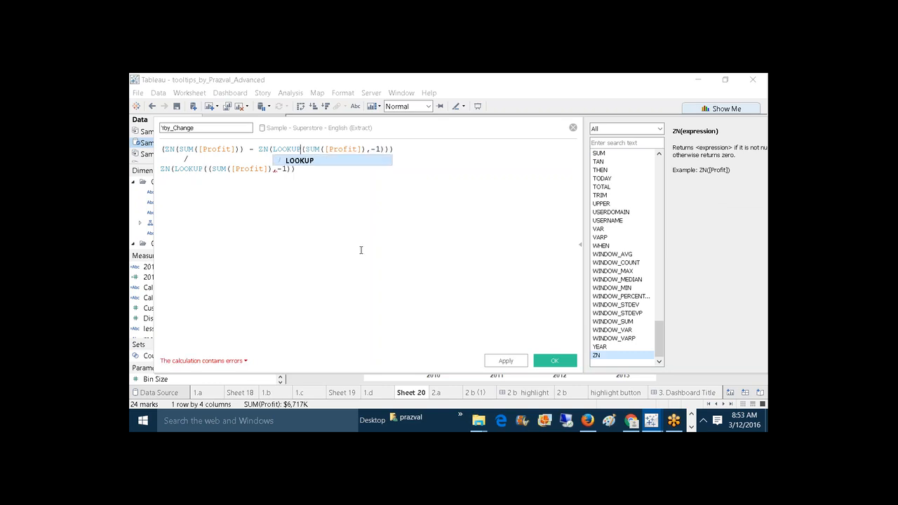
click(244, 361)
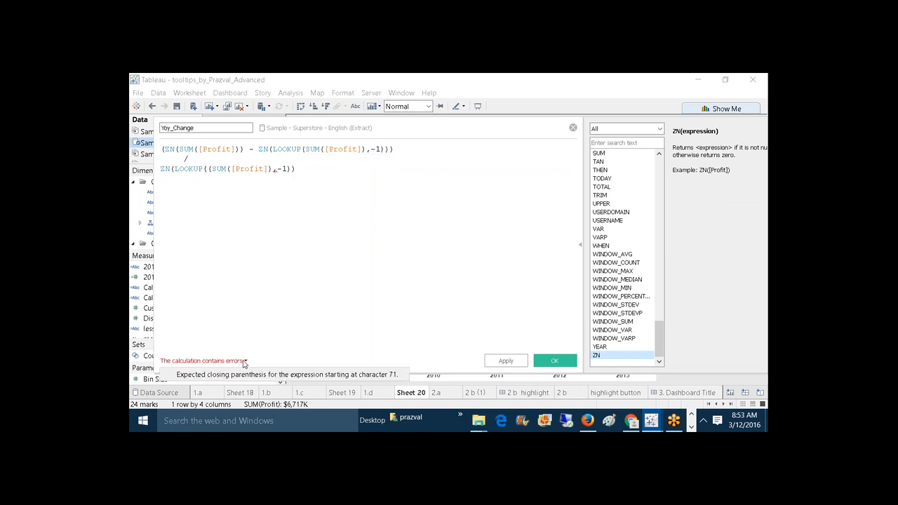
click(309, 225)
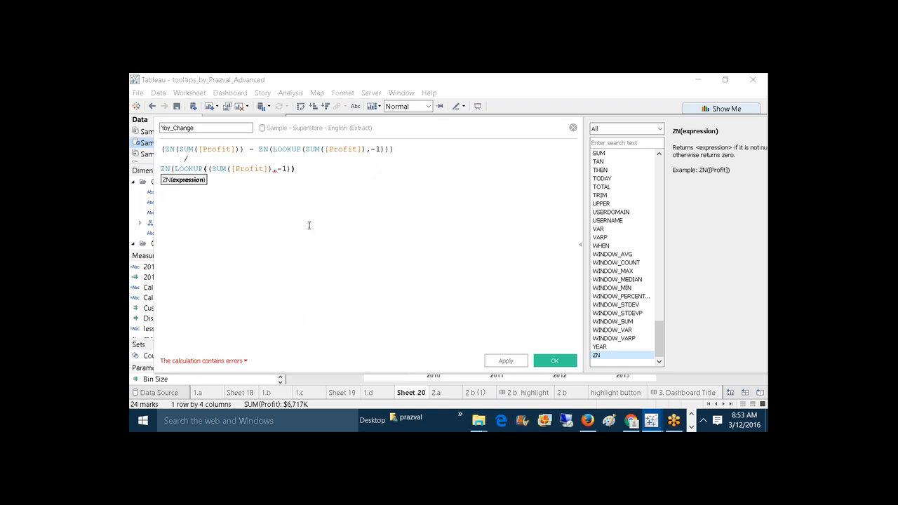
click(213, 169)
key(BackSpace)
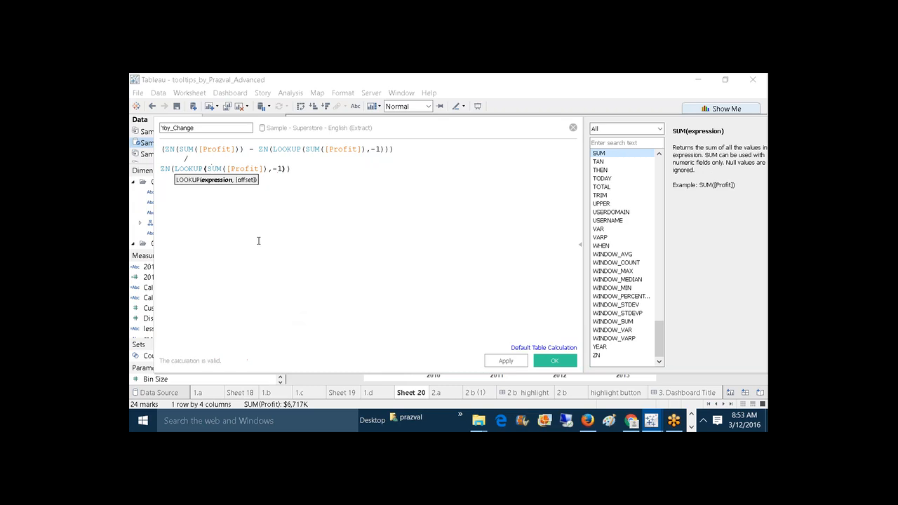
click(258, 240)
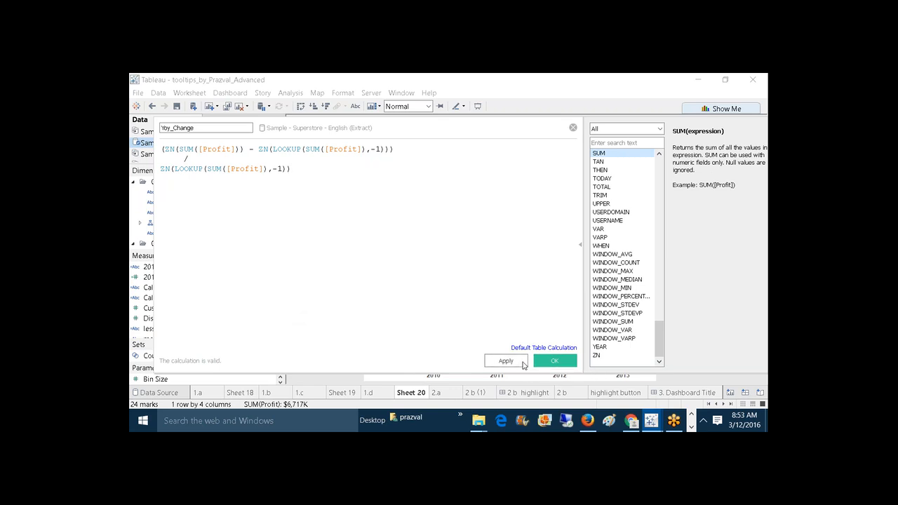
click(523, 365)
click(541, 362)
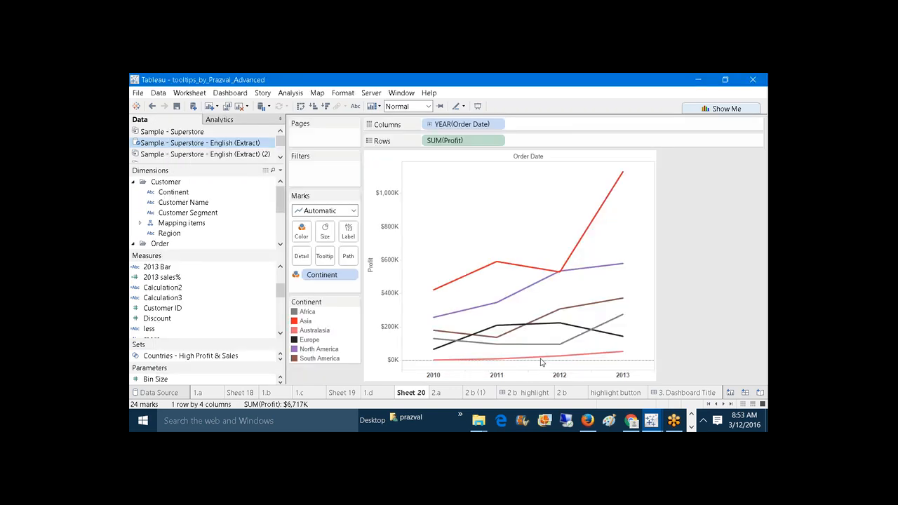
- Add the Yoy_Change measure to the line chart's tooltip
drag(281, 290, 280, 315)
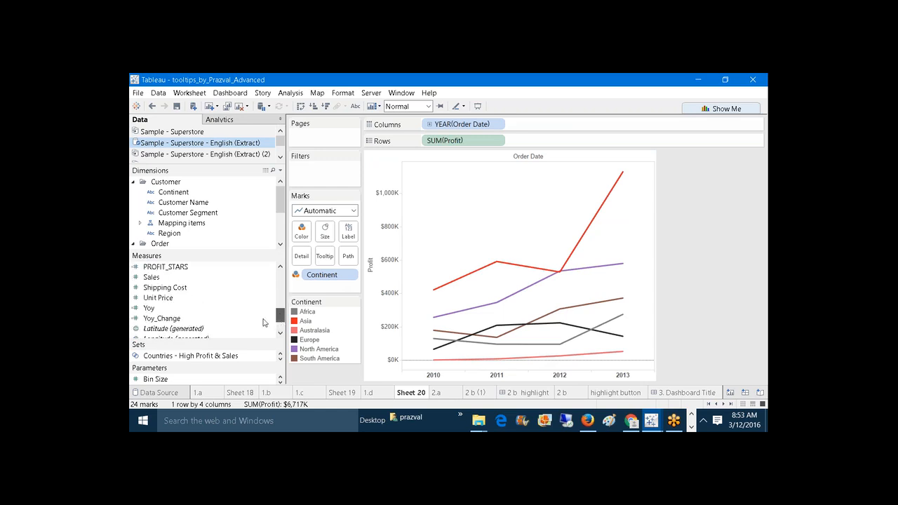
scroll(264, 322, down, 1)
click(235, 319)
ctrl+click(170, 309)
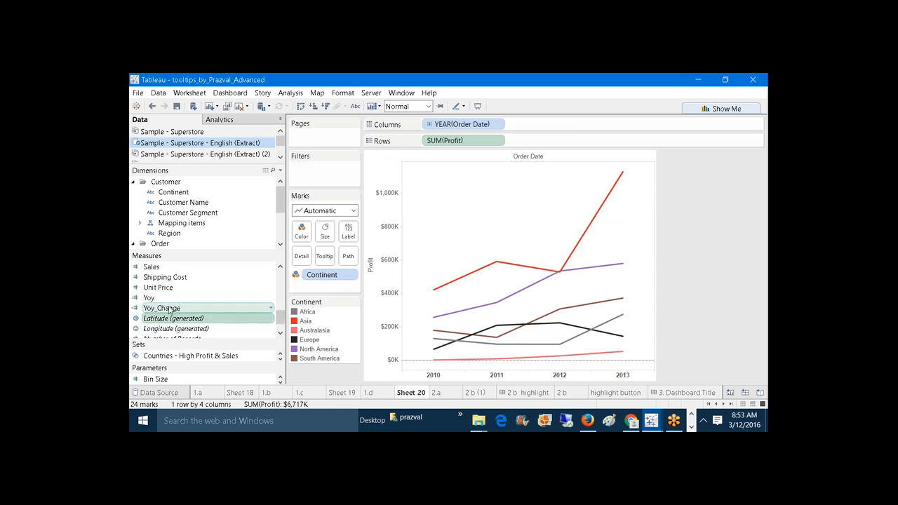
drag(170, 309, 326, 256)
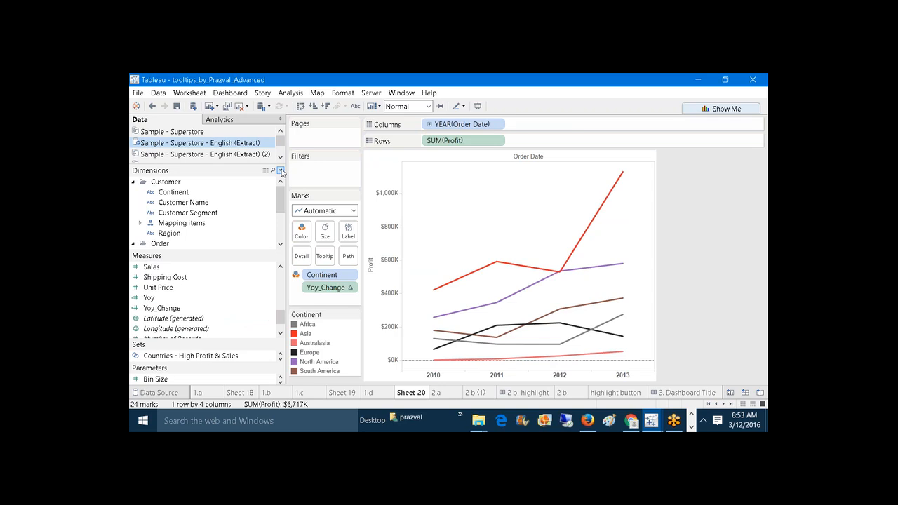
- Create a new calculated field in the Superstore data source and name it More
click(280, 171)
click(272, 182)
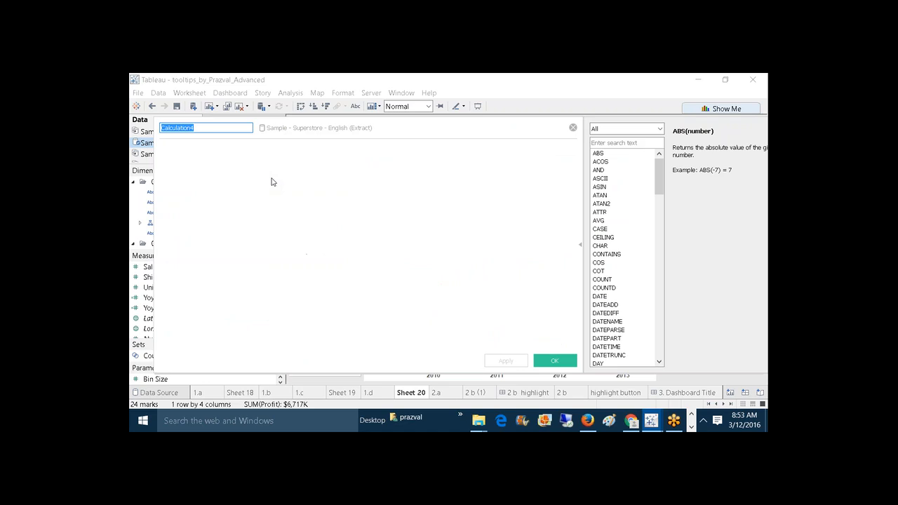
text(More)
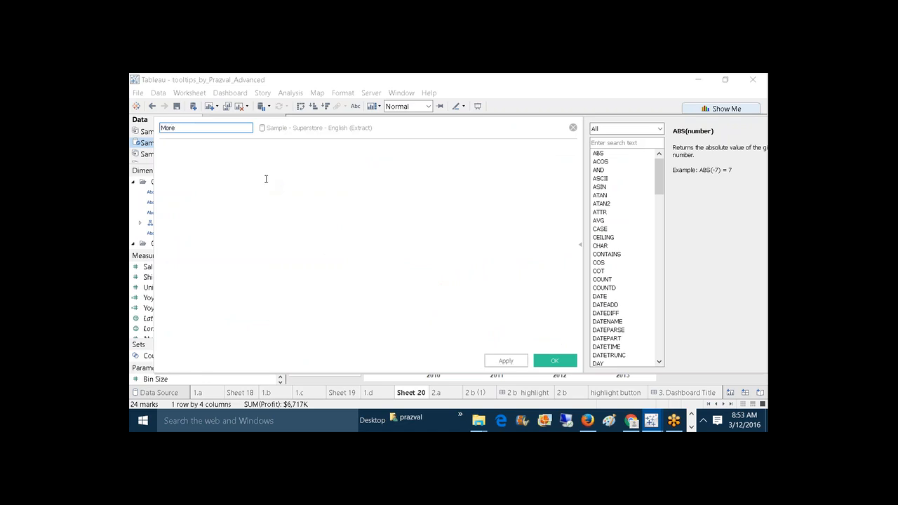
- Enter the formula IF [Yoy_Change] >0 THEN "More" END and save the More field
click(265, 179)
text(if)
key(BackSpace)
key(BackSpace)
key(BackSpace)
text(IF YOY)
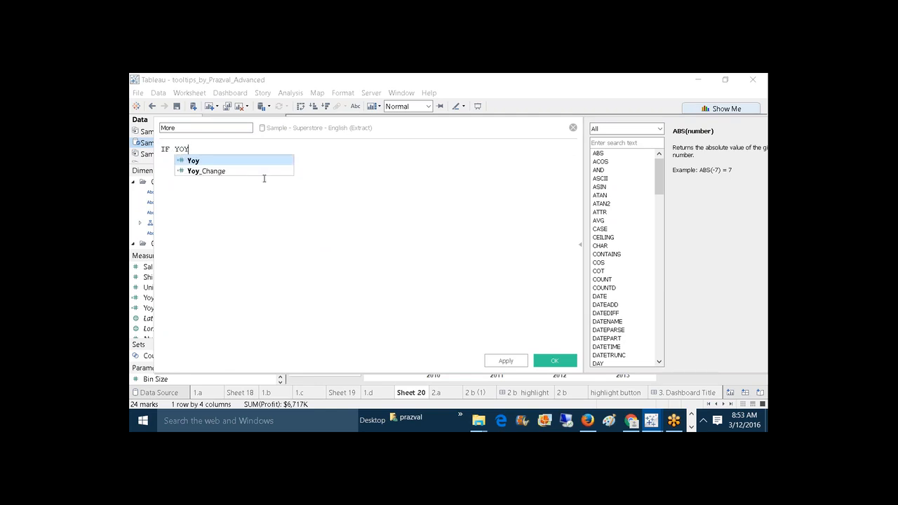
key(Down)
key(Return)
text(>)
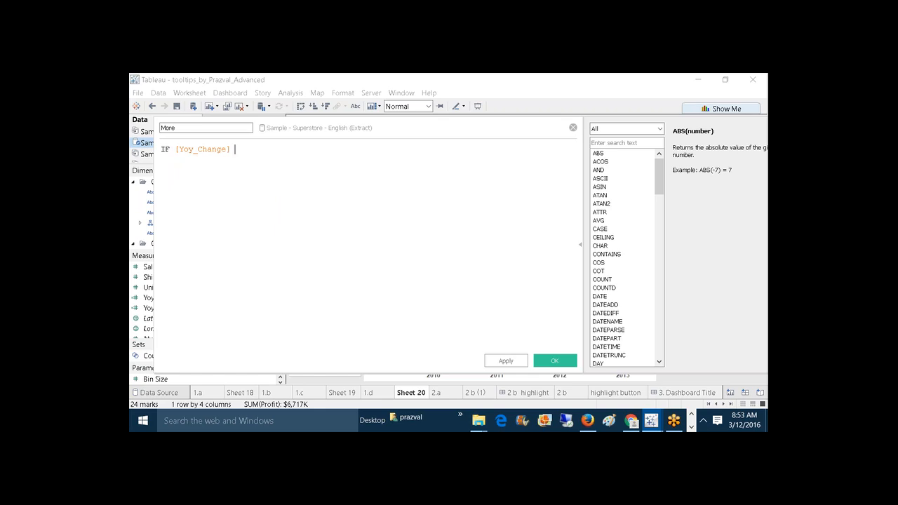
text(0 THEN "More" END)
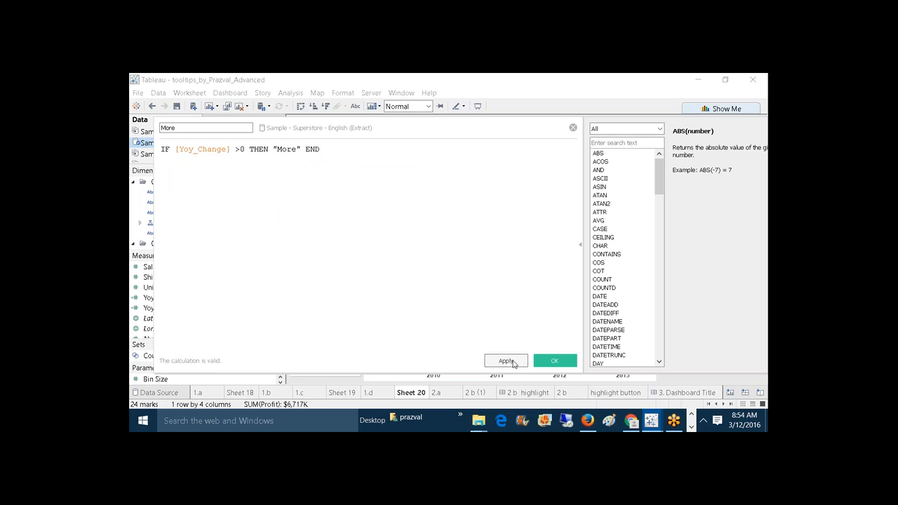
click(552, 362)
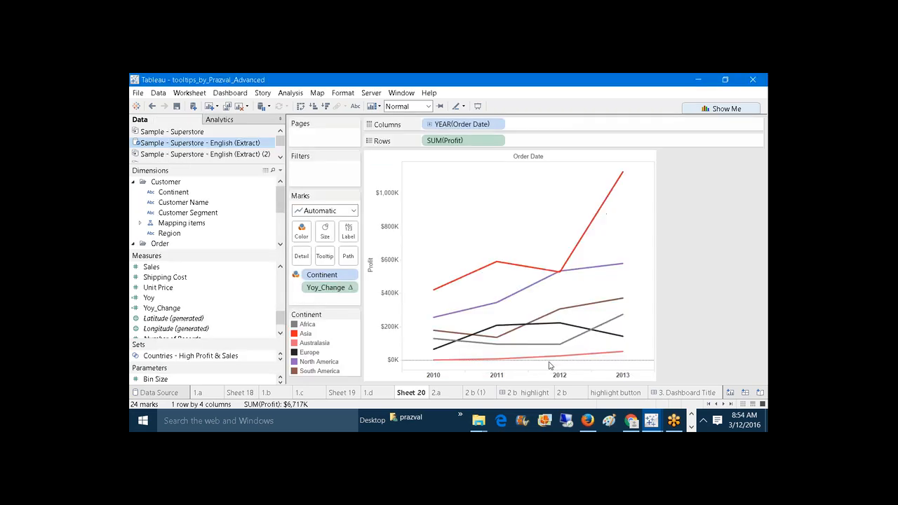
- Create a calculated field named Less with the formula IF [Yoy_Change]<0 THEN "Less" END
click(281, 172)
click(266, 180)
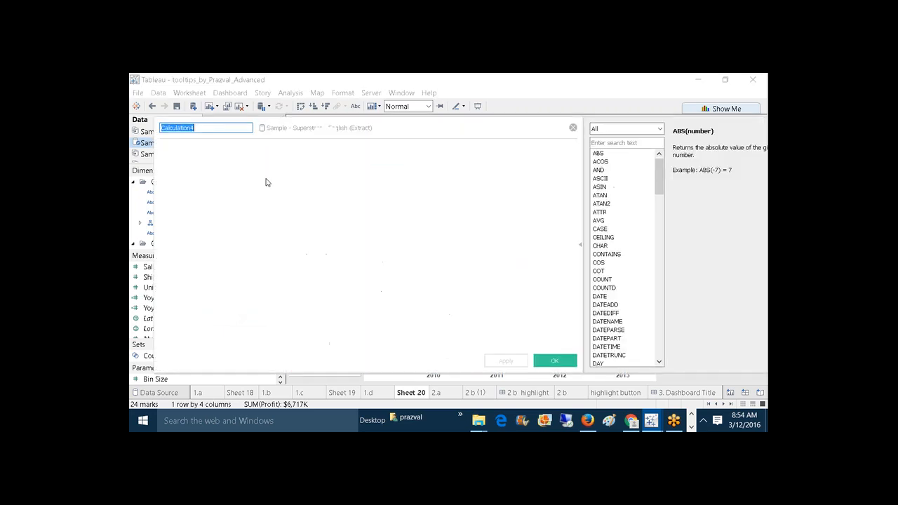
text(Less)
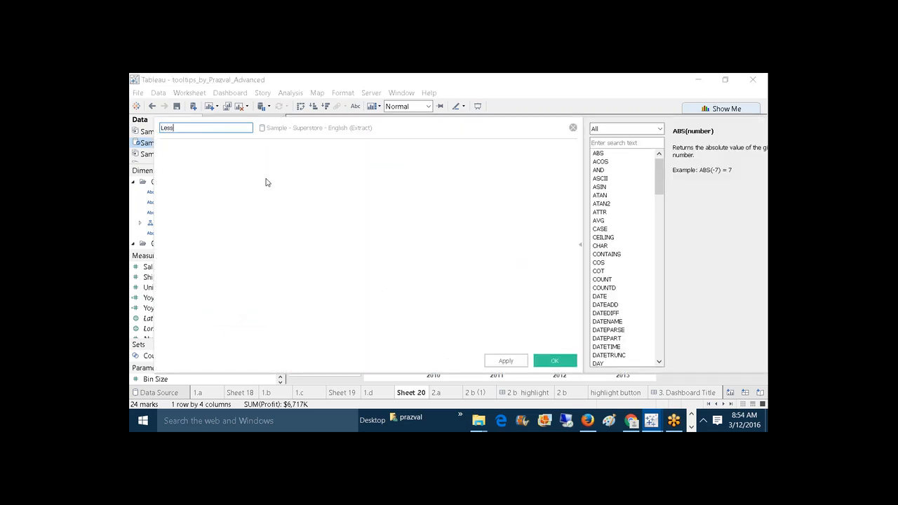
click(292, 179)
text(IF YOY)
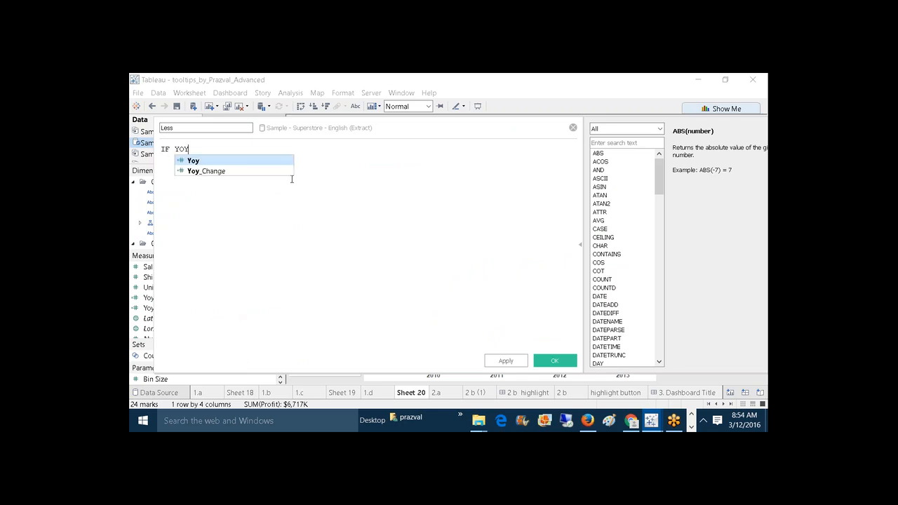
click(272, 172)
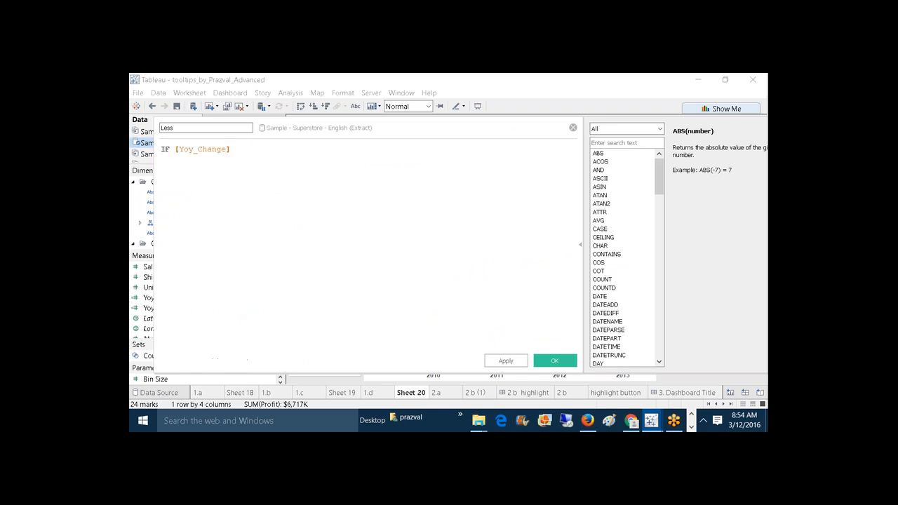
text(<0 THEN "Less" END)
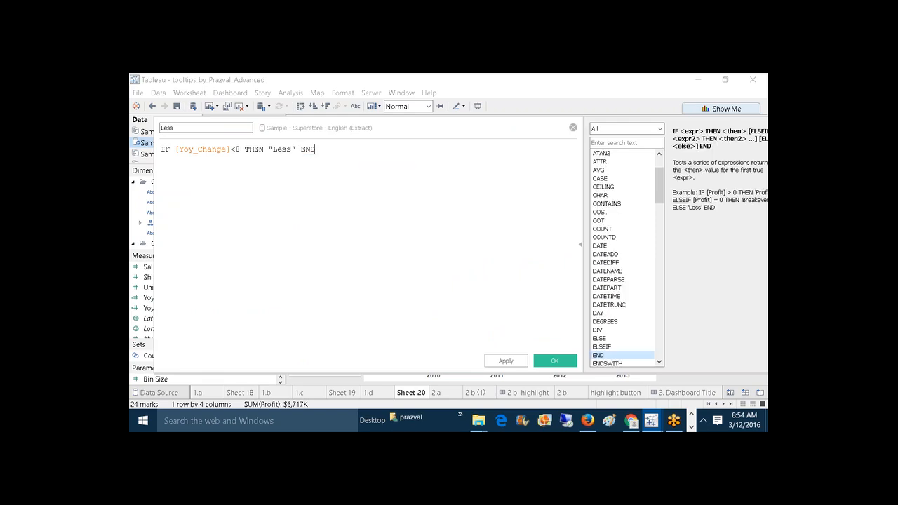
- Write the scratch expression SUM(PROFIT) - LOOKUP(SUM(PROFIT),-1)) two lines below the Less formula
key(Return)
key(Return)
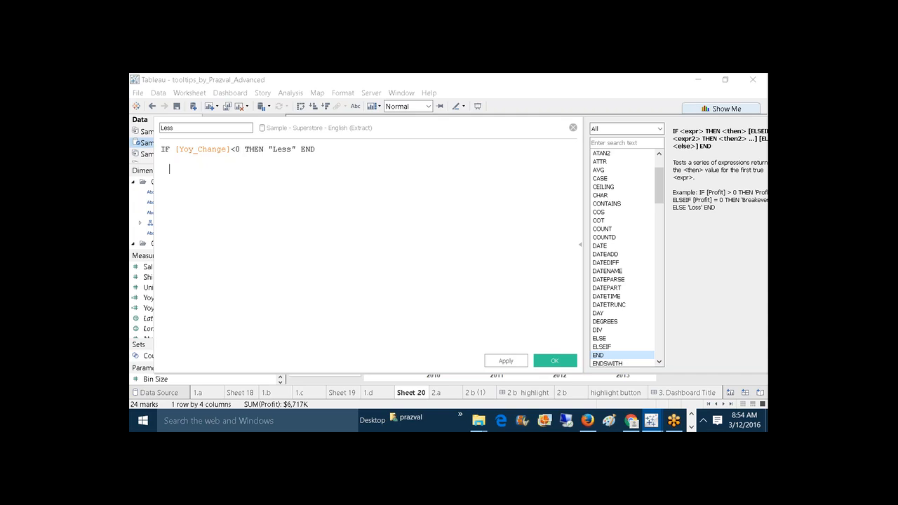
text(p)
key(BackSpace)
text(SUM()
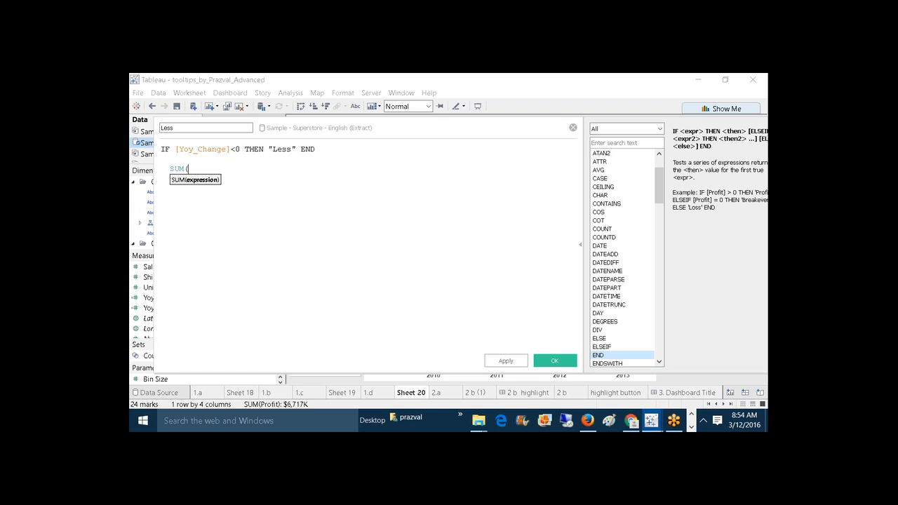
text(PROFIT) )
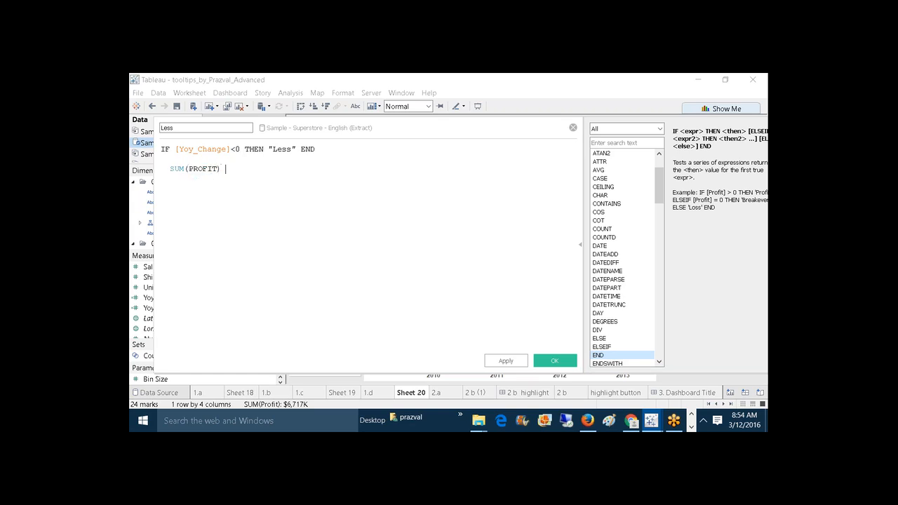
text(- LOOKUP)
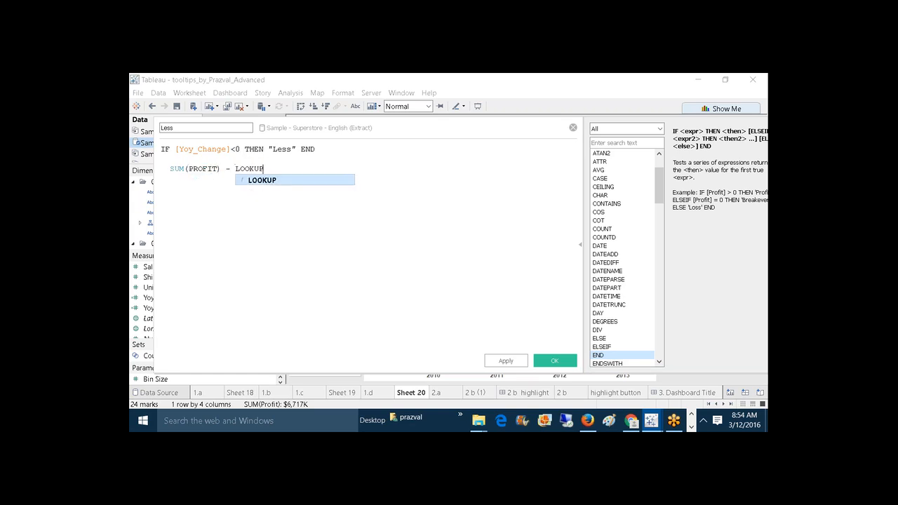
text(()
text(SUM()
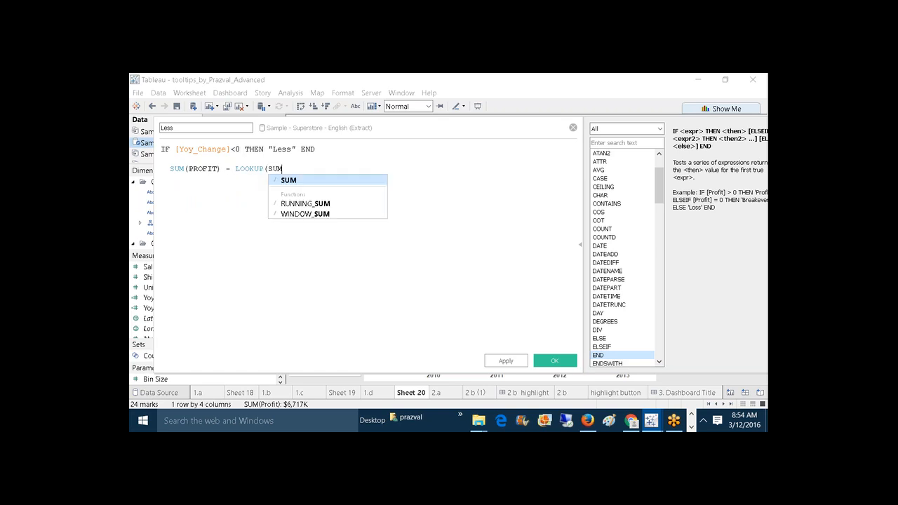
text(PROFIT)
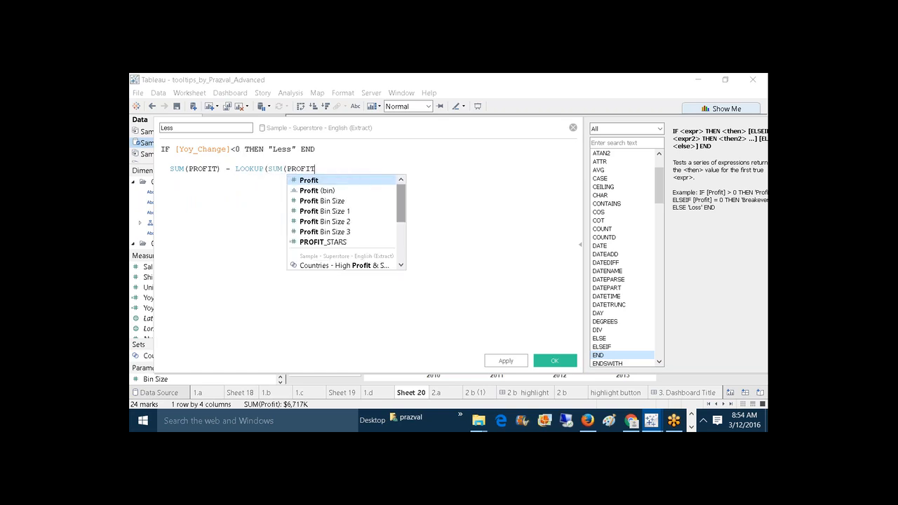
text(),-1)))
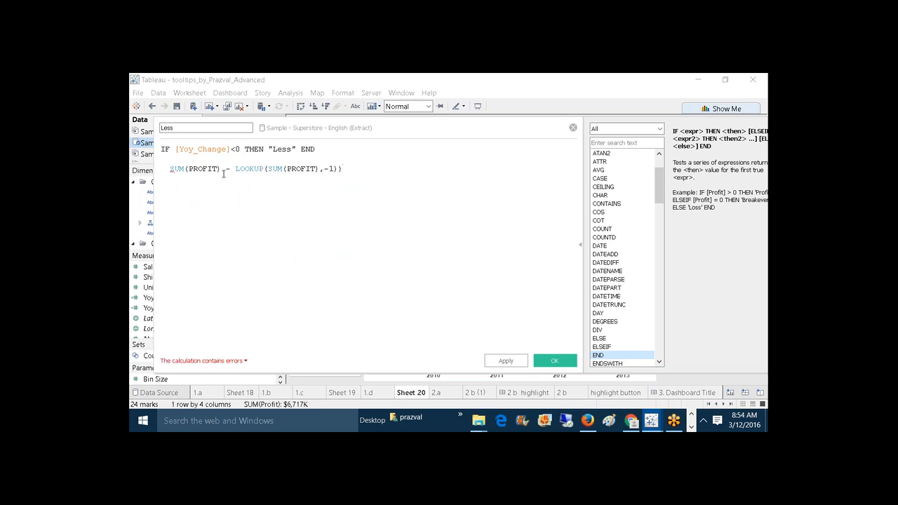
- Append <0 to the scratch profit difference, highlight its two terms, and change the comparison to >0
drag(222, 169, 163, 170)
drag(232, 169, 340, 169)
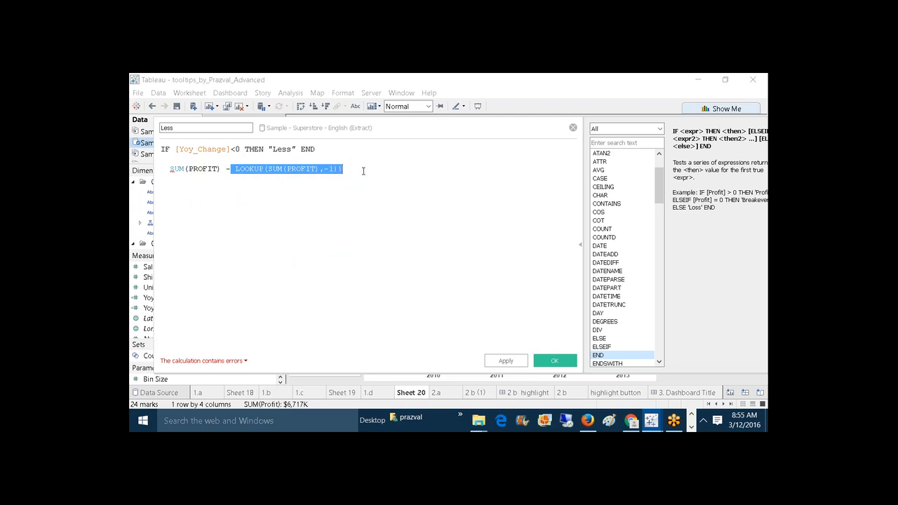
click(363, 169)
text(<0)
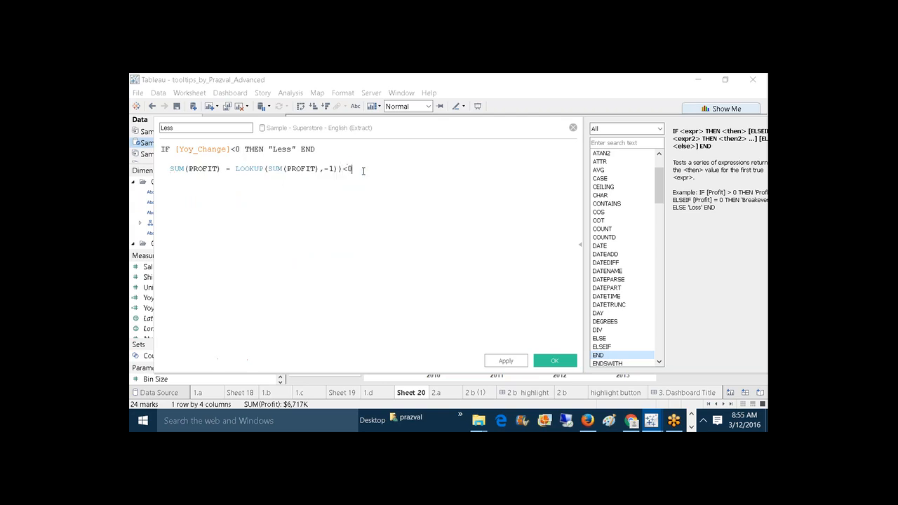
double_click(268, 171)
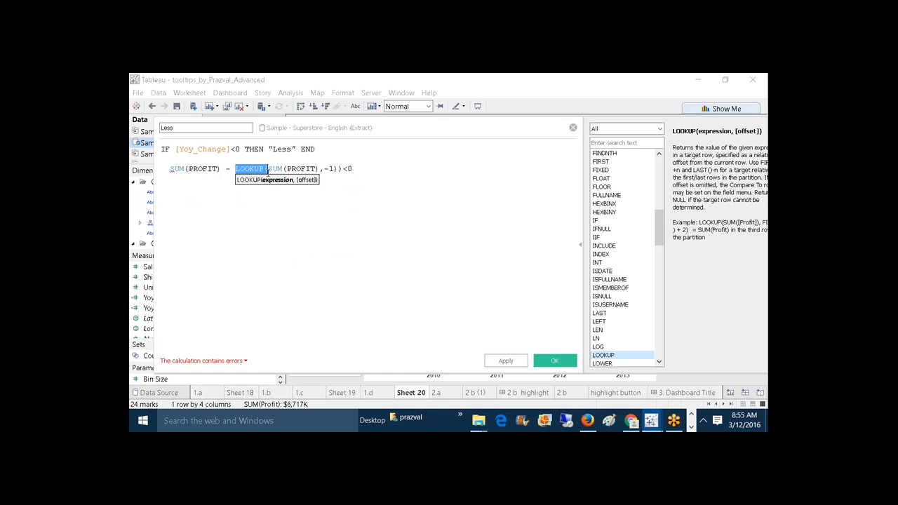
mouse_move(267, 172)
mouse_down()
mouse_move(352, 171)
mouse_move(343, 170)
mouse_up()
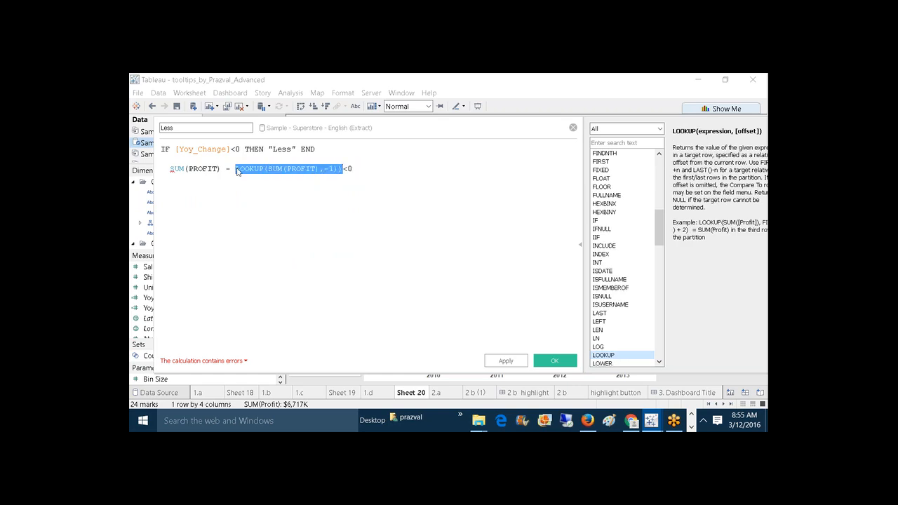
drag(226, 170, 168, 169)
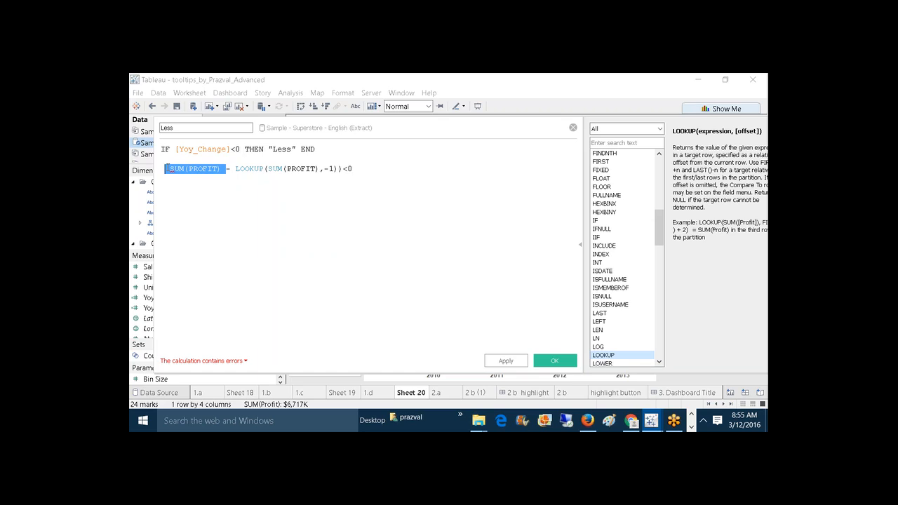
click(347, 169)
key(BackSpace)
text(>)
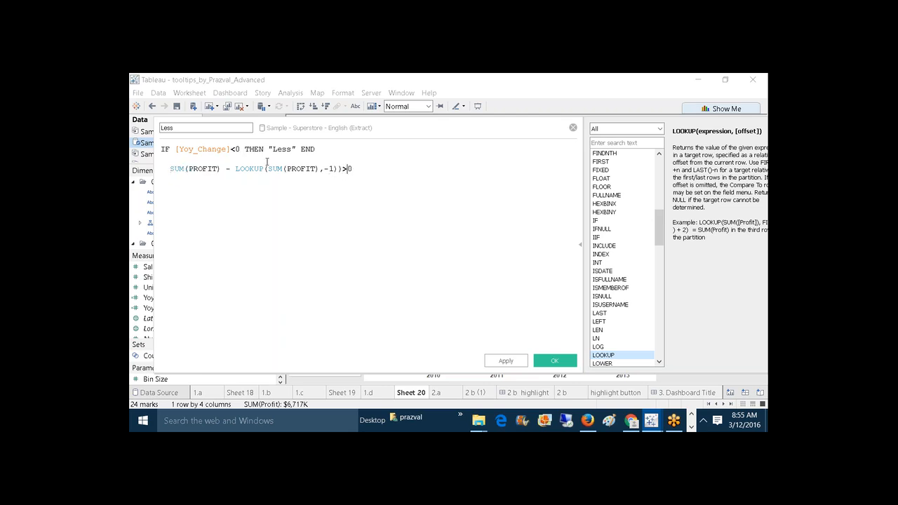
- Remove the scratch profit expression below the IF statement and save the Less calculated field
drag(221, 168, 170, 171)
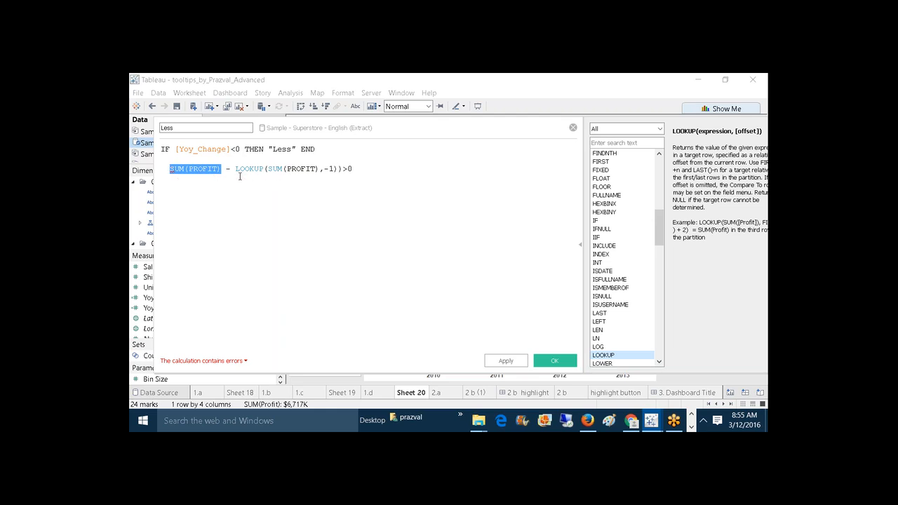
drag(235, 169, 342, 171)
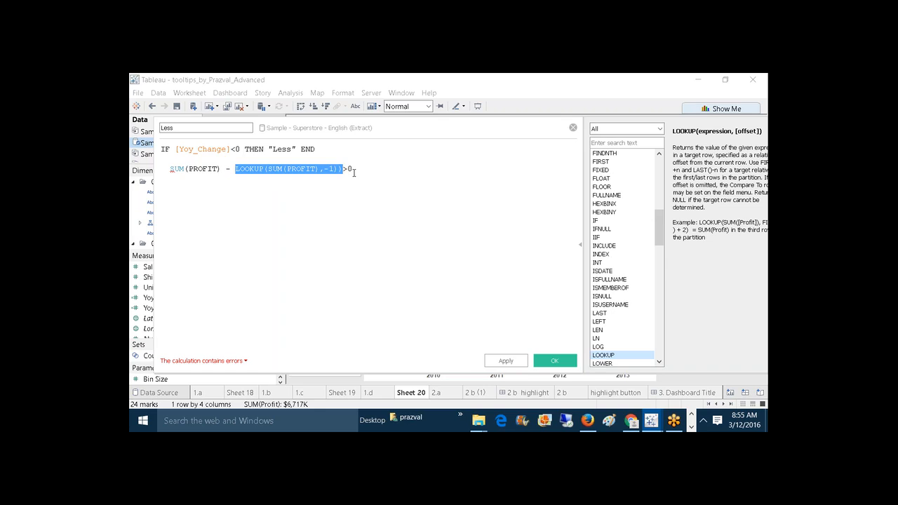
click(353, 171)
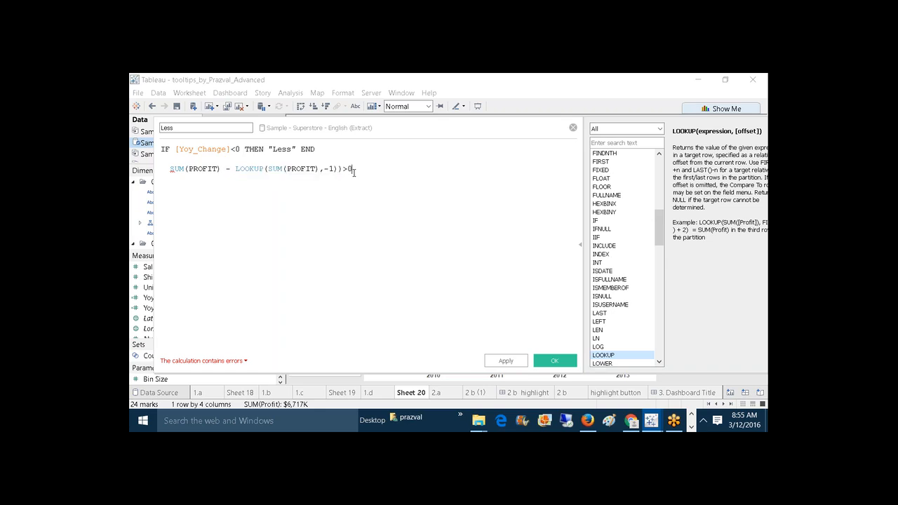
drag(353, 170, 169, 170)
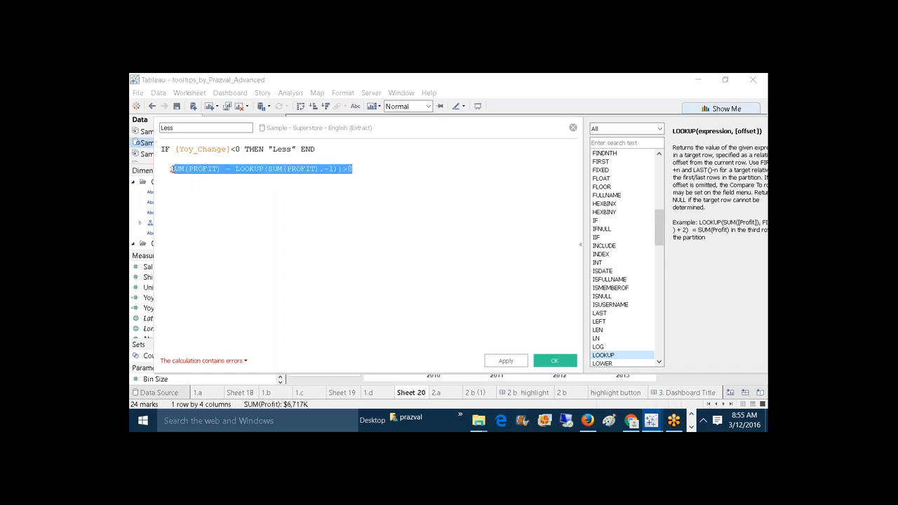
key(BackSpace)
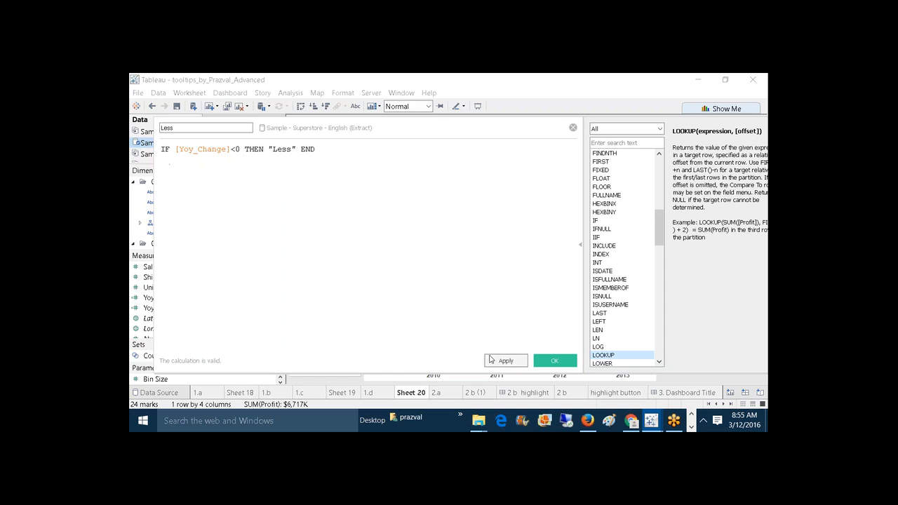
click(546, 361)
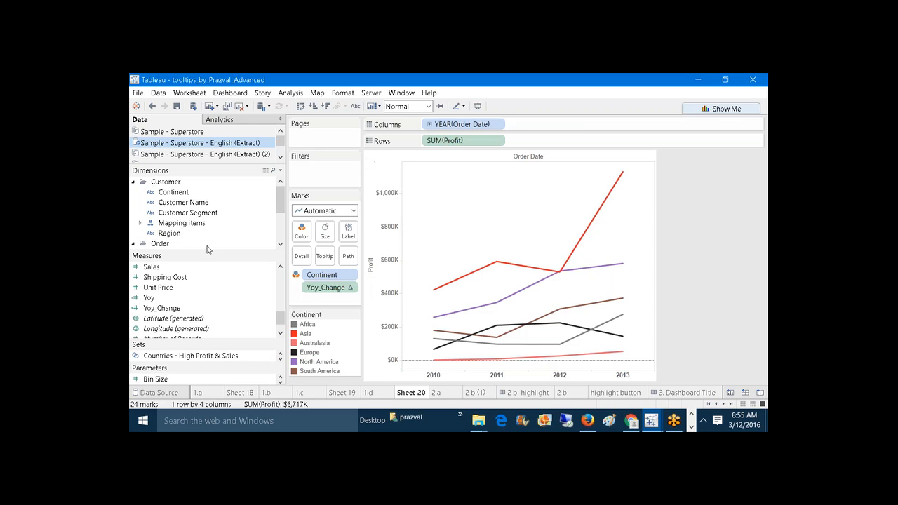
- Check the formula of the capitalised More calculated field and add the field to the chart's tooltip
drag(279, 320, 279, 301)
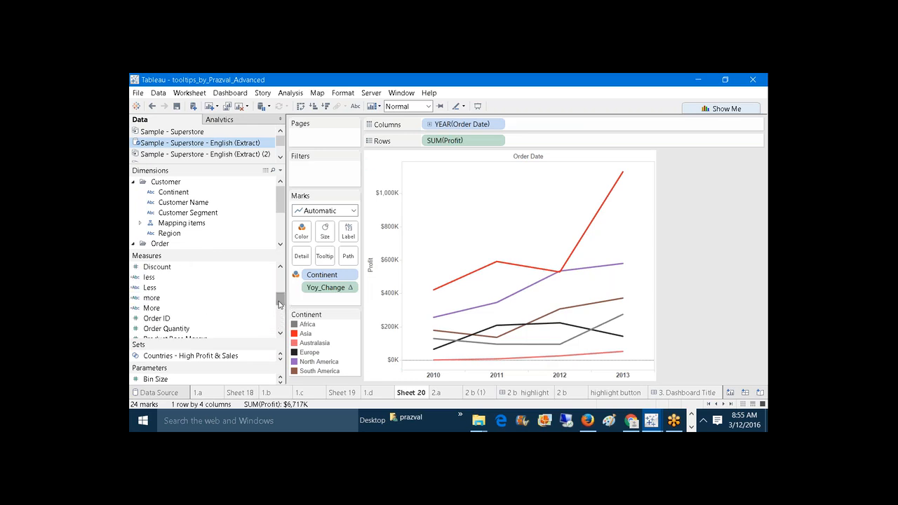
drag(177, 309, 204, 302)
right_click(204, 300)
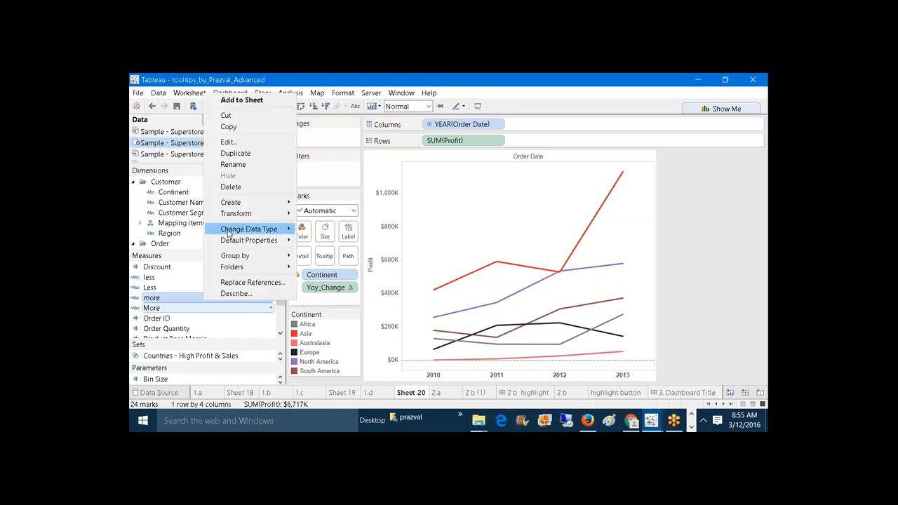
click(150, 308)
right_click(150, 308)
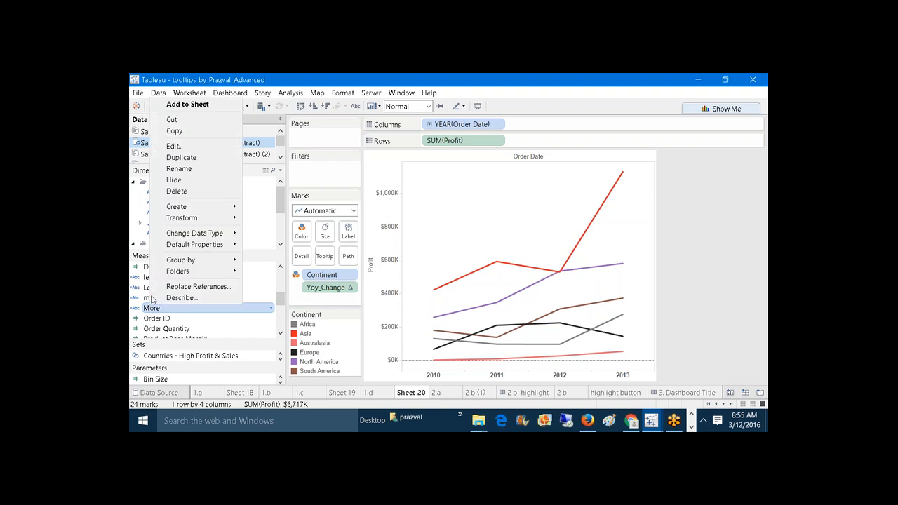
click(182, 147)
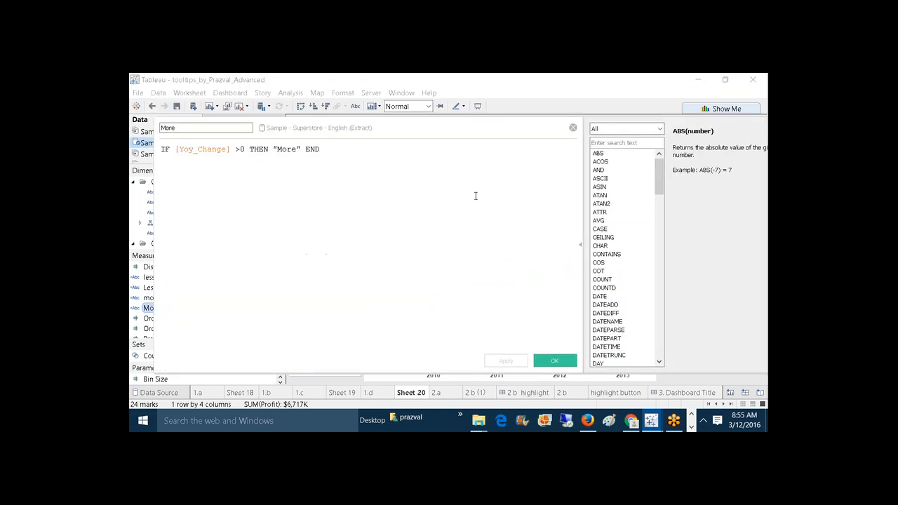
click(573, 127)
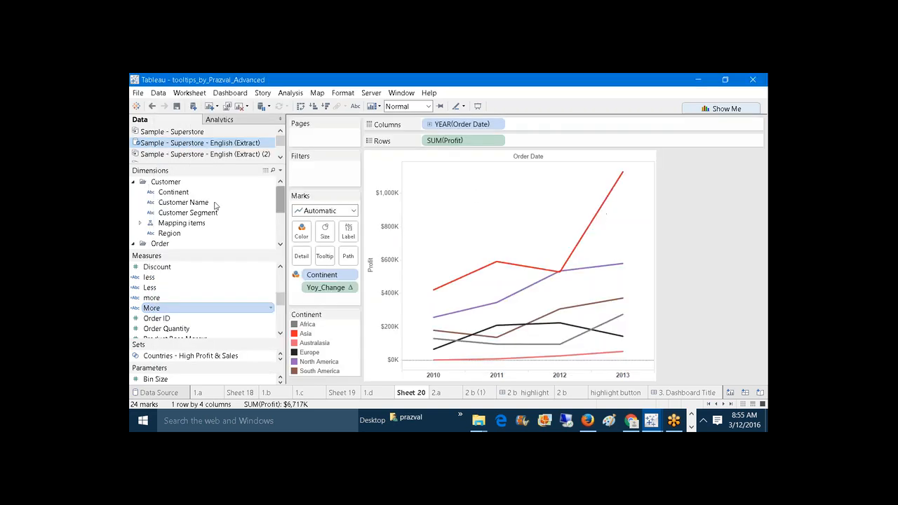
drag(148, 308, 324, 257)
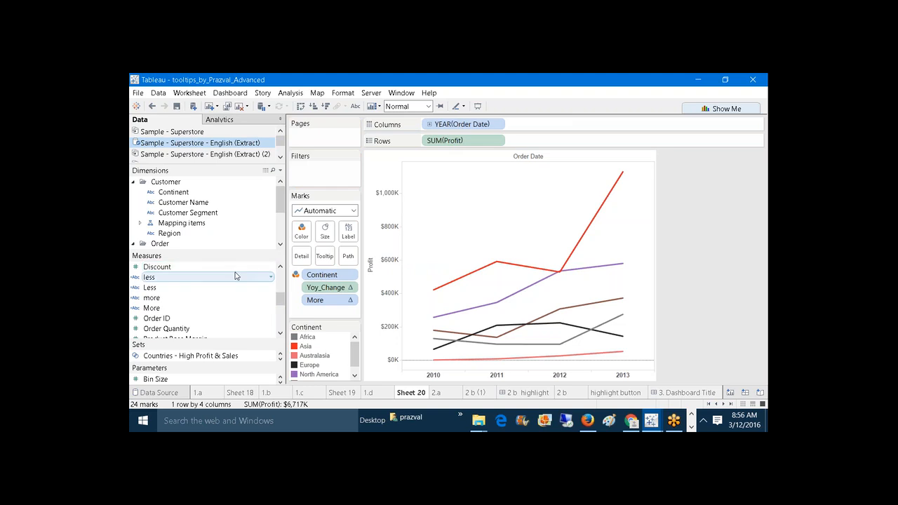
- Check the formula of the capitalised Less calculated field, and add Less and Continent to the chart's tooltip
click(150, 288)
right_click(150, 289)
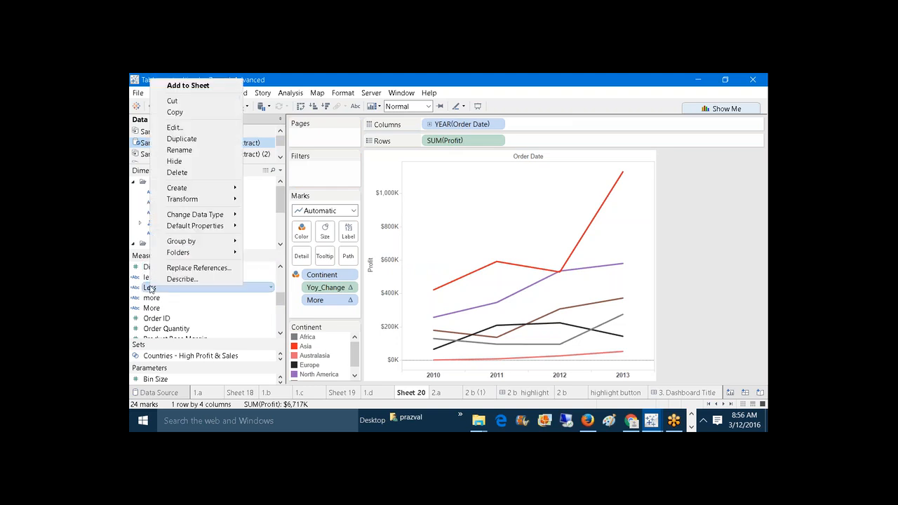
click(184, 129)
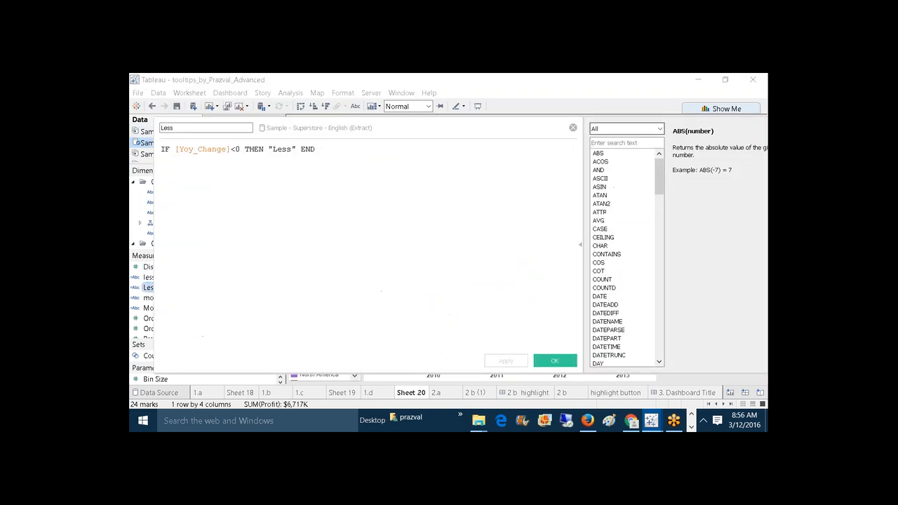
click(573, 127)
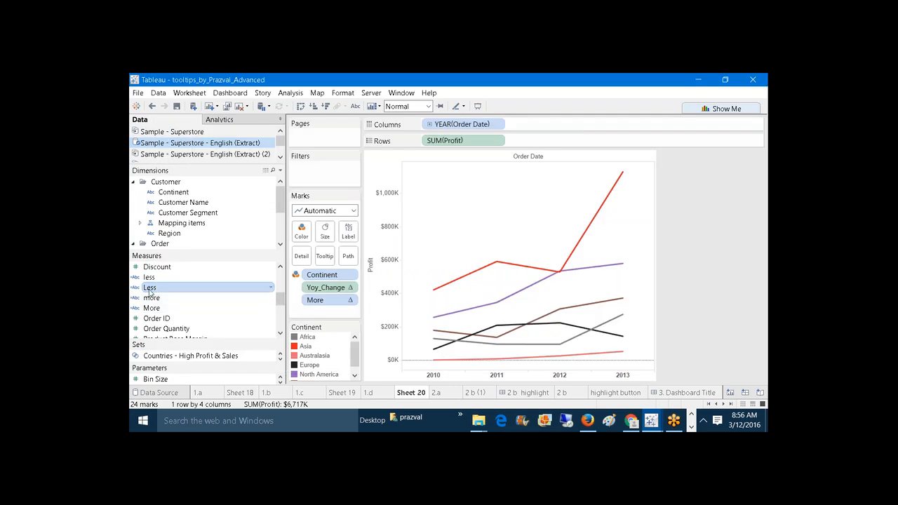
drag(151, 288, 324, 257)
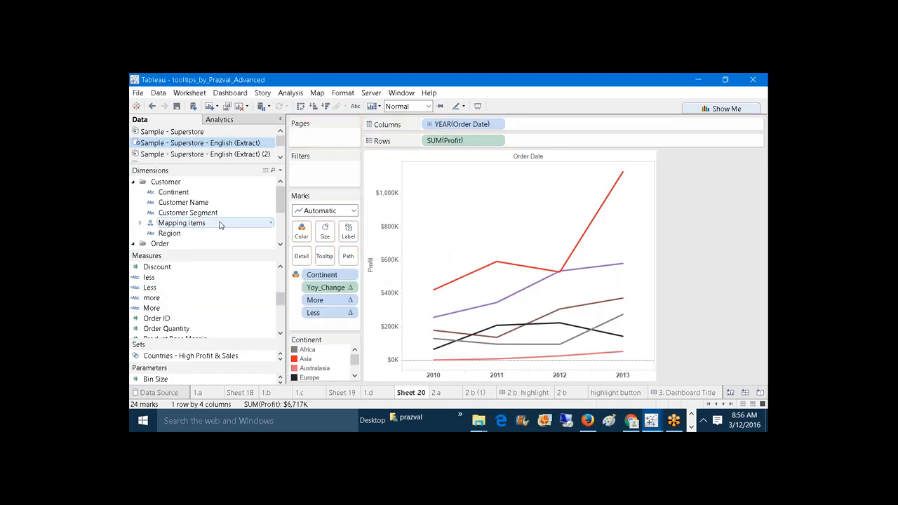
drag(168, 193, 325, 257)
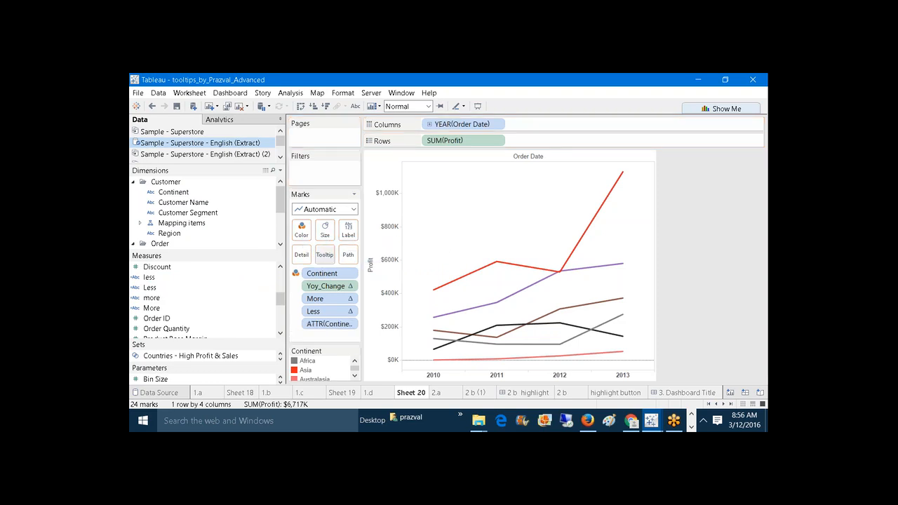
- Start the tooltip text with a new first line reading "In <Continent> Continent, there were", moving the Continent field value into it
click(331, 256)
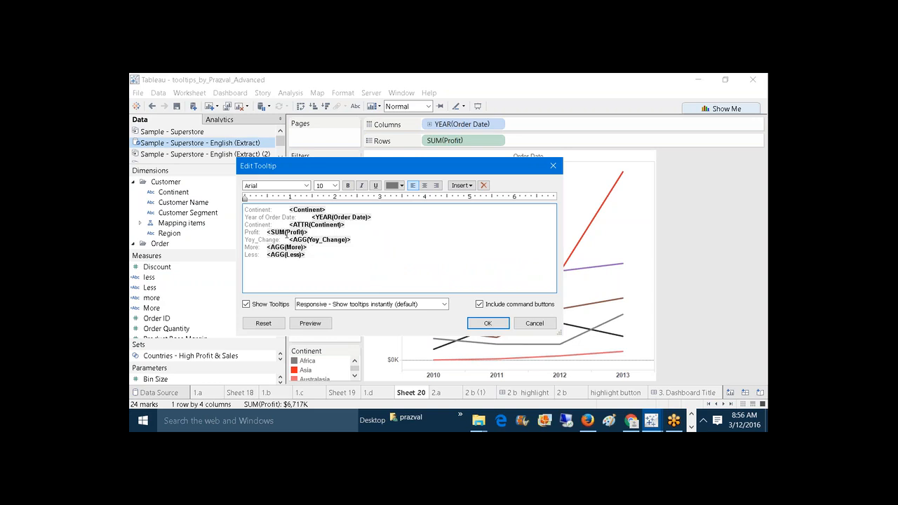
key(Return)
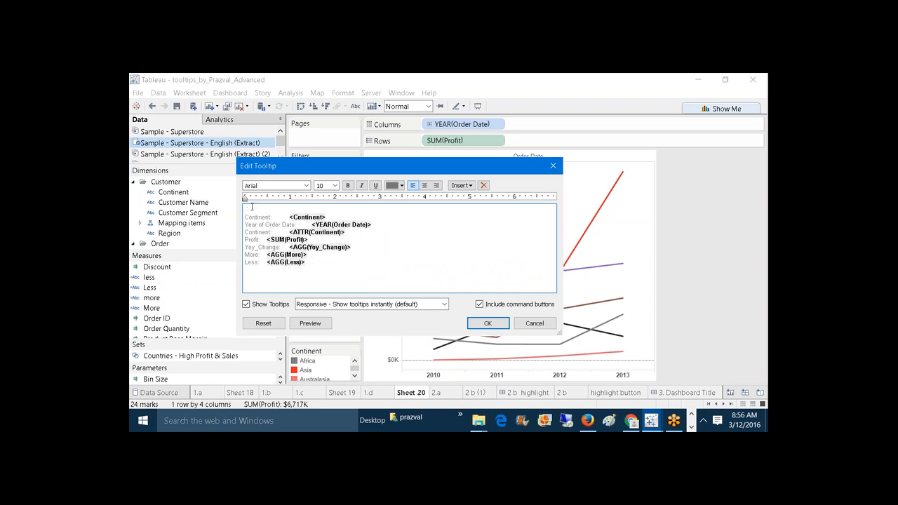
click(252, 207)
text(In)
drag(331, 217, 291, 215)
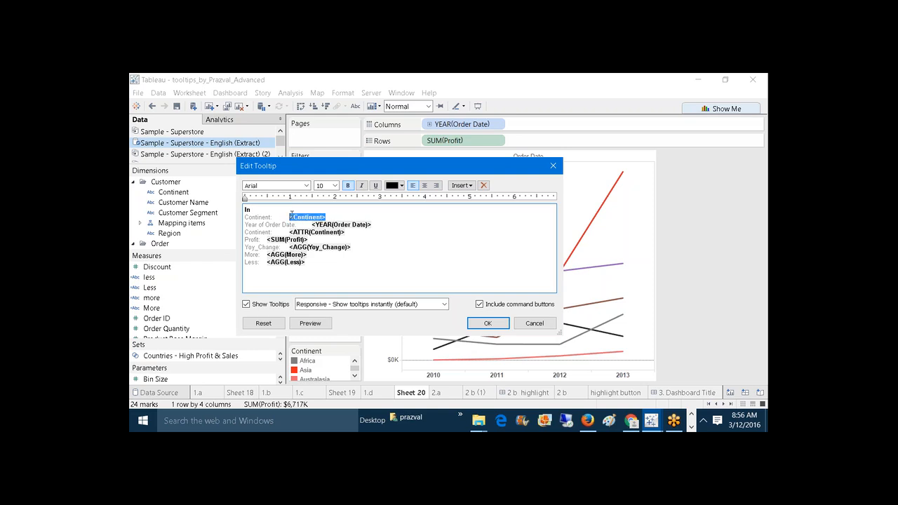
key(ctrl+x)
click(276, 209)
key(ctrl+v)
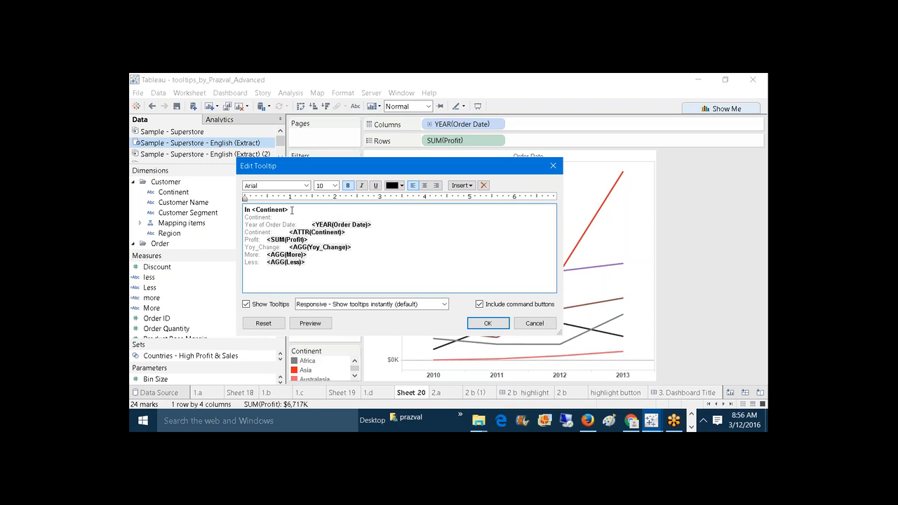
text(Continent, there were)
- Move the <AGG(Yoy_Change)>, <AGG(More)> and <AGG(Less)> fields, in that order, to the end of the tooltip's first line
drag(352, 248, 287, 248)
key(Delete)
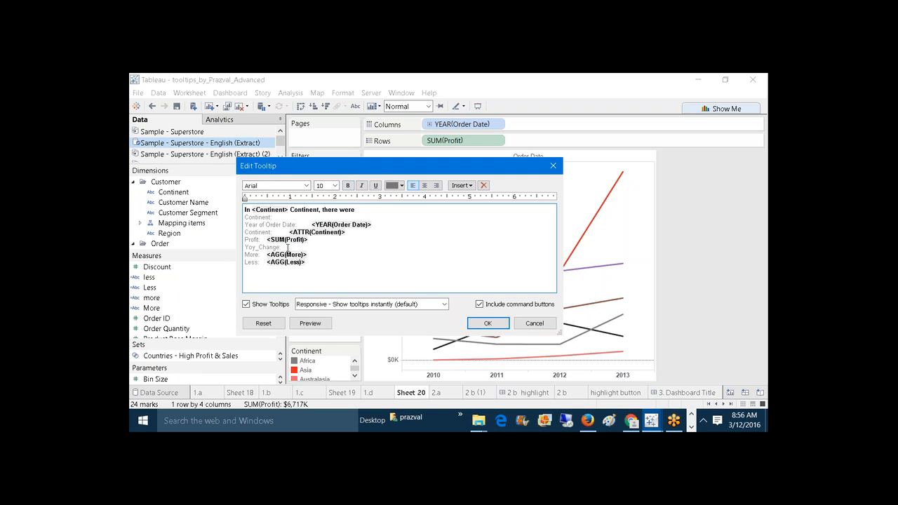
click(358, 210)
key(ctrl+v)
drag(312, 254, 268, 254)
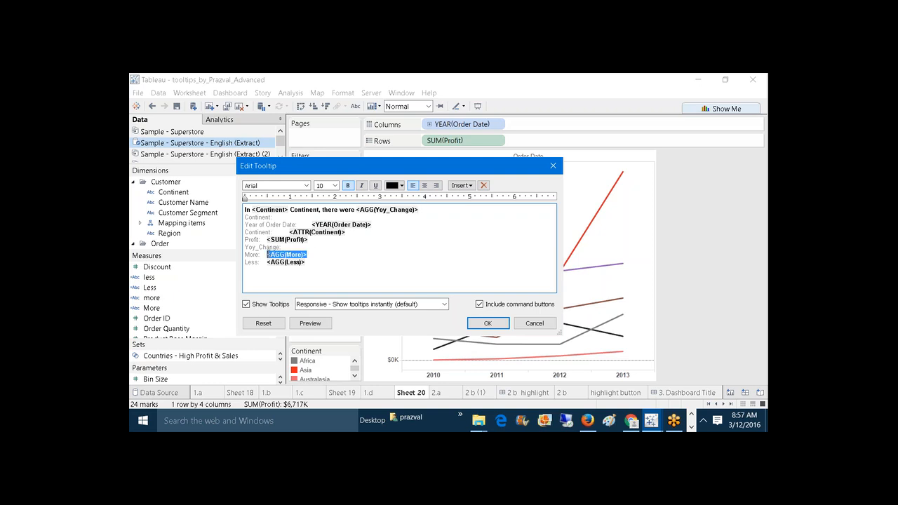
key(Delete)
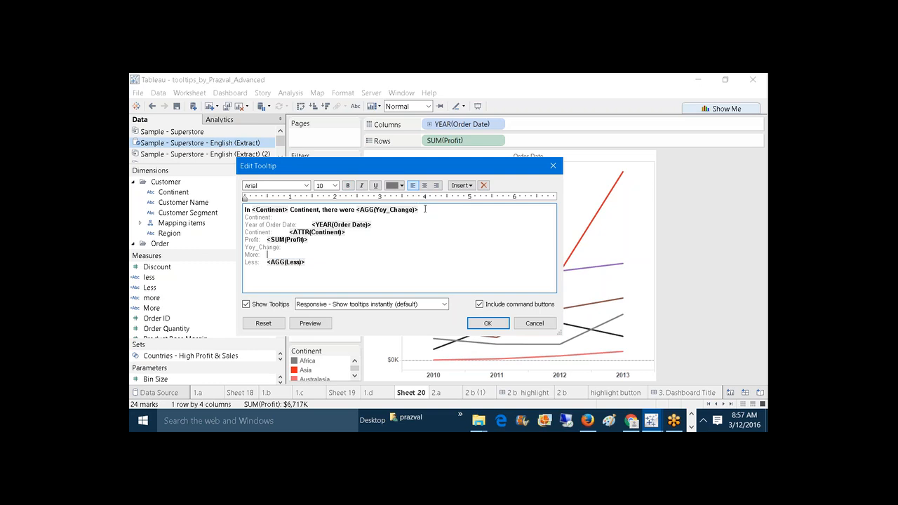
click(424, 209)
key(ctrl+v)
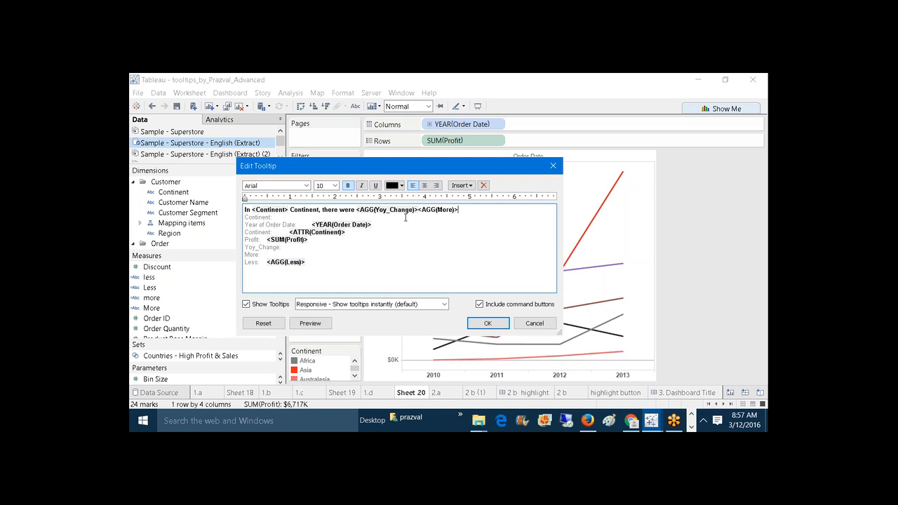
drag(312, 264, 268, 262)
key(ctrl+x)
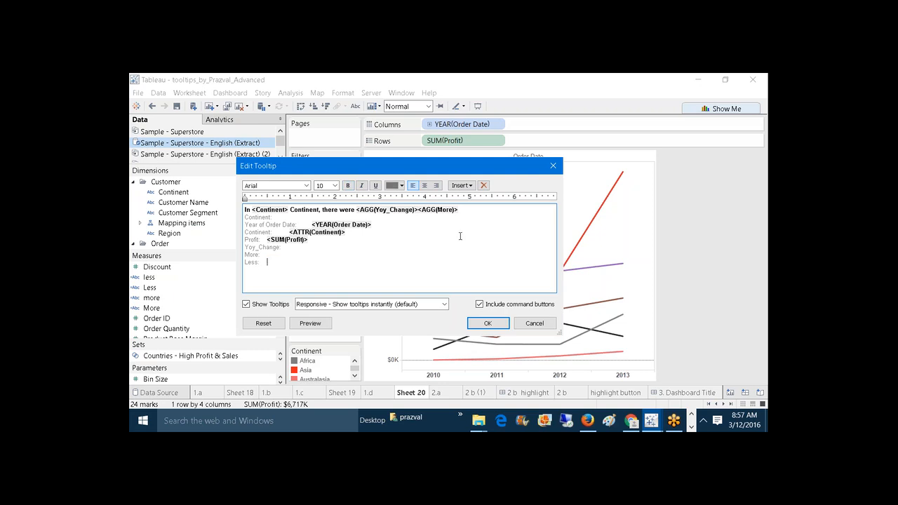
click(466, 211)
key(ctrl+v)
- Delete the tooltip lines below the order date year, from the ATTR(Continent) line through the empty Less label
click(279, 265)
key(shift+Up)
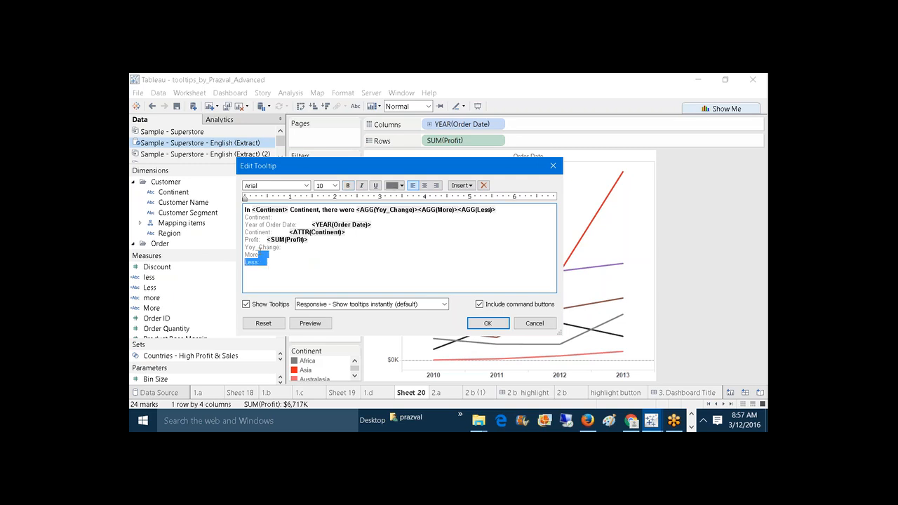
key(shift+Up)
key(shift+Up)
key(shift+Up)
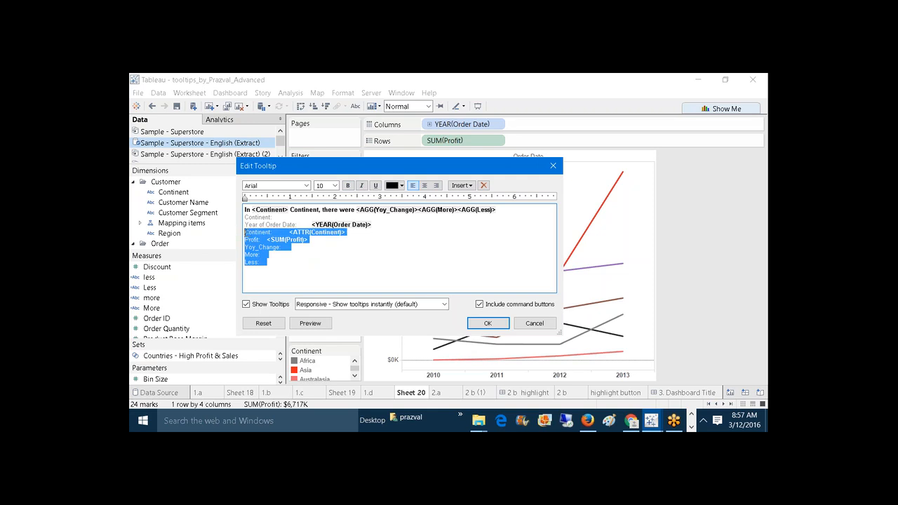
key(BackSpace)
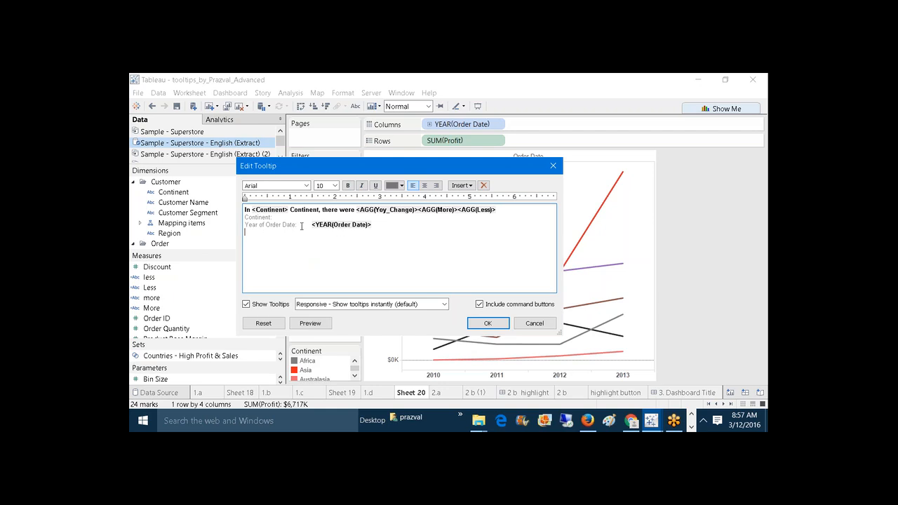
- Remove the leftover Continent and Year of Order Date labels so the second tooltip line reads "in <YEAR(Order Date)>"
drag(300, 225, 245, 226)
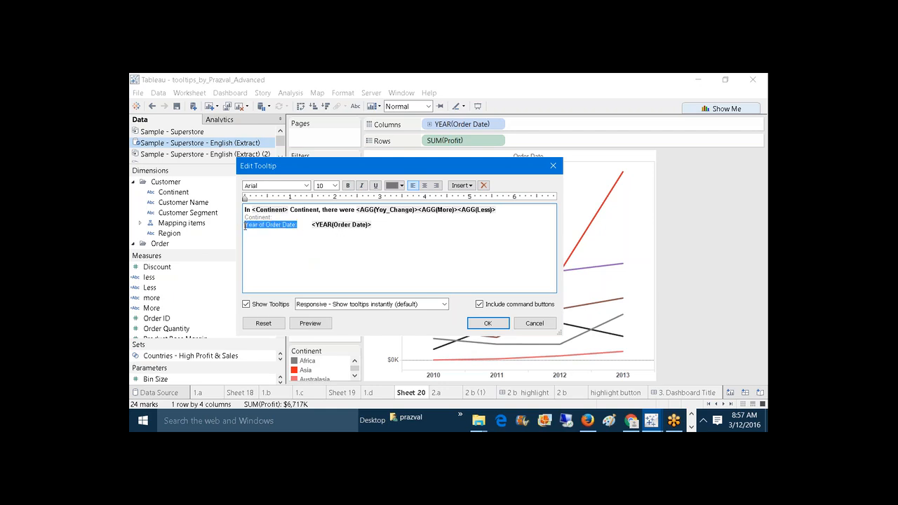
key(Delete)
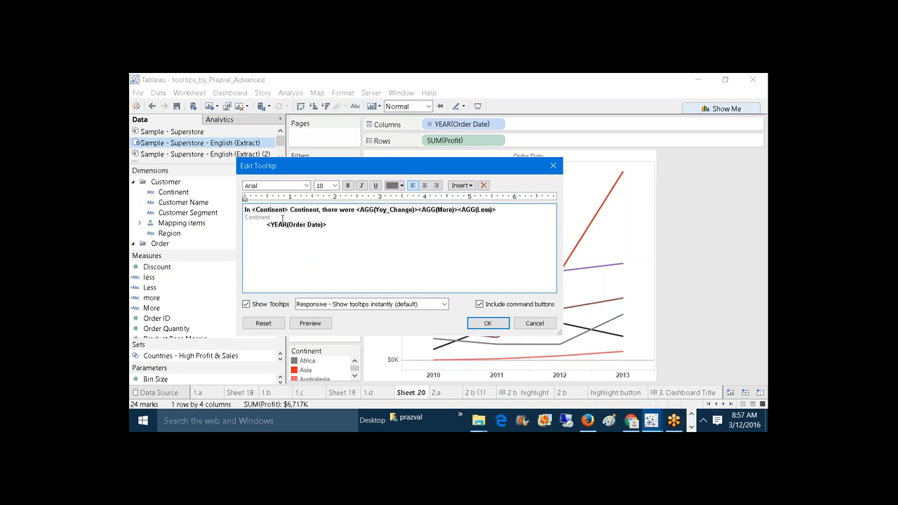
key(BackSpace)
key(BackSpace)
key(BackSpace)
key(BackSpace)
key(BackSpace)
key(BackSpace)
key(BackSpace)
key(BackSpace)
key(BackSpace)
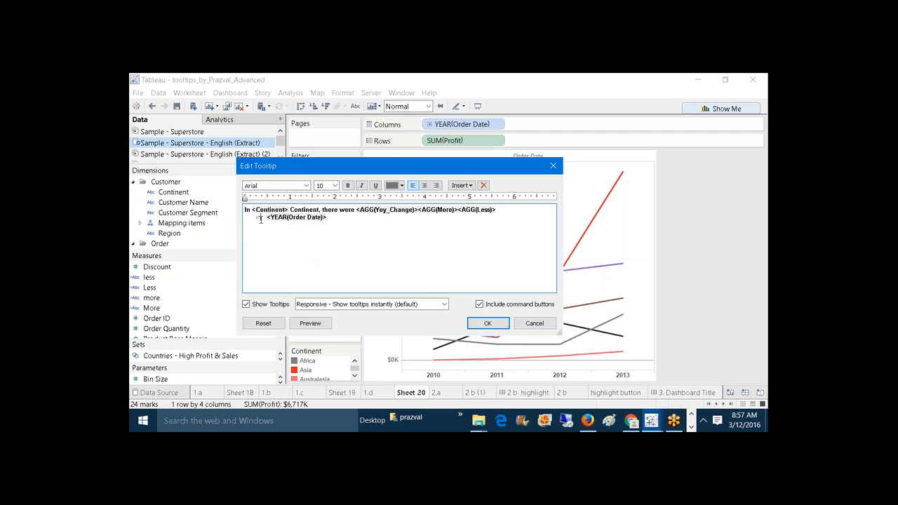
- Format the word "in" on the second tooltip line as bold black, save the tooltip and check it on the Asia line
drag(261, 219, 258, 217)
click(400, 187)
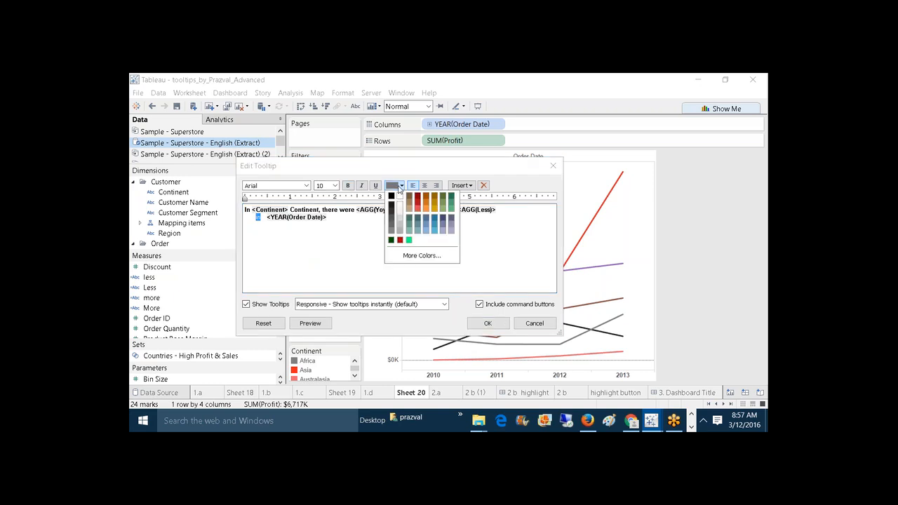
click(395, 194)
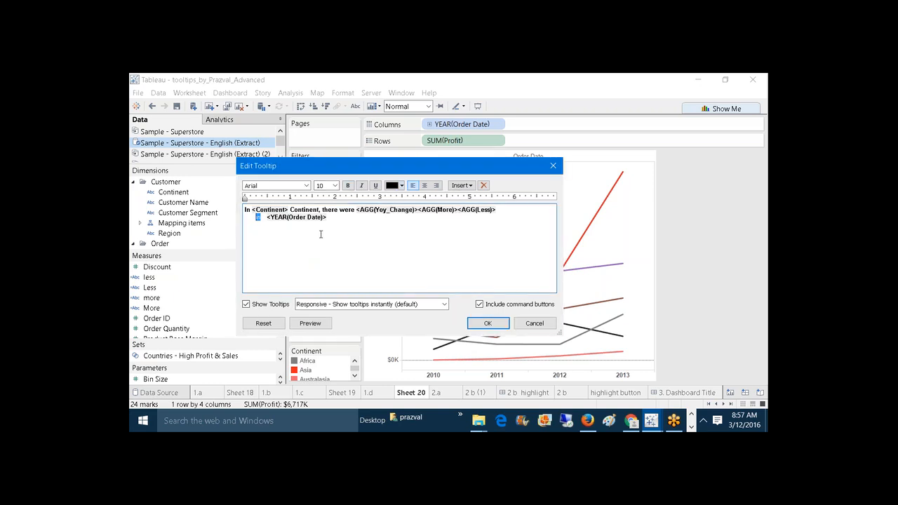
key(ctrl+b)
click(305, 325)
click(489, 322)
mouse_move(500, 262)
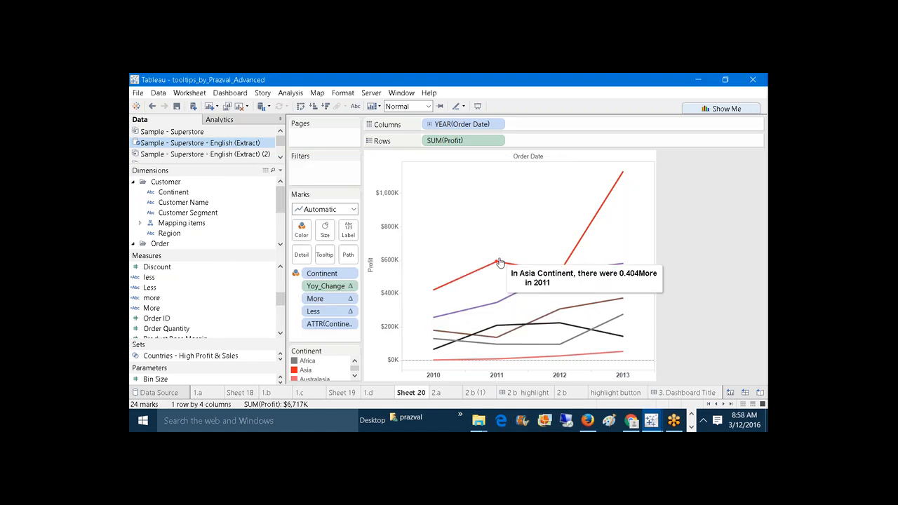
mouse_move(538, 270)
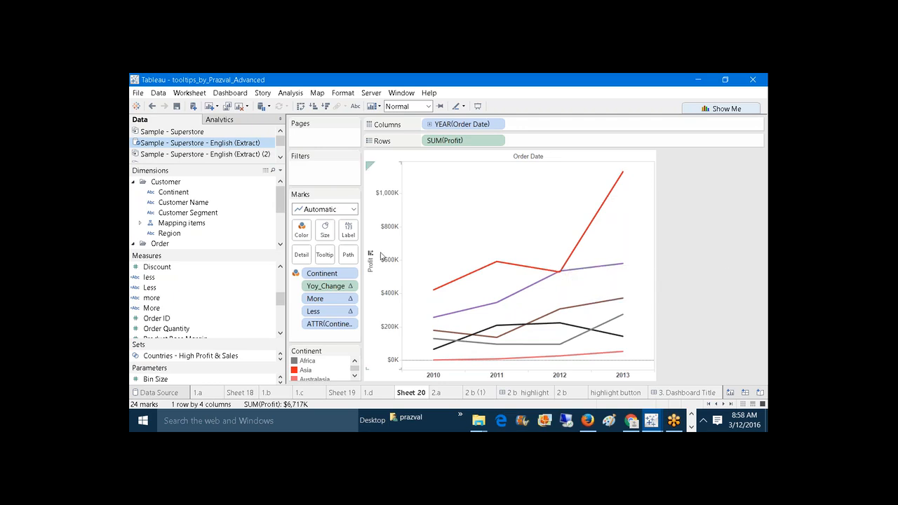
- Insert "Profits which was" before the <AGG(Yoy_Change)> field in the tooltip's first line and save the tooltip
click(324, 254)
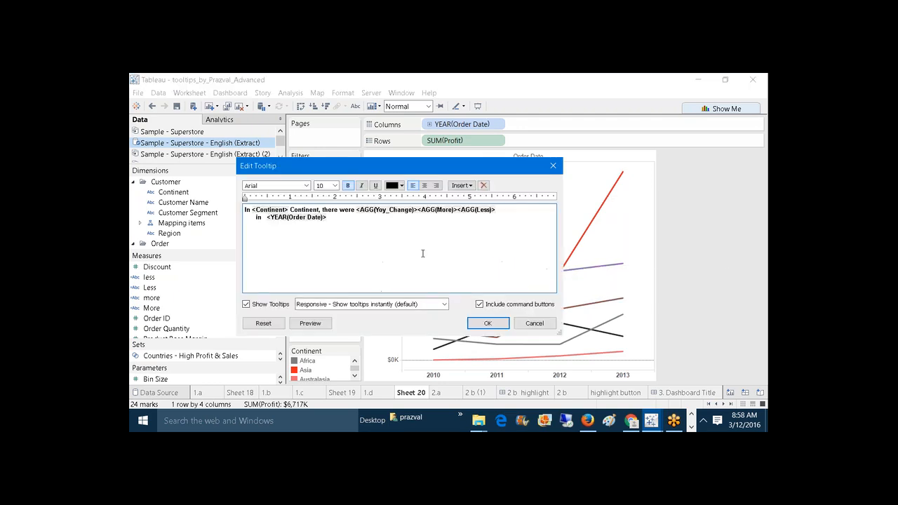
click(357, 211)
text(Profit)
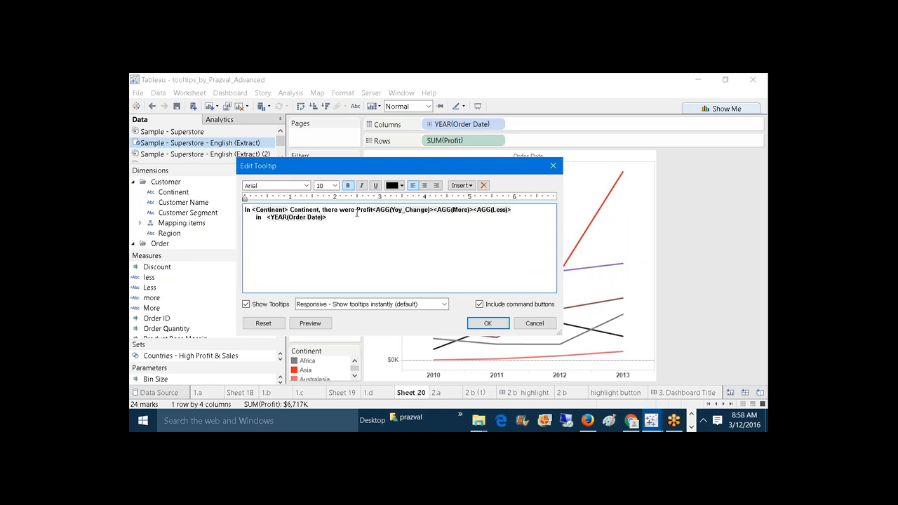
text(s whi)
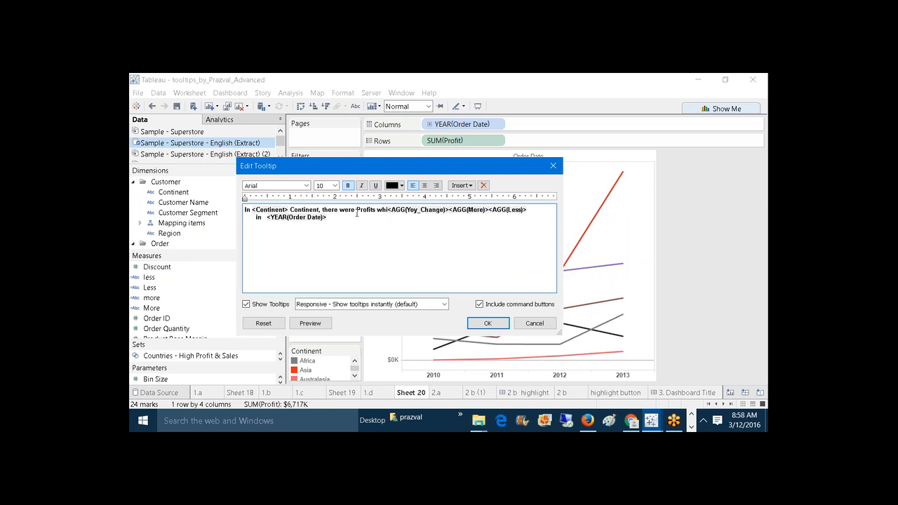
text(ch)
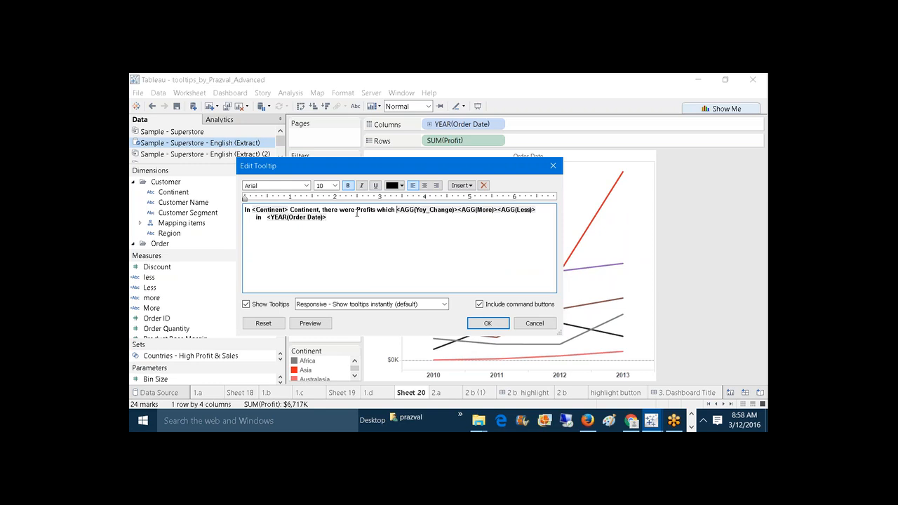
text( was)
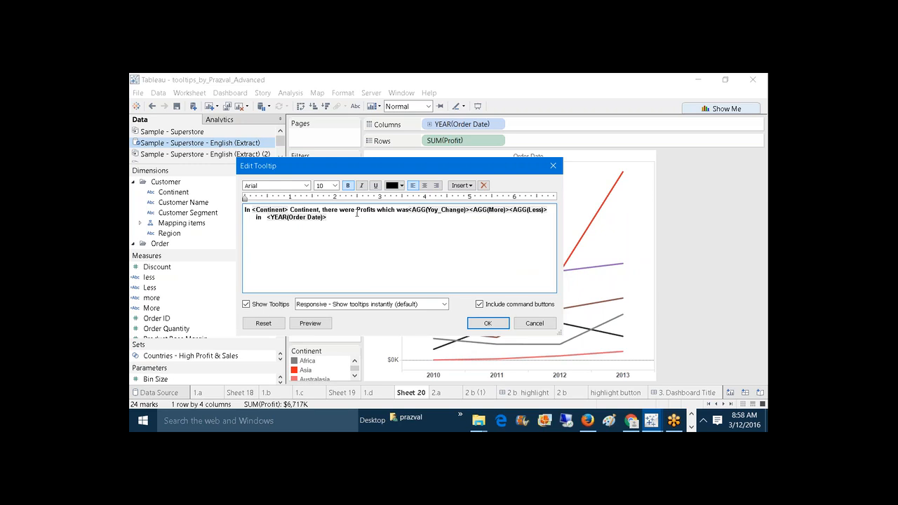
click(495, 326)
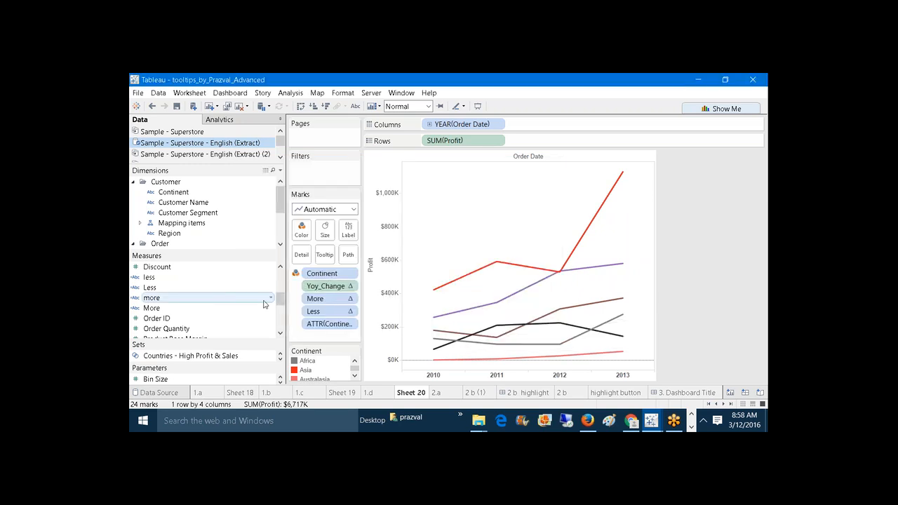
- Format the default numbers of the Yoy_Change field on the Marks card as Percentage
right_click(324, 289)
click(344, 181)
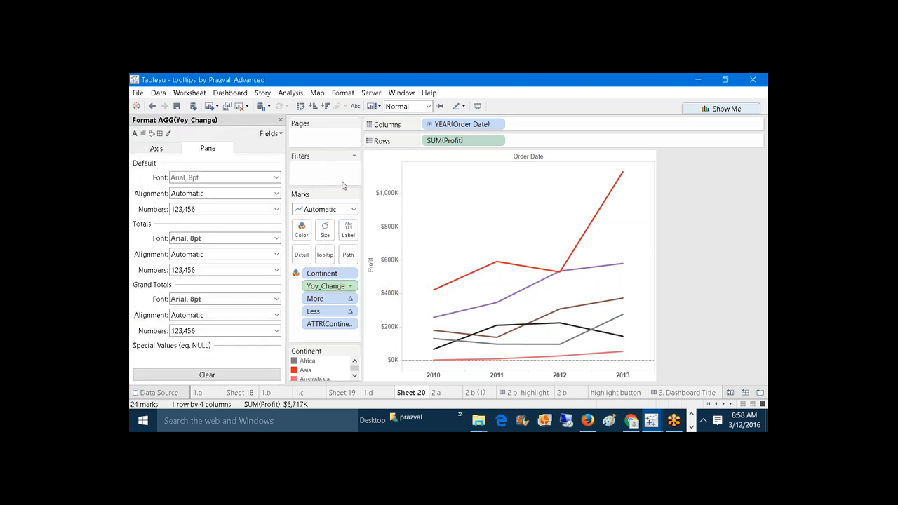
click(271, 211)
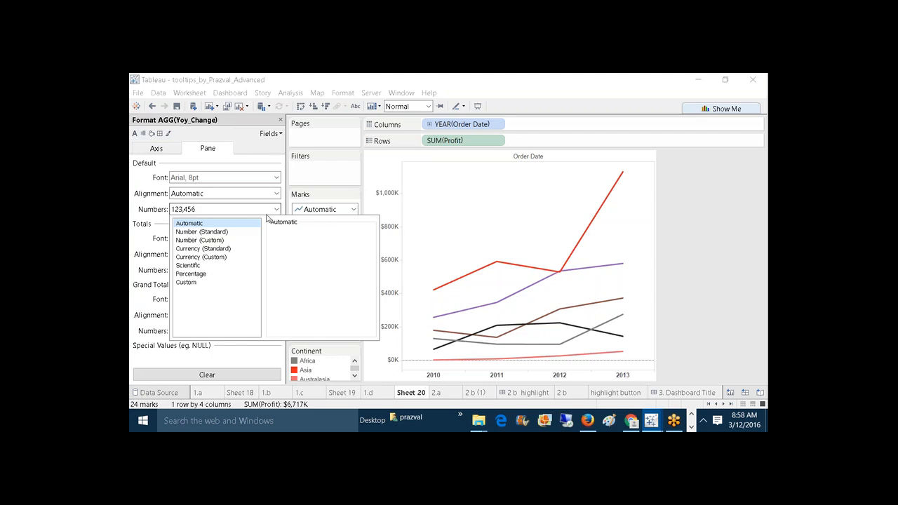
click(191, 273)
click(152, 234)
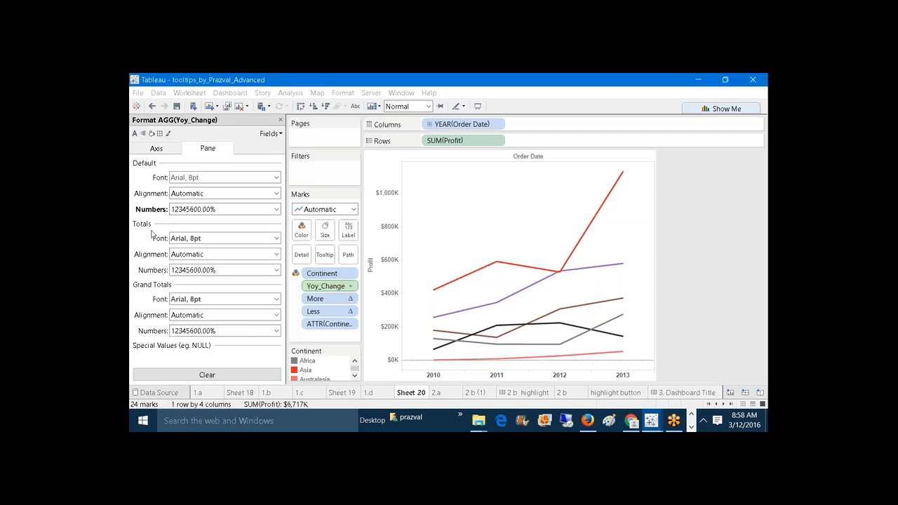
click(281, 120)
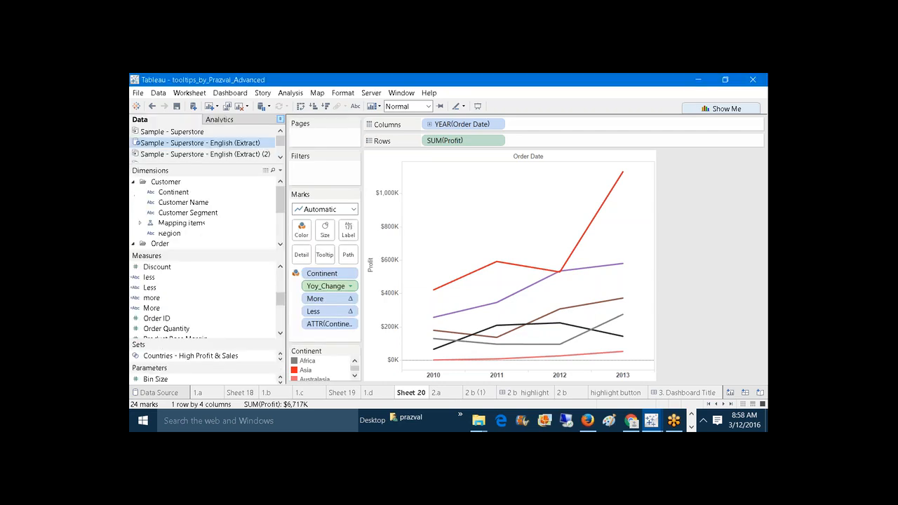
- Check the Asia line's tooltip for 2010 and 2011, look at sheet 1.d for comparison and return to Sheet 20
mouse_move(434, 287)
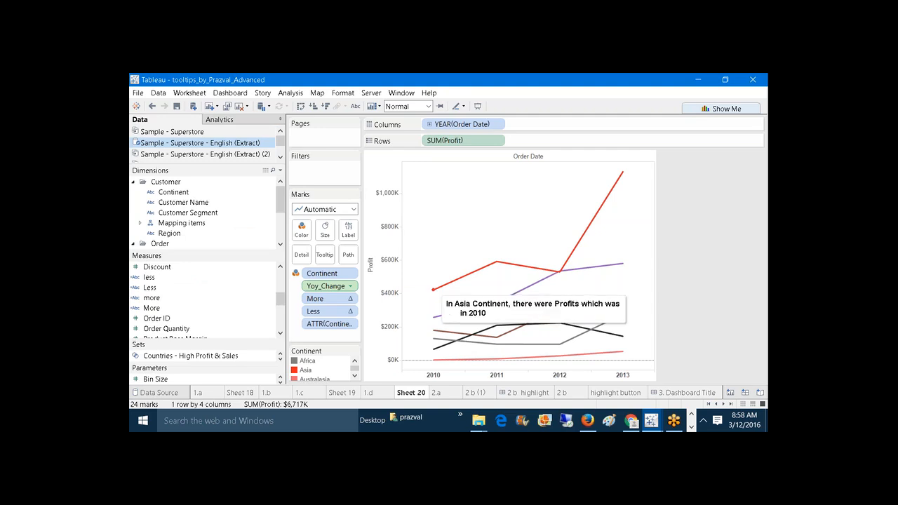
mouse_move(560, 260)
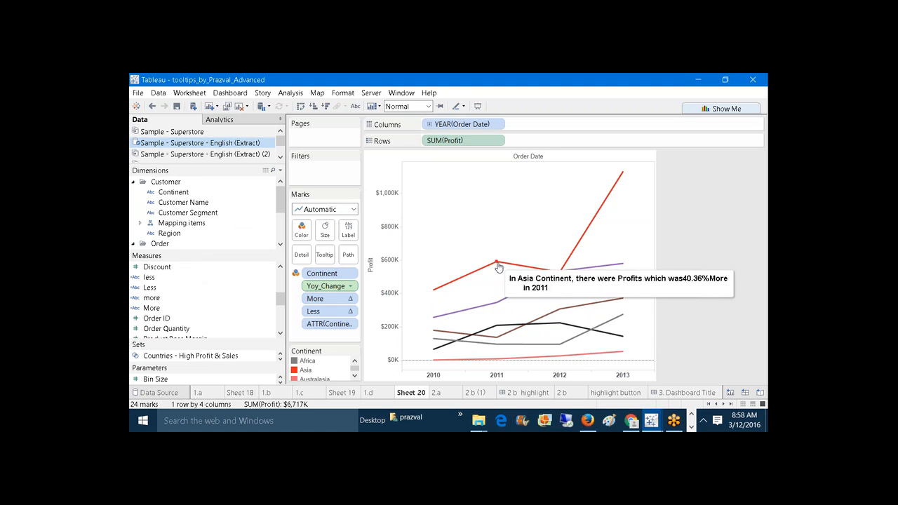
click(368, 392)
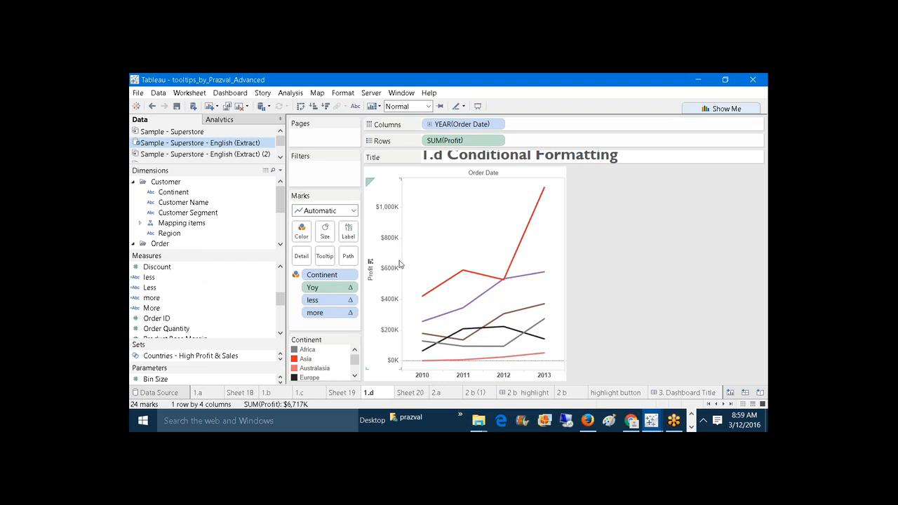
click(411, 393)
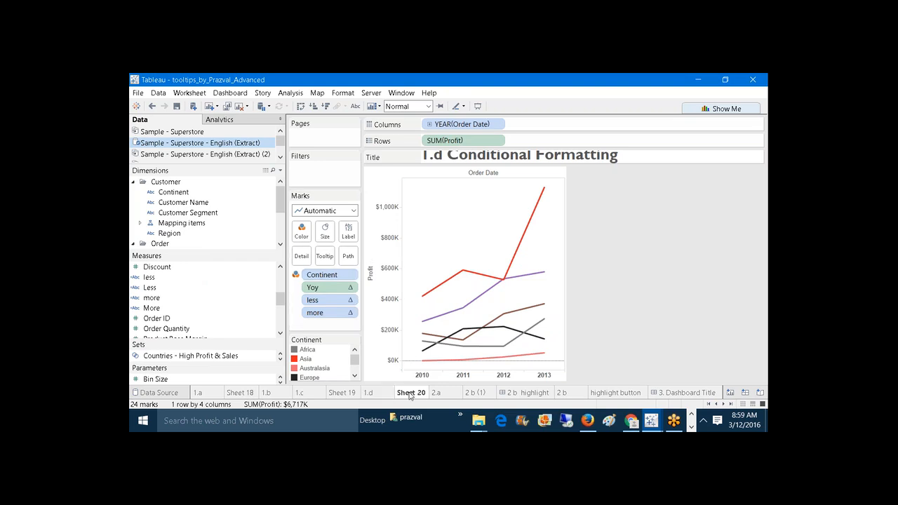
- Reopen the tooltip for editing and replace "which was" with "of" after "Profits" in the first line
click(325, 255)
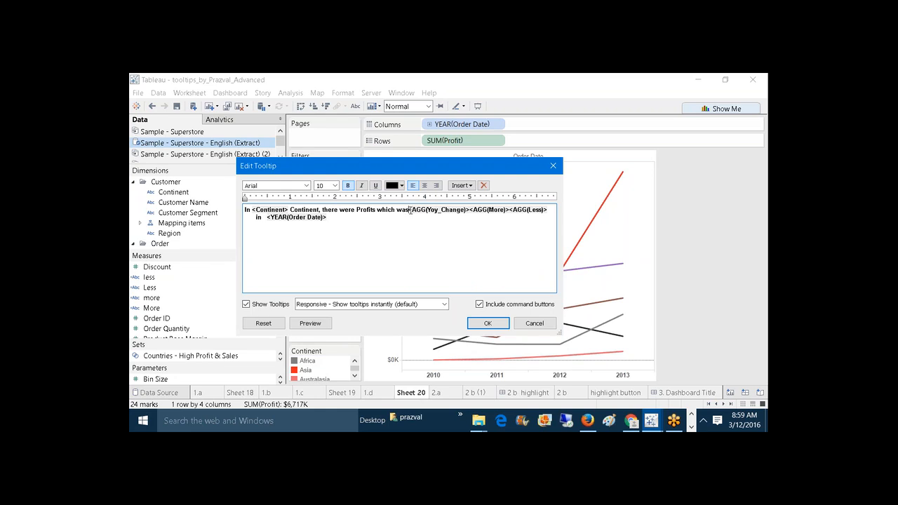
key(BackSpace)
key(BackSpace)
key(BackSpace)
key(BackSpace)
key(BackSpace)
key(BackSpace)
key(BackSpace)
key(BackSpace)
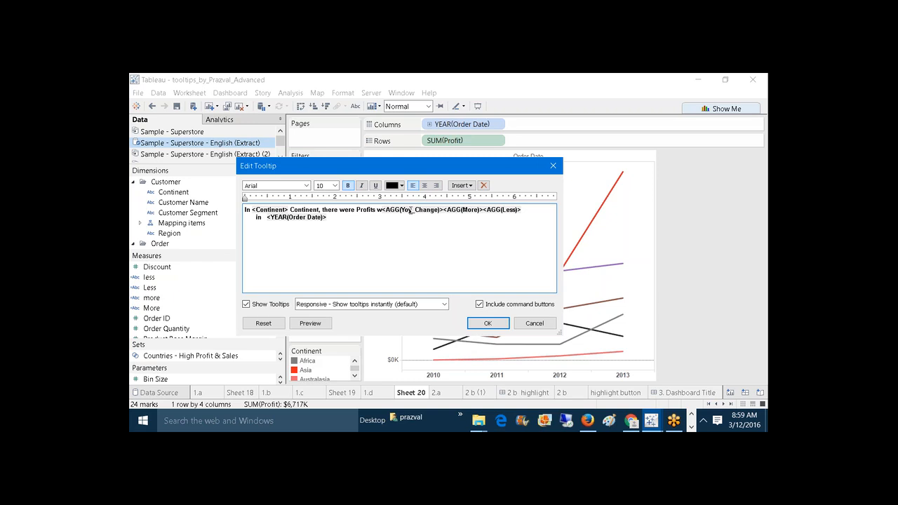
key(BackSpace)
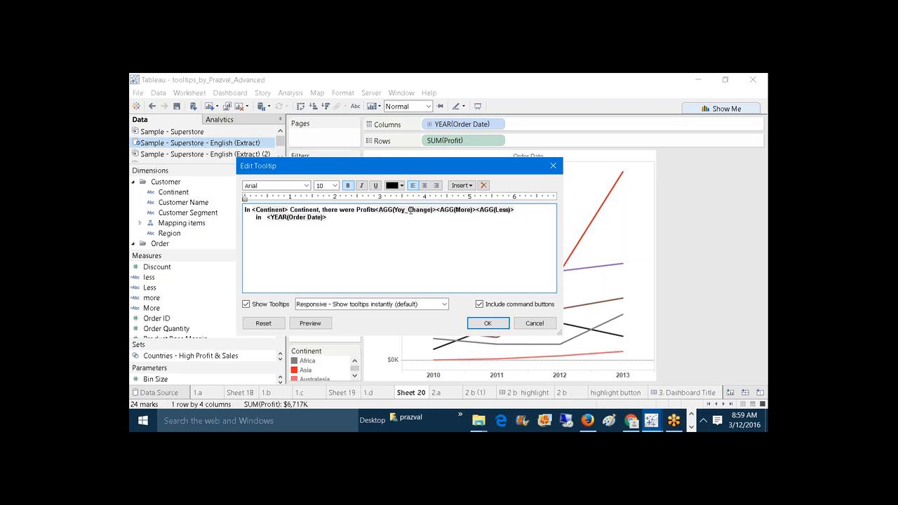
text(of)
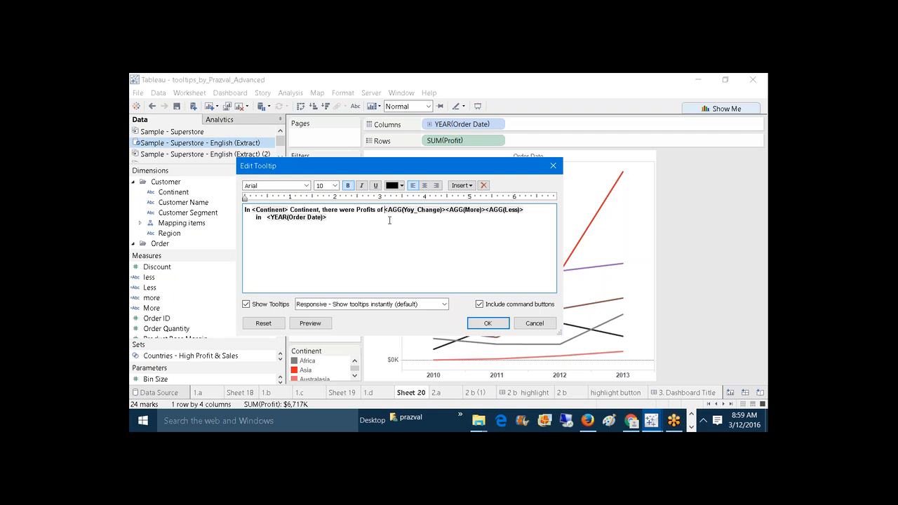
- Format the <Continent> field in the tooltip with a dark orange colour and font size 16
drag(287, 210, 251, 209)
click(402, 185)
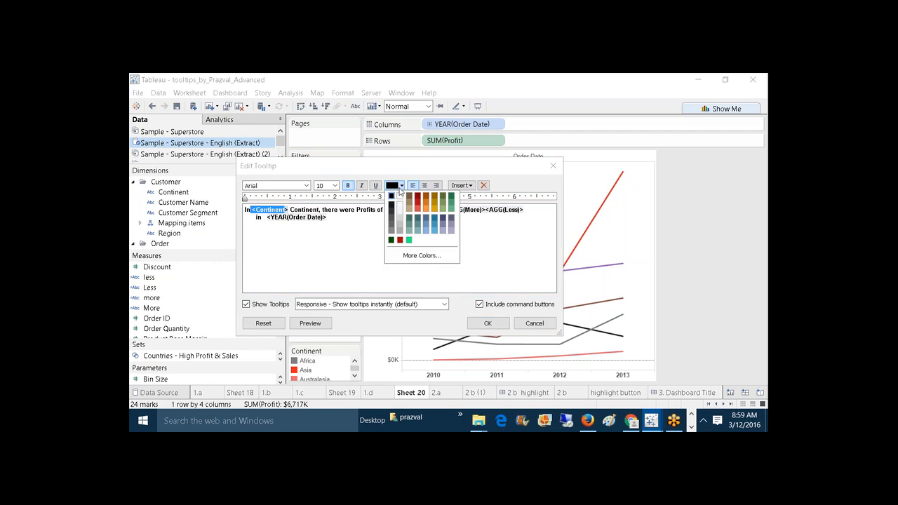
click(427, 198)
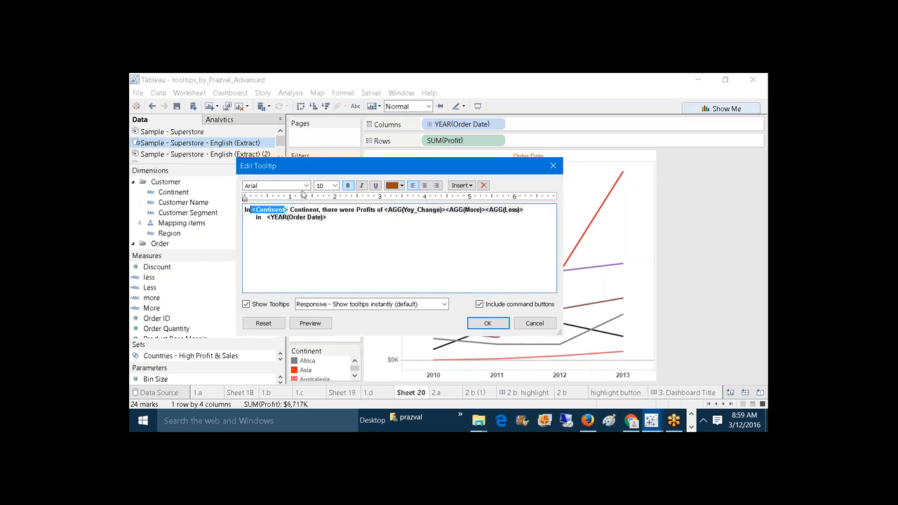
click(334, 186)
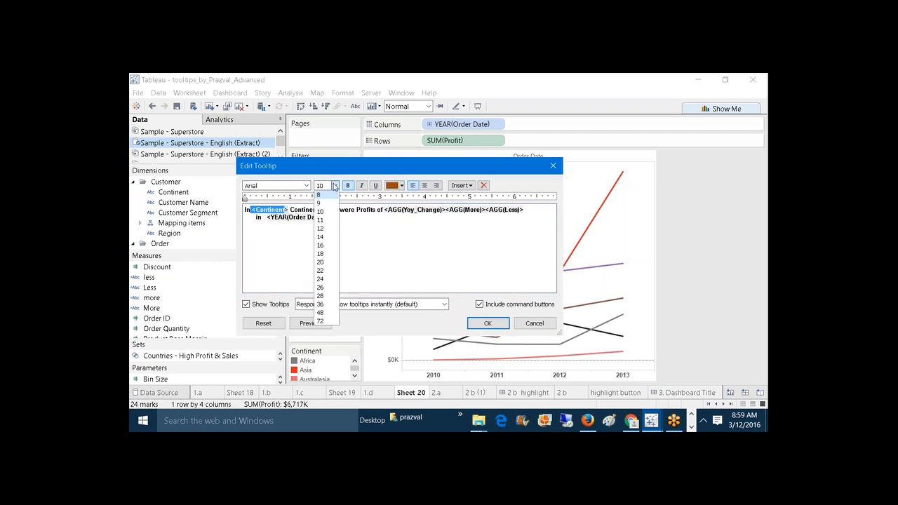
click(323, 245)
click(356, 261)
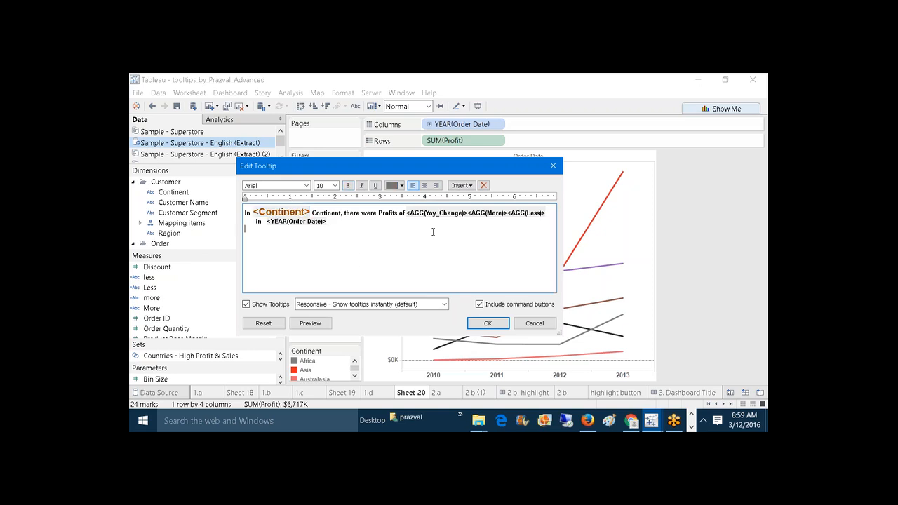
- Format the <AGG(Yoy_Change)> field in the tooltip with a dark gold colour and font size 18
drag(466, 213, 406, 212)
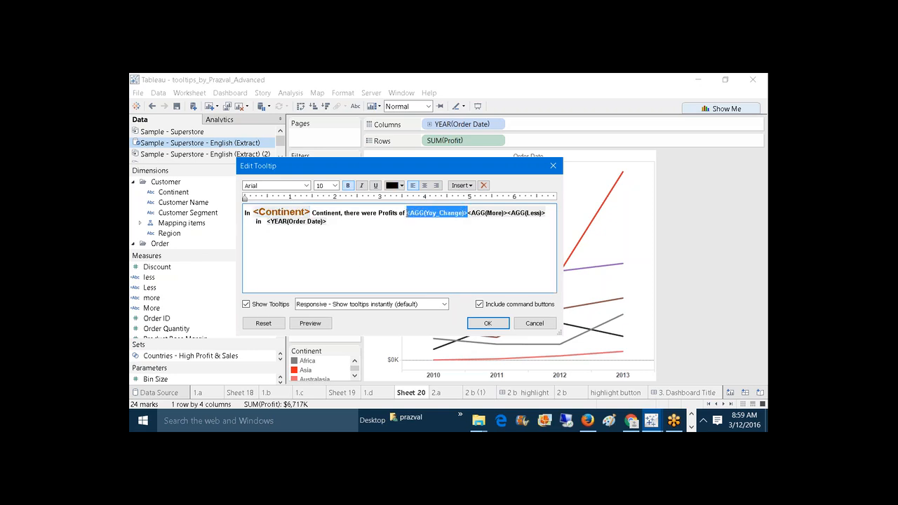
click(399, 186)
click(434, 197)
click(335, 186)
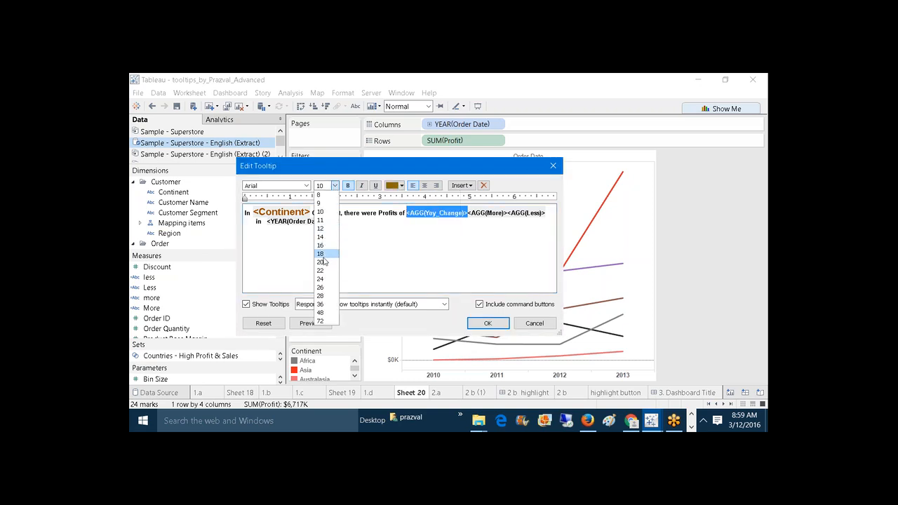
click(321, 254)
click(350, 269)
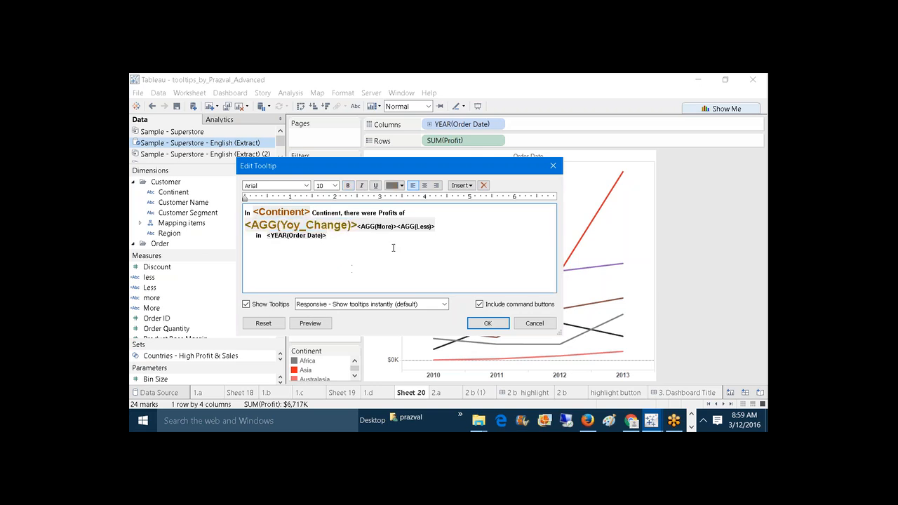
- Set the font size of the <AGG(More)> and <AGG(Less)> fields in the tooltip to 20
drag(434, 226, 357, 225)
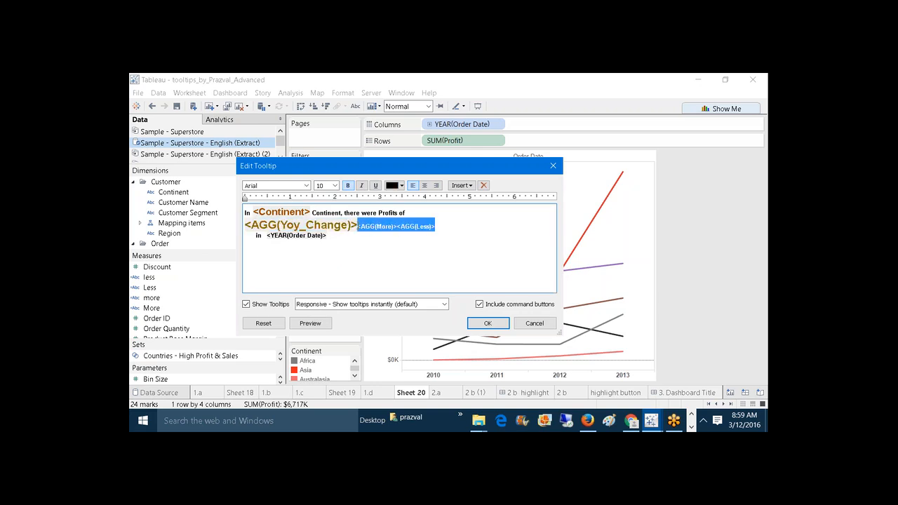
click(334, 185)
click(320, 262)
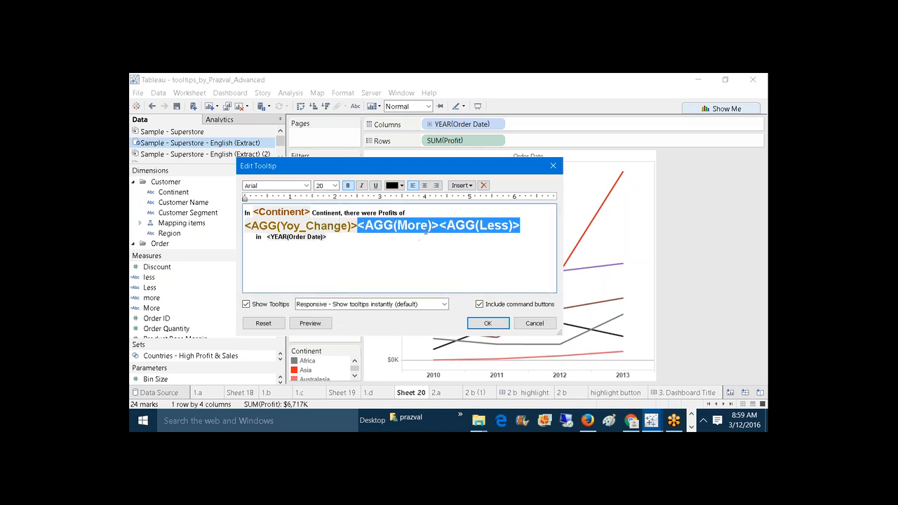
click(429, 225)
- Colour the <AGG(More)> field dark green and the <AGG(Less)> field dark red in the tooltip
drag(439, 225, 357, 225)
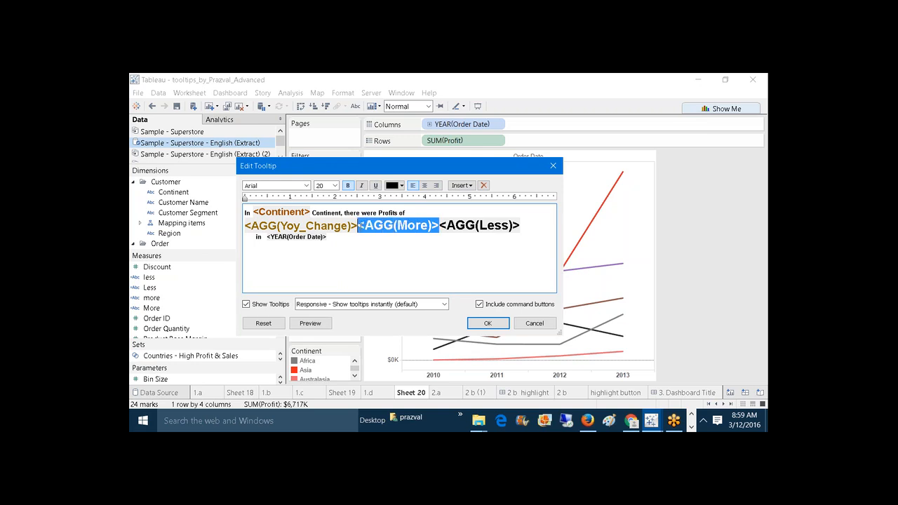
click(403, 188)
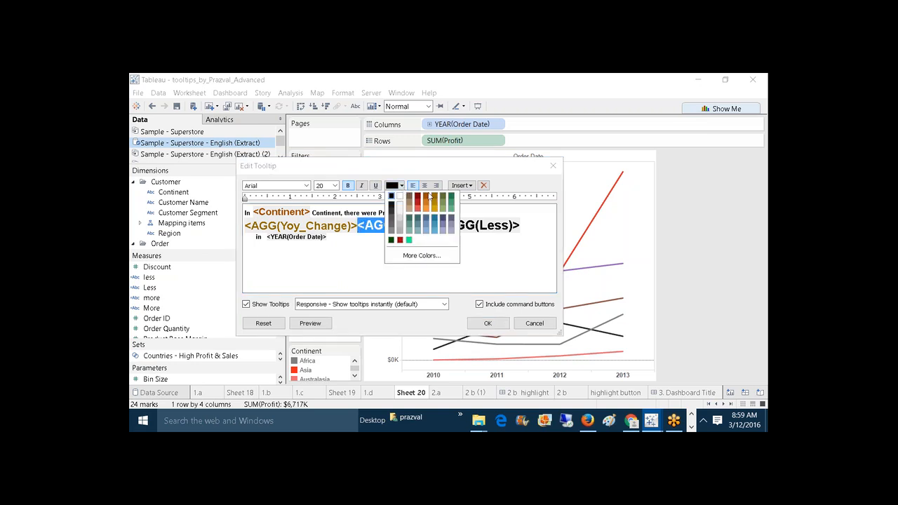
click(449, 199)
click(445, 251)
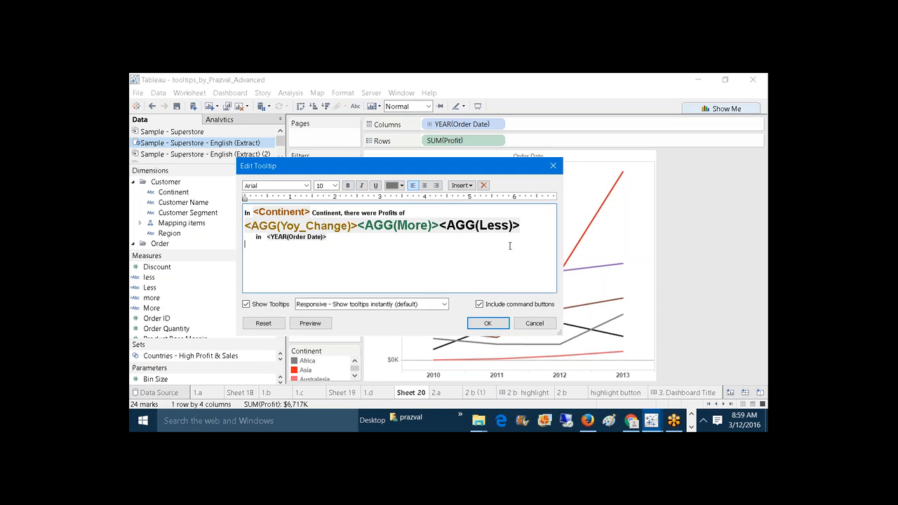
drag(520, 225, 437, 224)
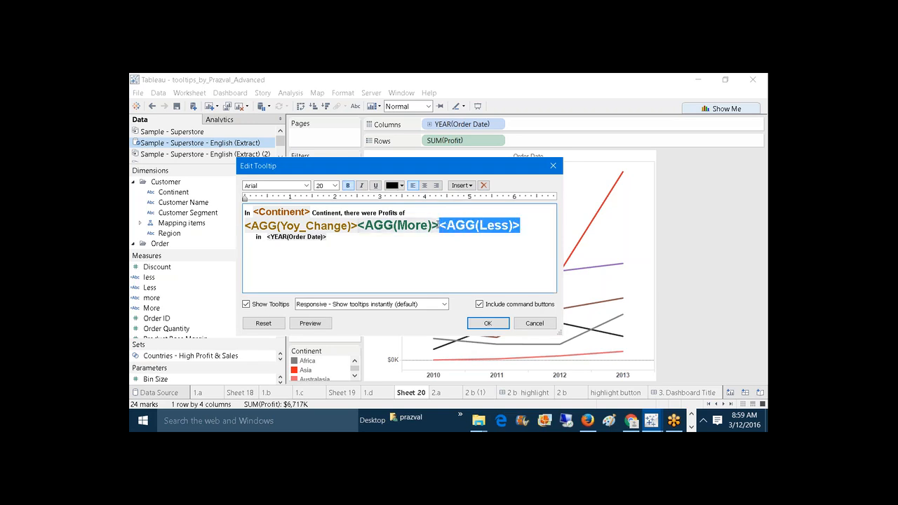
click(402, 185)
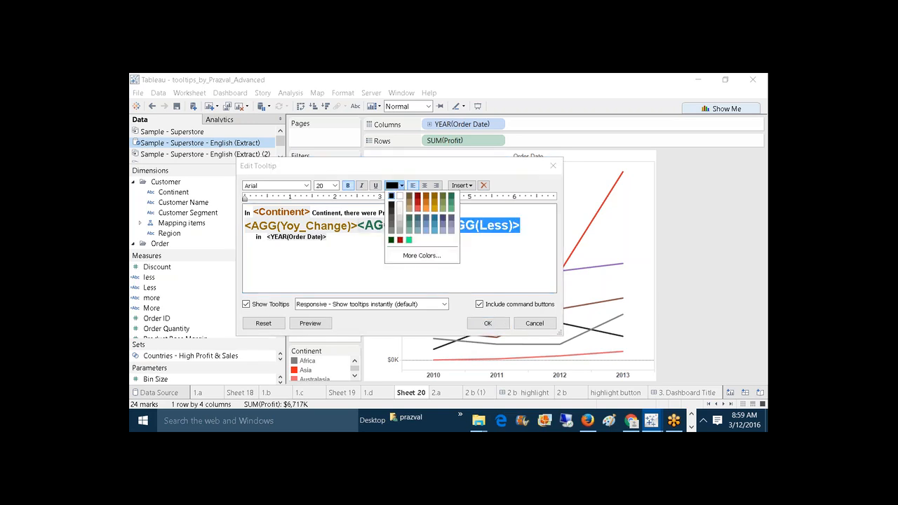
click(418, 199)
click(402, 280)
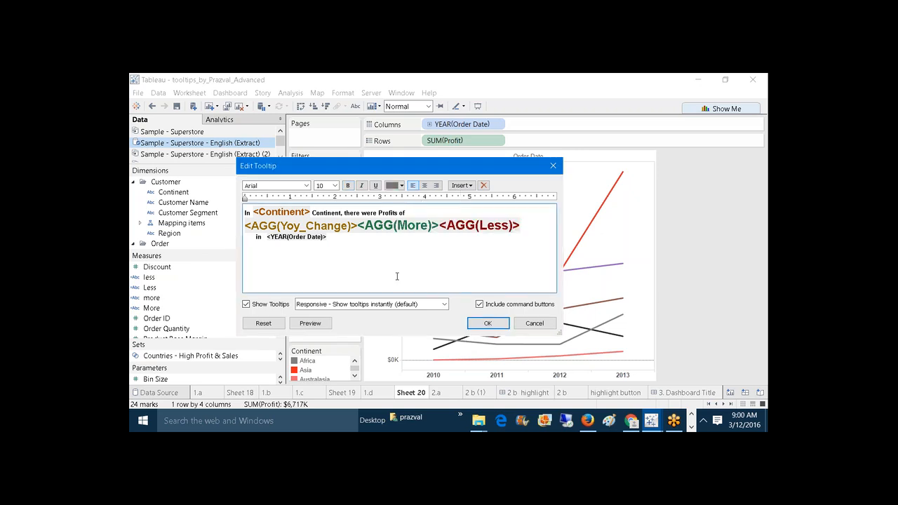
- Format the <YEAR(Order Date)> field in the tooltip with a brown colour and font size 20, and apply the tooltip changes
drag(328, 242, 266, 237)
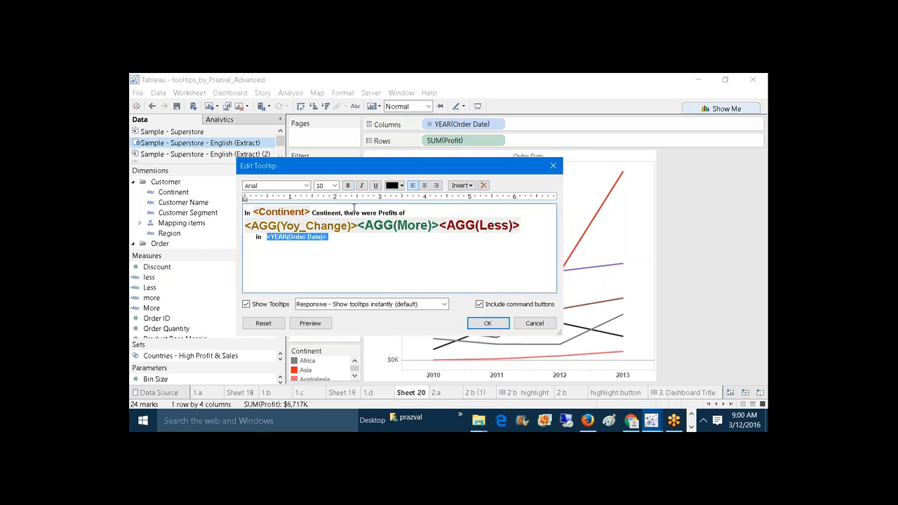
click(402, 185)
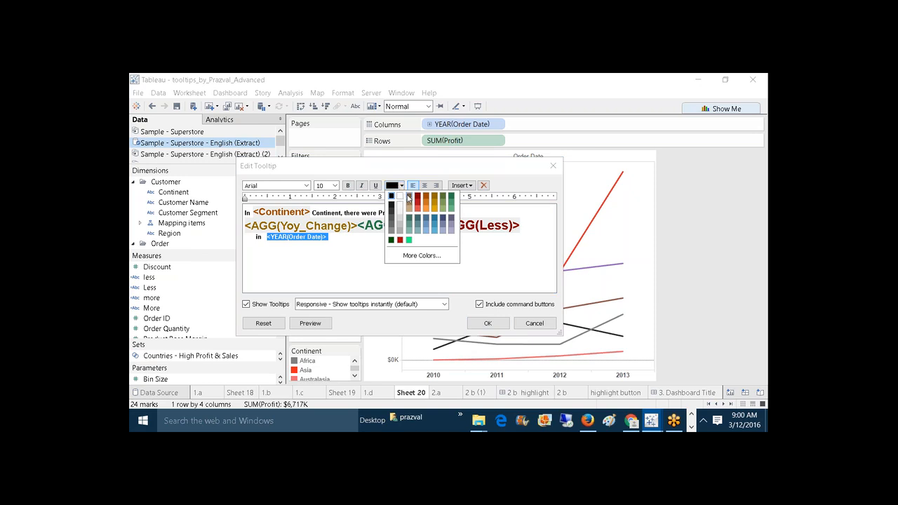
click(407, 199)
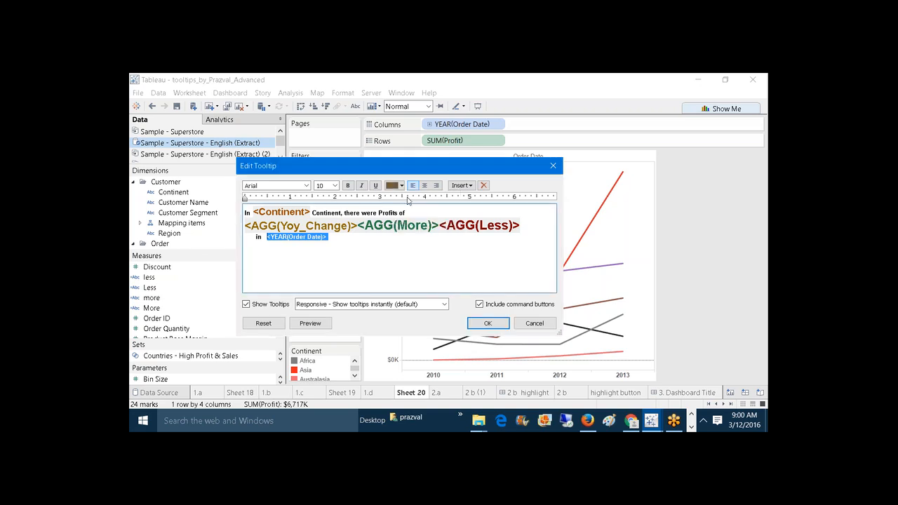
click(334, 185)
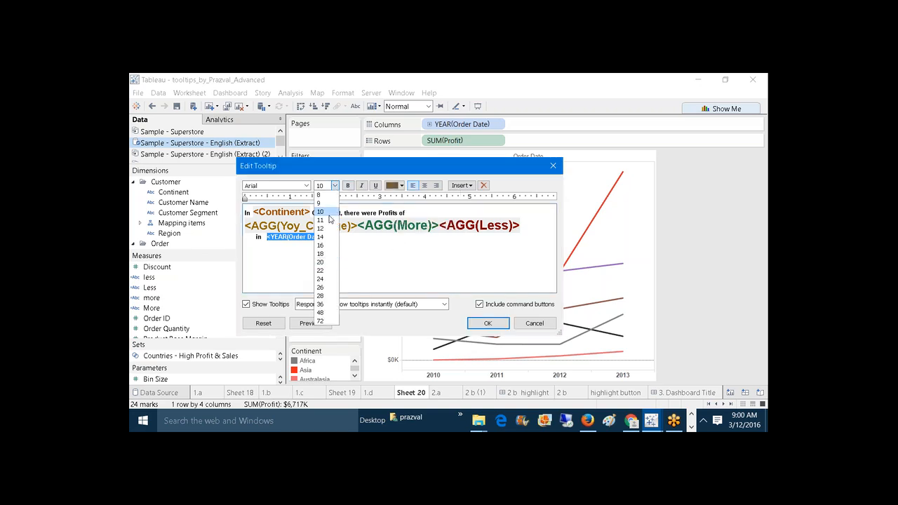
click(322, 264)
click(368, 265)
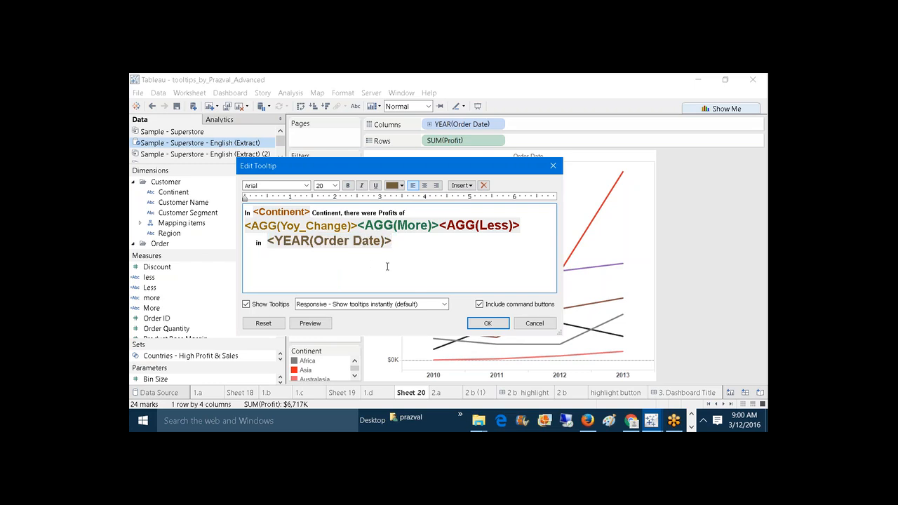
click(484, 324)
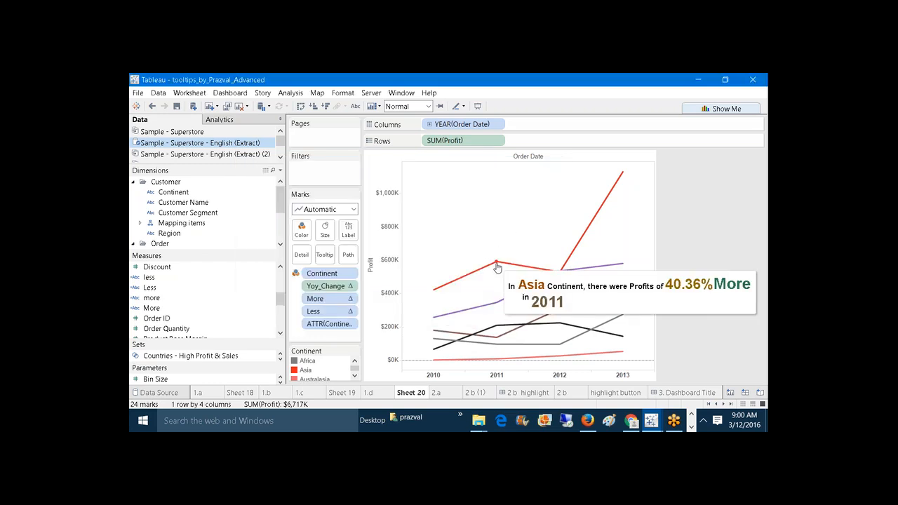
- Set the font size of the <YEAR(Order Date)> field in the tooltip to 14 and apply it
click(324, 255)
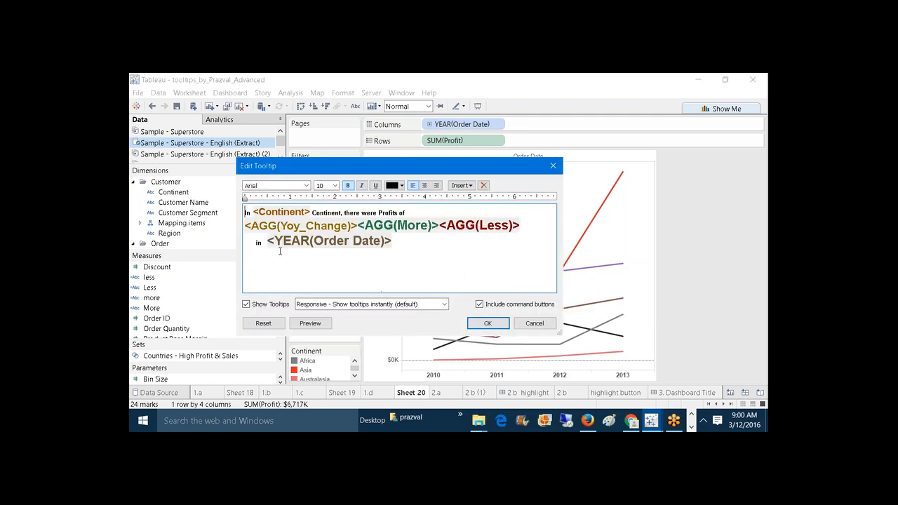
double_click(258, 242)
drag(395, 245, 266, 242)
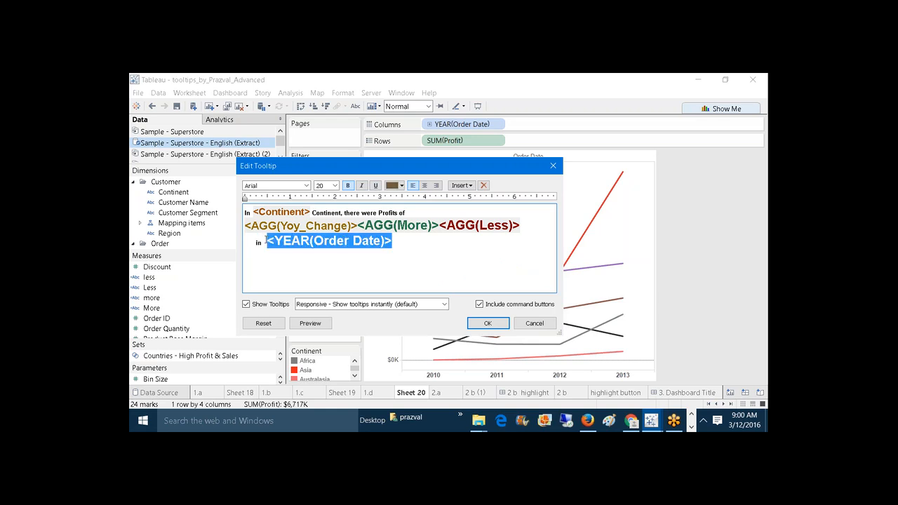
click(334, 185)
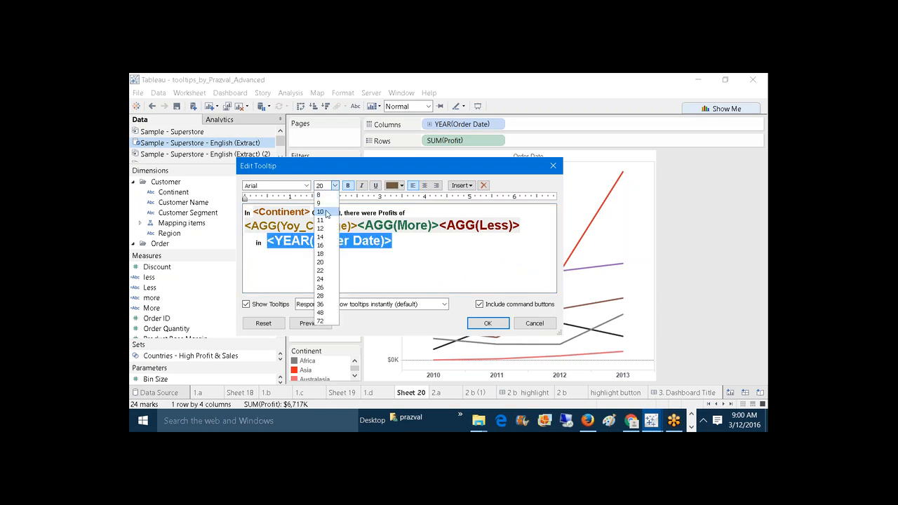
click(322, 238)
click(418, 276)
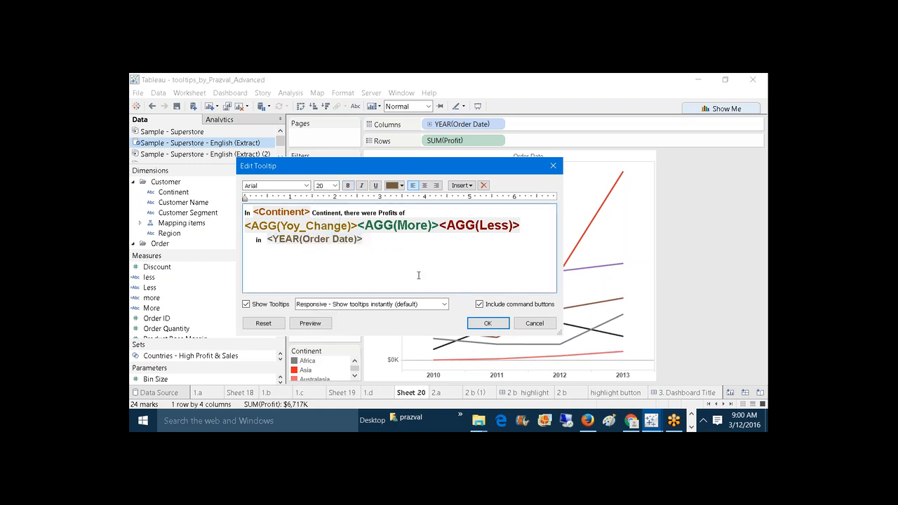
click(485, 322)
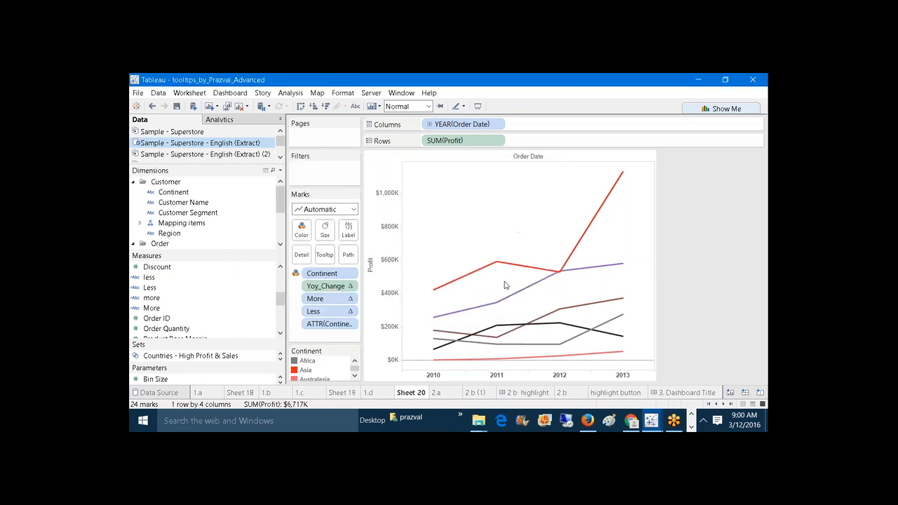
- Examine the tooltips on the Asia and South America lines for different years
mouse_move(499, 265)
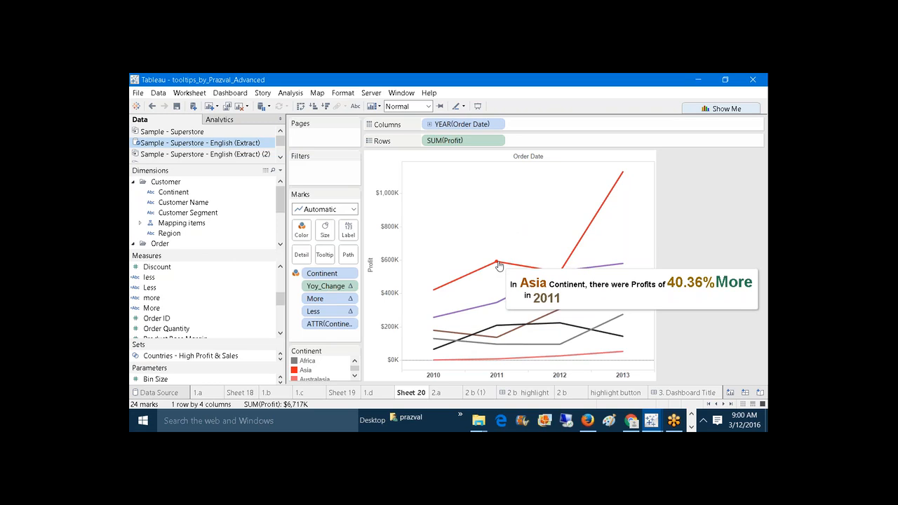
mouse_move(559, 274)
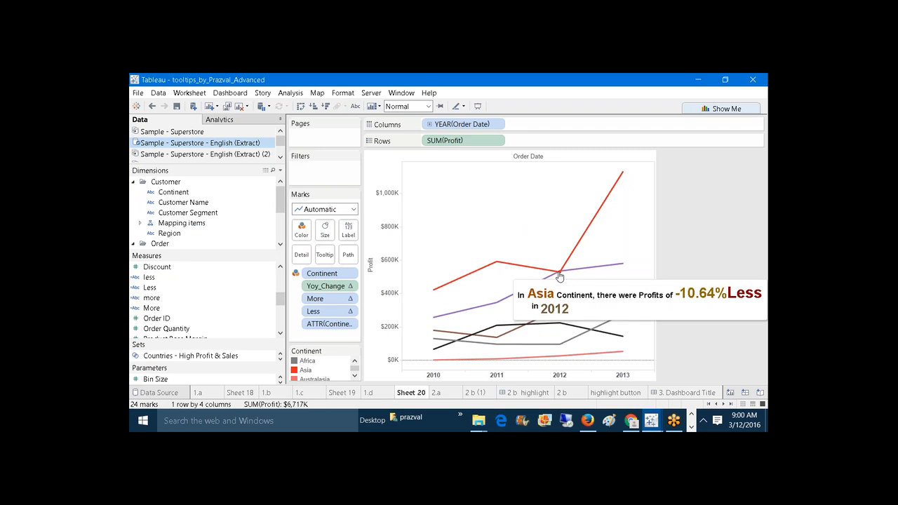
mouse_move(610, 189)
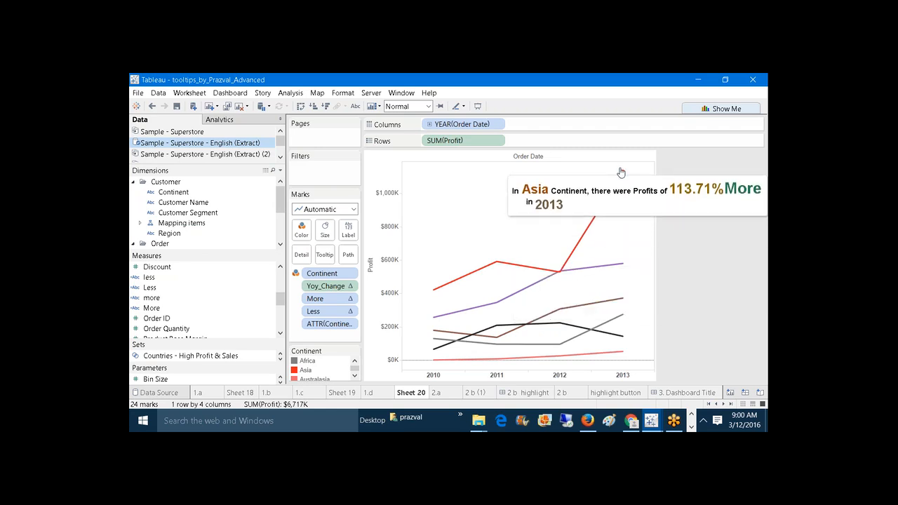
mouse_move(509, 345)
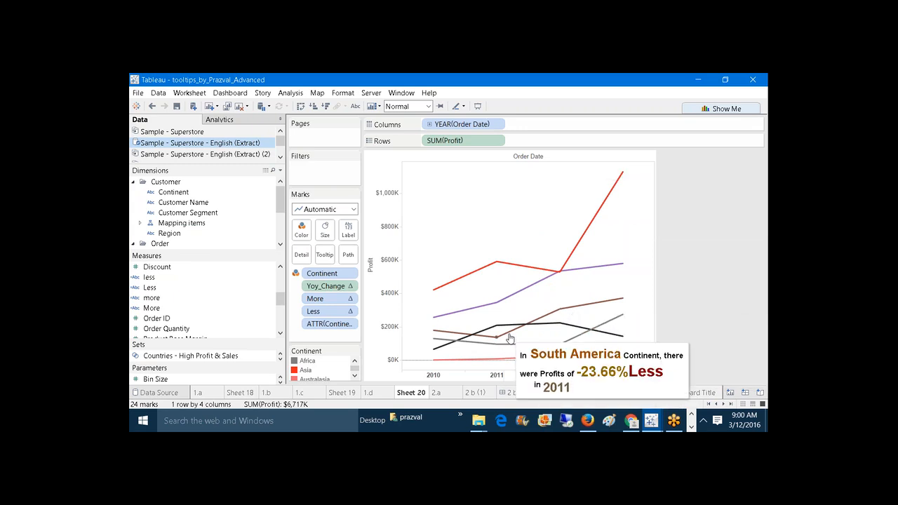
mouse_move(517, 326)
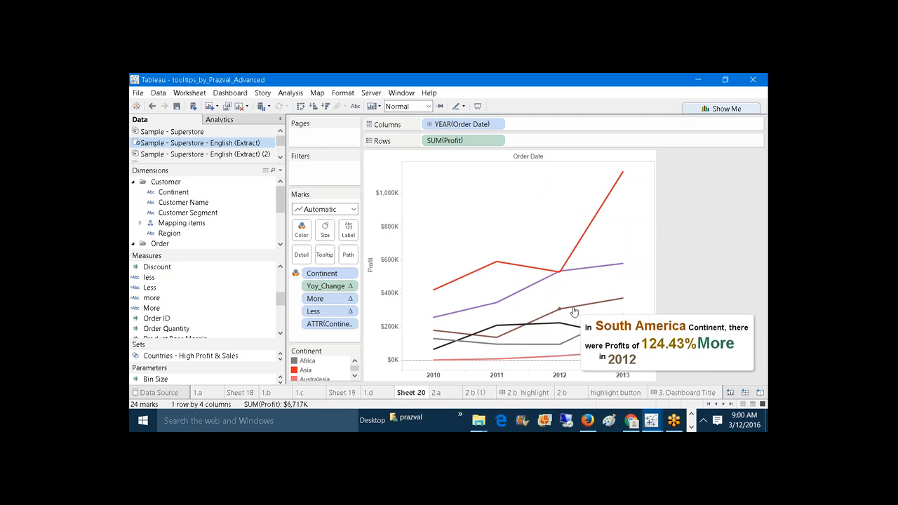
mouse_move(598, 308)
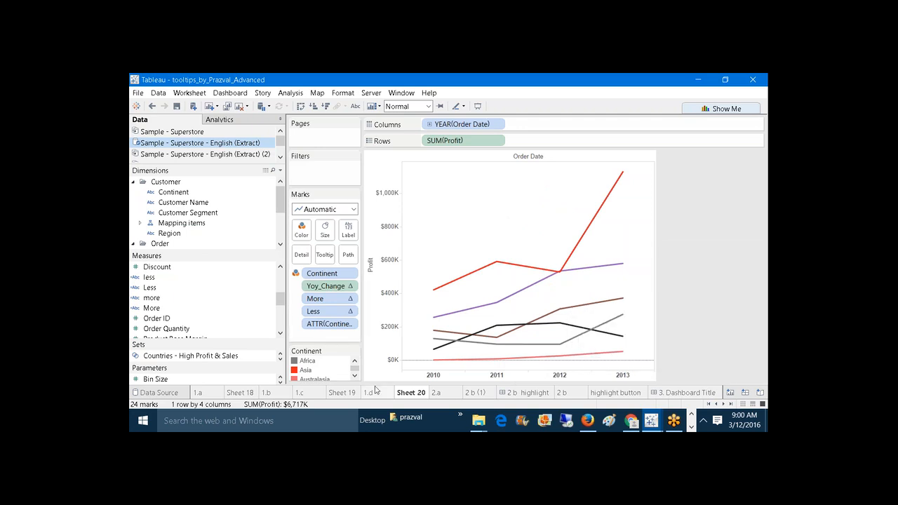
- Review the finished example on sheet 1.d and the Formatting Labels treemap on sheet 2.a
click(374, 391)
mouse_move(545, 188)
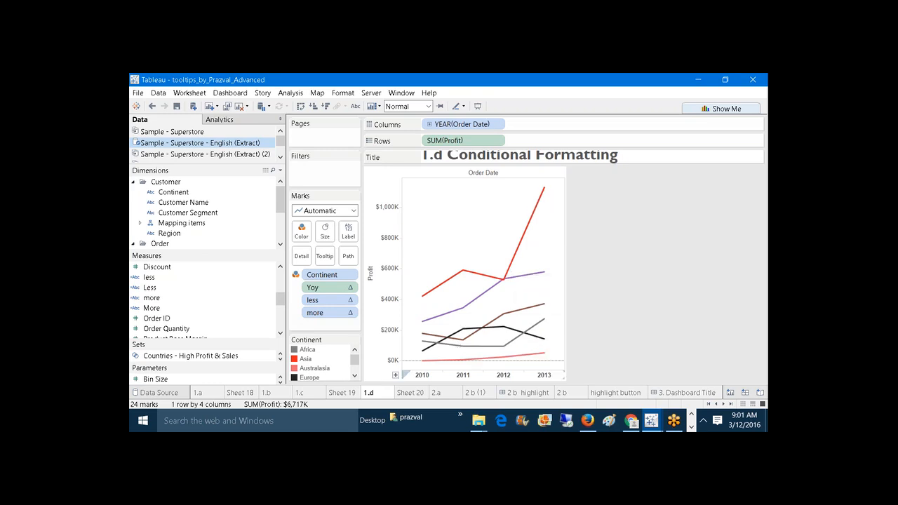
click(437, 392)
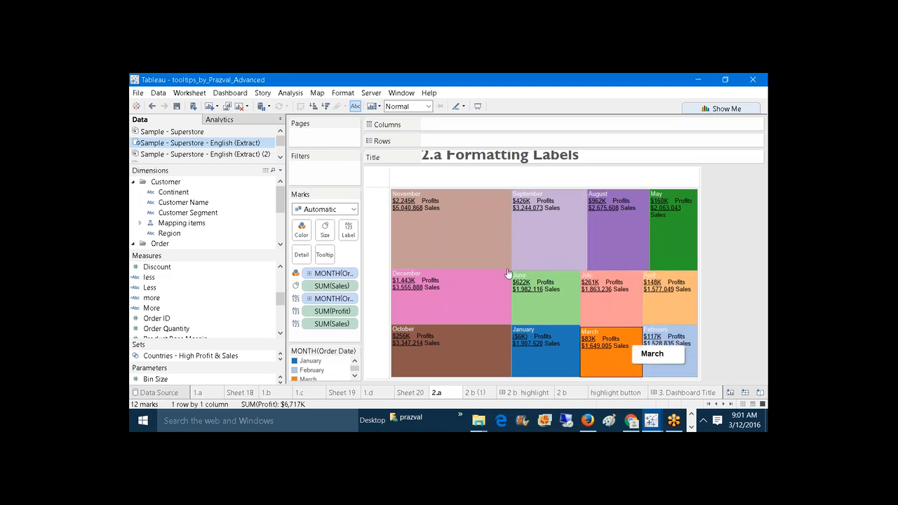
- Create a new worksheet and place Order Date on Rows, grouped by month
click(210, 107)
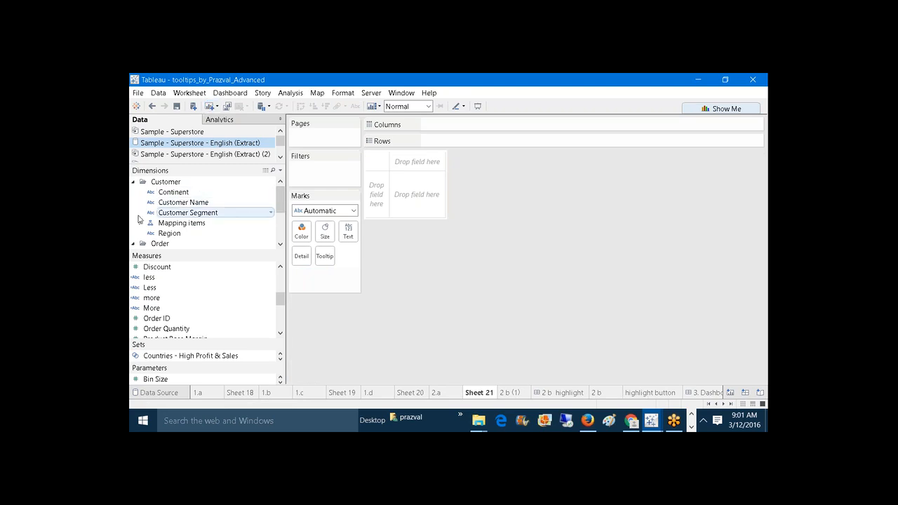
drag(281, 203, 281, 220)
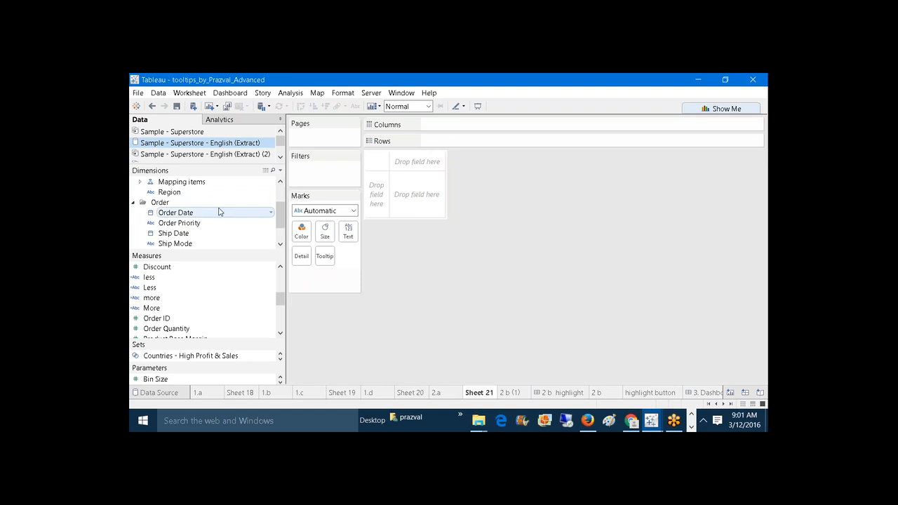
drag(210, 212, 448, 142)
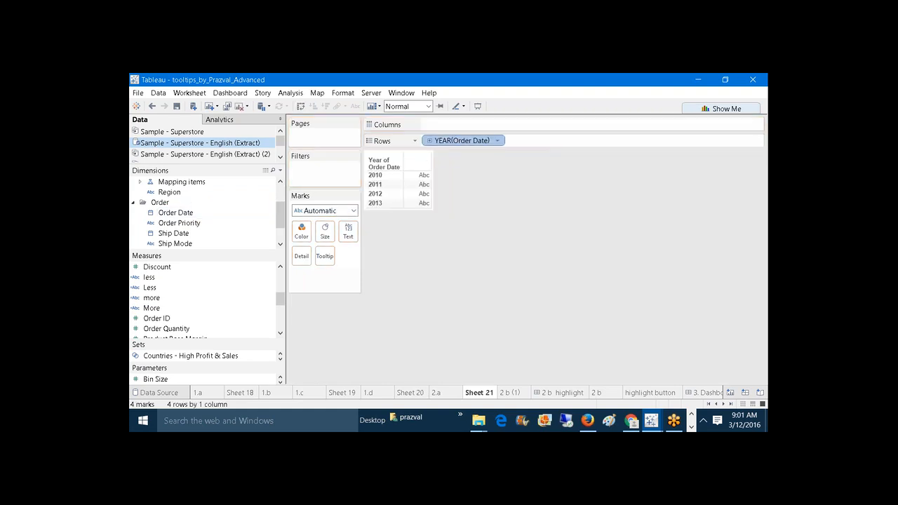
right_click(472, 140)
click(500, 199)
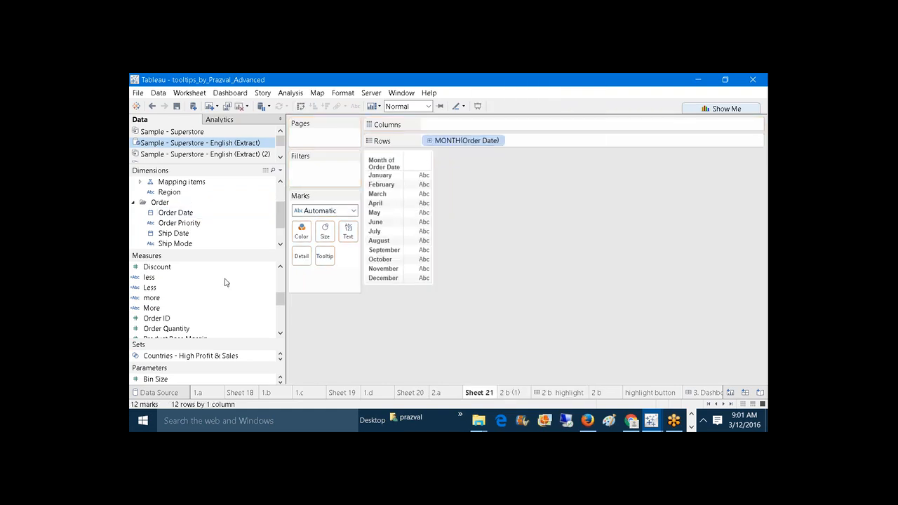
- Add the Sales and Profit measures to Columns
drag(279, 303, 279, 315)
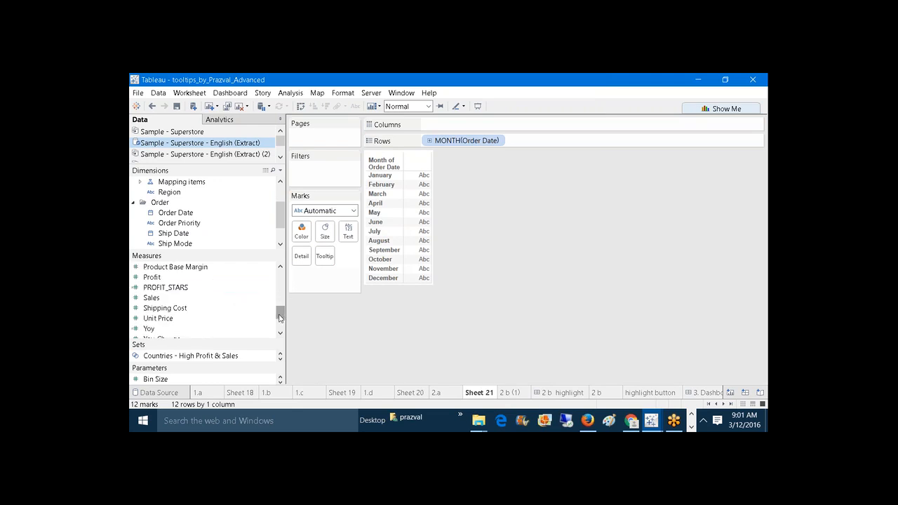
drag(152, 297, 463, 128)
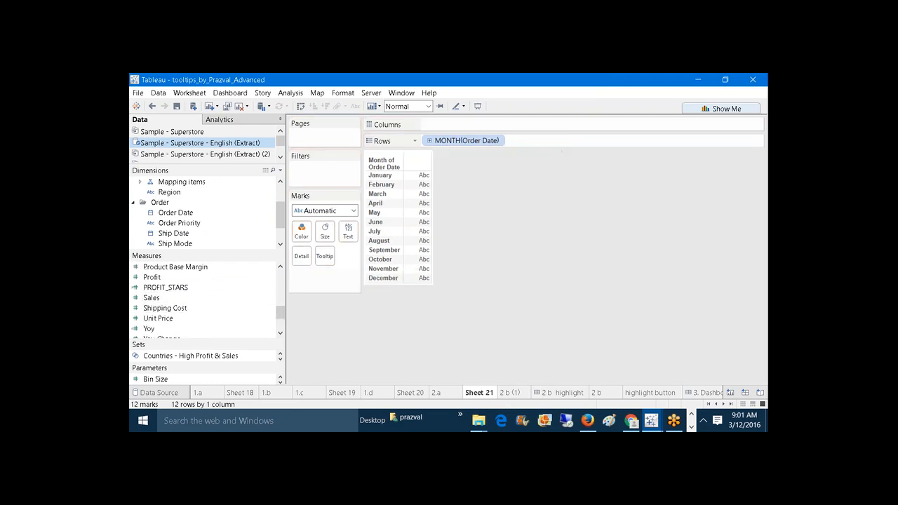
drag(151, 297, 472, 131)
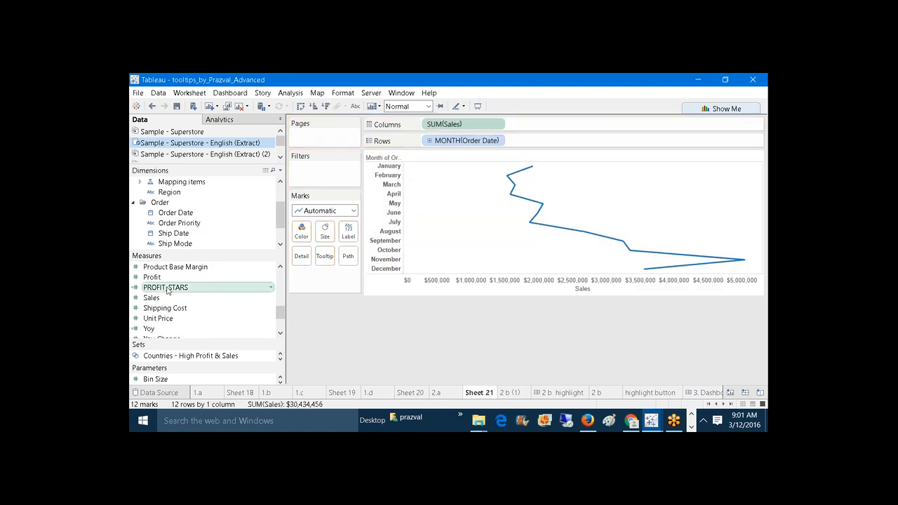
drag(151, 277, 532, 130)
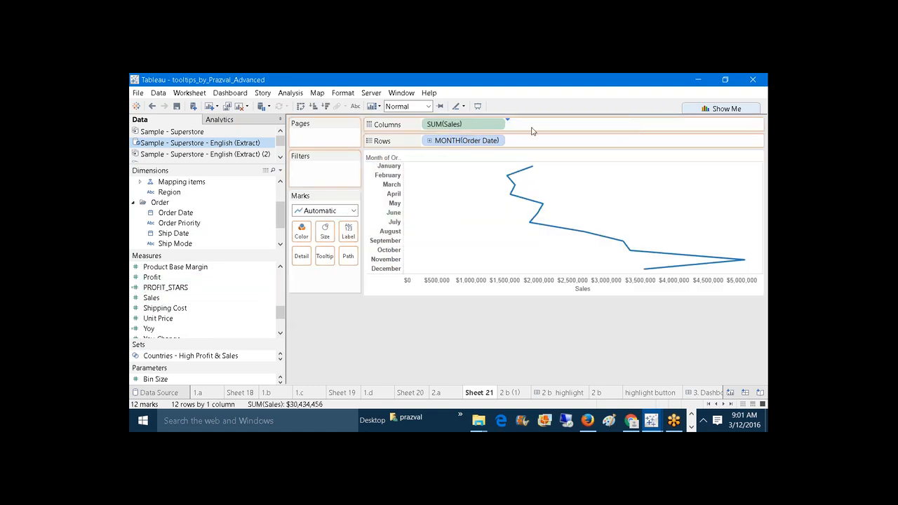
- Convert the view to a treemap and add Sales and Profit to its mark labels
click(722, 109)
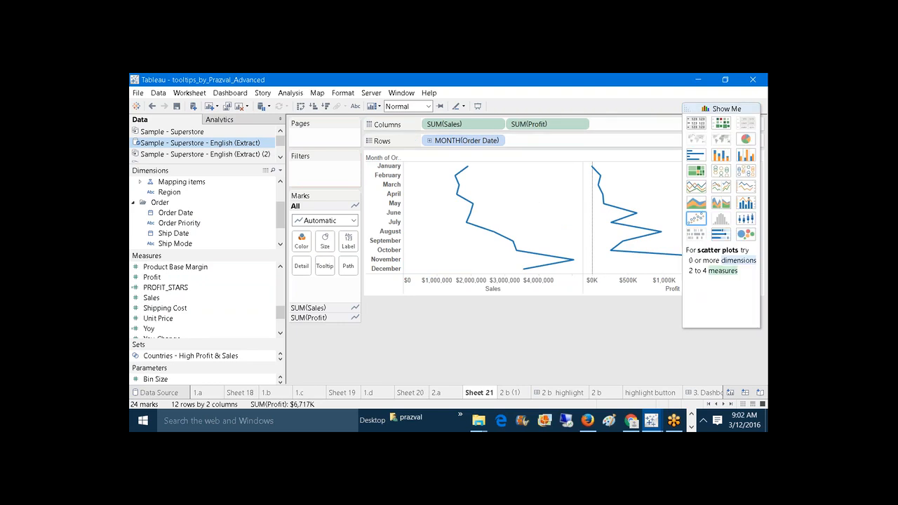
click(695, 171)
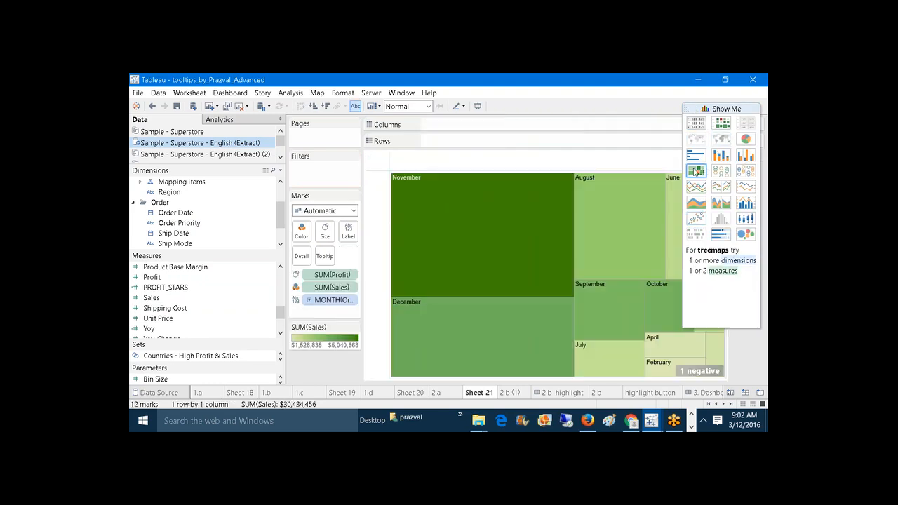
click(712, 109)
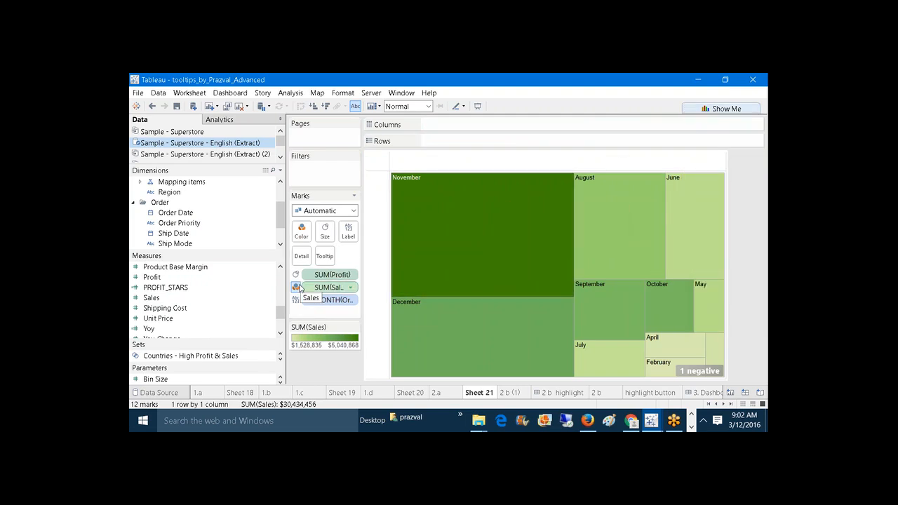
drag(224, 299, 344, 237)
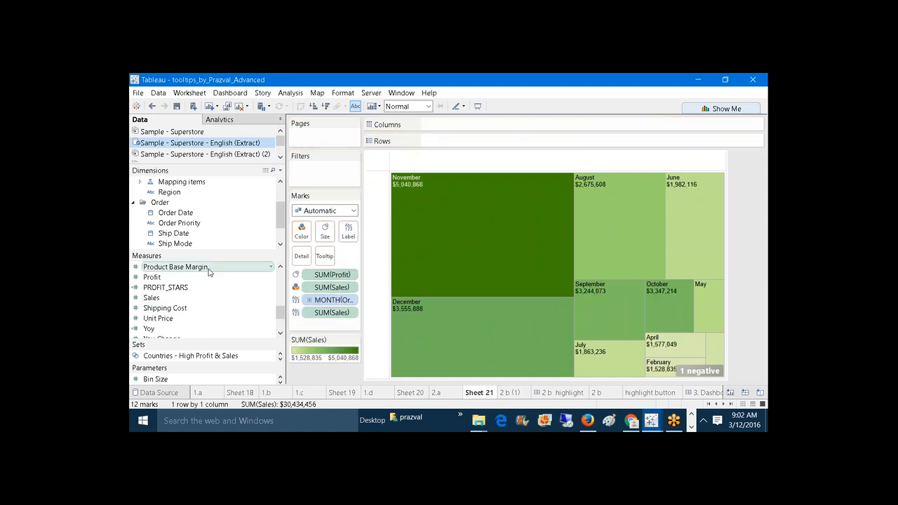
drag(159, 278, 344, 225)
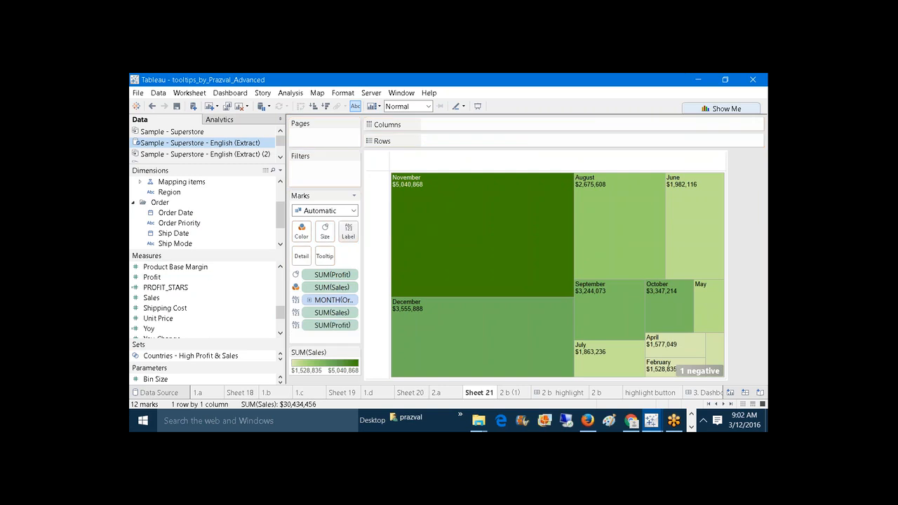
- Edit the mark label text, putting "Sales:-" before <SUM(Sales)> and "Profit:-" before <SUM(Profit)>
click(347, 231)
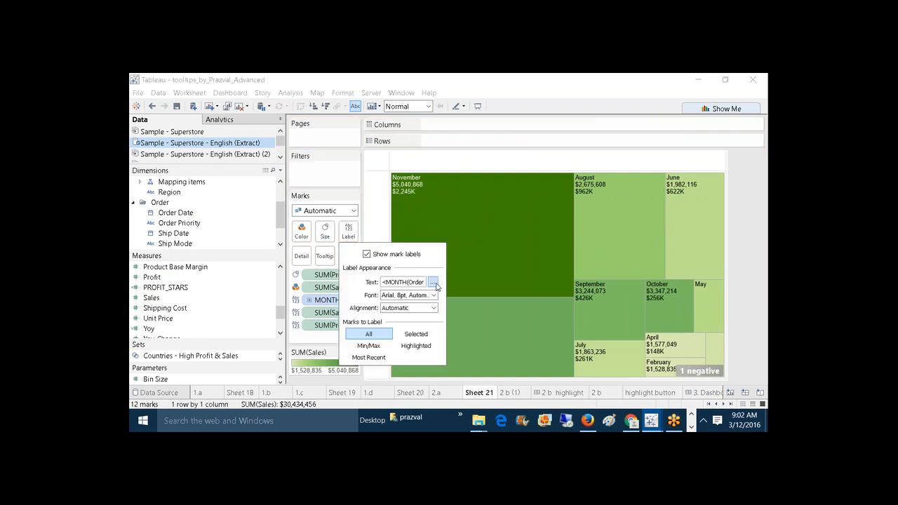
click(436, 285)
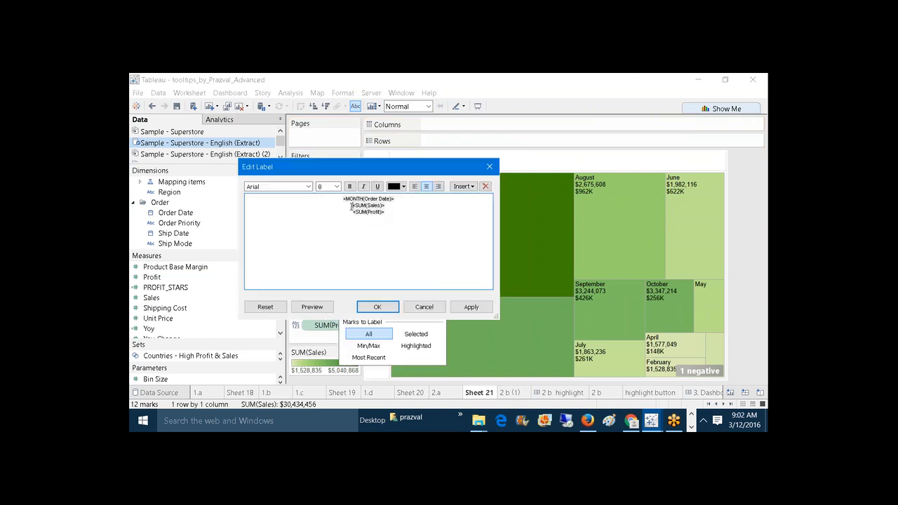
click(351, 205)
text(Sales )
text(:)
text(ofit:)
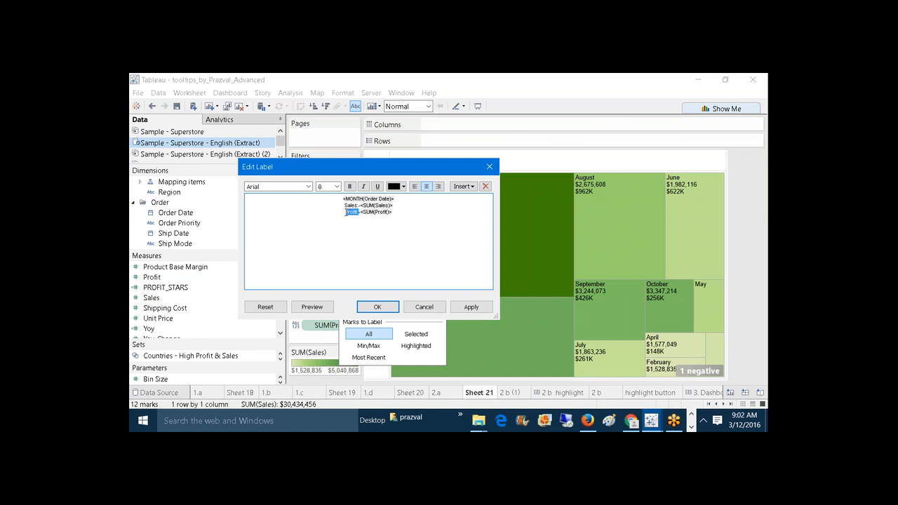
- Make the "Sales:" and "Profit:" captions in the mark label text bold and underlined
key(ctrl+b)
key(ctrl+b)
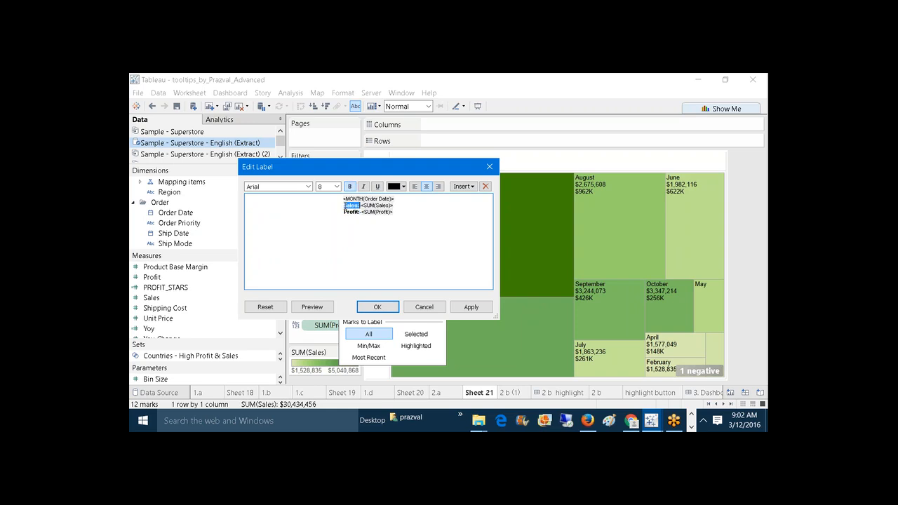
click(376, 186)
click(359, 224)
drag(361, 213, 345, 215)
click(377, 186)
- Colour the "Profit:" caption dark red and the "Sales:" caption dark green, and apply the label changes to the treemap
click(404, 188)
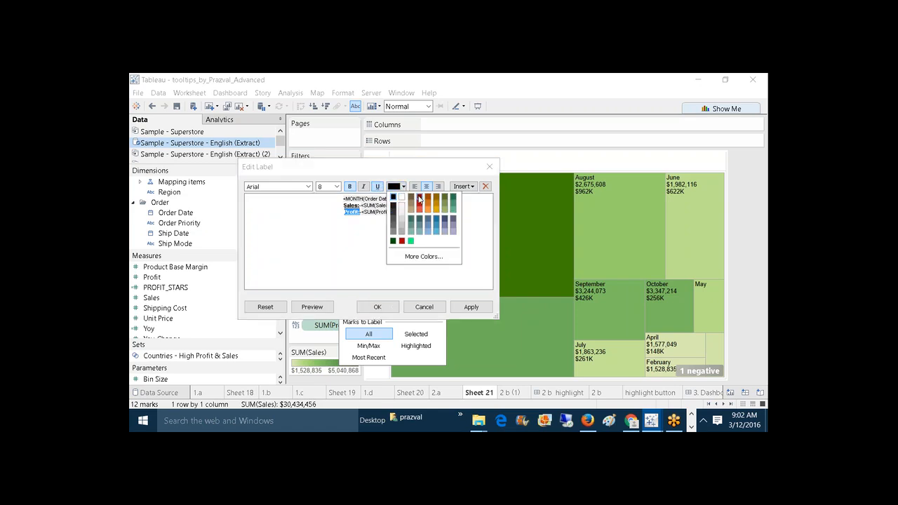
click(419, 199)
click(376, 221)
drag(362, 205, 344, 205)
click(405, 186)
click(452, 201)
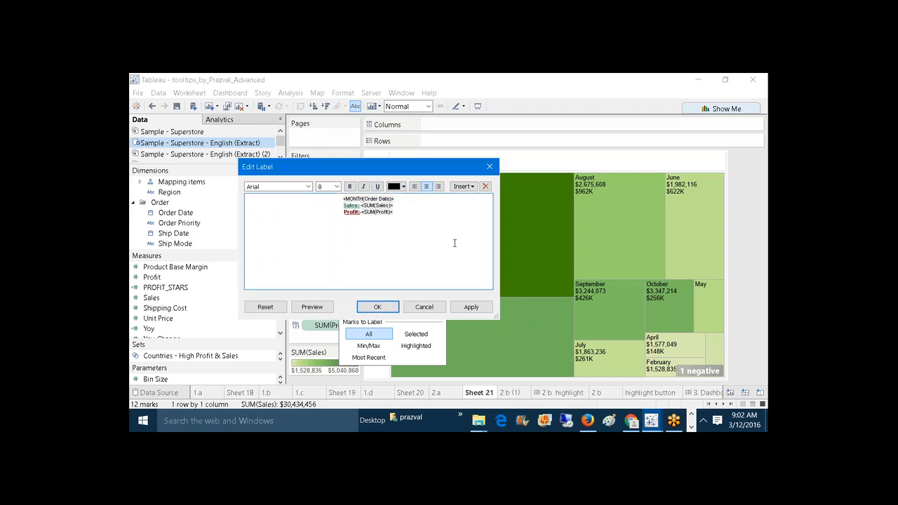
click(462, 309)
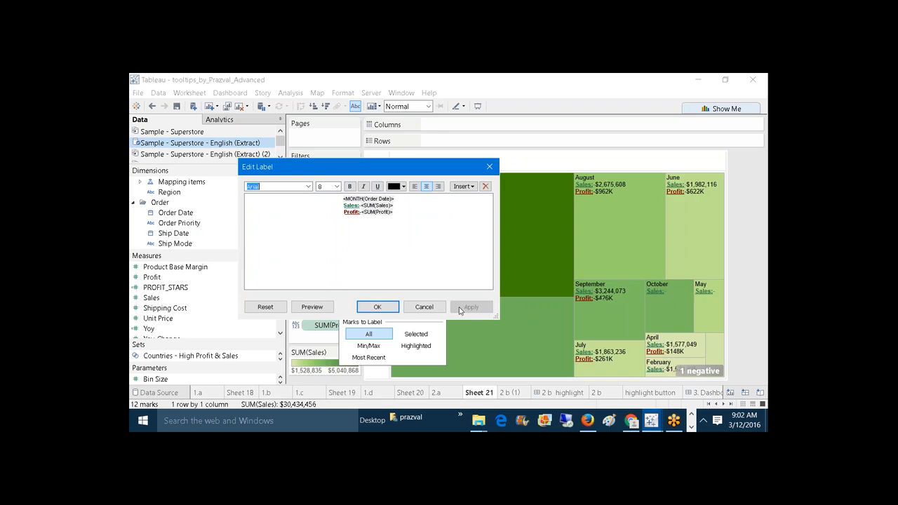
click(383, 307)
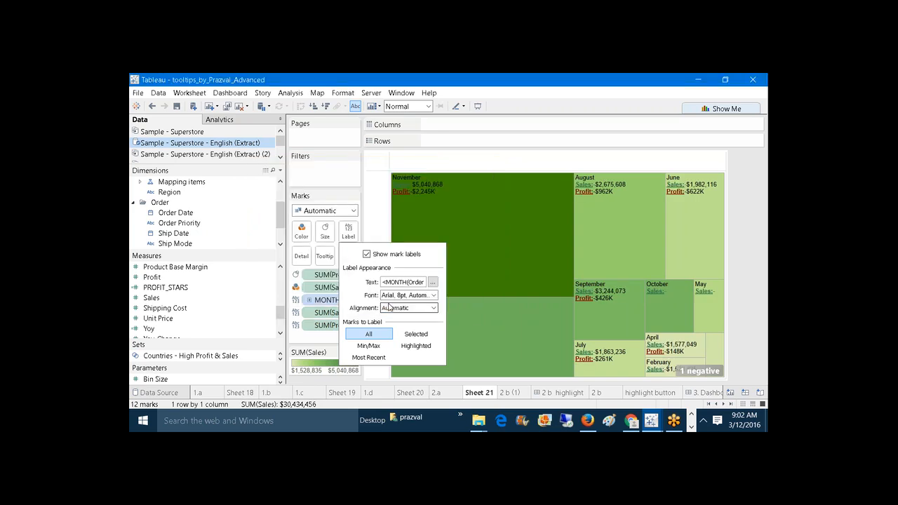
- Turn off the command buttons in the treemap's tooltip and check the November tooltip
click(494, 251)
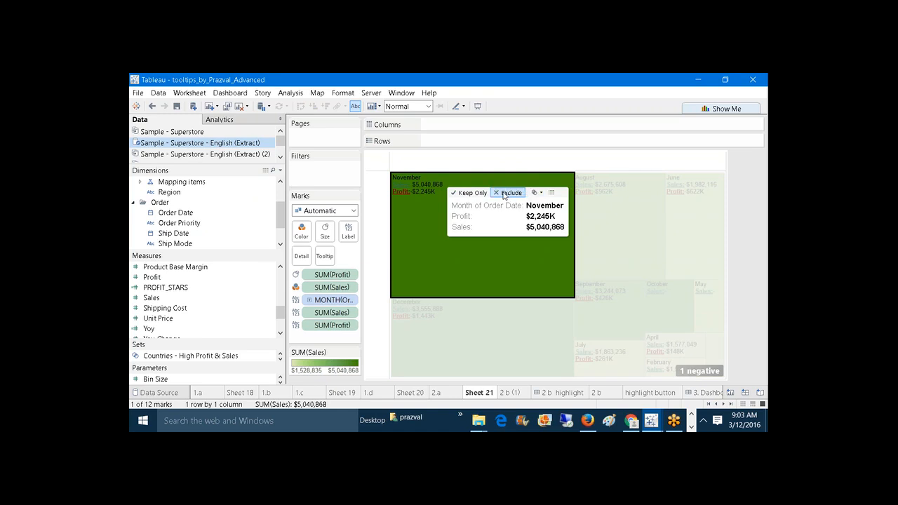
click(325, 255)
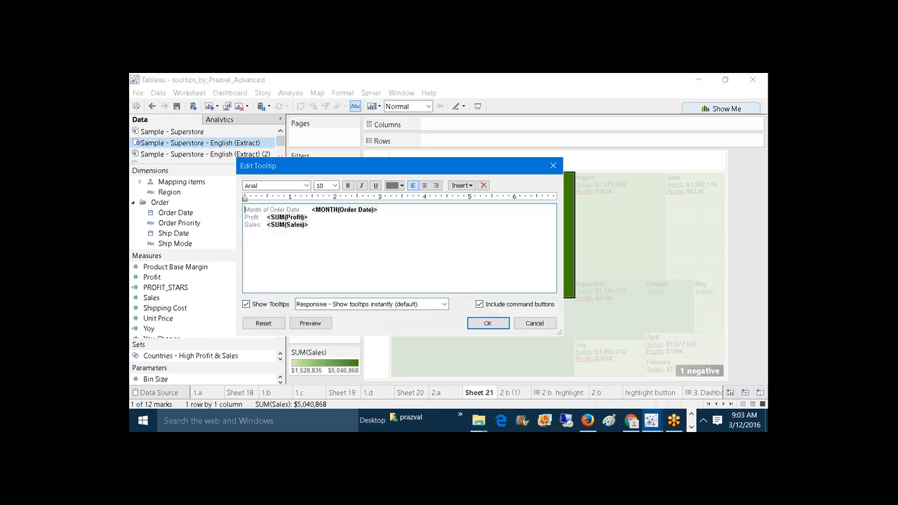
click(479, 305)
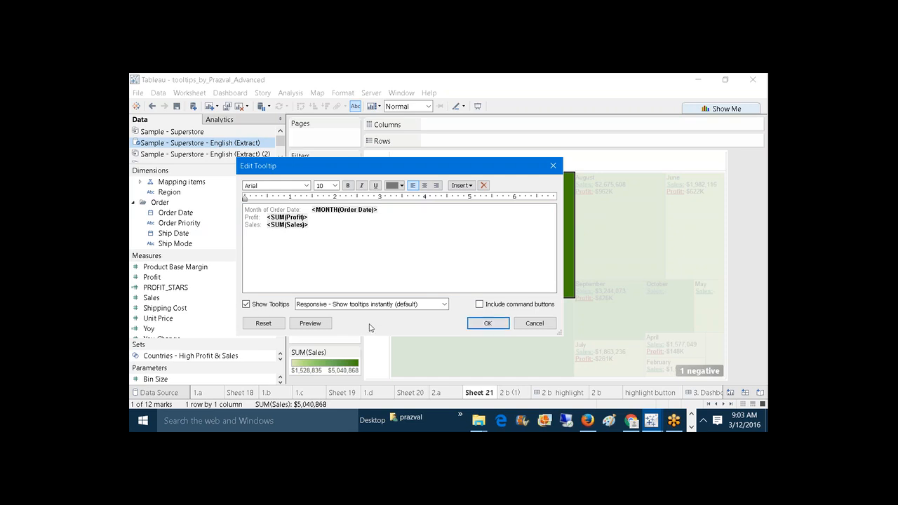
click(310, 323)
click(478, 323)
mouse_move(468, 188)
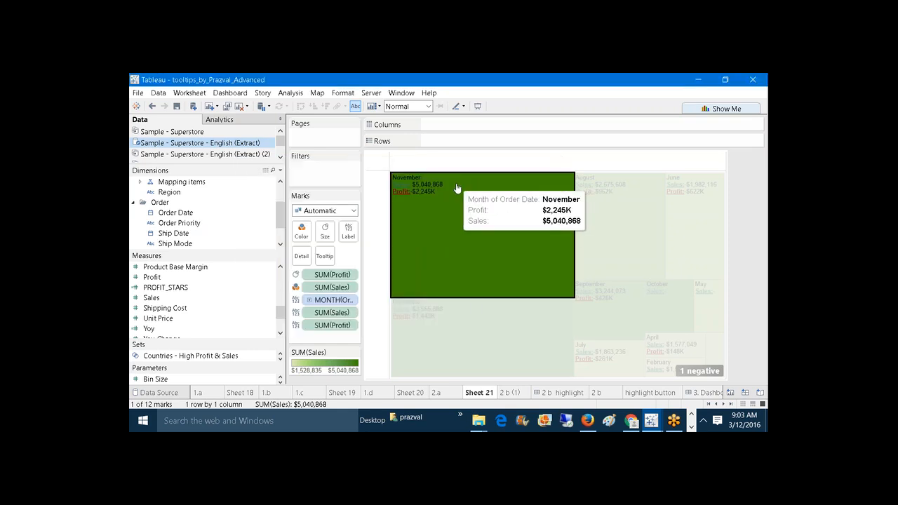
- Reduce the treemap's tooltip to <MONTH(Order Date)>, deleting its caption and the Profit and Sales lines
click(325, 256)
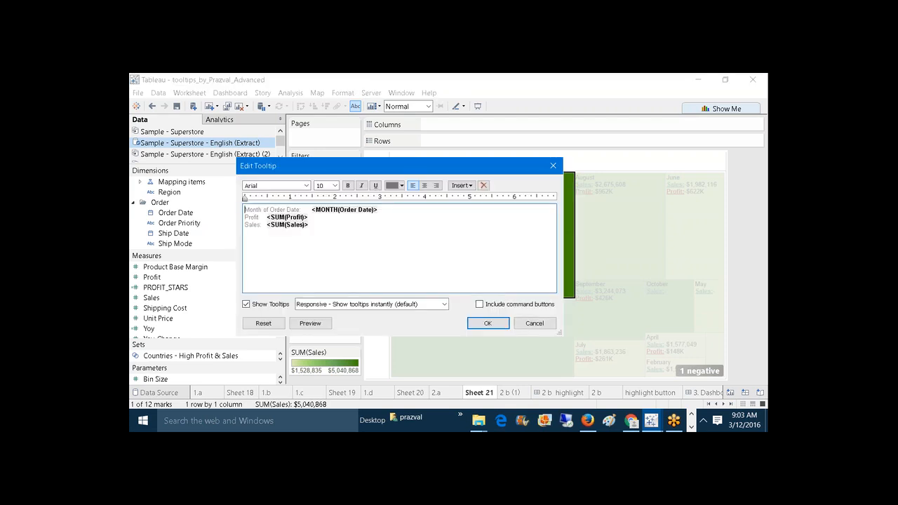
drag(309, 225, 244, 218)
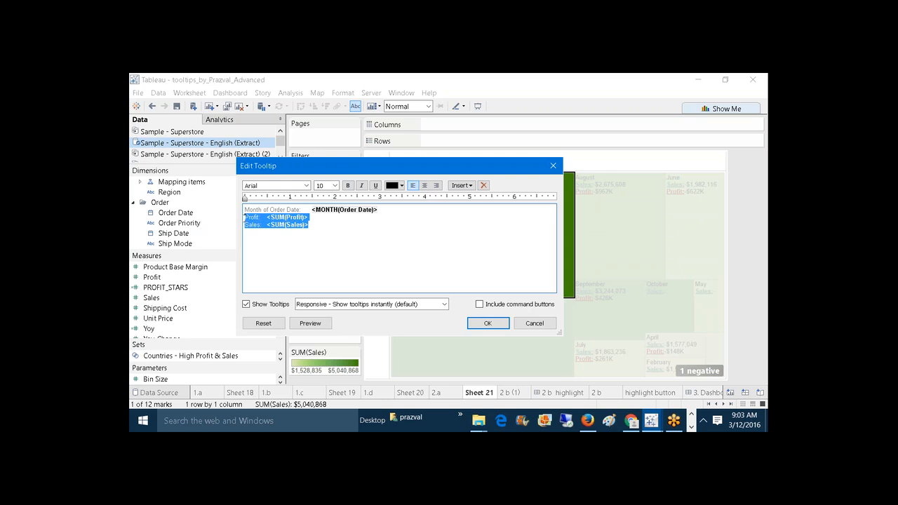
key(Delete)
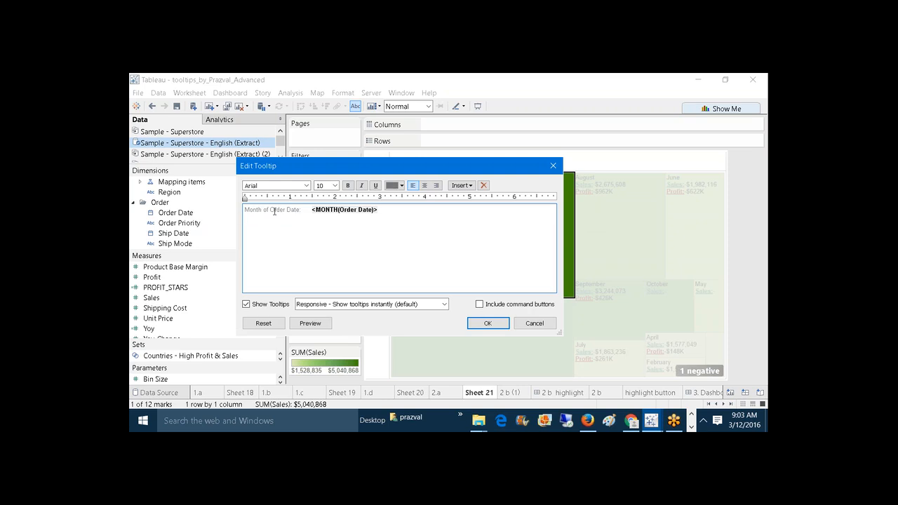
drag(303, 212, 244, 208)
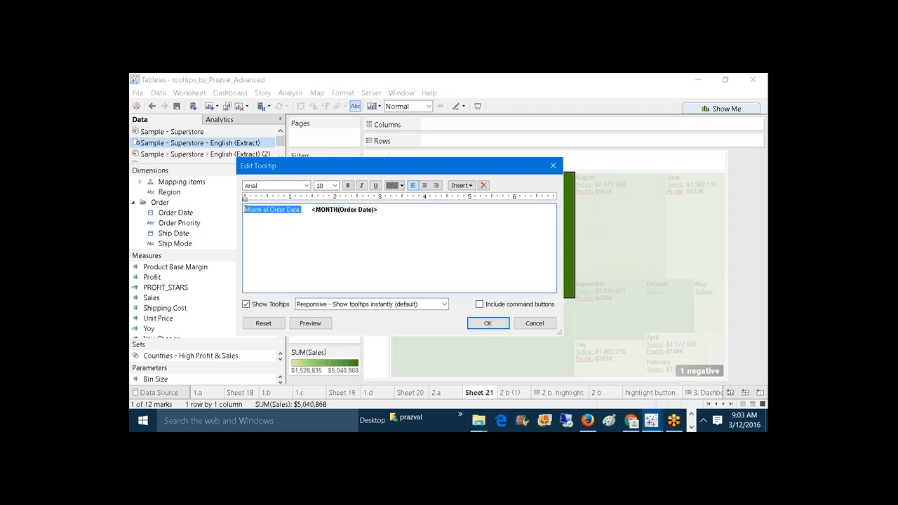
key(Delete)
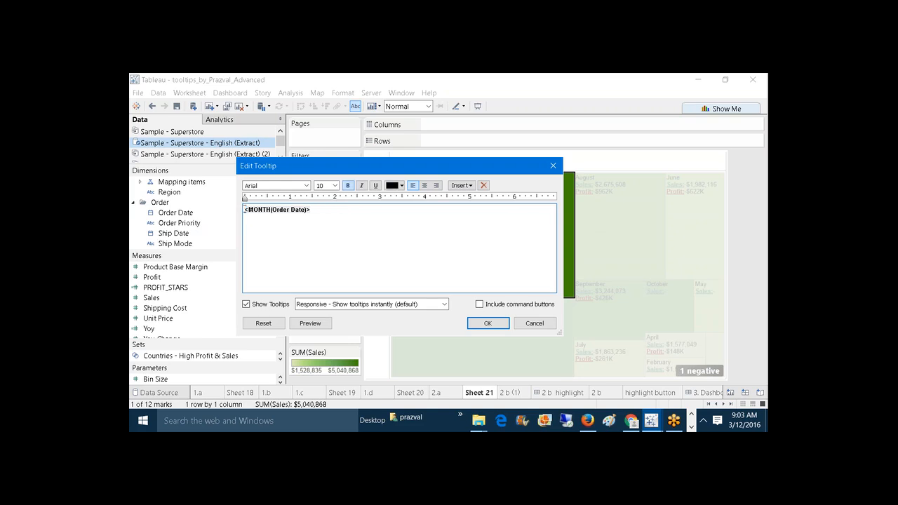
click(488, 323)
- Examine the shortened tooltip on the individual month blocks of the treemap
mouse_move(454, 227)
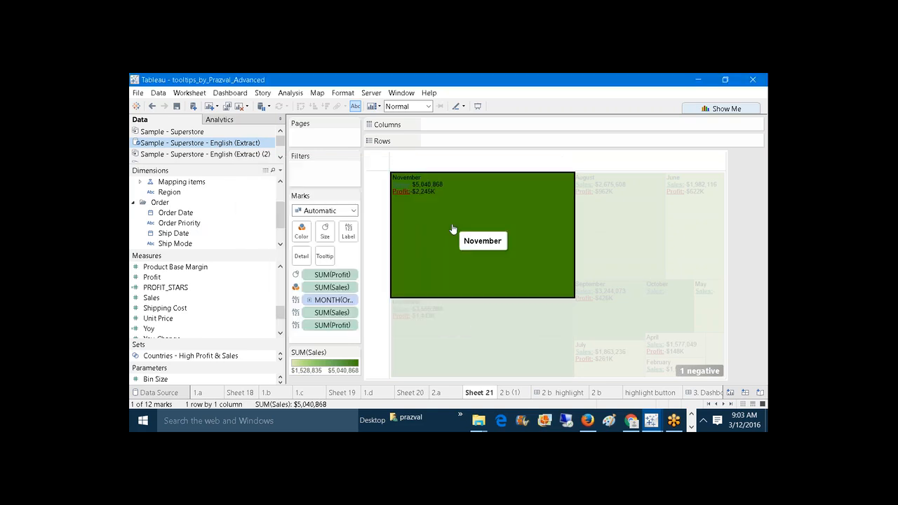
click(581, 224)
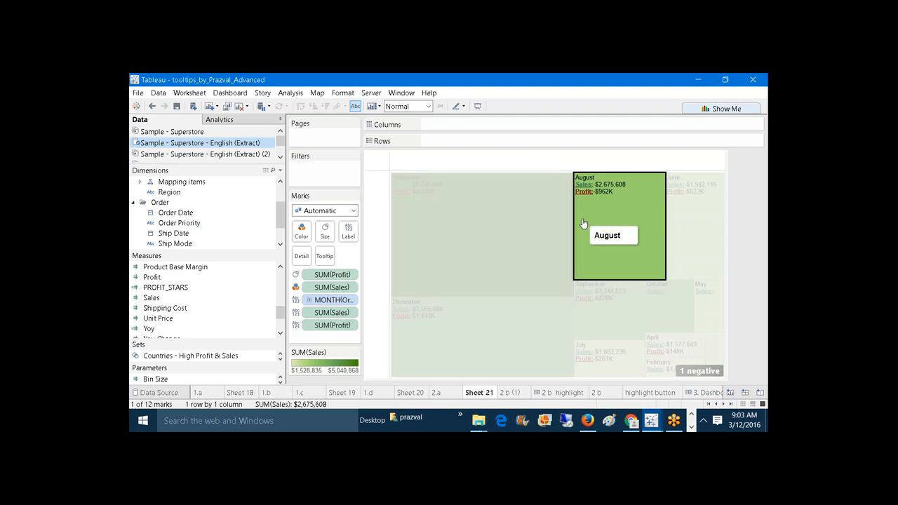
click(678, 223)
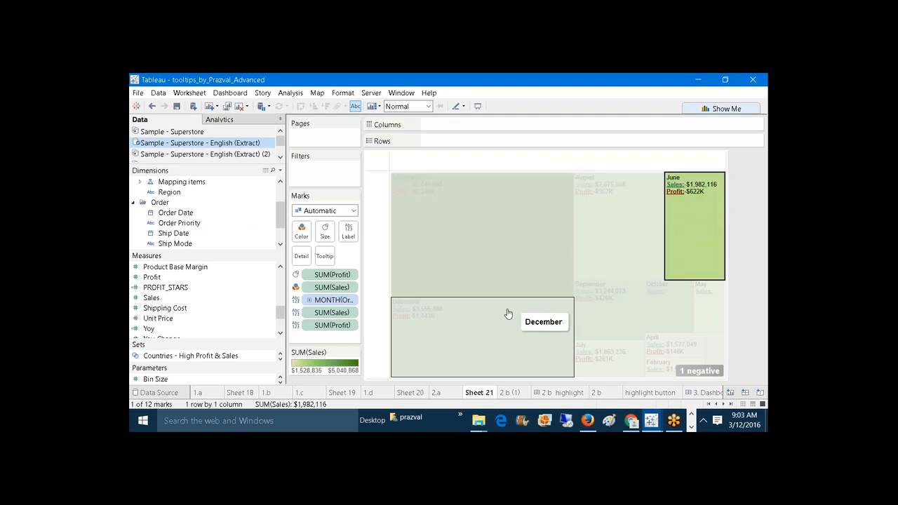
click(528, 309)
click(589, 313)
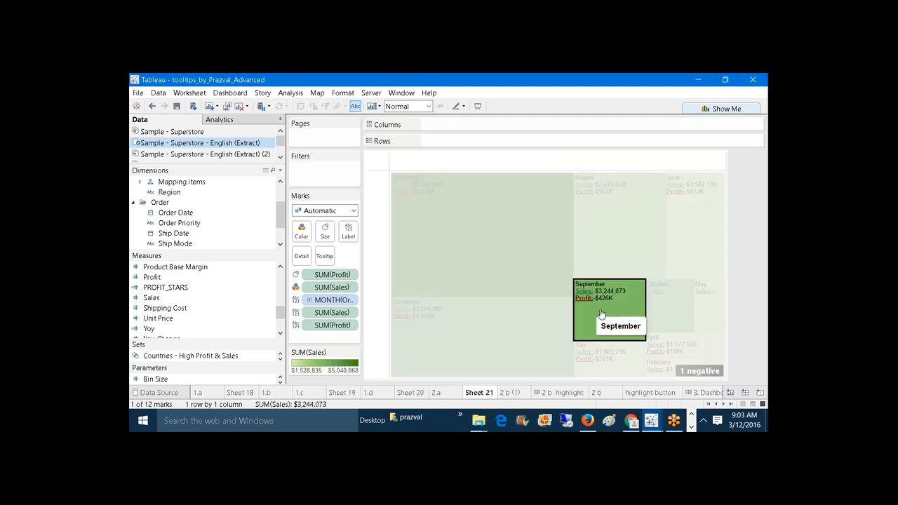
click(658, 315)
click(703, 316)
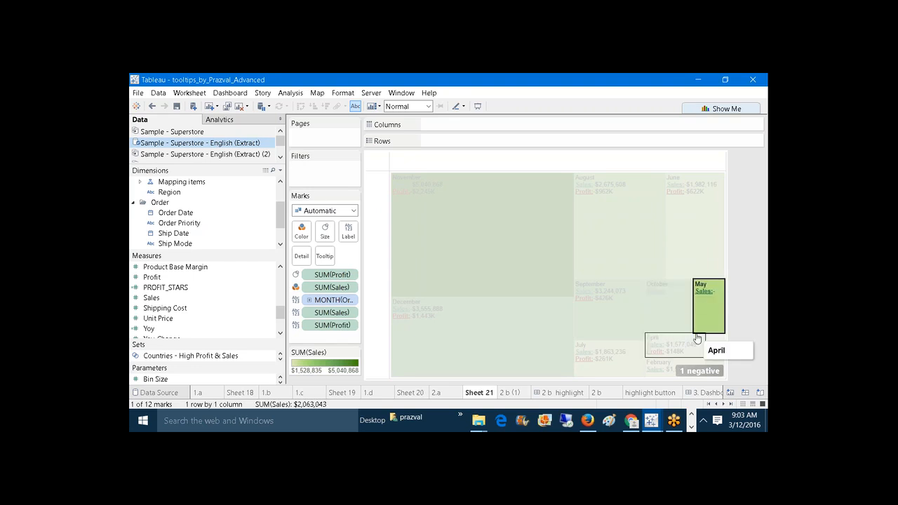
click(691, 339)
click(604, 355)
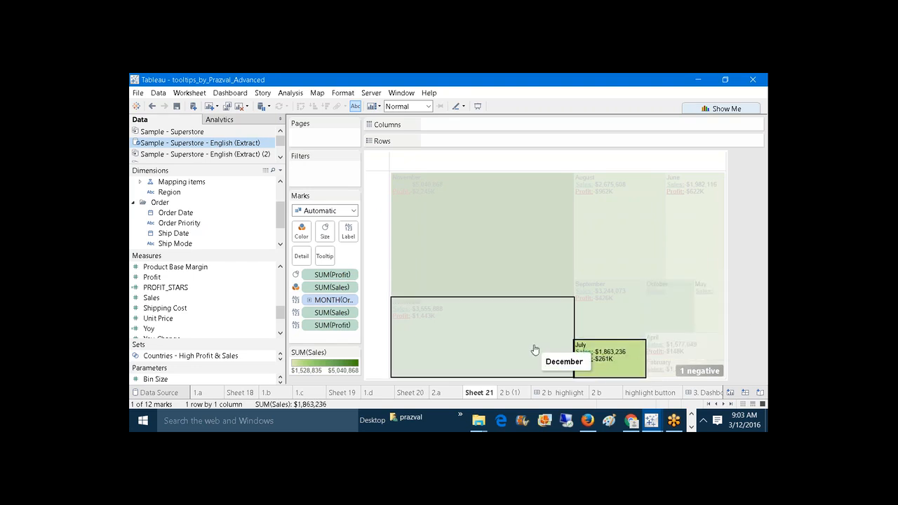
click(533, 340)
click(521, 274)
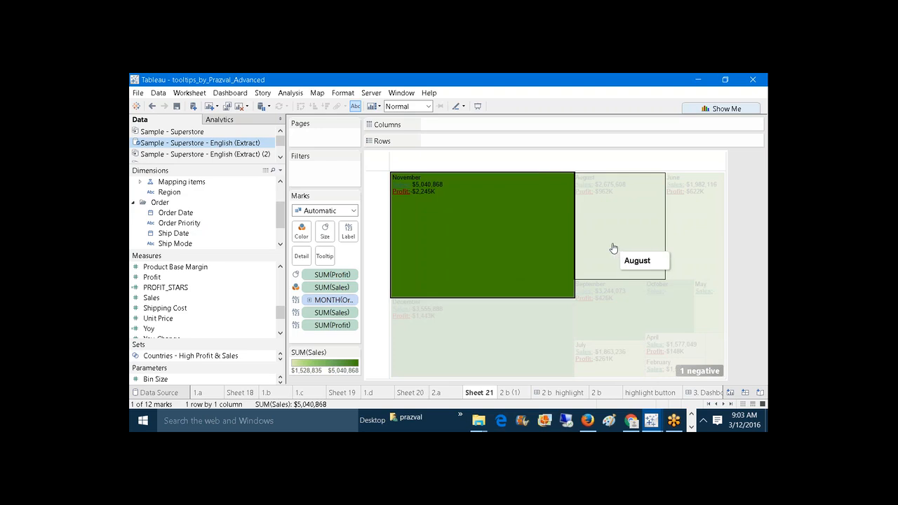
click(613, 247)
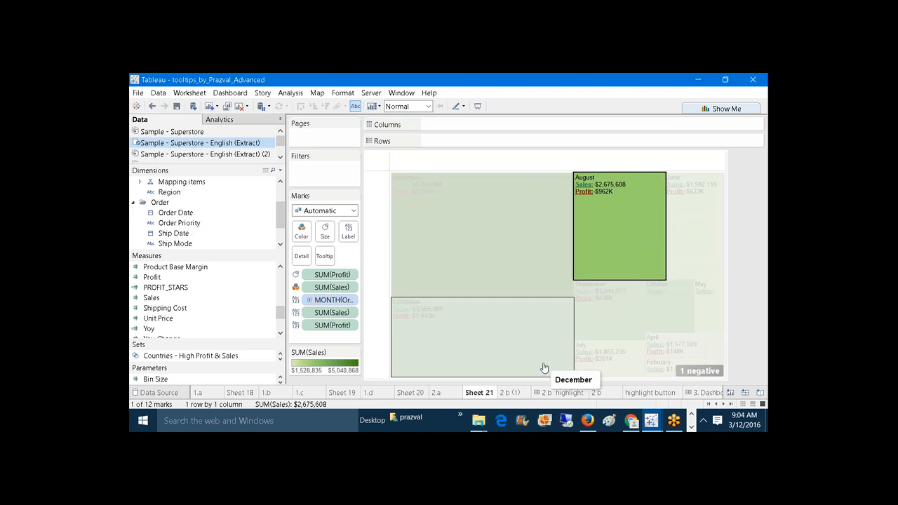
- Open the 2 b (1) sheet, clear its mark selection while viewing it in presentation mode, and return to the normal view
click(510, 393)
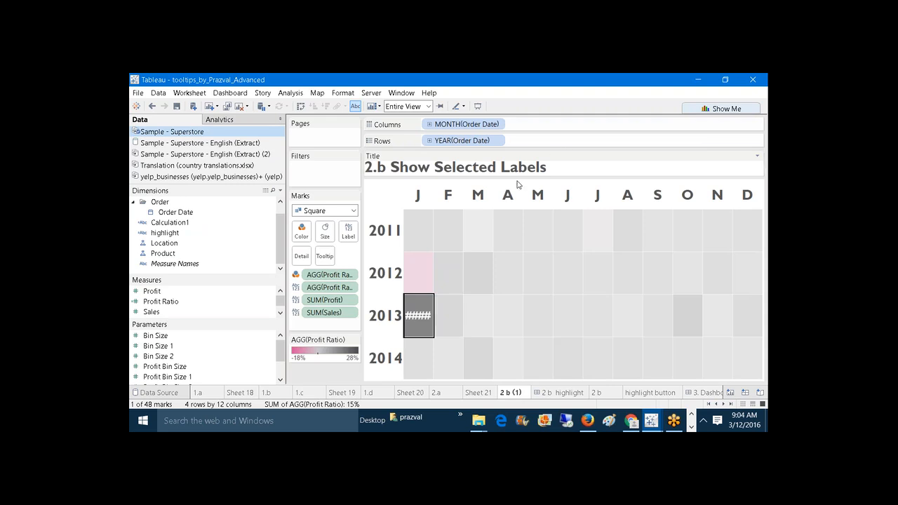
click(477, 106)
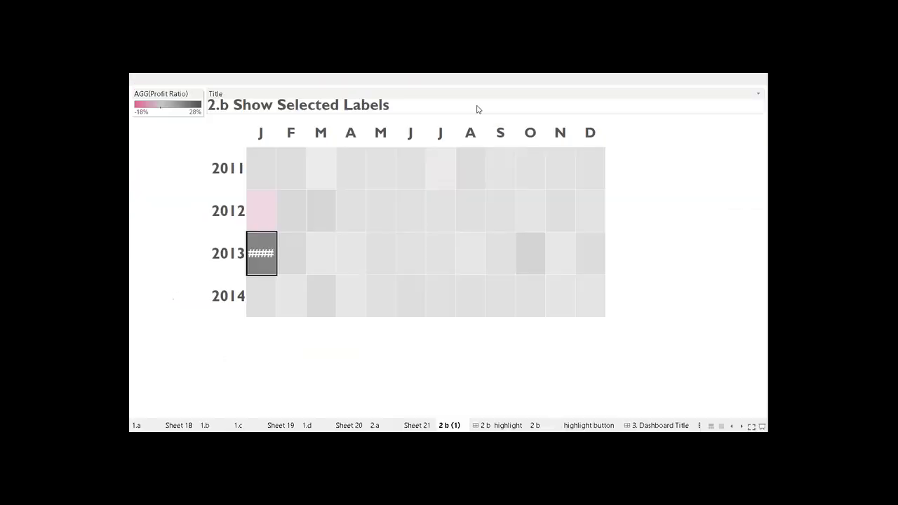
click(174, 242)
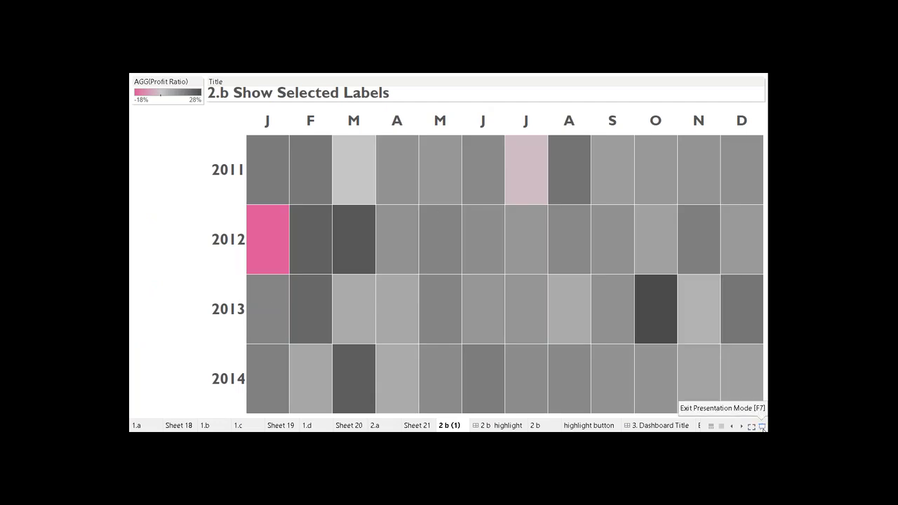
click(762, 427)
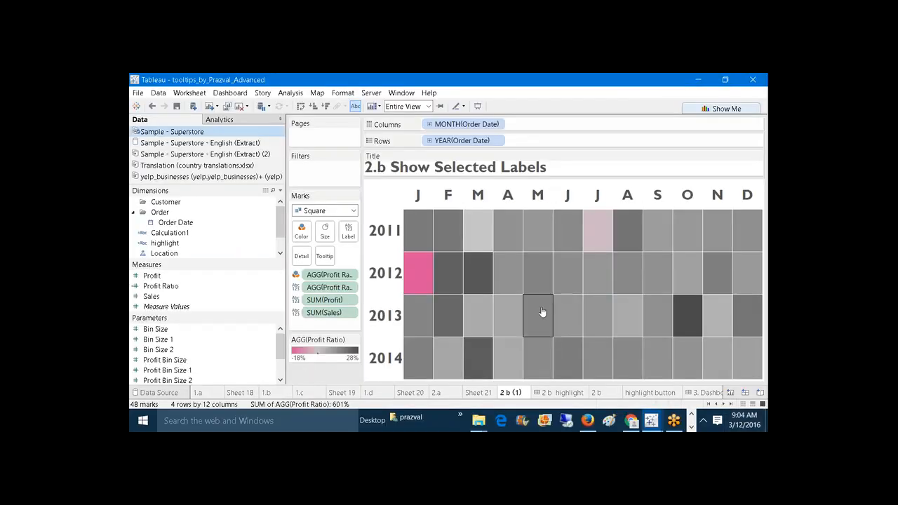
- Set the mark label font size to 4 on the Show Selected Labels sheet
click(350, 233)
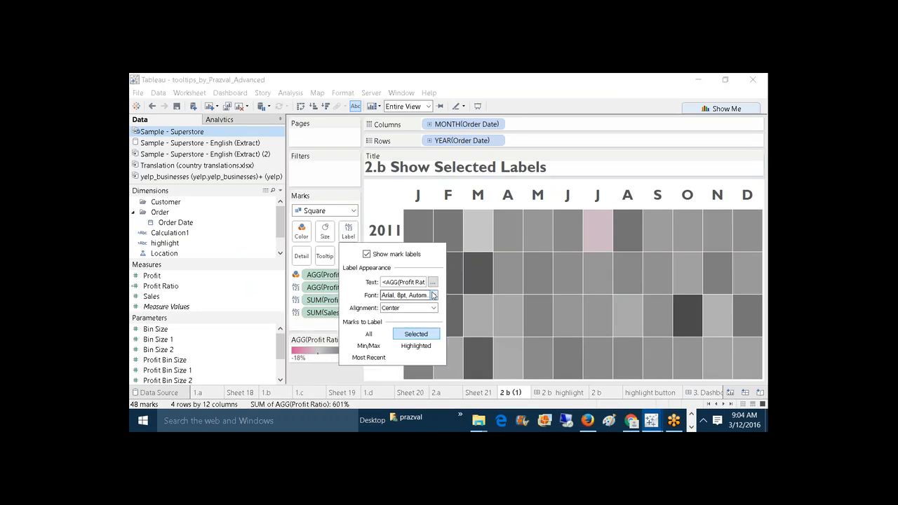
click(433, 295)
click(404, 171)
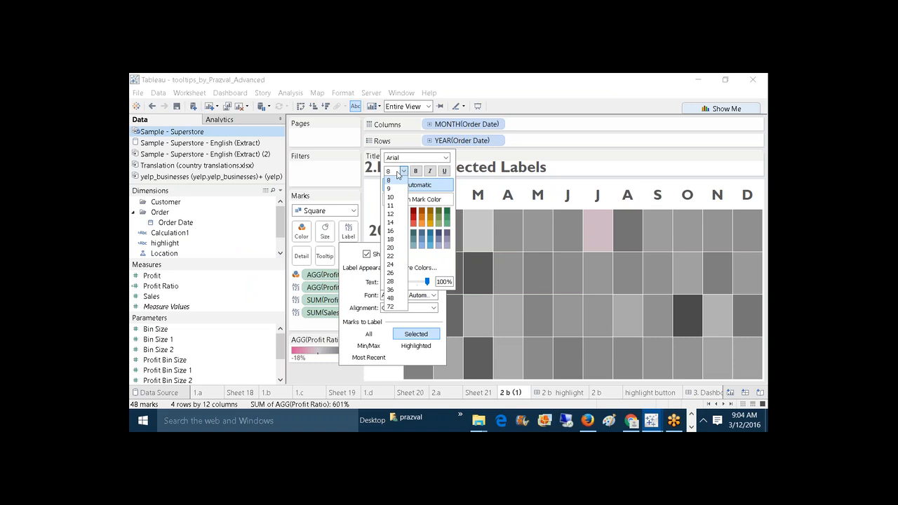
click(394, 180)
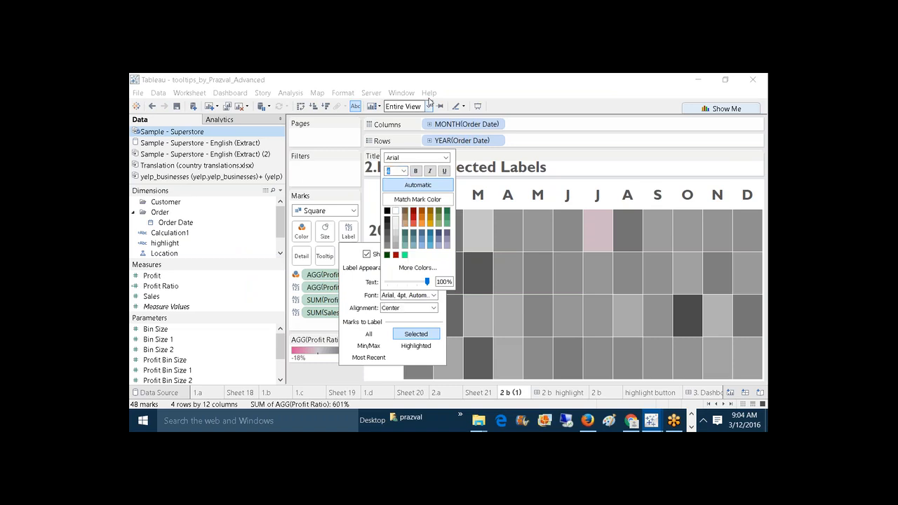
- In presentation mode, select and clear the January 2011 square to check its label, and return to the normal view
click(479, 109)
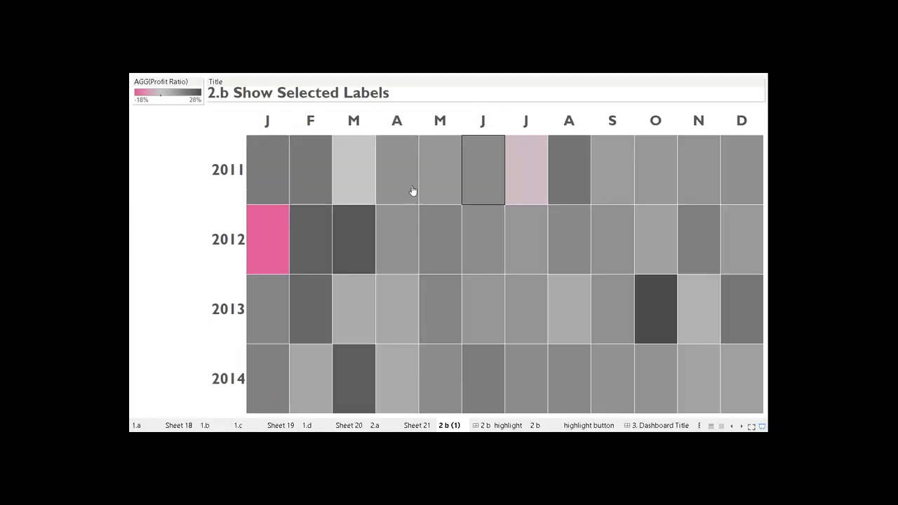
click(271, 181)
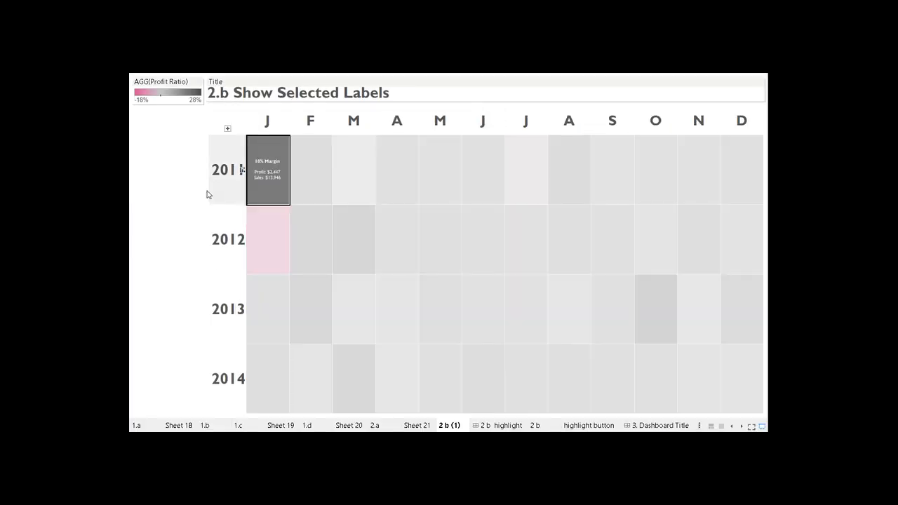
click(169, 194)
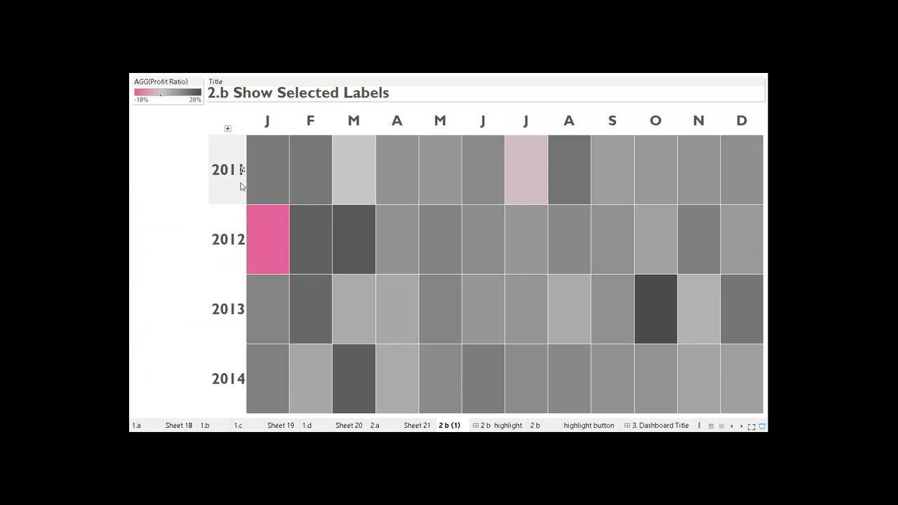
click(268, 184)
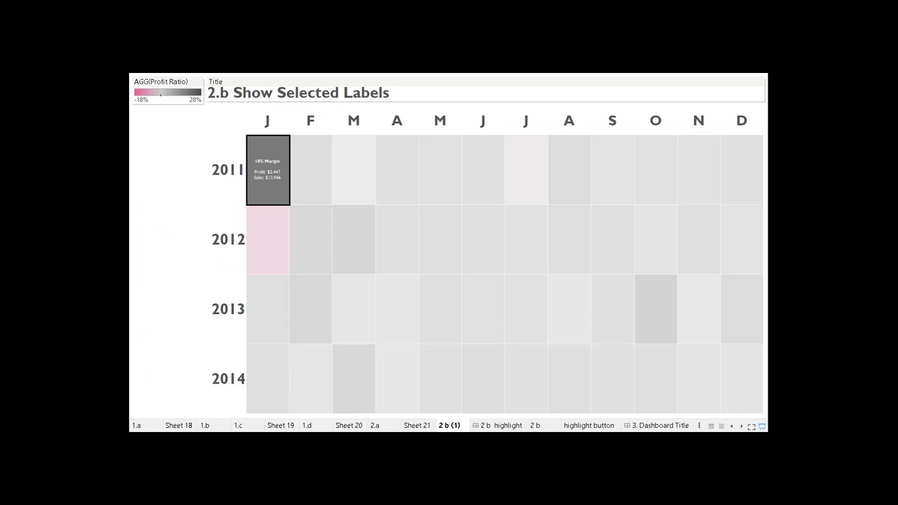
click(180, 203)
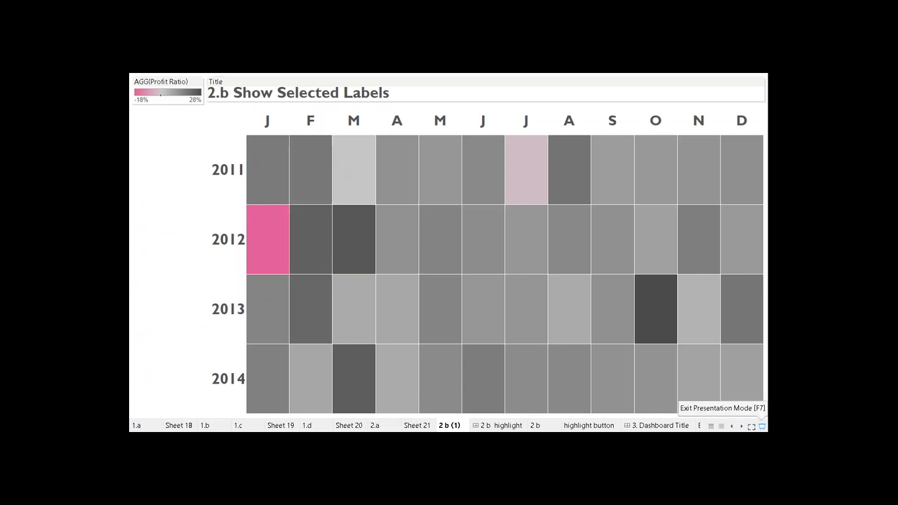
click(762, 426)
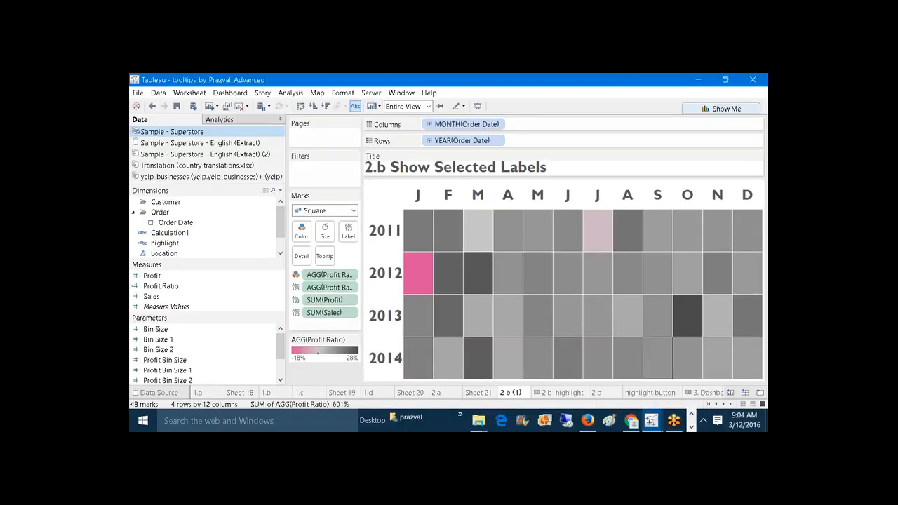
- Create a new worksheet with the year of Order Date on rows and its month on columns, and make the rows taller
click(211, 110)
drag(176, 222, 445, 140)
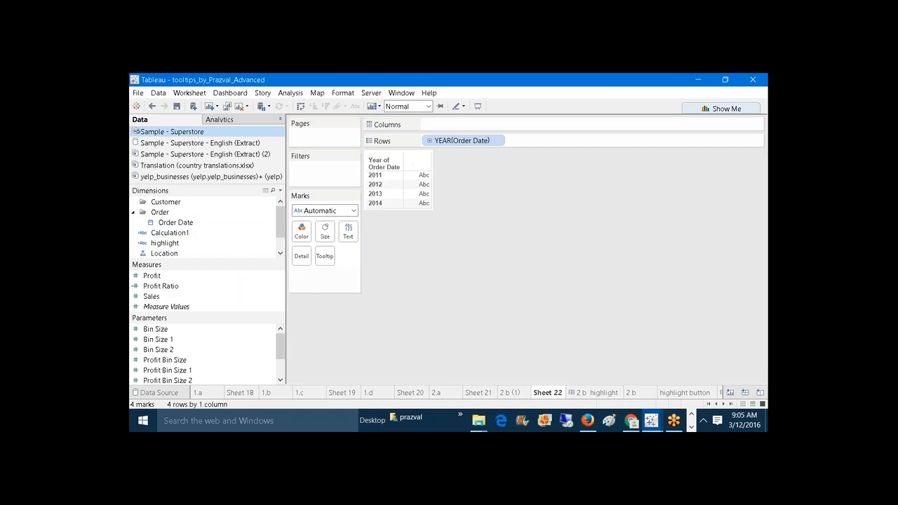
drag(170, 227, 467, 125)
right_click(467, 125)
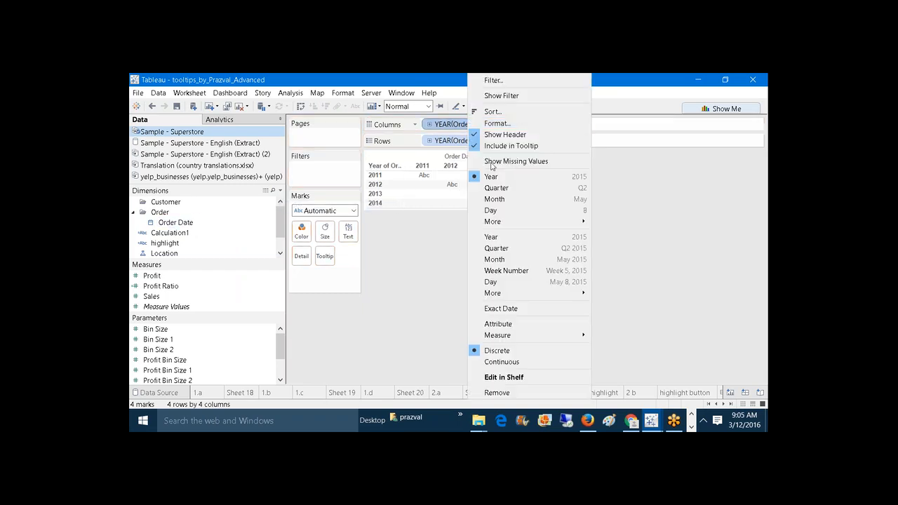
click(495, 200)
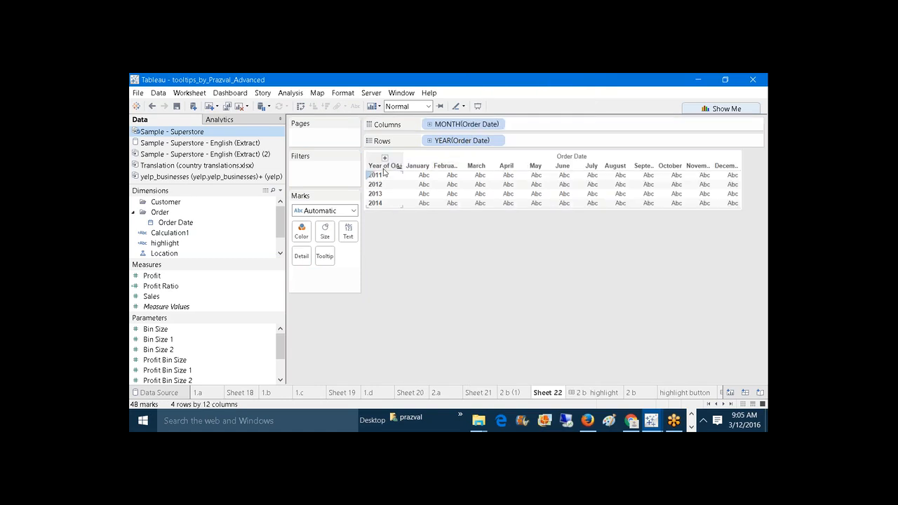
drag(402, 209, 401, 279)
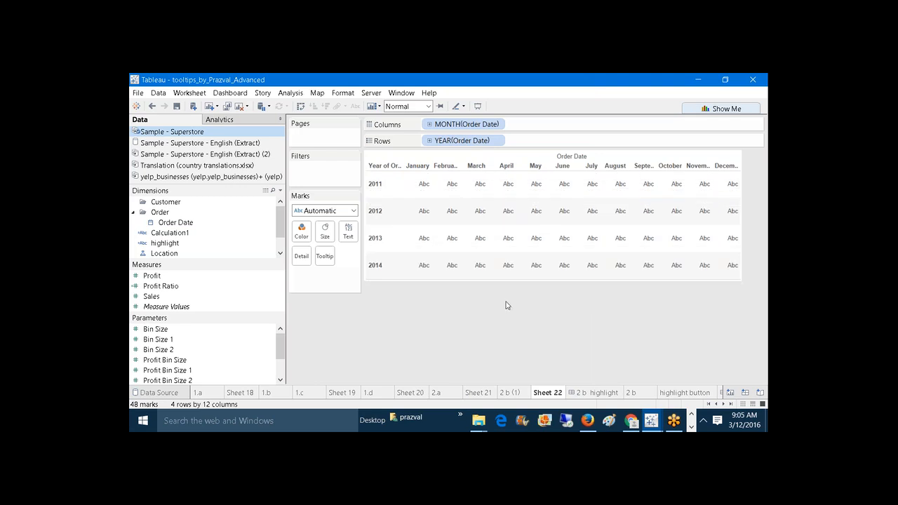
- Check the month headers on the 2 b (1) sheet and review the date formats available for the month headers on Sheet 22
click(509, 392)
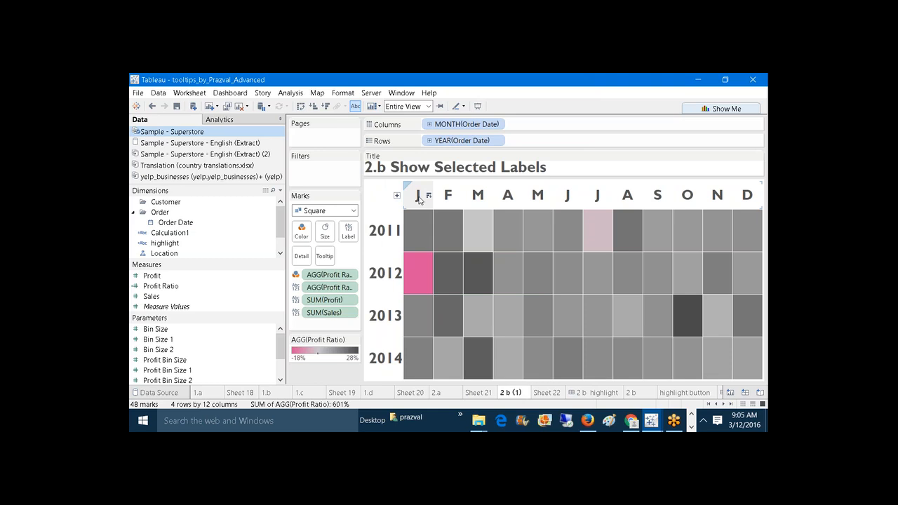
click(545, 394)
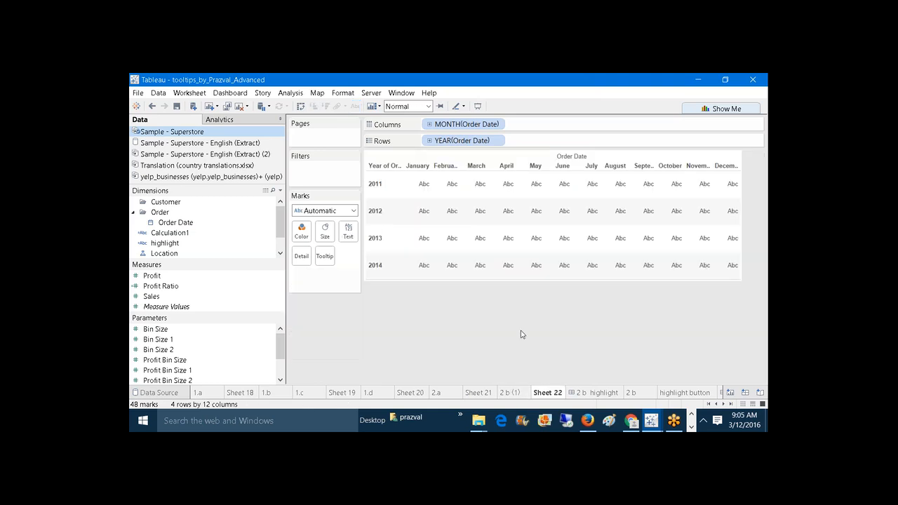
right_click(461, 128)
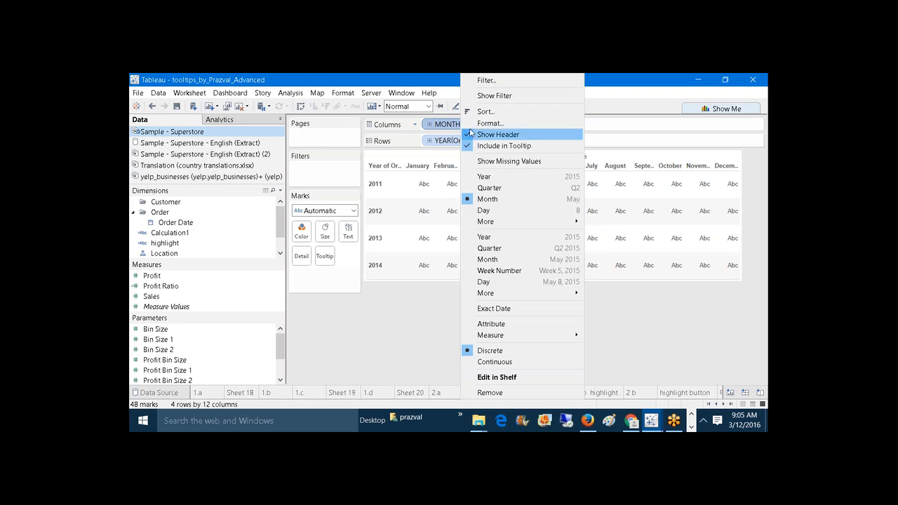
click(478, 123)
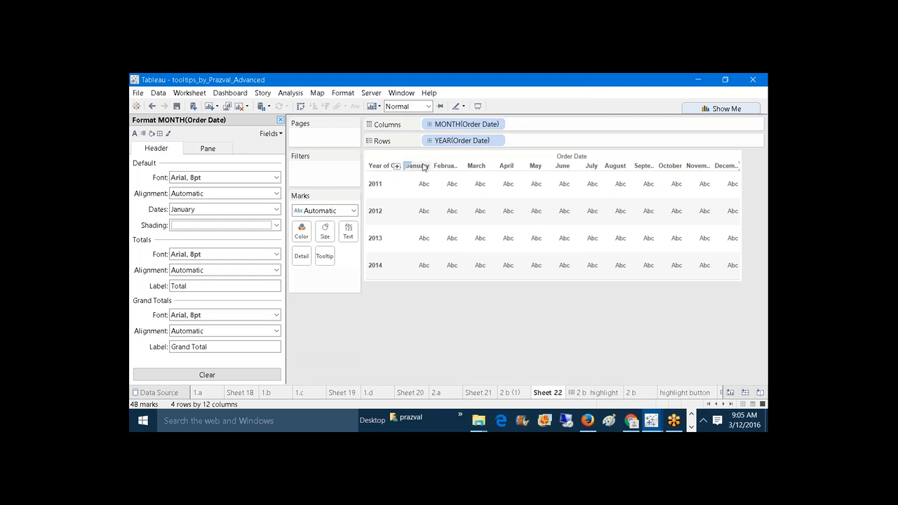
click(278, 210)
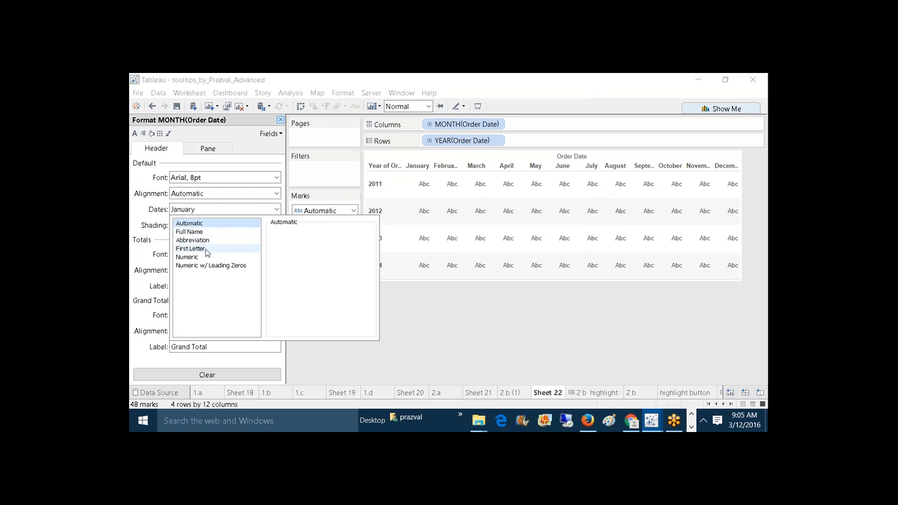
click(411, 304)
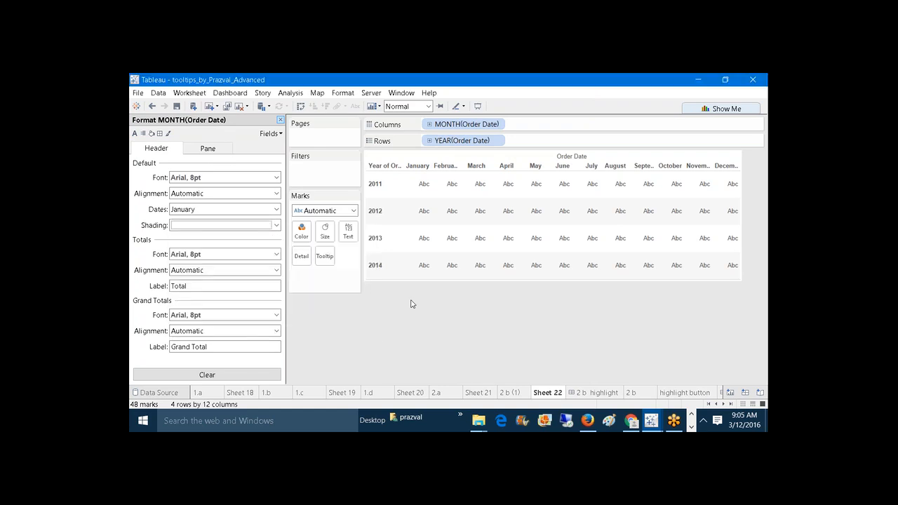
click(280, 120)
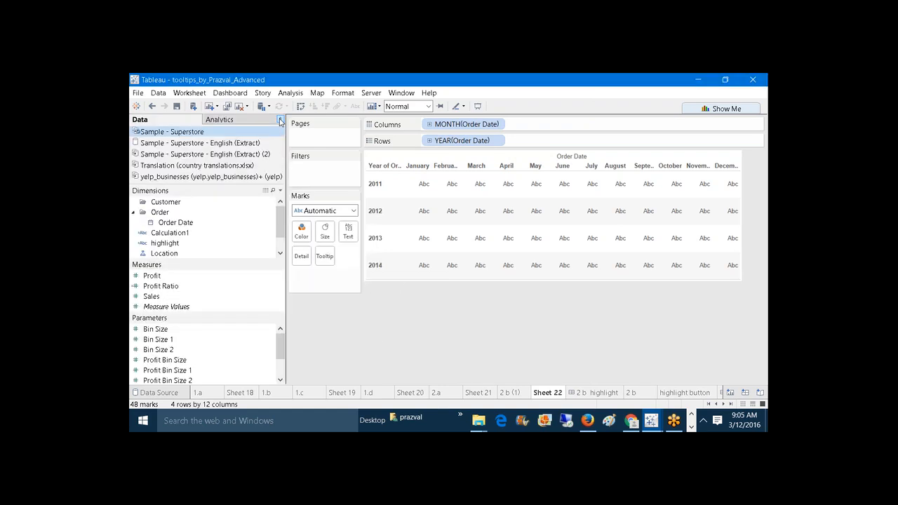
right_click(442, 125)
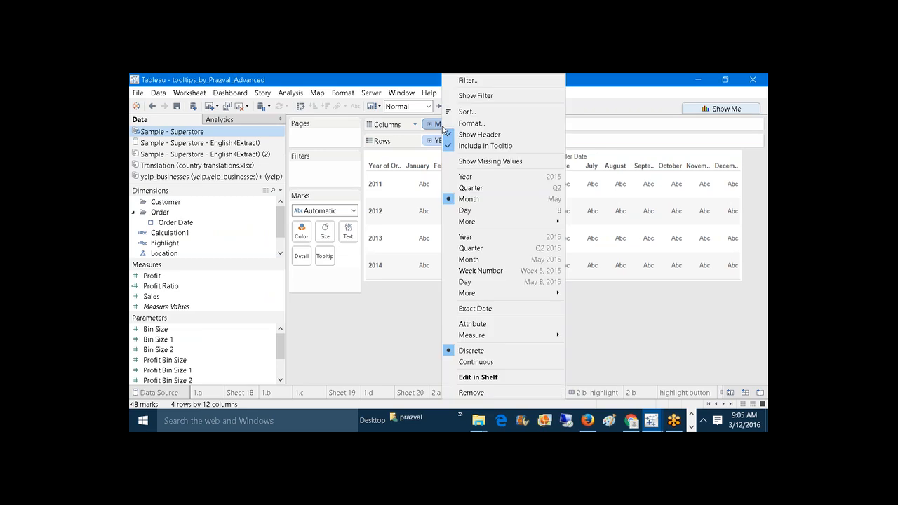
click(404, 307)
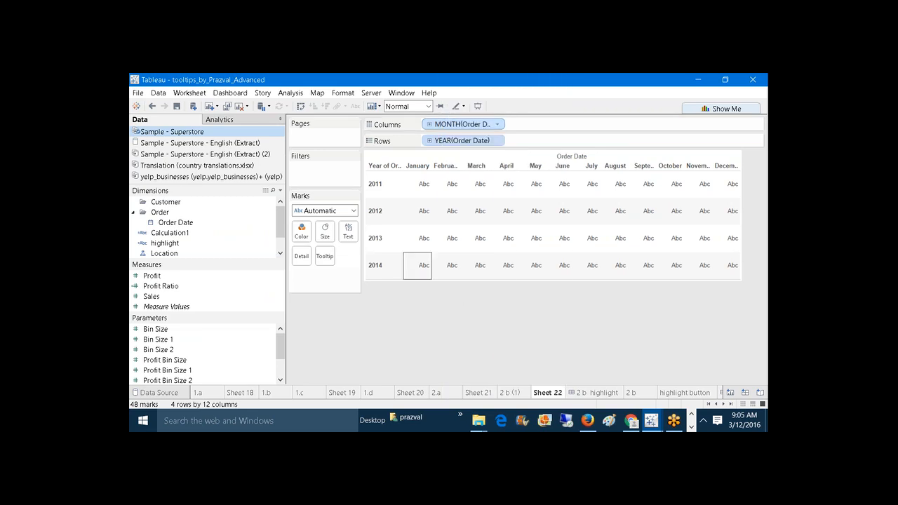
right_click(421, 168)
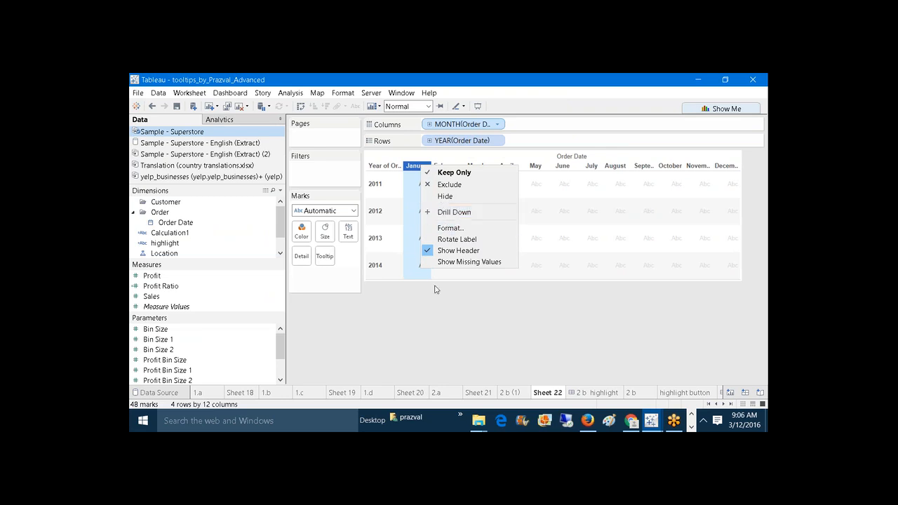
click(440, 313)
click(440, 313)
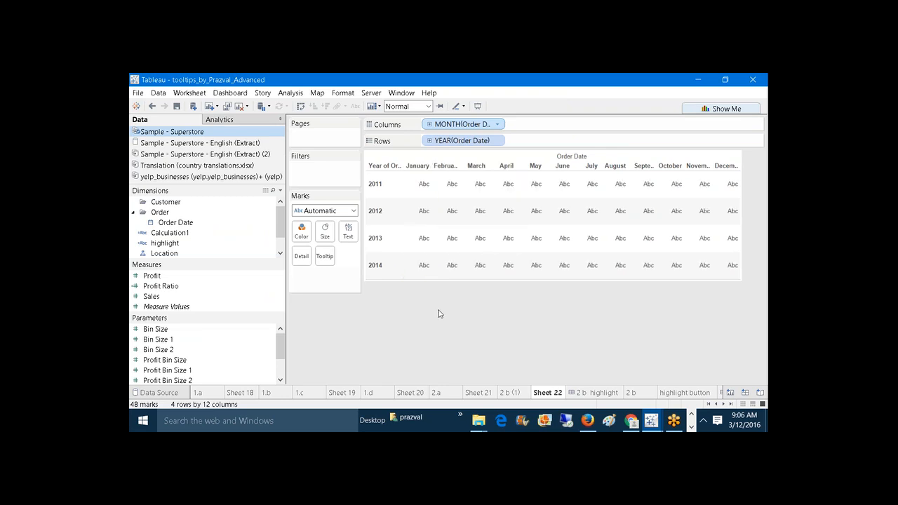
- Set the date format of the month column headers to First Letter and close the formatting options
right_click(448, 125)
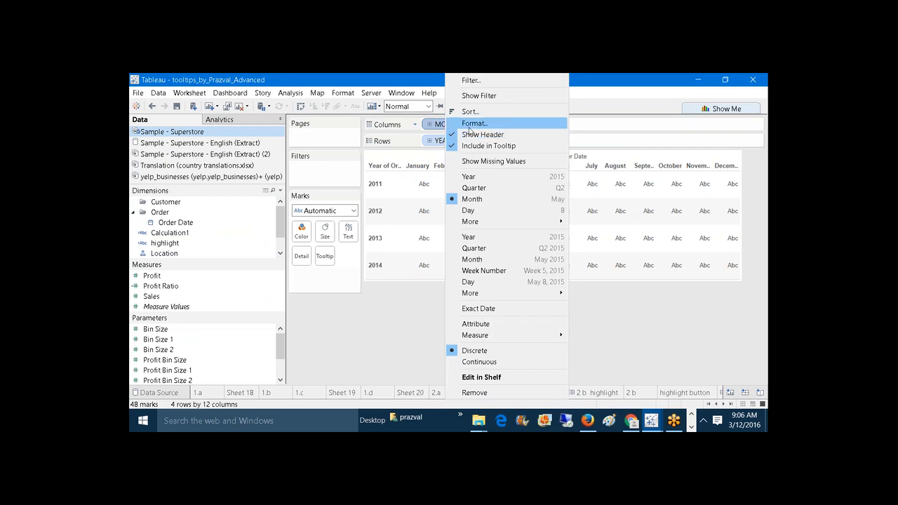
click(470, 125)
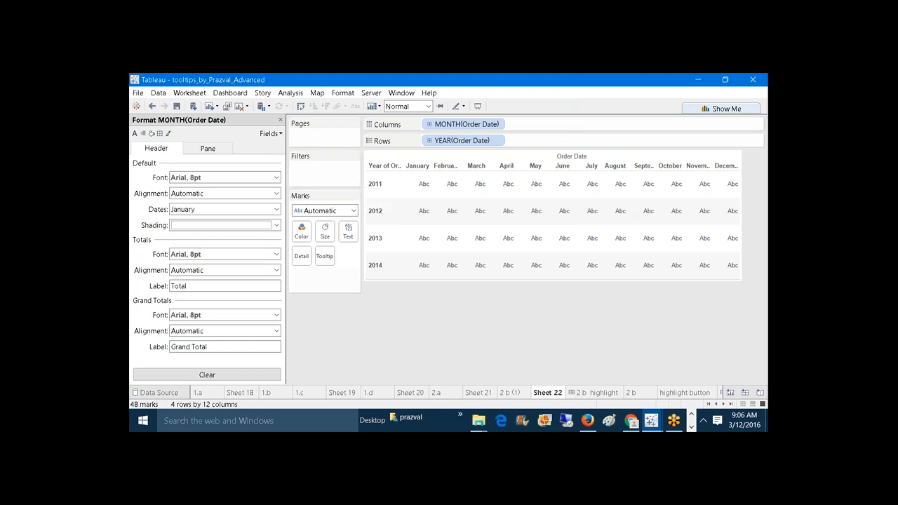
click(276, 209)
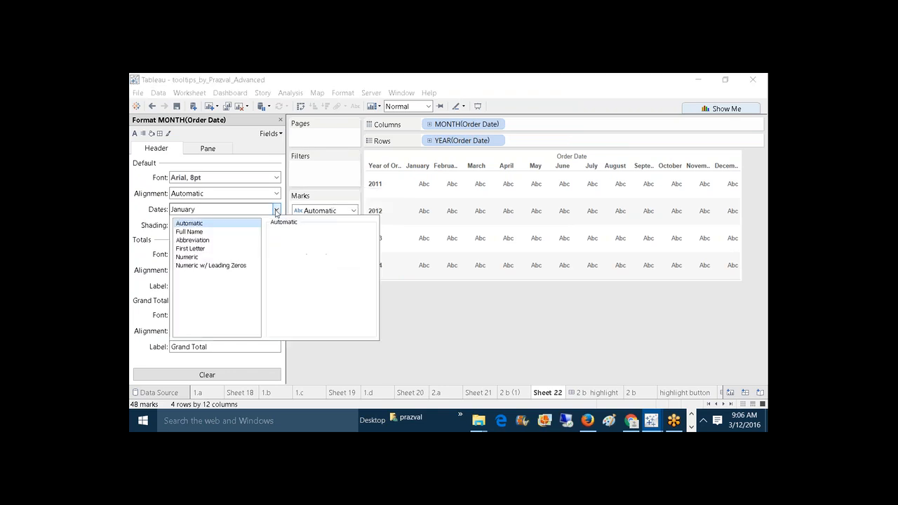
click(210, 249)
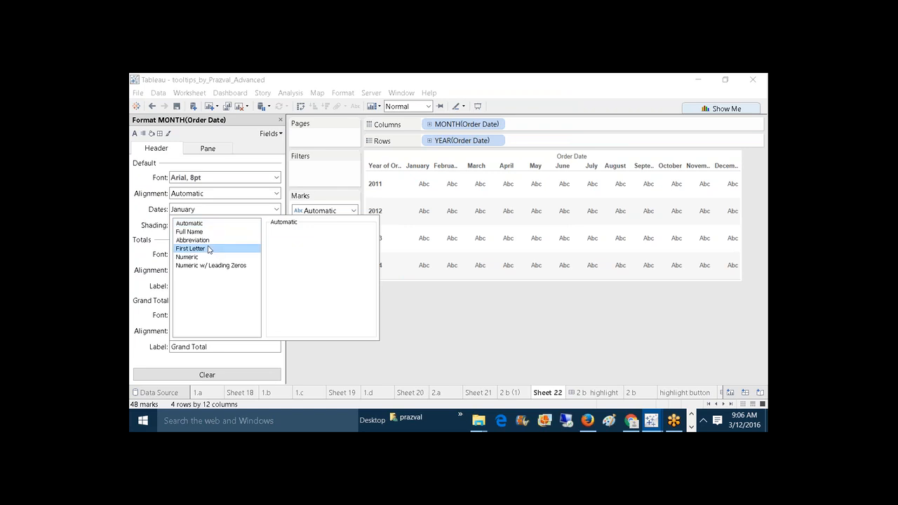
click(456, 375)
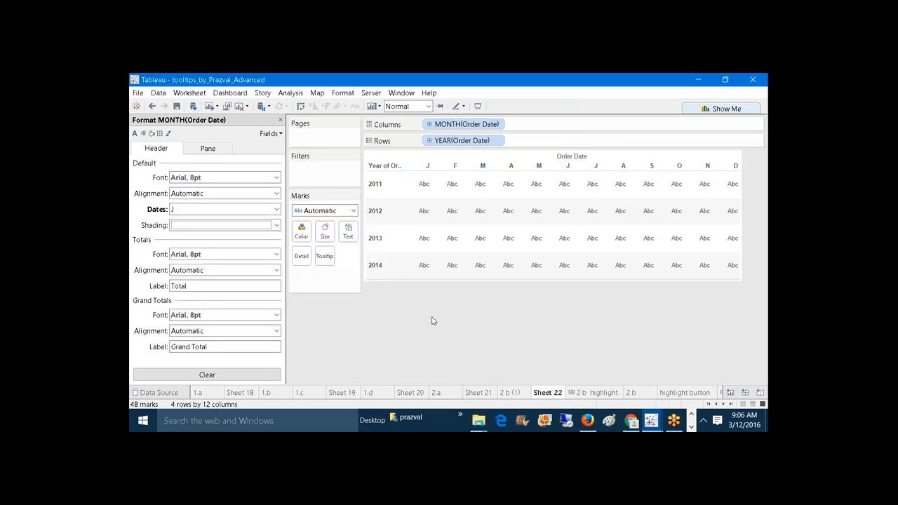
click(280, 122)
- Compare with the 2 b (1) sheet, hide the column and row field labels on Sheet 22, and make its rows taller
click(521, 393)
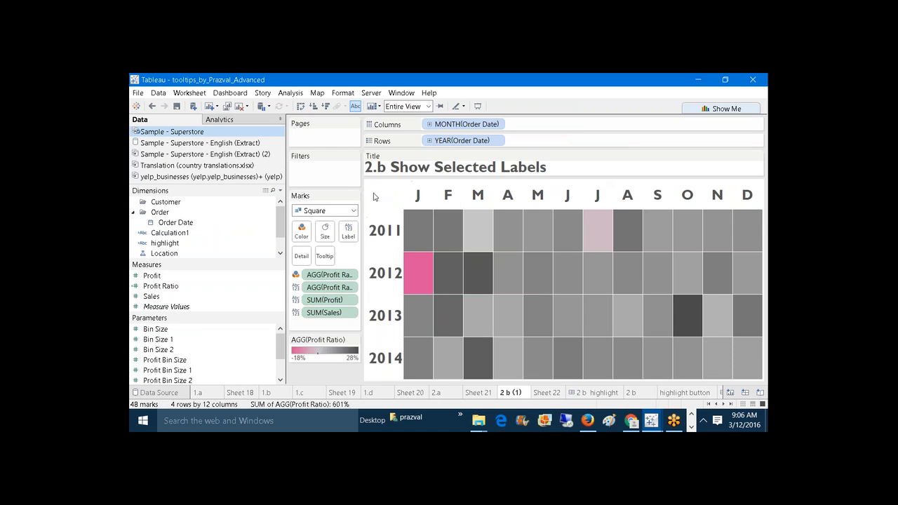
click(547, 393)
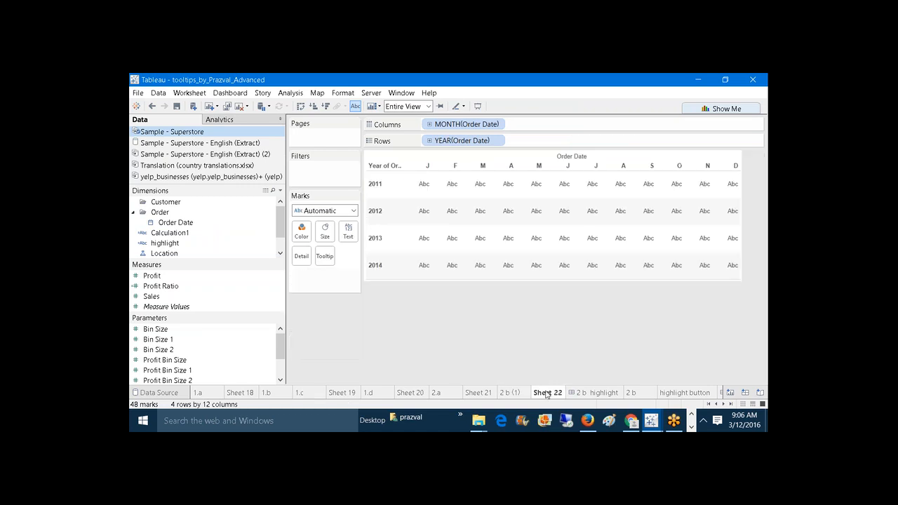
right_click(570, 159)
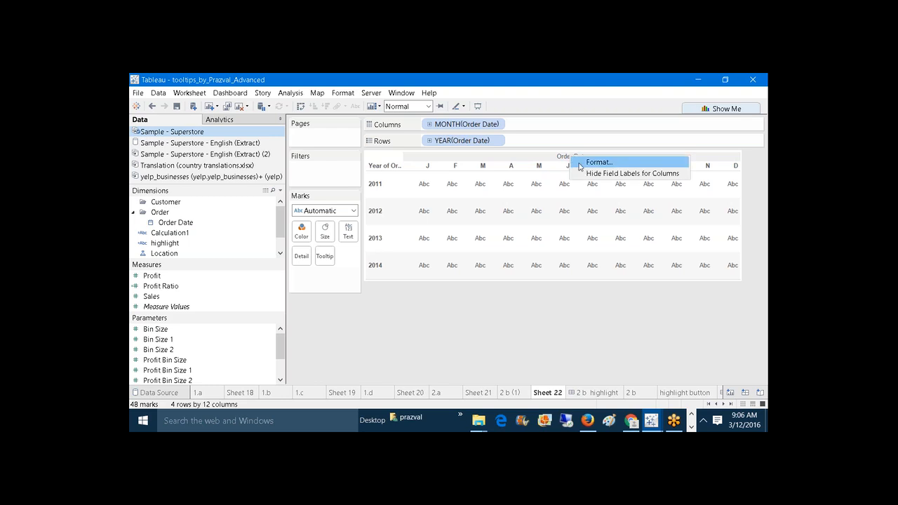
click(582, 174)
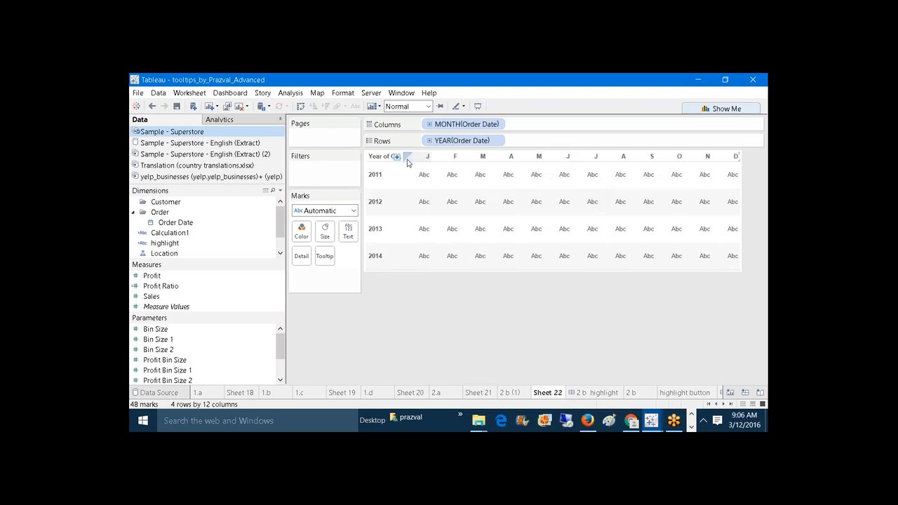
right_click(378, 159)
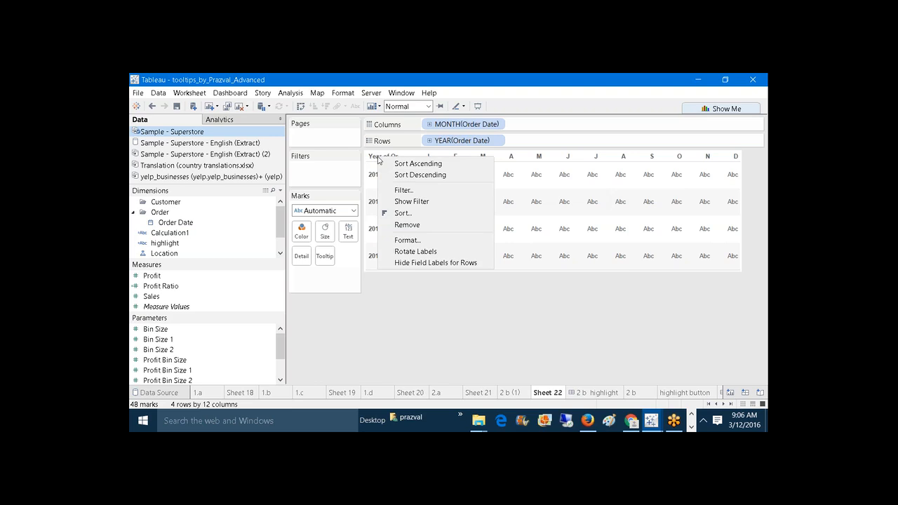
click(413, 261)
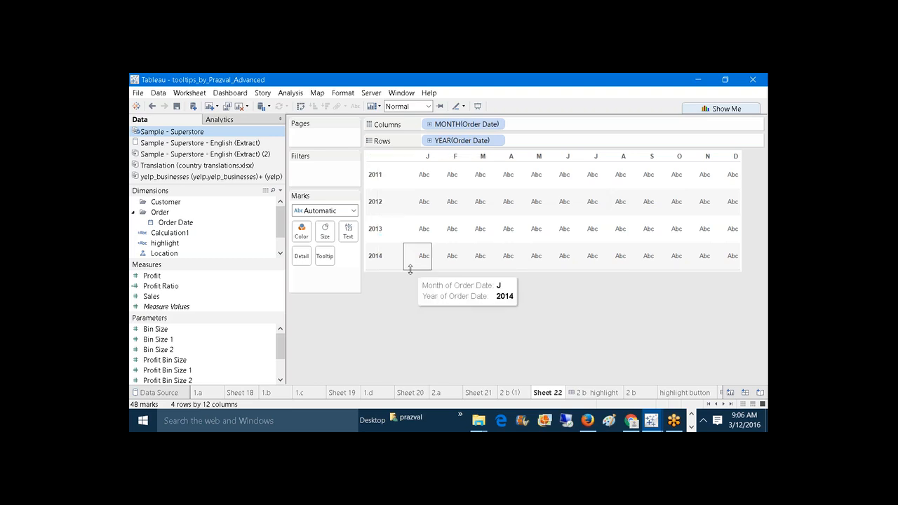
drag(410, 272, 410, 345)
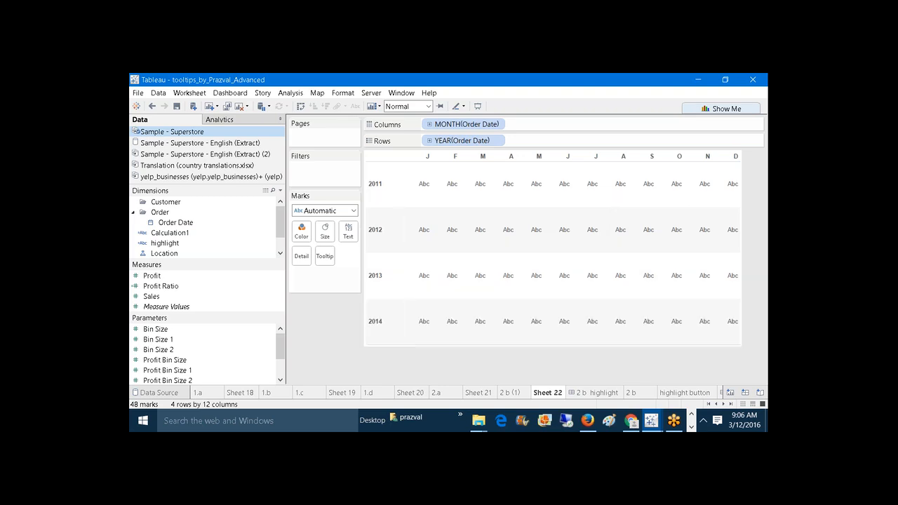
- Set the font size of the month column headers to 16 pt
right_click(453, 124)
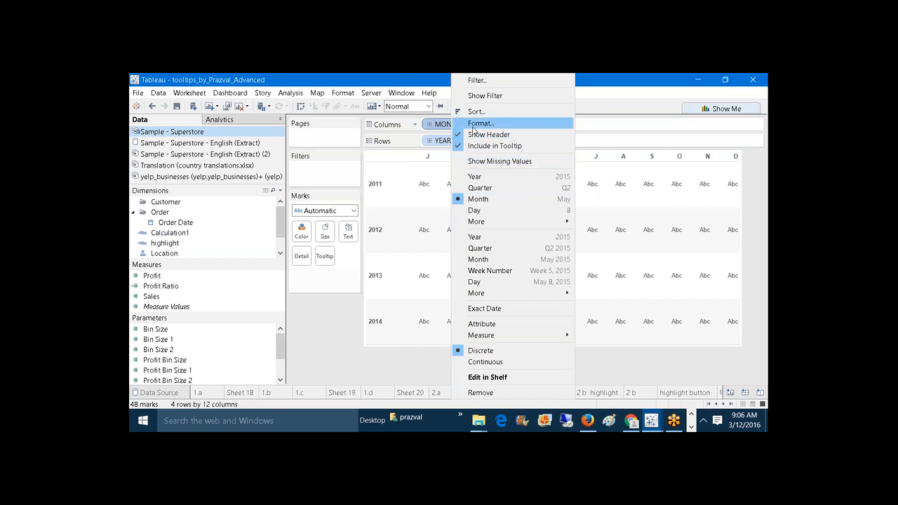
click(472, 124)
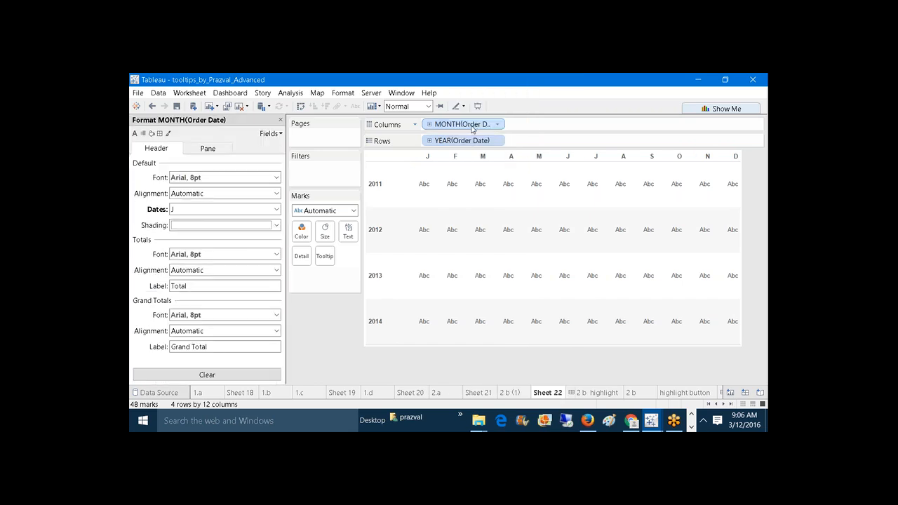
click(277, 177)
click(191, 205)
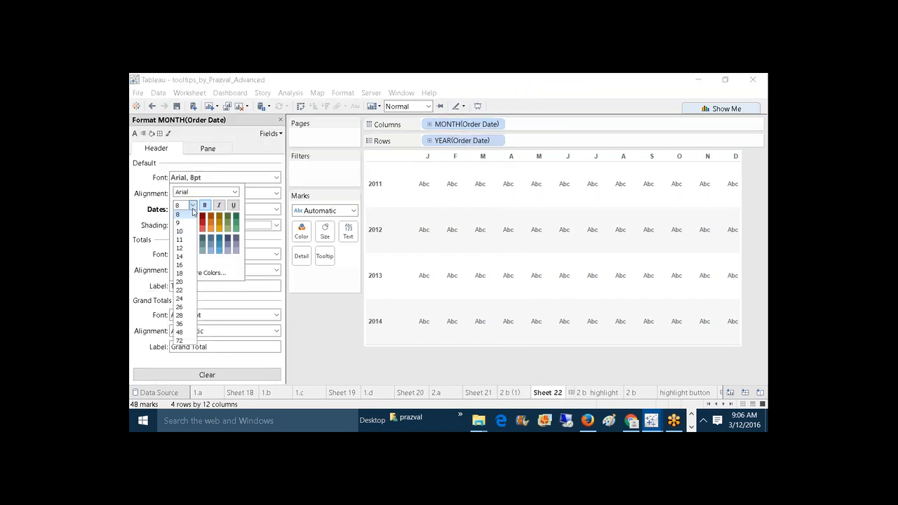
click(181, 274)
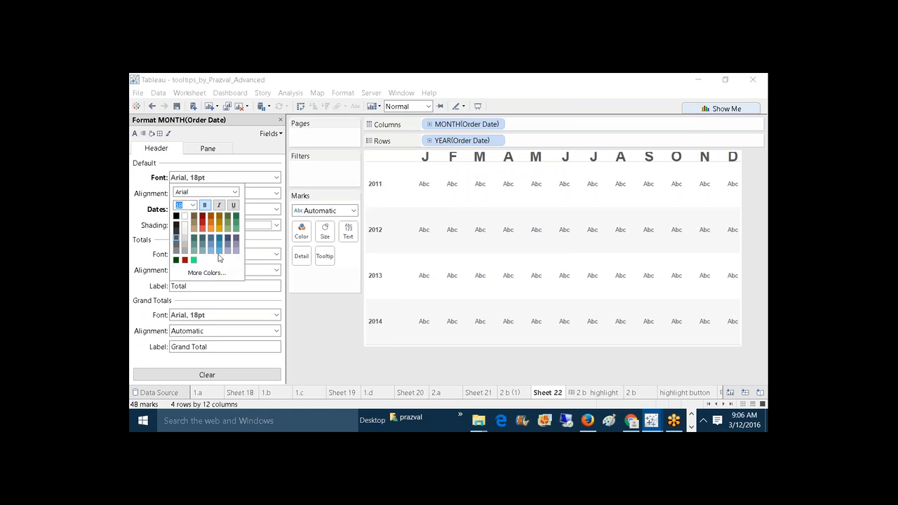
click(190, 205)
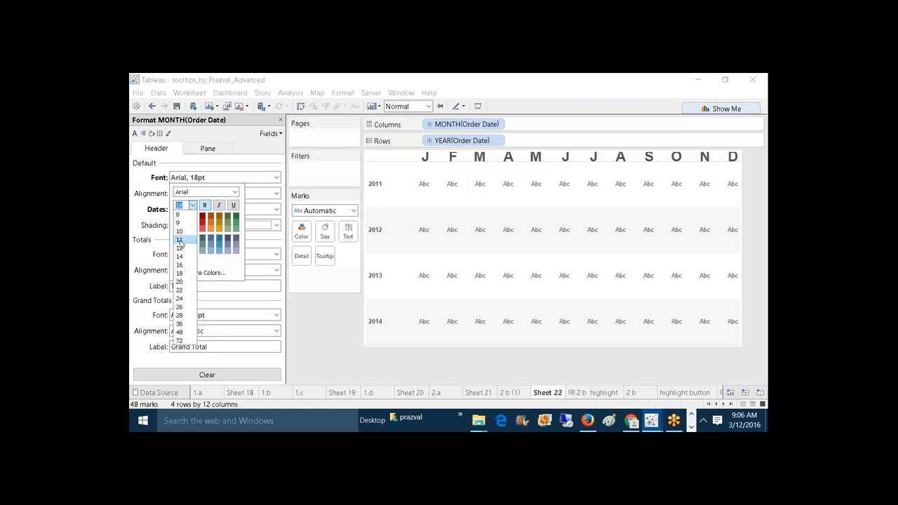
click(181, 265)
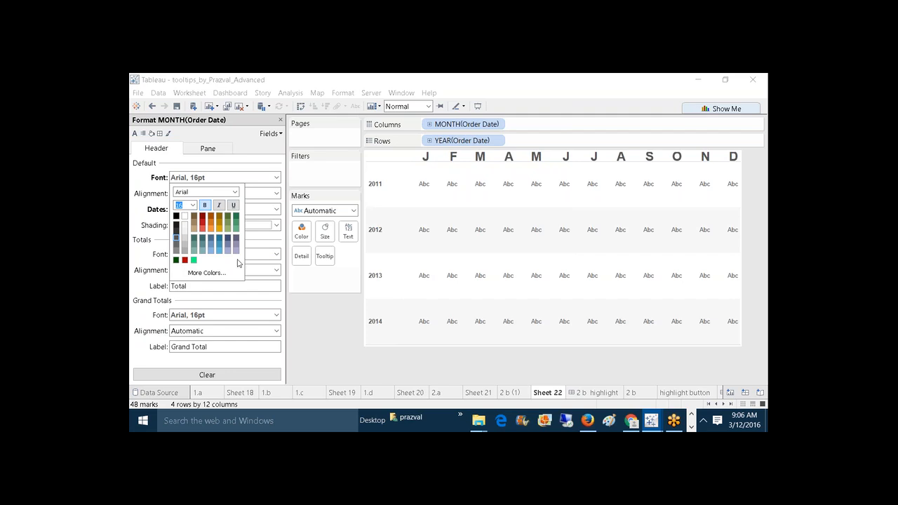
click(320, 331)
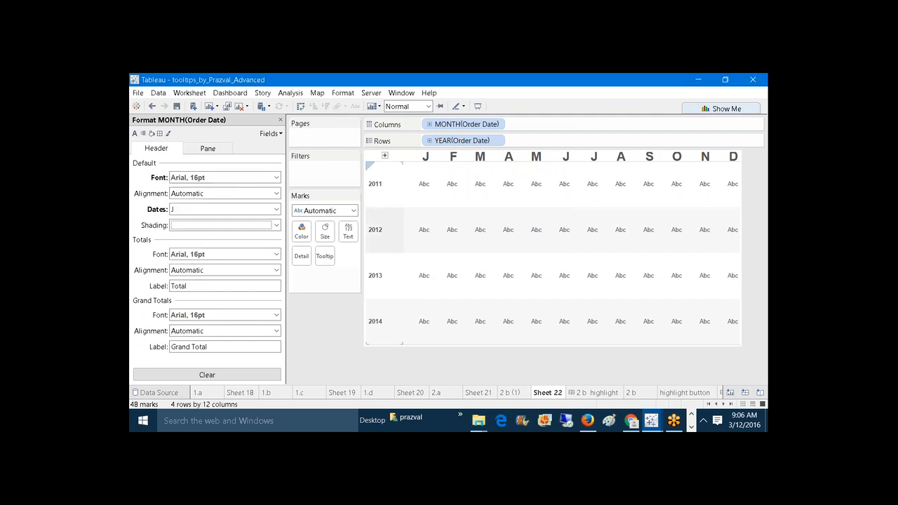
- Set the font size of the year row headers to 16 pt
right_click(376, 178)
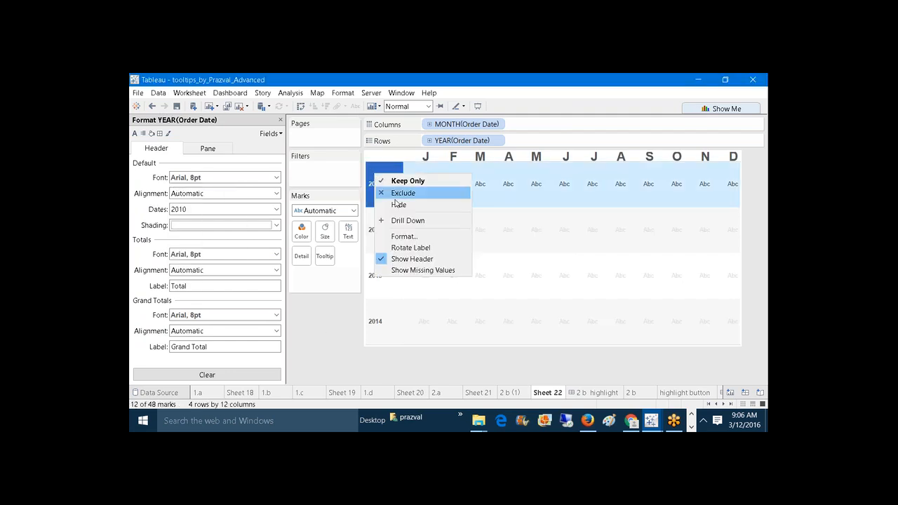
click(404, 235)
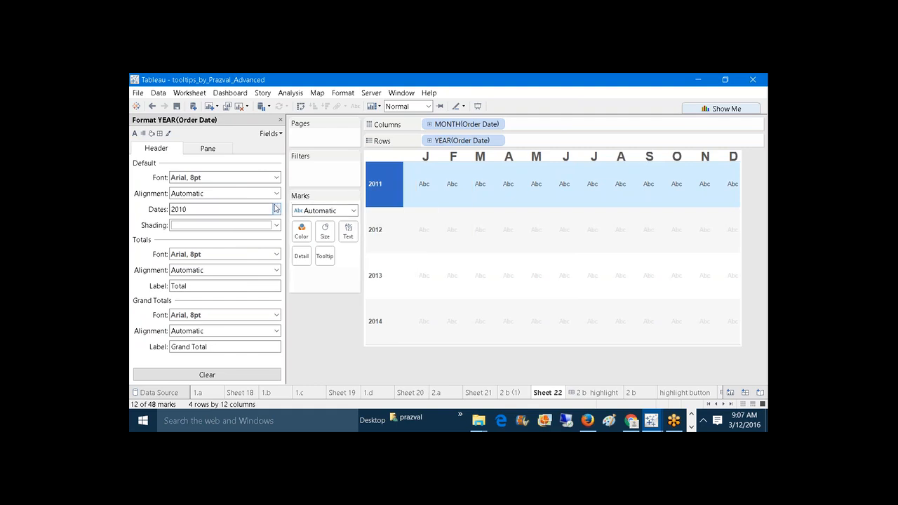
click(276, 177)
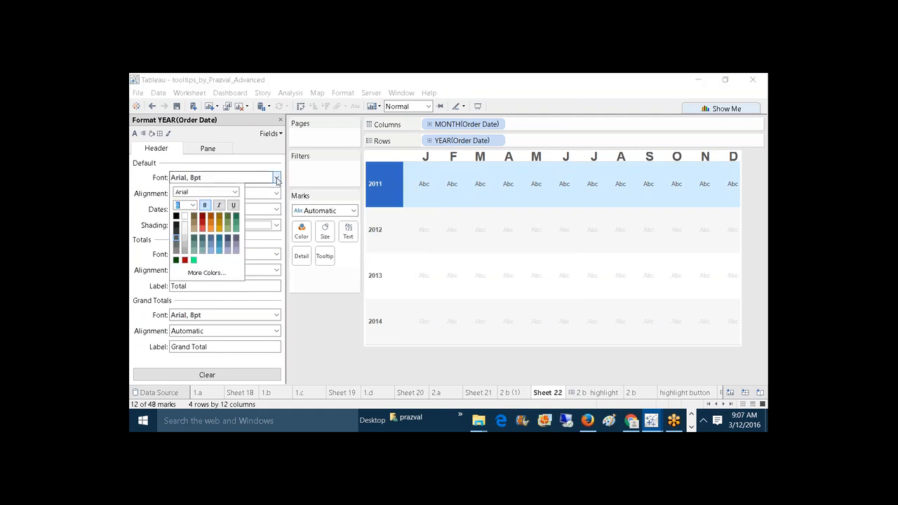
click(193, 205)
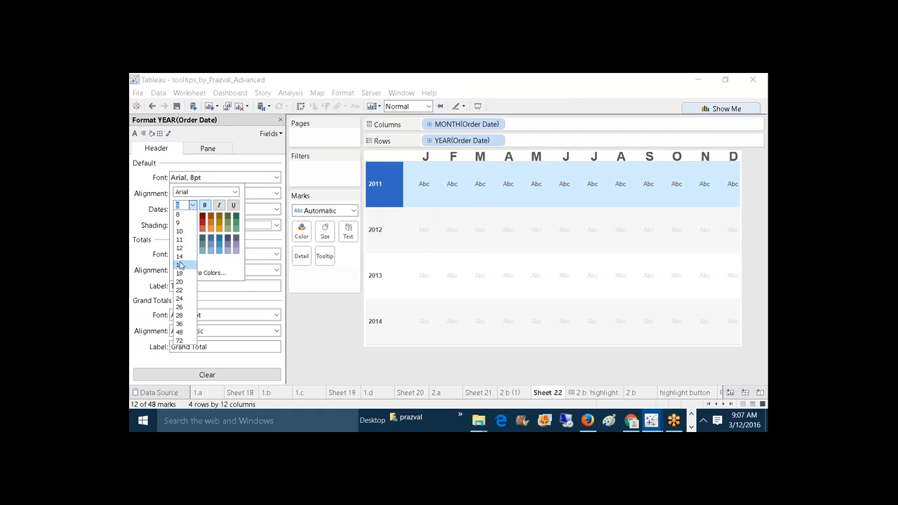
click(183, 261)
click(325, 354)
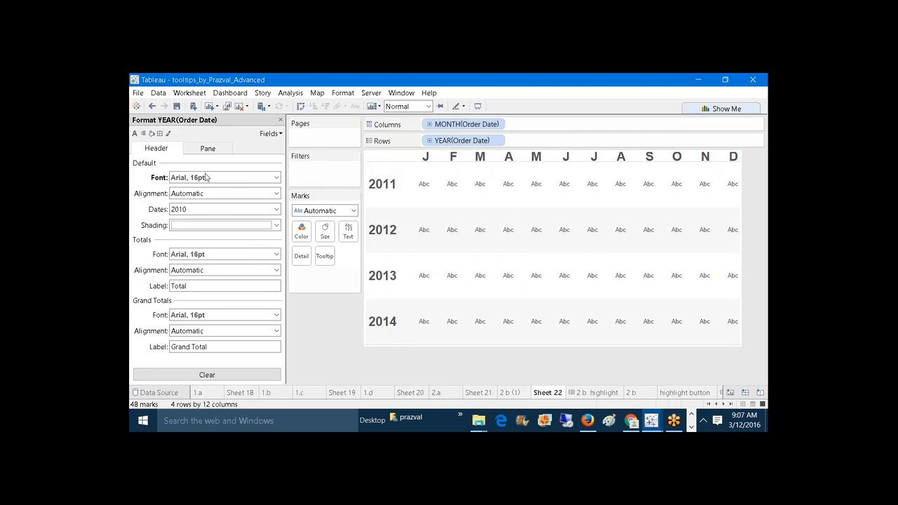
- Set the row divider pane border to None in the sheet's border formatting and close the formatting options
click(160, 133)
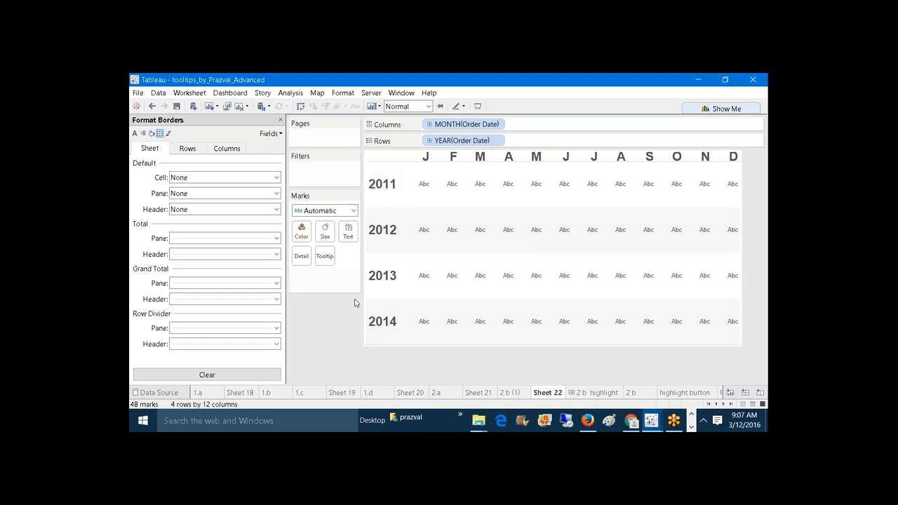
click(276, 327)
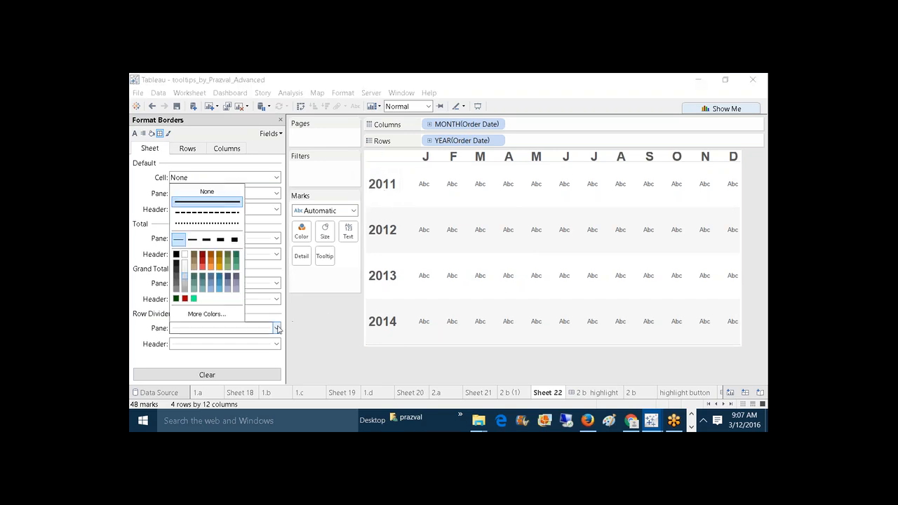
click(224, 192)
click(327, 350)
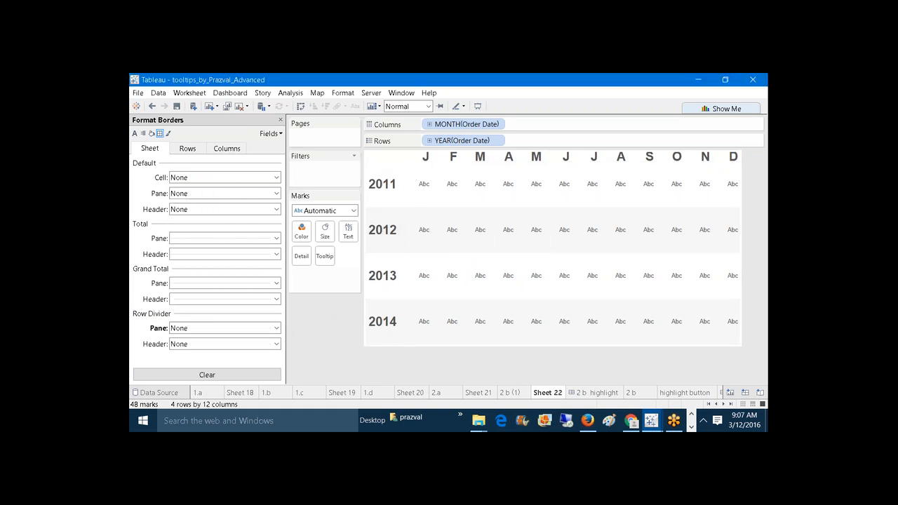
click(280, 120)
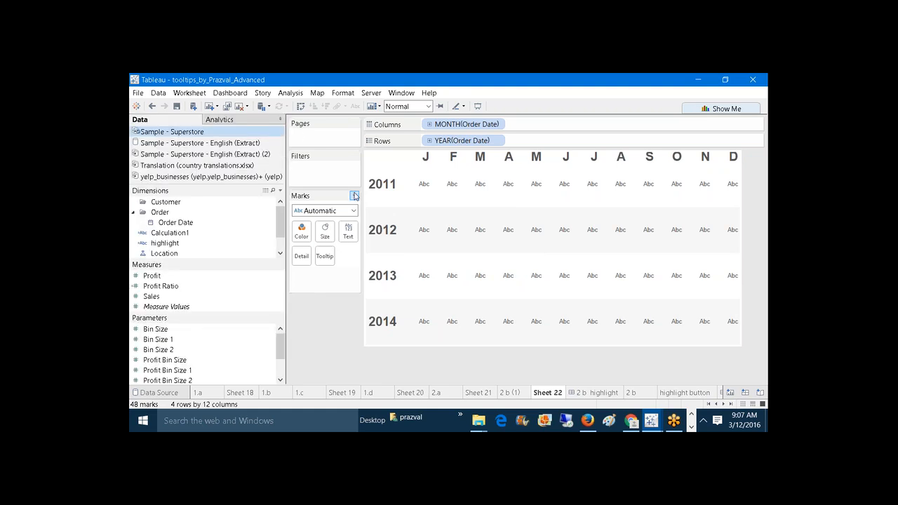
- Change the mark type to Square and enlarge the squares until they nearly fill the width of their cells
click(353, 211)
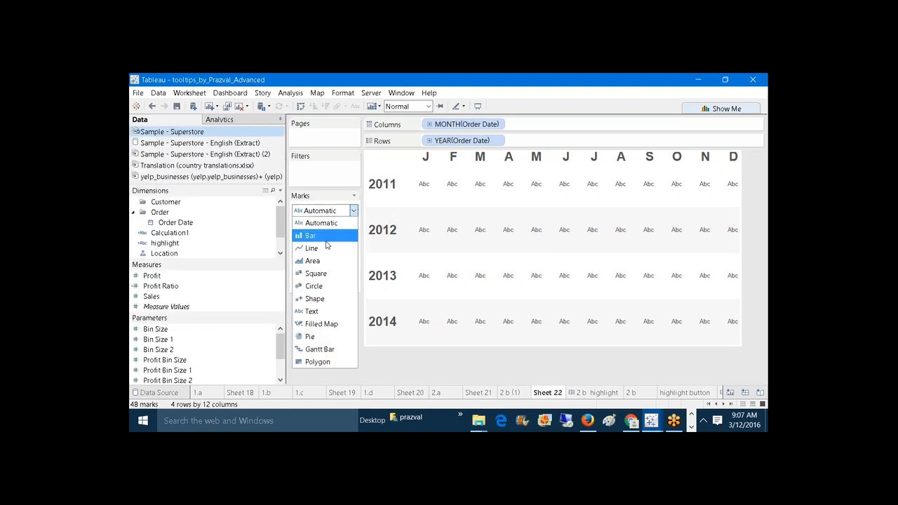
click(313, 274)
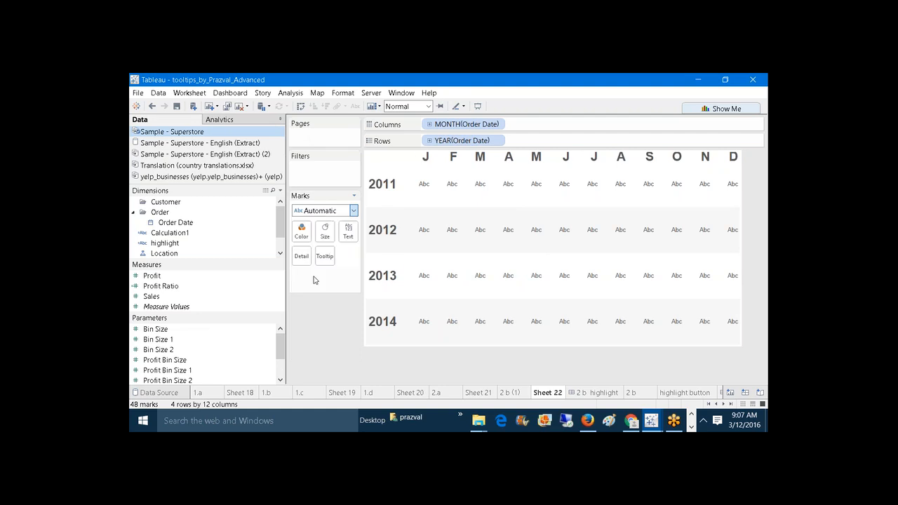
click(324, 232)
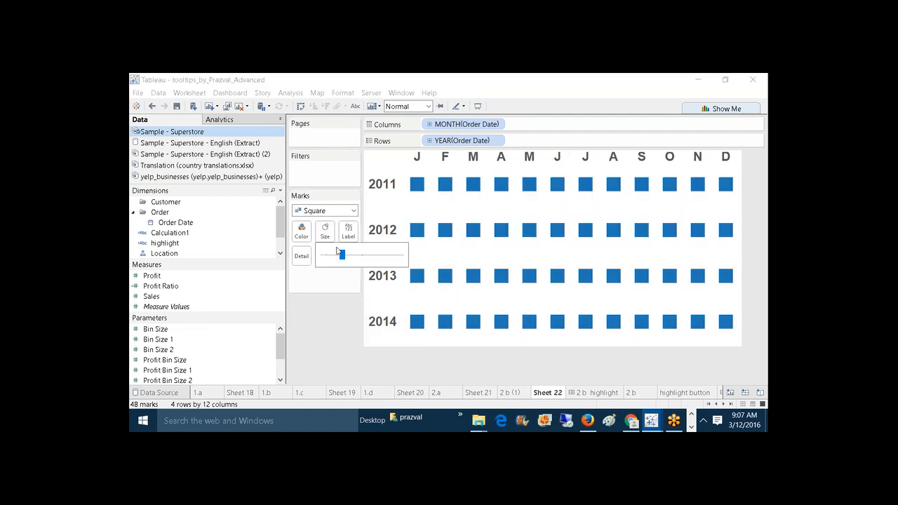
mouse_move(343, 255)
mouse_down()
mouse_move(375, 256)
mouse_move(359, 256)
mouse_up()
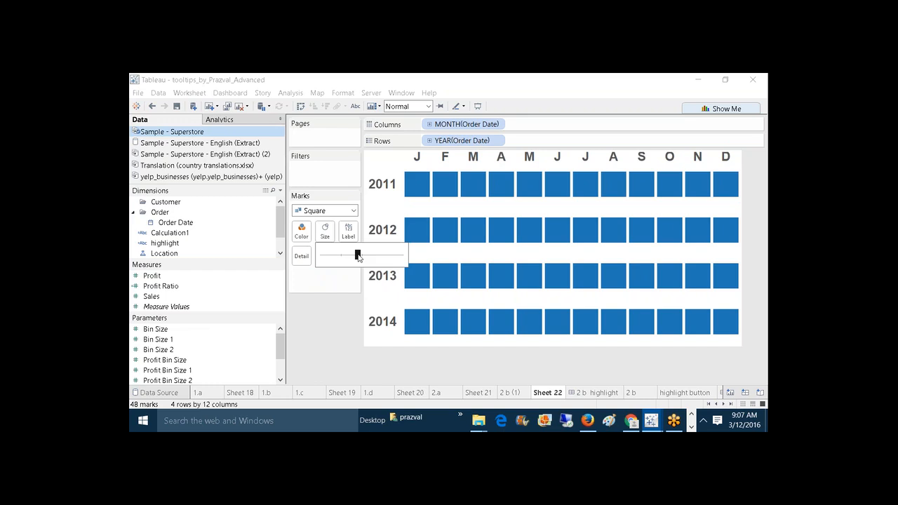
click(693, 110)
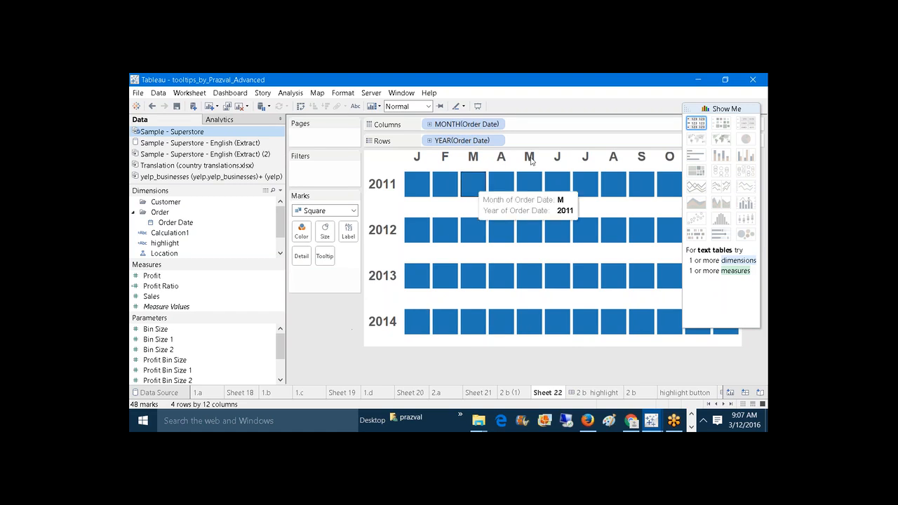
click(722, 109)
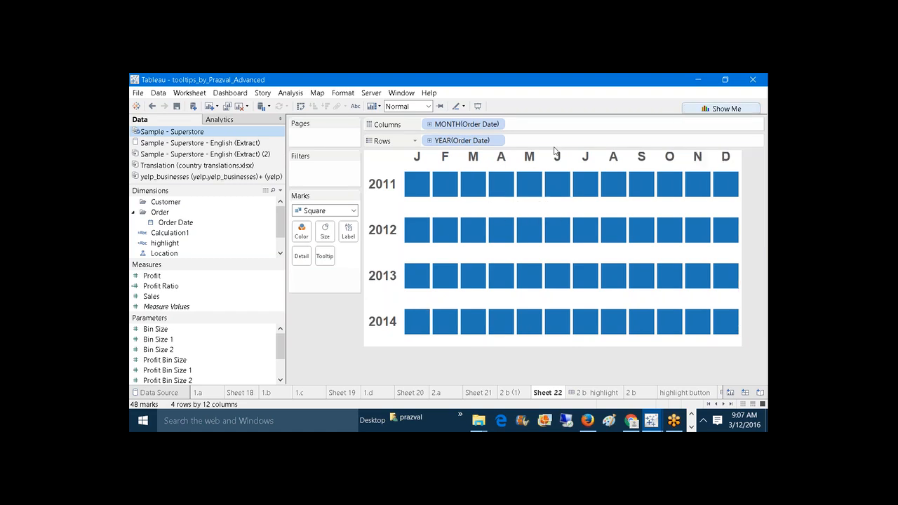
- Review the Profit Ratio calculation without changing it and color the squares by Profit Ratio
right_click(161, 286)
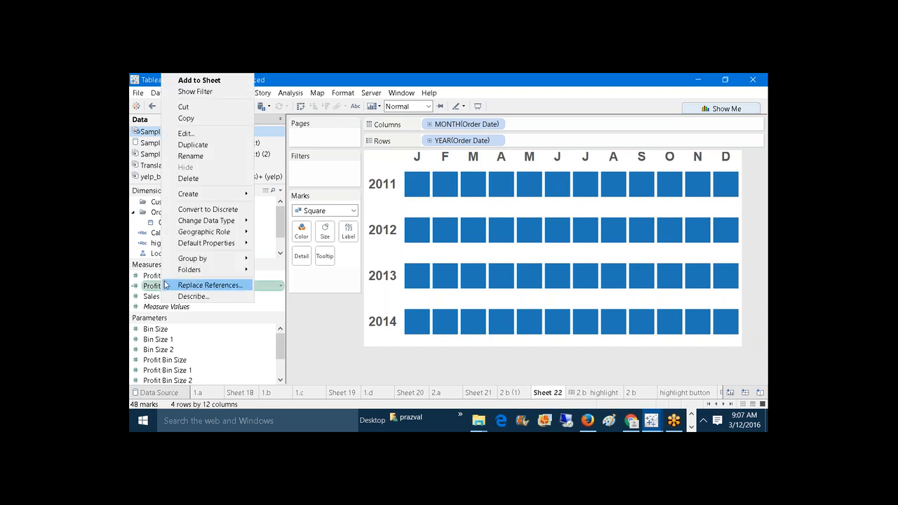
click(201, 133)
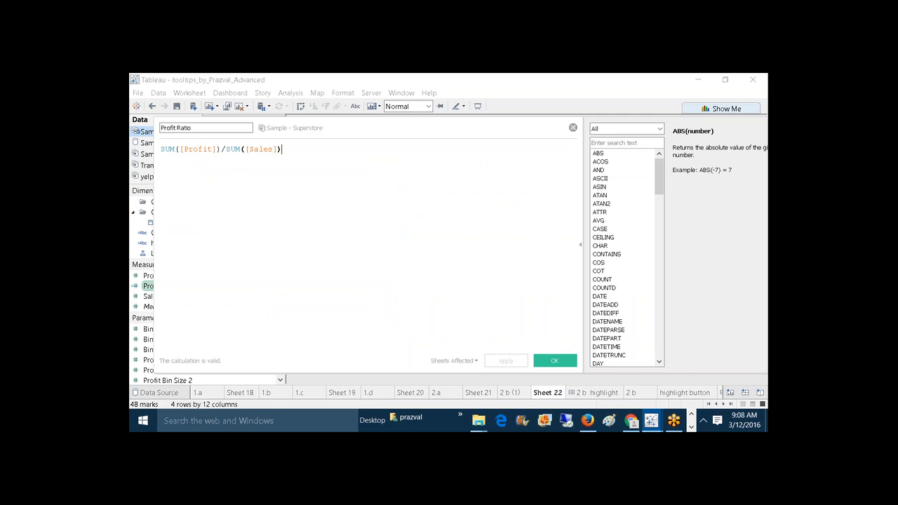
click(572, 128)
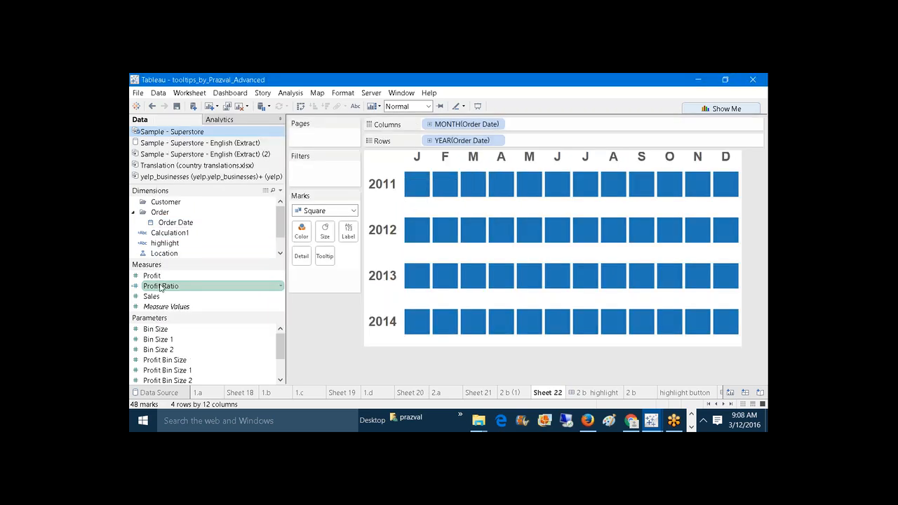
drag(161, 286, 305, 231)
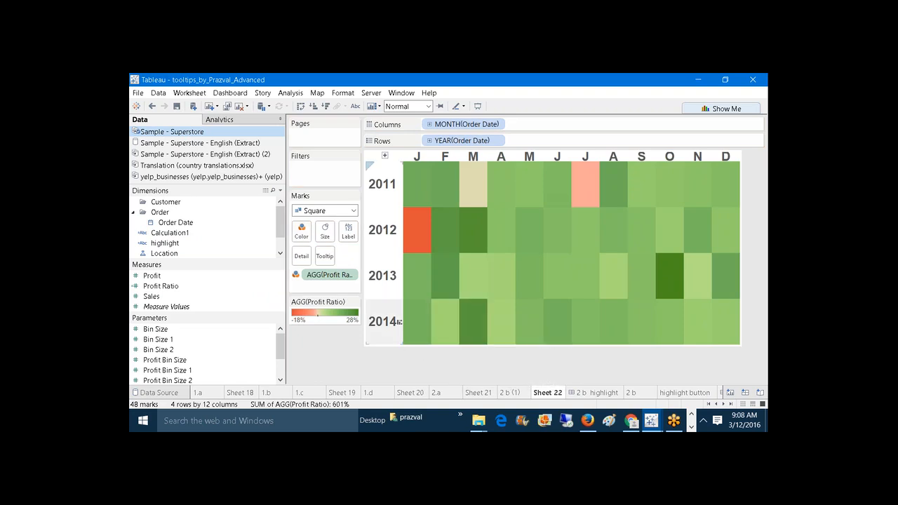
- Make the year rows taller and label the squares with Profit Ratio, Profit and Sales
drag(396, 344, 396, 373)
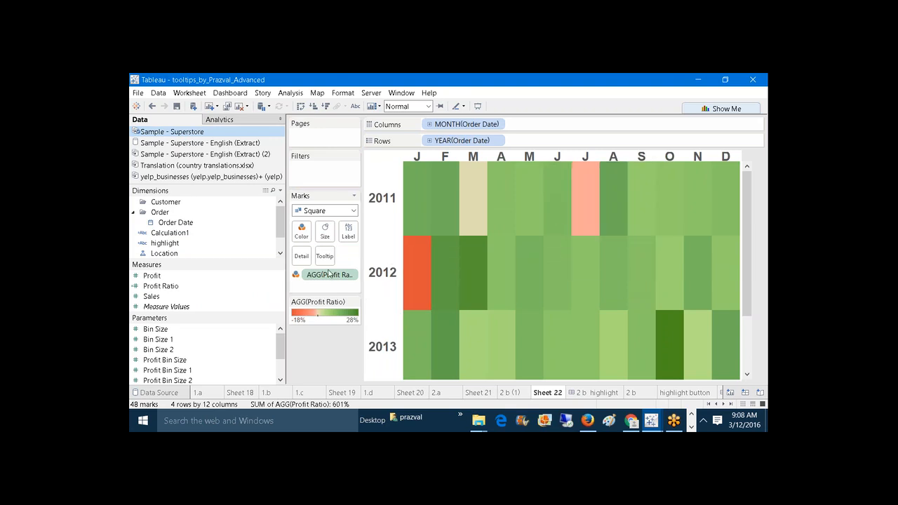
click(162, 286)
drag(162, 289, 347, 236)
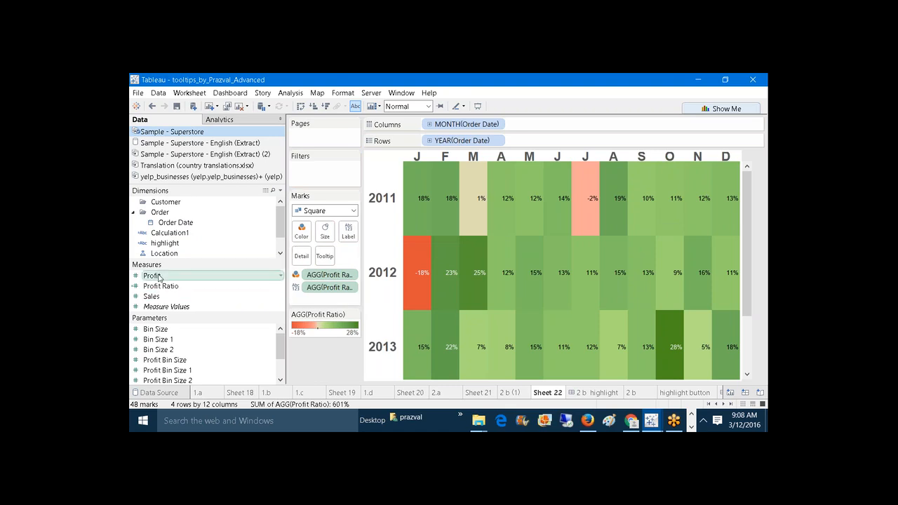
drag(160, 277, 351, 228)
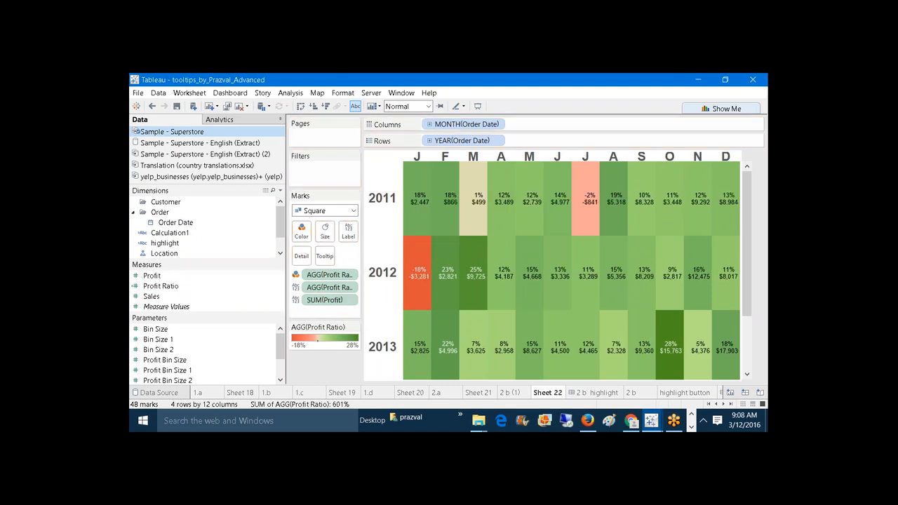
drag(153, 298, 348, 232)
- Edit the mark label text so the Profit Ratio line is bold and followed by "-Margin", and apply it
click(347, 231)
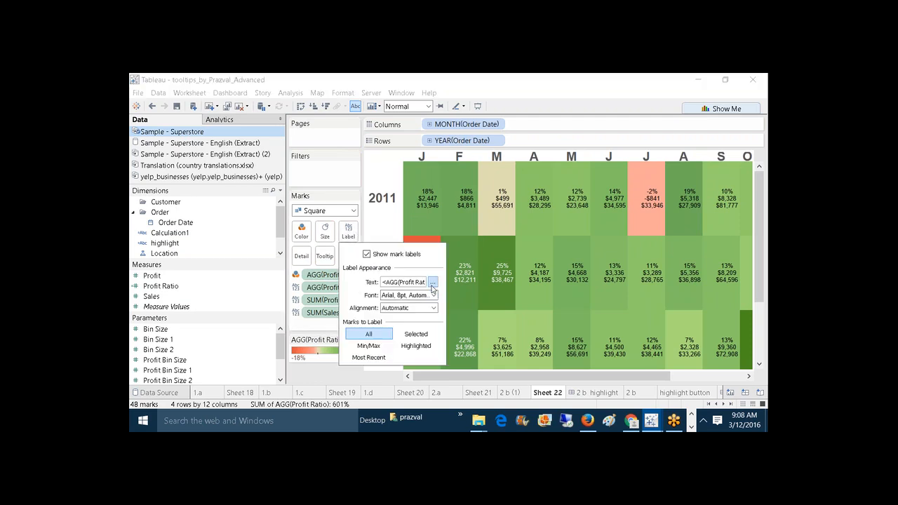
click(431, 281)
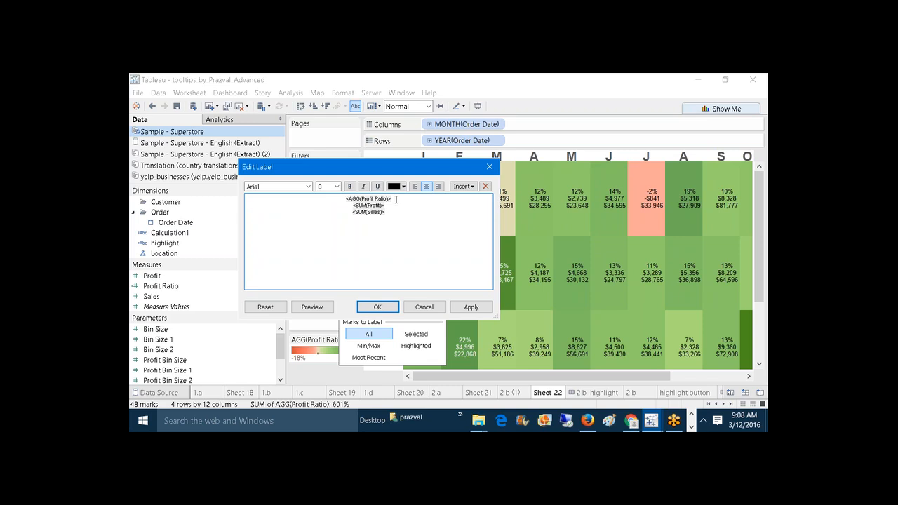
drag(392, 200, 347, 200)
click(349, 185)
click(396, 198)
text(-Margin)
click(455, 307)
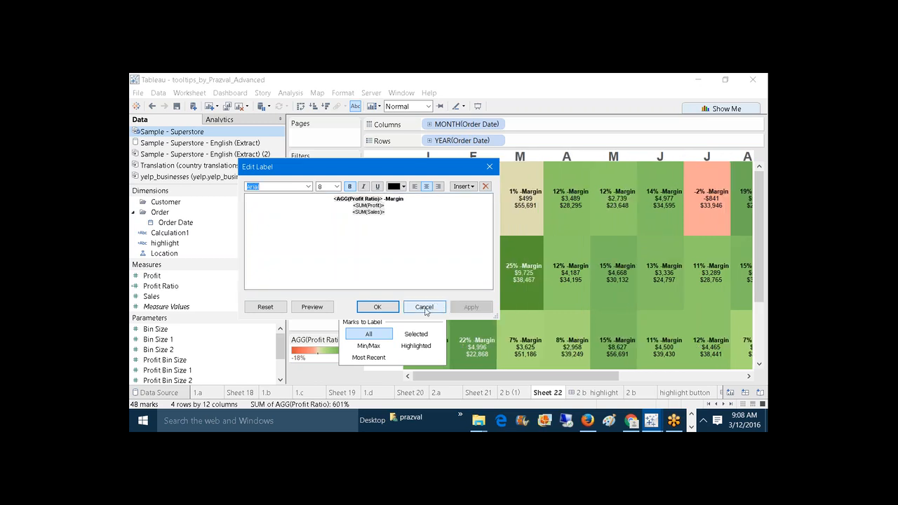
- Add a bold "Sales:-" before SUM(Profit) and a bold "Profit:-" before SUM(Sales) in the label text, and close the label options
click(346, 207)
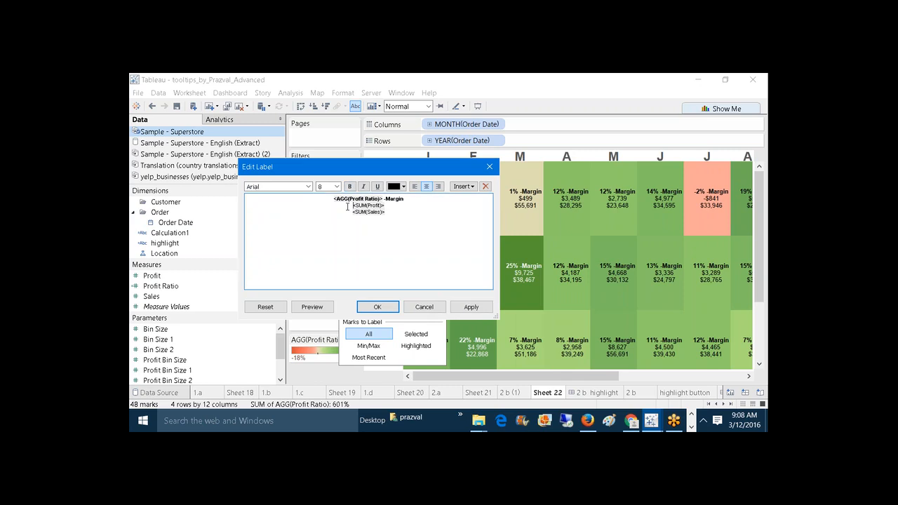
text(Sales: -)
click(348, 211)
text(Profit:)
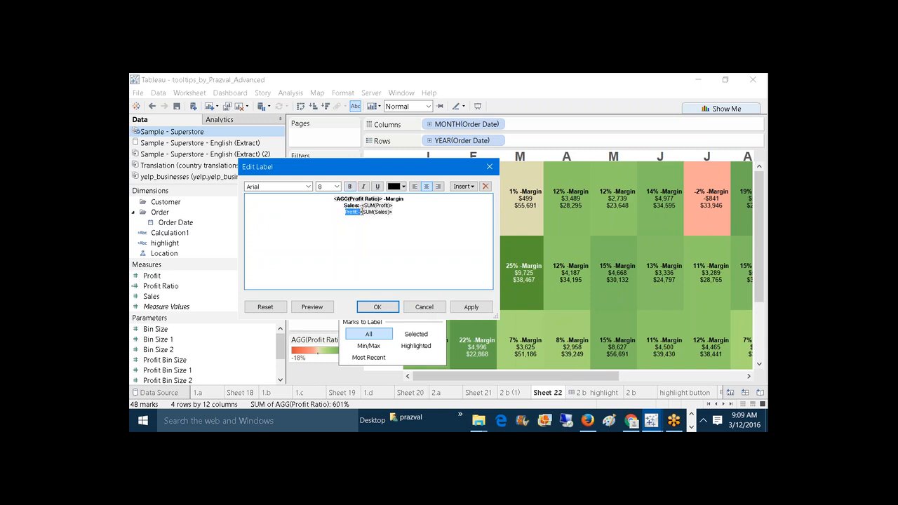
click(462, 308)
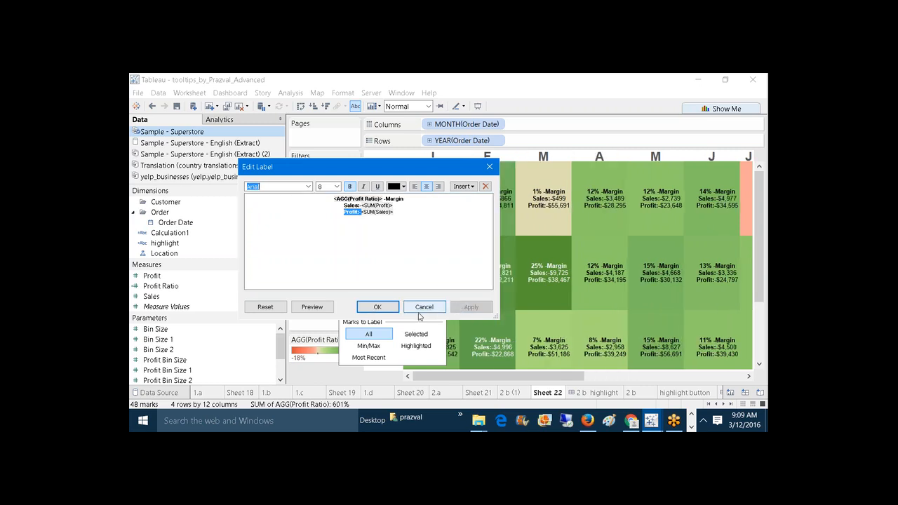
click(377, 307)
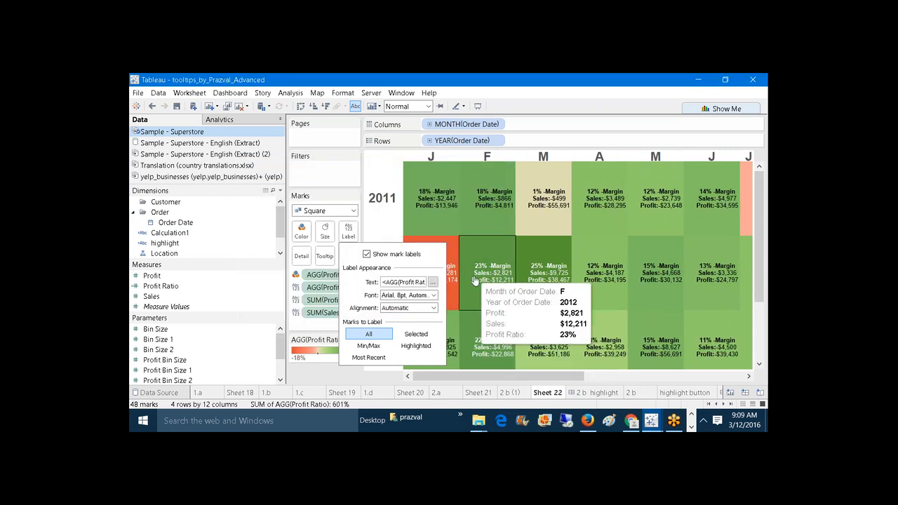
mouse_move(758, 229)
mouse_down()
mouse_move(761, 303)
mouse_move(752, 216)
mouse_up()
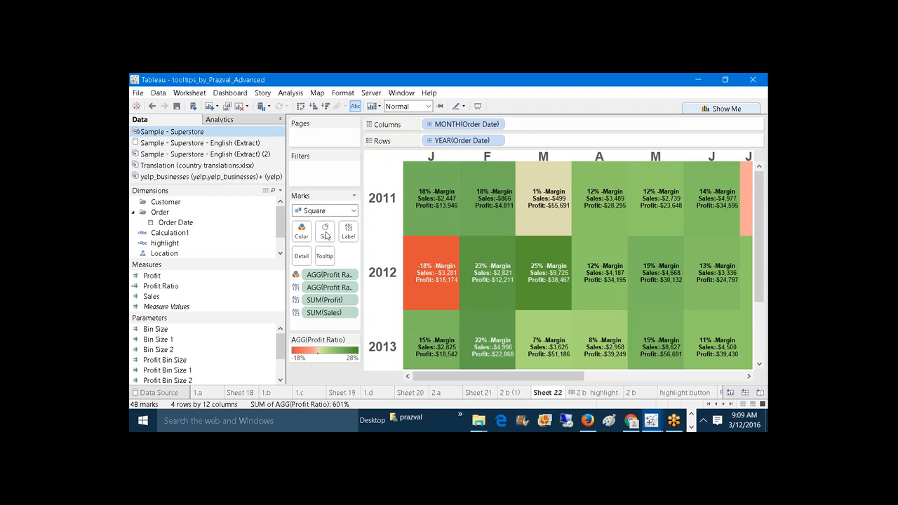
- Show the 2 b highlight dashboard in presentation mode and toggle its flashlight button to compare the heatmap with and without labels
click(596, 393)
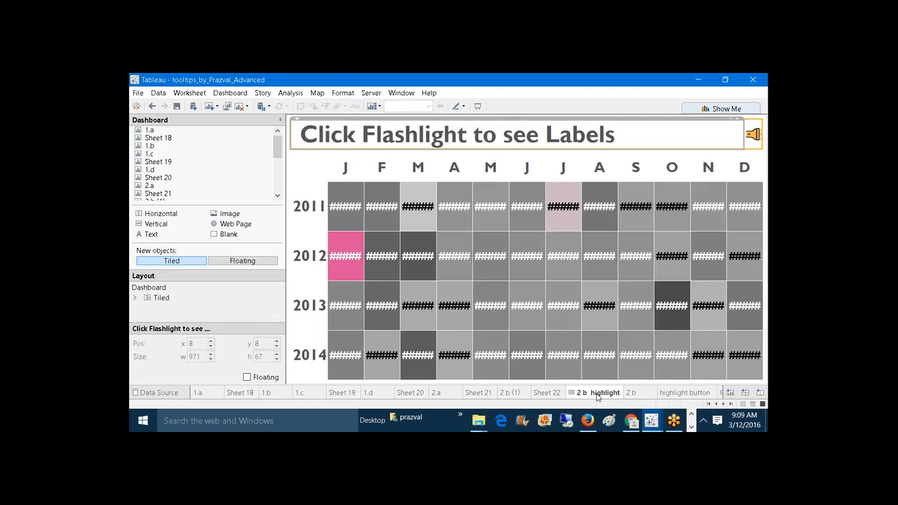
click(473, 108)
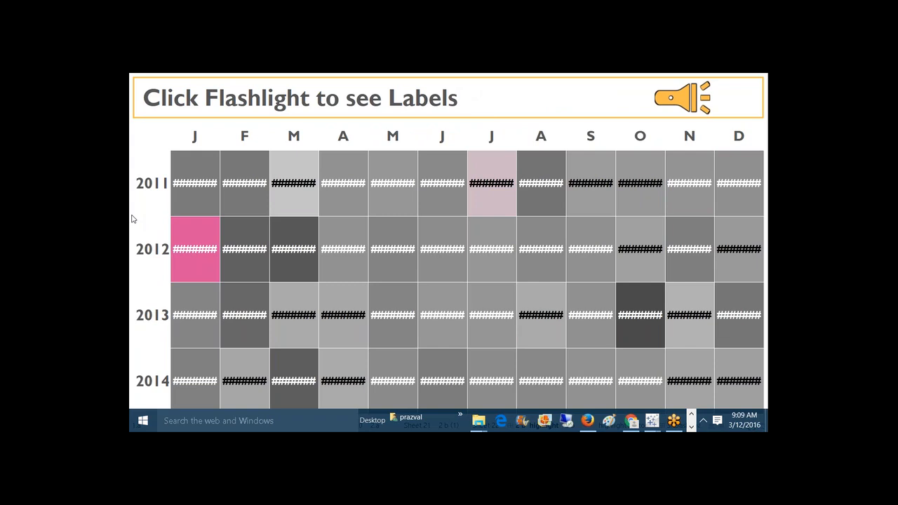
click(672, 105)
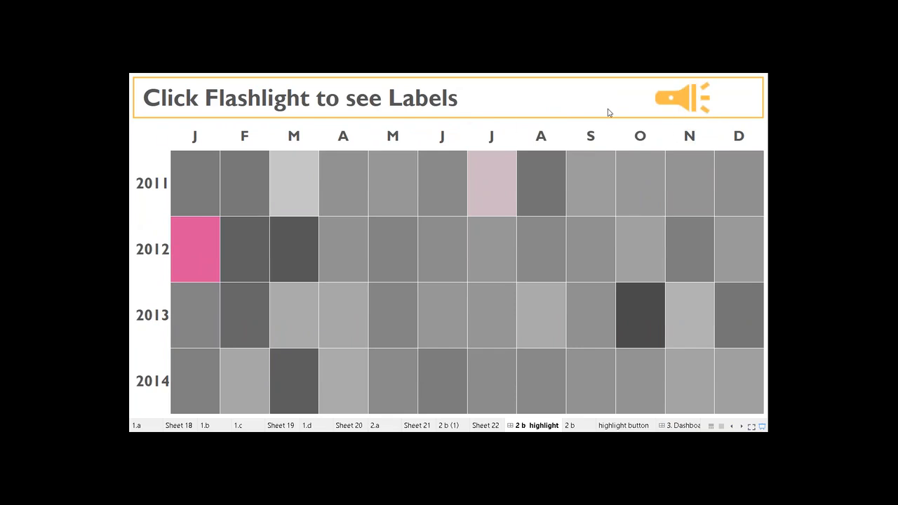
click(672, 102)
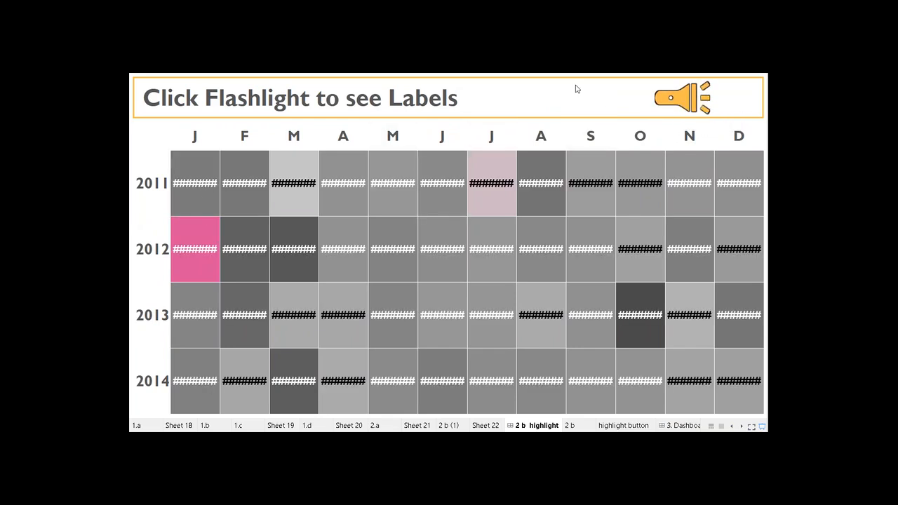
click(672, 102)
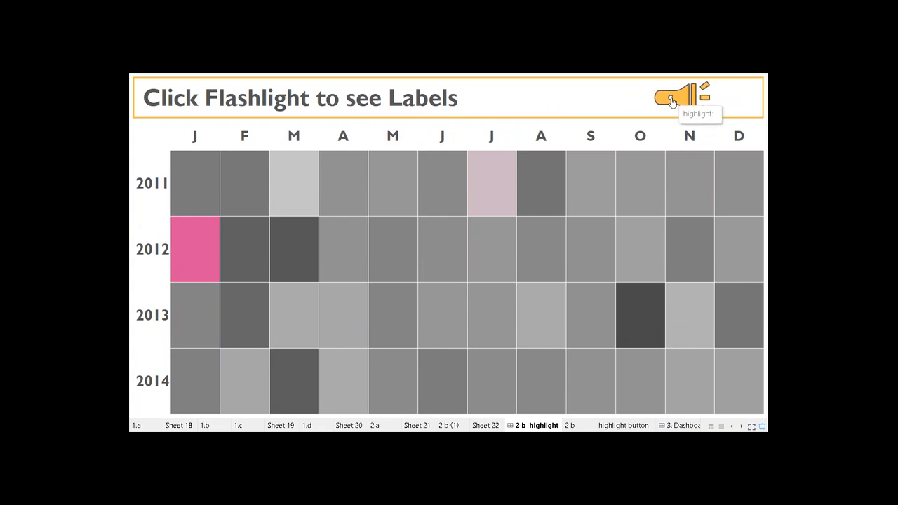
- Toggle the heatmap labels with the flashlight button once more and leave presentation mode
click(672, 101)
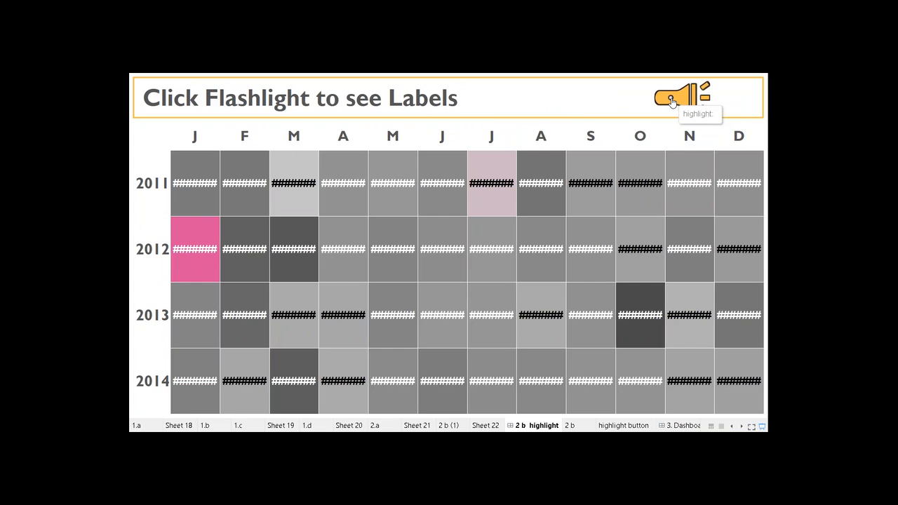
click(672, 101)
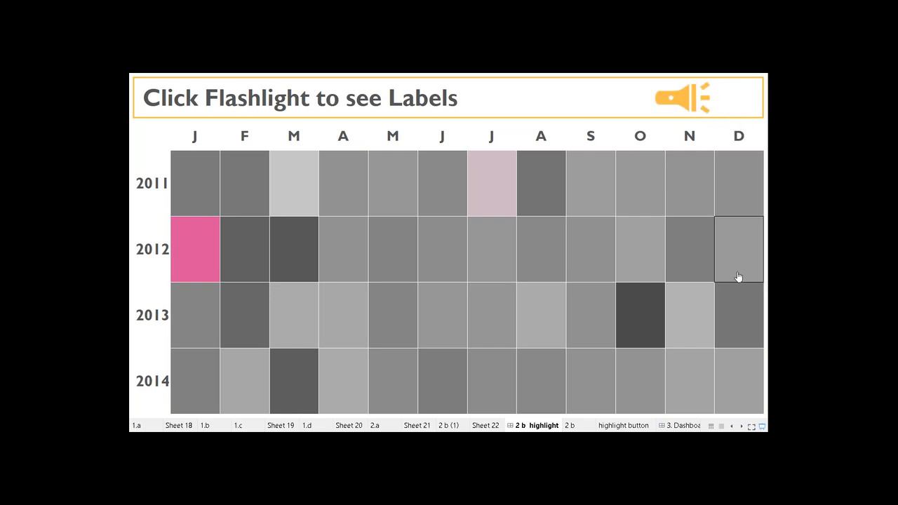
click(762, 426)
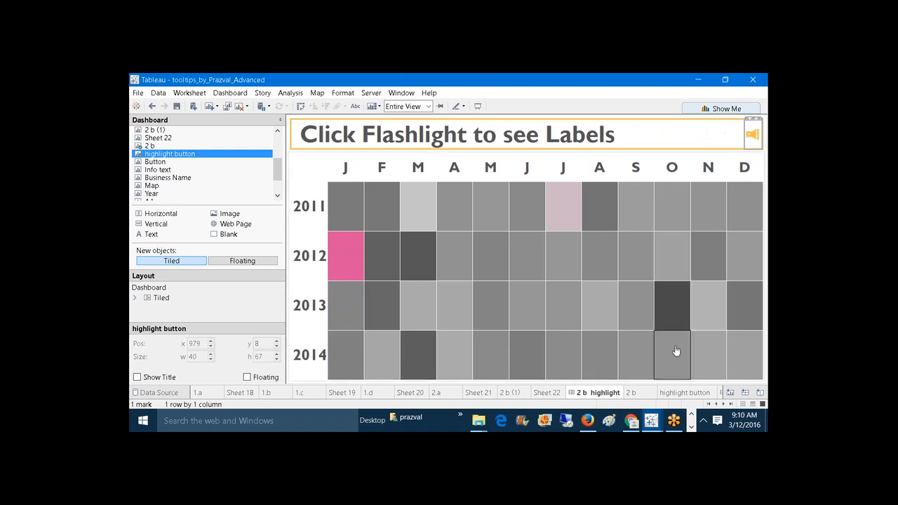
- Open the highlight button sheet and make its row slightly taller so the whole flashlight fits
click(682, 392)
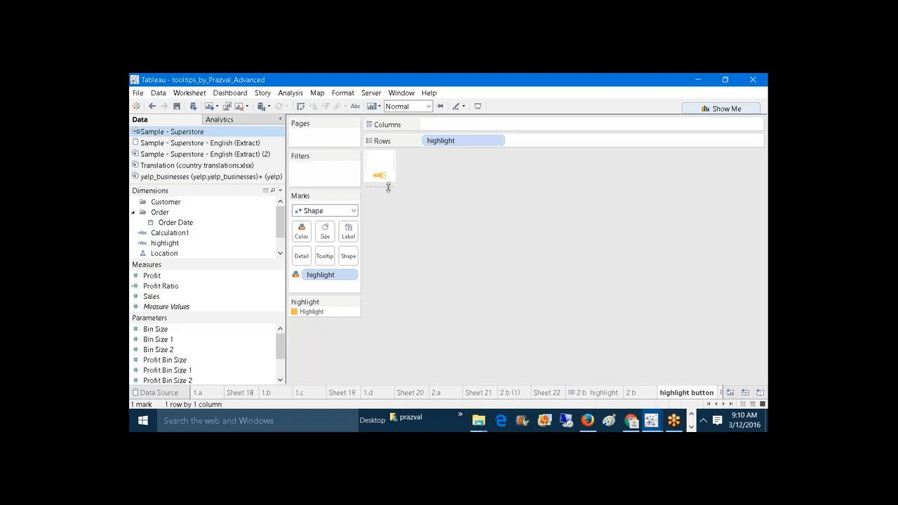
drag(388, 183, 388, 191)
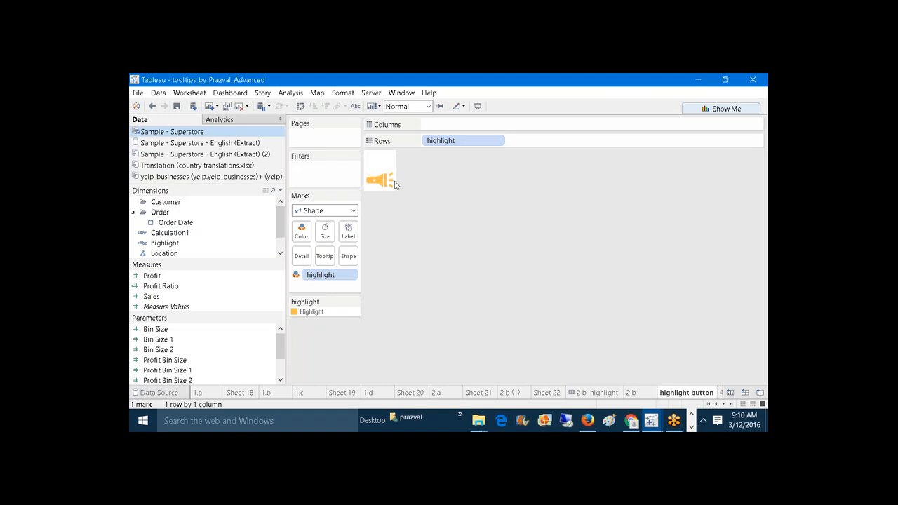
mouse_move(385, 186)
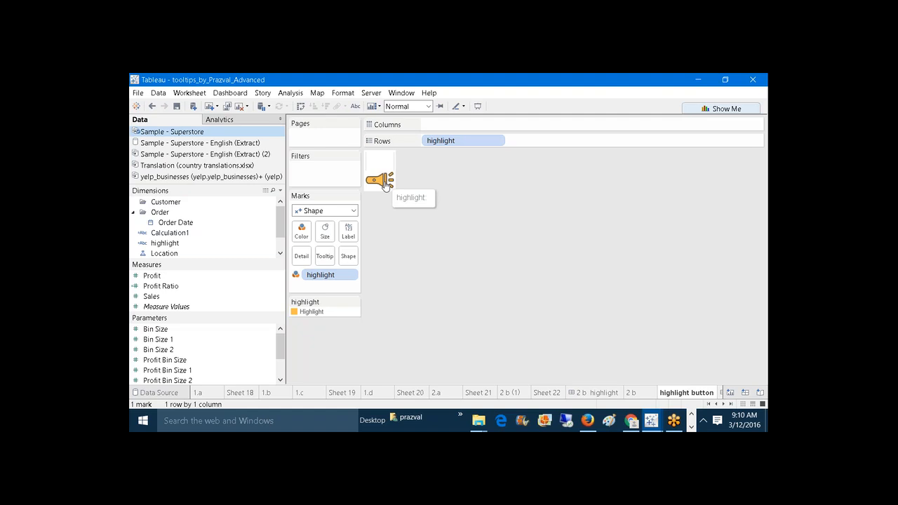
- Assign the highlight field to Shape and view the My Images shape palette without changing the flashlight
click(349, 257)
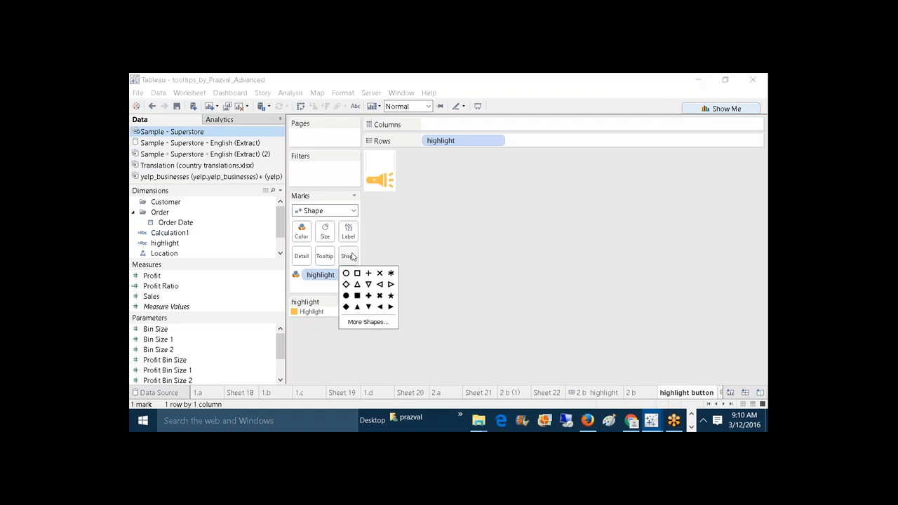
click(463, 263)
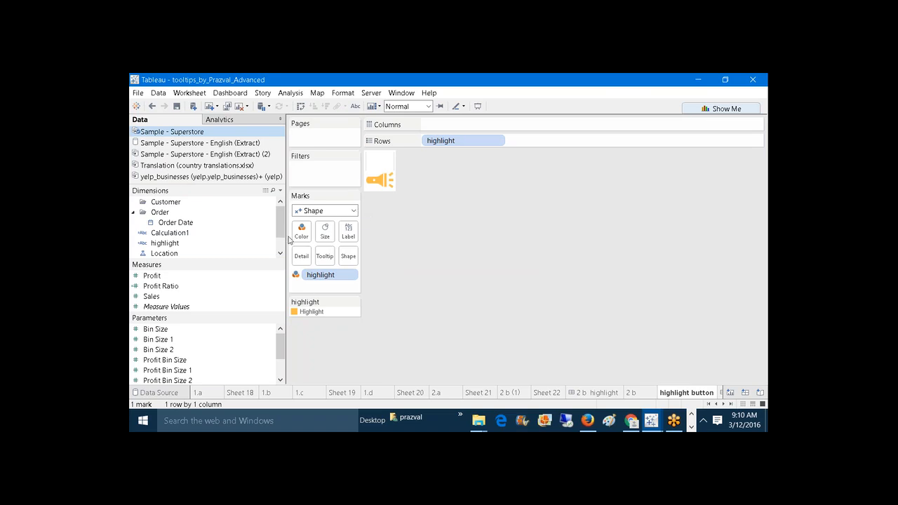
drag(165, 246, 351, 257)
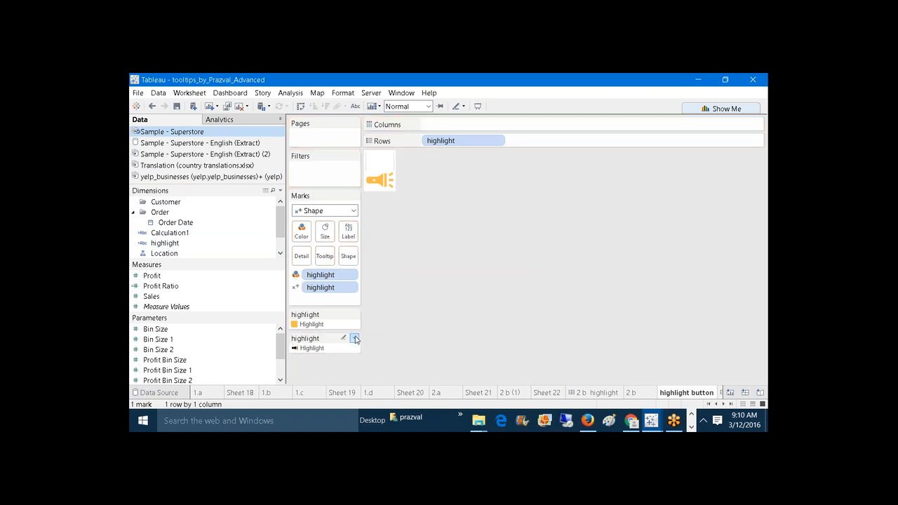
click(355, 340)
click(338, 348)
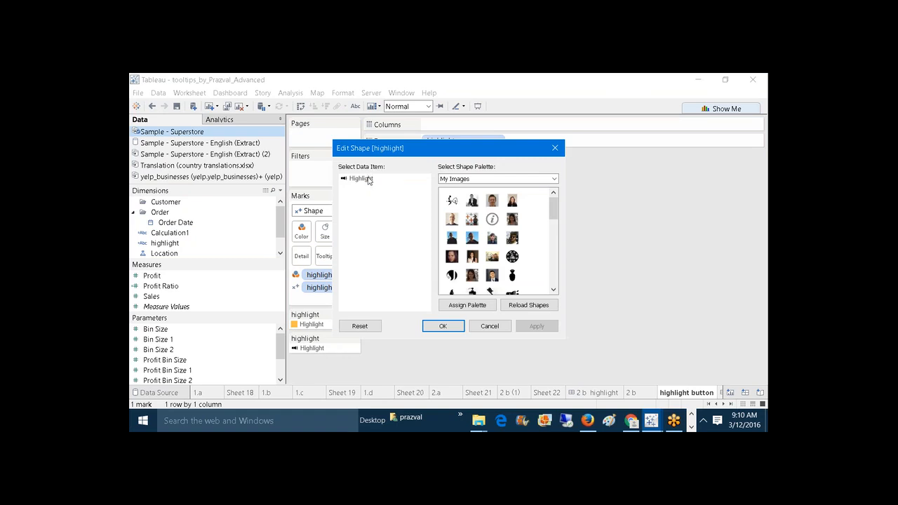
click(556, 148)
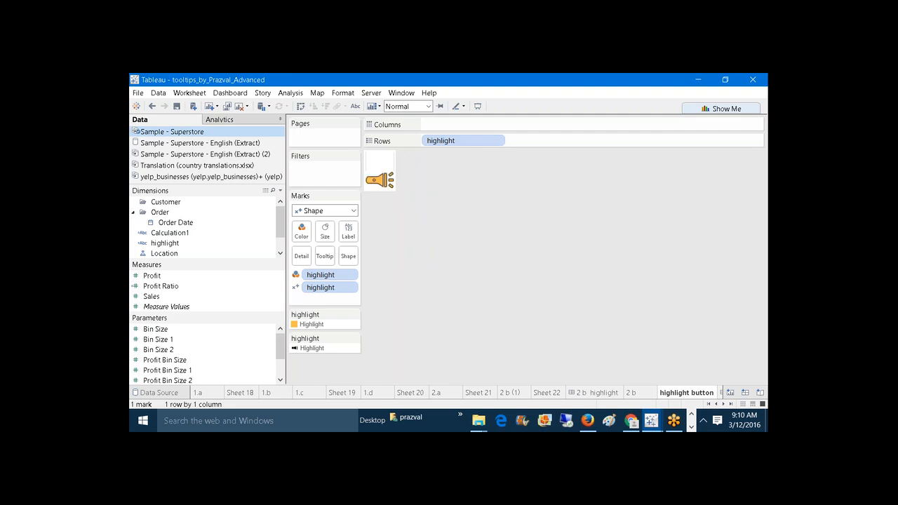
mouse_move(383, 186)
- Create a new dashboard and show its title
click(235, 92)
click(243, 108)
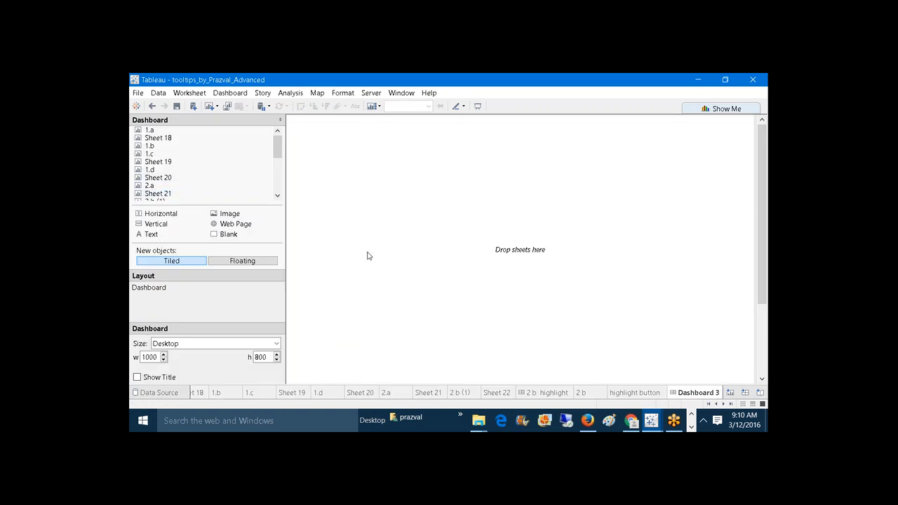
click(228, 94)
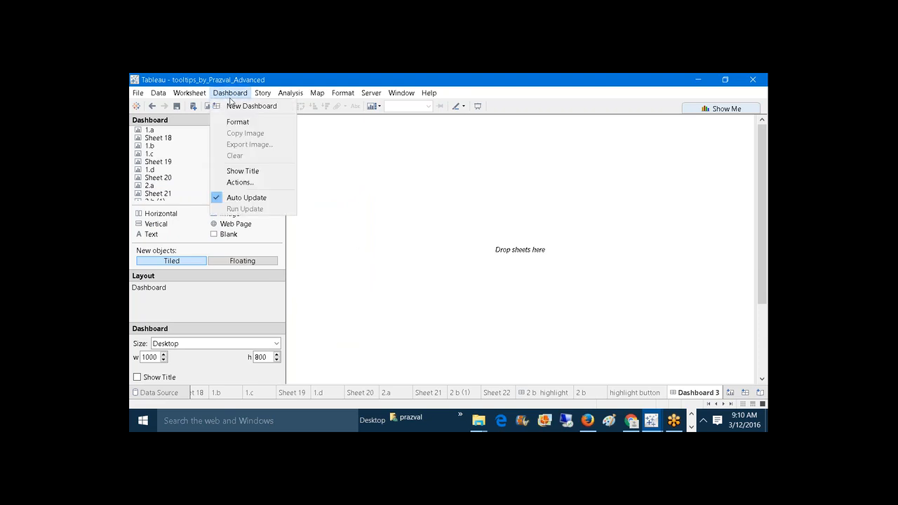
click(242, 171)
- Replace the dashboard title's sheet name with "Click on Flash to See the Results"
double_click(515, 131)
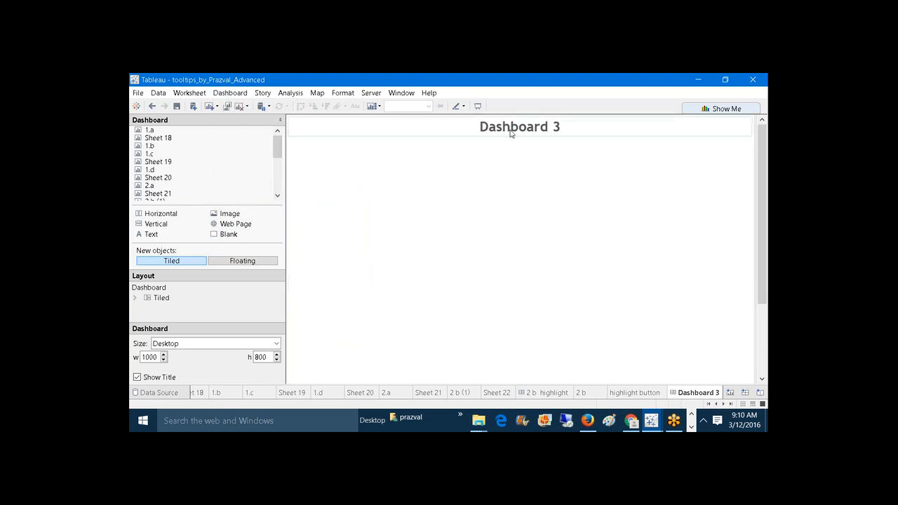
drag(481, 203, 400, 198)
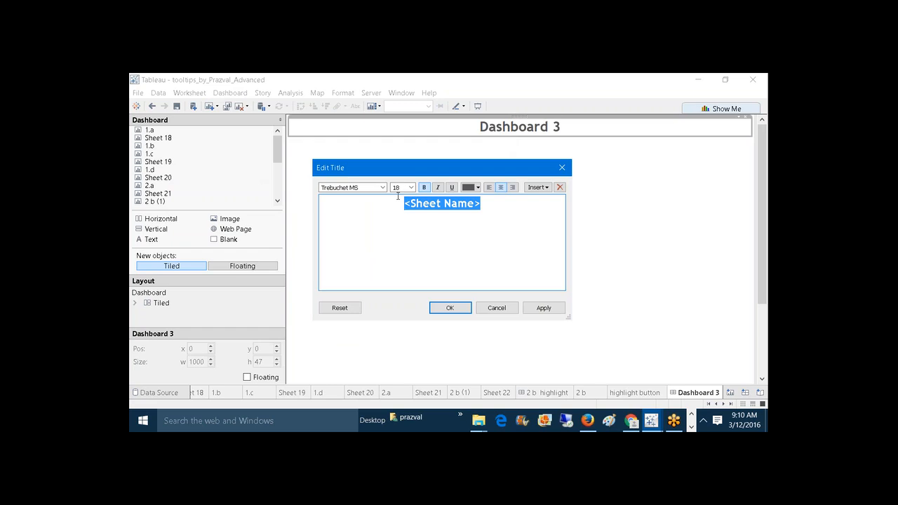
text(Clic)
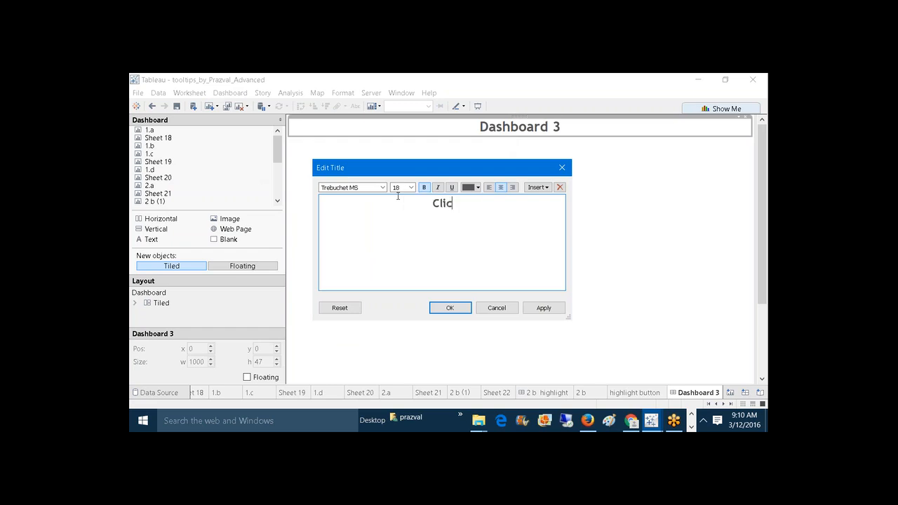
text(k on Flash to See )
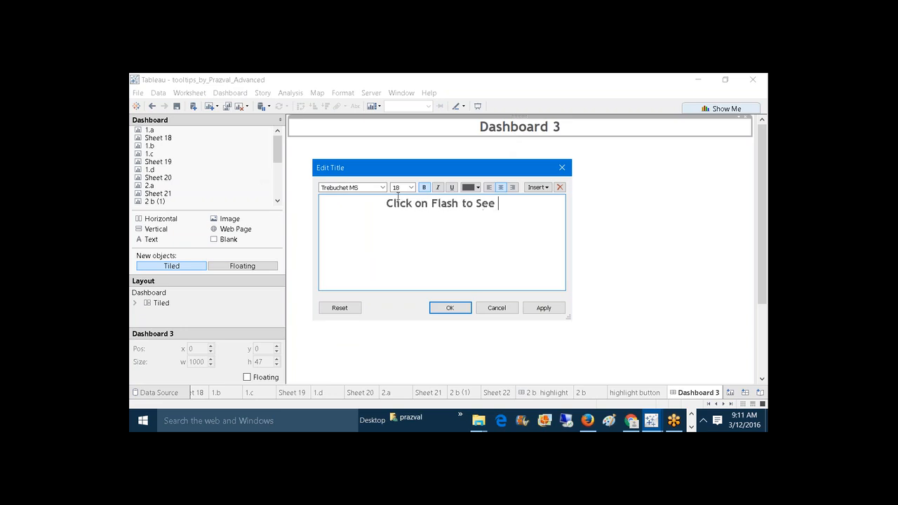
text(the Re)
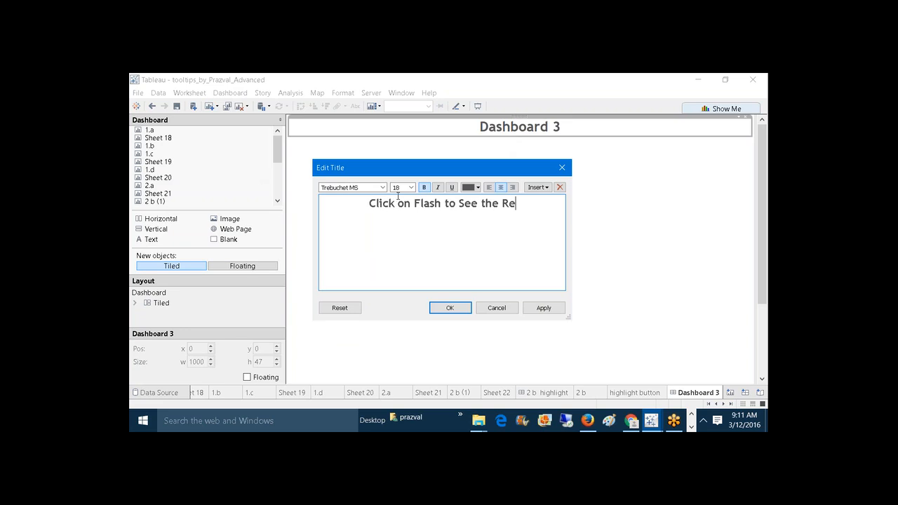
text(sulta)
key(BackSpace)
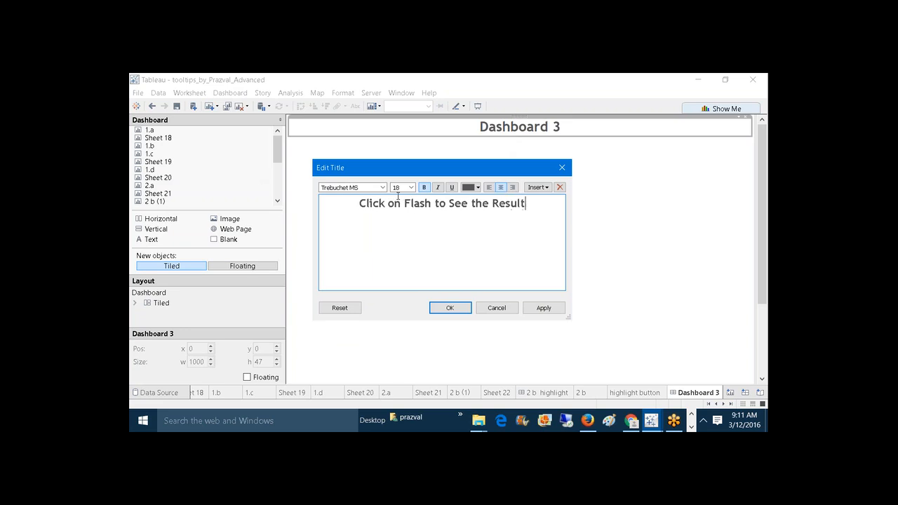
text(s)
- Color the whole dashboard title text dark gold and apply the title changes
key(ctrl+a)
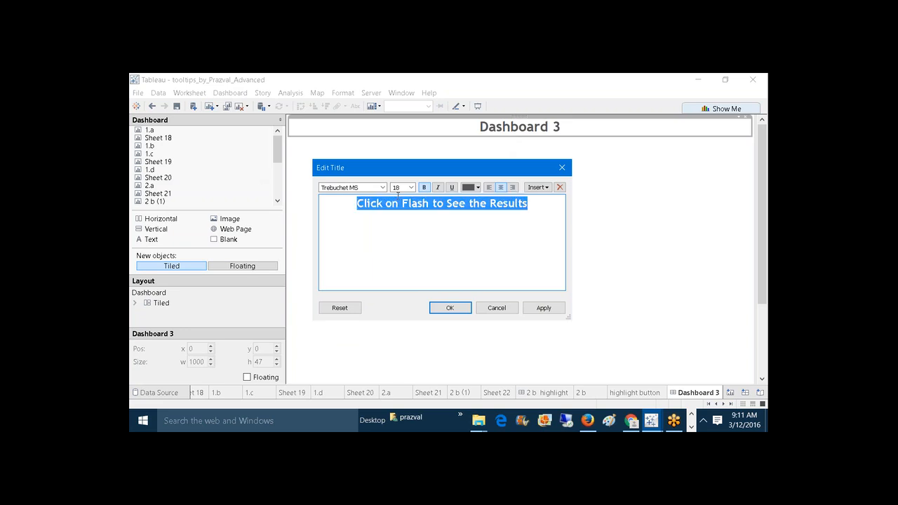
click(478, 188)
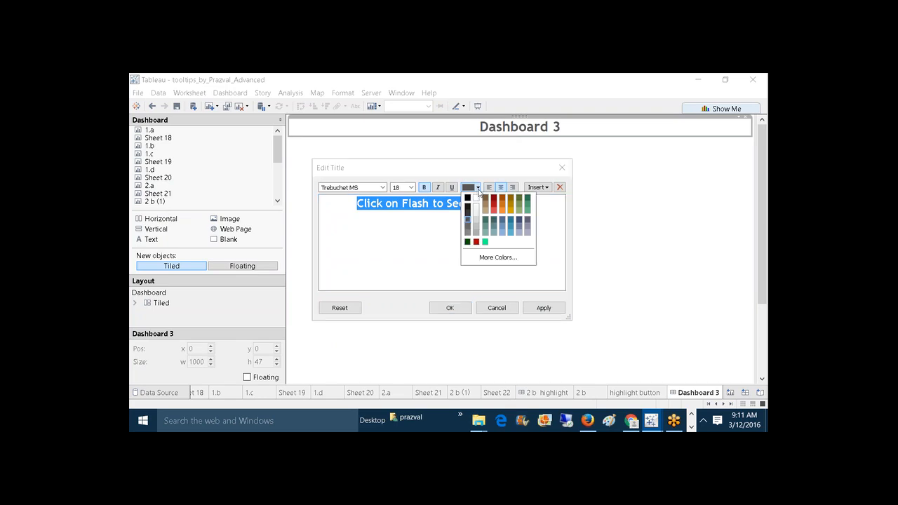
click(511, 199)
click(489, 263)
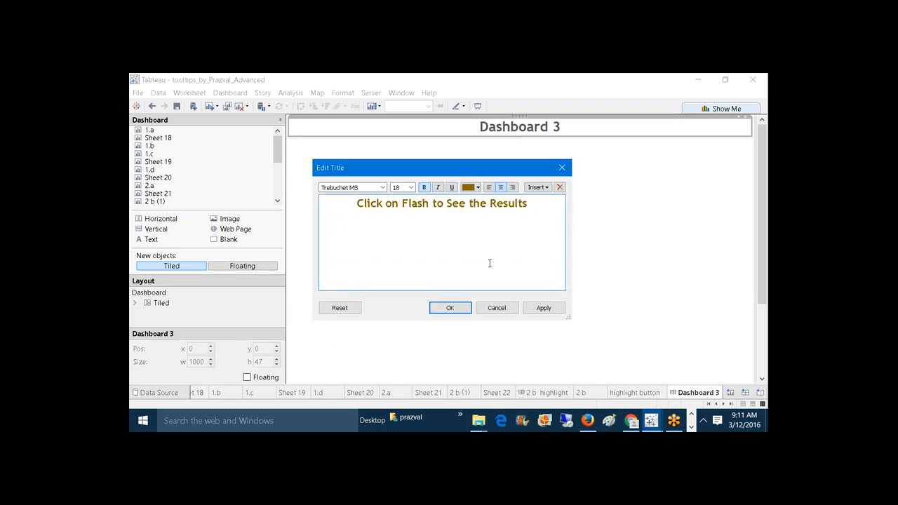
click(543, 308)
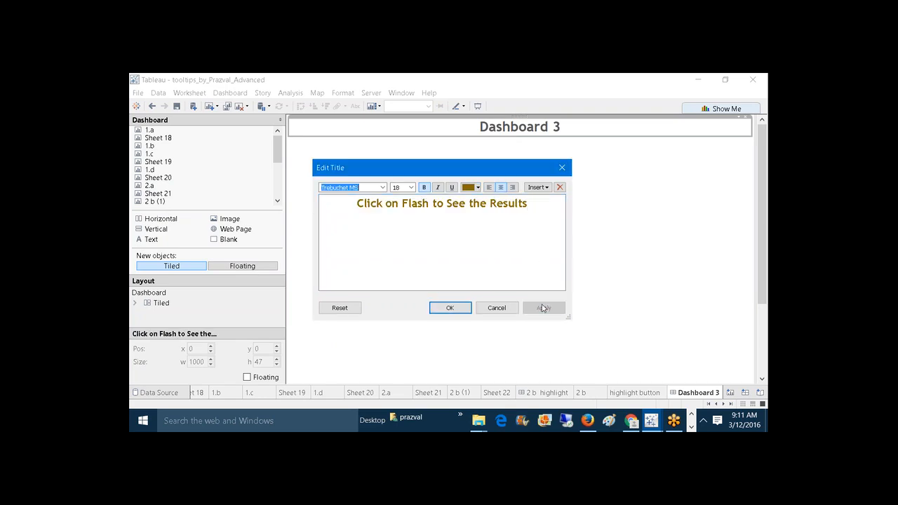
click(459, 312)
click(430, 280)
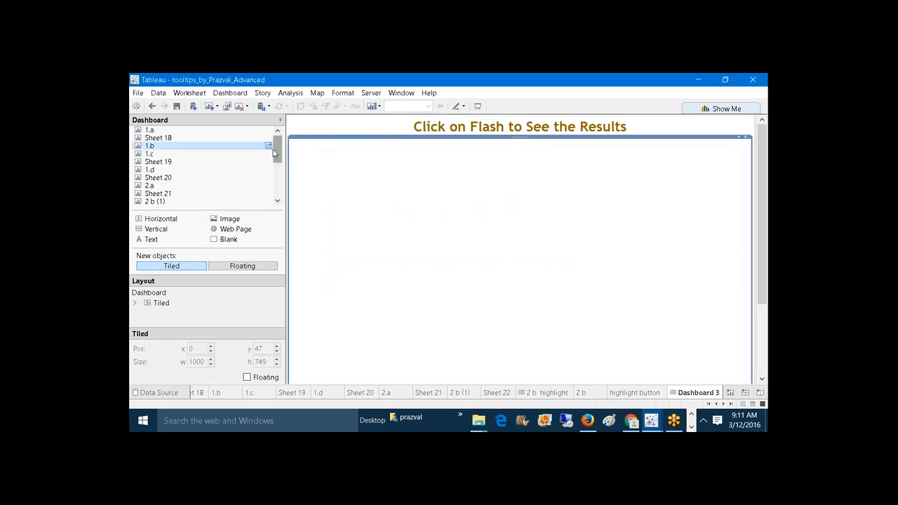
- Add the highlight button sheet to the dashboard as a floating object beside the end of the title
drag(276, 150, 279, 171)
mouse_move(206, 172)
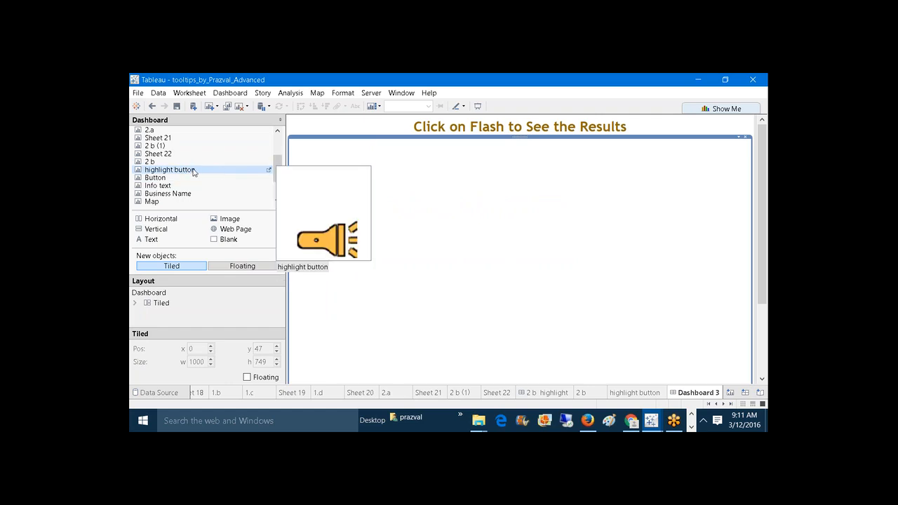
click(194, 172)
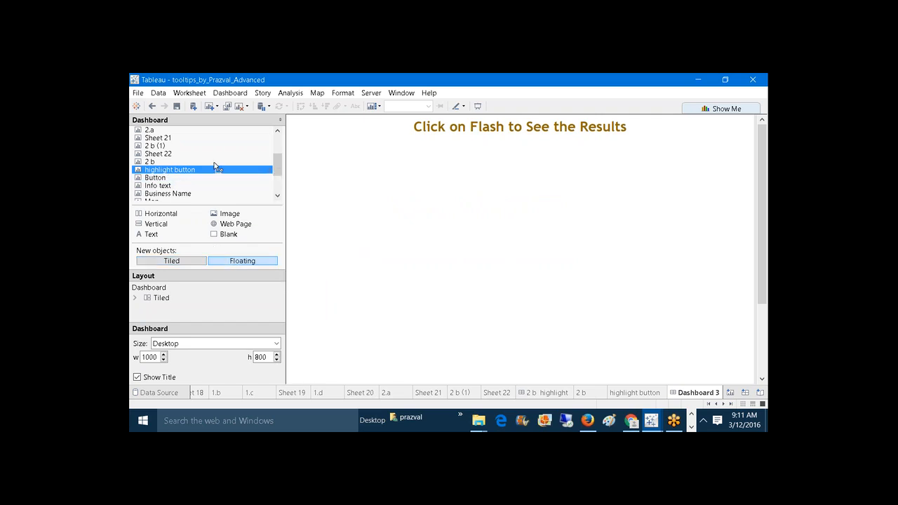
drag(216, 167, 629, 121)
click(698, 176)
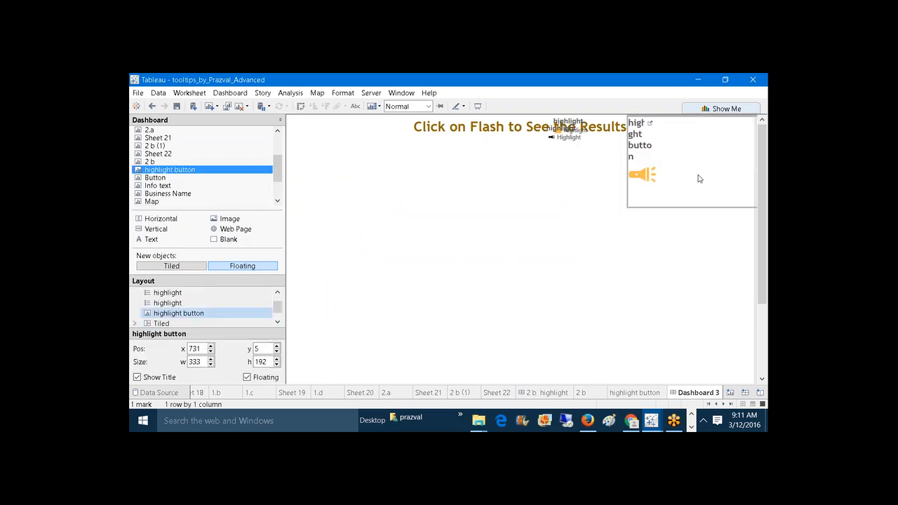
- Remove both floating highlight legends from the dashboard and hide the highlight button sheet's title
click(567, 131)
click(608, 124)
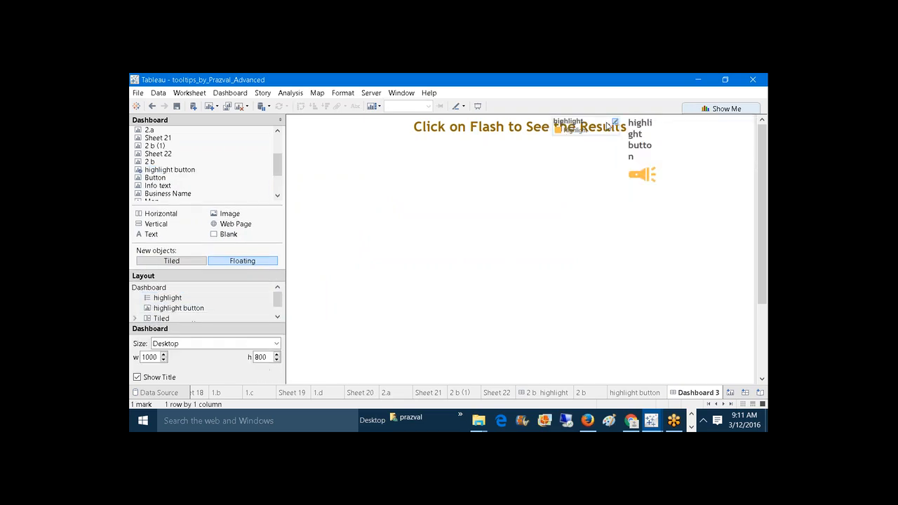
click(591, 134)
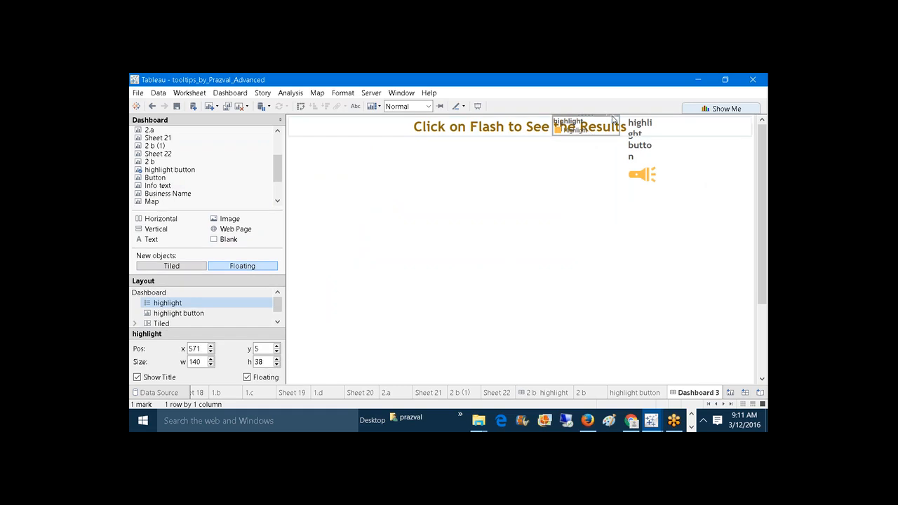
click(611, 120)
click(672, 158)
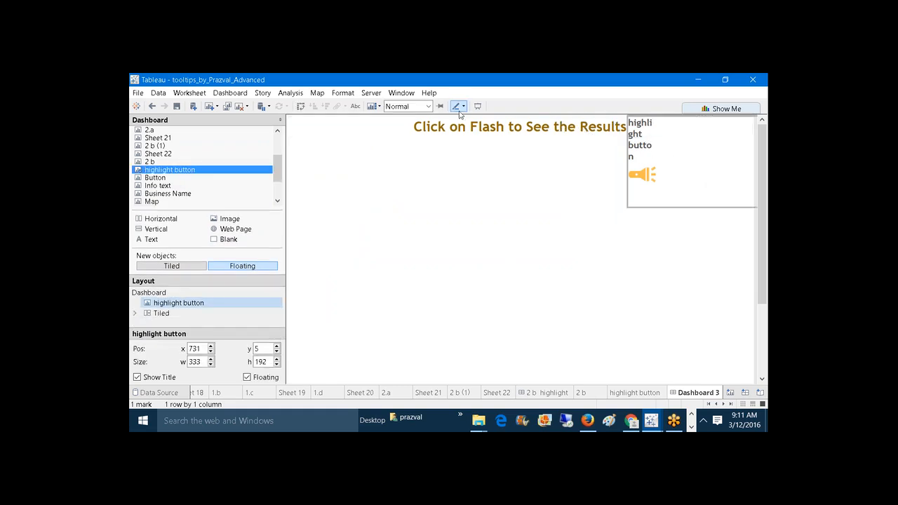
click(137, 378)
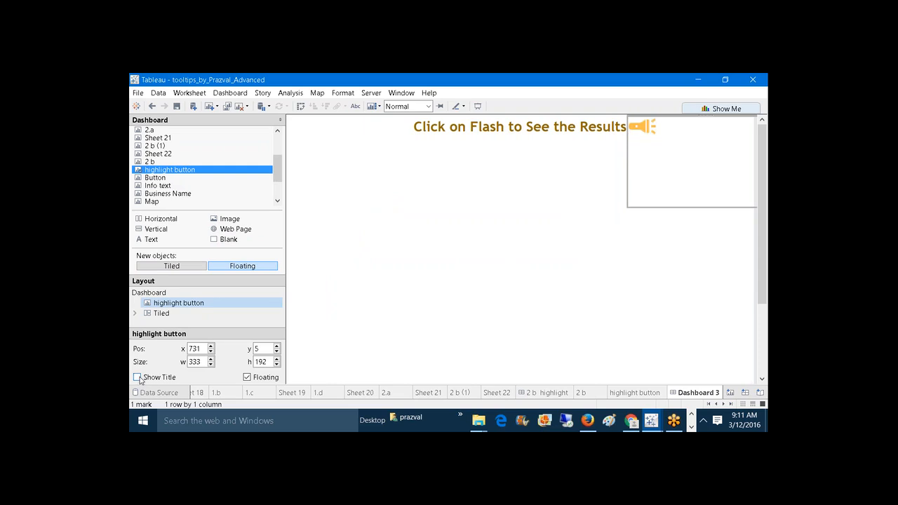
- Shrink the floating highlight button to about 84 by 40 px and adjust its height so it sits level with the dashboard title
drag(627, 176, 638, 176)
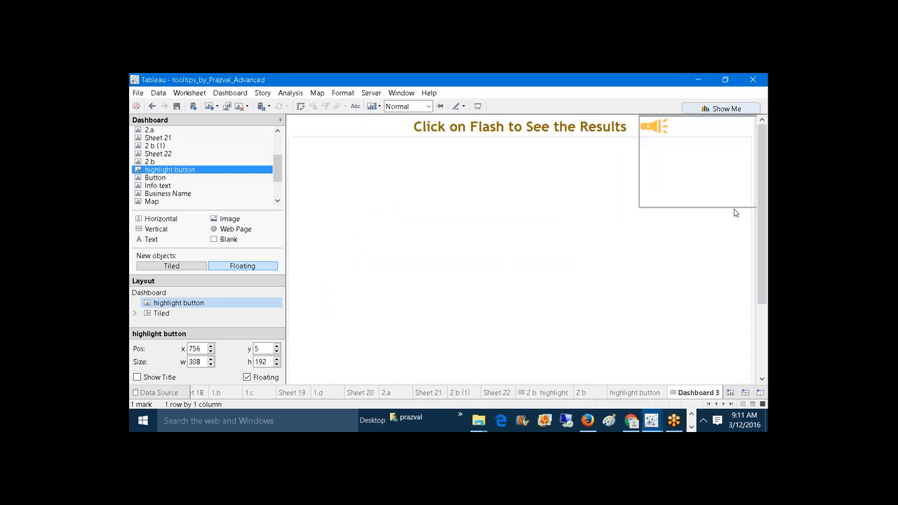
drag(735, 210, 651, 119)
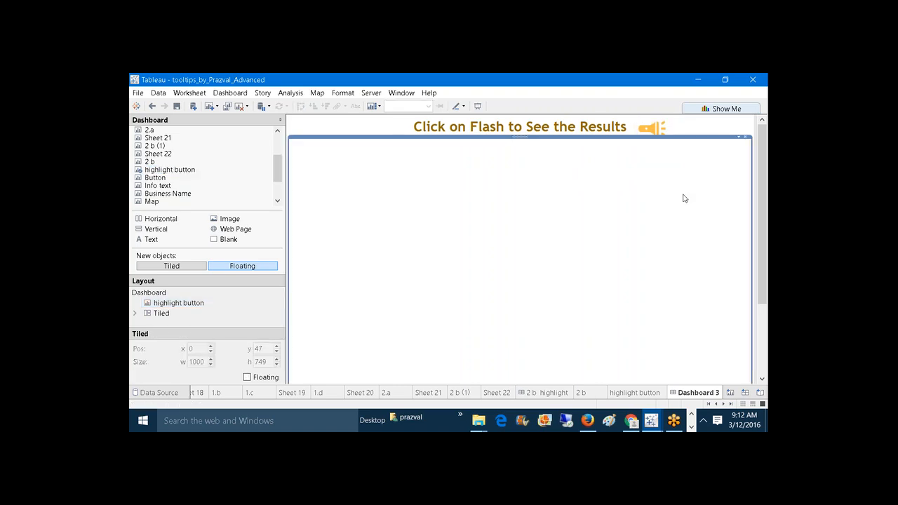
click(653, 128)
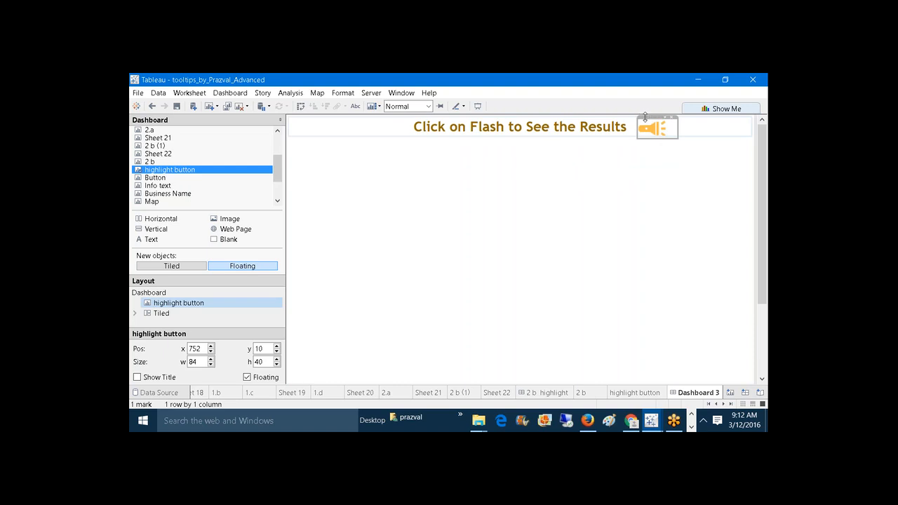
drag(645, 117, 646, 134)
click(684, 155)
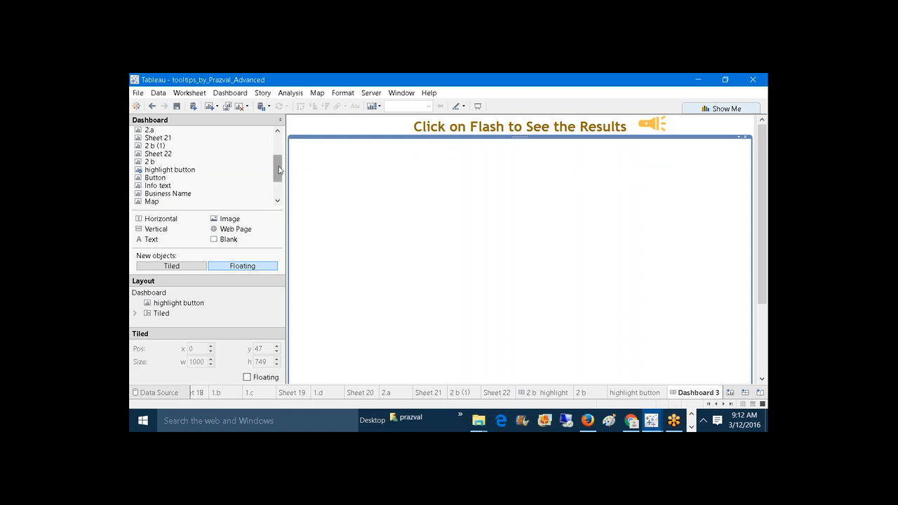
- Add Sheet 22 to the dashboard as a tiled object below the title and remove its Profit Ratio legend
drag(278, 170, 278, 176)
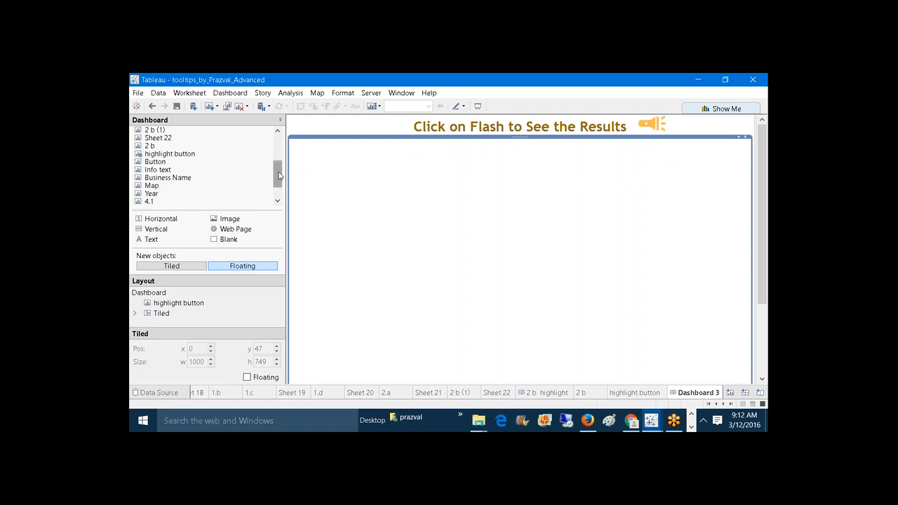
click(494, 394)
click(684, 393)
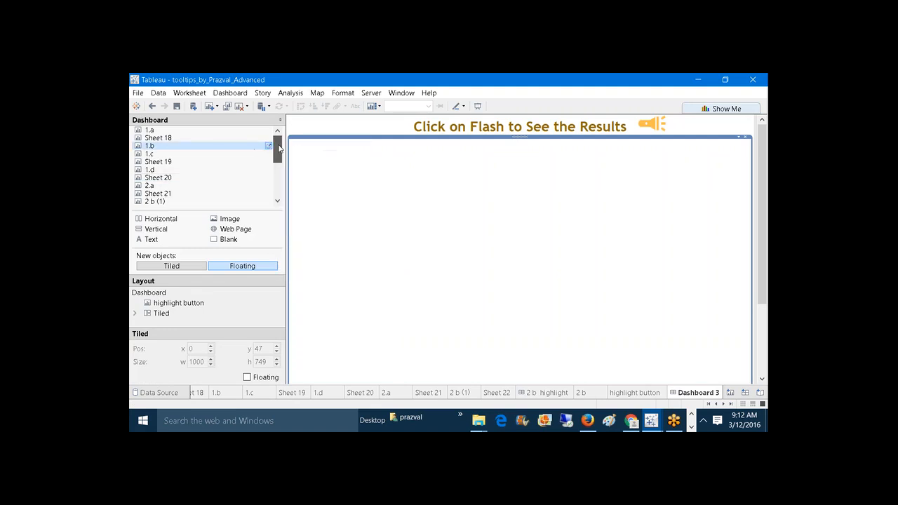
drag(278, 147, 278, 165)
mouse_move(204, 166)
mouse_move(167, 171)
mouse_down()
mouse_move(351, 233)
mouse_move(227, 167)
mouse_move(157, 170)
mouse_up()
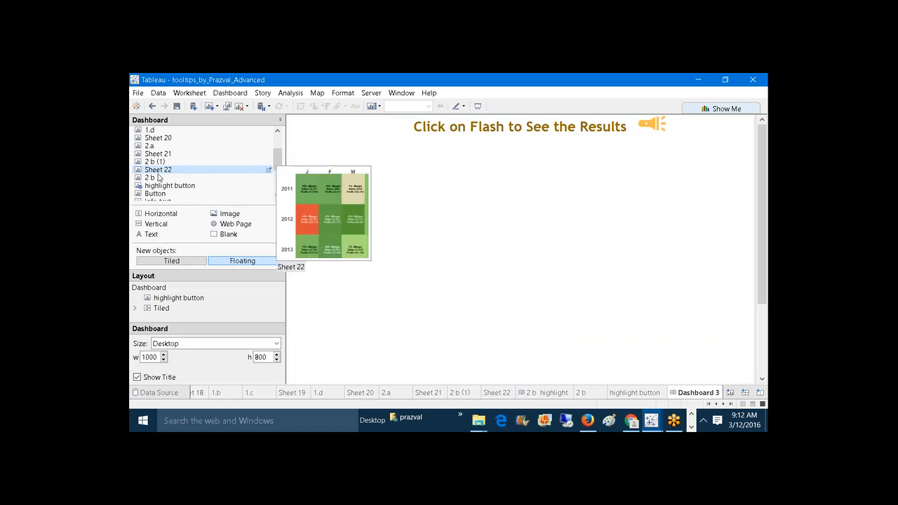
click(171, 261)
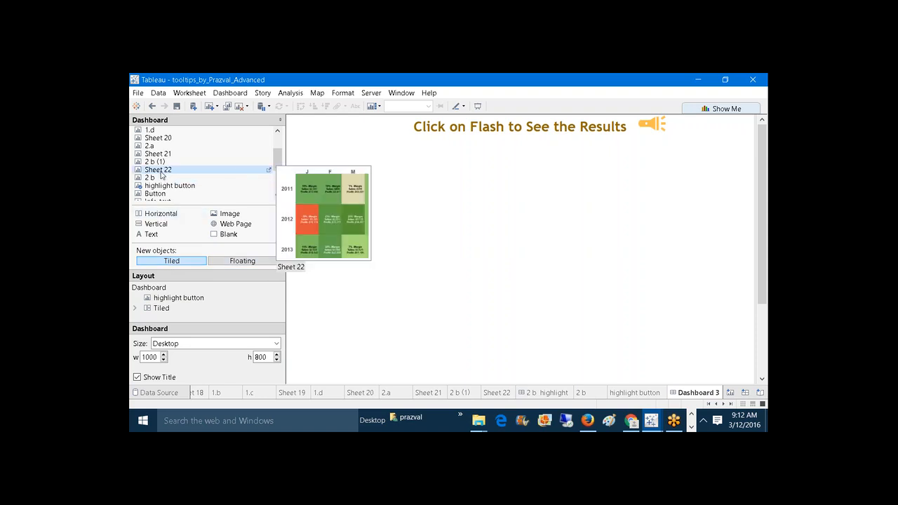
drag(160, 175, 382, 217)
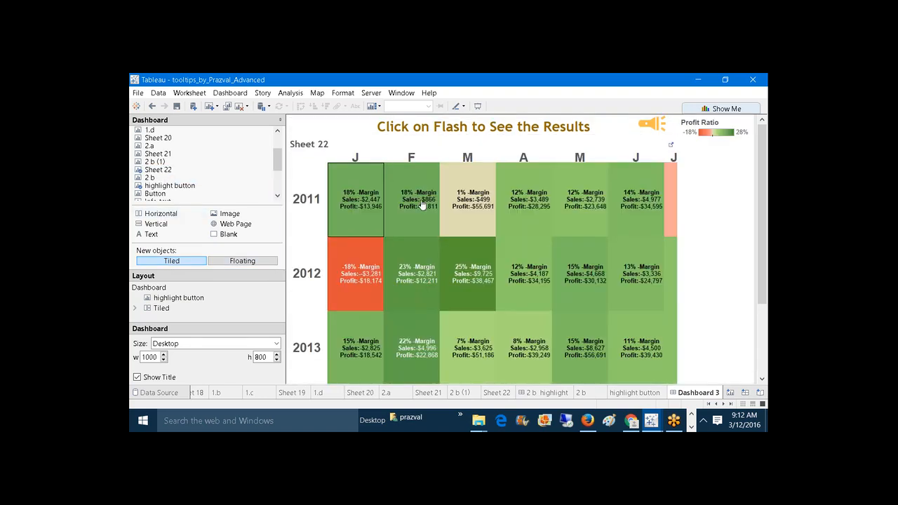
click(727, 141)
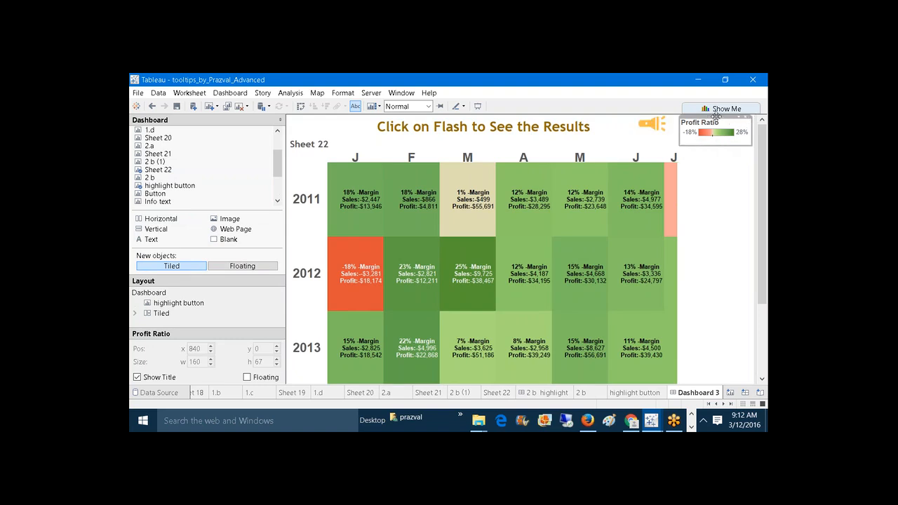
click(746, 120)
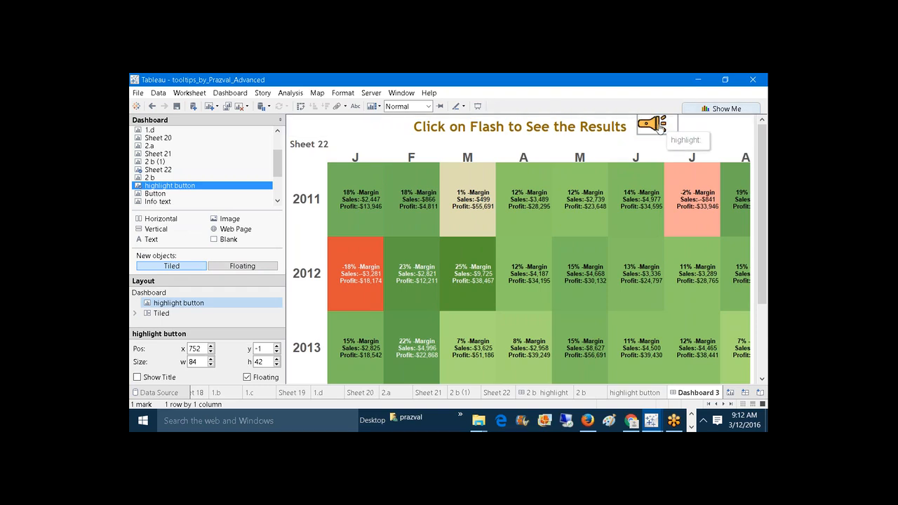
- Try the flashlight button on the dashboard to check its effect on the Sheet 22 heatmap
click(653, 128)
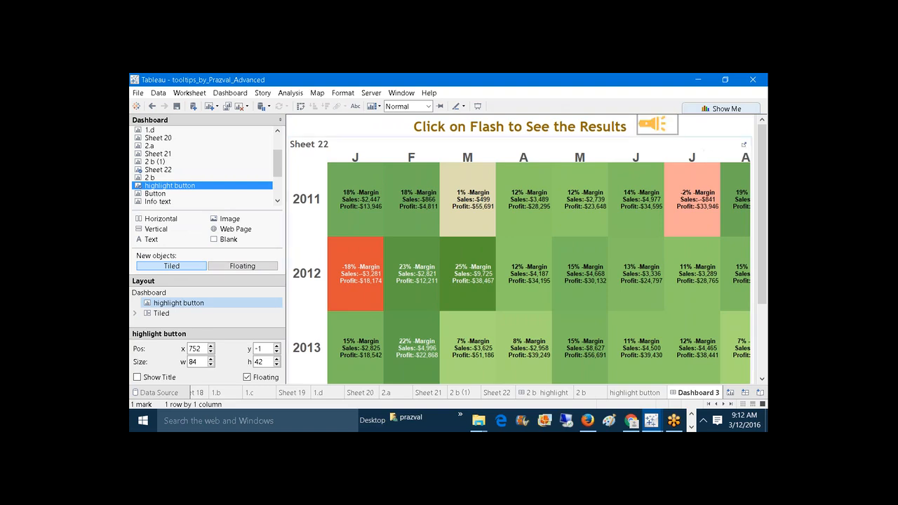
click(637, 143)
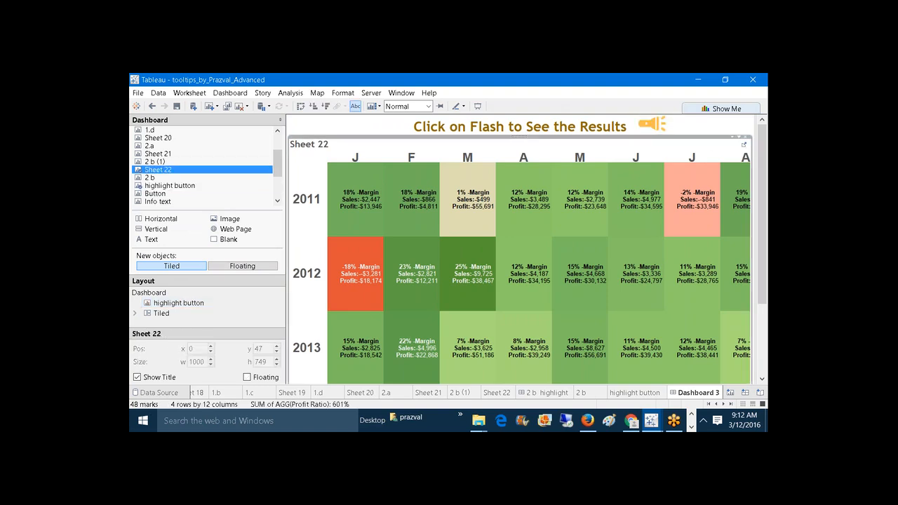
click(649, 129)
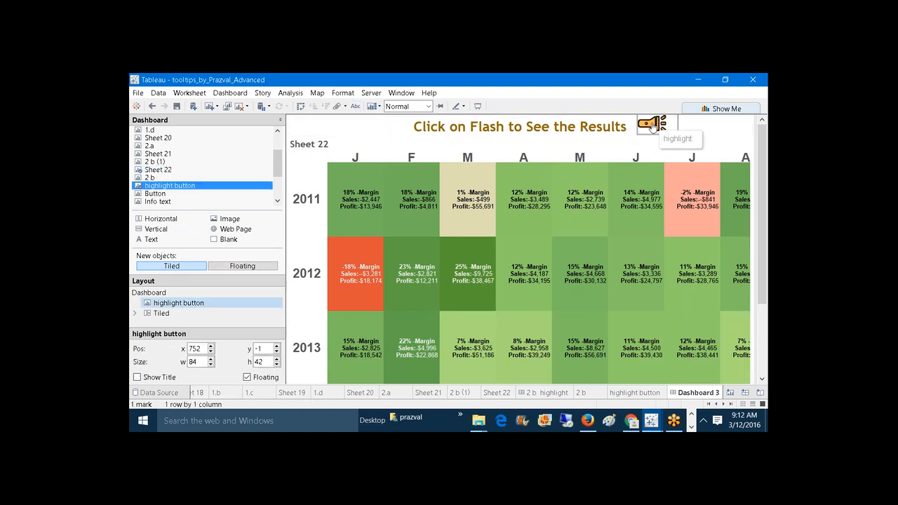
click(551, 155)
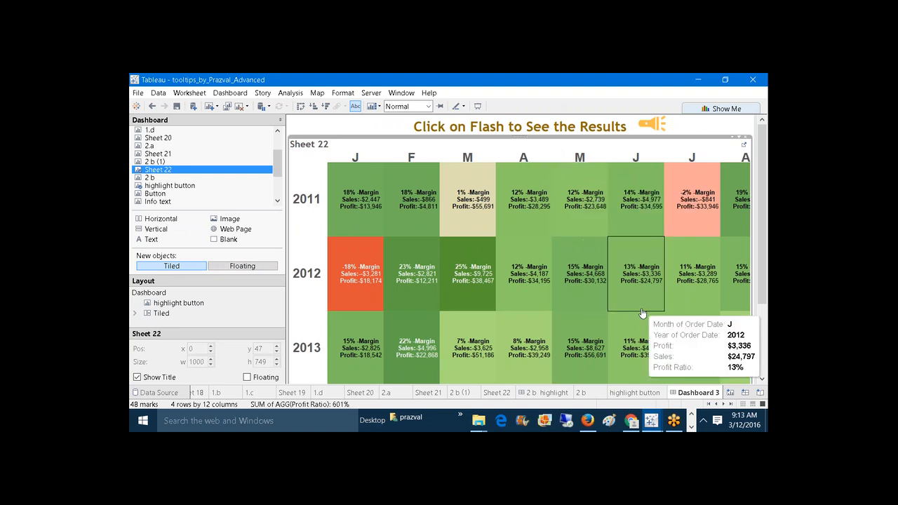
- Add the highlight field to Detail on Sheet 22's marks and place it below SUM(Sales)
click(496, 393)
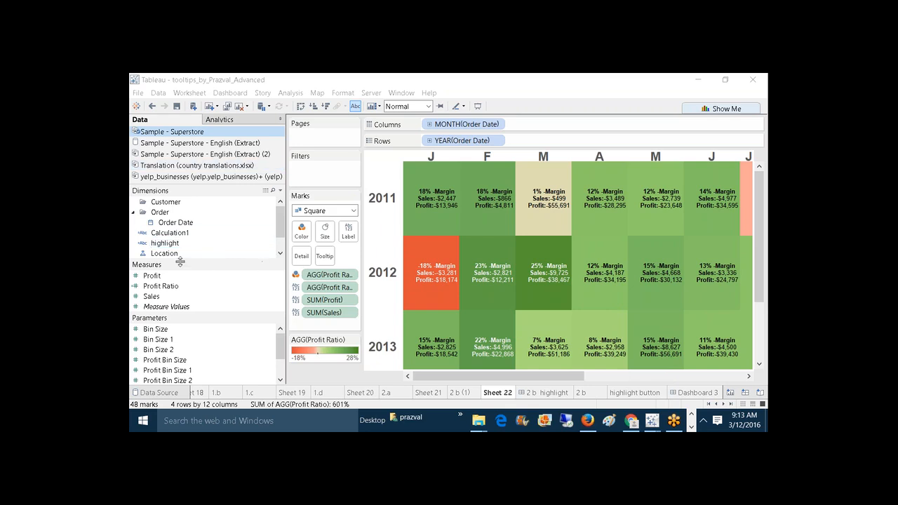
drag(159, 243, 301, 256)
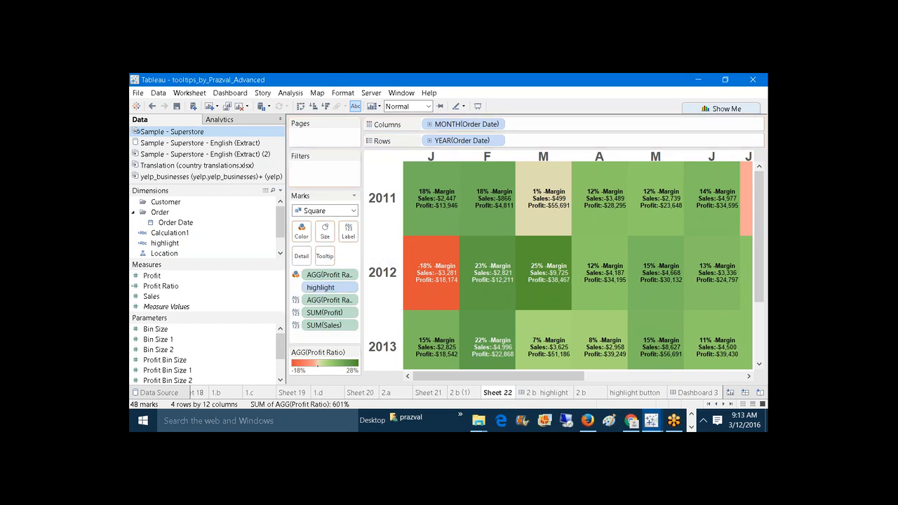
drag(312, 286, 315, 334)
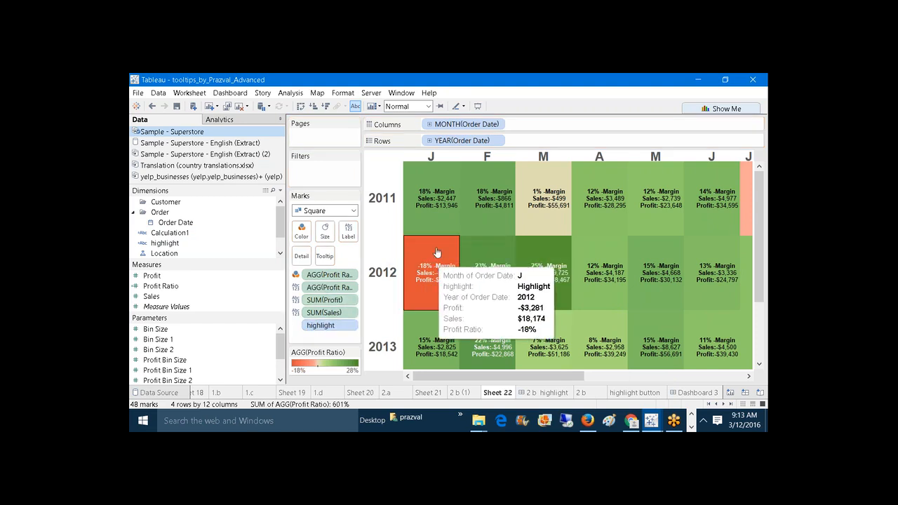
mouse_move(545, 308)
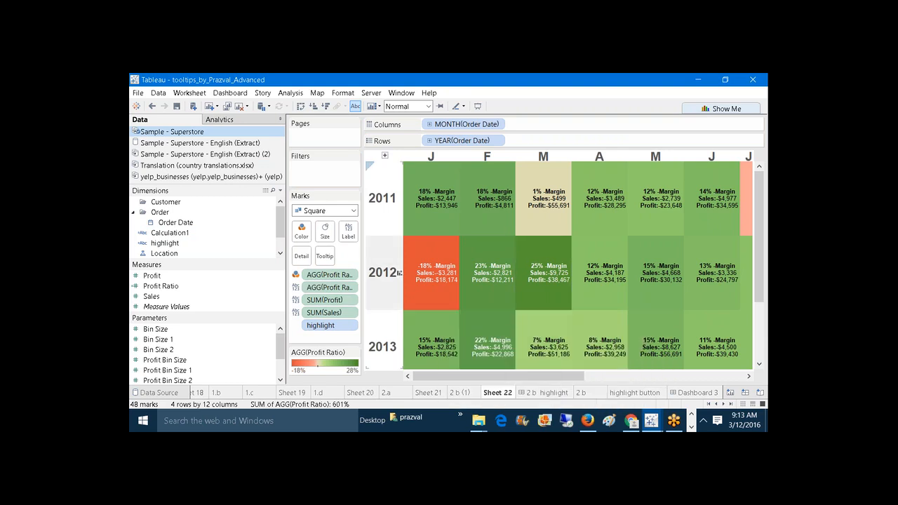
- Set Sheet 22's mark labels to show only for highlighted marks
click(348, 235)
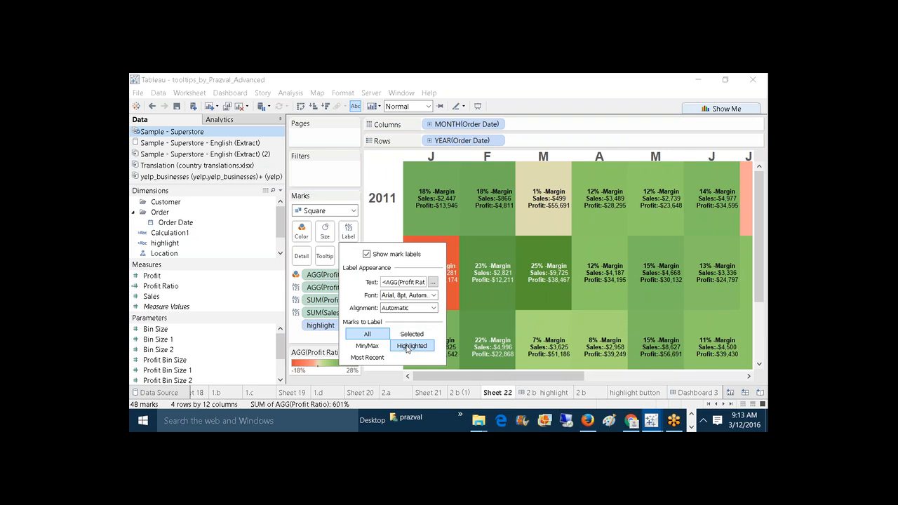
click(408, 347)
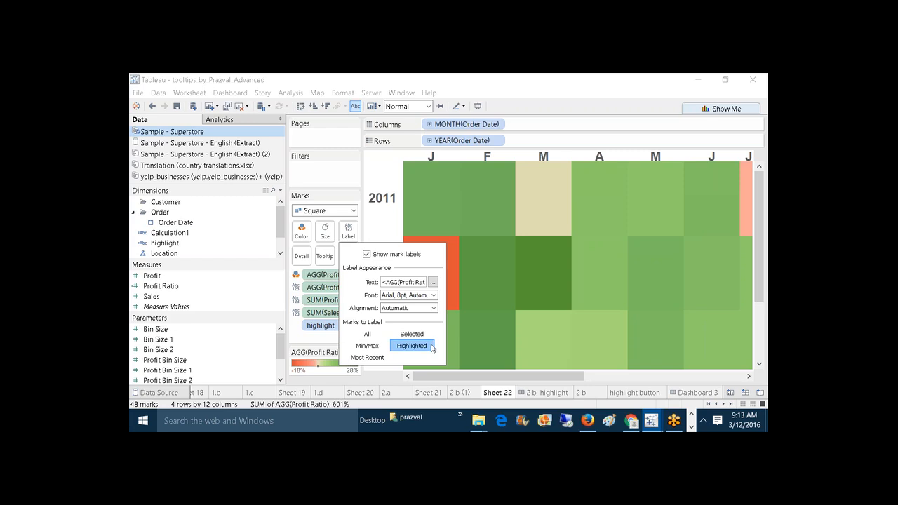
click(321, 341)
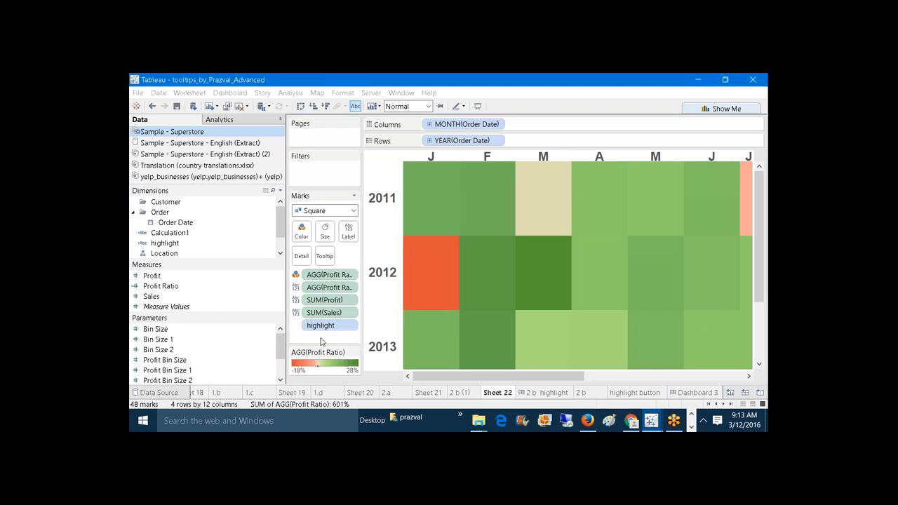
- Add a highlight action to Dashboard 3 that runs on select from the highlight button sheet to Sheet 22, using only the highlight field
click(679, 393)
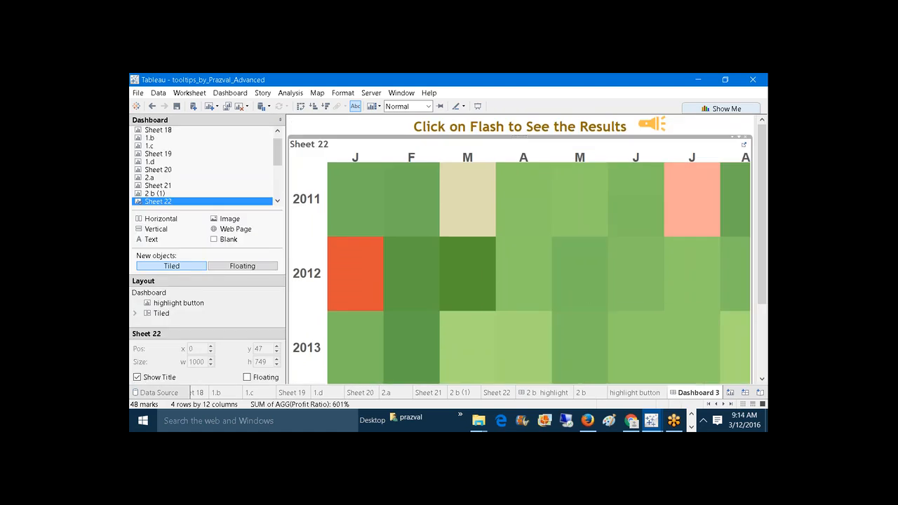
click(248, 79)
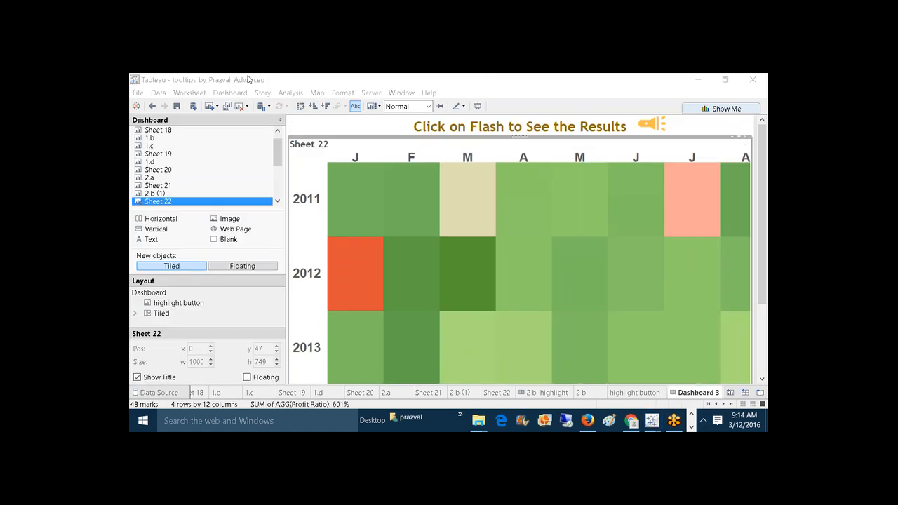
click(230, 93)
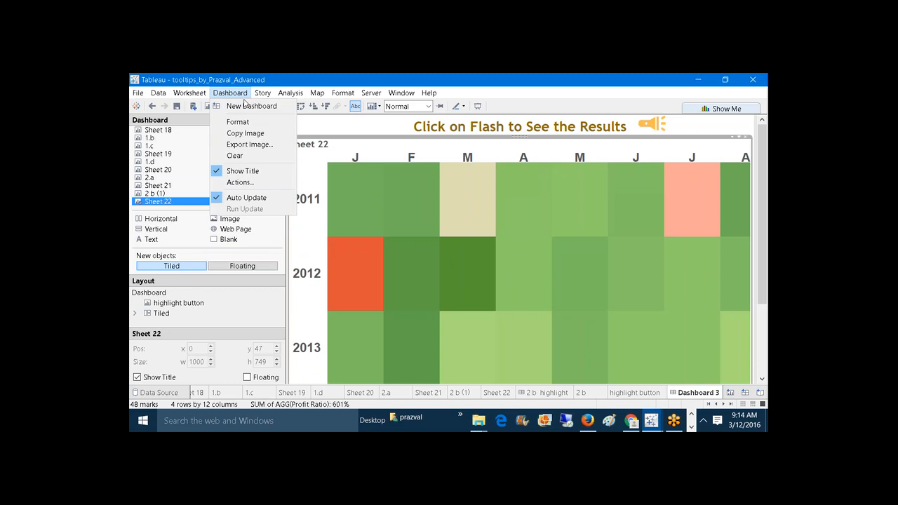
click(242, 182)
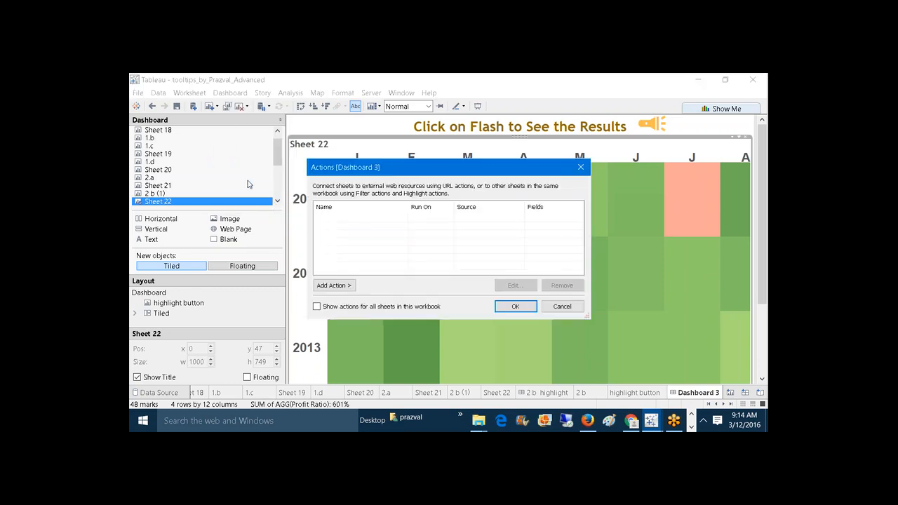
click(350, 285)
click(382, 298)
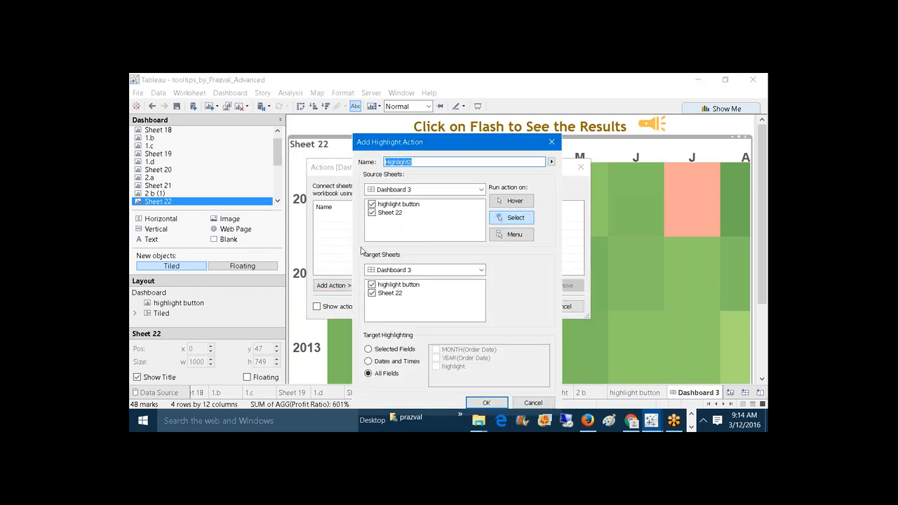
click(373, 212)
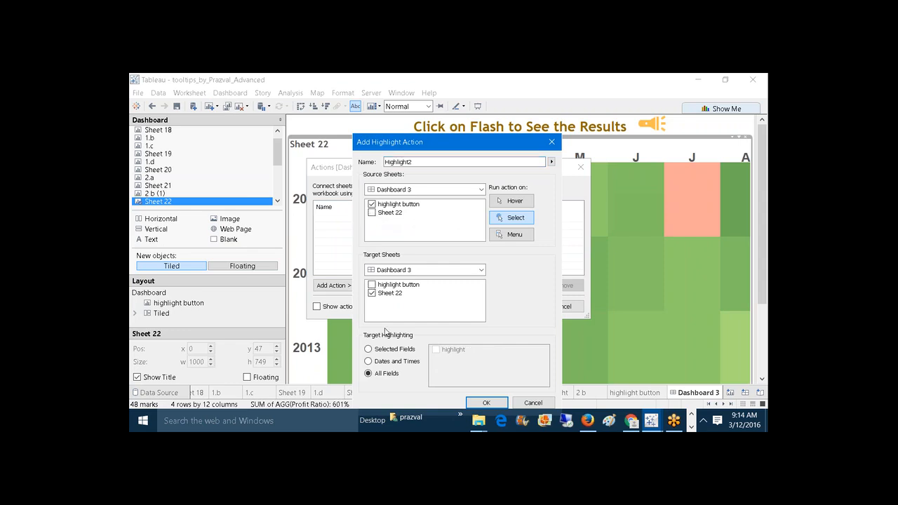
click(388, 349)
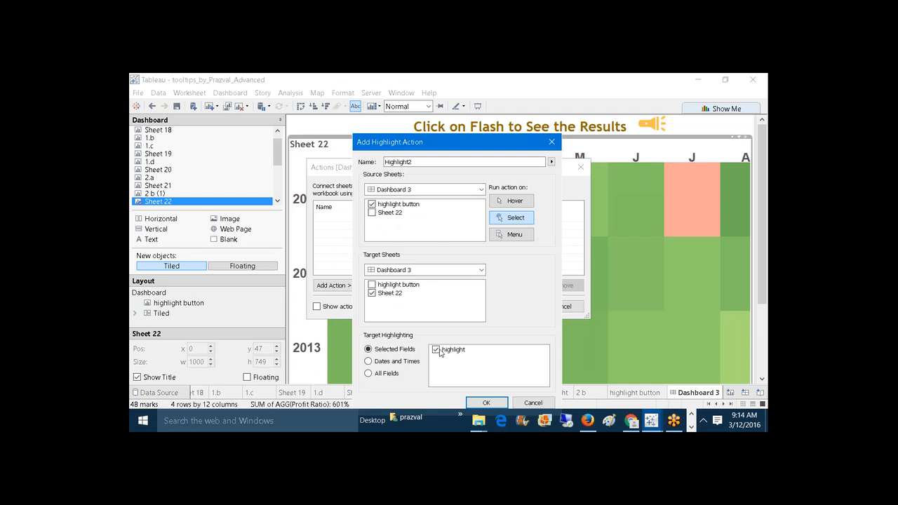
click(493, 404)
click(527, 307)
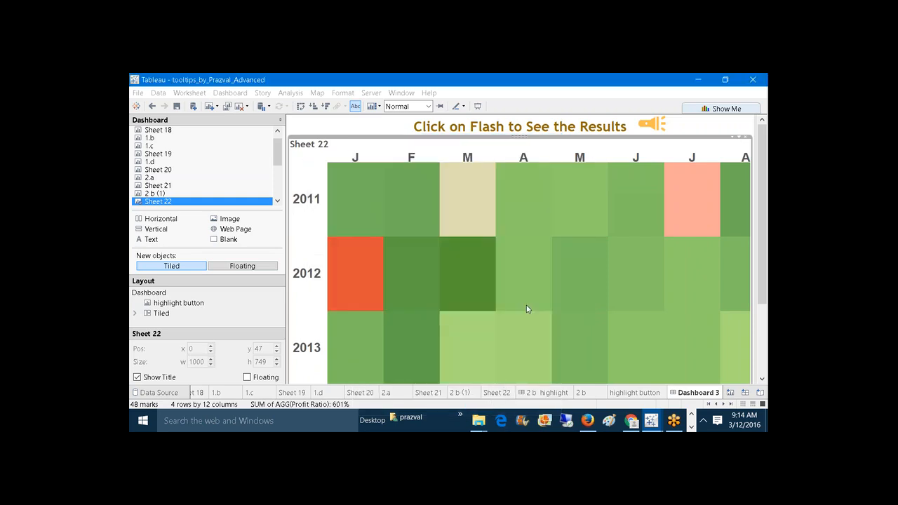
- Show Dashboard 3 in presentation mode and test the flashlight button by toggling the heatmap labels on and off twice
click(476, 107)
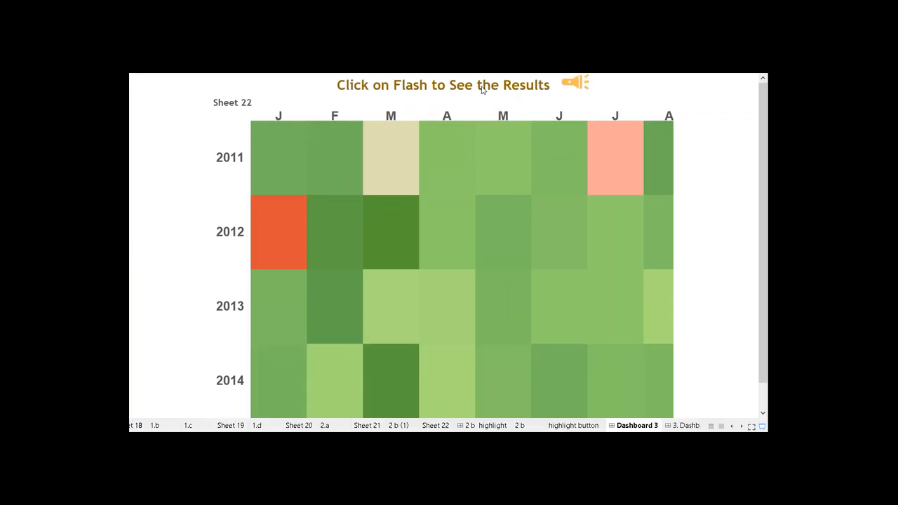
click(576, 84)
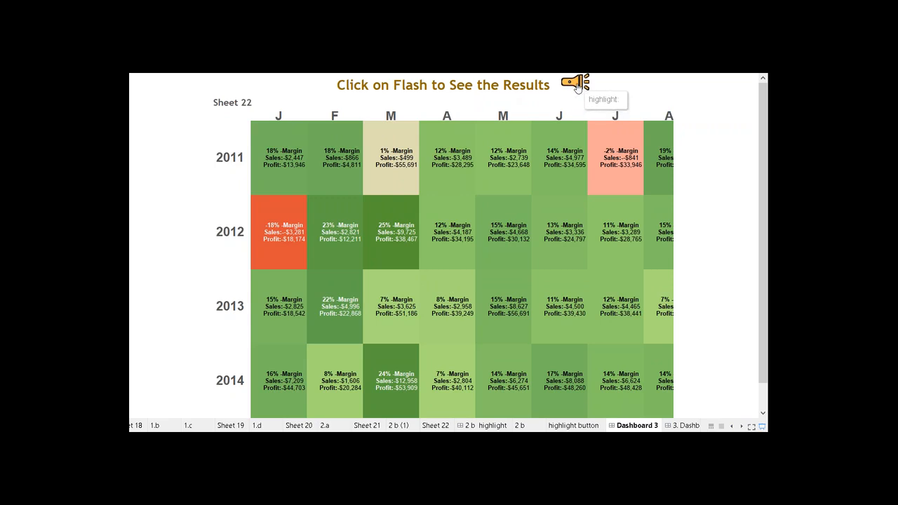
click(577, 84)
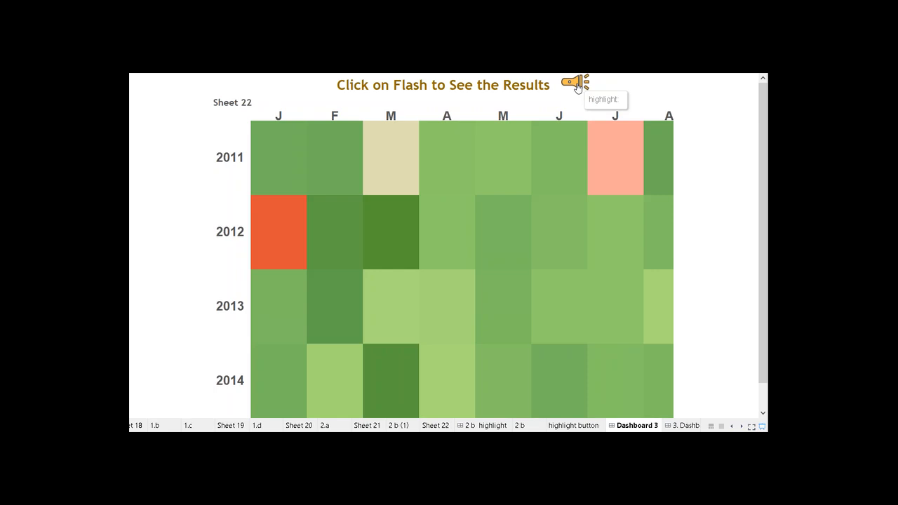
click(577, 84)
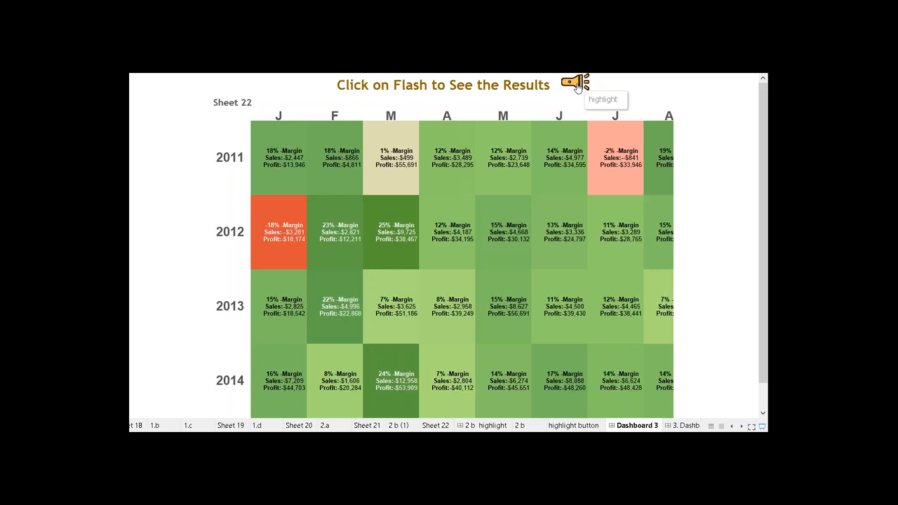
click(576, 85)
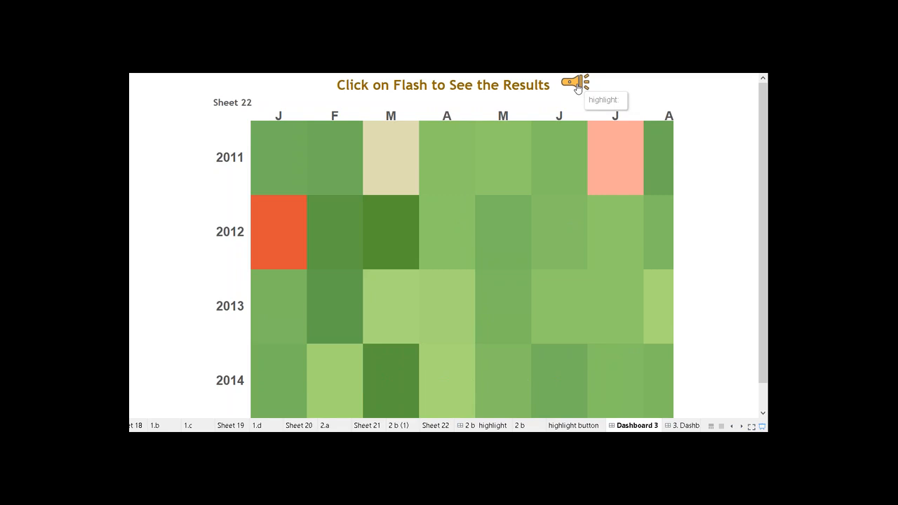